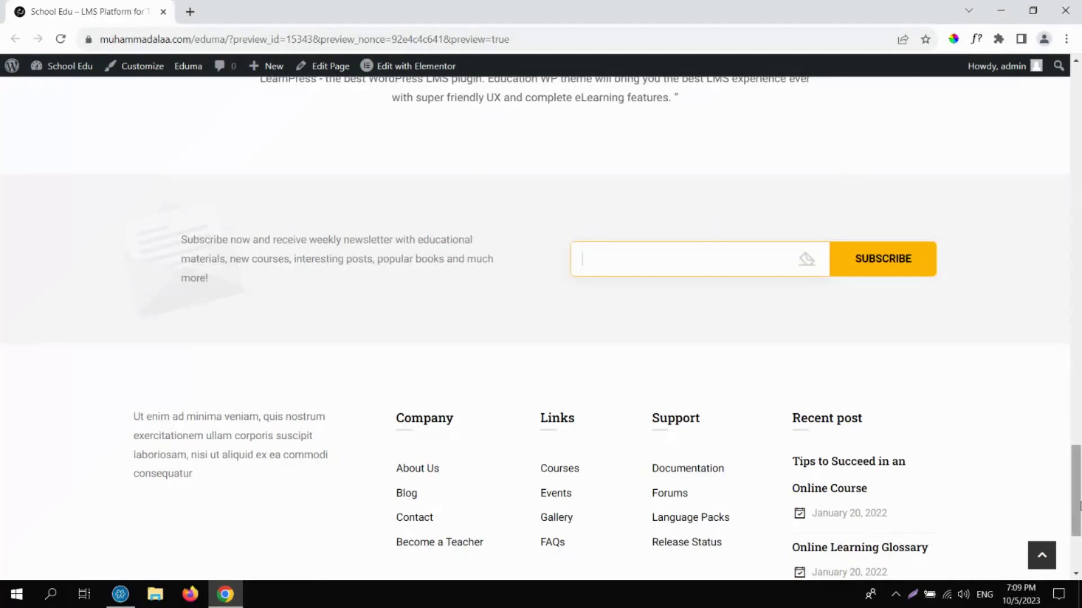
Jump back to the top of the School Edu home page and bring up the COURSES category mega-menu.
{"action": "left_click_drag", "start_coordinate": [1080, 490], "coordinate": [1080, 546]}
{"action": "left_click", "coordinate": [1042, 555]}
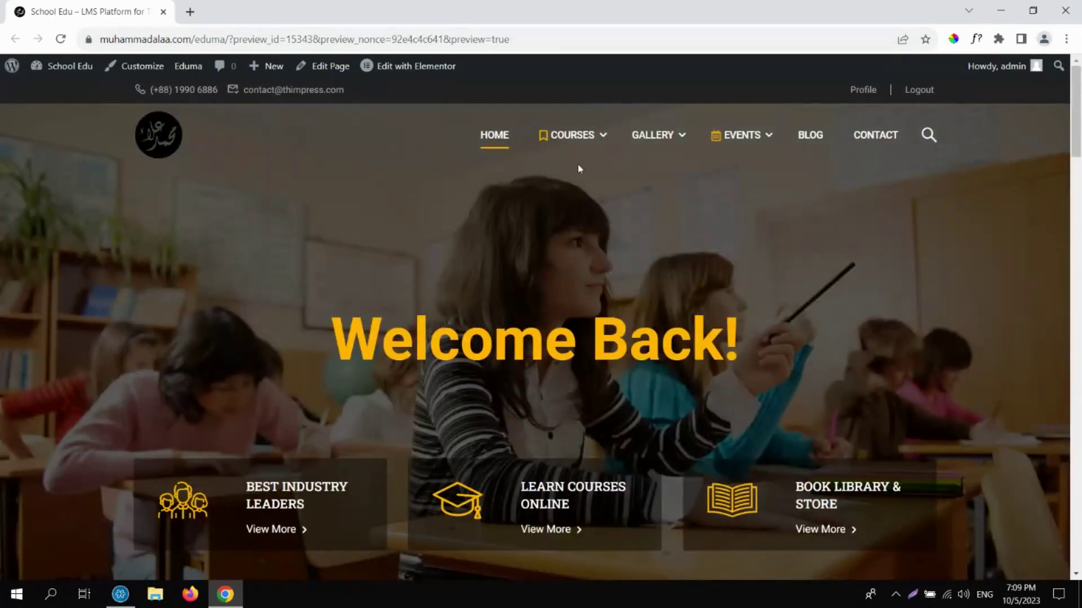
{"action": "mouse_move", "coordinate": [573, 137]}
{"action": "mouse_move", "coordinate": [670, 150]}
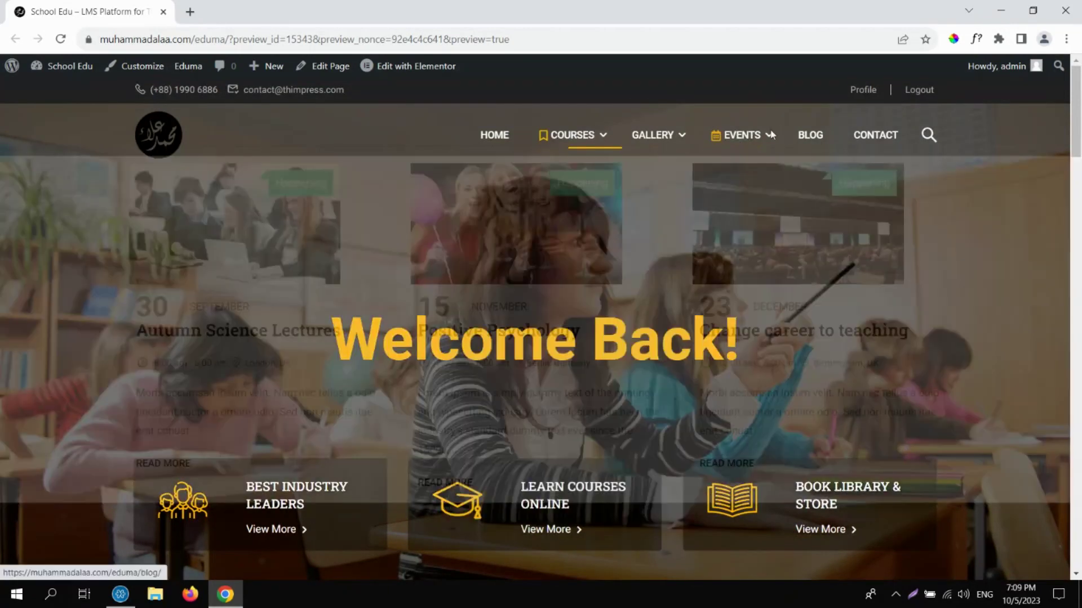
{"action": "mouse_move", "coordinate": [777, 135]}
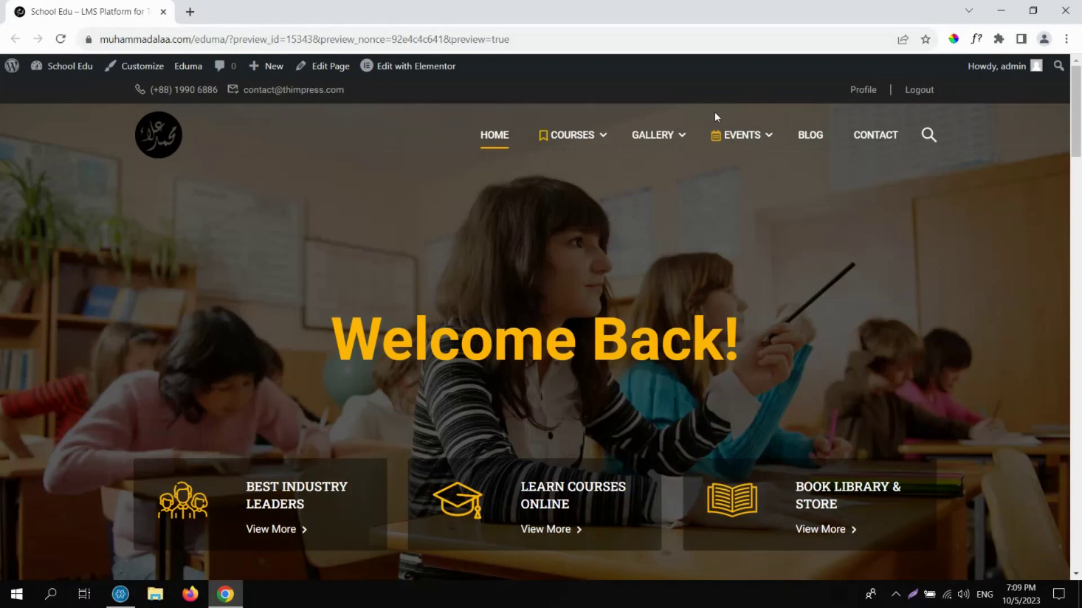
{"action": "mouse_move", "coordinate": [714, 134]}
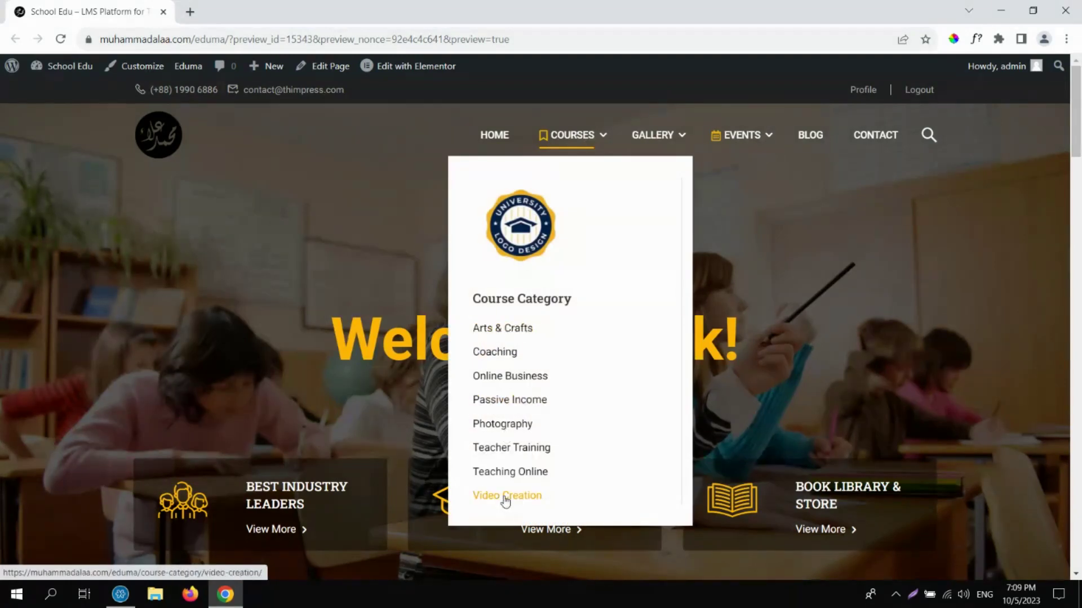
Open the Arts & Crafts category and filter its courses to Free.
{"action": "left_click", "coordinate": [502, 332]}
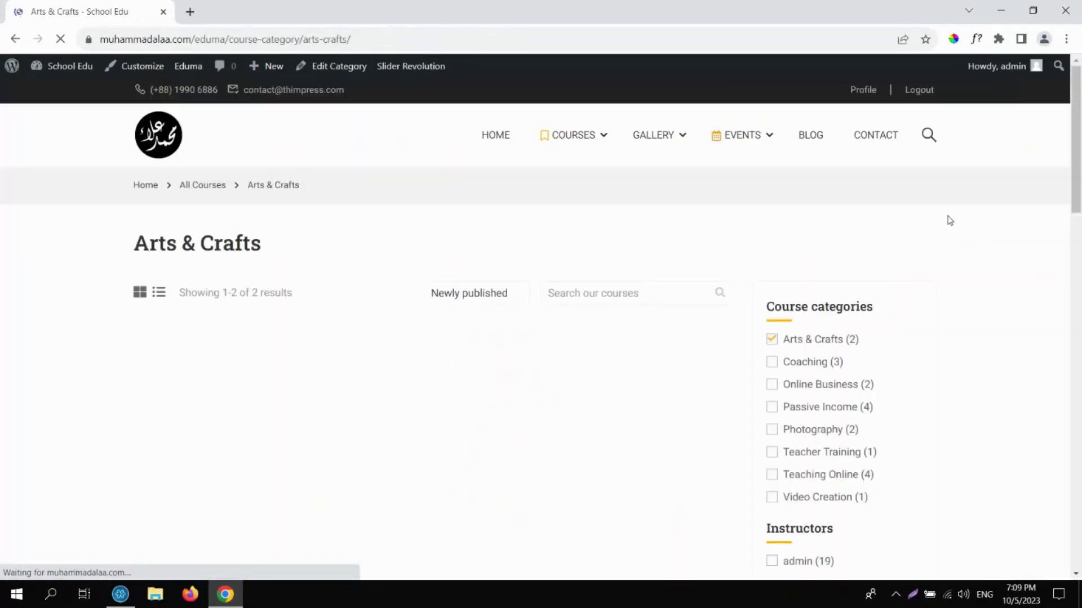
{"action": "left_click_drag", "start_coordinate": [1079, 121], "coordinate": [1023, 174]}
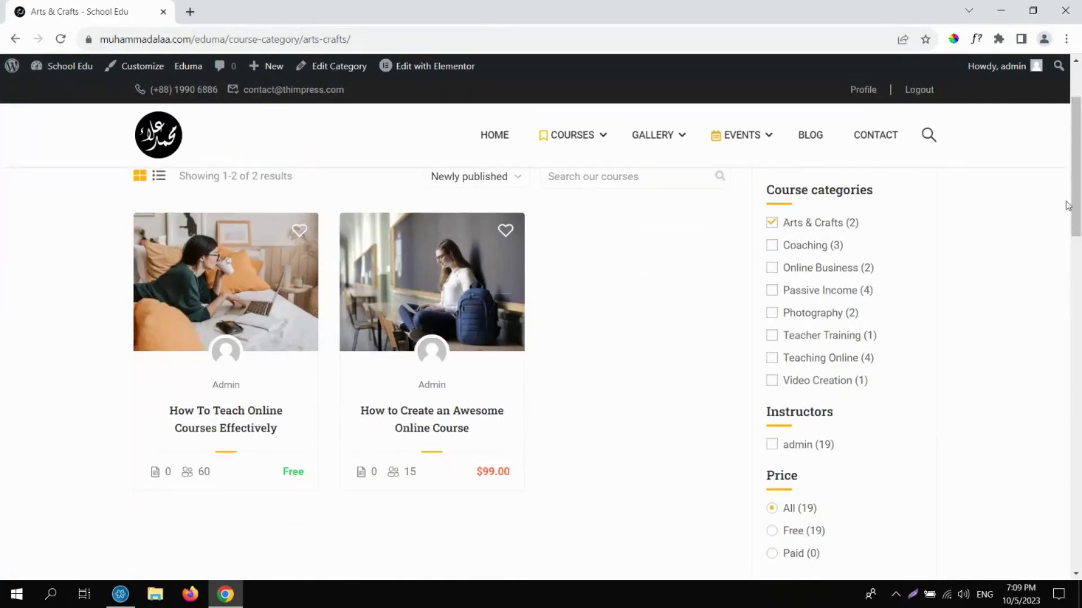
{"action": "scroll", "coordinate": [1067, 211], "scroll_direction": "up", "scroll_amount": 1}
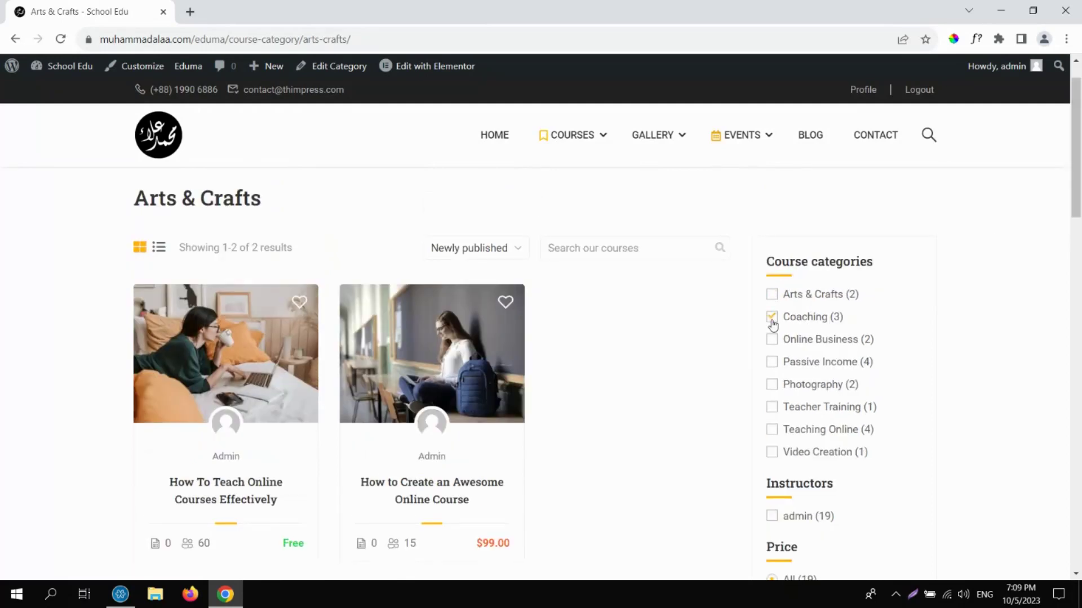
{"action": "scroll", "coordinate": [1079, 222], "scroll_direction": "down", "scroll_amount": 6}
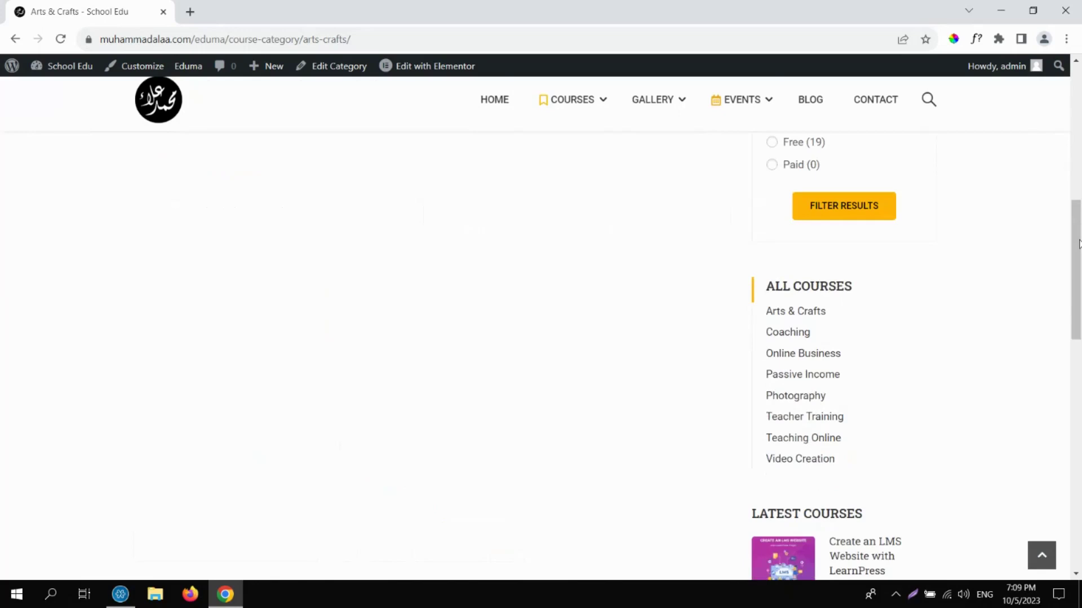
{"action": "left_click_drag", "start_coordinate": [1079, 185], "coordinate": [1076, 113]}
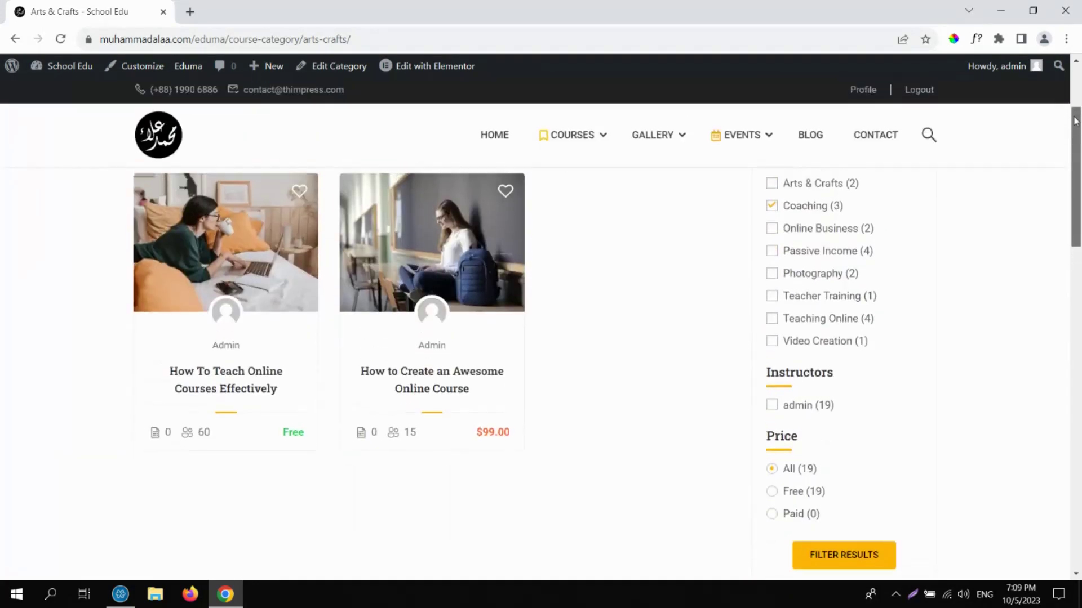
{"action": "left_click", "coordinate": [774, 499]}
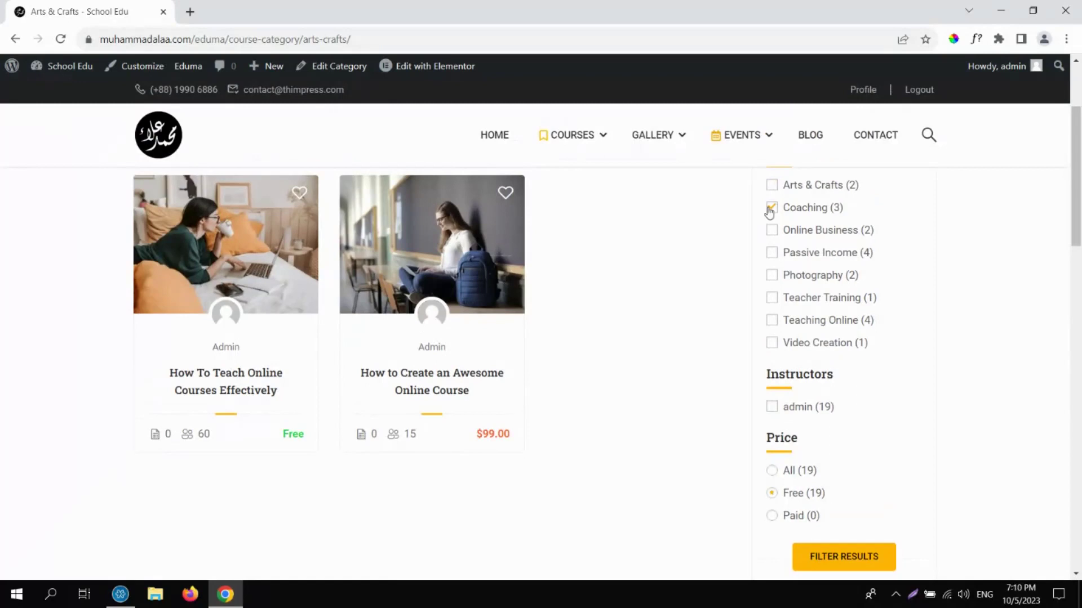
{"action": "left_click", "coordinate": [837, 563]}
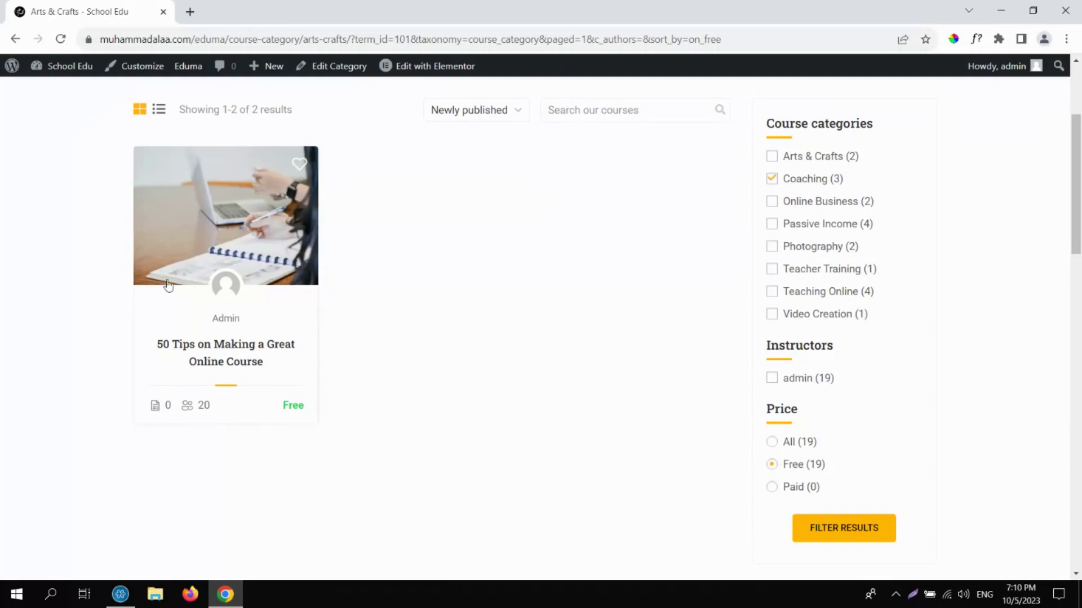
Swap Coaching for Online Business in the category filter and apply it.
{"action": "left_click", "coordinate": [771, 181]}
{"action": "left_click", "coordinate": [773, 202]}
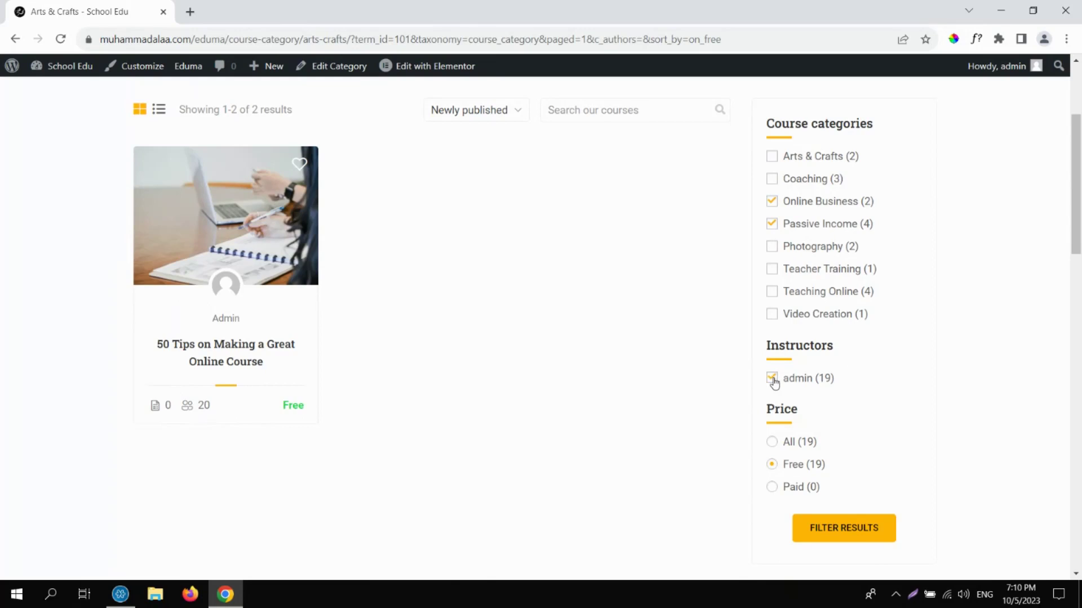
{"action": "left_click", "coordinate": [850, 527]}
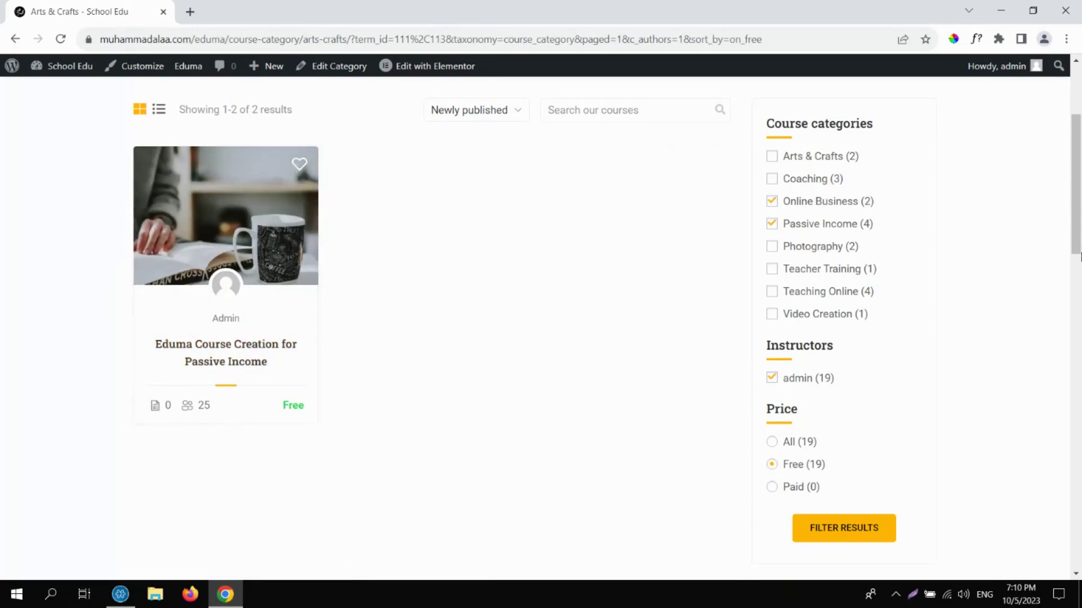
{"action": "left_click_drag", "start_coordinate": [1079, 256], "coordinate": [1078, 184]}
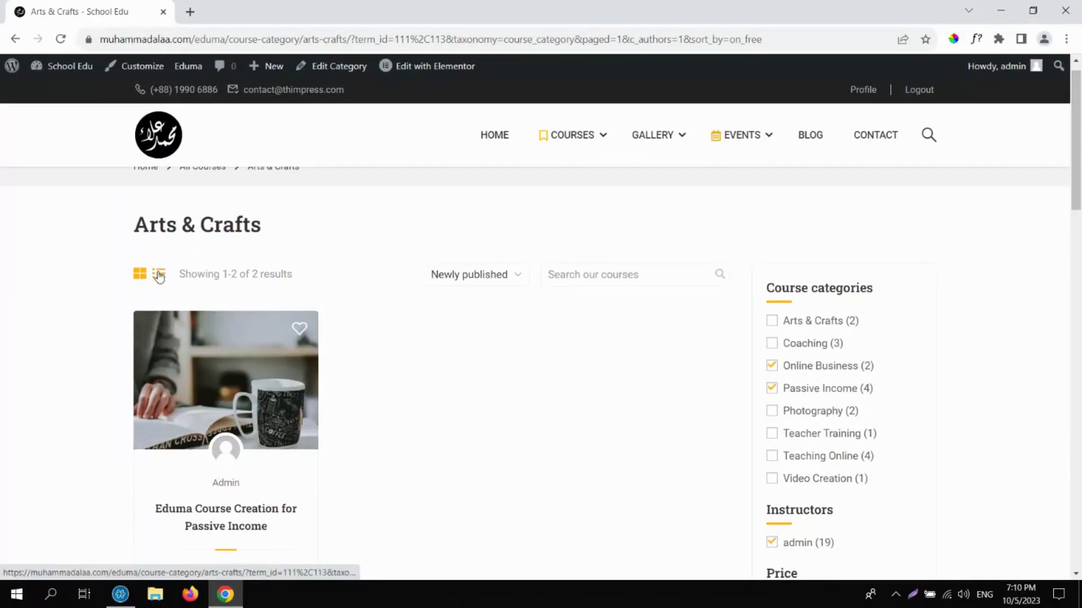
Filter for any price across Arts & Crafts, Coaching, Online Business and Passive Income.
{"action": "left_click", "coordinate": [772, 368]}
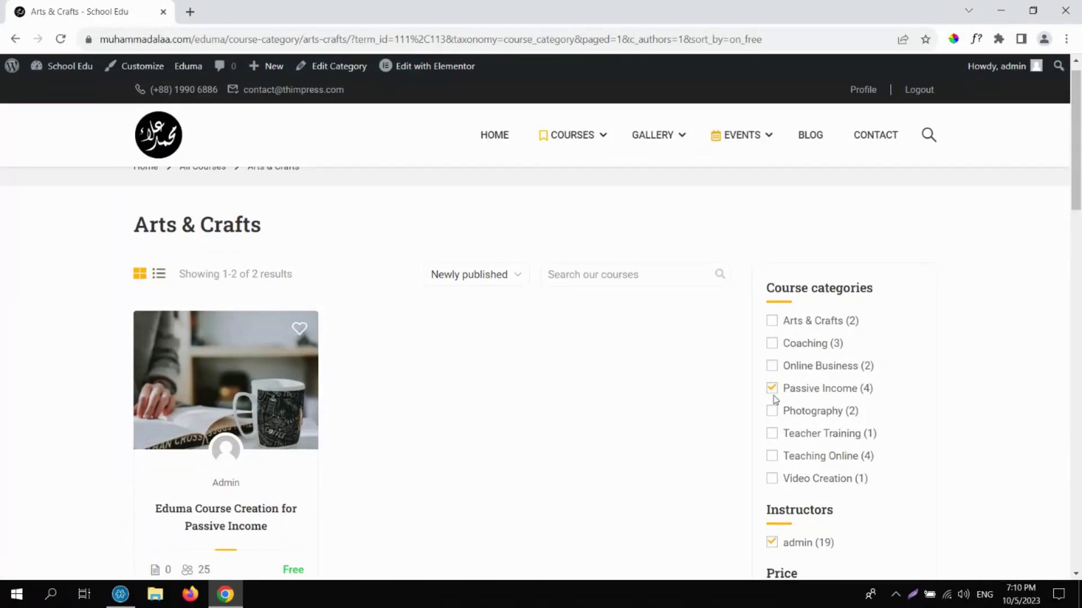
{"action": "left_click", "coordinate": [771, 389]}
{"action": "scroll", "coordinate": [982, 260], "scroll_direction": "down", "scroll_amount": 3}
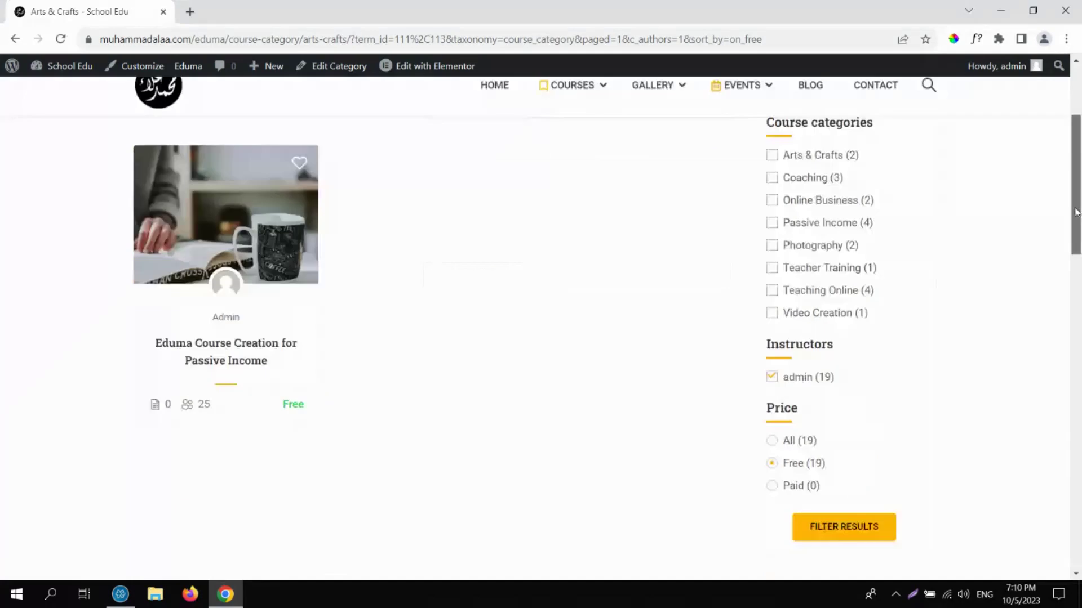
{"action": "left_click", "coordinate": [772, 439]}
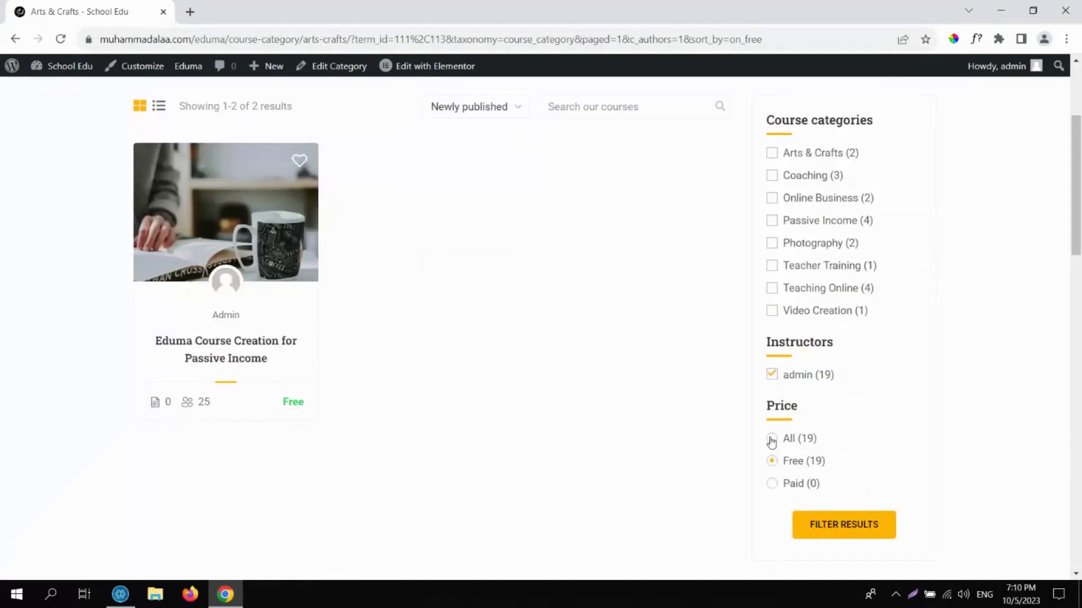
{"action": "left_click", "coordinate": [772, 176]}
{"action": "left_click", "coordinate": [772, 199]}
{"action": "left_click", "coordinate": [772, 220]}
{"action": "left_click", "coordinate": [857, 526]}
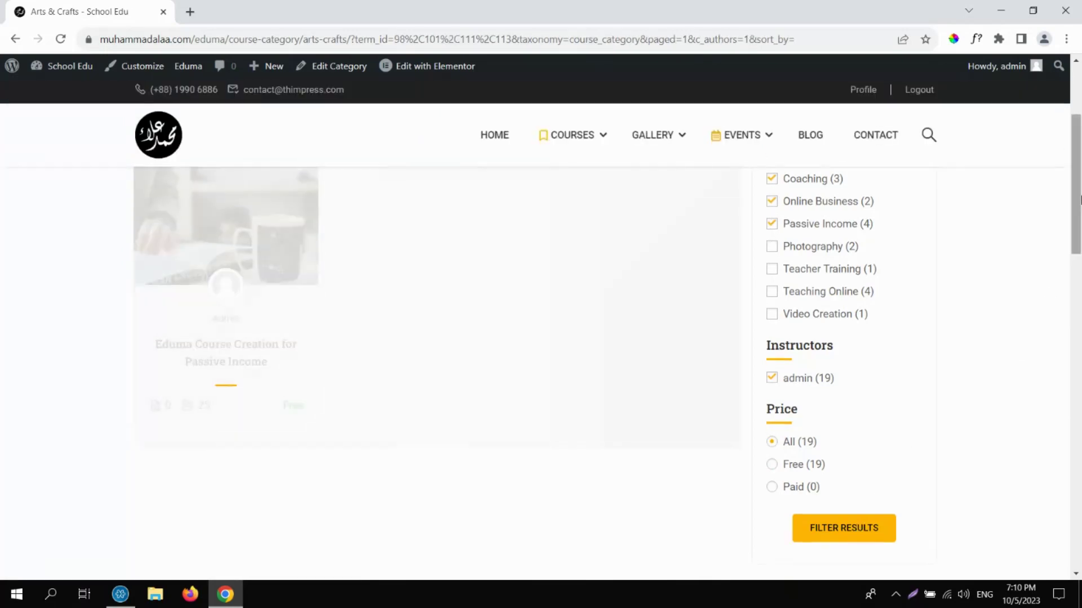
{"action": "left_click_drag", "start_coordinate": [1080, 196], "coordinate": [1076, 142]}
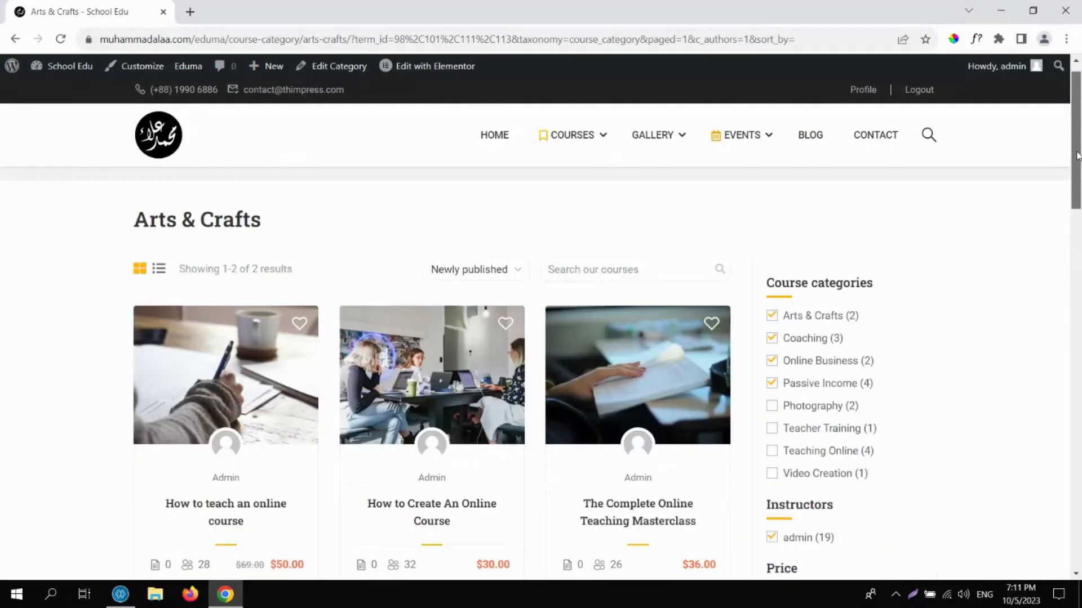
Switch the course listing to list view, then back to grid view.
{"action": "left_click", "coordinate": [156, 275]}
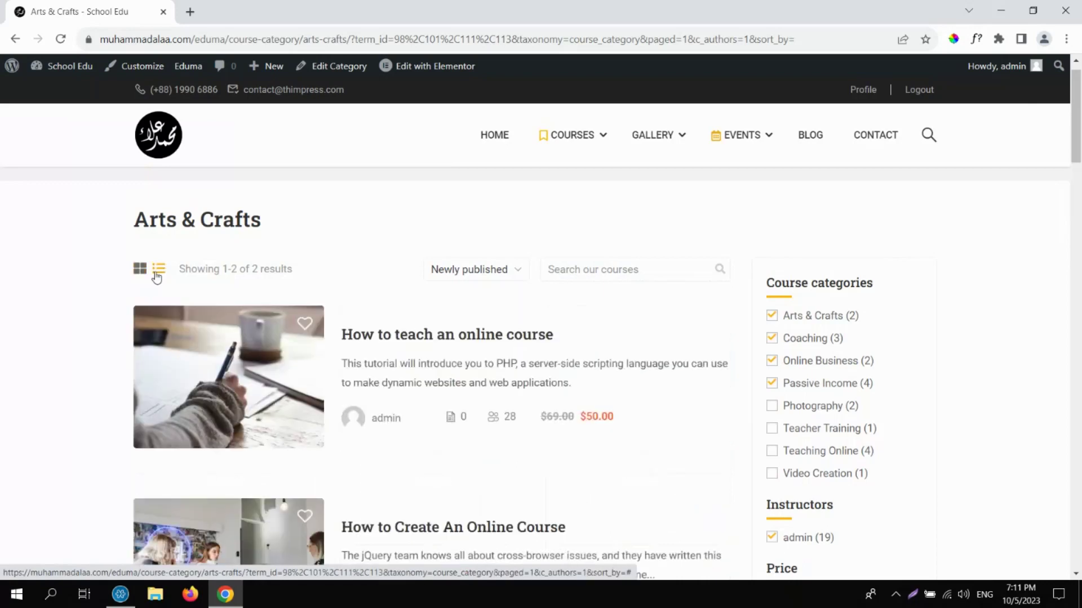
{"action": "left_click_drag", "start_coordinate": [1077, 133], "coordinate": [394, 273]}
{"action": "left_click", "coordinate": [138, 294]}
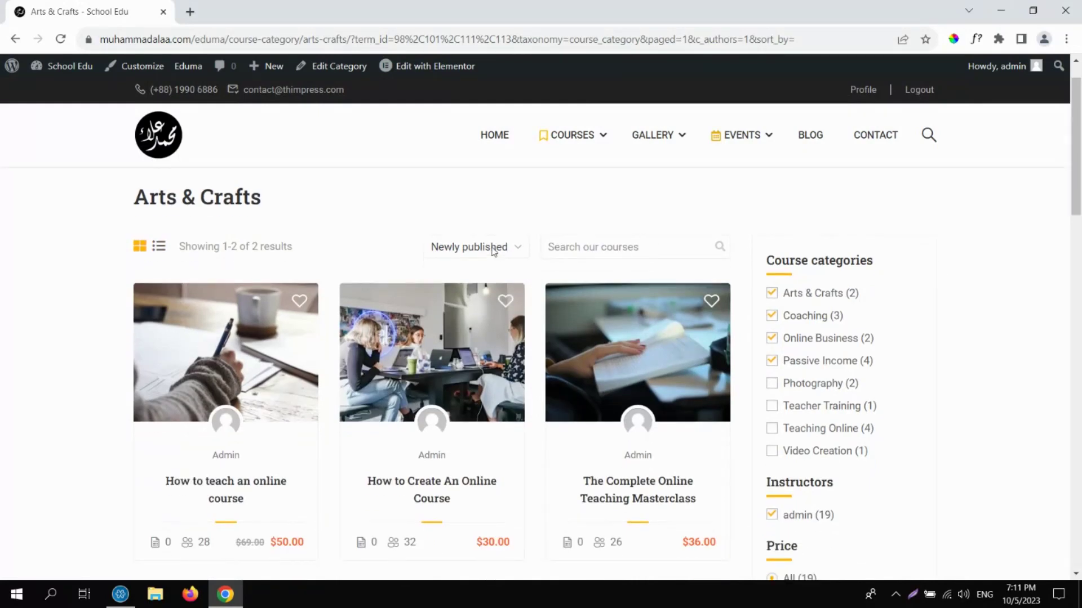
{"action": "left_click", "coordinate": [493, 251]}
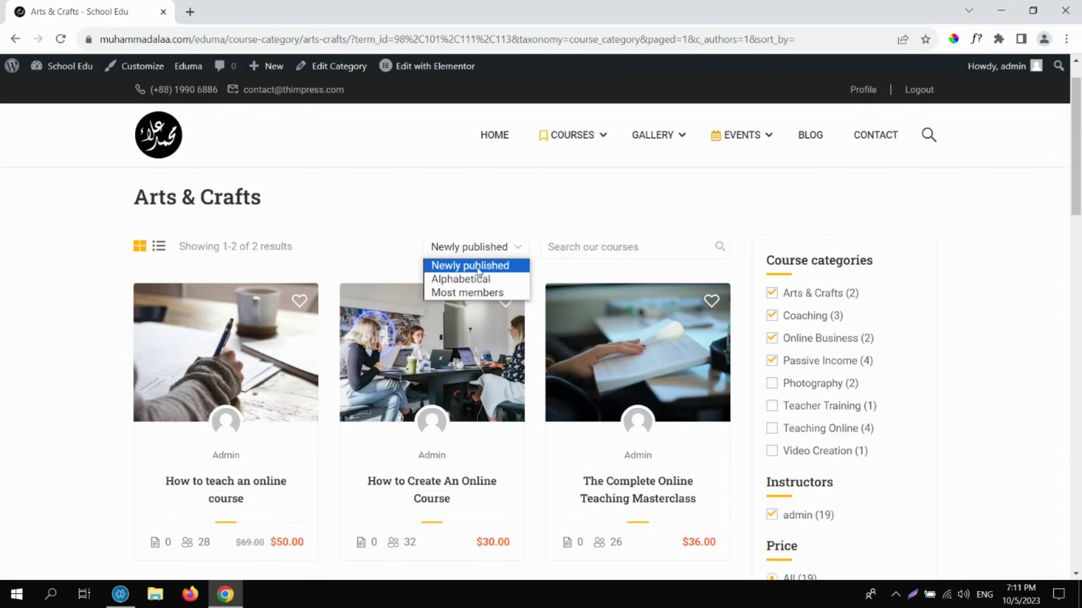
Try alphabetical sorting, then sort the courses by most members.
{"action": "left_click", "coordinate": [479, 273]}
{"action": "left_click", "coordinate": [476, 249]}
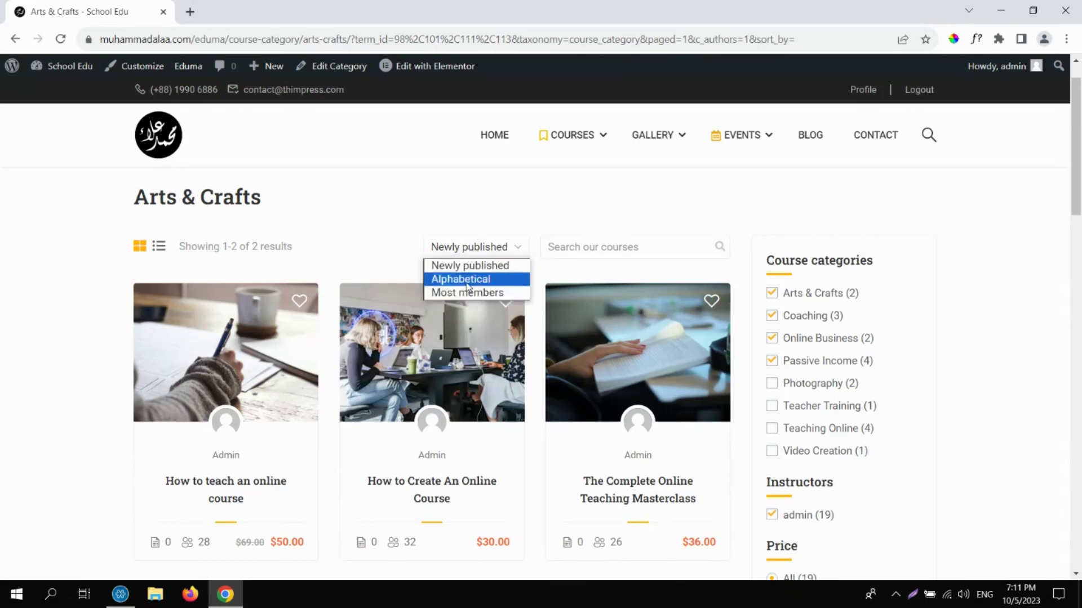
{"action": "left_click", "coordinate": [467, 279]}
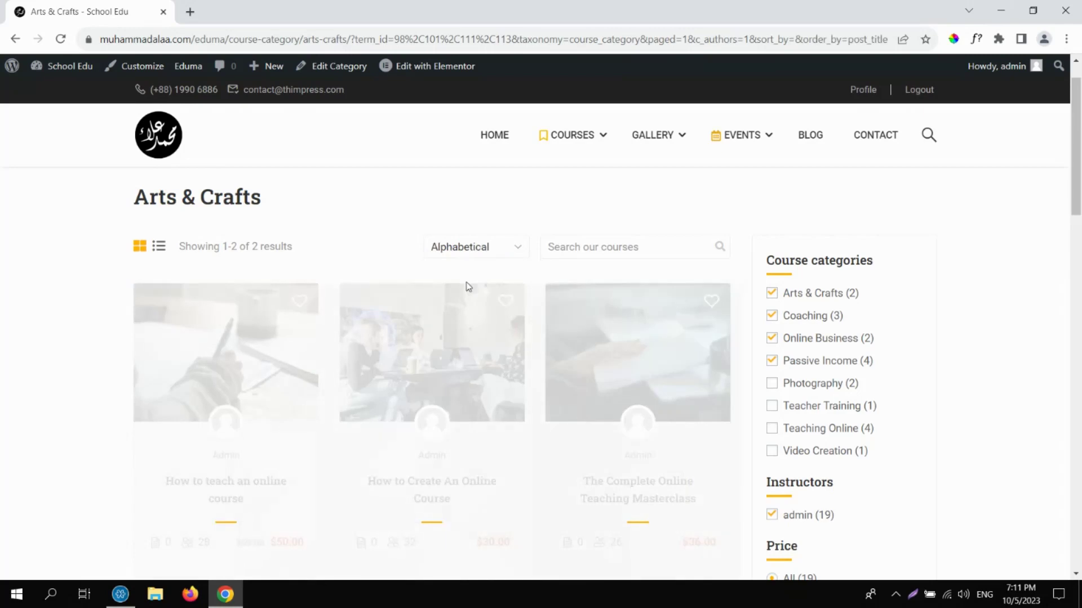
{"action": "scroll", "coordinate": [467, 288], "scroll_direction": "down", "scroll_amount": 1}
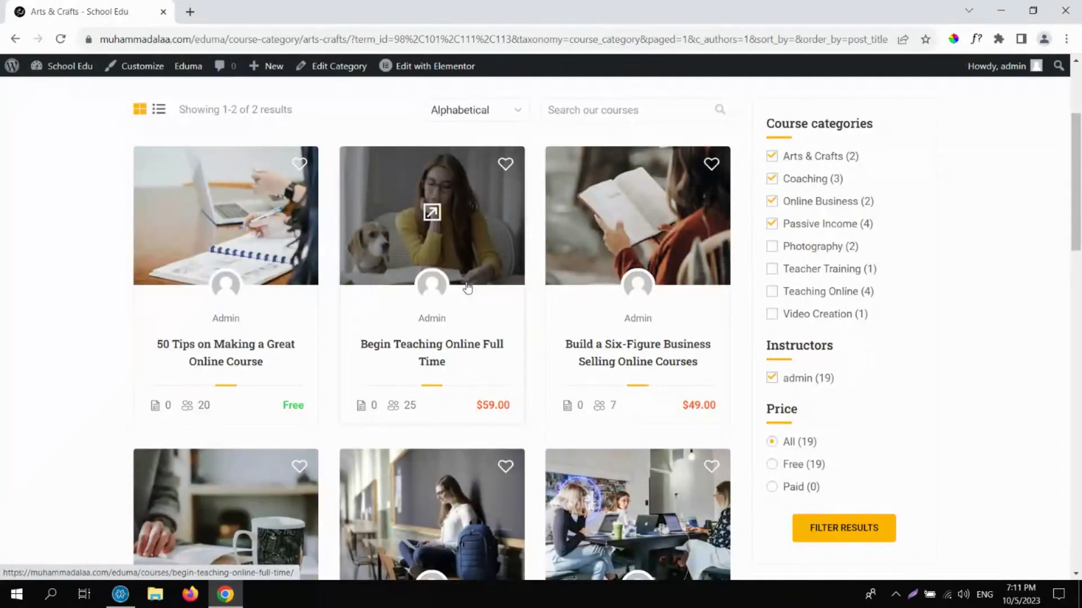
{"action": "scroll", "coordinate": [840, 186], "scroll_direction": "up", "scroll_amount": 4}
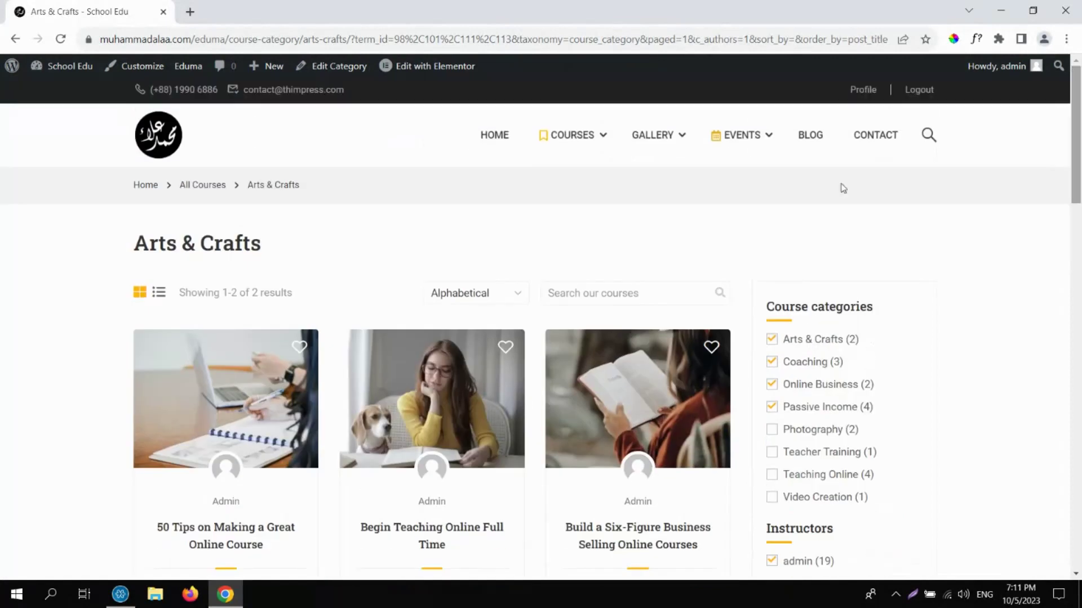
{"action": "left_click", "coordinate": [449, 295]}
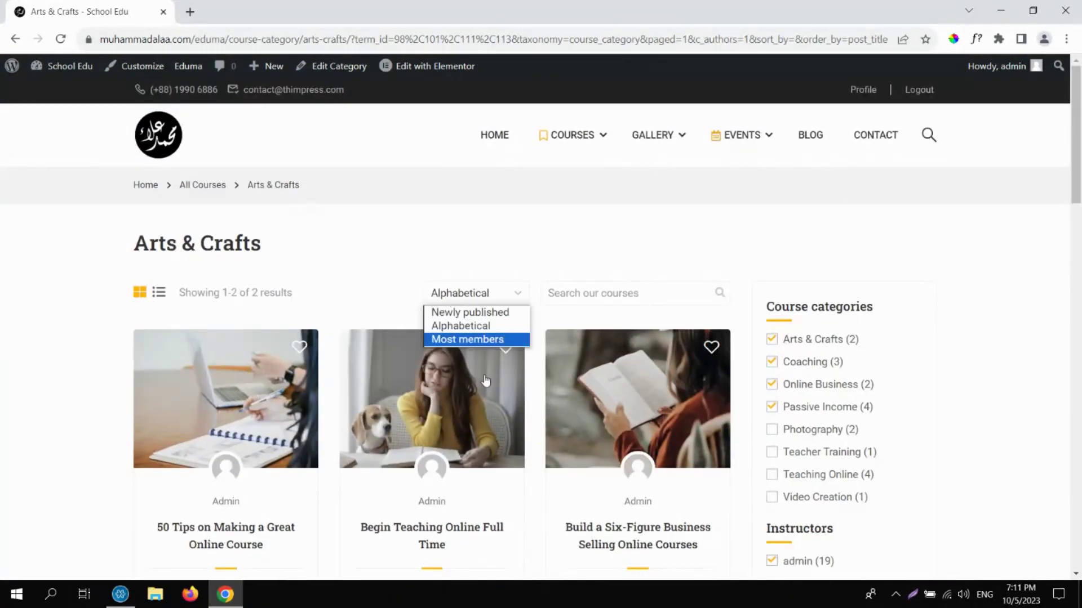
{"action": "left_click", "coordinate": [472, 339]}
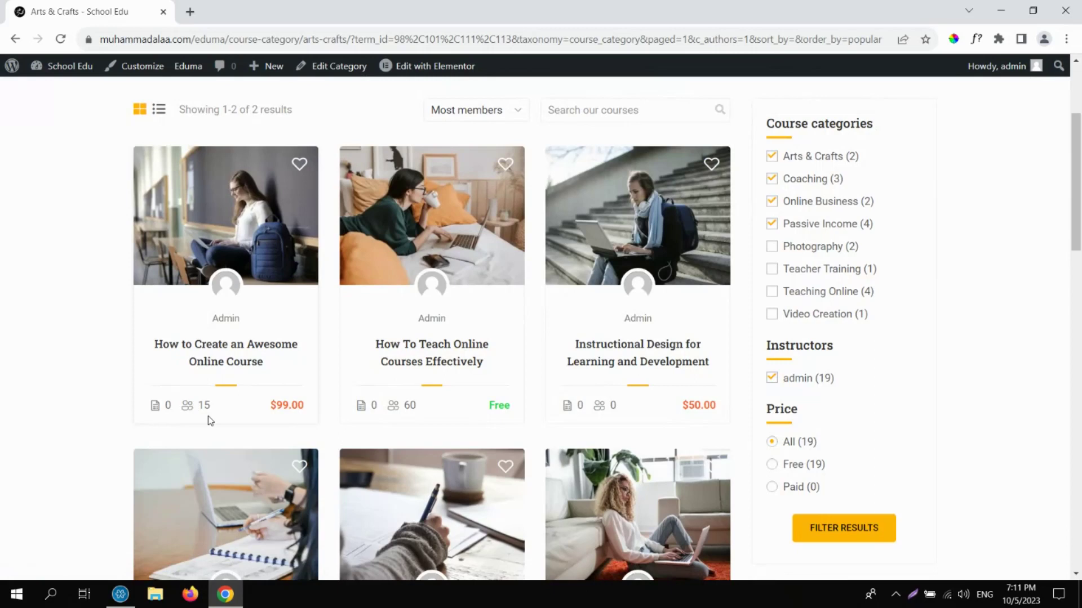
{"action": "left_click_drag", "start_coordinate": [1078, 197], "coordinate": [1079, 73]}
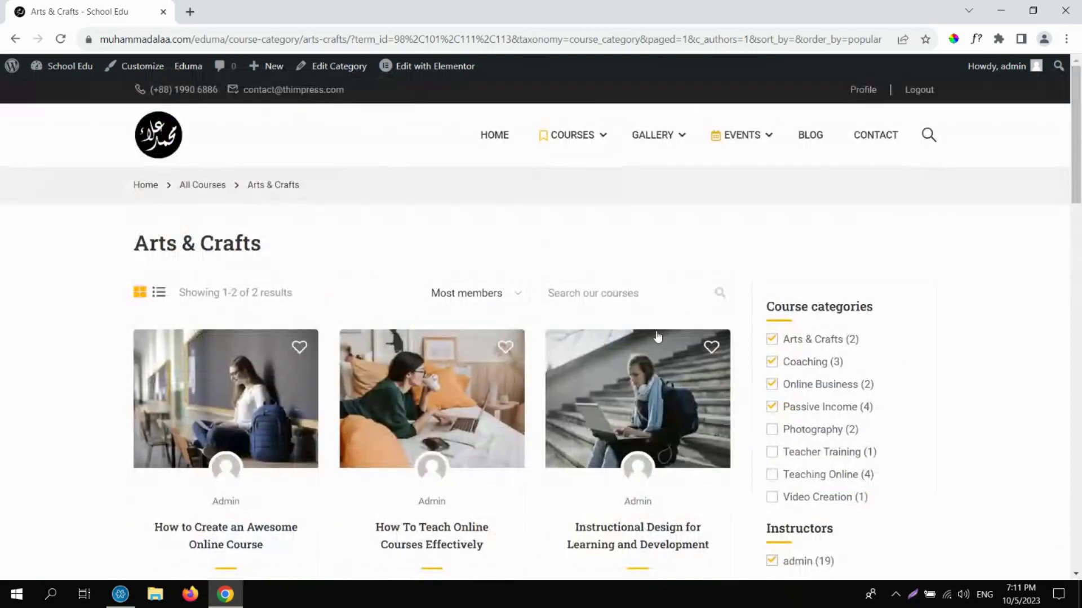
Search the course listing for 'design'.
{"action": "left_click", "coordinate": [633, 291]}
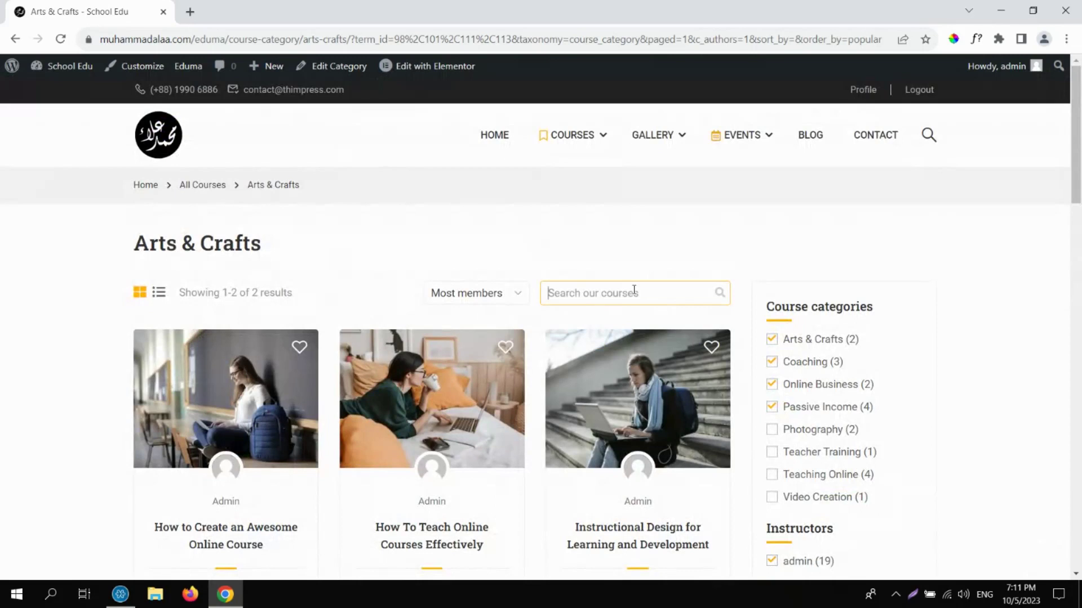
{"action": "type", "text": "design"}
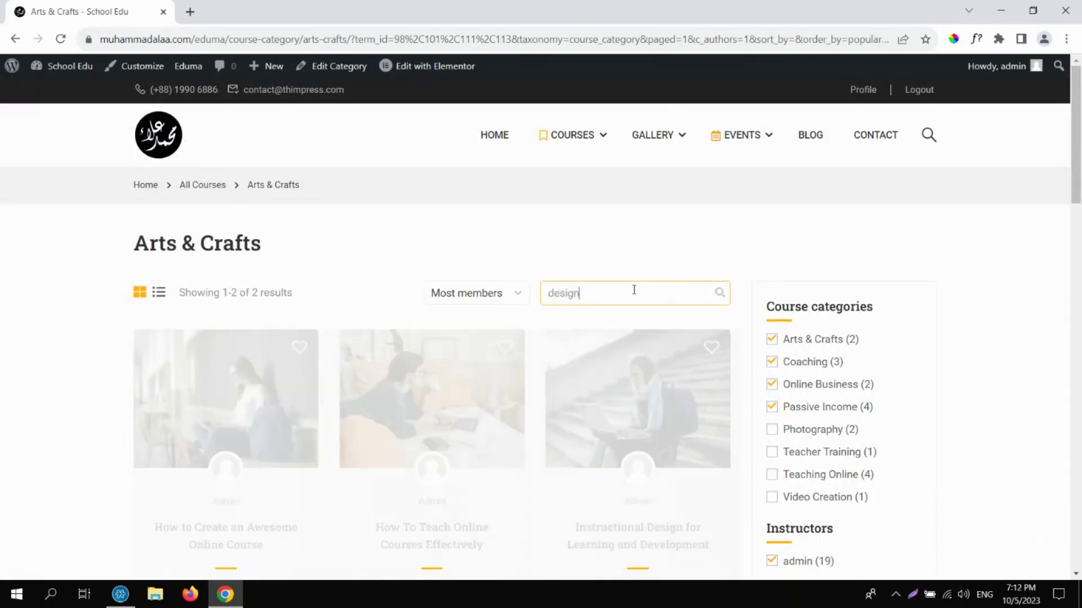
{"action": "scroll", "coordinate": [440, 379], "scroll_direction": "down", "scroll_amount": 3}
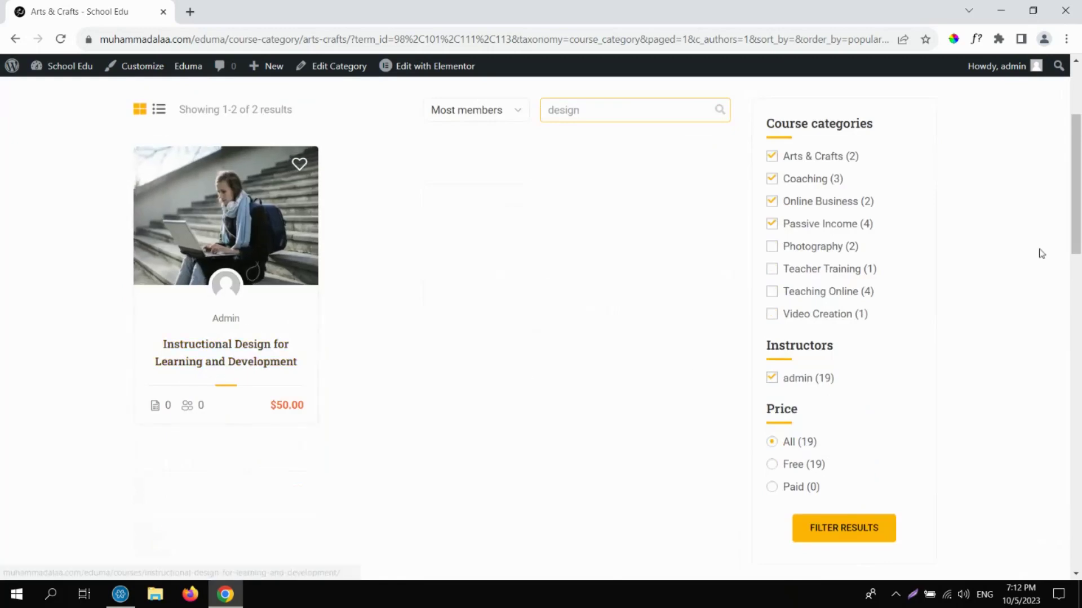
{"action": "scroll", "coordinate": [1041, 253], "scroll_direction": "up", "scroll_amount": 3}
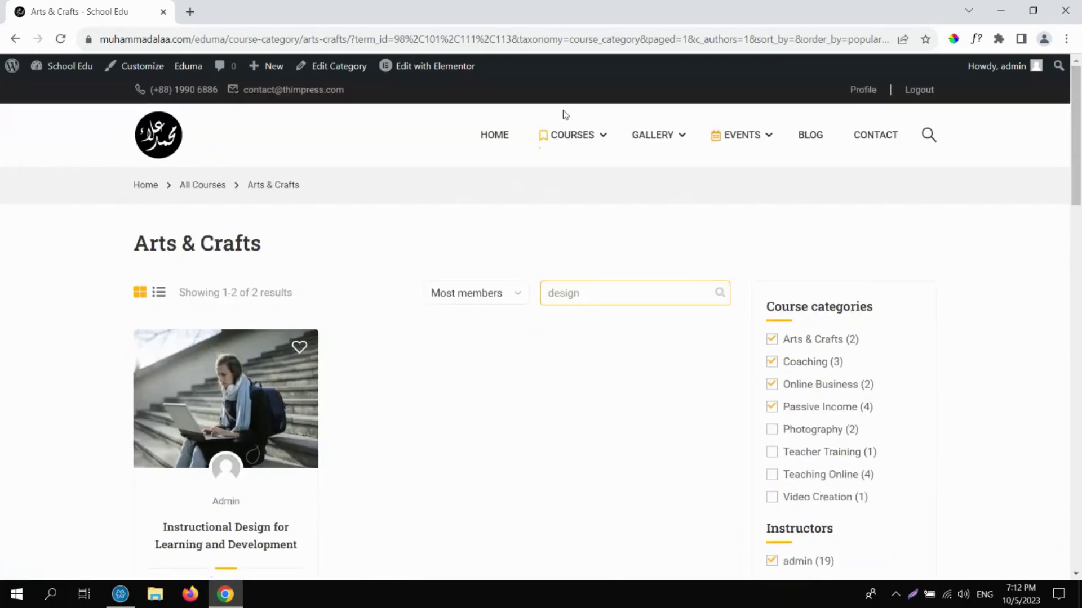
{"action": "mouse_move", "coordinate": [570, 137]}
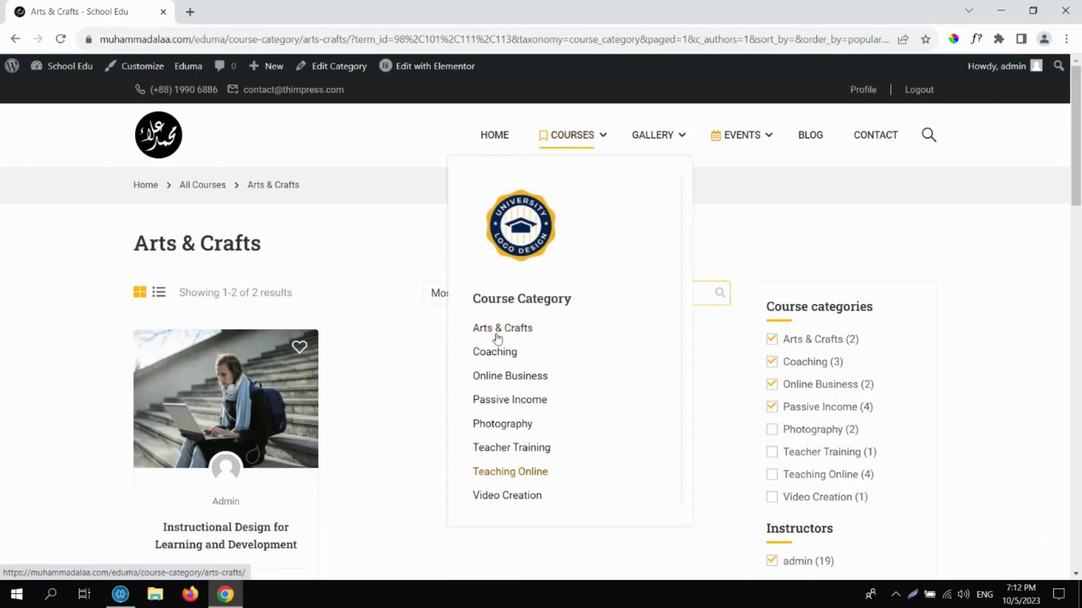
From the All Courses catalogue, open the Introduction LearnPress – LMS plugin course.
{"action": "left_click", "coordinate": [572, 137]}
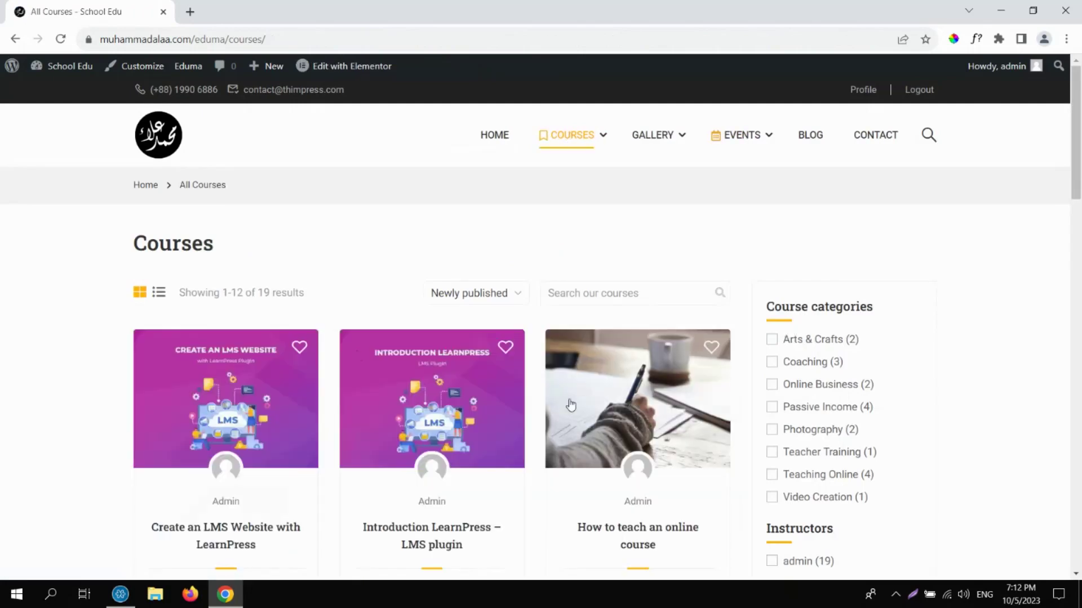
{"action": "left_click_drag", "start_coordinate": [1079, 183], "coordinate": [1079, 214]}
{"action": "scroll", "coordinate": [713, 236], "scroll_direction": "up", "scroll_amount": 6}
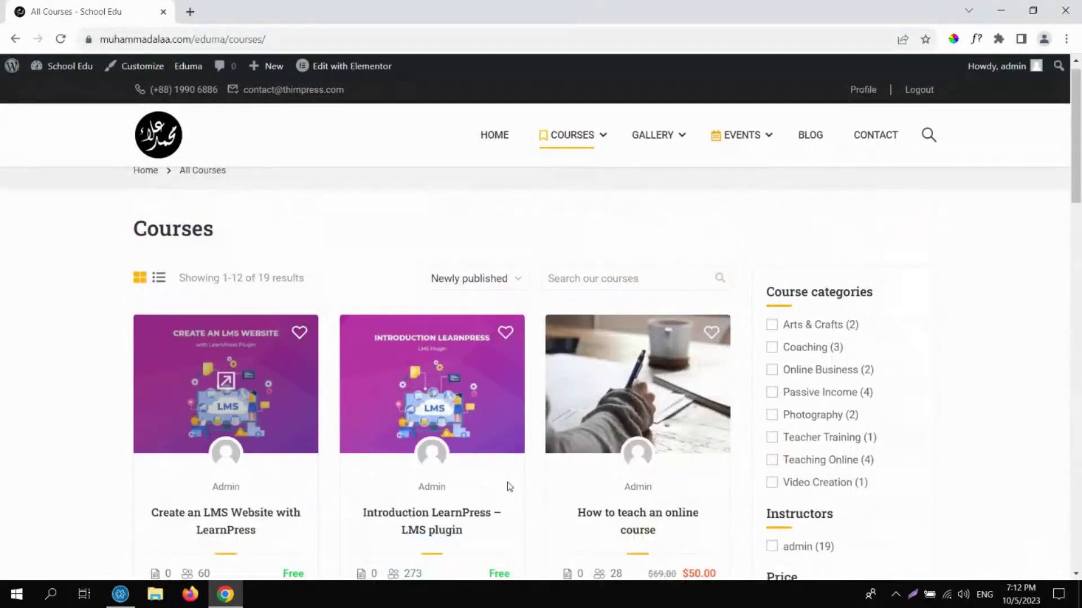
{"action": "left_click", "coordinate": [440, 526]}
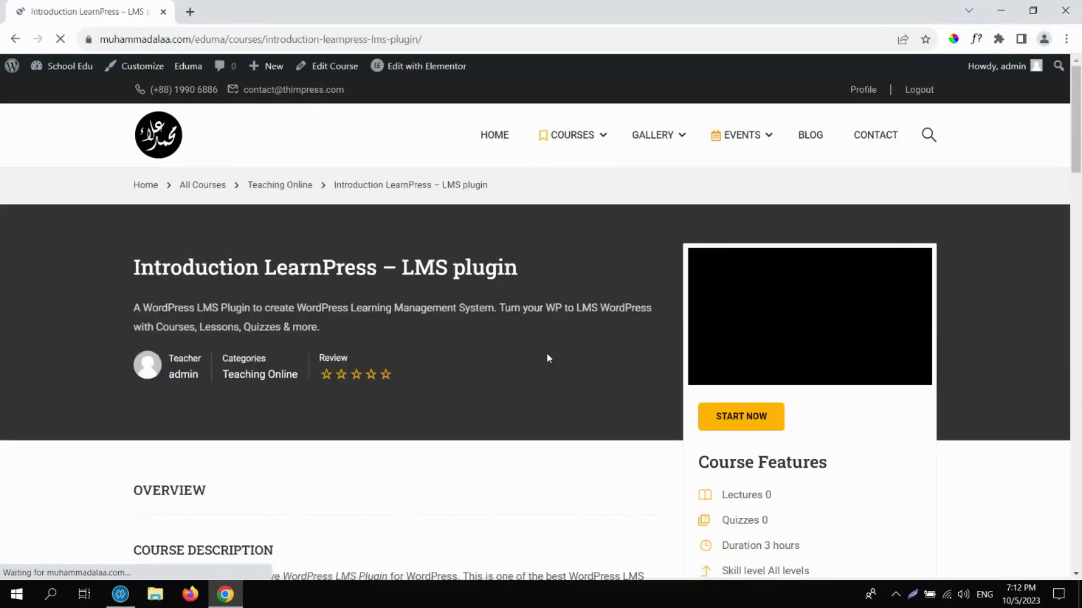
Highlight the course title, short description, Teacher/Categories/Review labels and empty-curriculum line.
{"action": "scroll", "coordinate": [1079, 144], "scroll_direction": "down", "scroll_amount": 2}
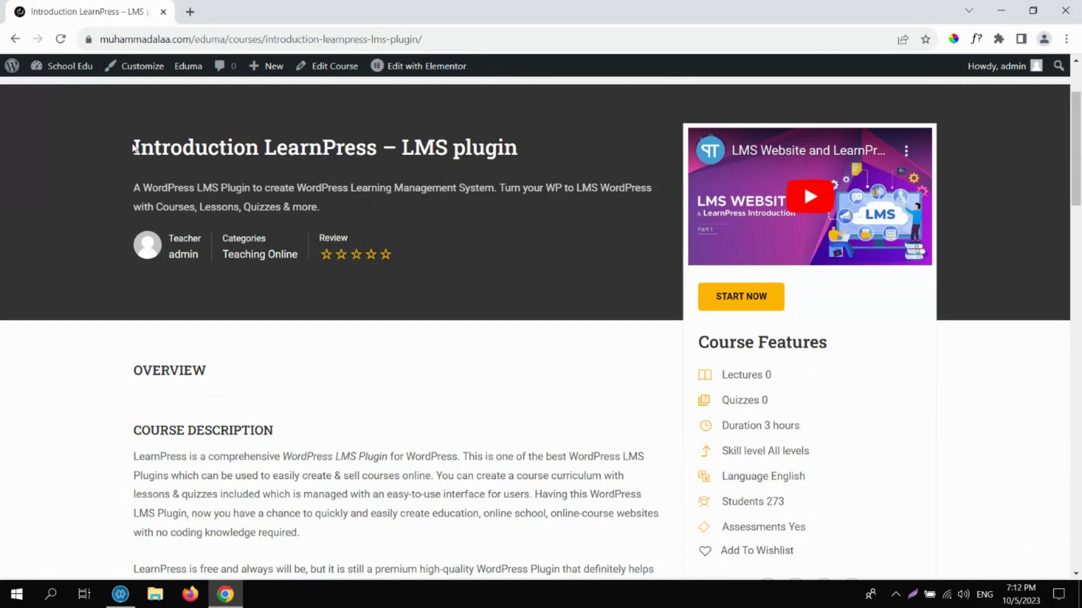
{"action": "left_click_drag", "start_coordinate": [134, 148], "coordinate": [505, 148]}
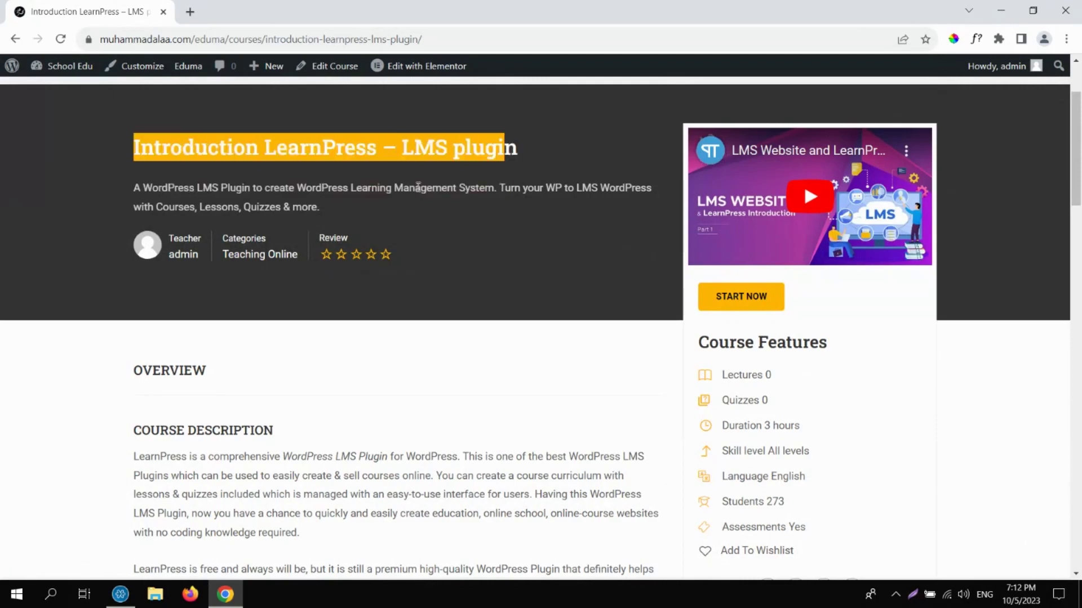
{"action": "triple_click", "coordinate": [418, 186]}
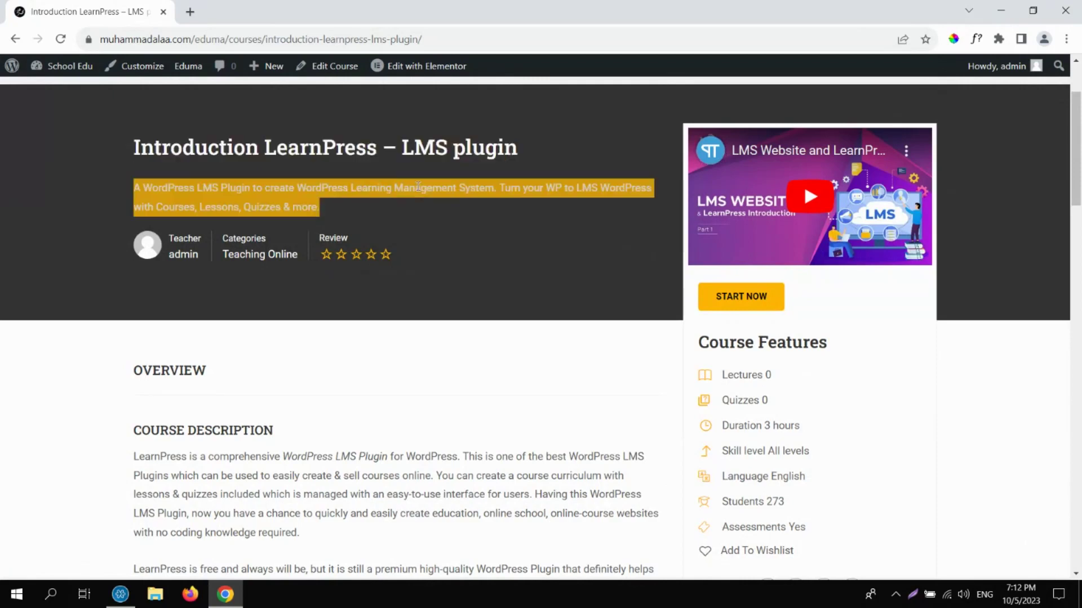
{"action": "triple_click", "coordinate": [418, 186]}
{"action": "left_click_drag", "start_coordinate": [197, 239], "coordinate": [239, 244]}
{"action": "double_click", "coordinate": [239, 242]}
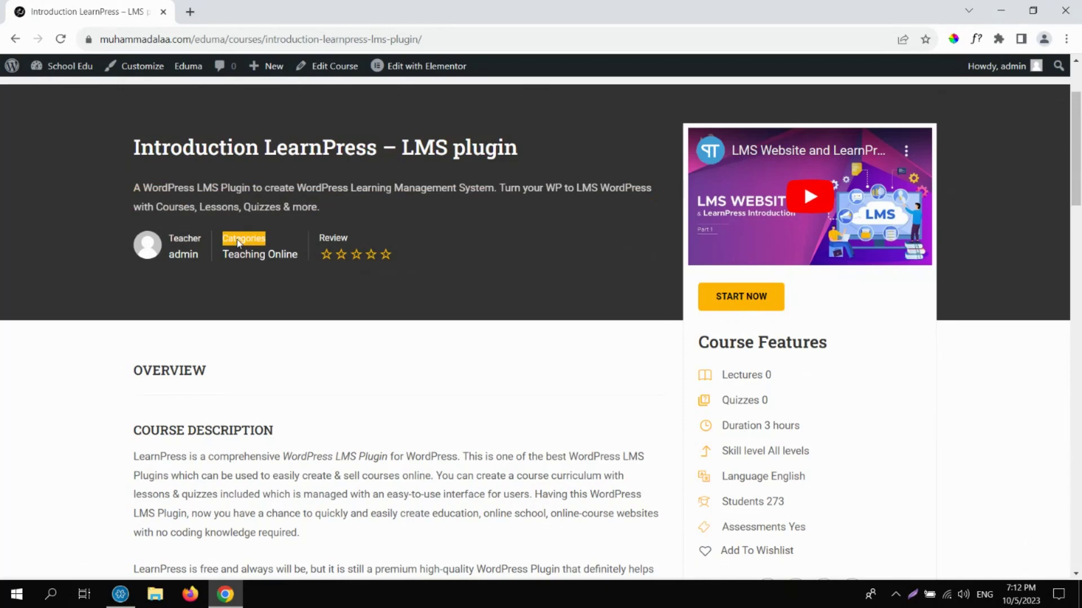
{"action": "double_click", "coordinate": [335, 239]}
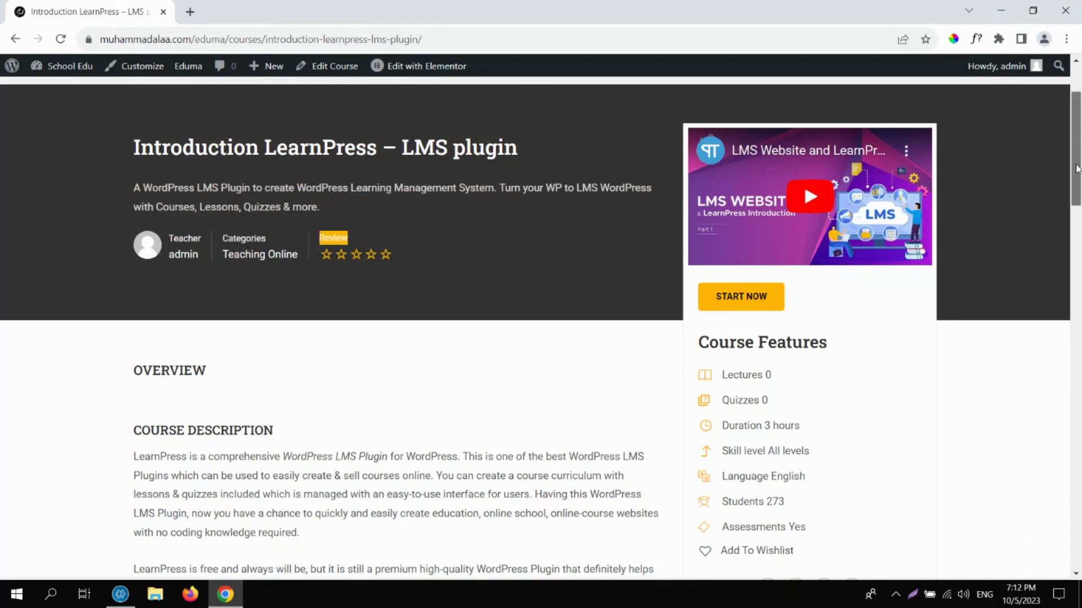
{"action": "left_click_drag", "start_coordinate": [1076, 168], "coordinate": [1076, 222]}
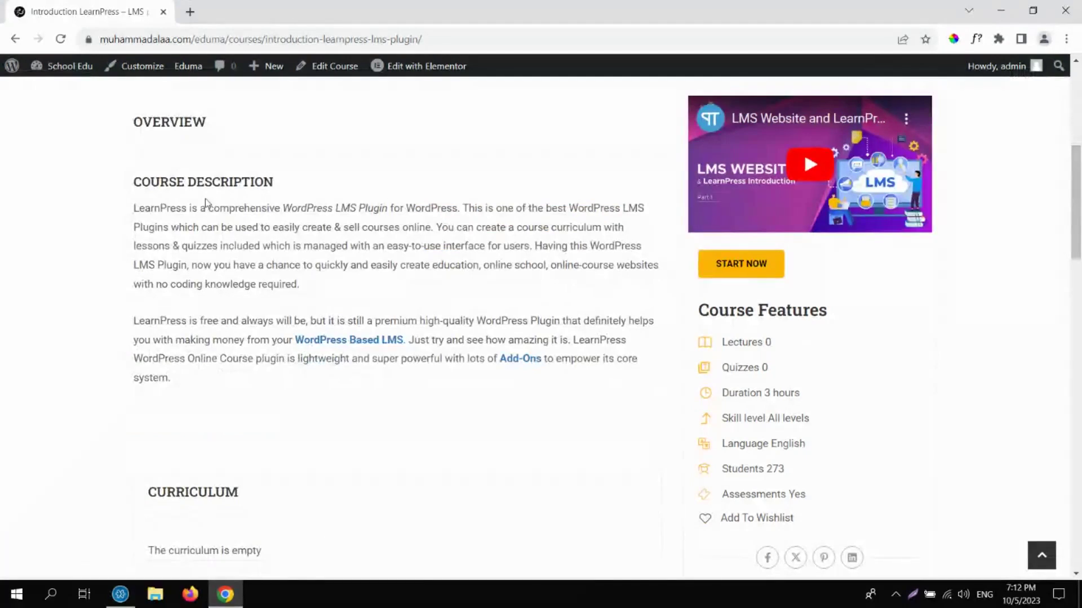
{"action": "left_click_drag", "start_coordinate": [145, 179], "coordinate": [248, 490]}
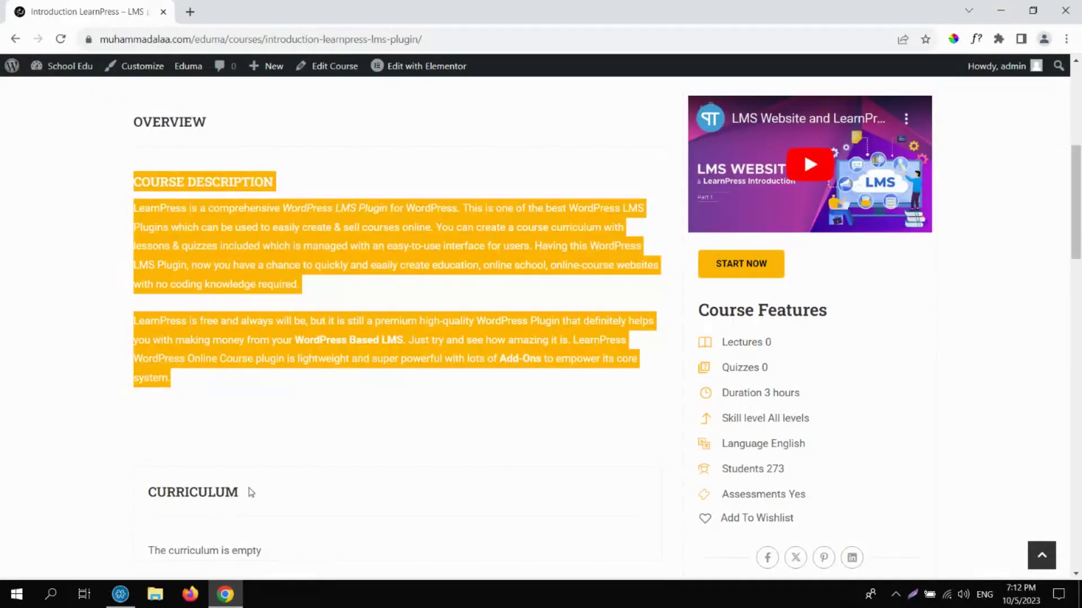
{"action": "left_click_drag", "start_coordinate": [1077, 217], "coordinate": [1078, 278]}
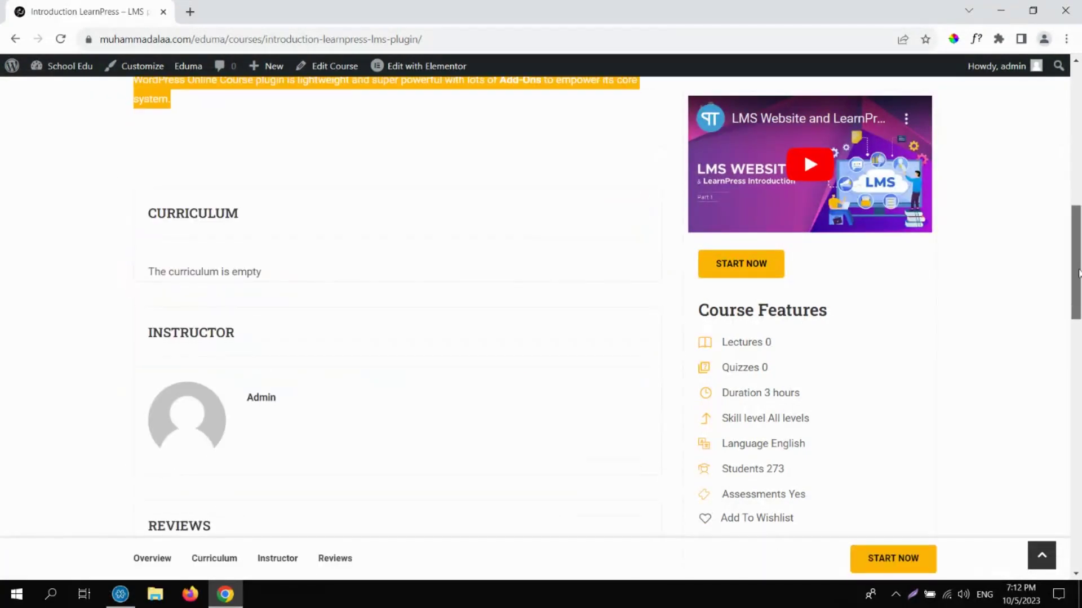
{"action": "double_click", "coordinate": [242, 274]}
{"action": "left_click", "coordinate": [242, 274]}
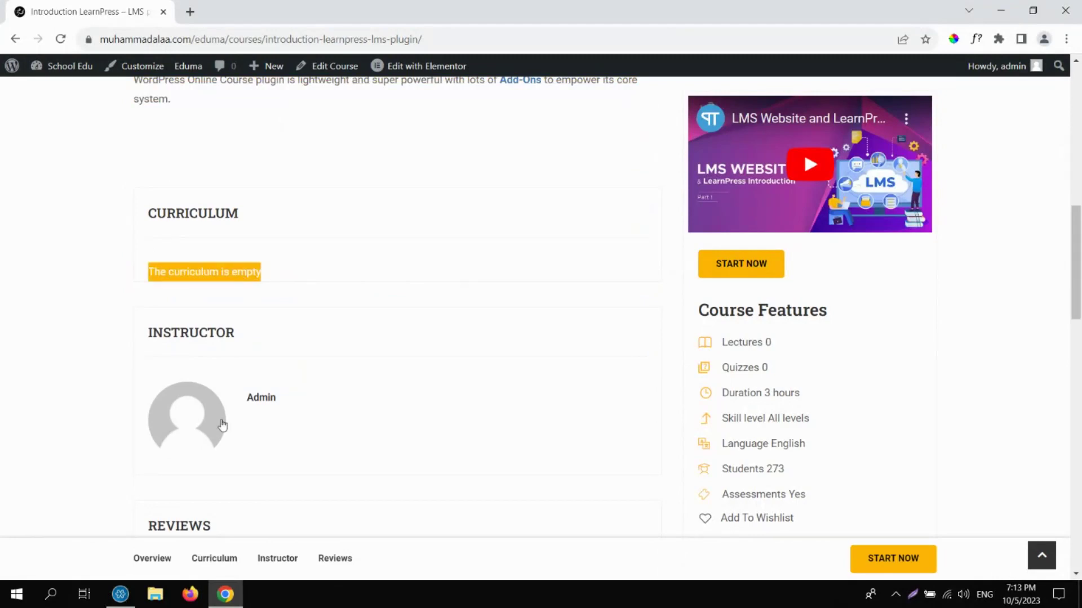
Visit the instructor's profile, then go back to the All Courses listing.
{"action": "key", "text": "F5"}
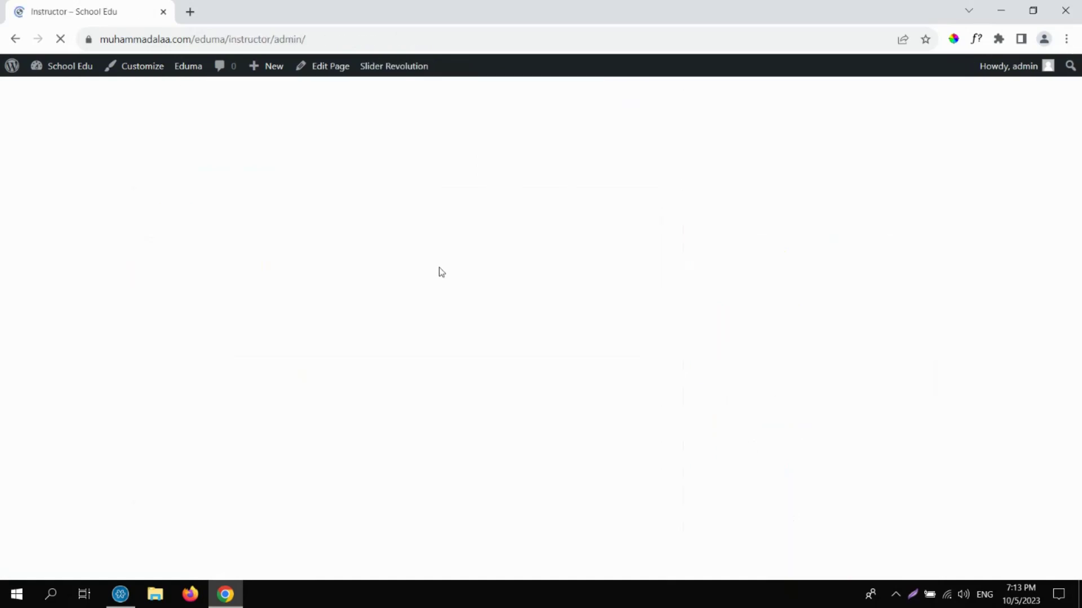
{"action": "left_click", "coordinate": [12, 38]}
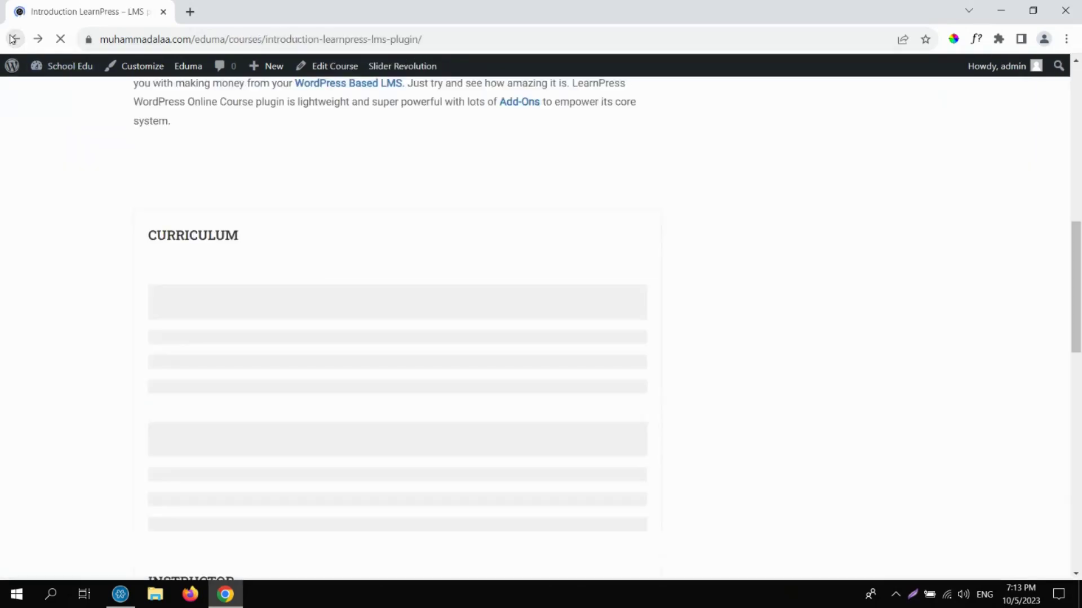
{"action": "left_click_drag", "start_coordinate": [1075, 251], "coordinate": [1079, 324]}
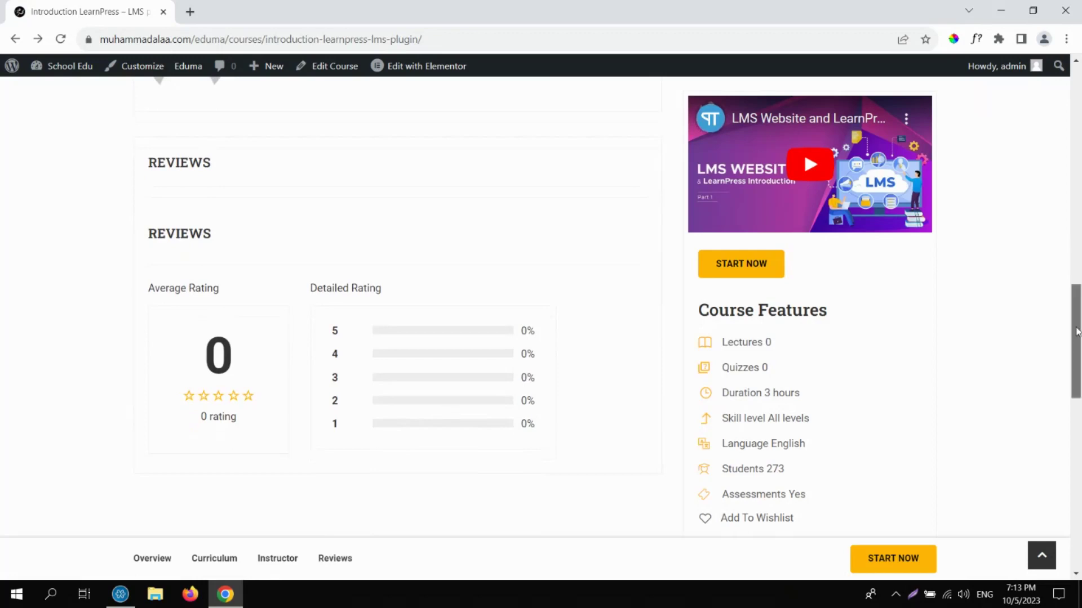
{"action": "left_click_drag", "start_coordinate": [1077, 332], "coordinate": [1074, 123]}
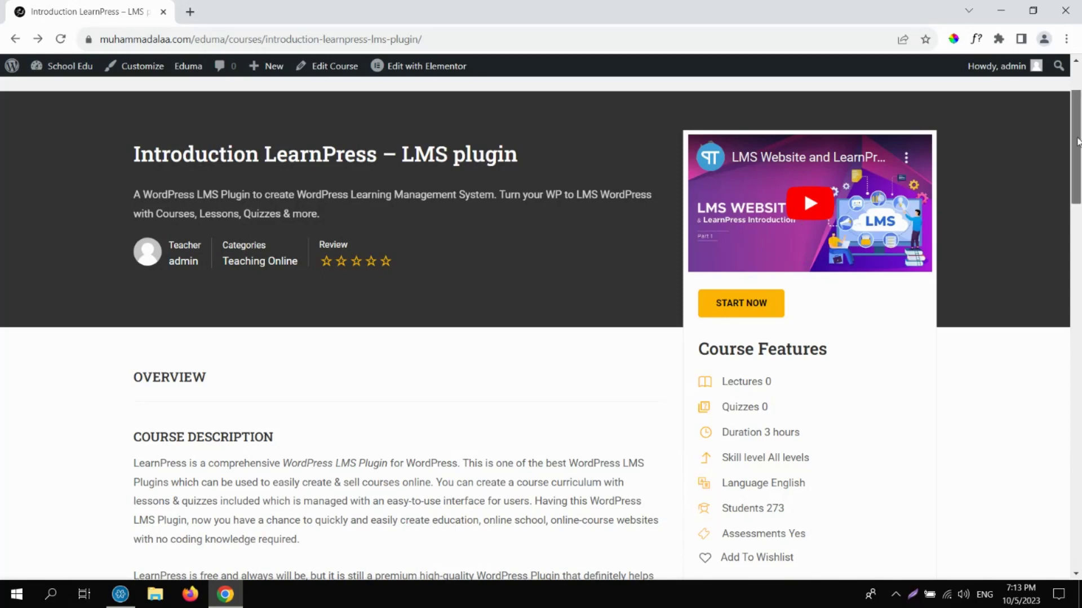
{"action": "scroll", "coordinate": [1078, 141], "scroll_direction": "down", "scroll_amount": 1}
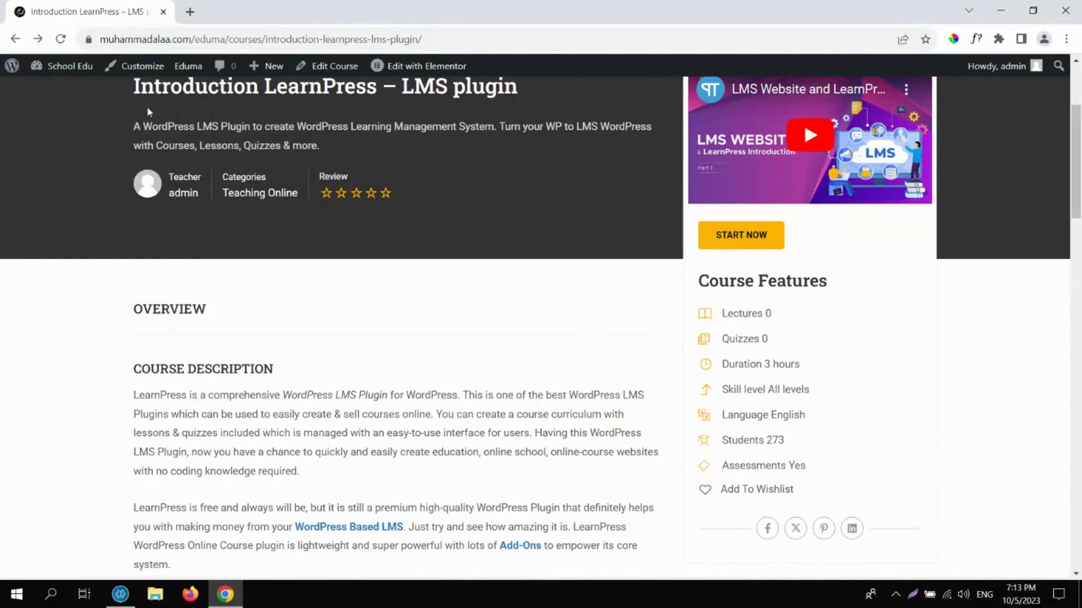
{"action": "left_click", "coordinate": [21, 45]}
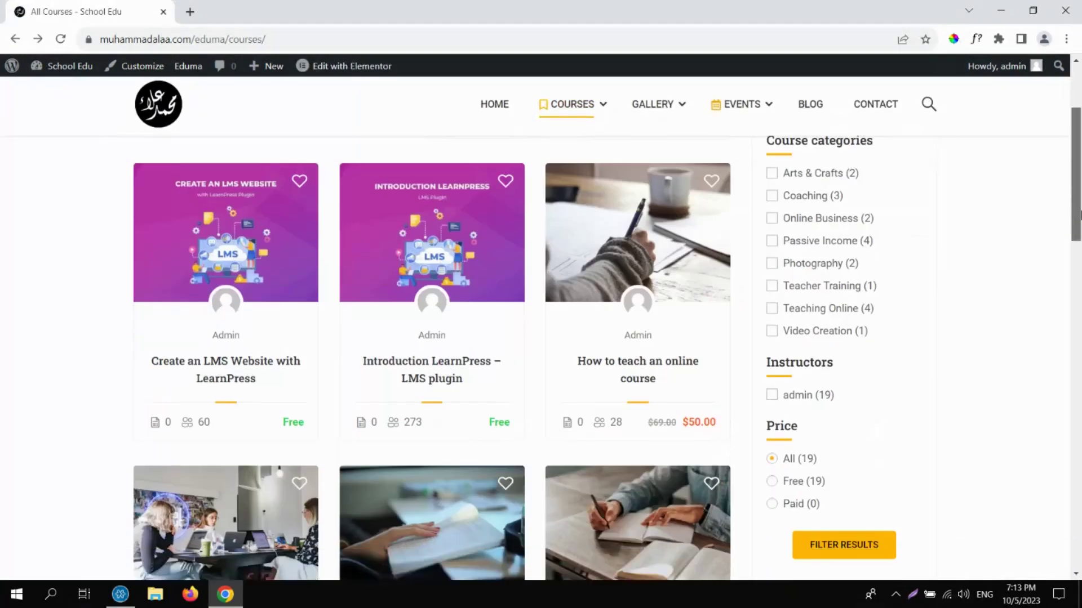
Open How to teach an online course and highlight its Course Features values.
{"action": "left_click", "coordinate": [649, 371]}
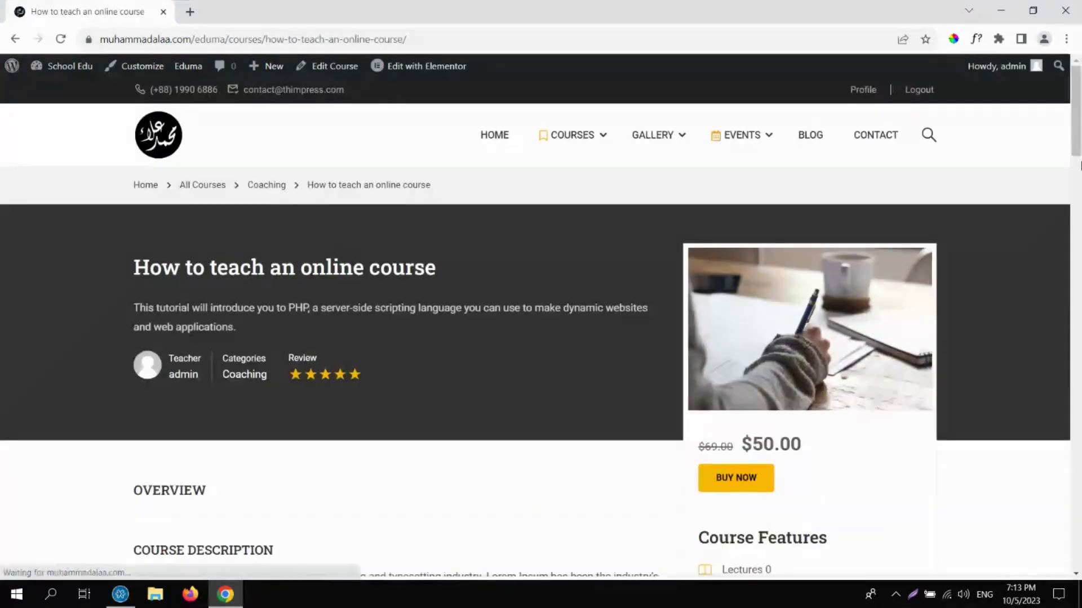
{"action": "left_click_drag", "start_coordinate": [1079, 104], "coordinate": [1079, 120]}
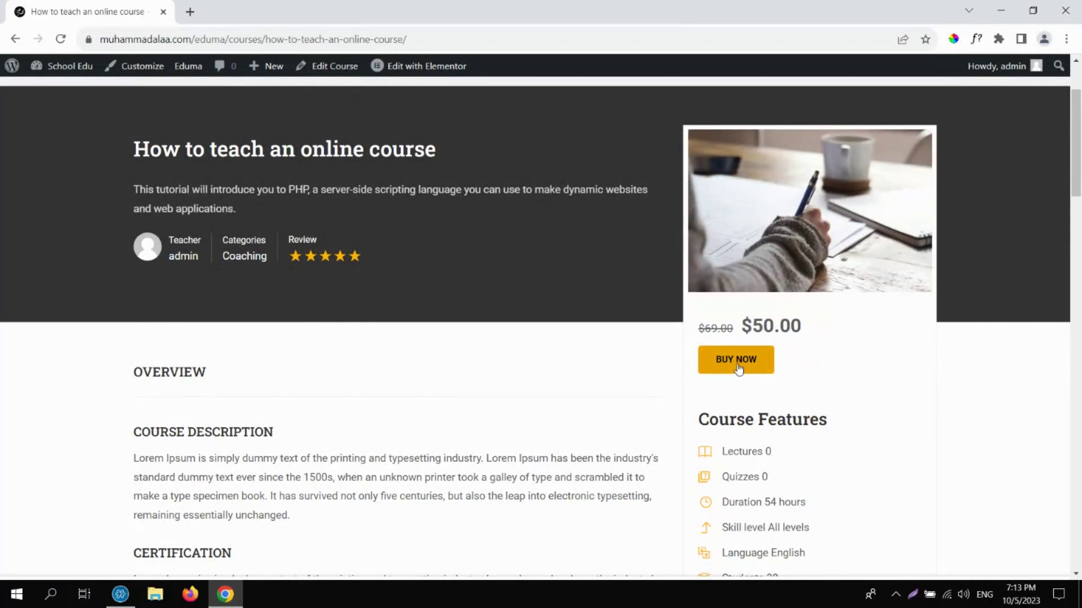
{"action": "left_click_drag", "start_coordinate": [1079, 166], "coordinate": [1080, 459]}
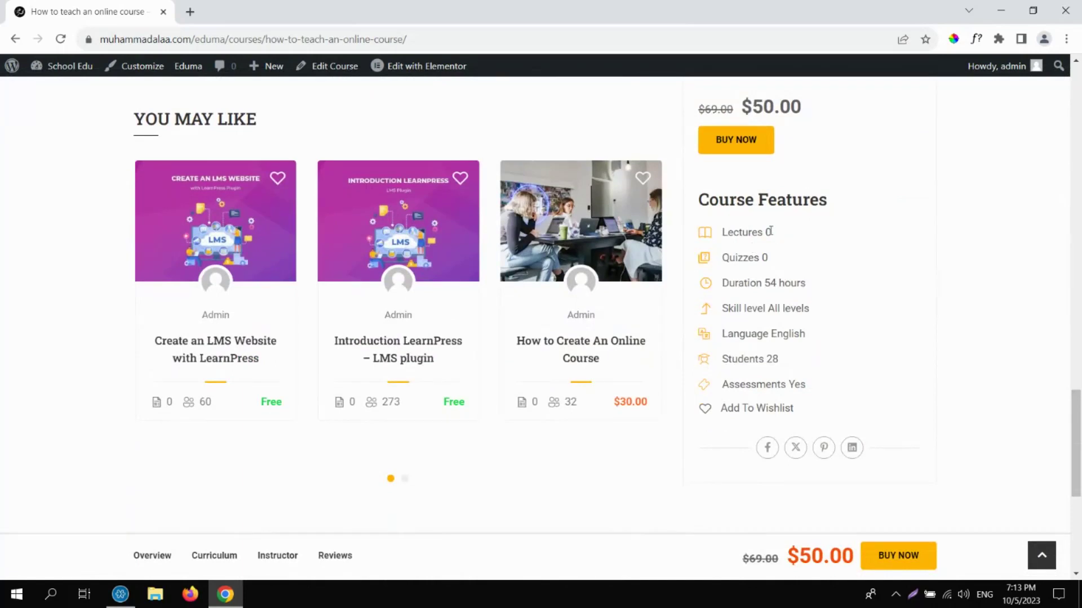
{"action": "left_click_drag", "start_coordinate": [771, 232], "coordinate": [721, 258]}
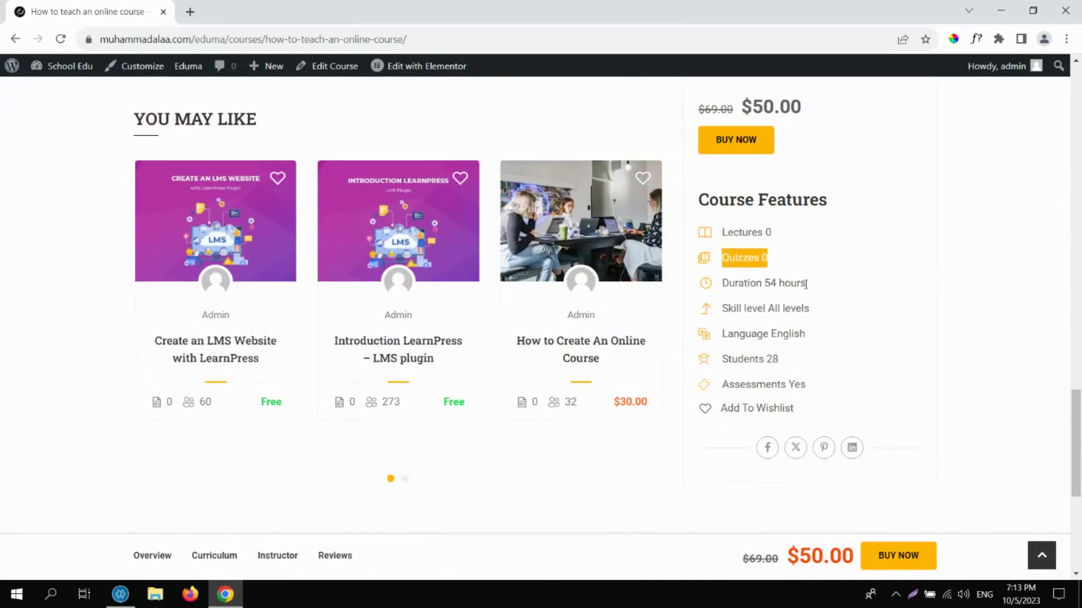
{"action": "left_click_drag", "start_coordinate": [806, 282], "coordinate": [767, 283]}
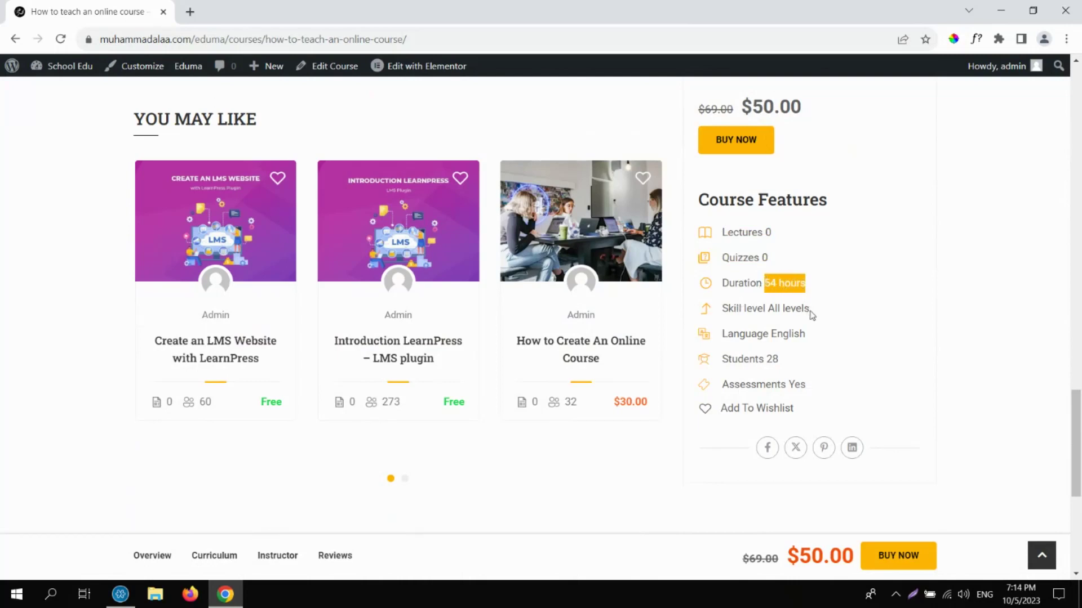
{"action": "left_click_drag", "start_coordinate": [810, 310], "coordinate": [769, 308]}
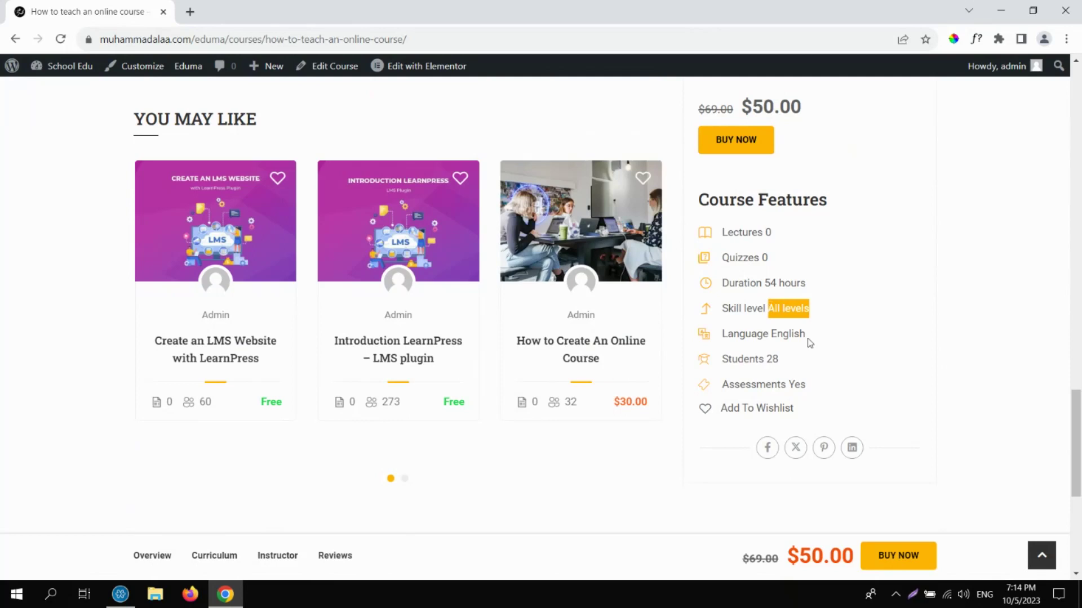
{"action": "left_click_drag", "start_coordinate": [811, 334], "coordinate": [769, 360]}
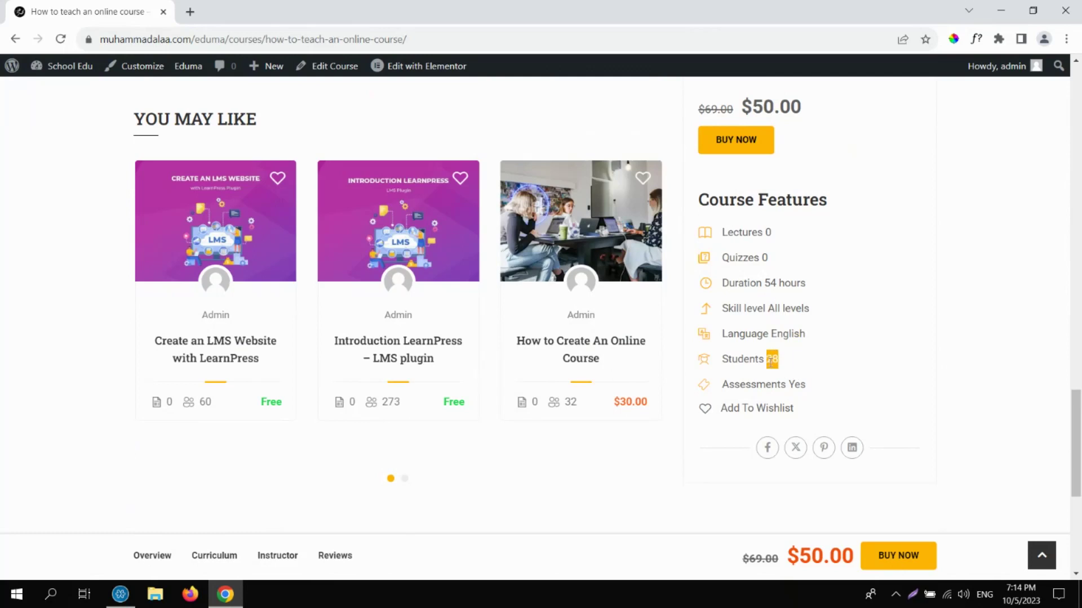
{"action": "left_click", "coordinate": [809, 388]}
{"action": "left_click_drag", "start_coordinate": [810, 389], "coordinate": [791, 385]}
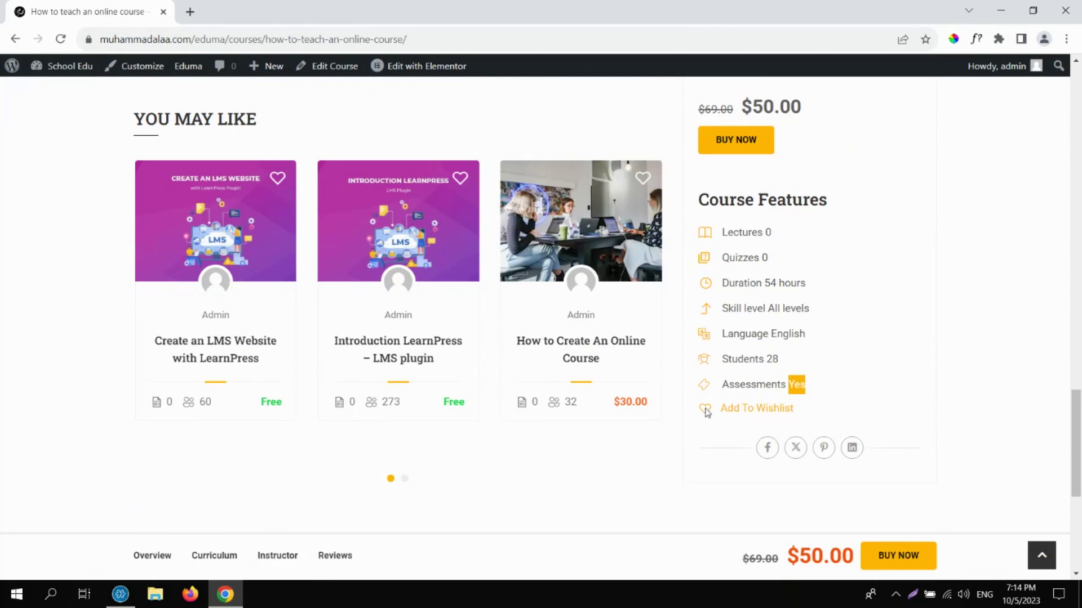
Add the course to the wishlist and scroll back to the top.
{"action": "left_click", "coordinate": [706, 413]}
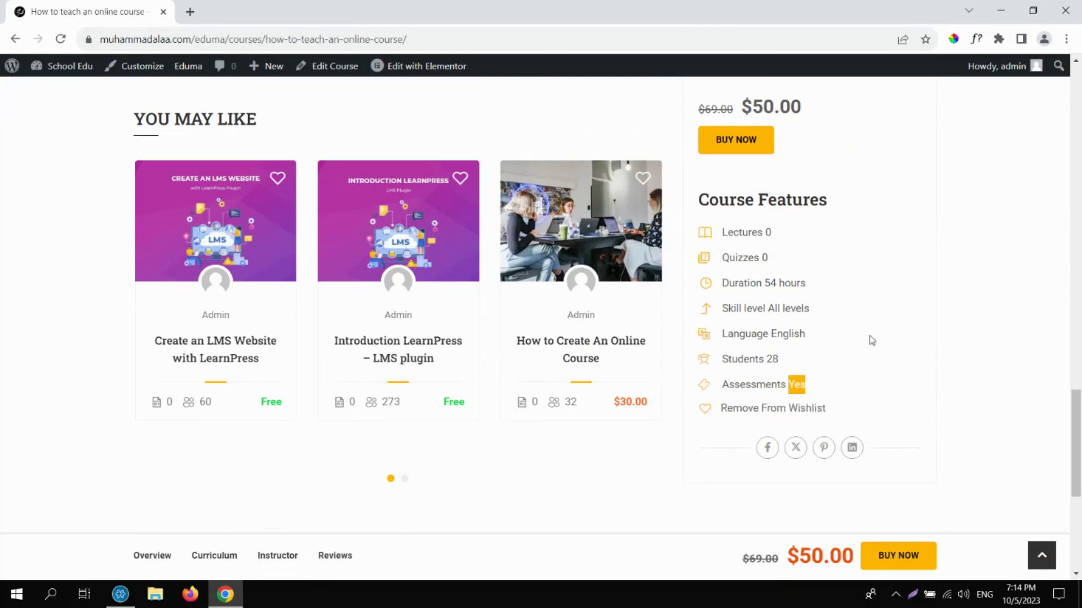
{"action": "left_click", "coordinate": [1077, 332]}
{"action": "scroll", "coordinate": [1077, 333], "scroll_direction": "up", "scroll_amount": 20}
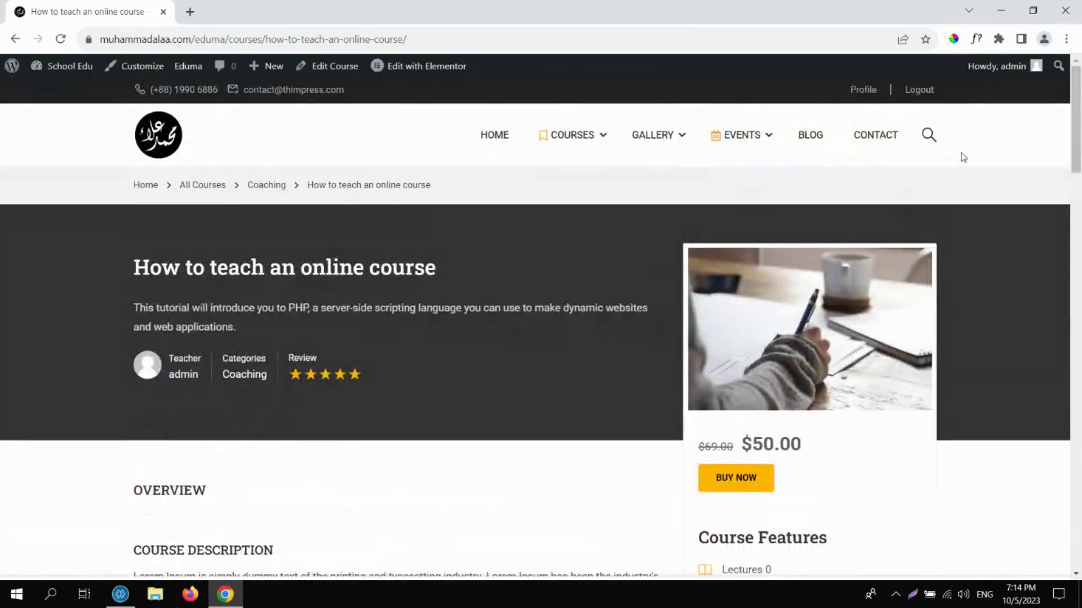
{"action": "left_click", "coordinate": [863, 91]}
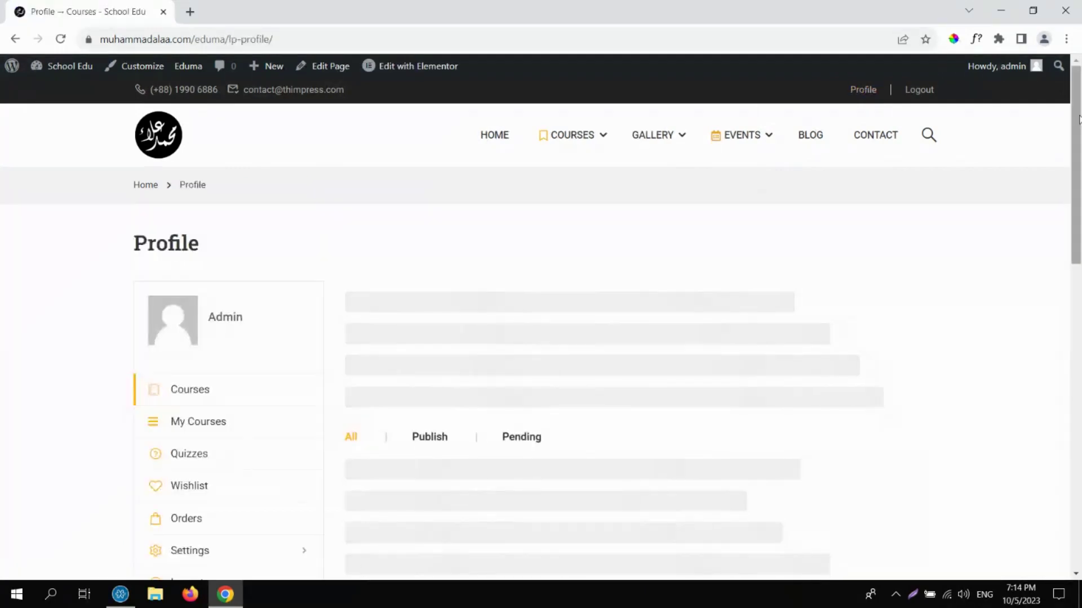
{"action": "scroll", "coordinate": [1079, 179], "scroll_direction": "down", "scroll_amount": 3}
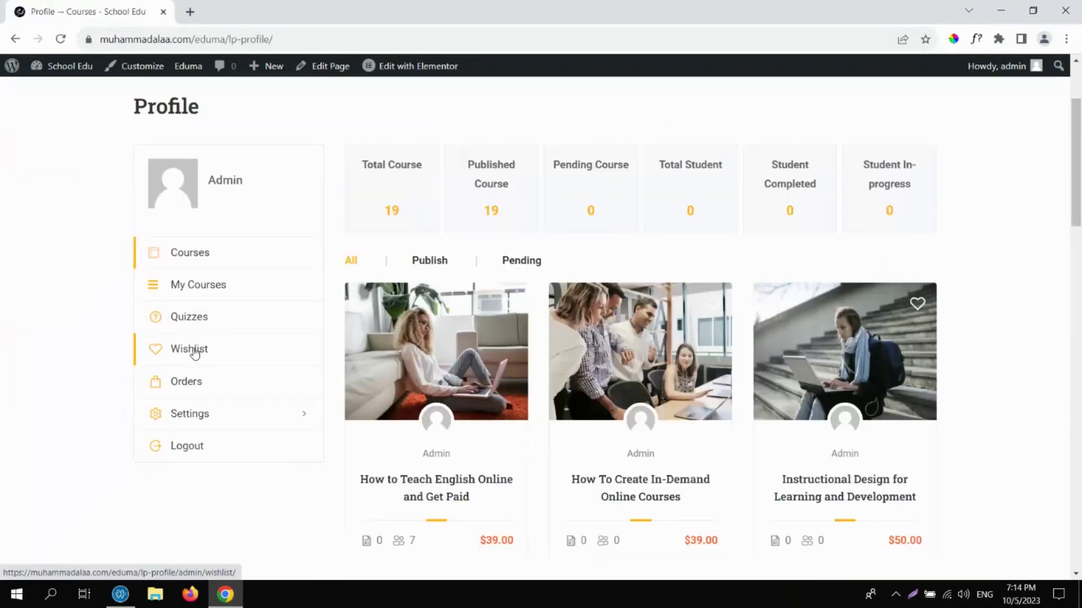
{"action": "left_click", "coordinate": [194, 349]}
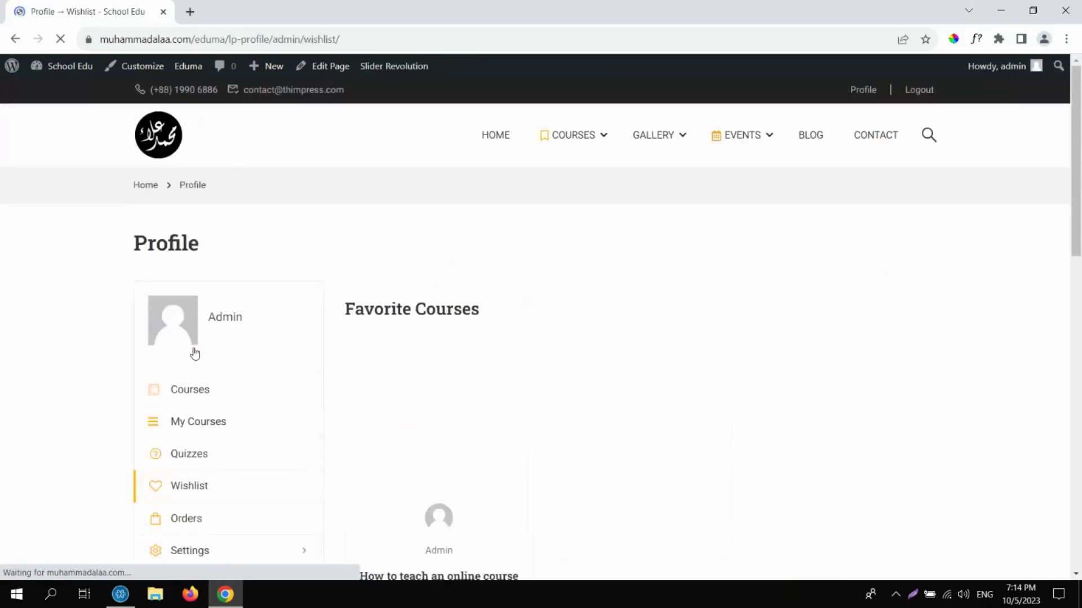
{"action": "scroll", "coordinate": [547, 429], "scroll_direction": "down", "scroll_amount": 3}
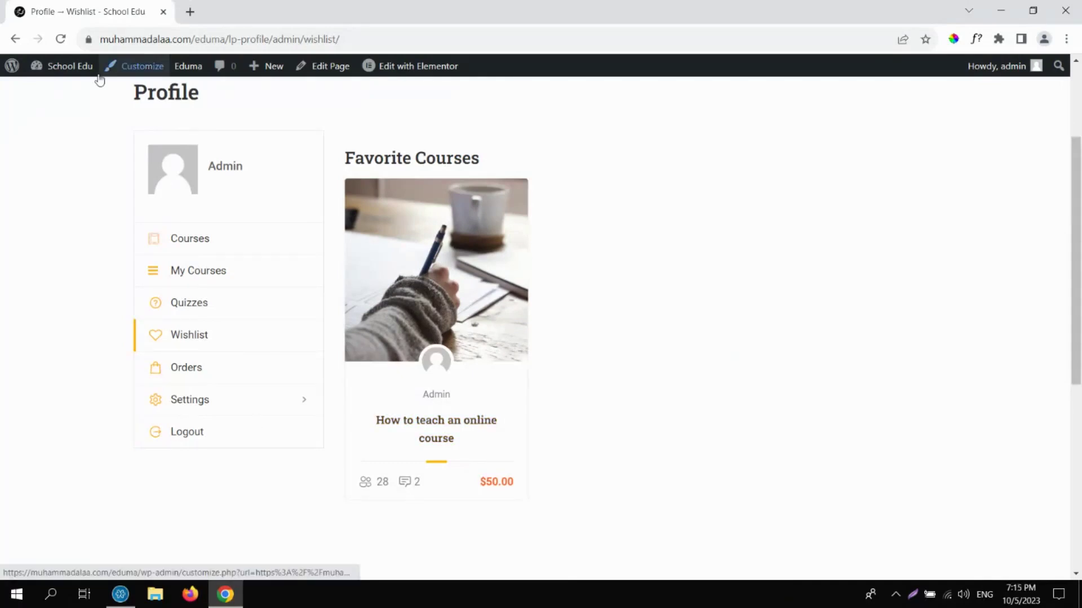
{"action": "mouse_move", "coordinate": [88, 69]}
{"action": "left_click", "coordinate": [17, 40]}
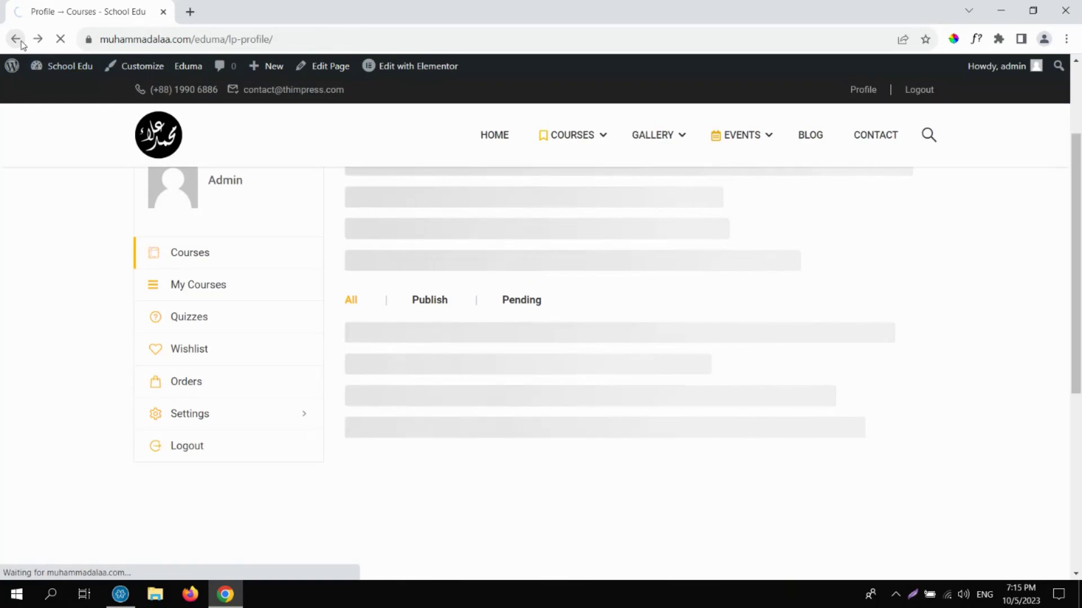
{"action": "left_click", "coordinate": [16, 40]}
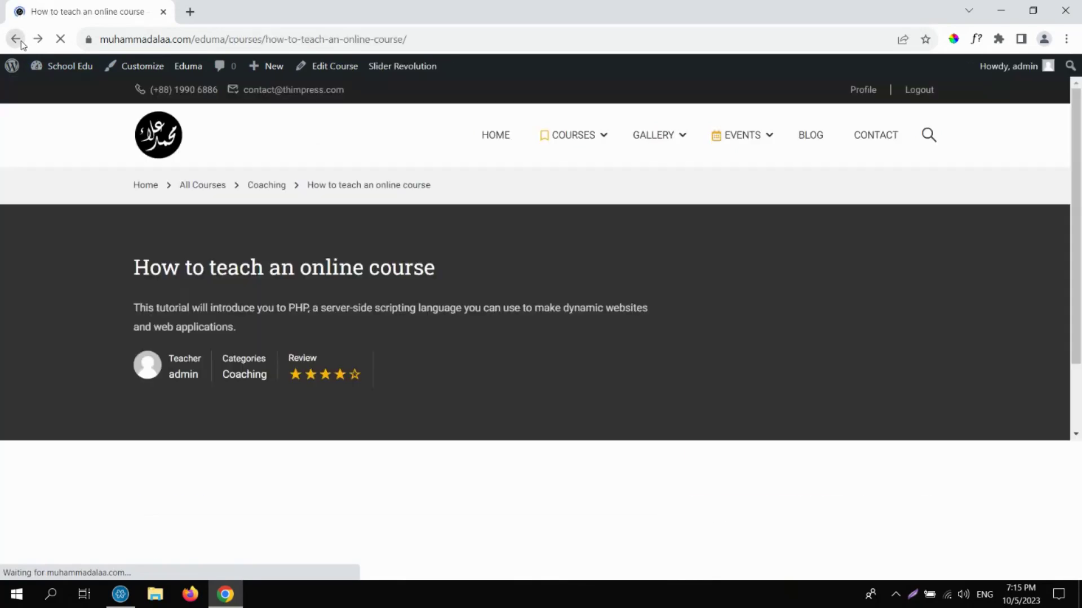
{"action": "right_click", "coordinate": [16, 39]}
{"action": "left_click", "coordinate": [450, 236]}
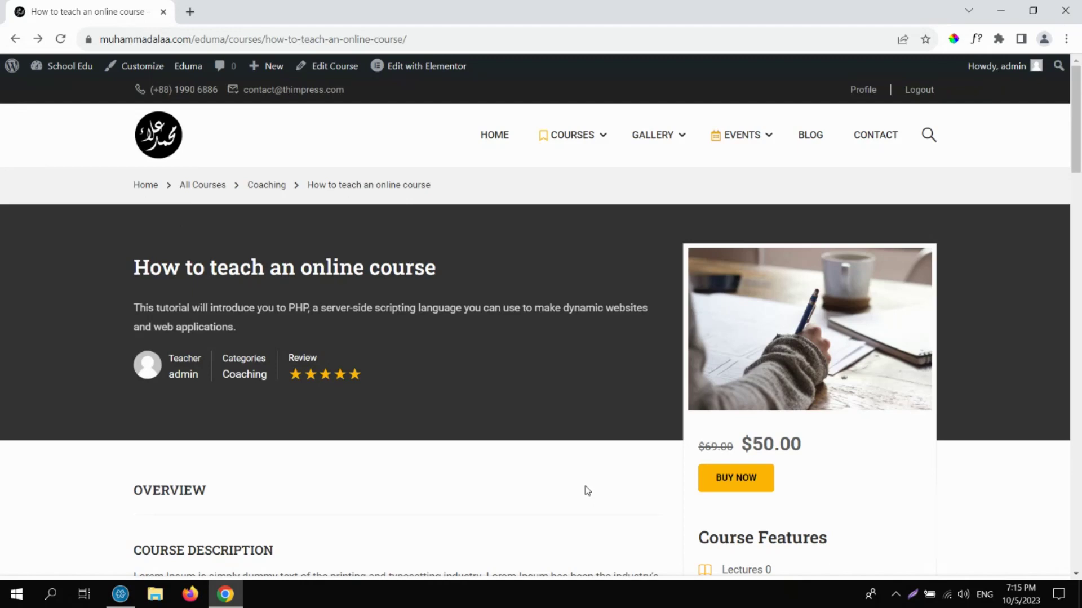
Go to the WordPress Dashboard via School Edu, then back to the site's Welcome Back! home page.
{"action": "left_click", "coordinate": [72, 75]}
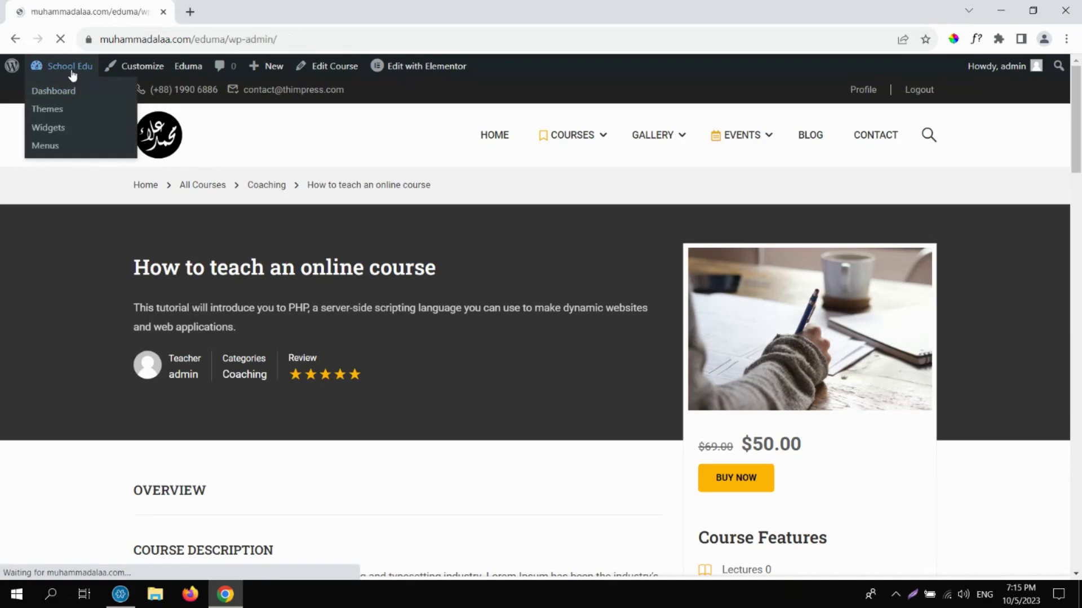
{"action": "mouse_move", "coordinate": [42, 204]}
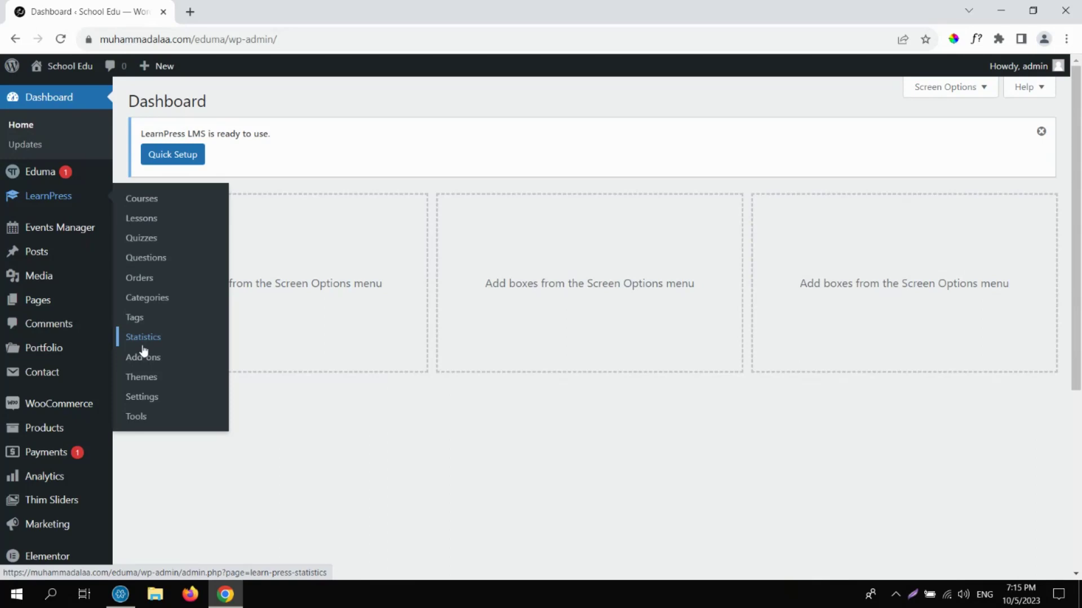
{"action": "left_click", "coordinate": [58, 72]}
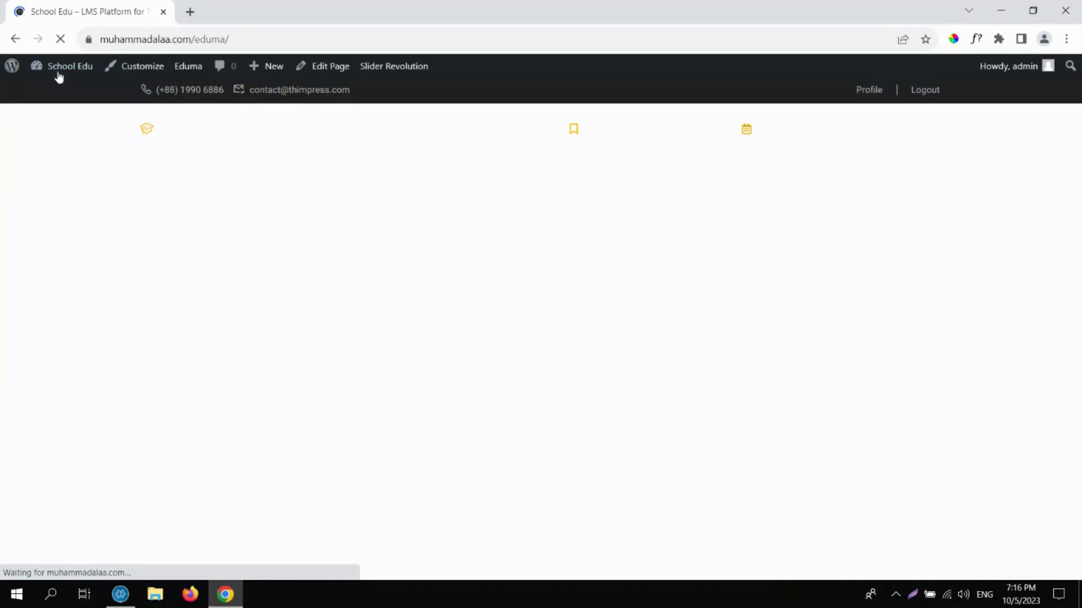
{"action": "scroll", "coordinate": [634, 245], "scroll_direction": "down", "scroll_amount": 10}
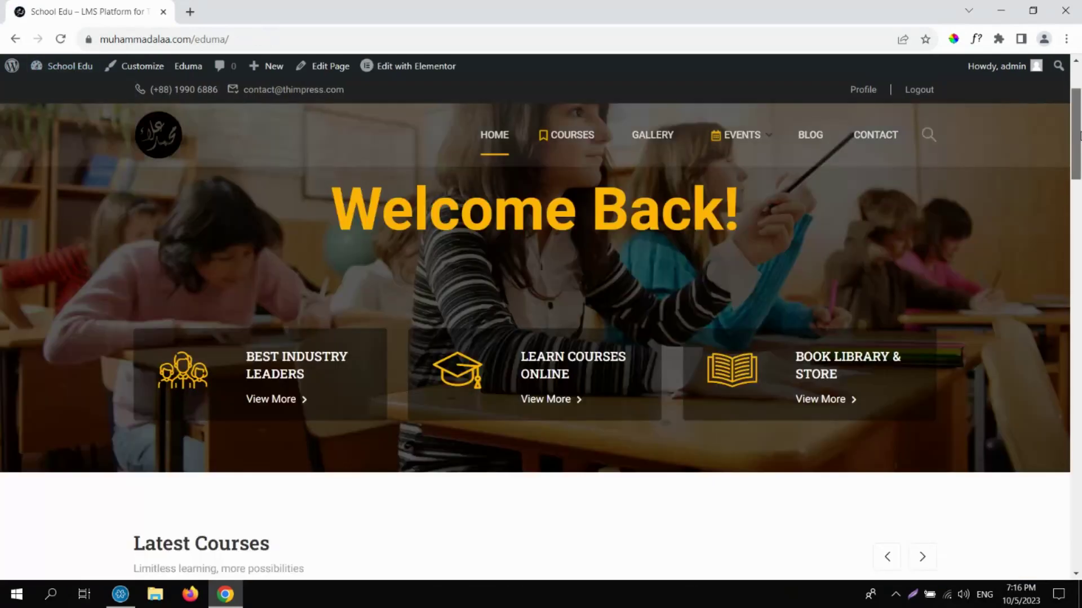
{"action": "scroll", "coordinate": [1081, 245], "scroll_direction": "down", "scroll_amount": 15}
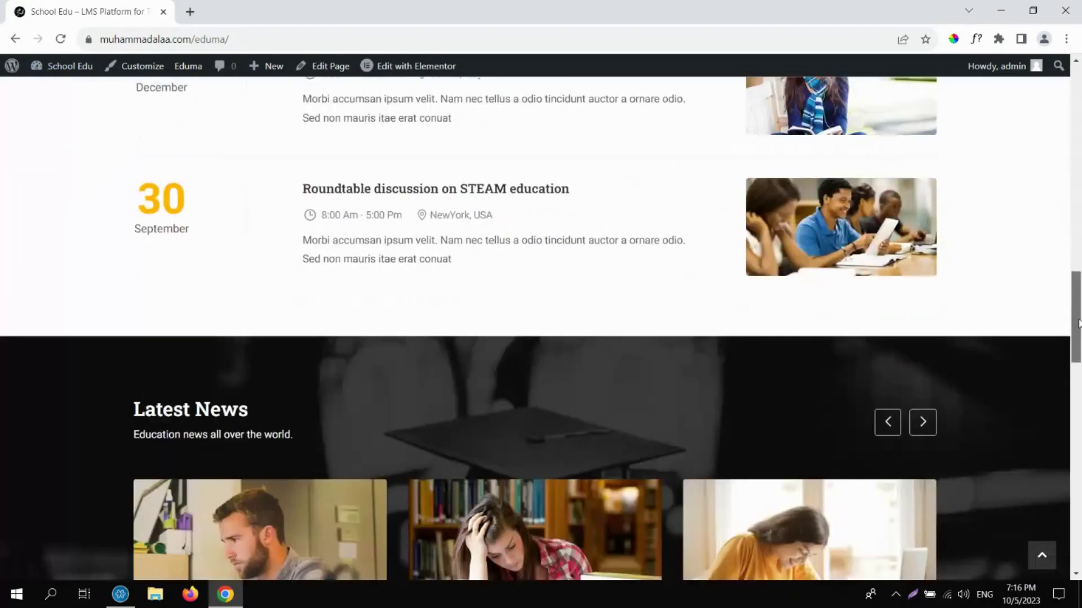
{"action": "scroll", "coordinate": [1068, 367], "scroll_direction": "up", "scroll_amount": 5}
{"action": "scroll", "coordinate": [1069, 367], "scroll_direction": "up", "scroll_amount": 12}
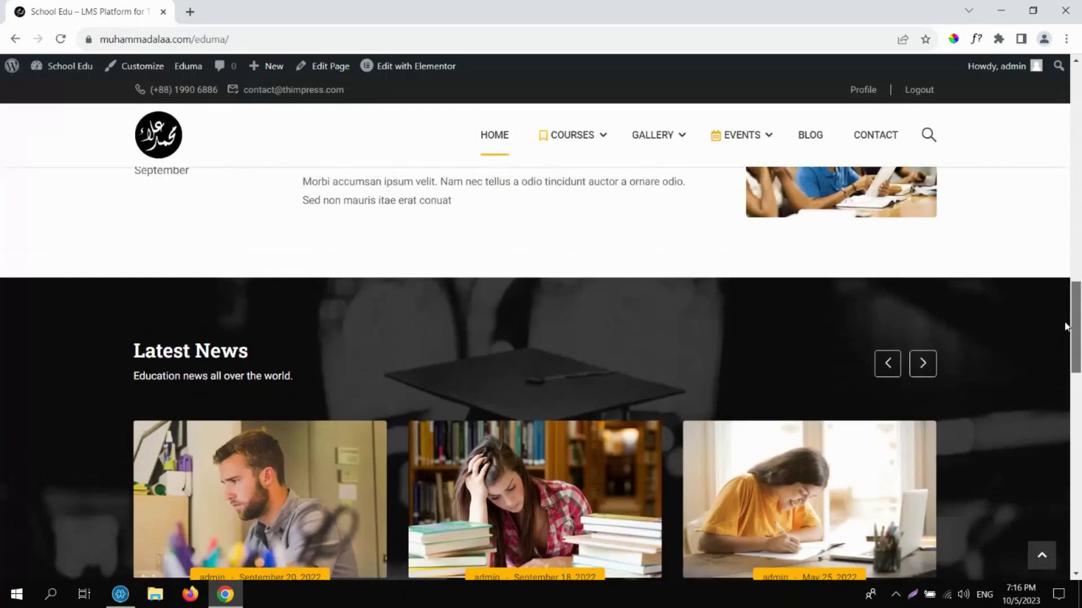
{"action": "scroll", "coordinate": [1061, 263], "scroll_direction": "up", "scroll_amount": 10}
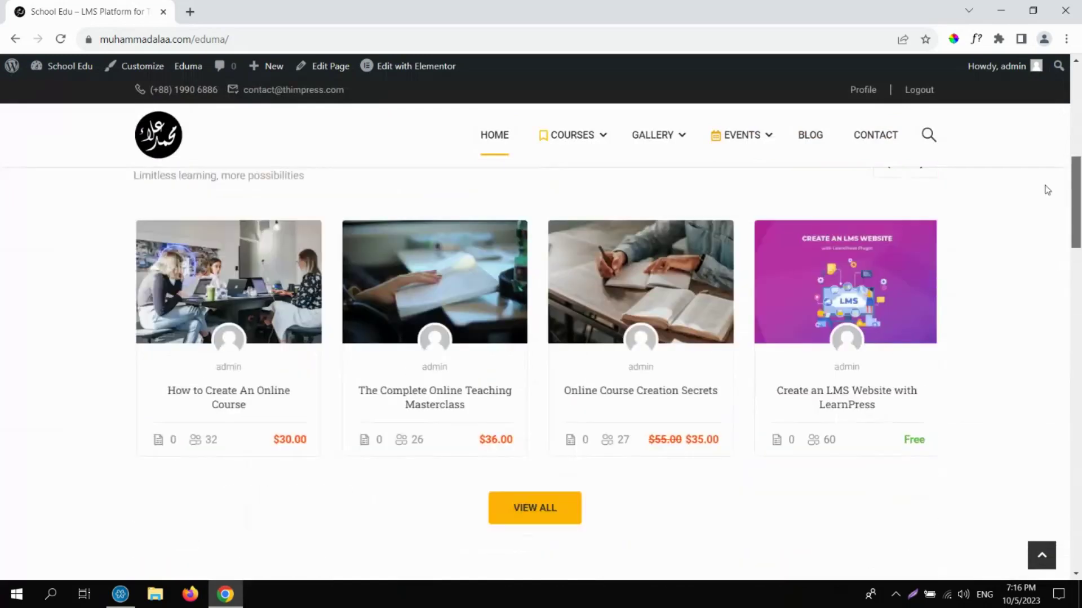
{"action": "scroll", "coordinate": [1036, 121], "scroll_direction": "up", "scroll_amount": 2}
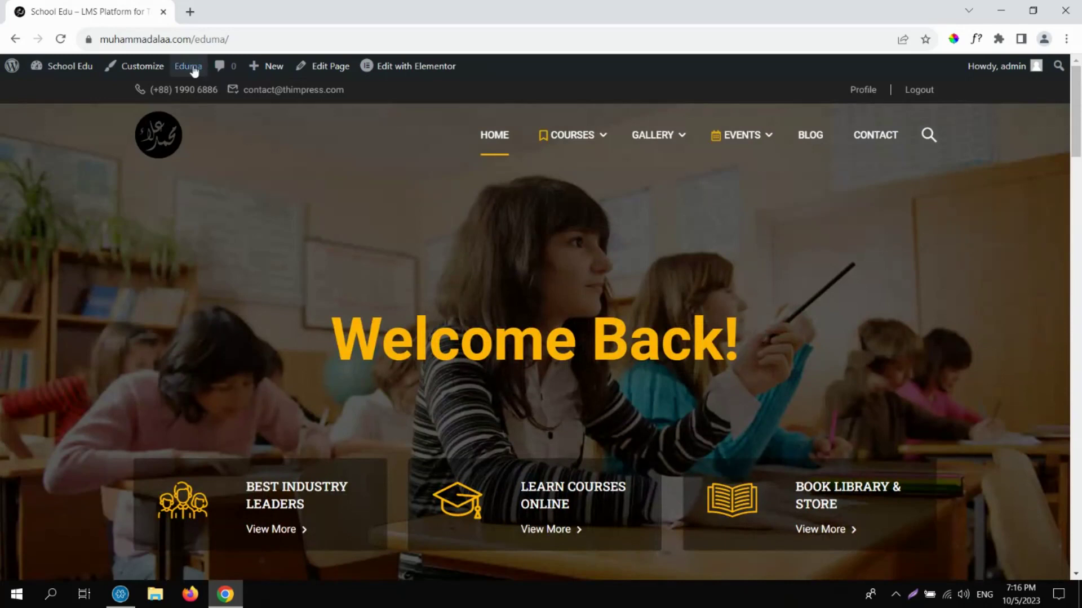
Visit the Eduma Import Demo page, then open LearnPress > Courses in the admin sidebar.
{"action": "mouse_move", "coordinate": [189, 69]}
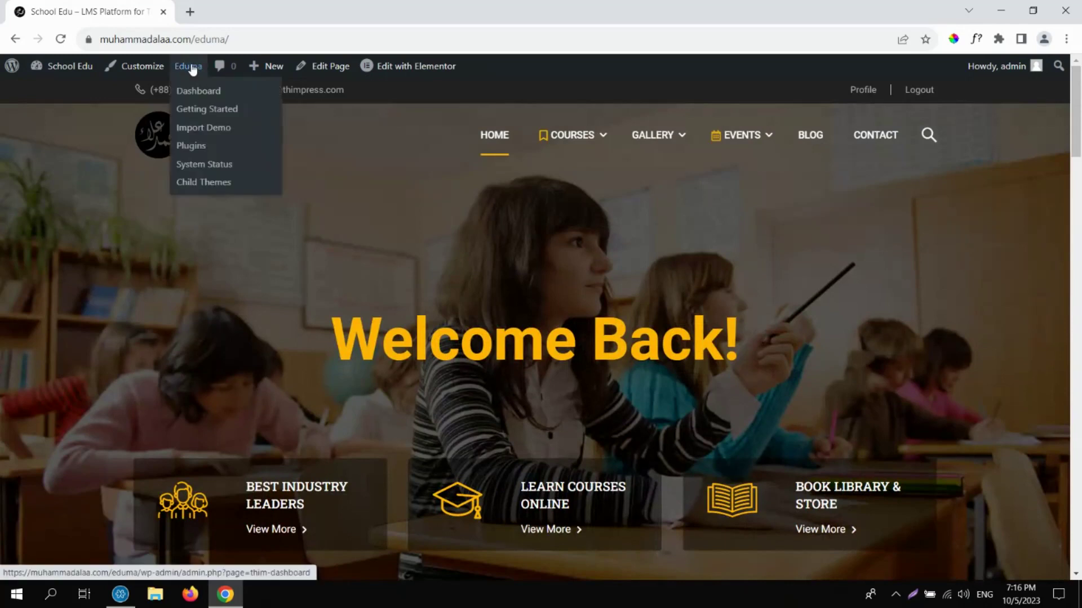
{"action": "left_click", "coordinate": [211, 132]}
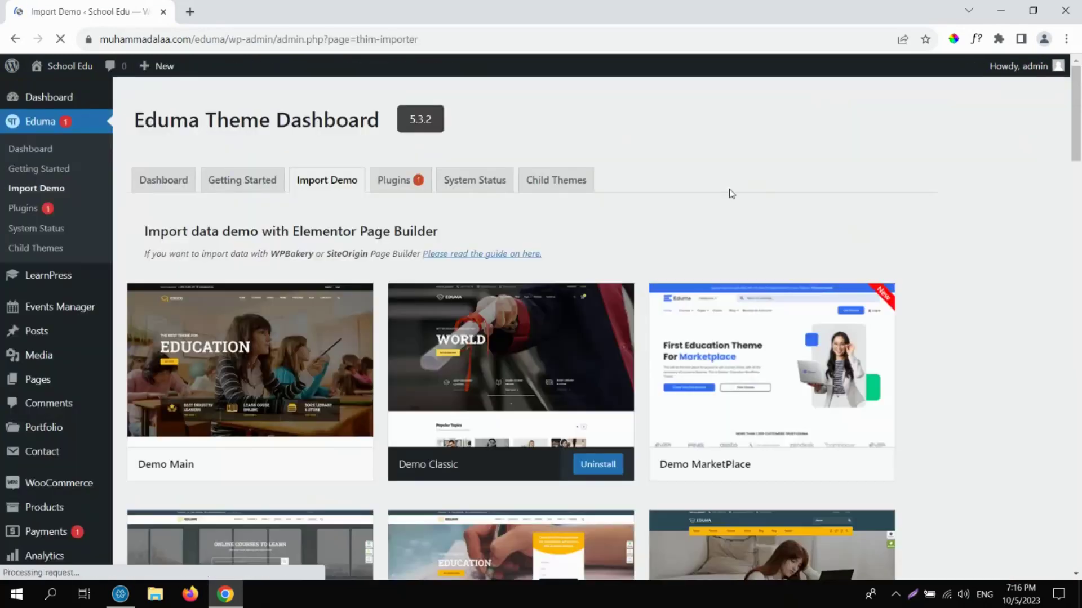
{"action": "left_click_drag", "start_coordinate": [1078, 100], "coordinate": [1057, 153]}
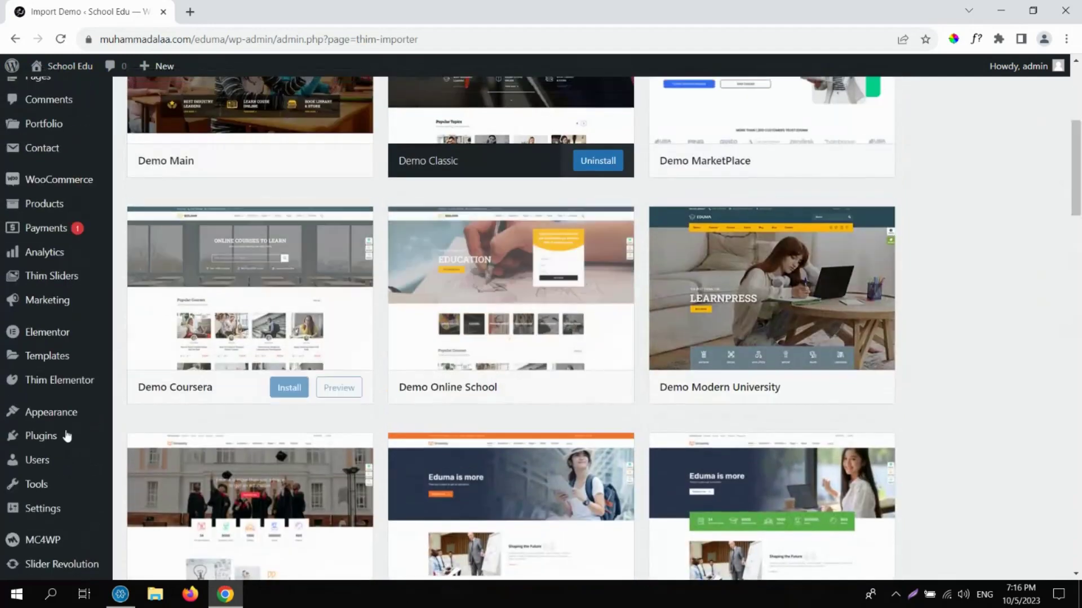
{"action": "mouse_move", "coordinate": [61, 388]}
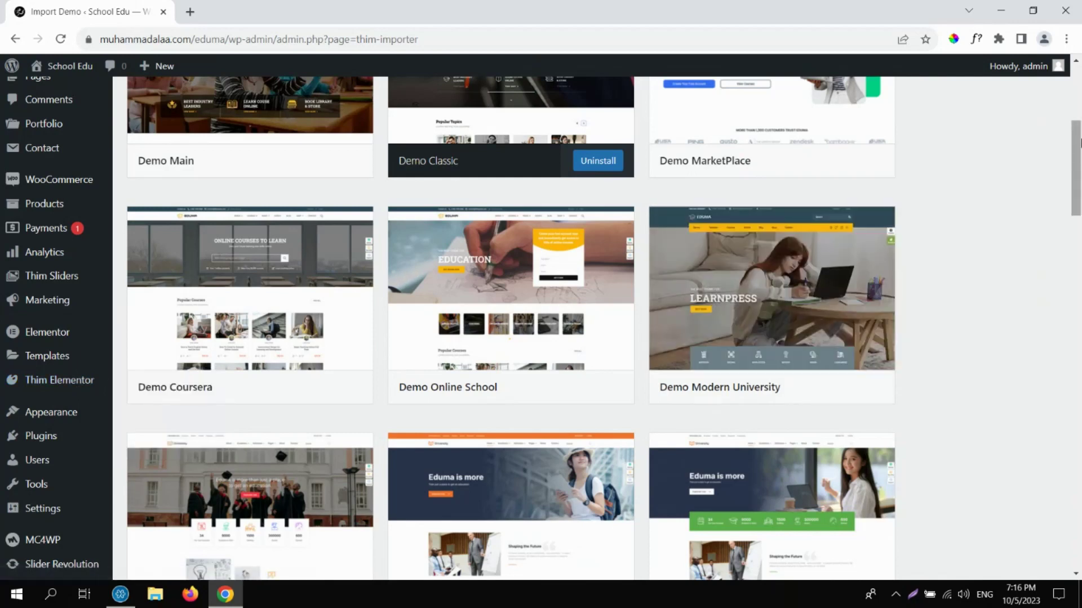
{"action": "scroll", "coordinate": [1077, 155], "scroll_direction": "up", "scroll_amount": 5}
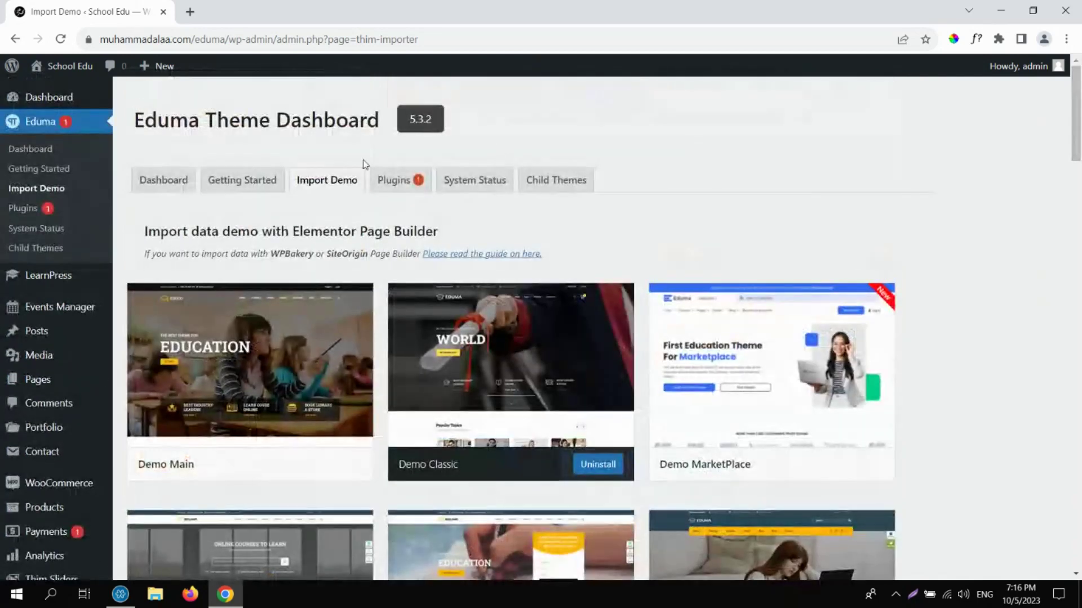
{"action": "left_click", "coordinate": [62, 279]}
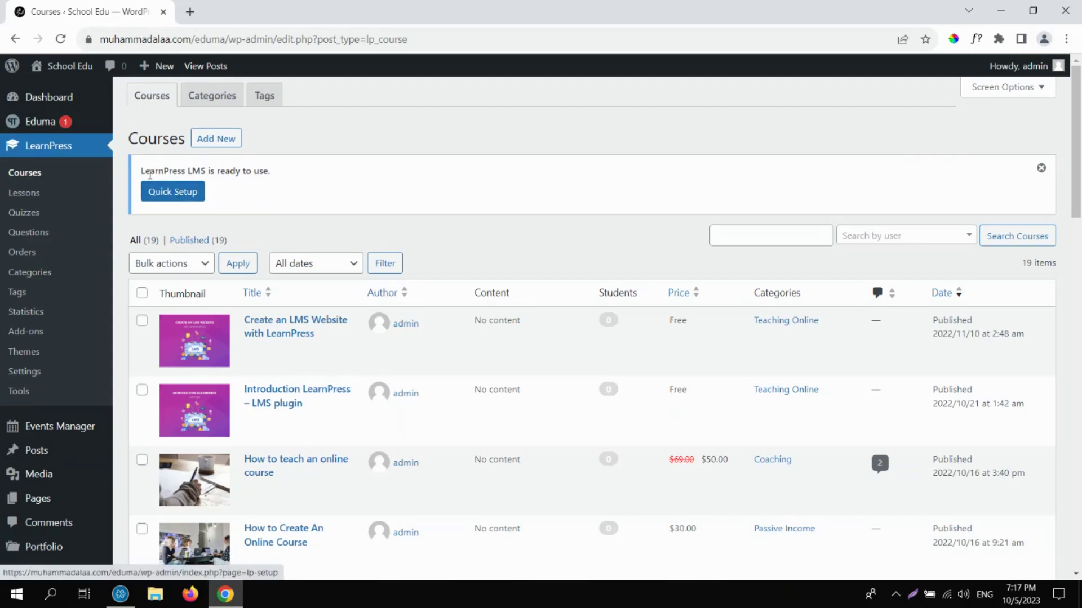
Launch the LearnPress setup wizard and advance to its Pages step.
{"action": "triple_click", "coordinate": [151, 168]}
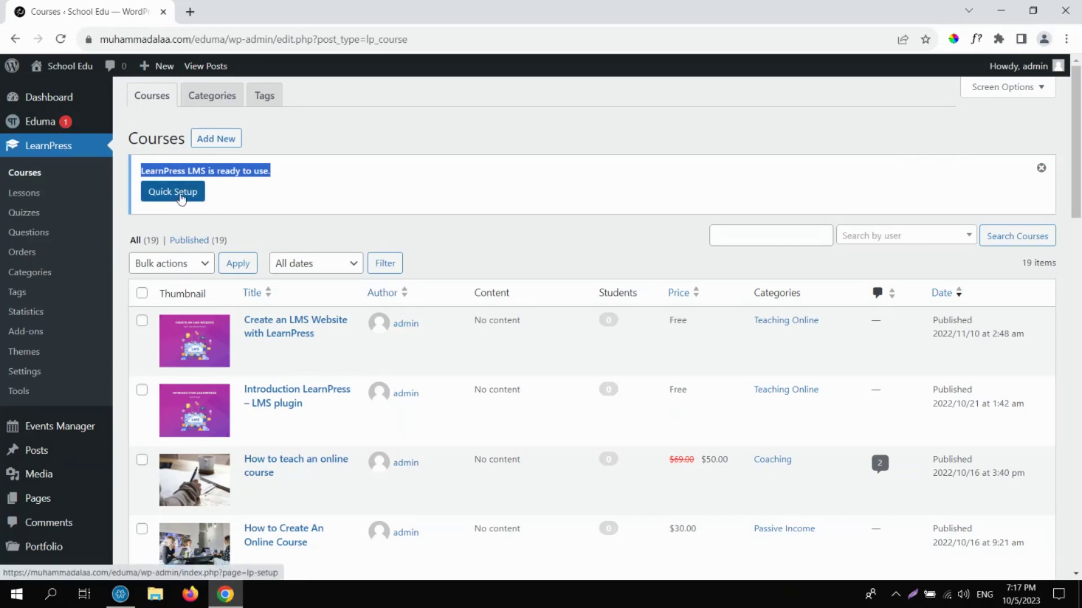
{"action": "left_click", "coordinate": [180, 197]}
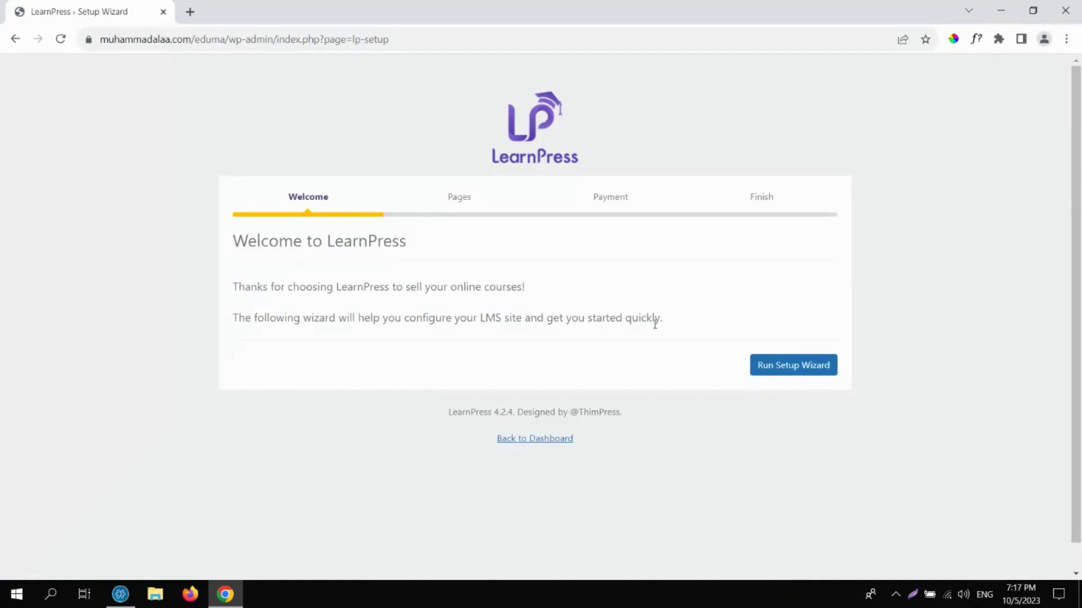
{"action": "left_click", "coordinate": [777, 367]}
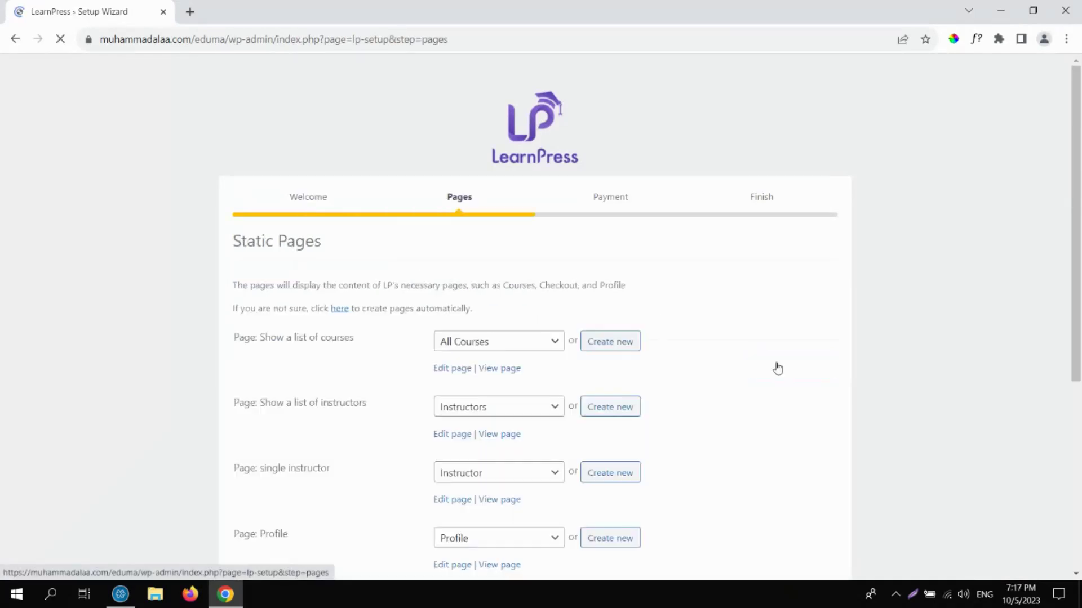
{"action": "left_click_drag", "start_coordinate": [1077, 195], "coordinate": [1078, 337]}
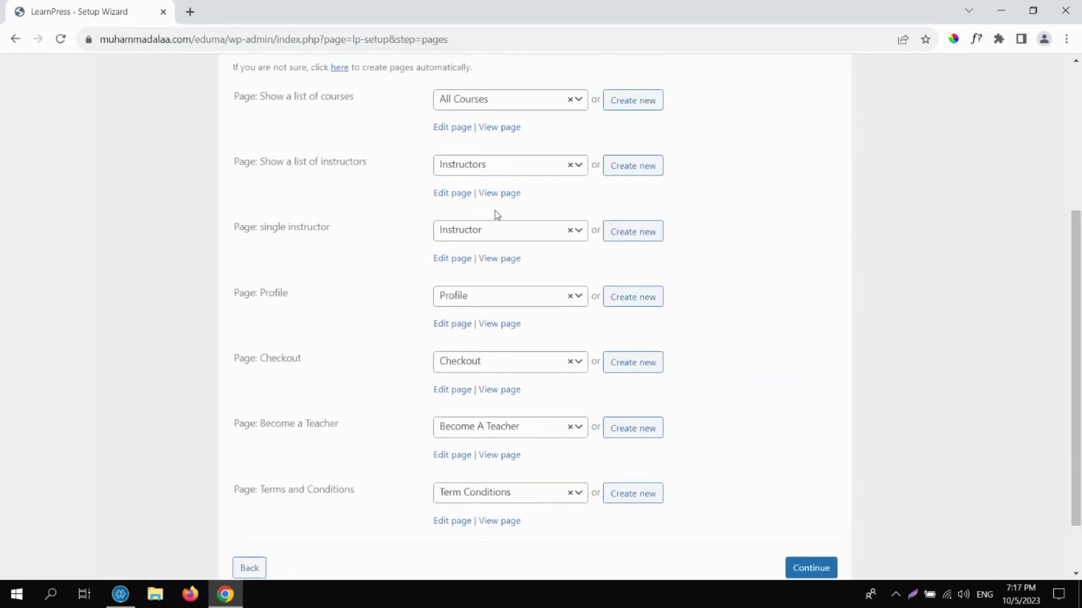
Keep All Courses as the courses-list page, review the page assignments, and continue to Payment.
{"action": "left_click", "coordinate": [480, 107]}
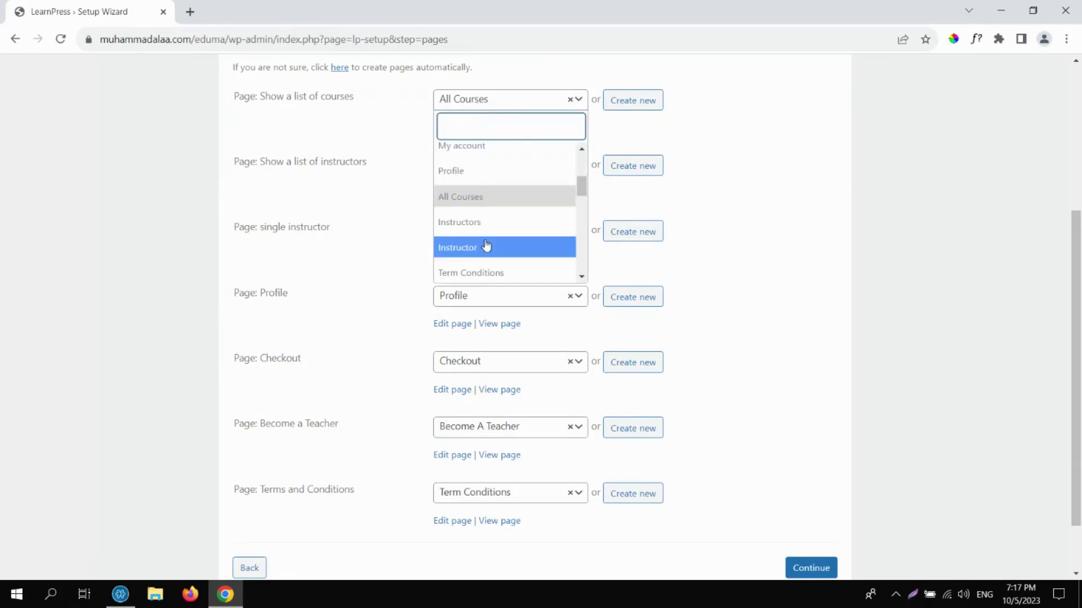
{"action": "left_click", "coordinate": [219, 179]}
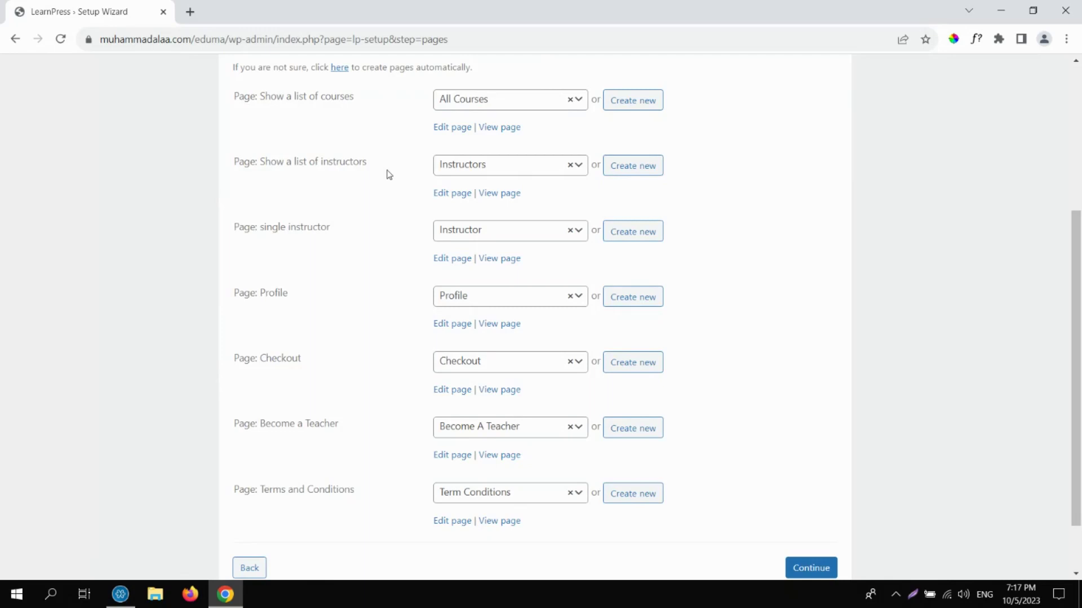
{"action": "left_click_drag", "start_coordinate": [259, 97], "coordinate": [367, 101]}
{"action": "left_click", "coordinate": [367, 101]}
{"action": "left_click_drag", "start_coordinate": [286, 162], "coordinate": [362, 162]}
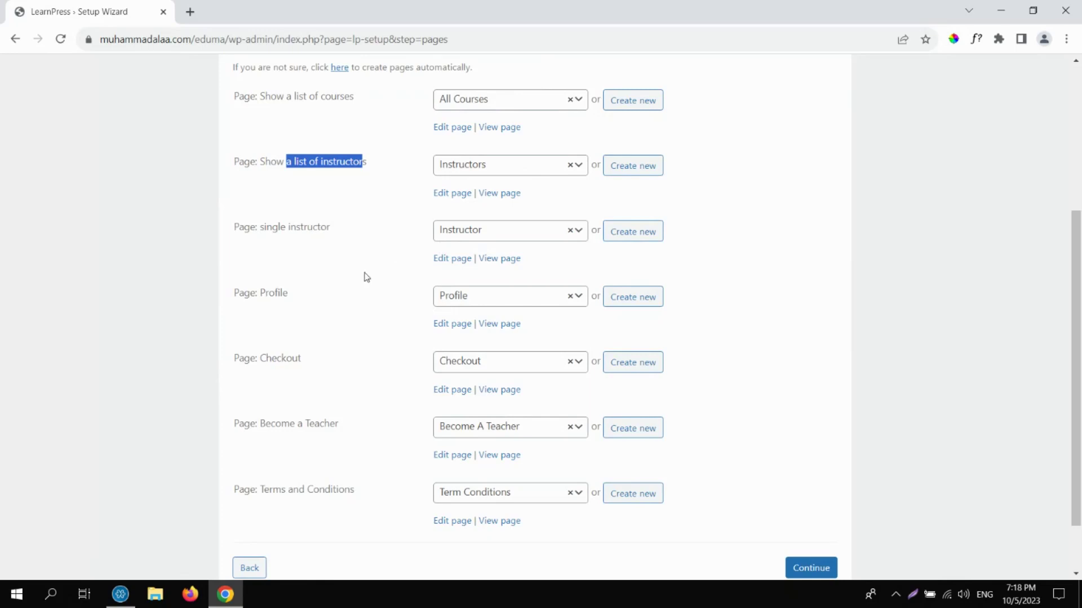
{"action": "double_click", "coordinate": [284, 293]}
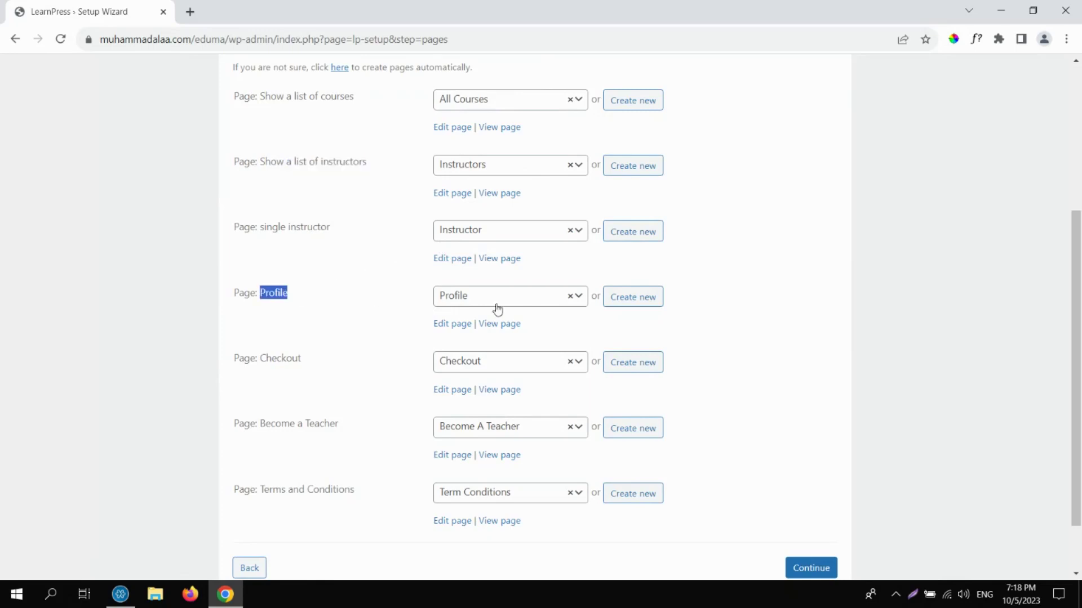
{"action": "double_click", "coordinate": [289, 357]}
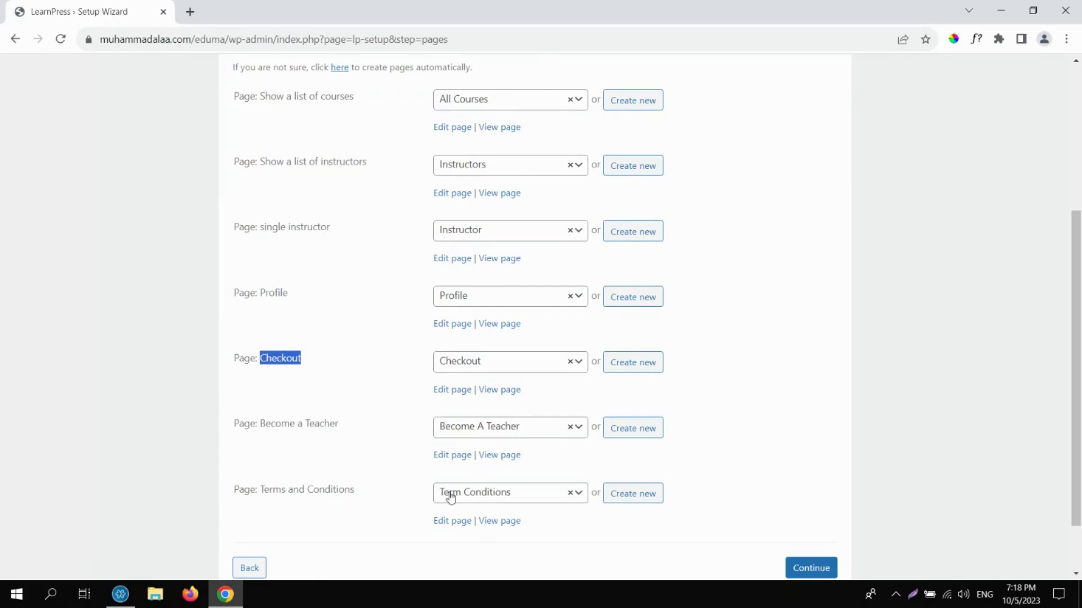
{"action": "scroll", "coordinate": [1075, 321], "scroll_direction": "down", "scroll_amount": 2}
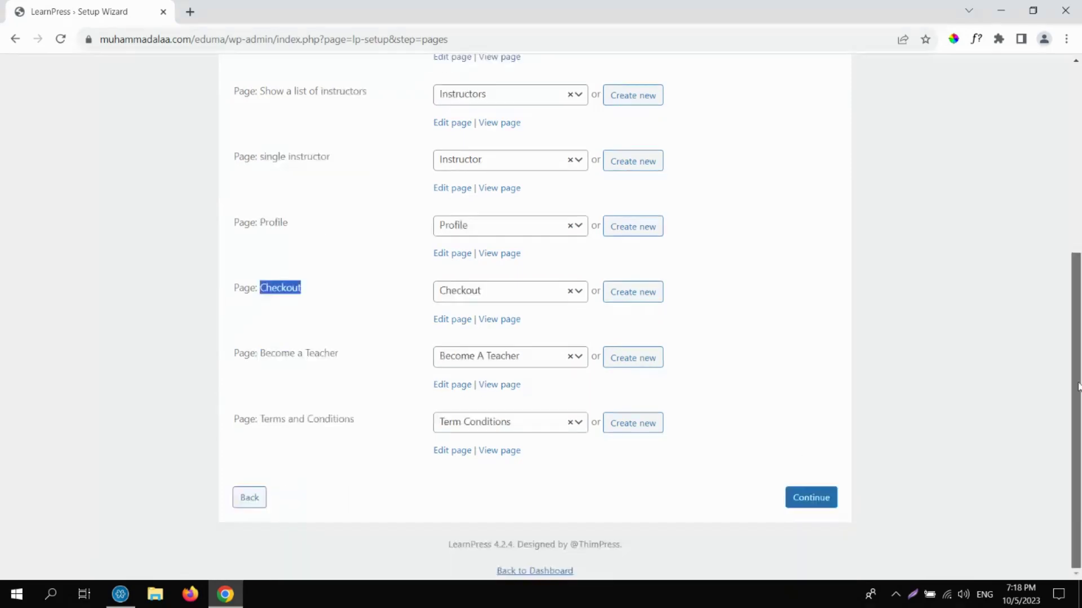
{"action": "left_click", "coordinate": [823, 494]}
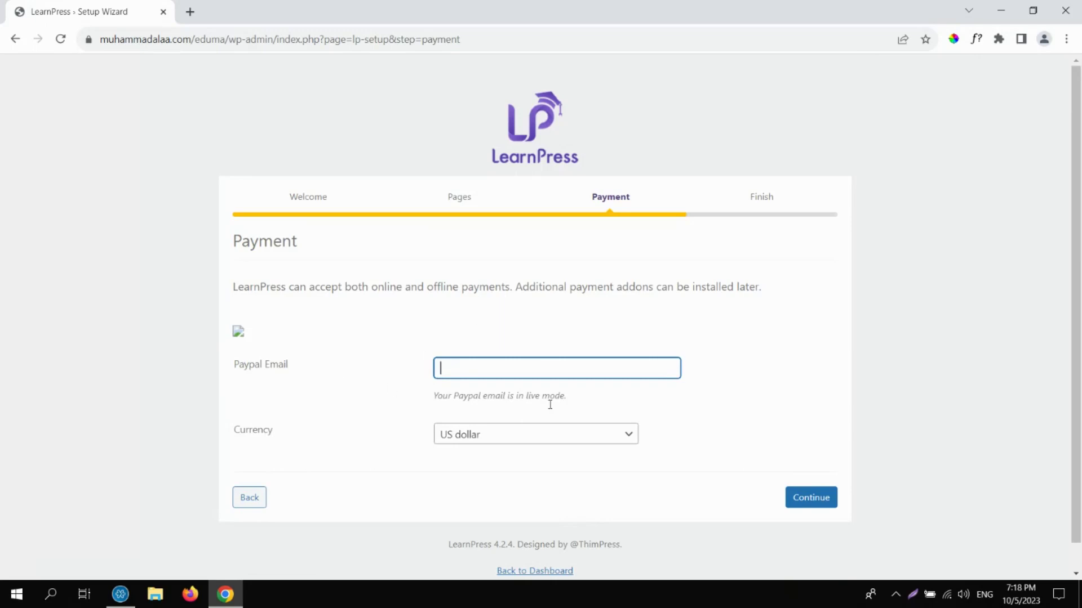
Continue past the LearnPress Payment step and exit the wizard via Back to Dashboard.
{"action": "left_click", "coordinate": [814, 501]}
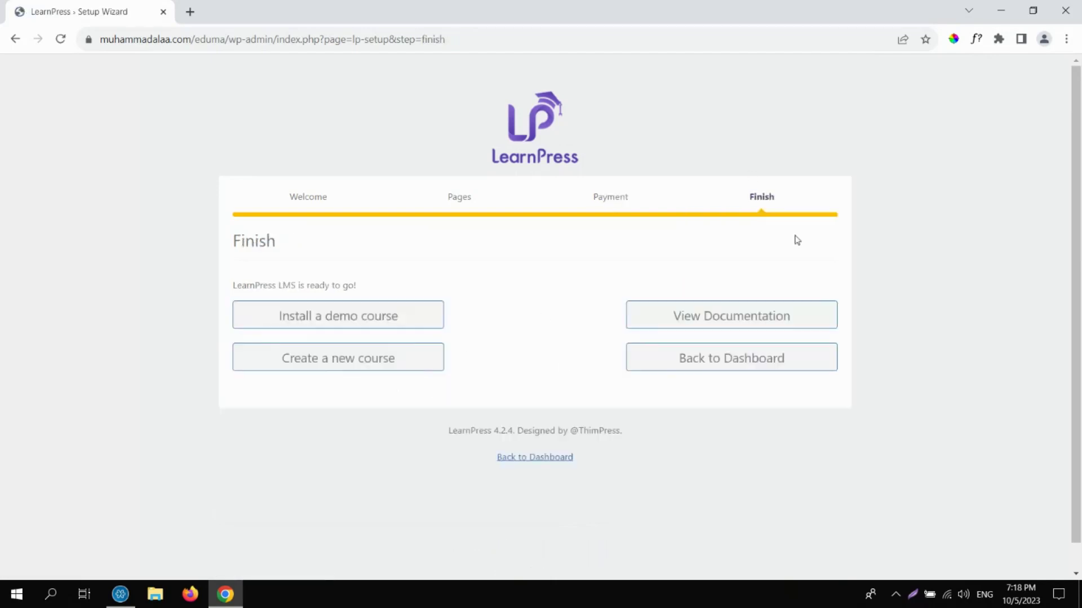
{"action": "left_click", "coordinate": [678, 359]}
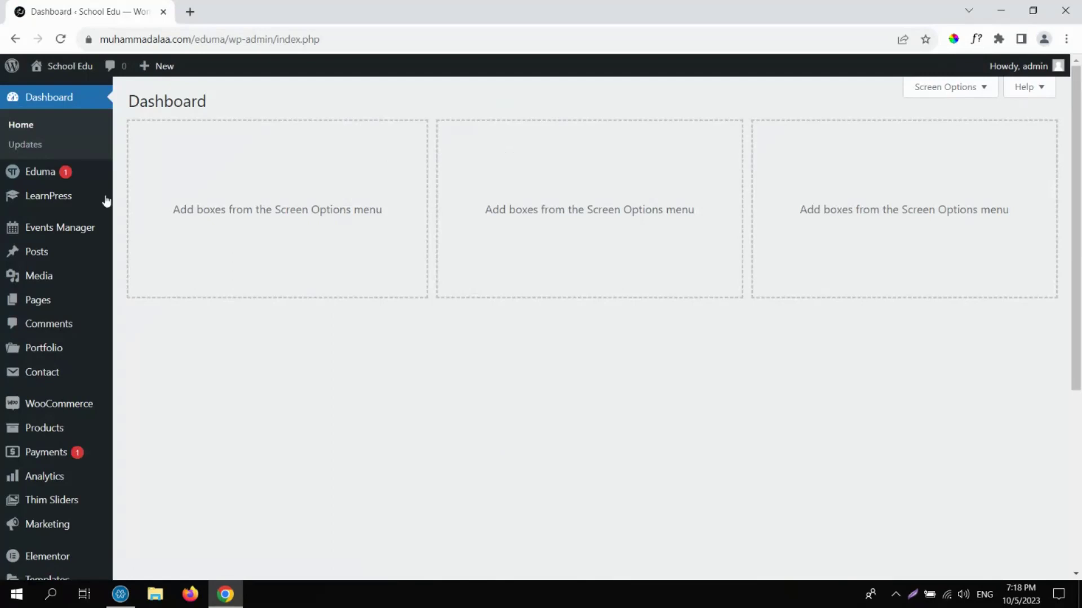
Minimise Chrome from the taskbar to reveal the Windows desktop.
{"action": "mouse_move", "coordinate": [80, 200]}
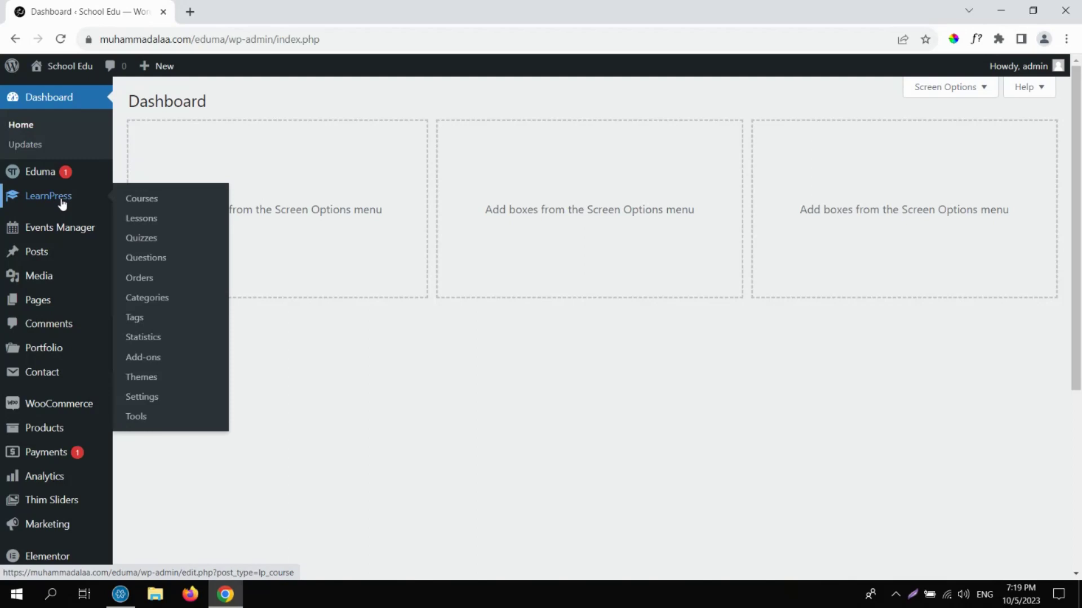
{"action": "left_click", "coordinate": [229, 596]}
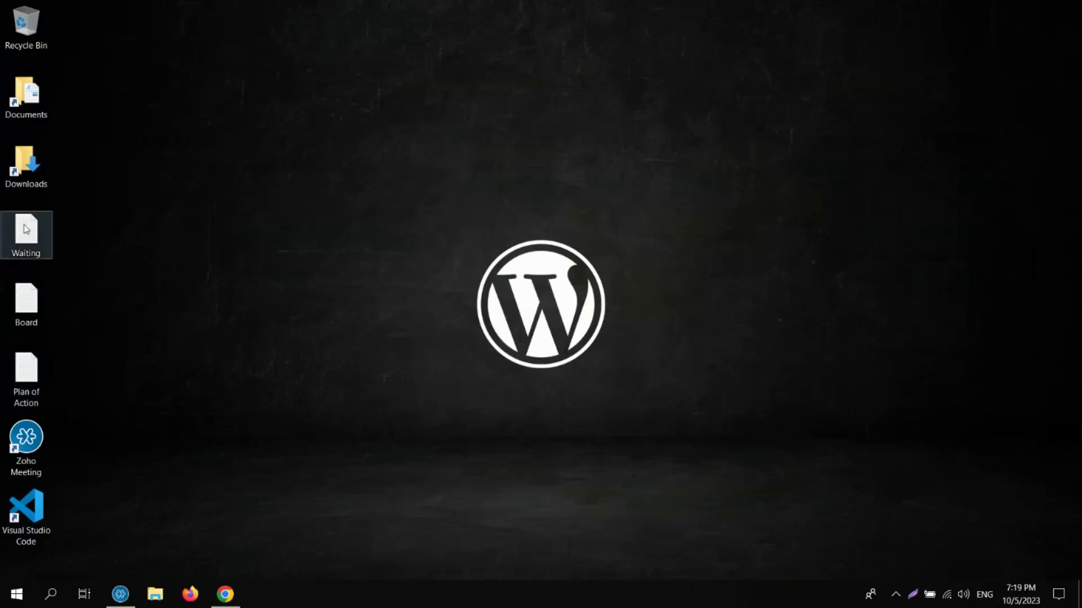
Open the Board note from the desktop and delete its old flexbox notes.
{"action": "double_click", "coordinate": [25, 314]}
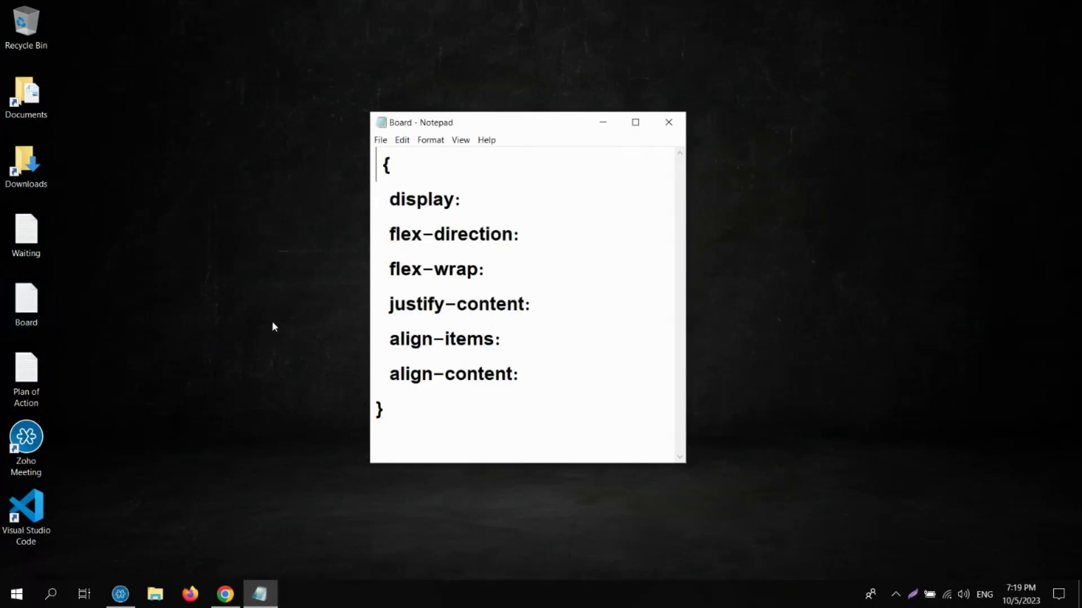
{"action": "key", "text": "ctrl+a"}
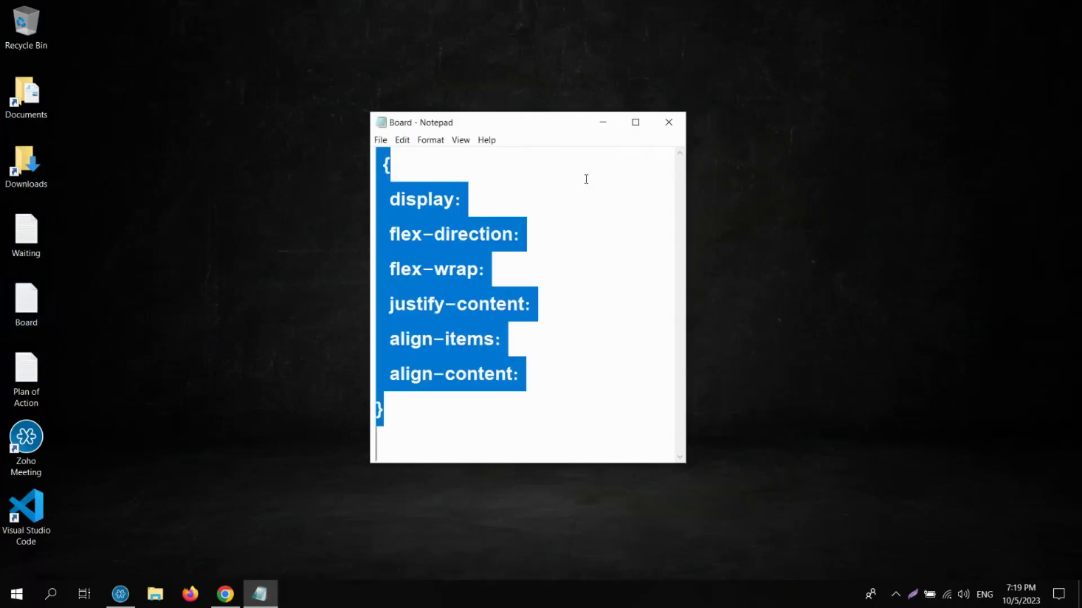
{"action": "key", "text": "BackSpace"}
{"action": "left_click_drag", "start_coordinate": [535, 124], "coordinate": [562, 157]}
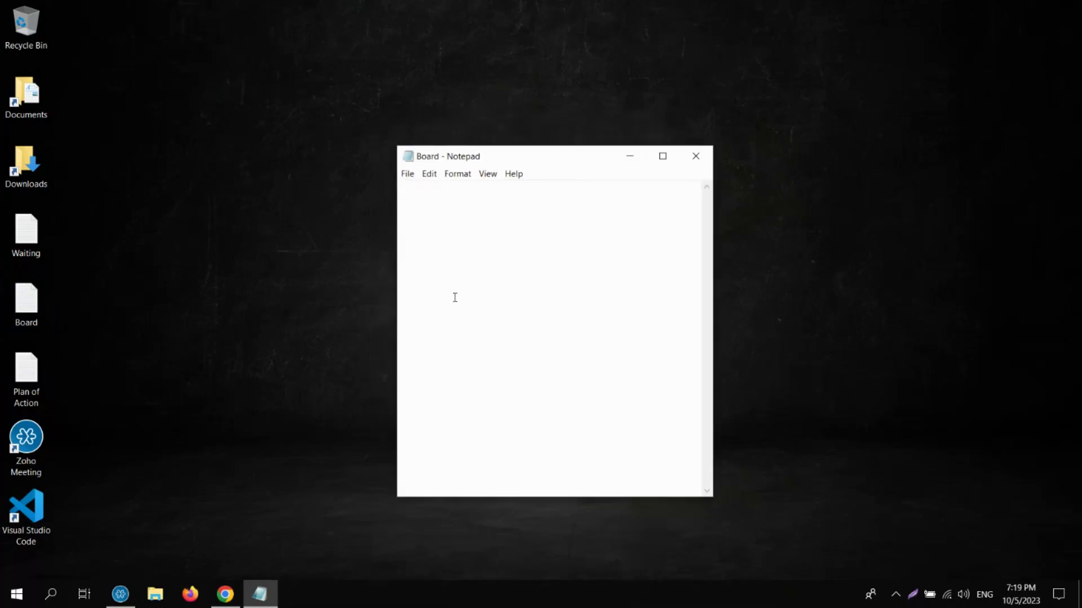
{"action": "left_click", "coordinate": [225, 594]}
{"action": "left_click", "coordinate": [253, 602]}
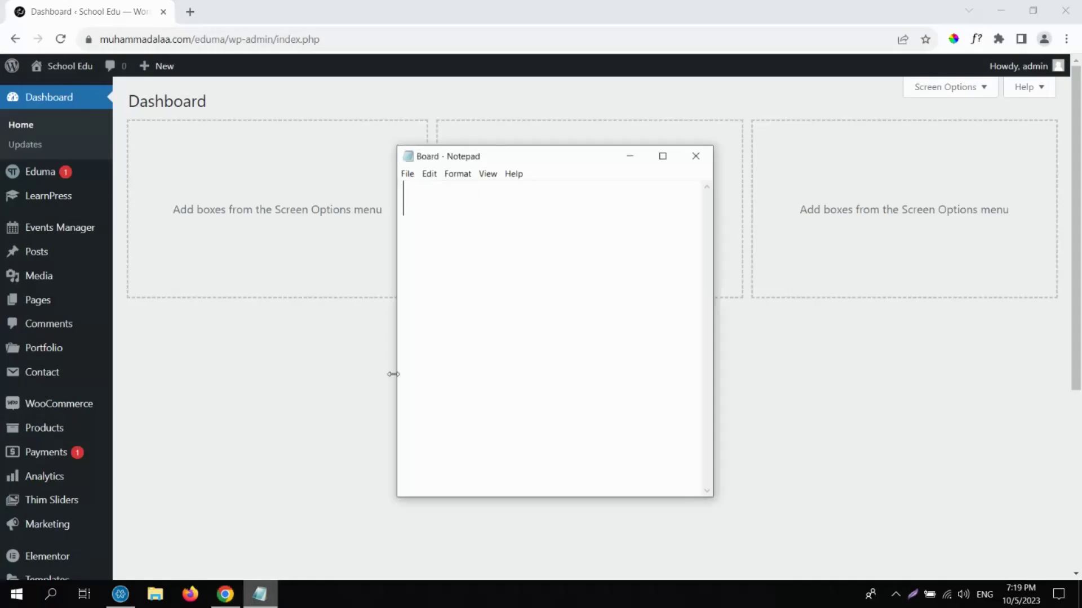
Write the outline 'Course =' followed by tab-indented 'Lessons' and 'Quizzes' lines.
{"action": "type", "text": "Cours"}
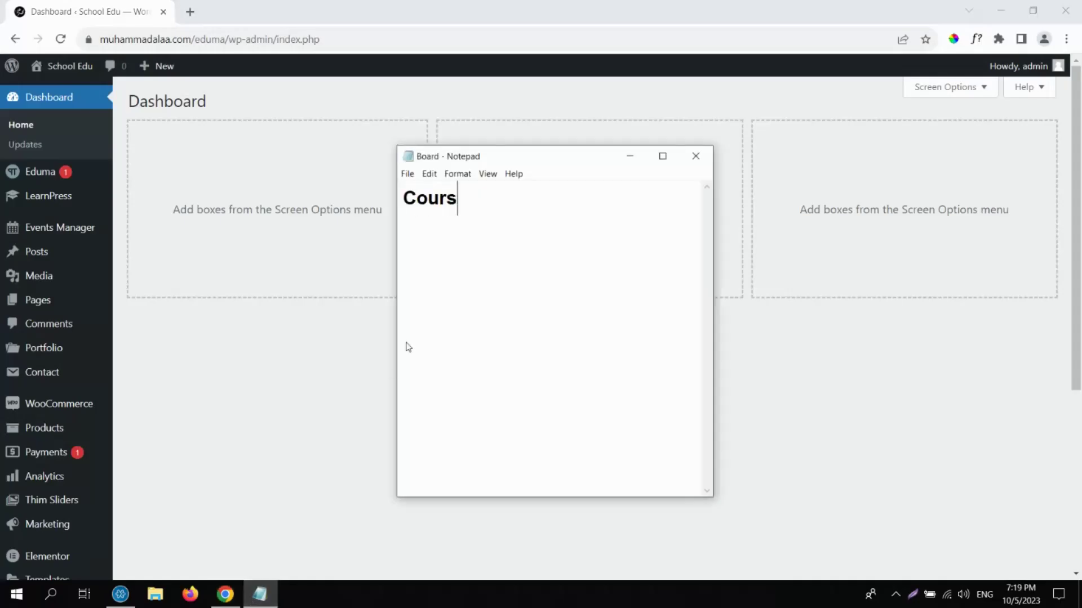
{"action": "type", "text": "e ="}
{"action": "key", "text": "Return"}
{"action": "key", "text": "BackSpace"}
{"action": "key", "text": "BackSpace"}
{"action": "key", "text": "BackSpace"}
{"action": "key", "text": "Tab"}
{"action": "type", "text": "Lessons"}
{"action": "key", "text": "Return"}
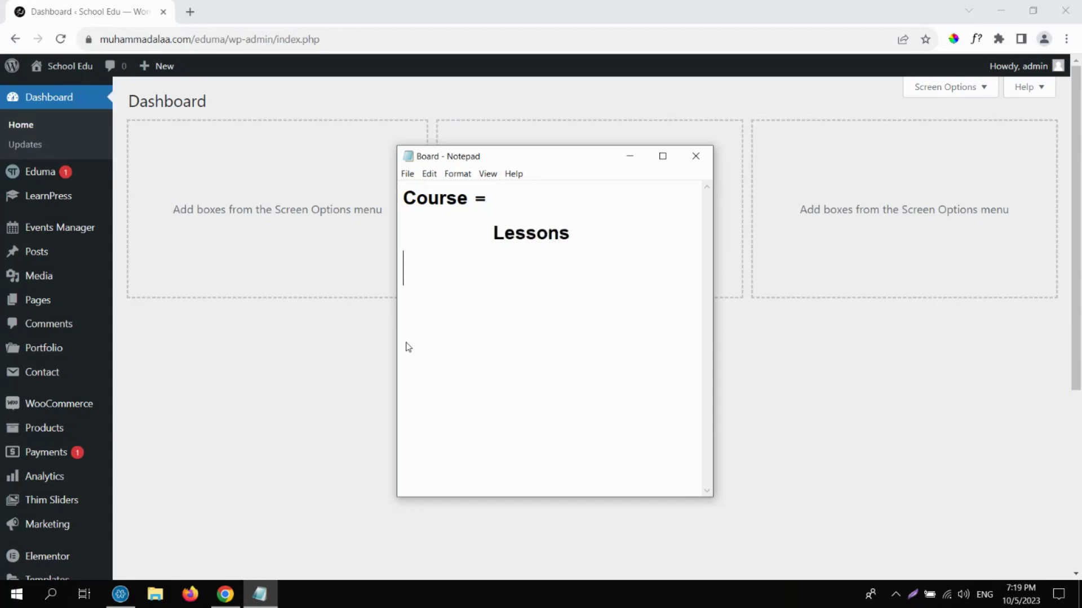
{"action": "key", "text": "Tab"}
{"action": "type", "text": "Quizzes"}
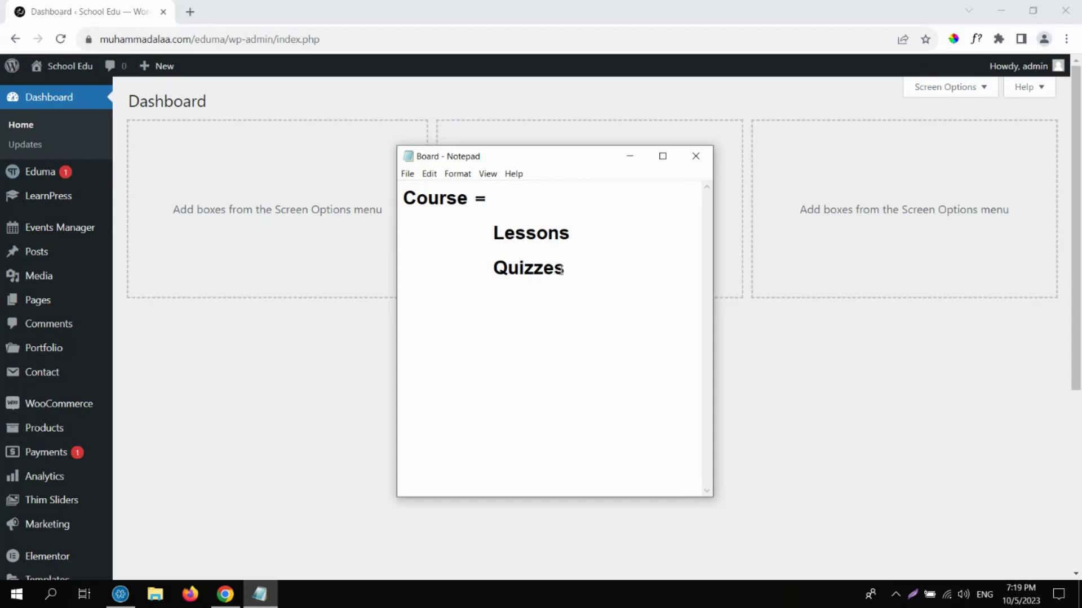
Highlight Lessons and Quizzes, then minimise the note back to the dashboard.
{"action": "left_click_drag", "start_coordinate": [491, 227], "coordinate": [571, 235]}
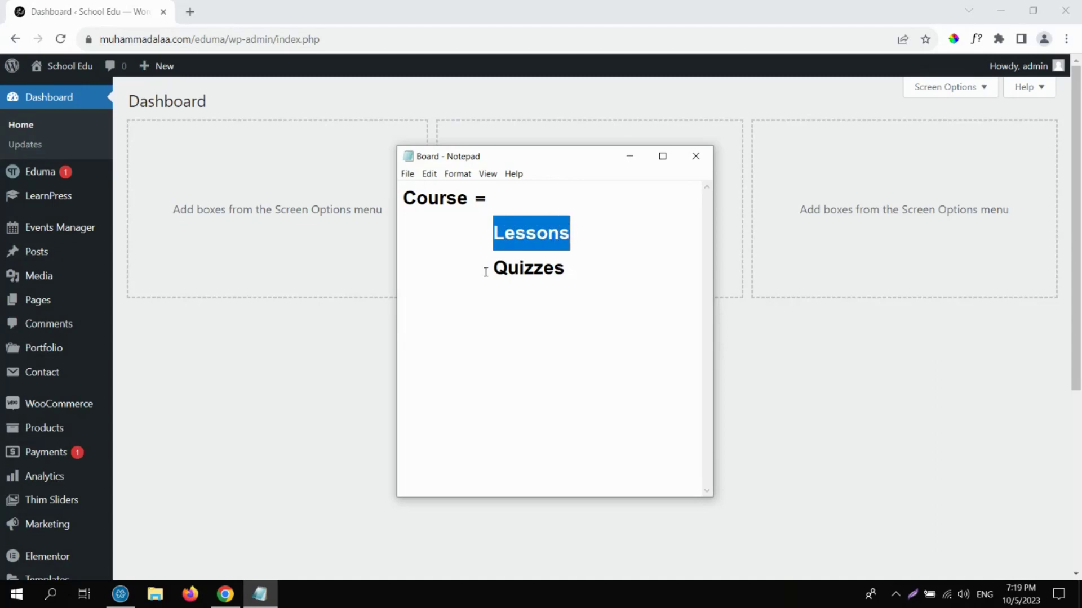
{"action": "left_click_drag", "start_coordinate": [491, 271], "coordinate": [562, 276]}
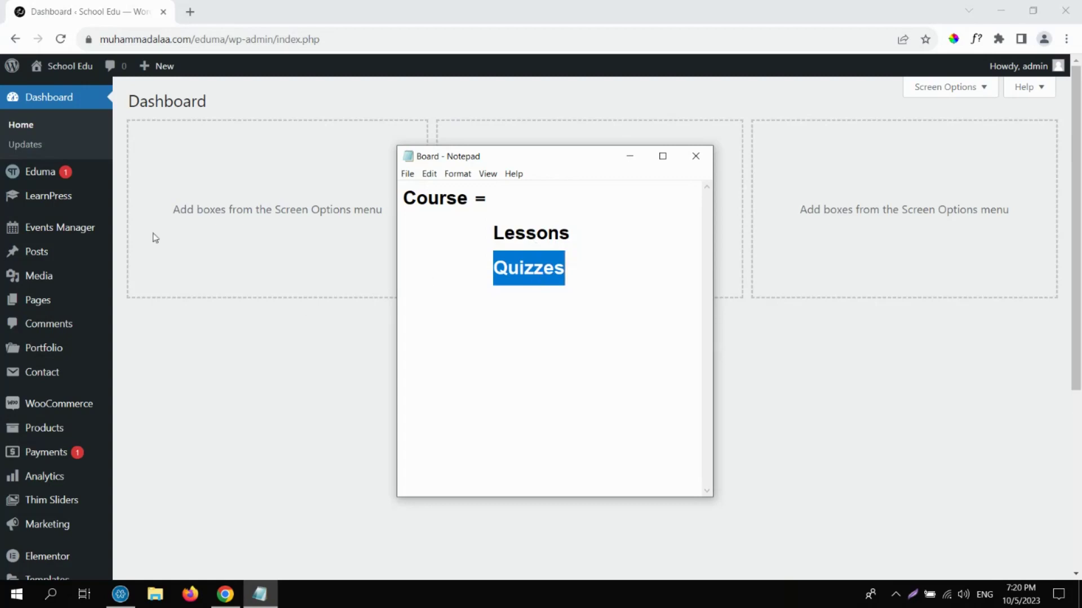
{"action": "left_click", "coordinate": [231, 379]}
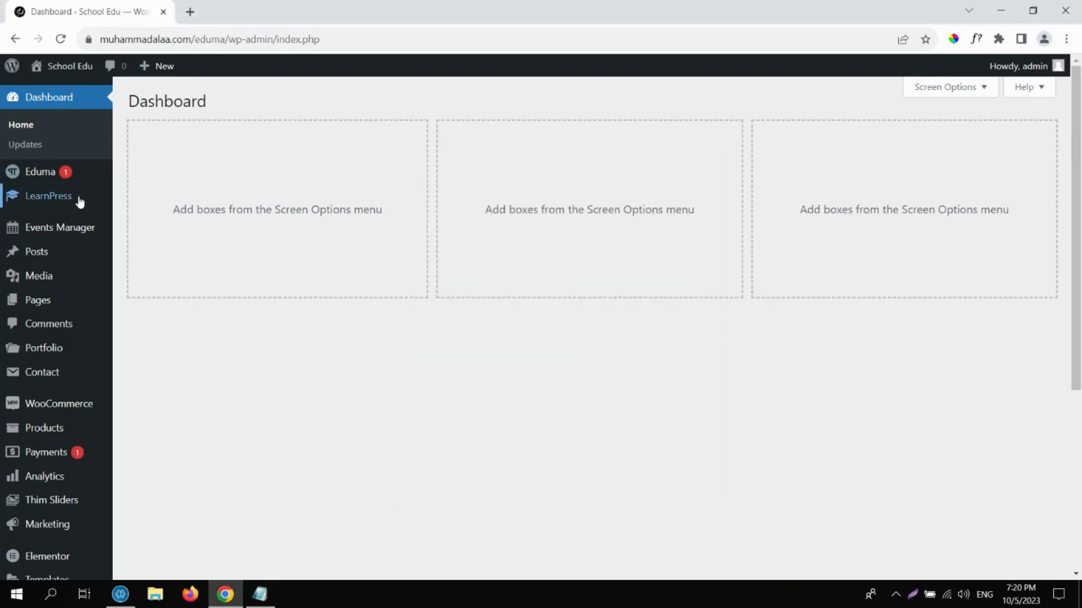
Go to LearnPress Courses and start a new course with Add New.
{"action": "mouse_move", "coordinate": [75, 206]}
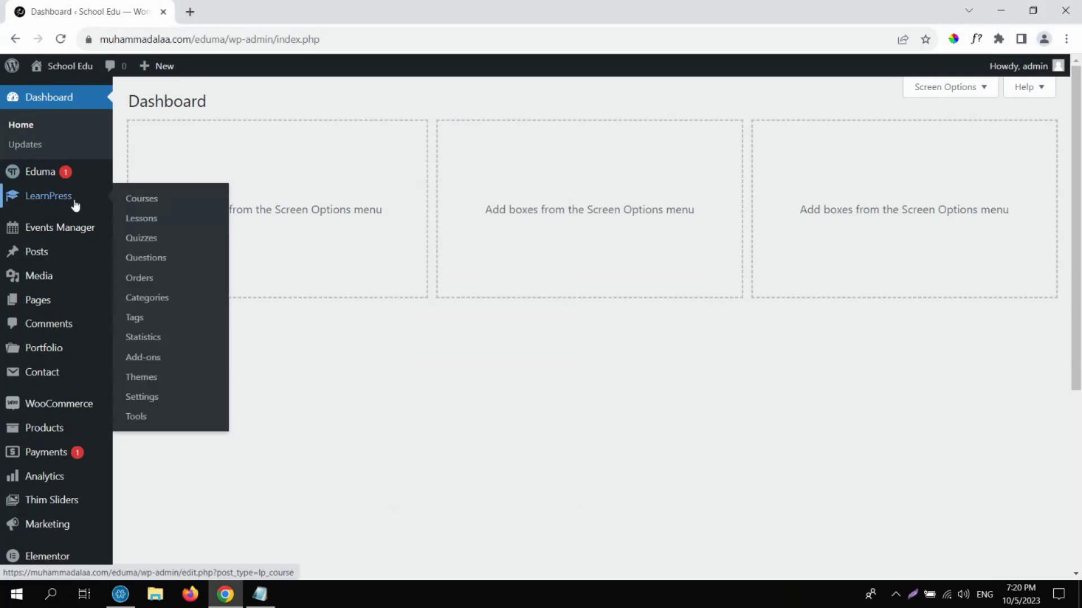
{"action": "left_click", "coordinate": [148, 202]}
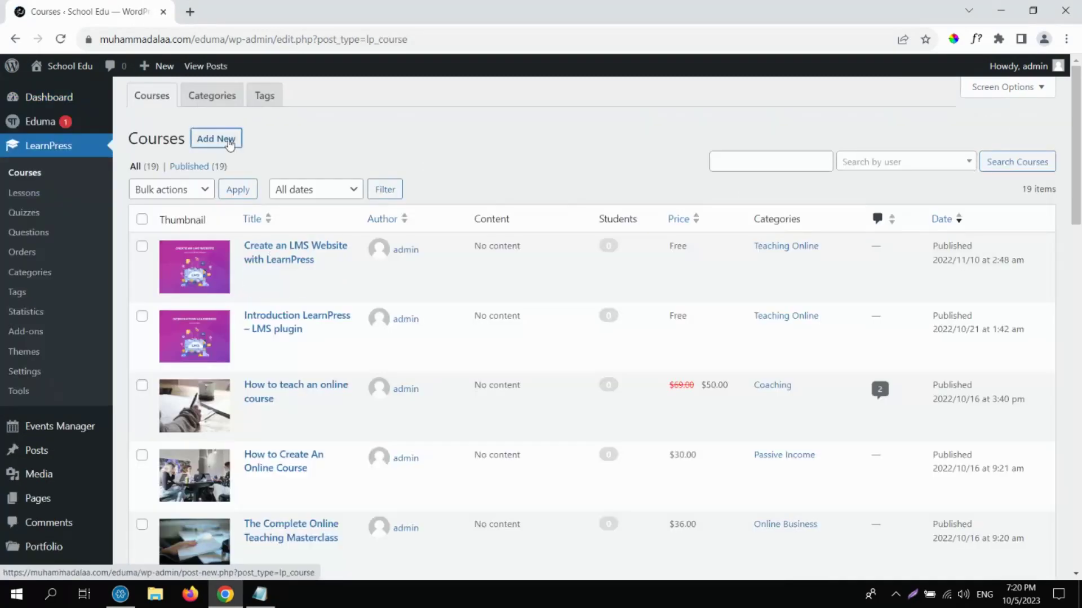
{"action": "left_click", "coordinate": [229, 145]}
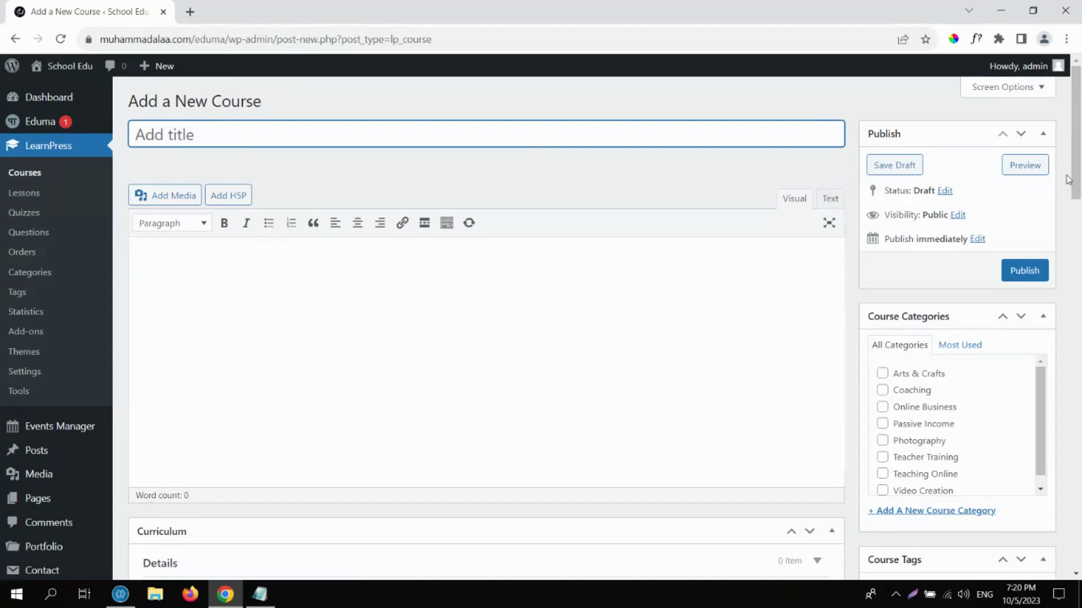
Enter the title 'Course 1' and body text 'Description of the course.'.
{"action": "left_click_drag", "start_coordinate": [1079, 163], "coordinate": [1080, 138]}
{"action": "type", "text": "Course 1"}
{"action": "left_click", "coordinate": [423, 285]}
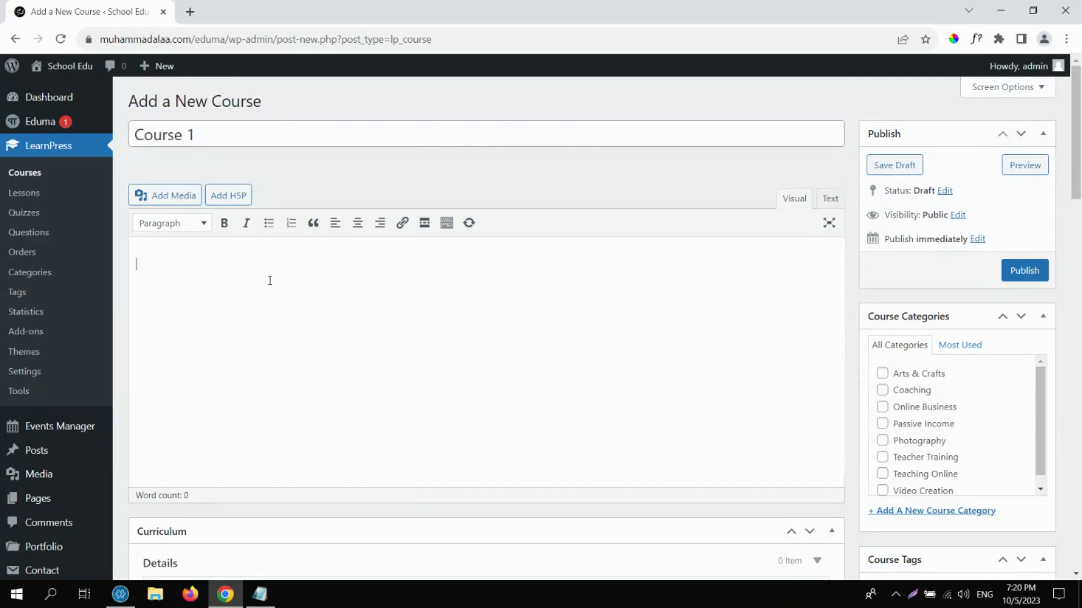
{"action": "type", "text": "Description of the course"}
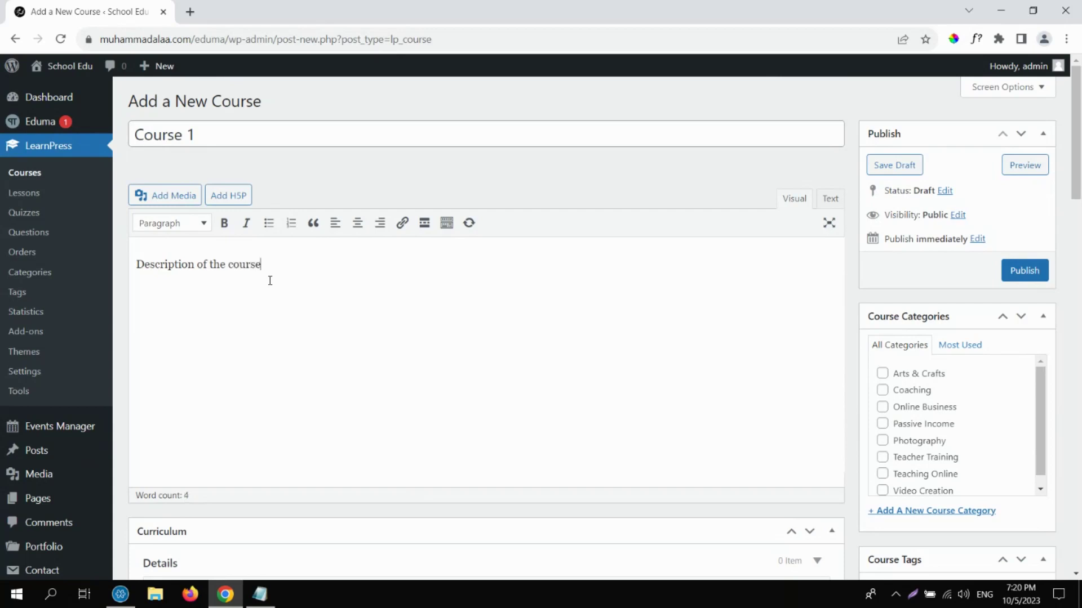
{"action": "type", "text": "."}
{"action": "scroll", "coordinate": [1080, 164], "scroll_direction": "down", "scroll_amount": 2}
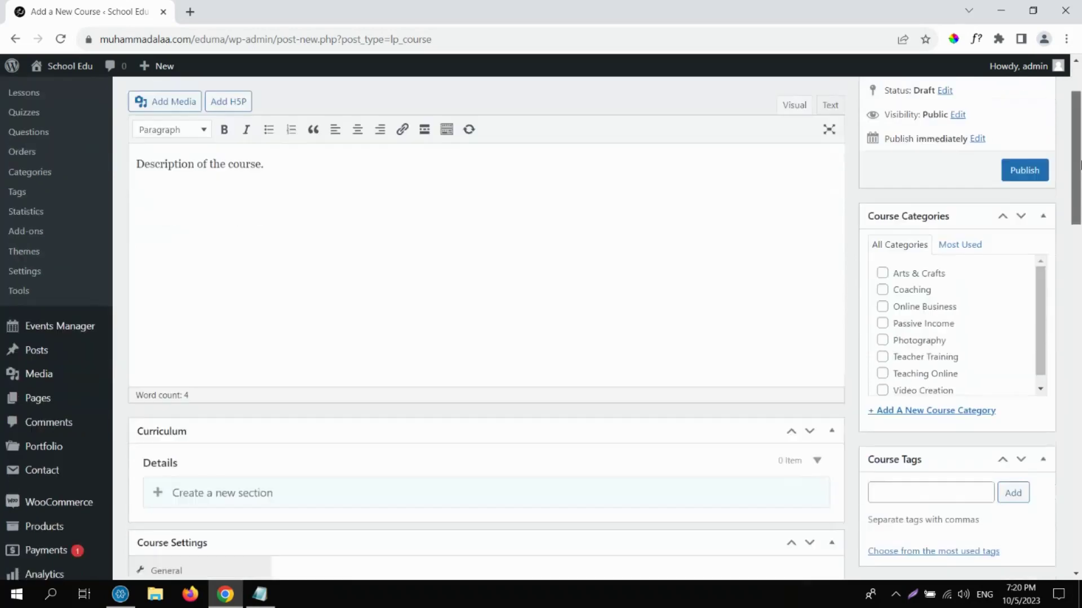
{"action": "scroll", "coordinate": [1080, 164], "scroll_direction": "up", "scroll_amount": 1}
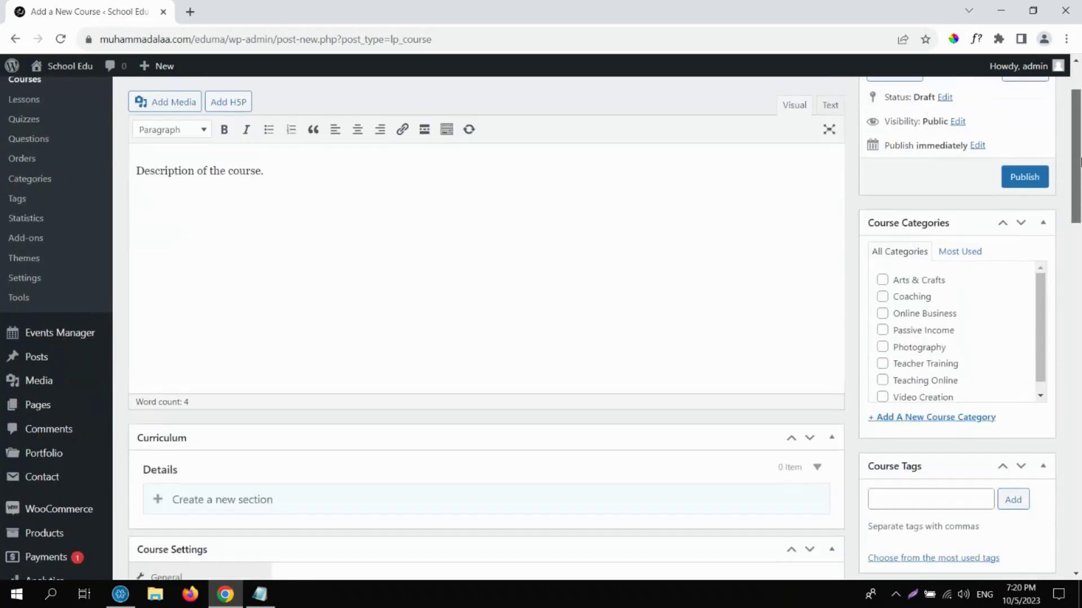
{"action": "scroll", "coordinate": [435, 341], "scroll_direction": "down", "scroll_amount": 3}
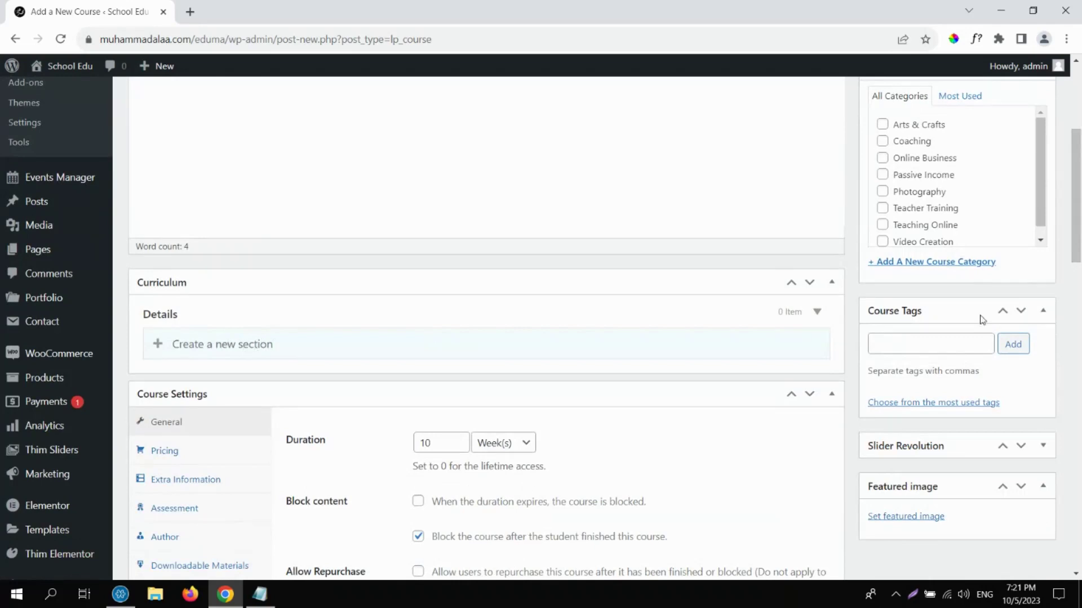
{"action": "left_click_drag", "start_coordinate": [1080, 243], "coordinate": [1080, 320]}
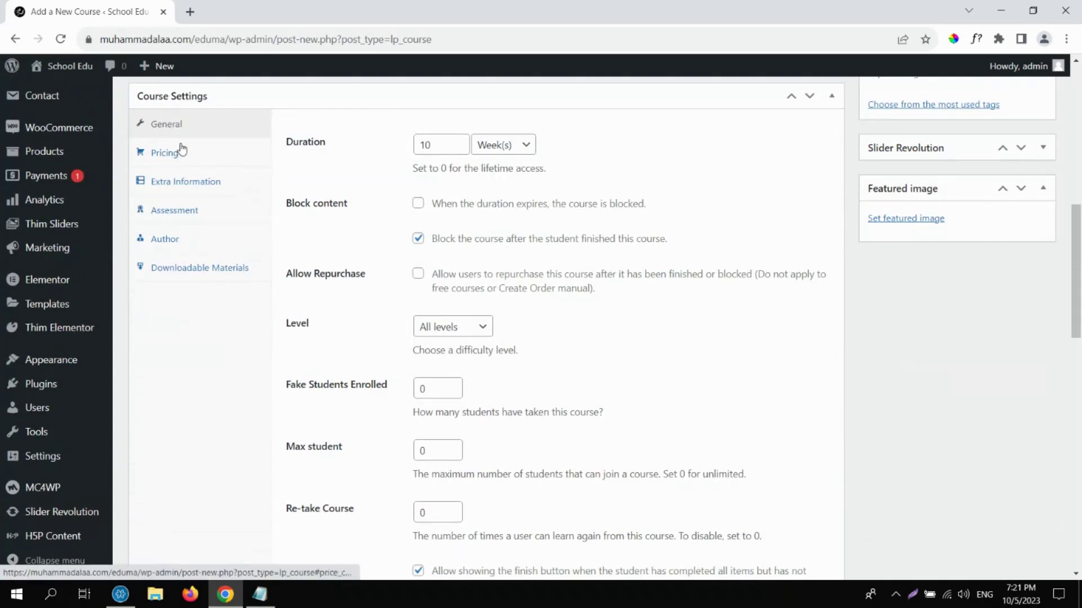
{"action": "left_click", "coordinate": [180, 150]}
{"action": "left_click", "coordinate": [189, 181]}
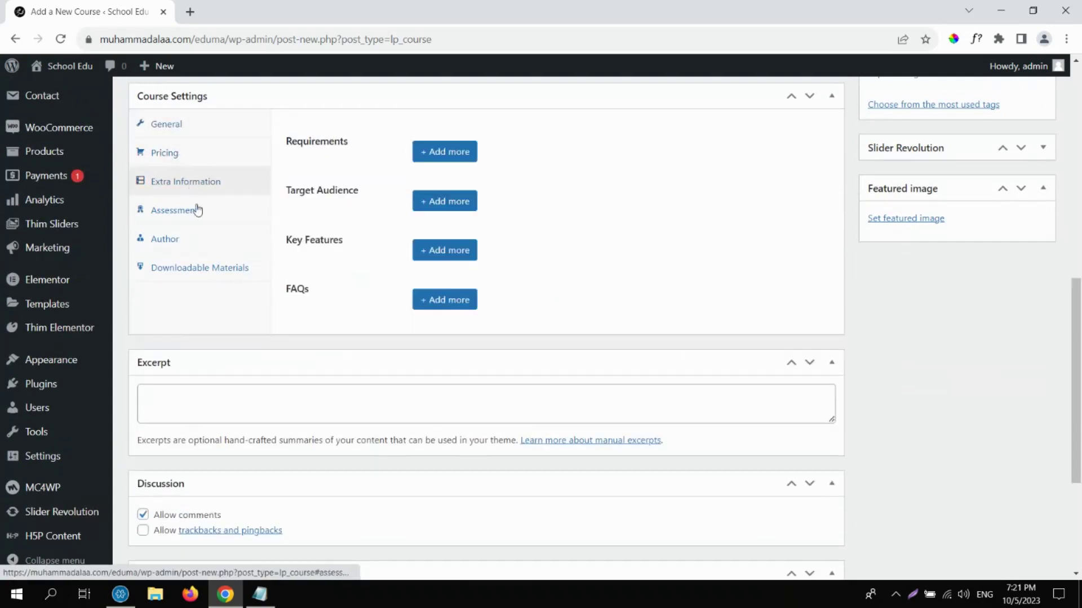
{"action": "left_click", "coordinate": [197, 209]}
{"action": "left_click", "coordinate": [196, 239]}
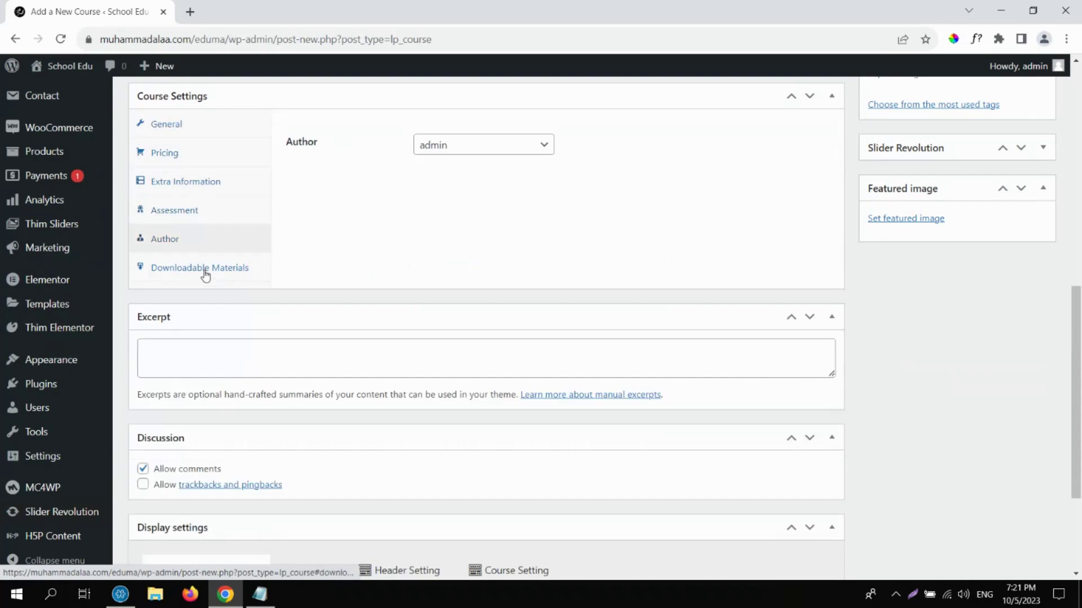
{"action": "left_click", "coordinate": [201, 269]}
{"action": "left_click", "coordinate": [188, 122]}
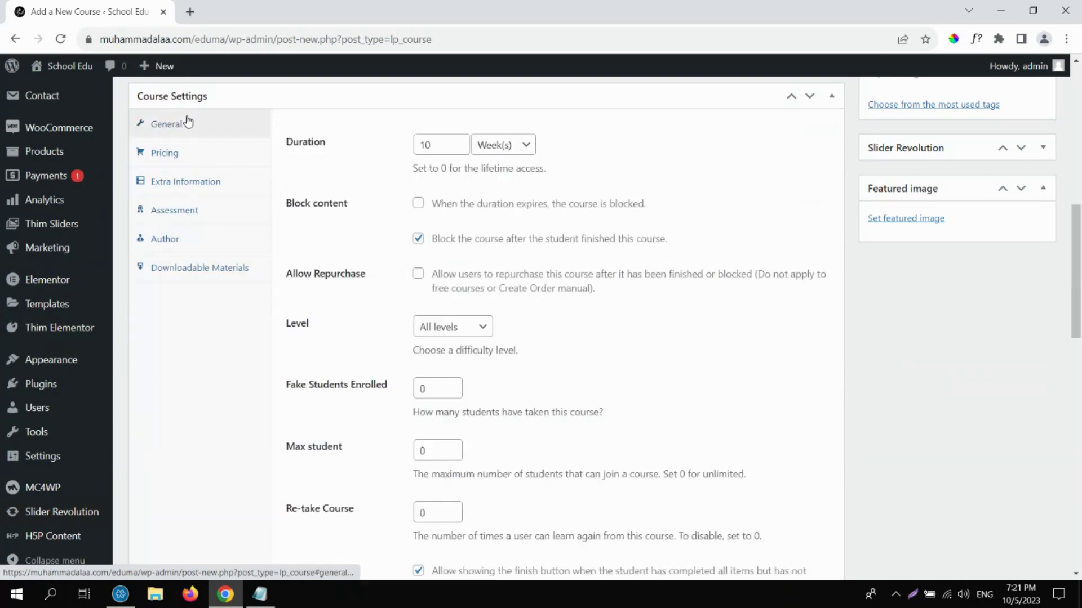
{"action": "left_click_drag", "start_coordinate": [287, 142], "coordinate": [346, 149]}
Set the course duration temporarily to 12 Hour(s).
{"action": "left_click", "coordinate": [487, 147]}
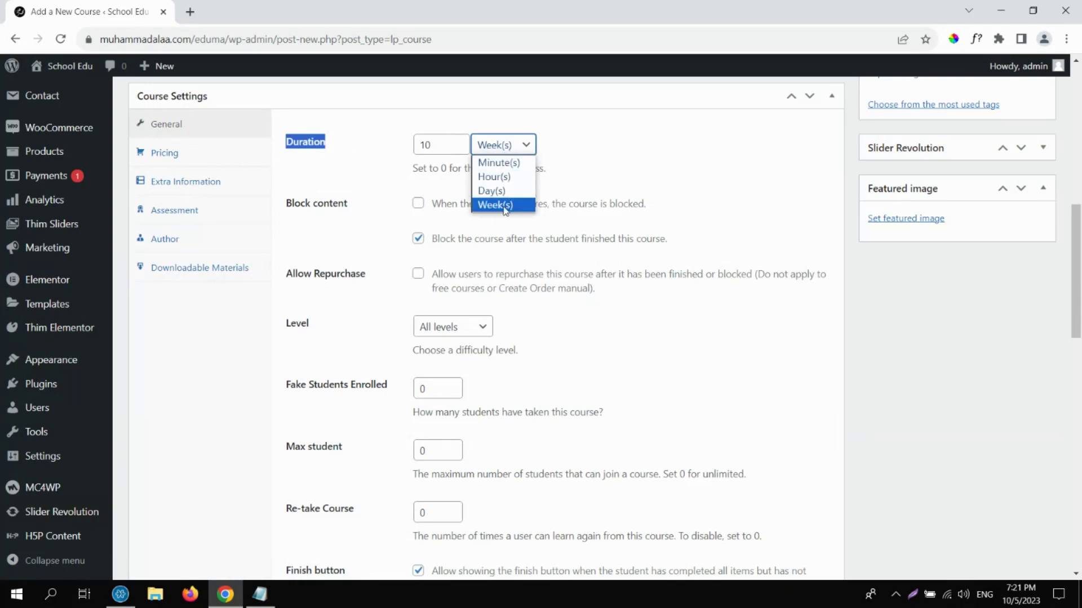
{"action": "left_click", "coordinate": [496, 178]}
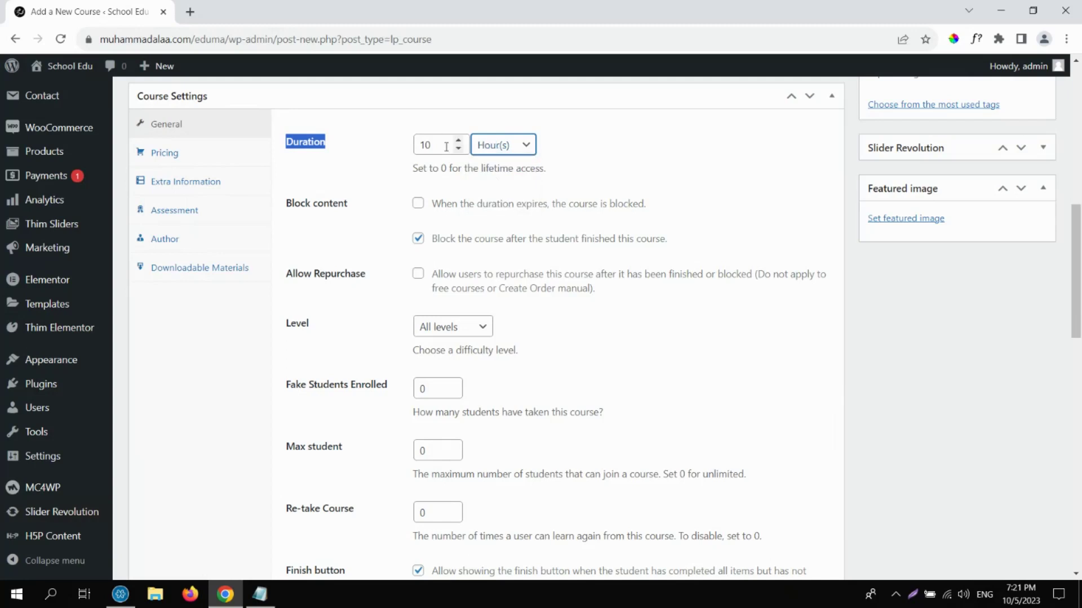
{"action": "left_click_drag", "start_coordinate": [446, 147], "coordinate": [409, 148]}
{"action": "type", "text": "12"}
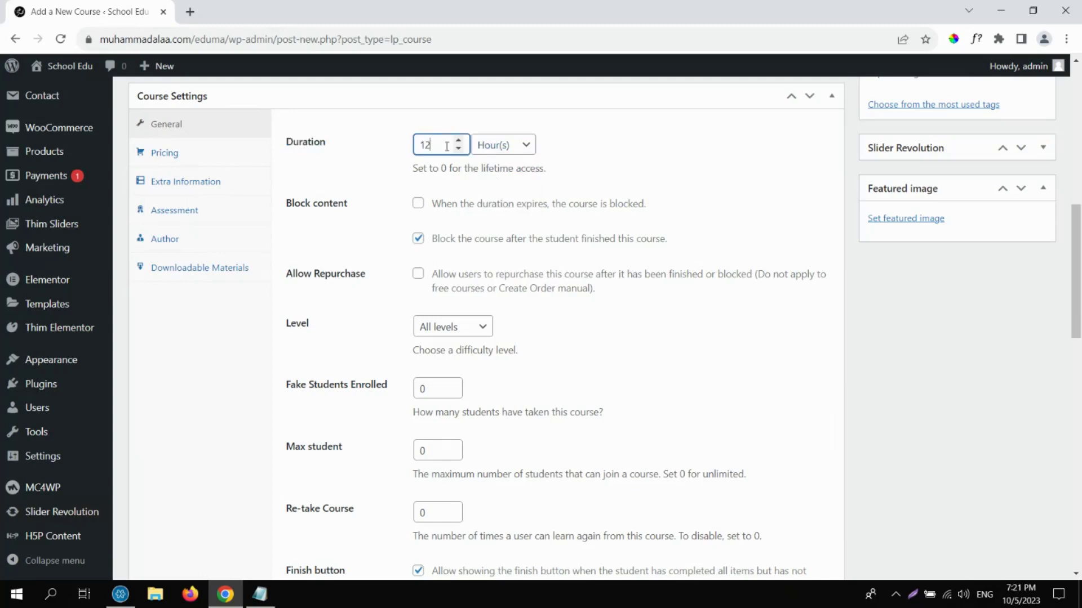
{"action": "left_click", "coordinate": [493, 182]}
Change the duration to 0 Week(s), meaning lifetime access.
{"action": "left_click", "coordinate": [505, 148]}
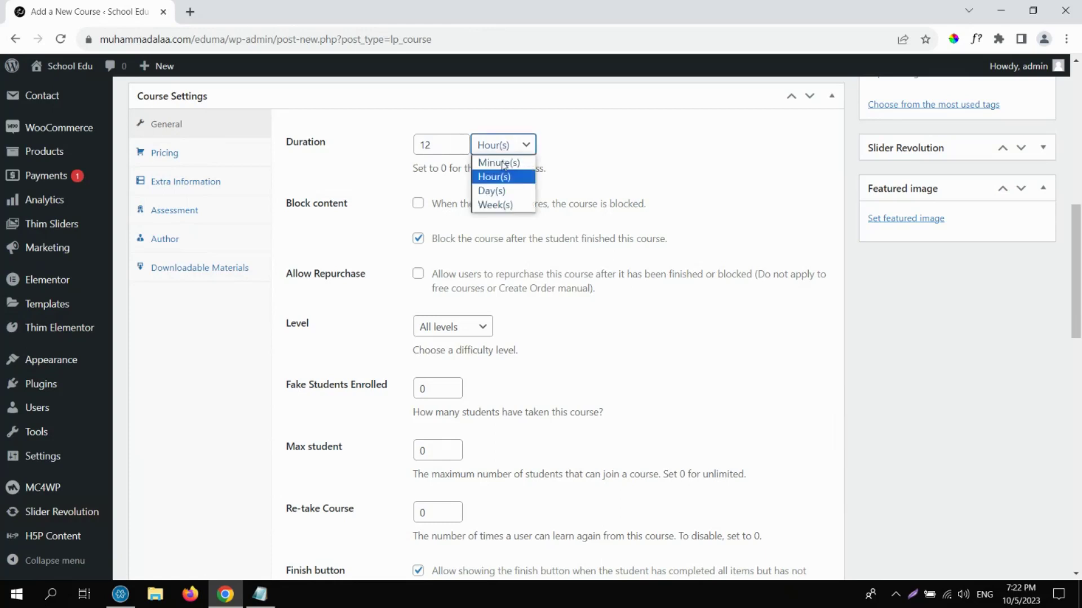
{"action": "left_click", "coordinate": [496, 204]}
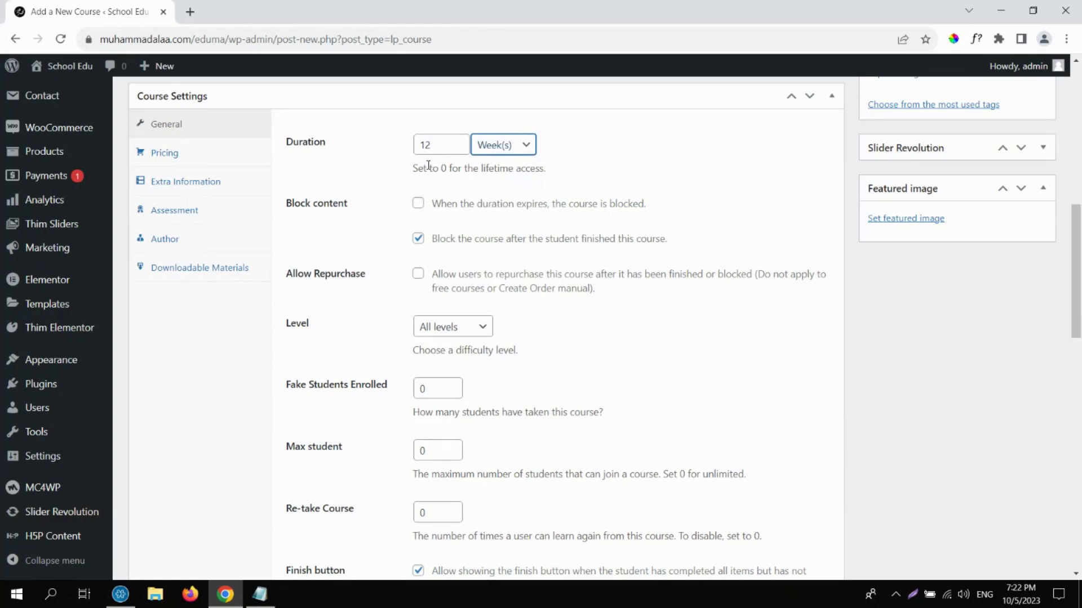
{"action": "left_click_drag", "start_coordinate": [433, 146], "coordinate": [421, 153]}
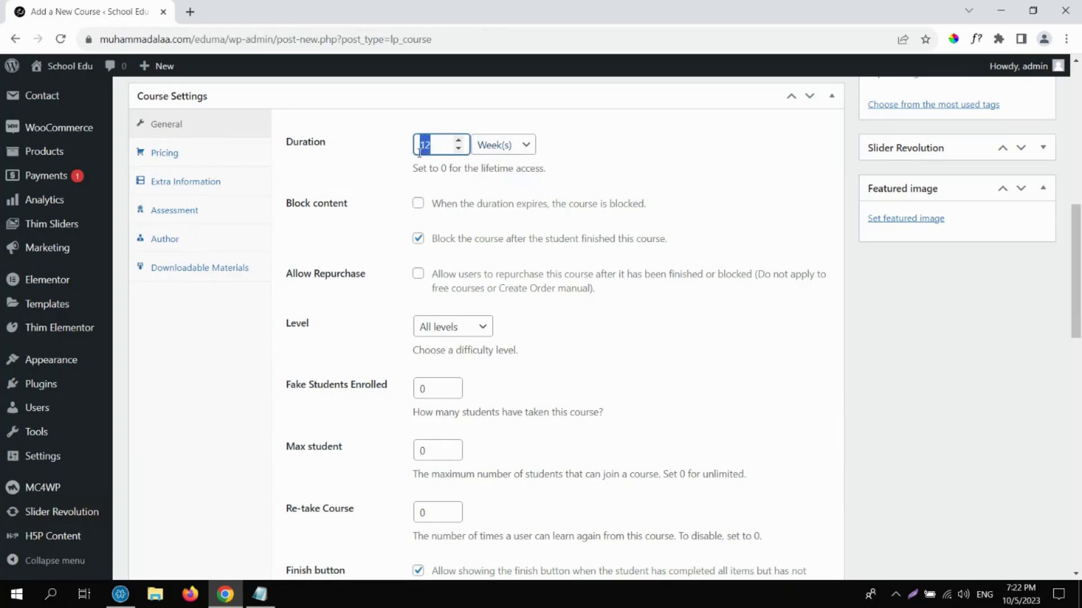
{"action": "type", "text": "0"}
{"action": "left_click_drag", "start_coordinate": [285, 144], "coordinate": [348, 160]}
{"action": "left_click", "coordinate": [371, 175]}
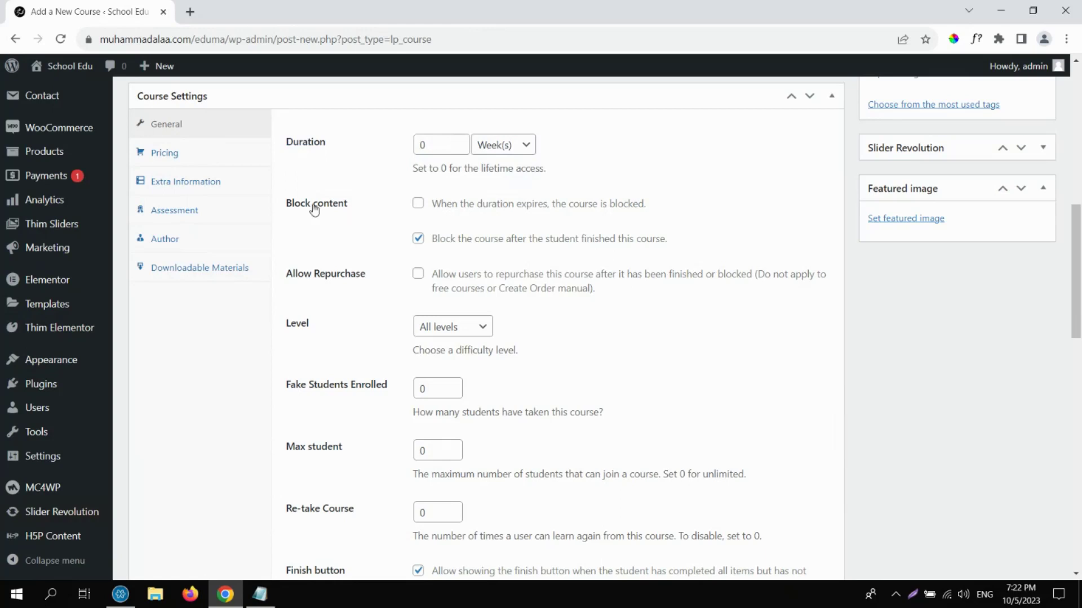
Demonstrate both Block content checkboxes, leaving them unchecked.
{"action": "left_click_drag", "start_coordinate": [287, 202], "coordinate": [349, 212]}
{"action": "left_click", "coordinate": [418, 203]}
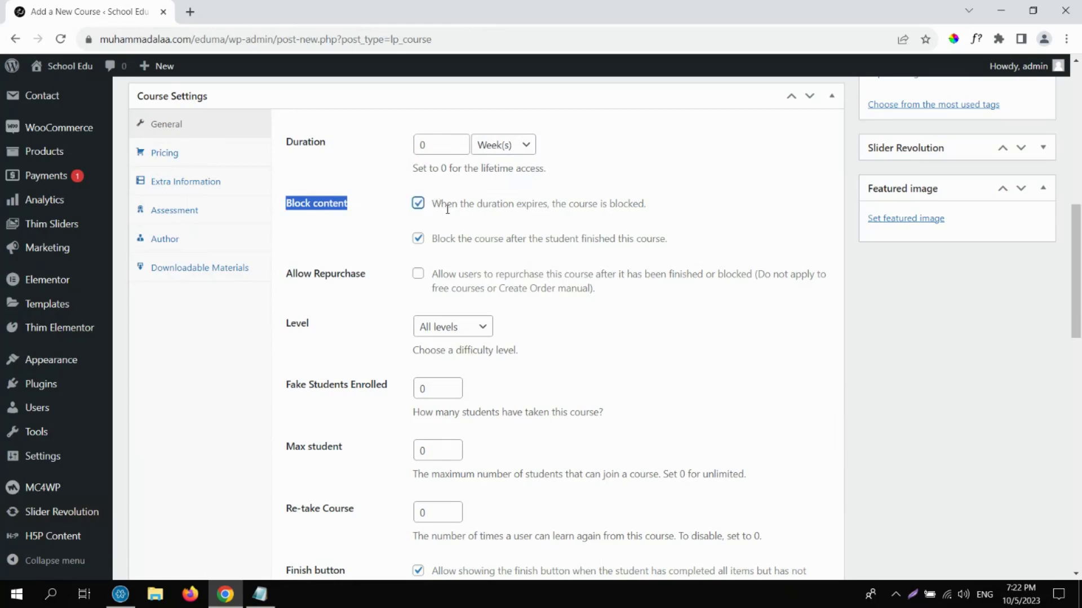
{"action": "double_click", "coordinate": [506, 203]}
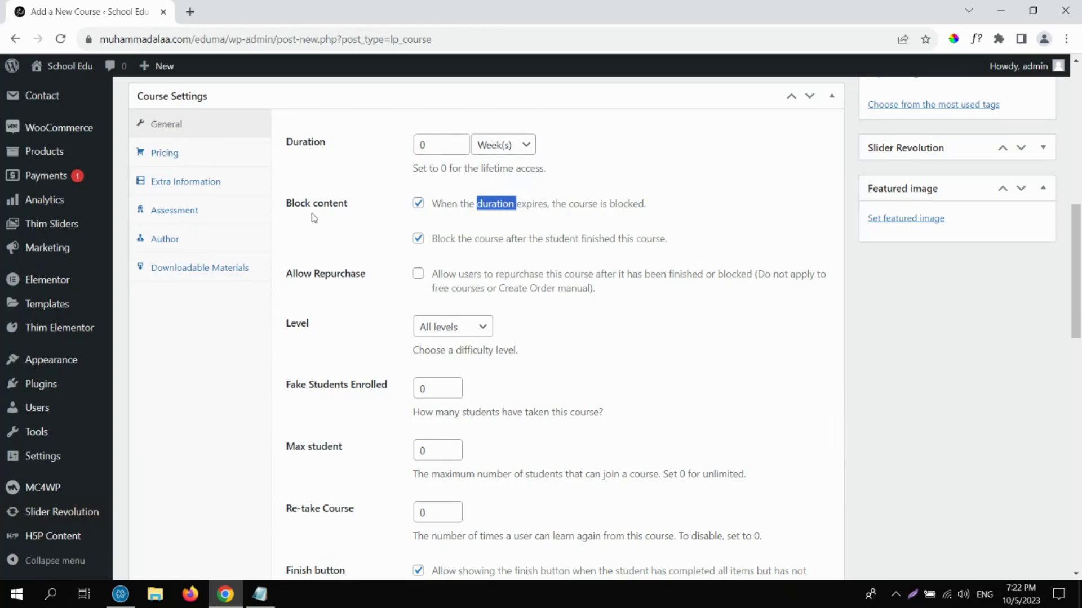
{"action": "left_click_drag", "start_coordinate": [288, 213], "coordinate": [355, 208]}
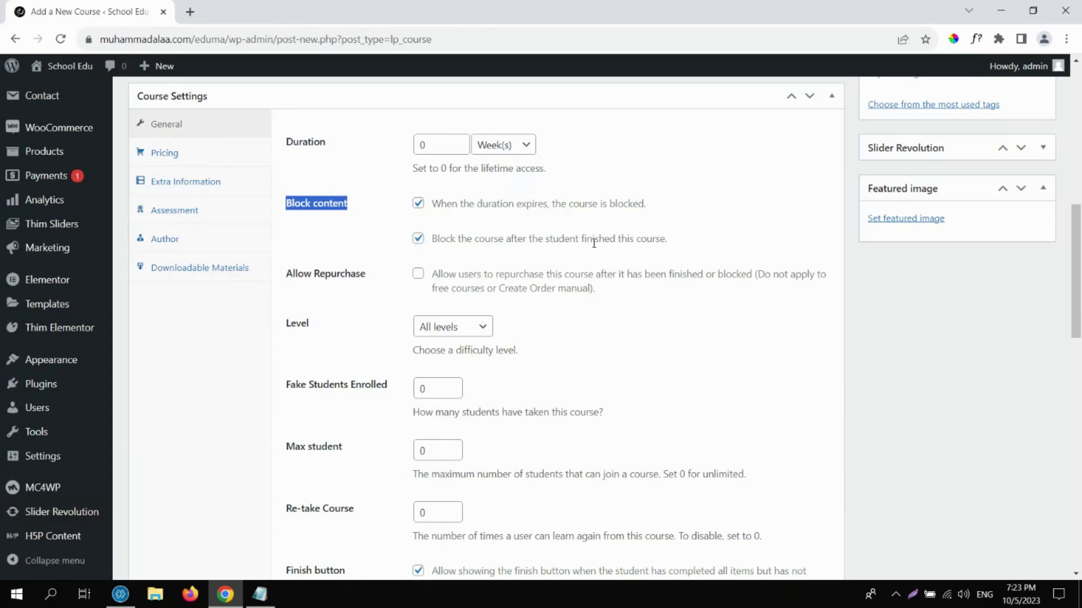
{"action": "left_click", "coordinate": [438, 221]}
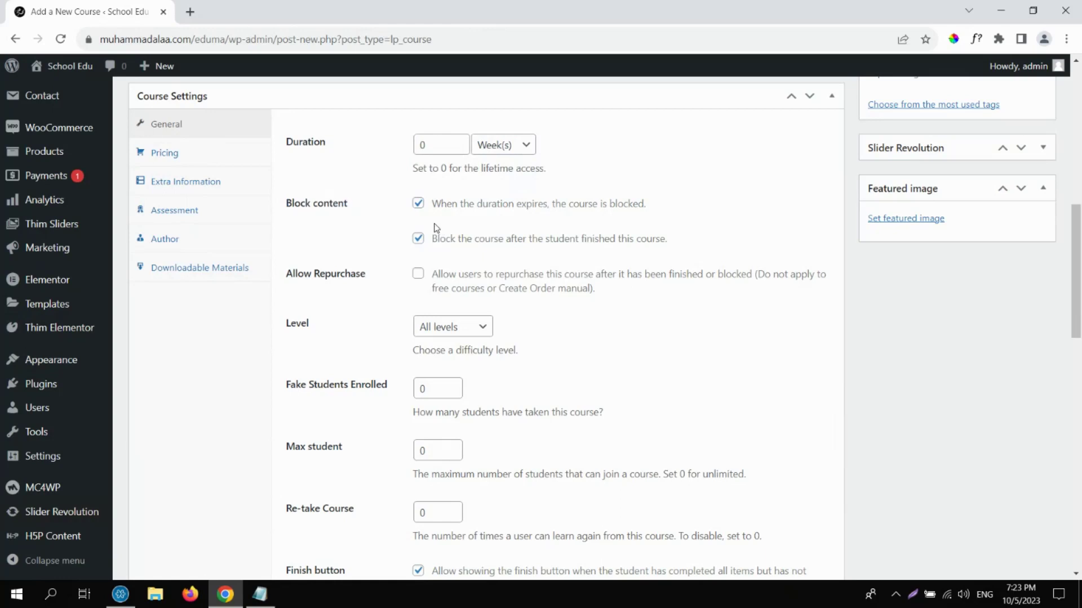
{"action": "left_click", "coordinate": [418, 203]}
{"action": "left_click", "coordinate": [418, 204]}
{"action": "left_click", "coordinate": [419, 239]}
{"action": "left_click", "coordinate": [419, 240]}
{"action": "left_click", "coordinate": [419, 240]}
{"action": "left_click", "coordinate": [418, 203]}
Re-demonstrate blocking on duration expiry, leave it unchecked, then point out Allow Repurchase.
{"action": "left_click_drag", "start_coordinate": [287, 204], "coordinate": [350, 204]}
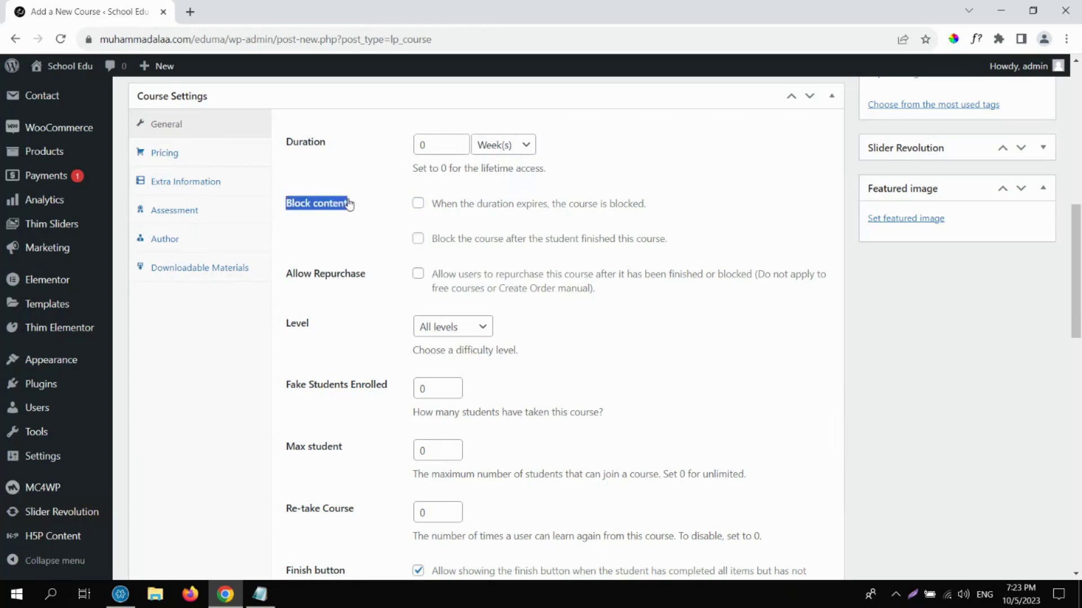
{"action": "left_click", "coordinate": [420, 207]}
{"action": "left_click", "coordinate": [326, 209]}
{"action": "left_click", "coordinate": [326, 209]}
{"action": "left_click", "coordinate": [326, 209]}
{"action": "left_click", "coordinate": [327, 210]}
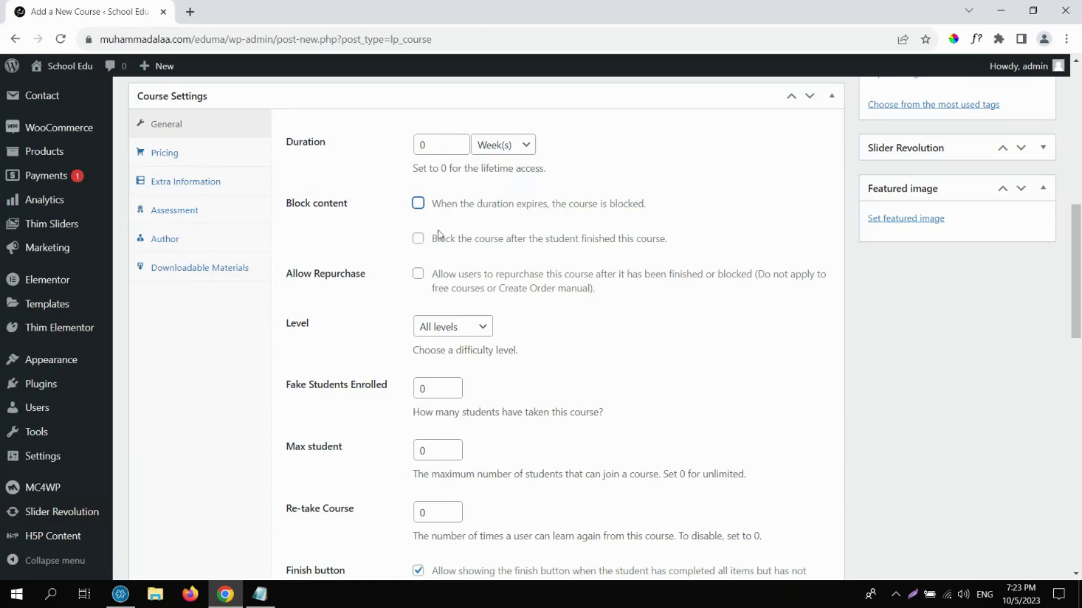
{"action": "left_click_drag", "start_coordinate": [283, 274], "coordinate": [396, 310]}
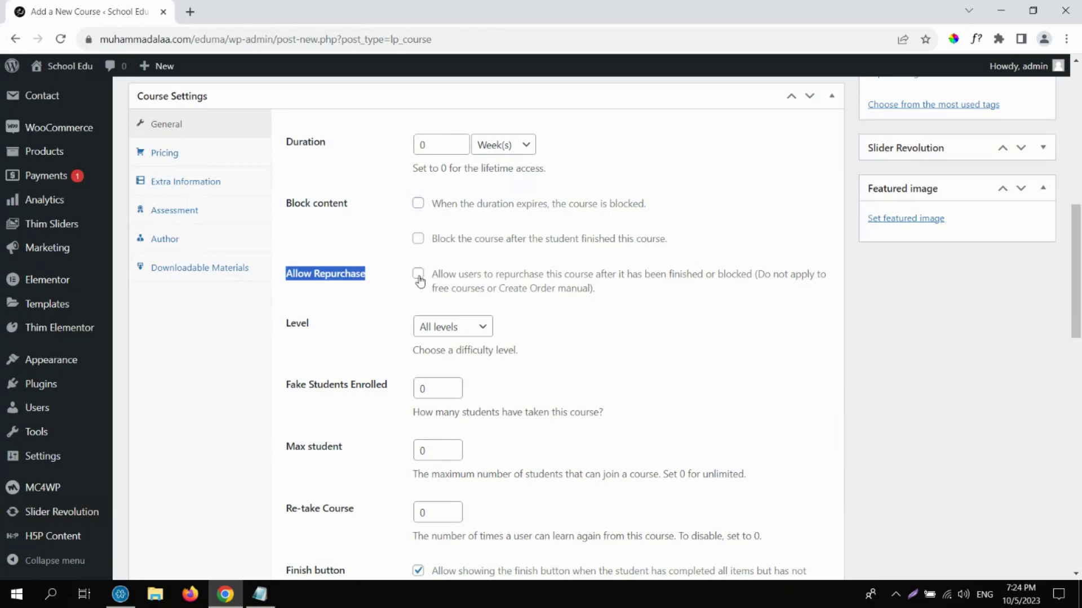
Enable Allow Repurchase for the course.
{"action": "left_click", "coordinate": [418, 276]}
{"action": "left_click", "coordinate": [418, 275]}
{"action": "left_click", "coordinate": [418, 275]}
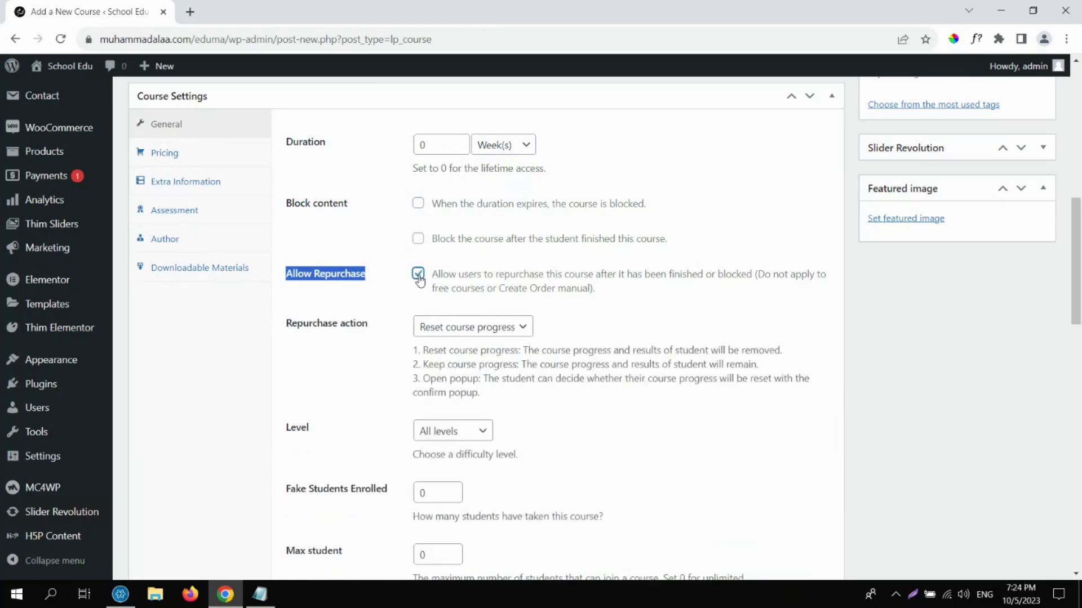
{"action": "left_click", "coordinate": [419, 274]}
{"action": "left_click", "coordinate": [418, 274]}
Compare the repurchase actions and choose Open popup.
{"action": "left_click", "coordinate": [450, 332]}
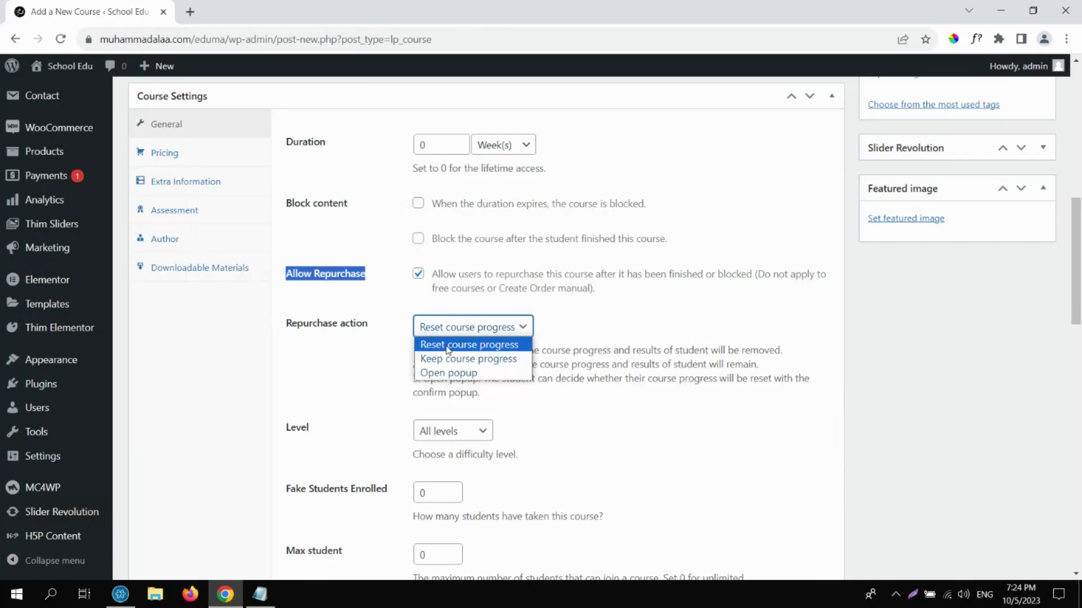
{"action": "left_click", "coordinate": [448, 348]}
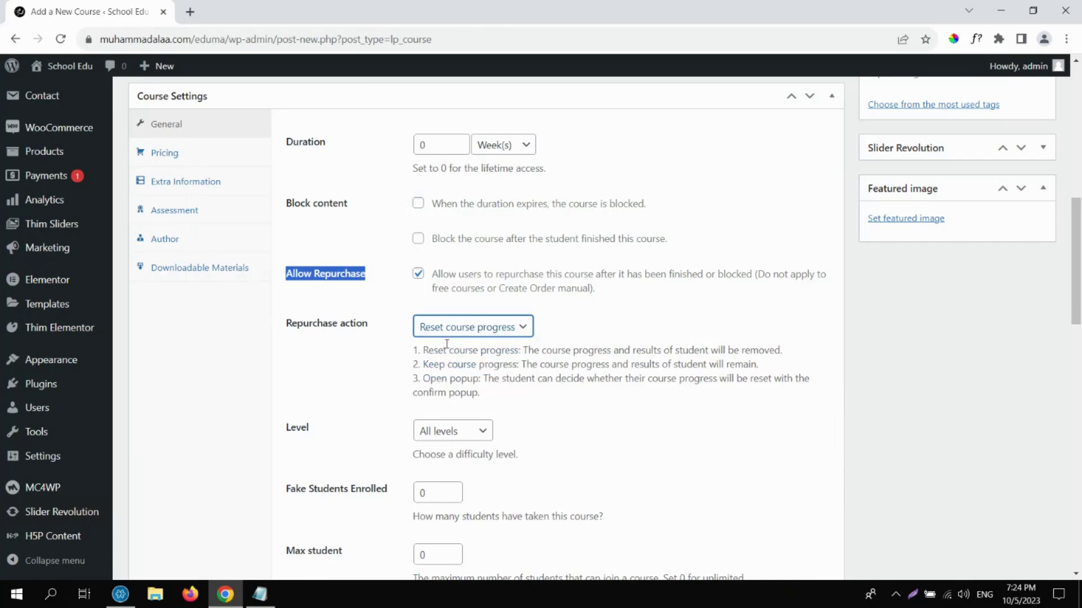
{"action": "left_click", "coordinate": [445, 328]}
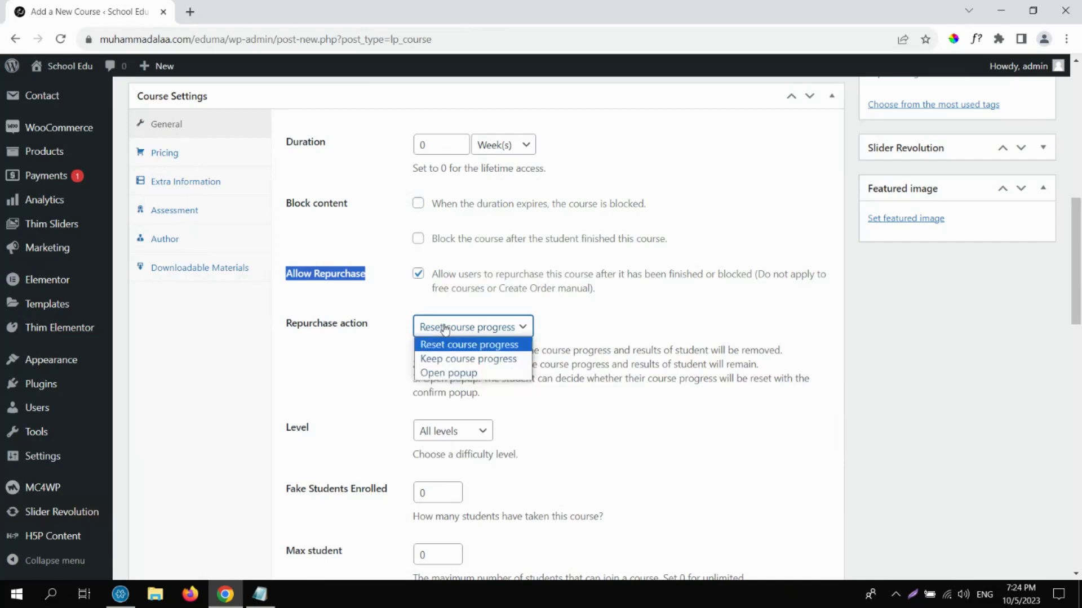
{"action": "left_click", "coordinate": [450, 359]}
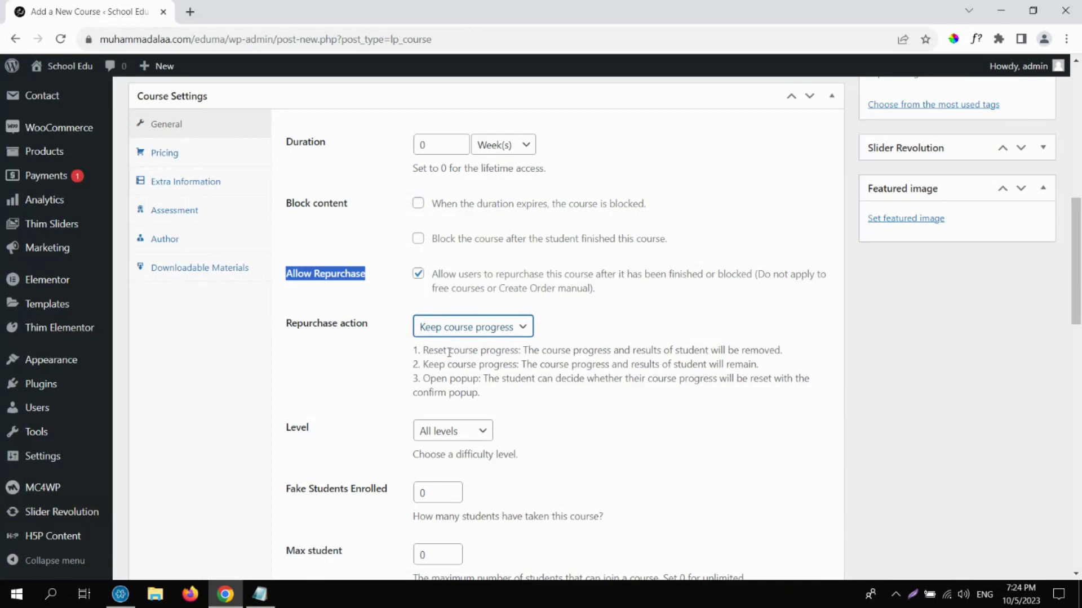
{"action": "left_click", "coordinate": [467, 329]}
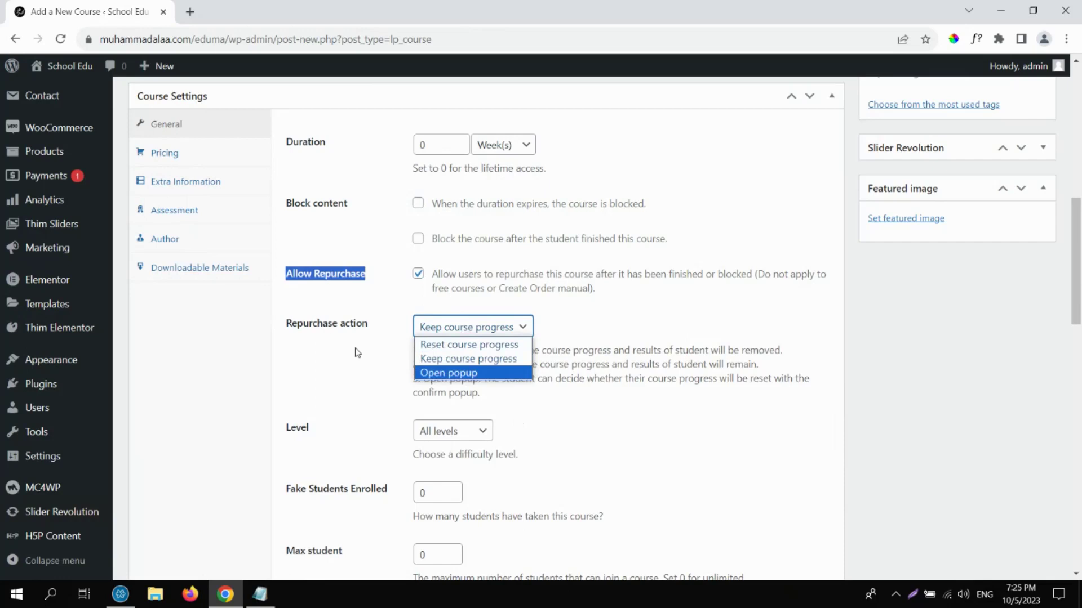
{"action": "left_click", "coordinate": [364, 369]}
{"action": "left_click", "coordinate": [364, 369]}
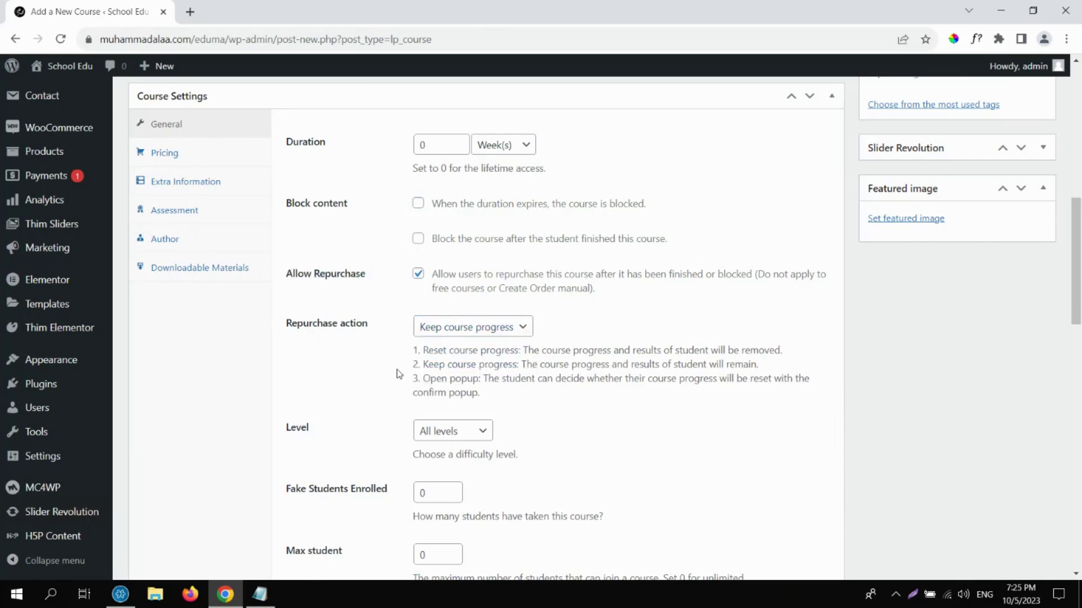
{"action": "left_click", "coordinate": [476, 336]}
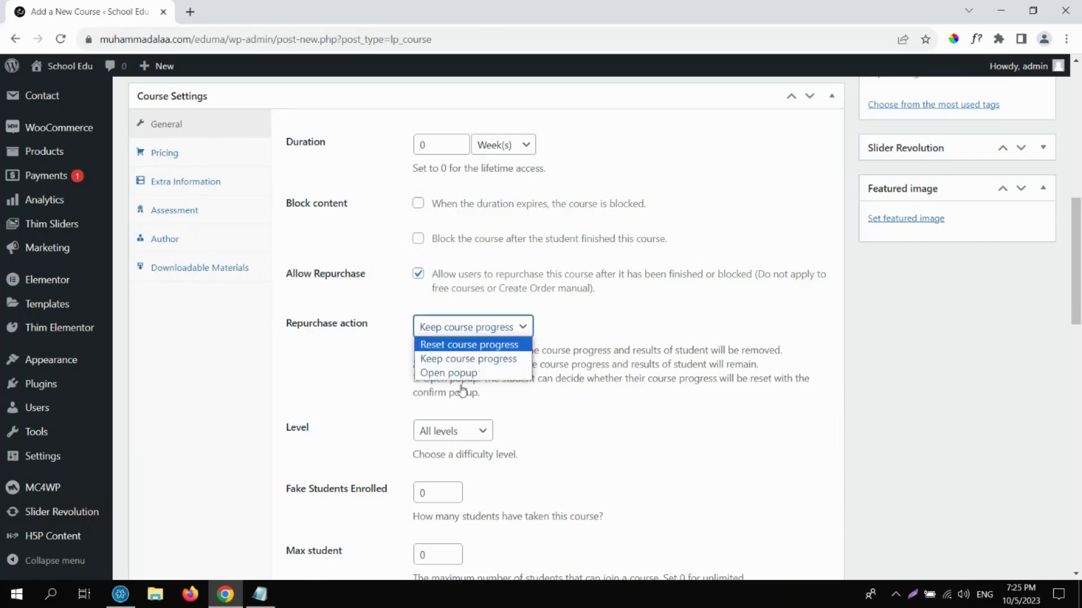
{"action": "left_click", "coordinate": [452, 373]}
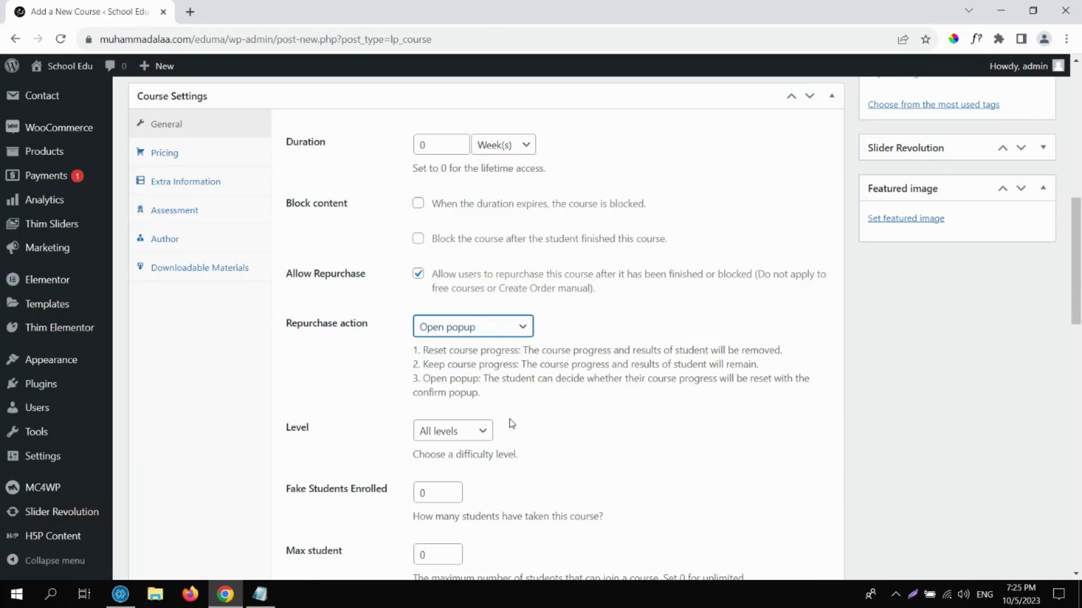
Cycle through Reset and Keep course progress, ending on Open popup, then scroll down to Level.
{"action": "mouse_move", "coordinate": [424, 350]}
{"action": "left_mouse_down"}
{"action": "mouse_move", "coordinate": [425, 365]}
{"action": "mouse_move", "coordinate": [439, 364]}
{"action": "left_mouse_up"}
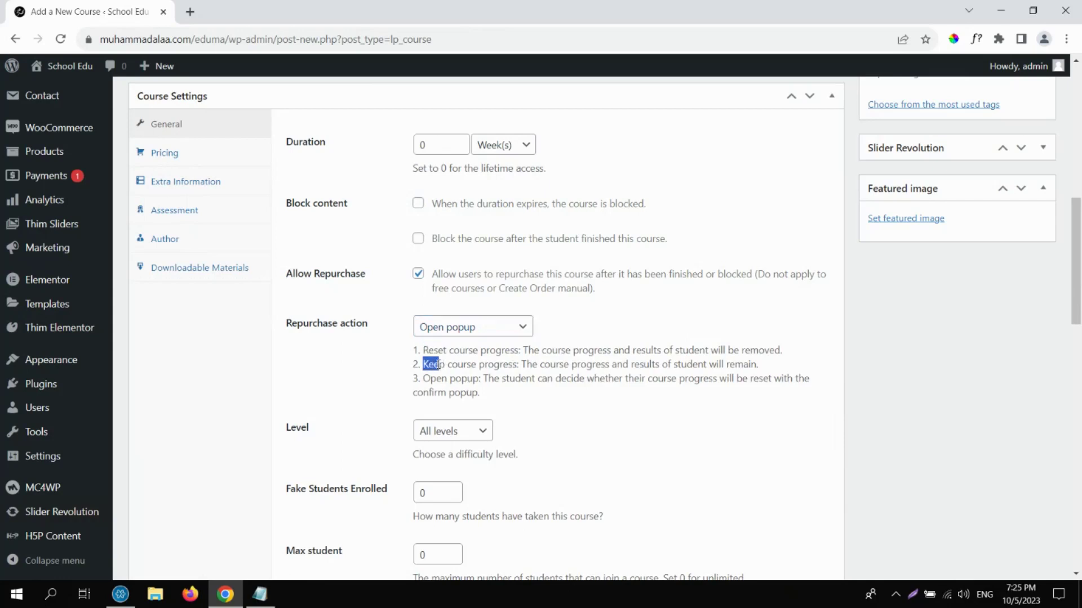
{"action": "left_click", "coordinate": [442, 334]}
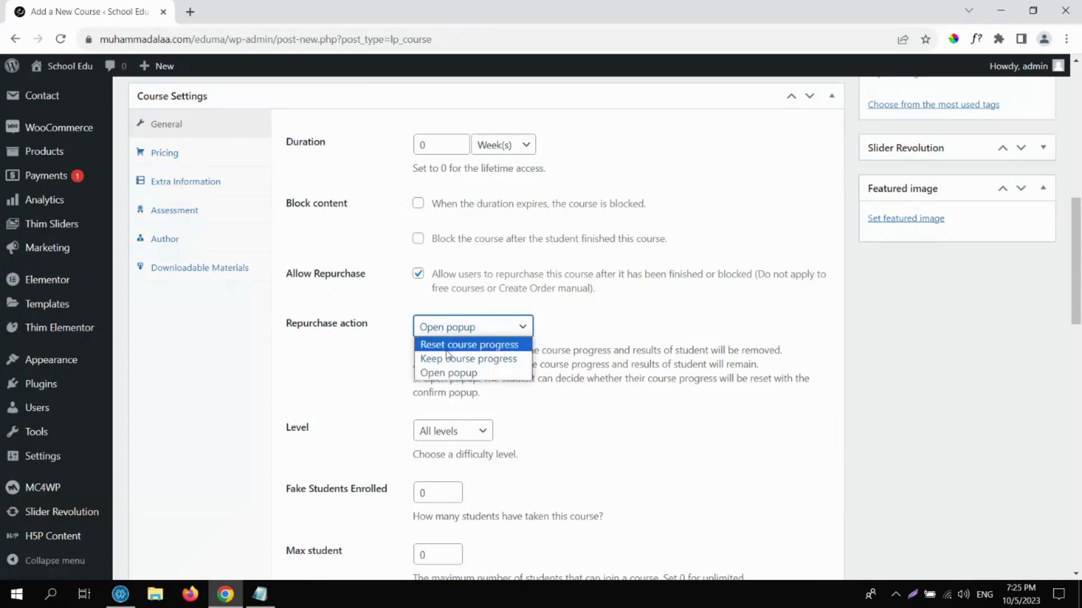
{"action": "left_click", "coordinate": [448, 354]}
{"action": "left_click", "coordinate": [449, 324]}
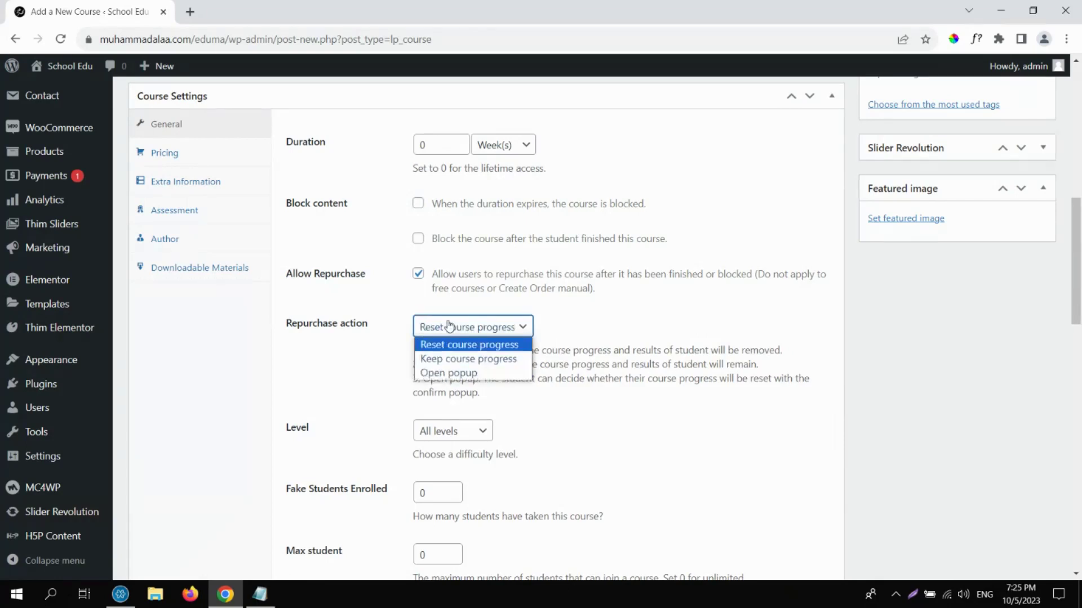
{"action": "left_click", "coordinate": [449, 346]}
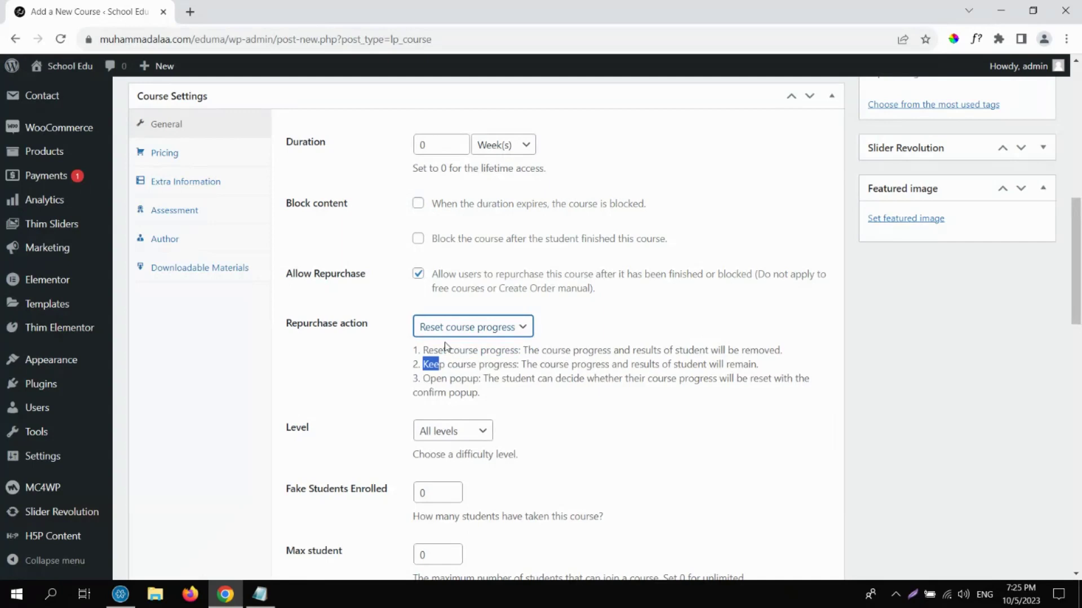
{"action": "left_click", "coordinate": [443, 321]}
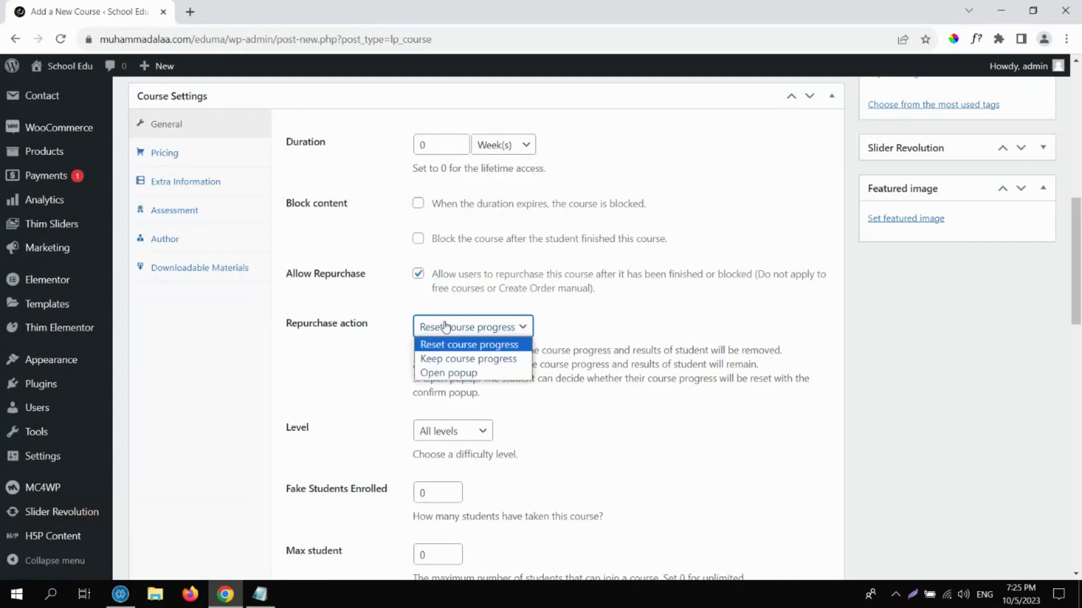
{"action": "left_click", "coordinate": [451, 358]}
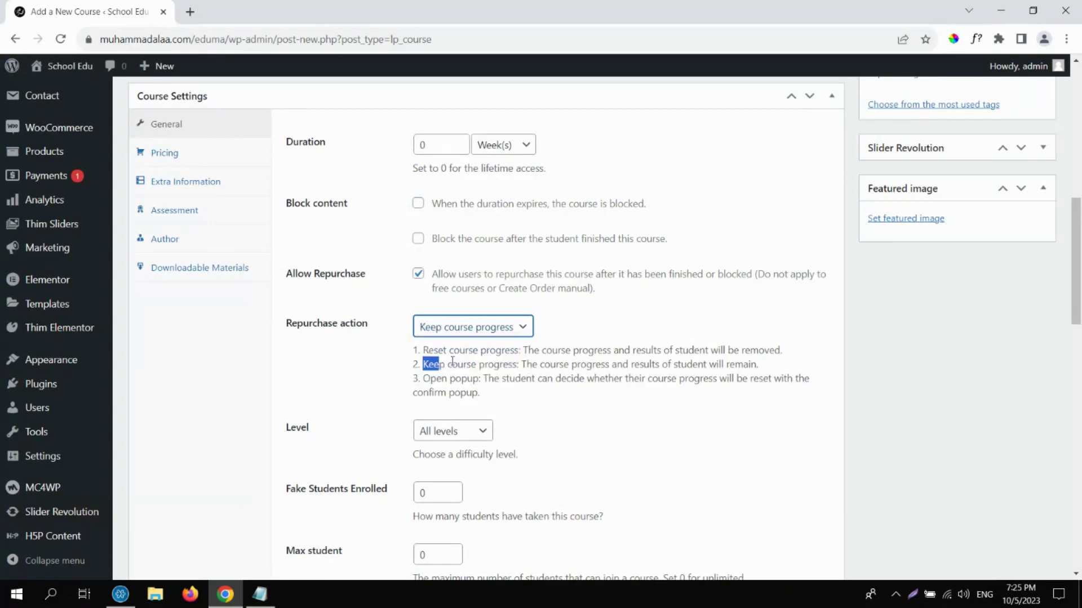
{"action": "left_click", "coordinate": [444, 333]}
{"action": "left_click", "coordinate": [453, 373]}
{"action": "left_click", "coordinate": [320, 374]}
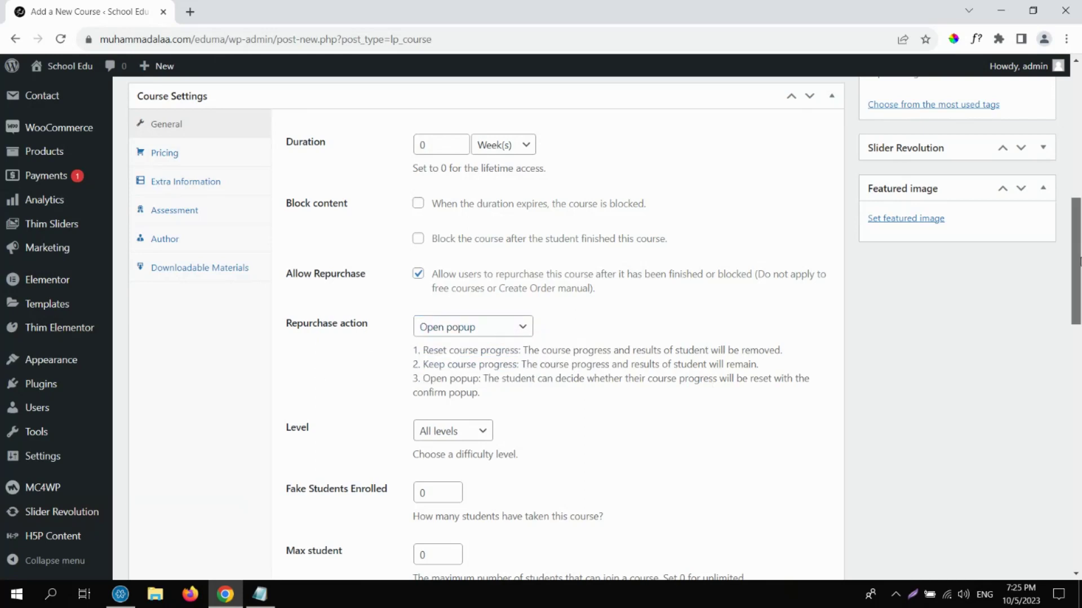
{"action": "left_click_drag", "start_coordinate": [1080, 261], "coordinate": [1080, 329]}
{"action": "left_click", "coordinate": [484, 163]}
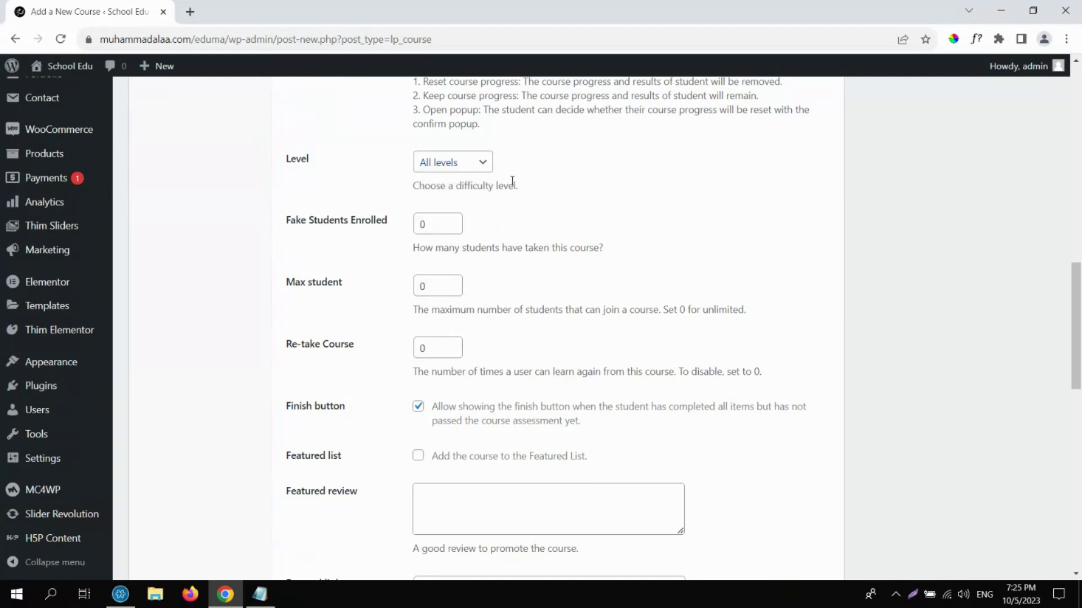
{"action": "left_click", "coordinate": [484, 164]}
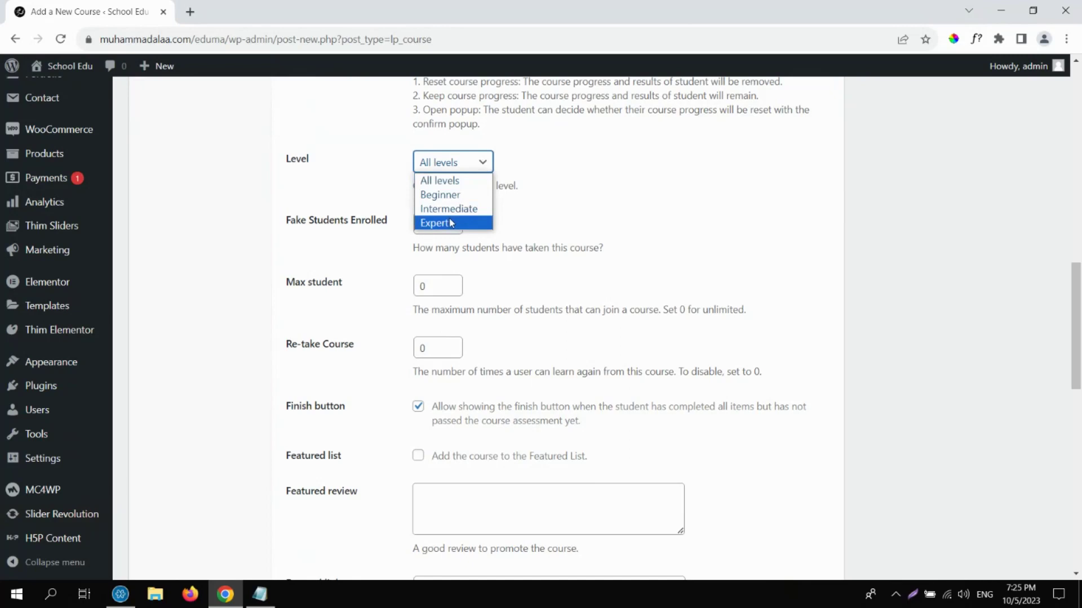
{"action": "left_click", "coordinate": [450, 223]}
{"action": "left_click", "coordinate": [480, 162]}
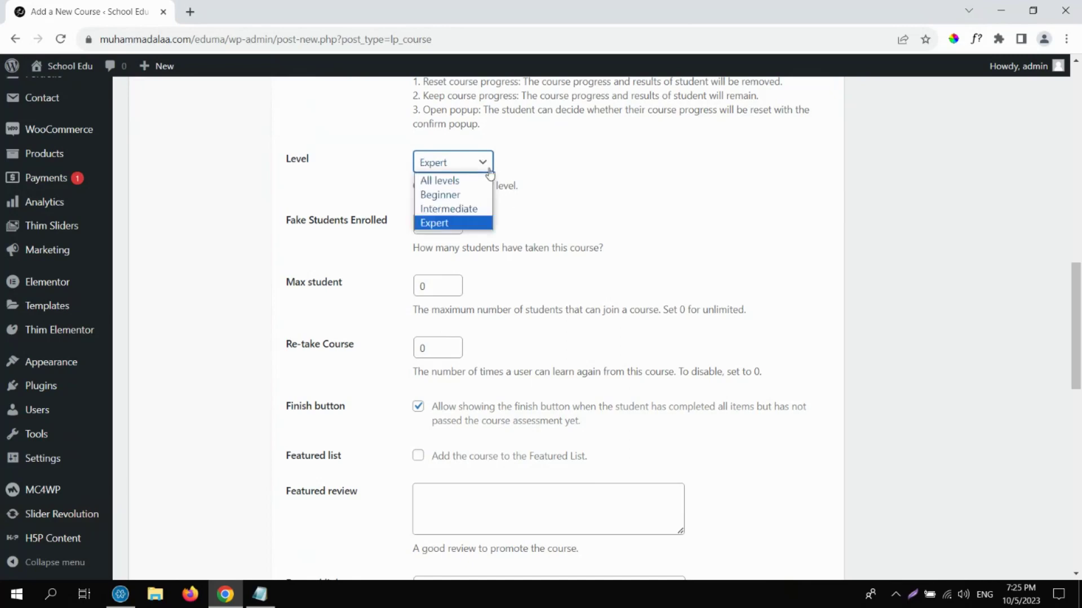
{"action": "left_click", "coordinate": [465, 209]}
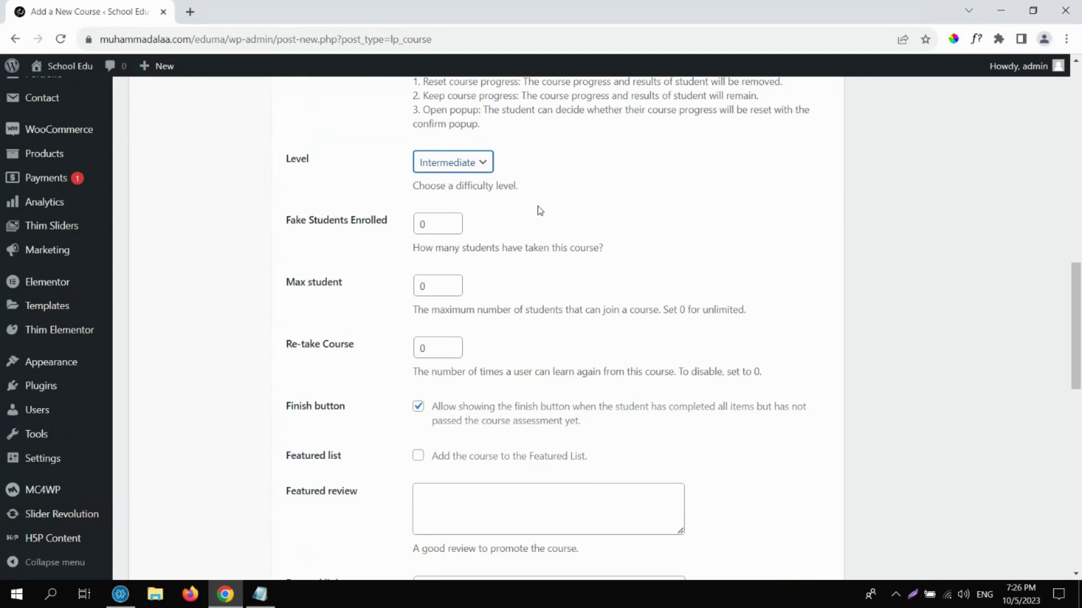
{"action": "left_click", "coordinate": [483, 163]}
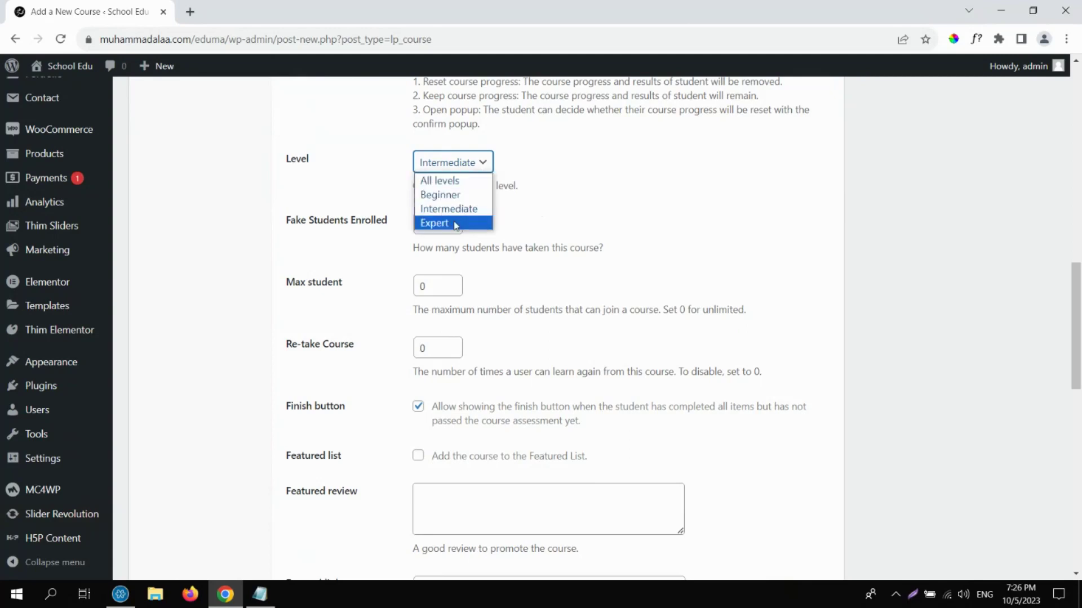
{"action": "left_click", "coordinate": [596, 191]}
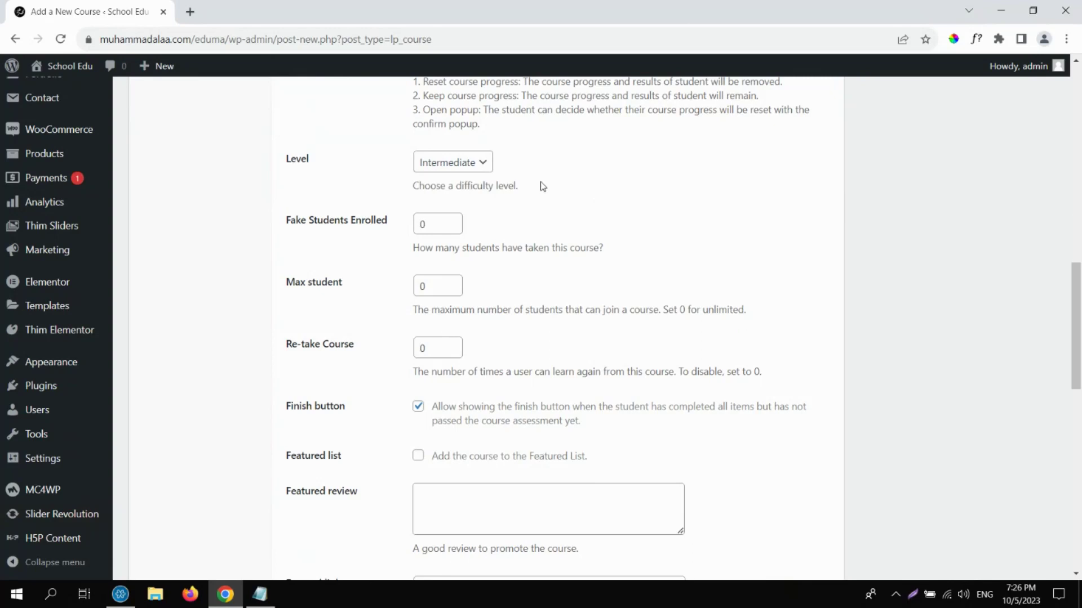
{"action": "left_click", "coordinate": [479, 165]}
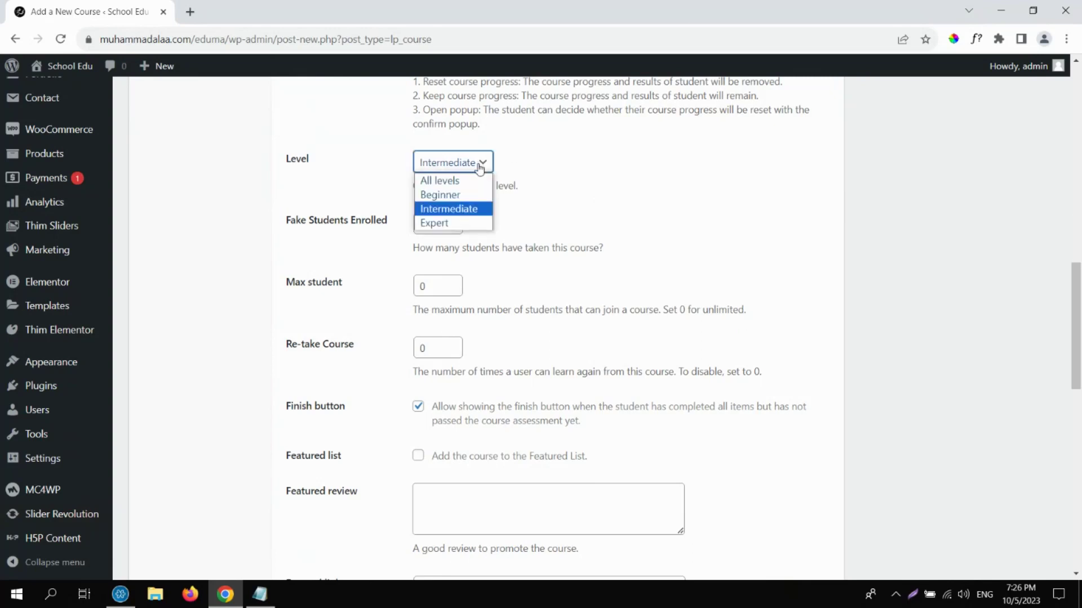
{"action": "left_click", "coordinate": [471, 181]}
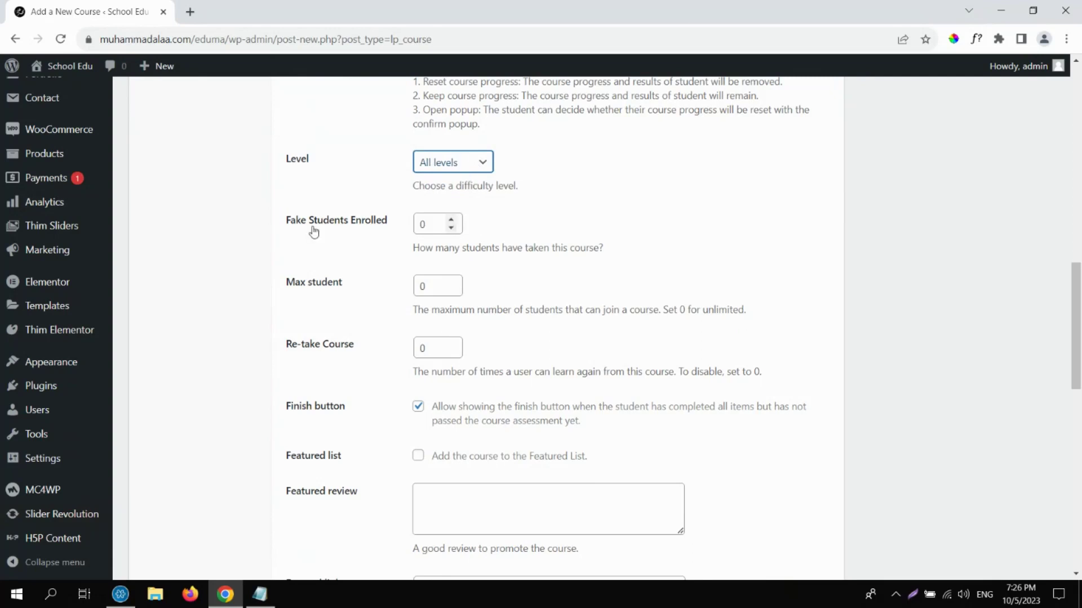
{"action": "left_click_drag", "start_coordinate": [285, 221], "coordinate": [394, 224]}
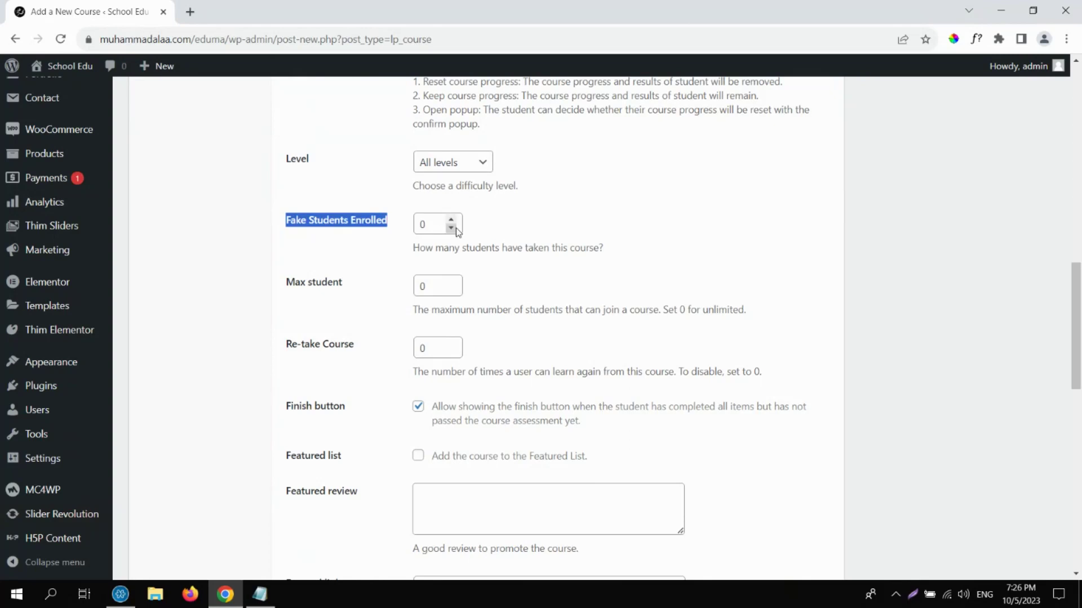
{"action": "mouse_move", "coordinate": [71, 67]}
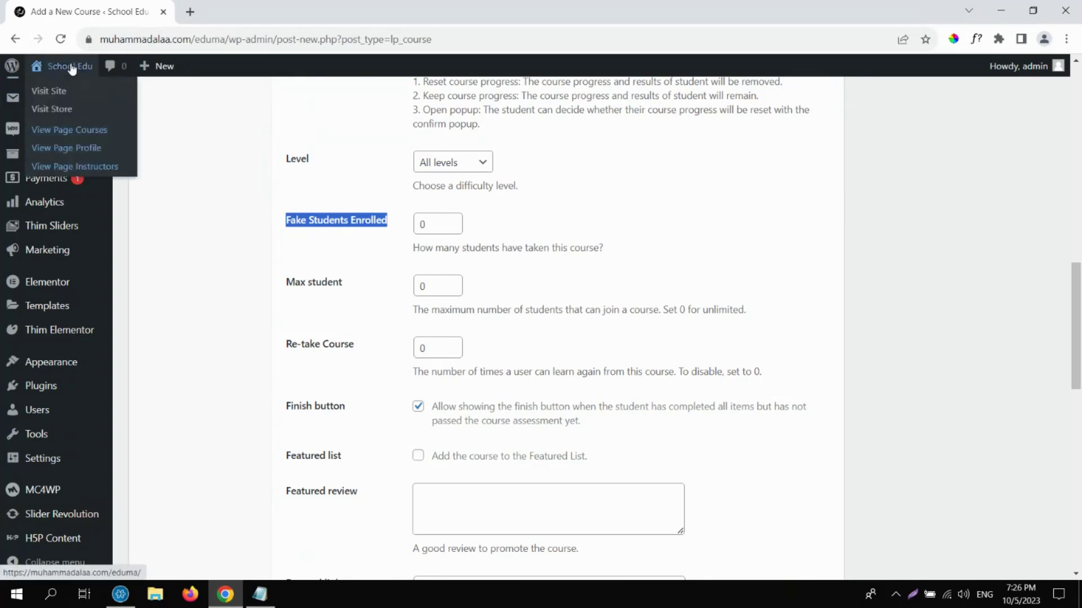
Browse the site's All Courses grid in a new tab, then return to the course form.
{"action": "middle_click", "coordinate": [72, 68]}
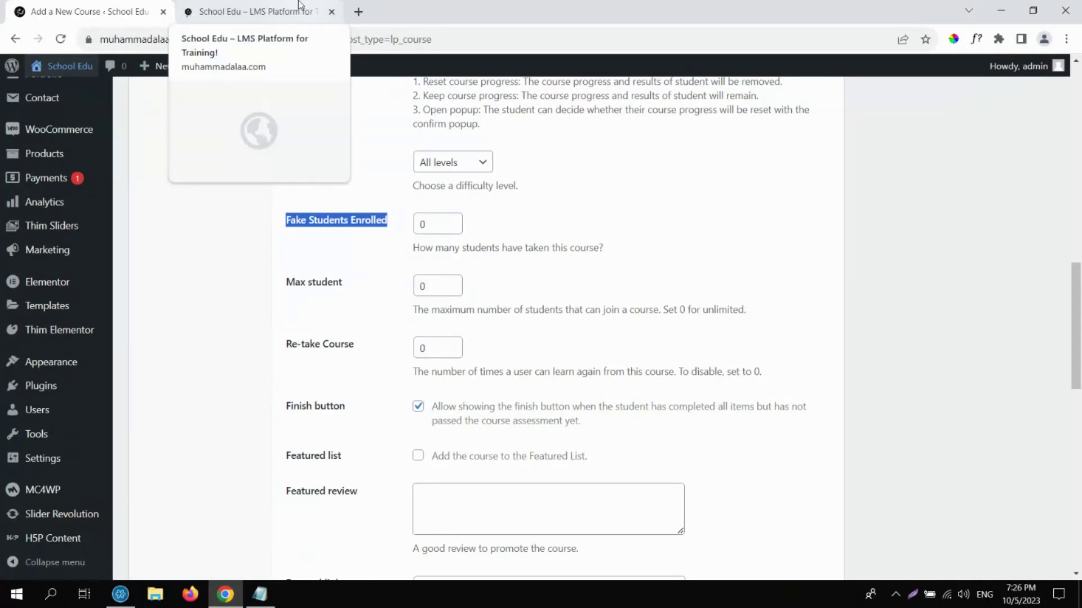
{"action": "left_click", "coordinate": [298, 4]}
{"action": "mouse_move", "coordinate": [568, 137]}
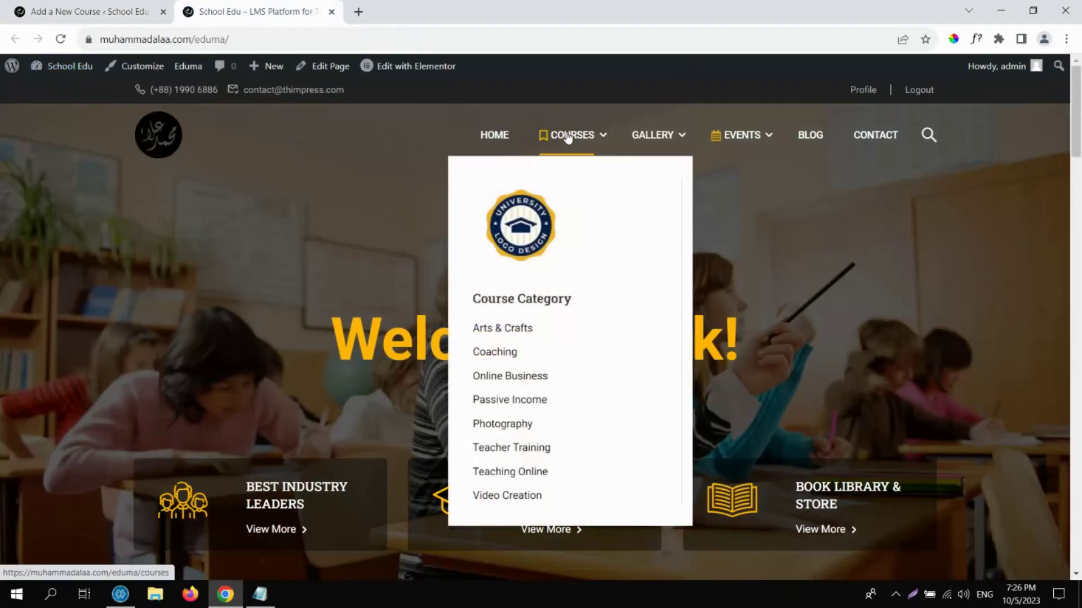
{"action": "left_click", "coordinate": [568, 137]}
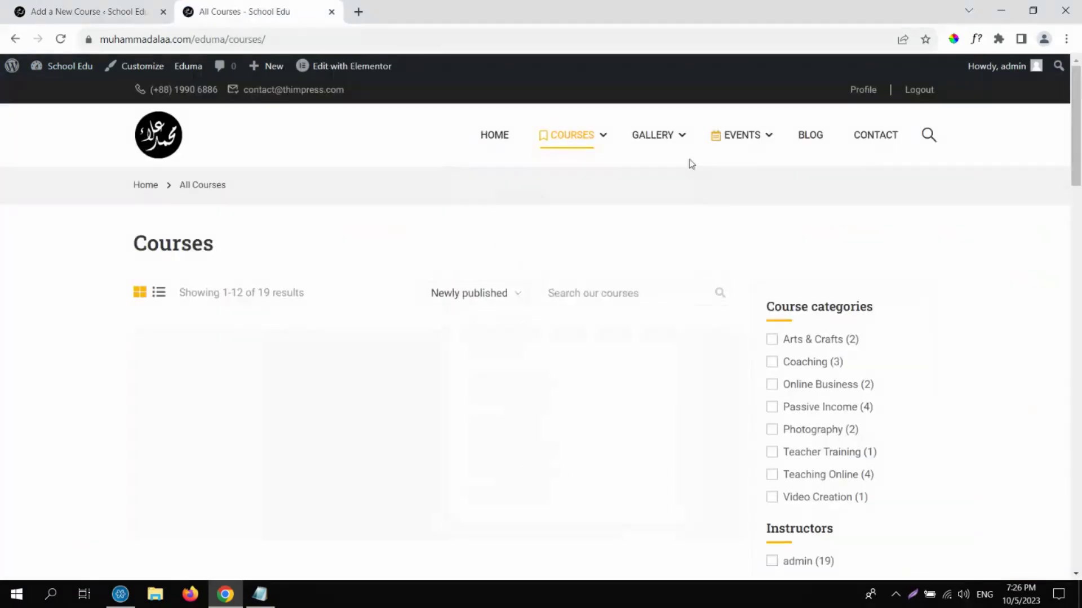
{"action": "scroll", "coordinate": [493, 515], "scroll_direction": "down", "scroll_amount": 4}
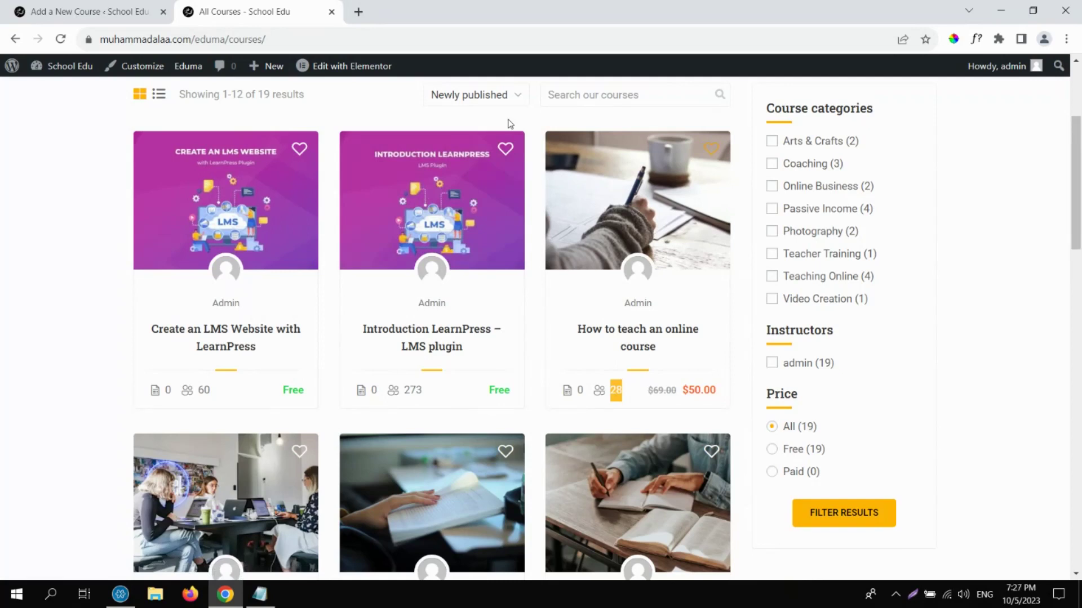
{"action": "left_click", "coordinate": [127, 7]}
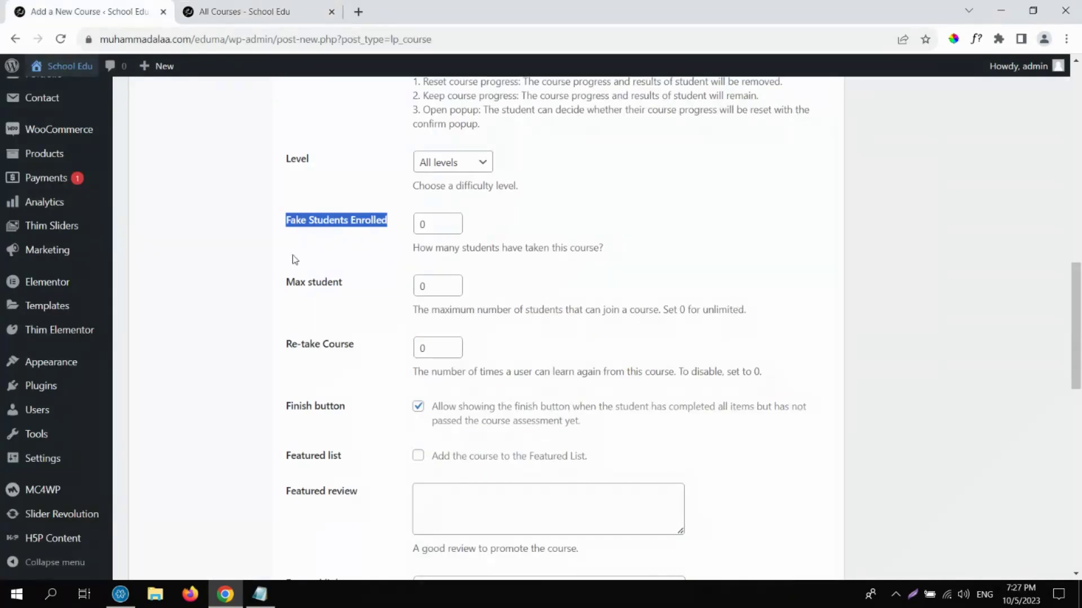
Enter 128 in Fake Students Enrolled, then point out the Max student field.
{"action": "left_click", "coordinate": [434, 224]}
{"action": "double_click", "coordinate": [420, 225]}
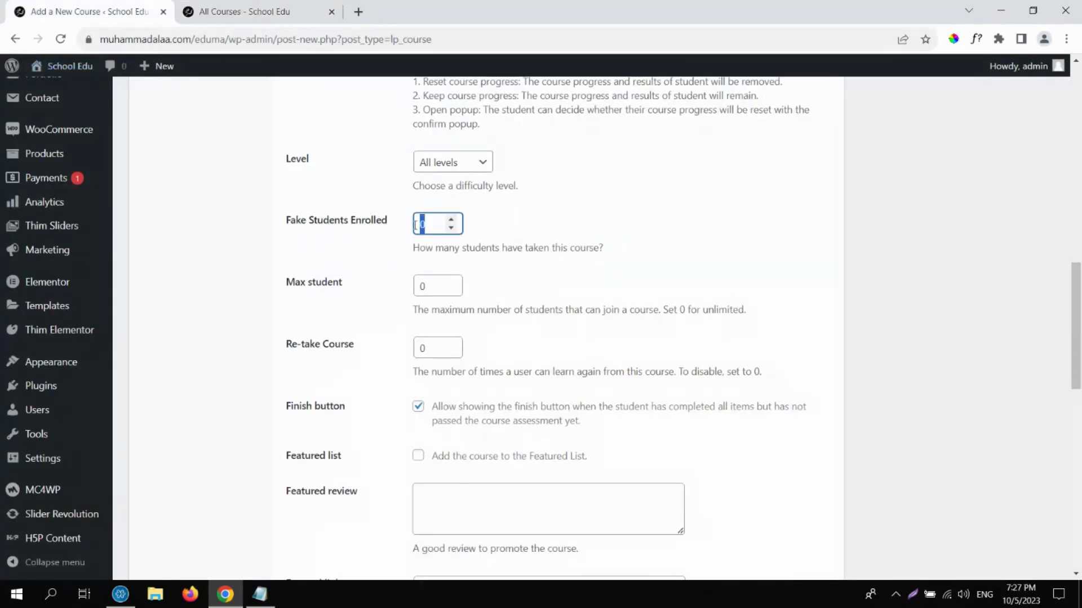
{"action": "type", "text": "128"}
{"action": "left_click", "coordinate": [367, 250]}
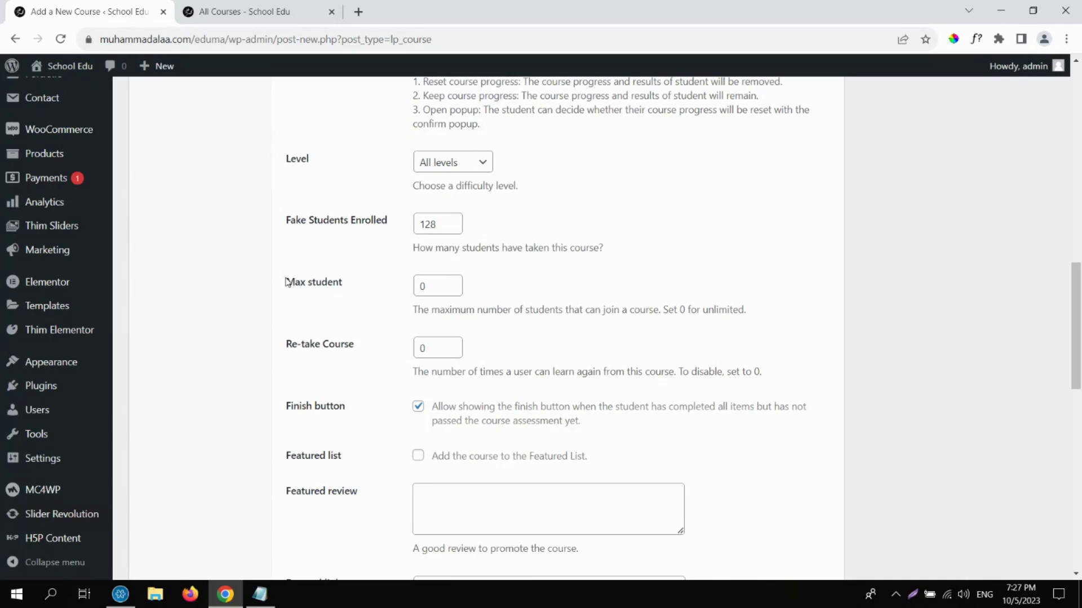
{"action": "left_click_drag", "start_coordinate": [287, 283], "coordinate": [345, 288]}
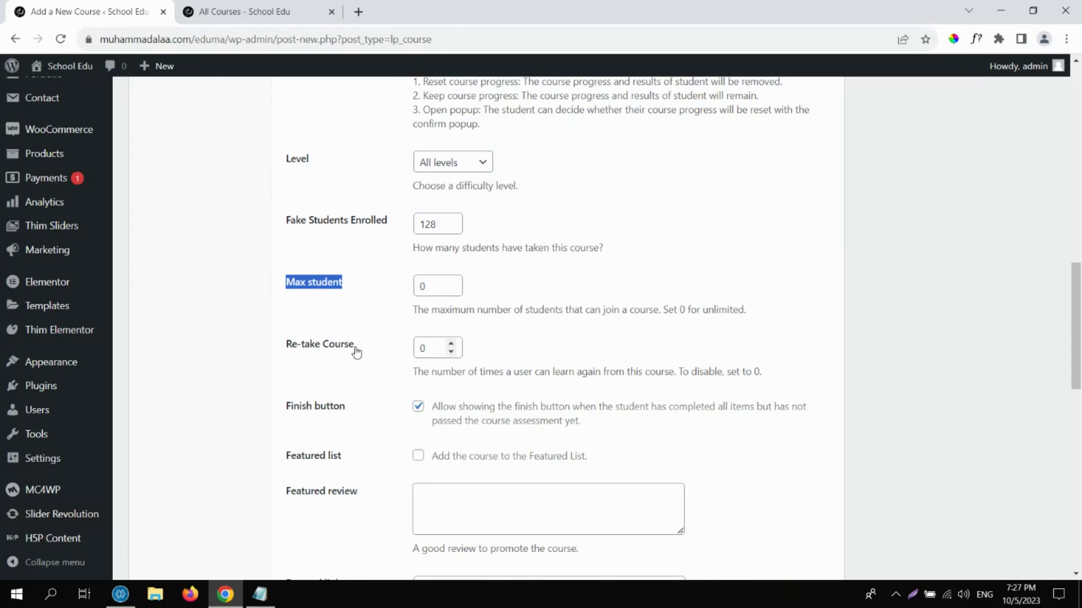
{"action": "left_click", "coordinate": [696, 268]}
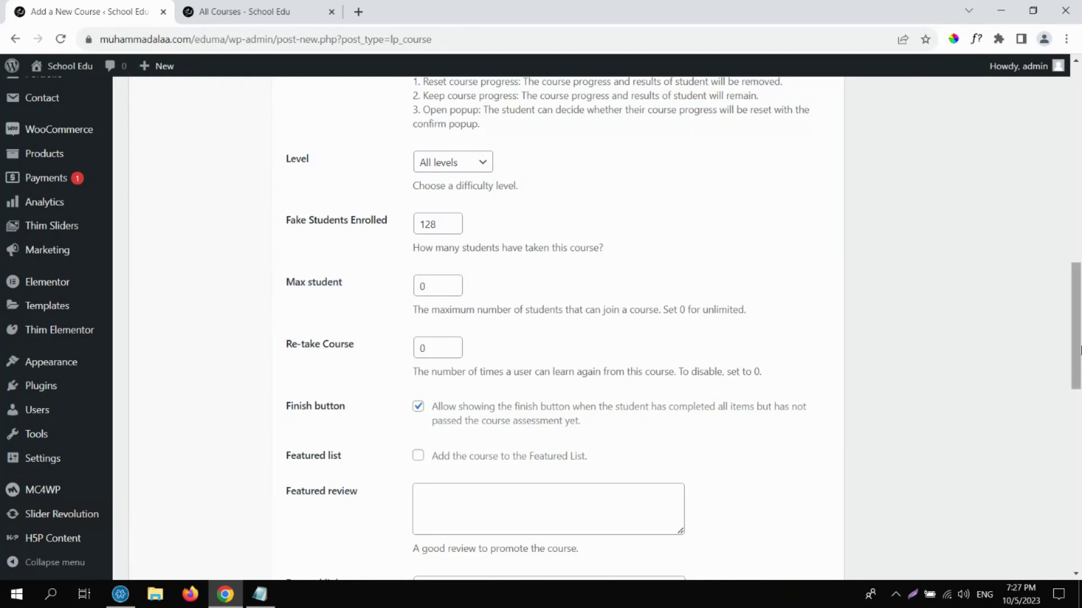
{"action": "scroll", "coordinate": [1080, 343], "scroll_direction": "up", "scroll_amount": 4}
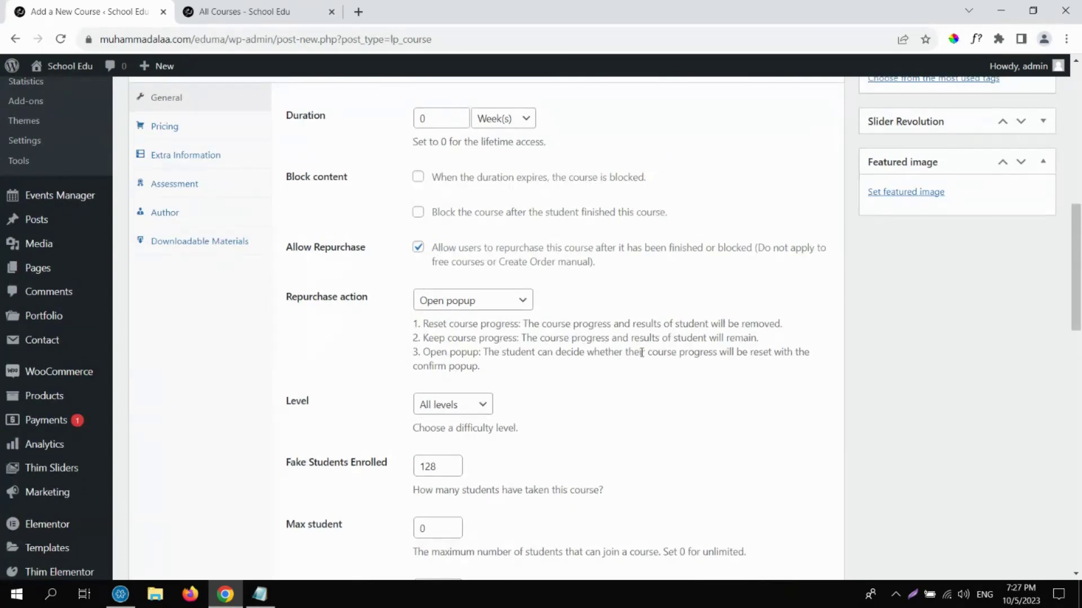
{"action": "scroll", "coordinate": [1080, 348], "scroll_direction": "down", "scroll_amount": 5}
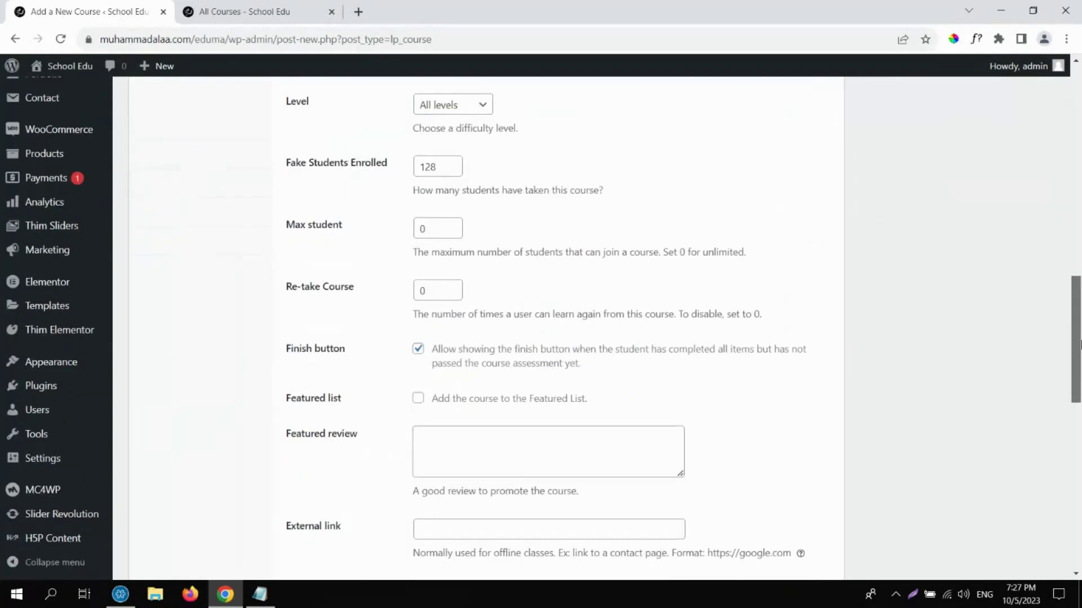
{"action": "left_click_drag", "start_coordinate": [440, 267], "coordinate": [410, 265]}
{"action": "left_click", "coordinate": [389, 292]}
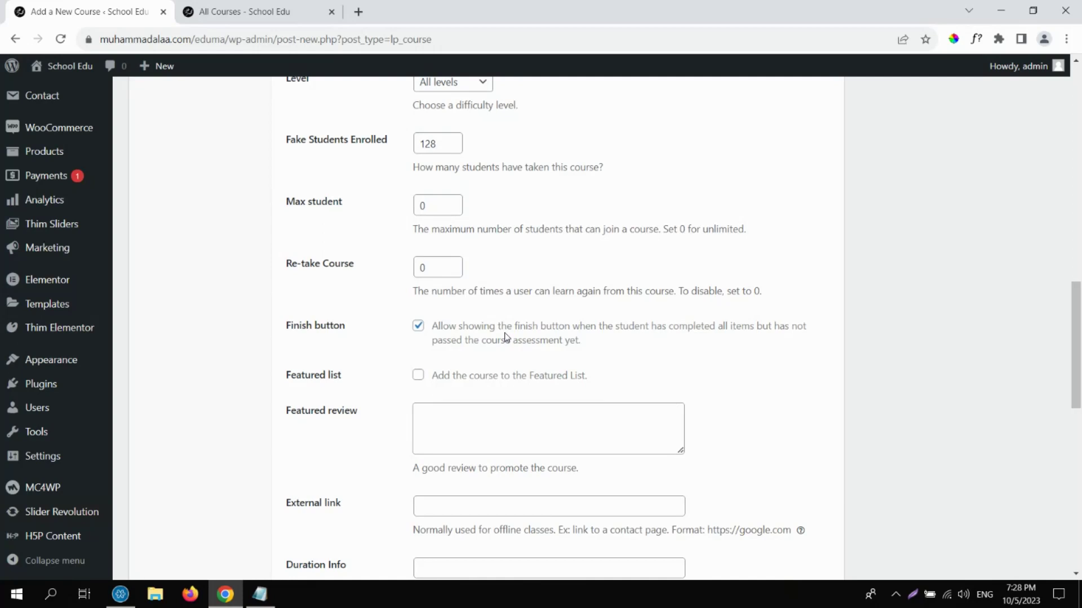
Re-enable the Finish button option, check Featured list, and place the cursor in Featured review.
{"action": "left_click", "coordinate": [419, 328]}
{"action": "left_click", "coordinate": [418, 327]}
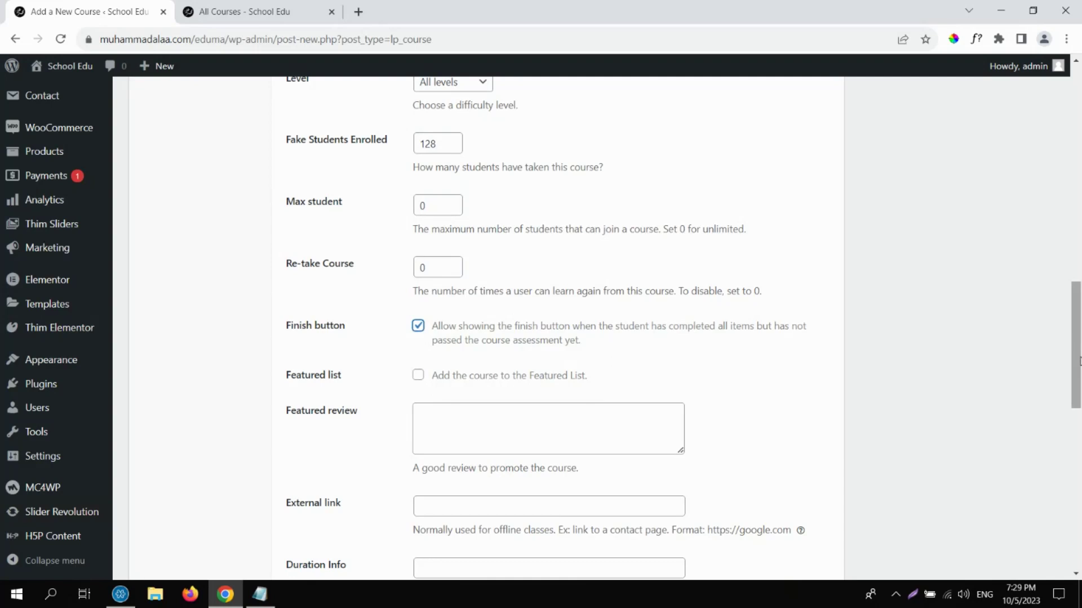
{"action": "left_click_drag", "start_coordinate": [1079, 361], "coordinate": [1079, 408]}
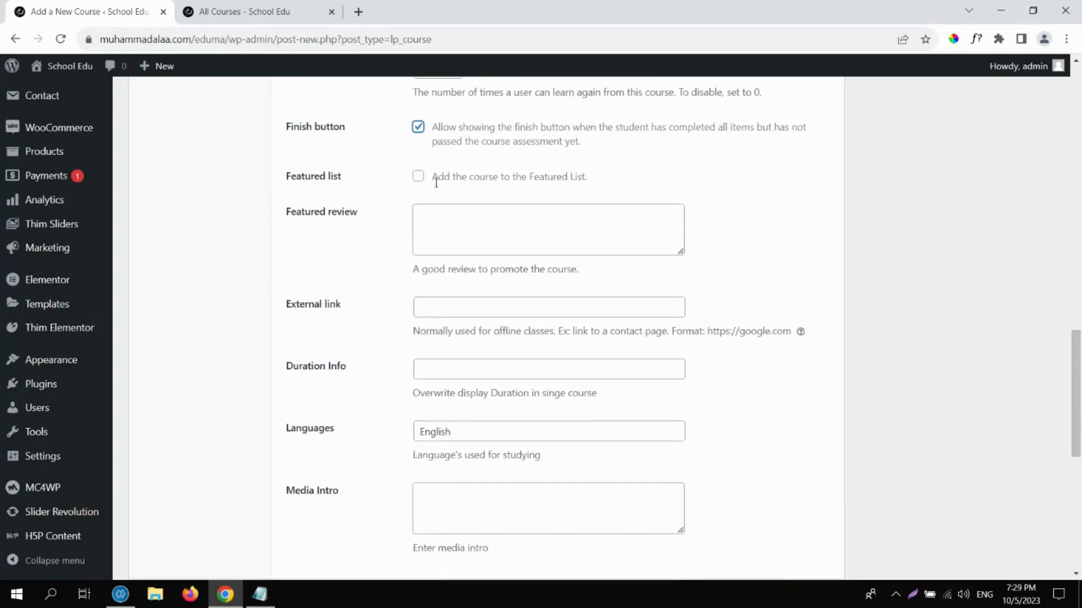
{"action": "left_click", "coordinate": [417, 178]}
{"action": "left_click", "coordinate": [417, 178]}
{"action": "left_click_drag", "start_coordinate": [1075, 370], "coordinate": [1077, 330]}
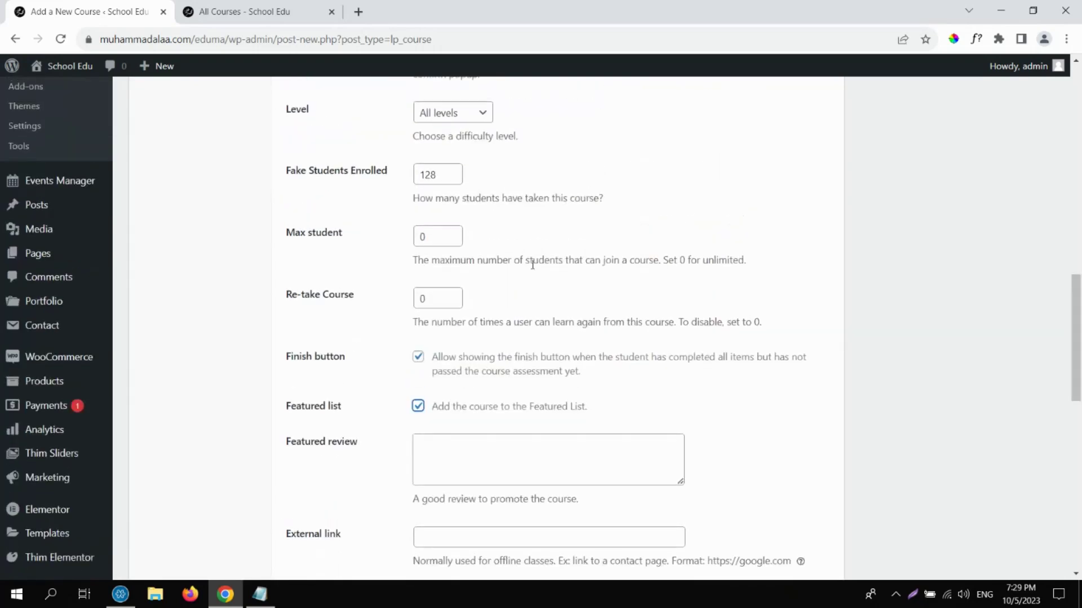
{"action": "left_click", "coordinate": [435, 173]}
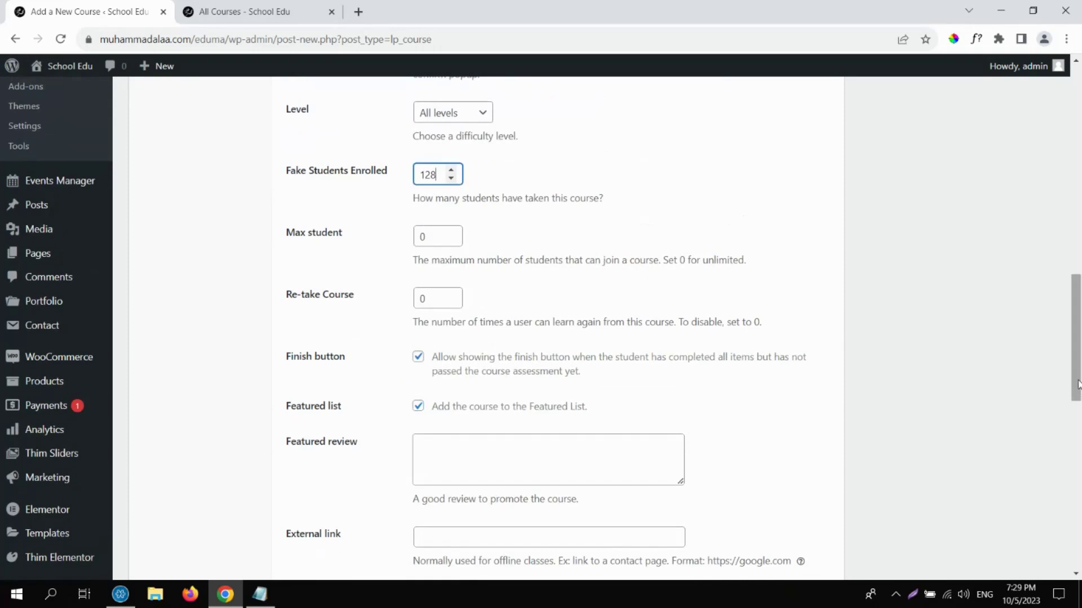
{"action": "left_click_drag", "start_coordinate": [1074, 338], "coordinate": [1074, 376]}
{"action": "left_click", "coordinate": [591, 285]}
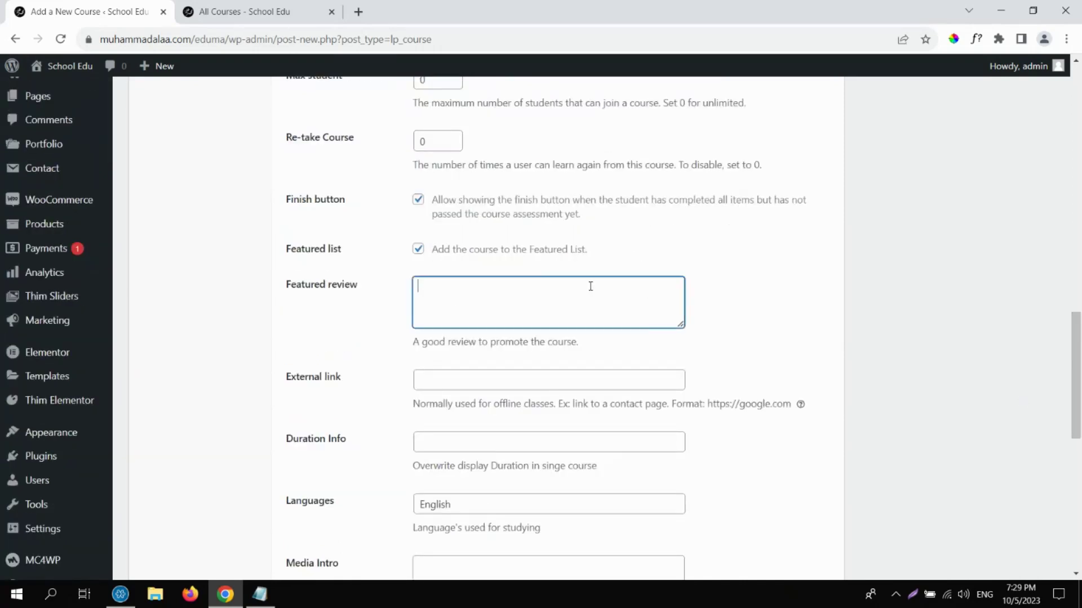
Enter 'Excellent Course!' as the course's featured review.
{"action": "type", "text": "Exceleent"}
{"action": "key", "text": "BackSpace"}
{"action": "key", "text": "BackSpace"}
{"action": "key", "text": "BackSpace"}
{"action": "key", "text": "BackSpace"}
{"action": "key", "text": "BackSpace"}
{"action": "type", "text": "lent Course!"}
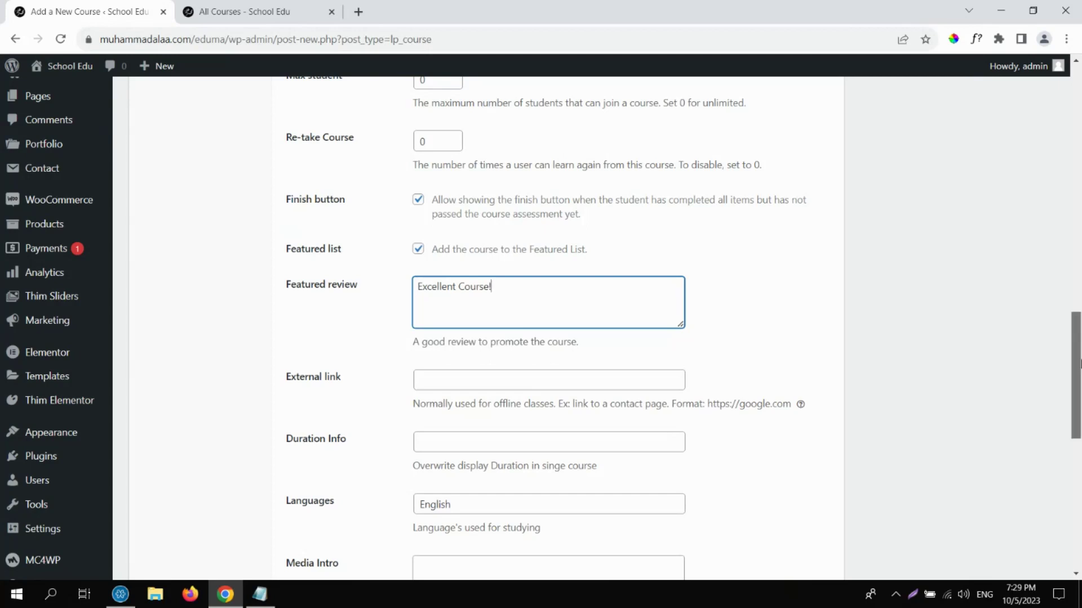
{"action": "left_click_drag", "start_coordinate": [1079, 364], "coordinate": [1079, 405]}
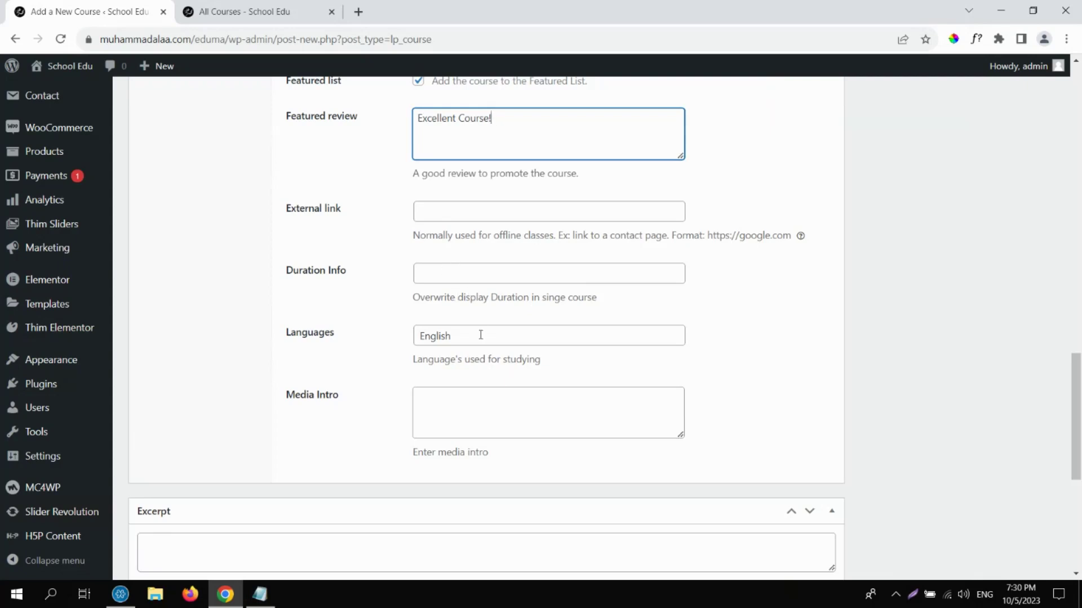
Go through the Duration Info and Languages fields, with English as the language.
{"action": "left_click", "coordinate": [486, 274]}
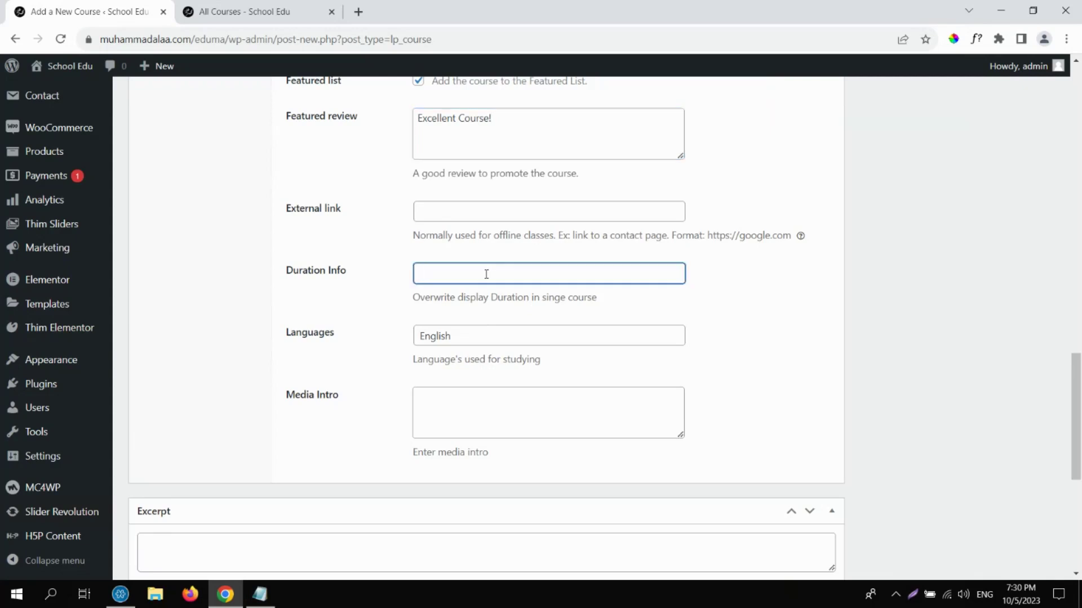
{"action": "left_click", "coordinate": [526, 336]}
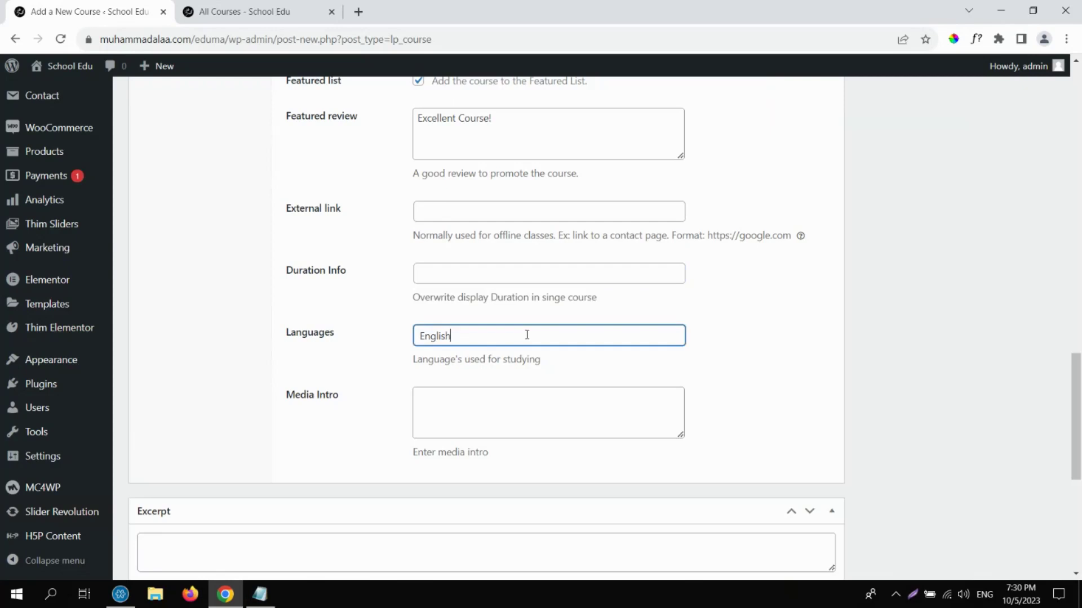
{"action": "left_click", "coordinate": [458, 413]}
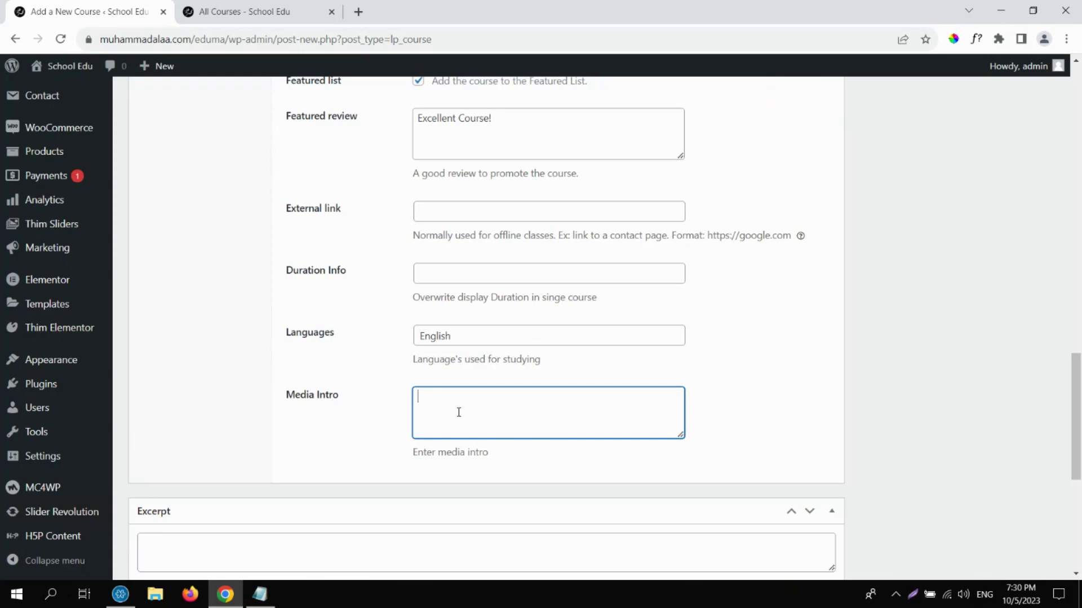
In a new tab, go to the YouTube channel and open its newest video.
{"action": "left_click", "coordinate": [358, 11]}
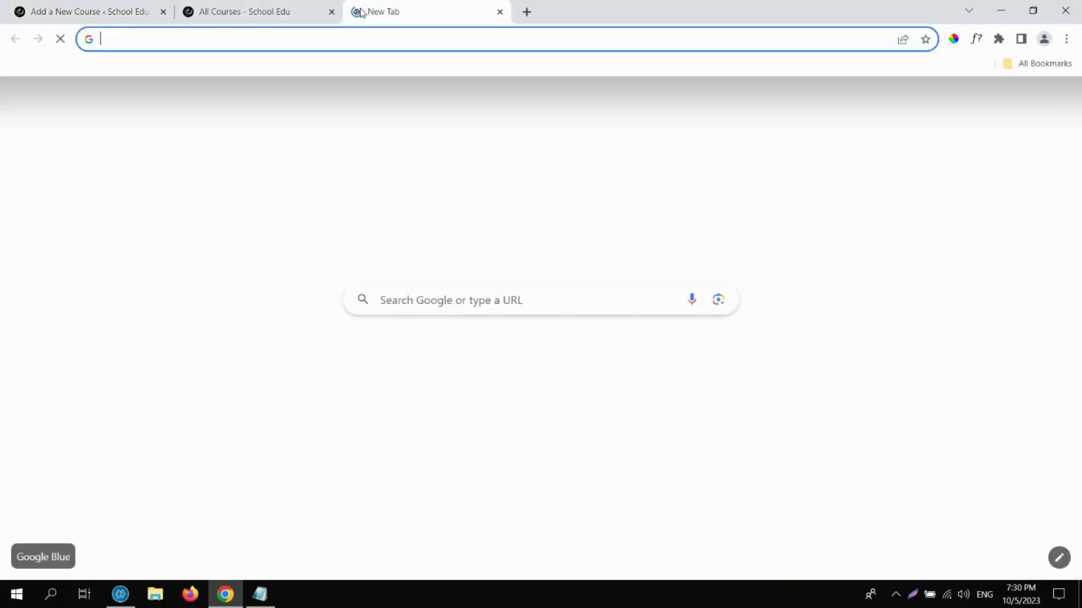
{"action": "type", "text": "youtube.com/@muhammadalaa"}
{"action": "key", "text": "Return"}
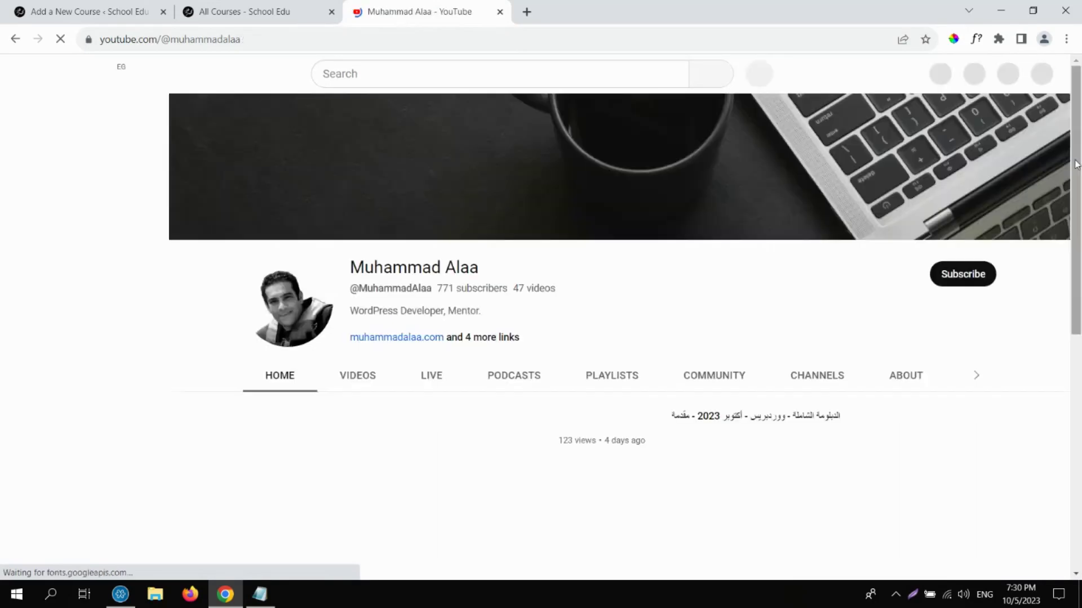
{"action": "left_click_drag", "start_coordinate": [1078, 164], "coordinate": [1077, 222]}
{"action": "scroll", "coordinate": [293, 389], "scroll_direction": "down", "scroll_amount": 1}
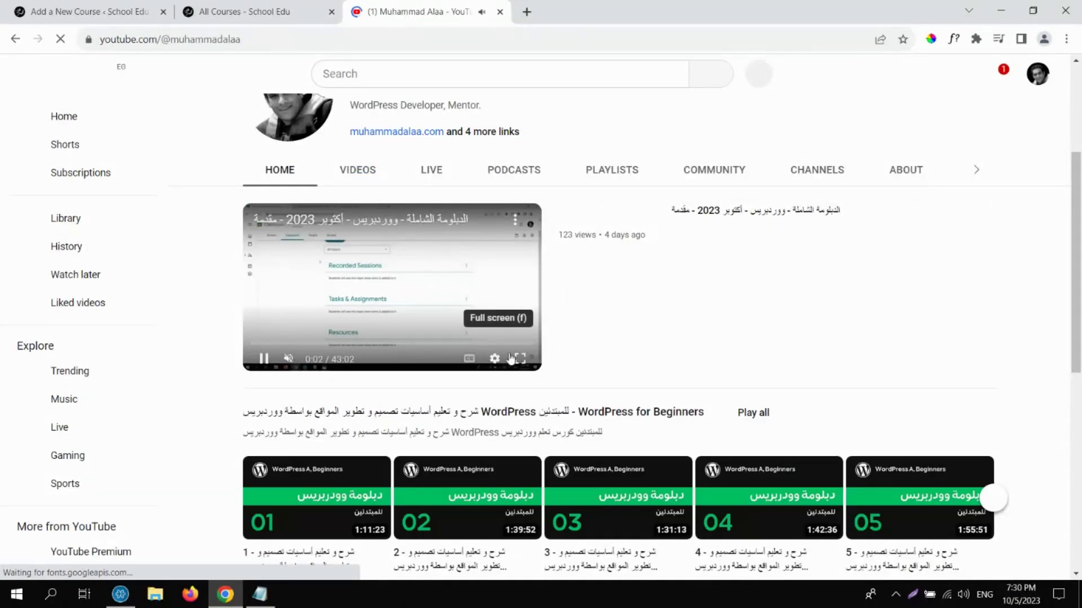
{"action": "left_click", "coordinate": [517, 225]}
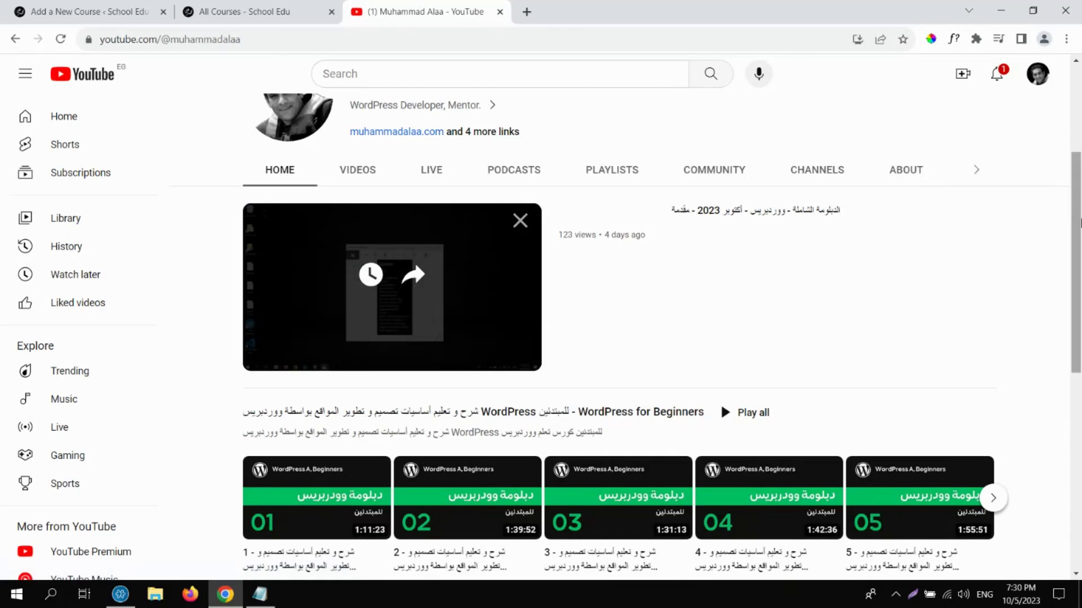
{"action": "scroll", "coordinate": [1079, 222], "scroll_direction": "up", "scroll_amount": 2}
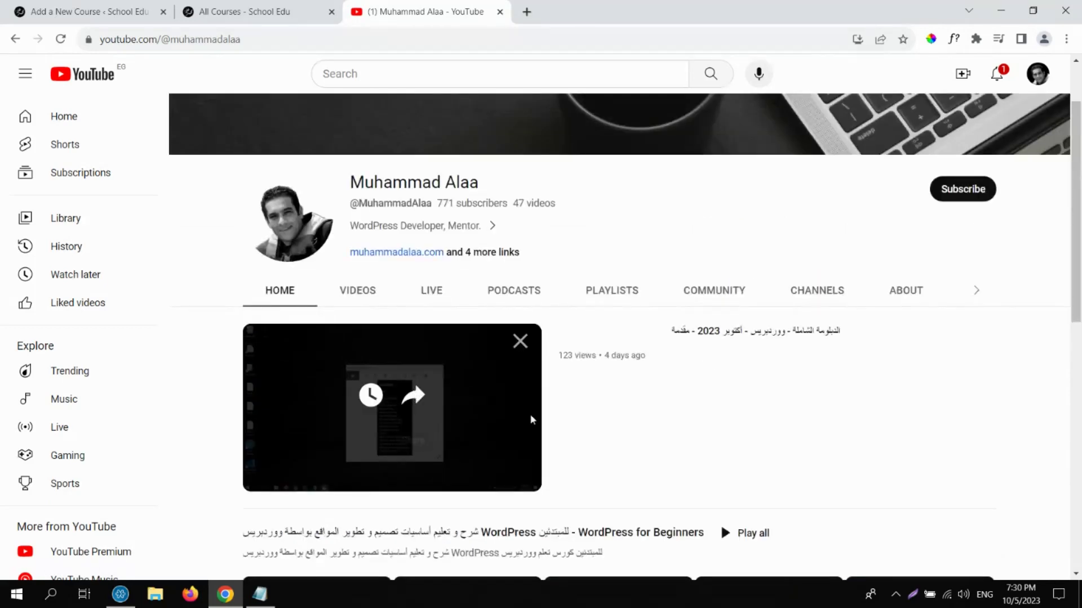
{"action": "left_click", "coordinate": [519, 341]}
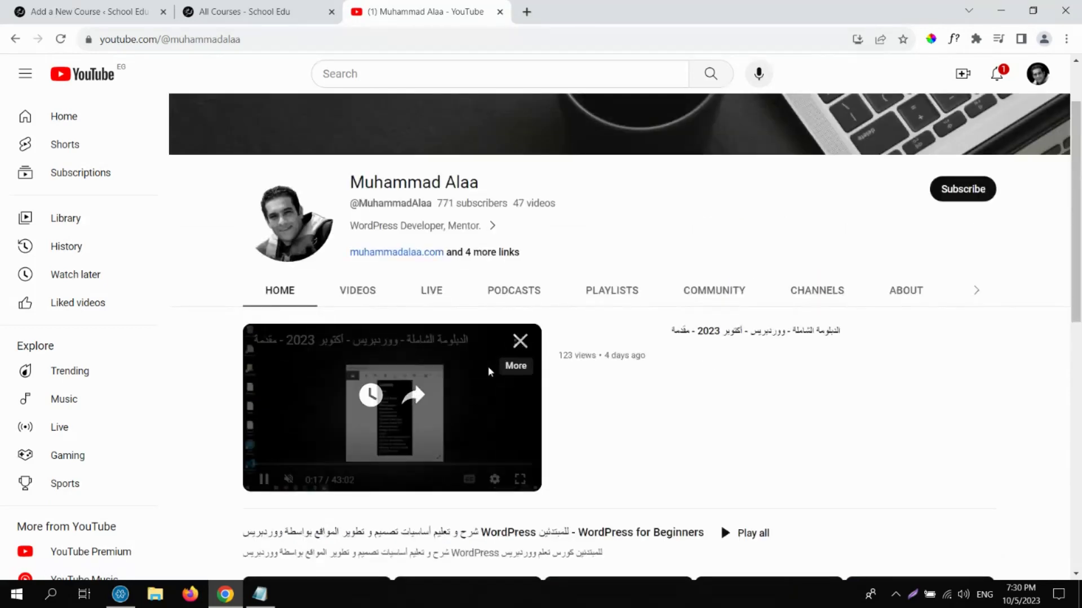
{"action": "left_click", "coordinate": [393, 429]}
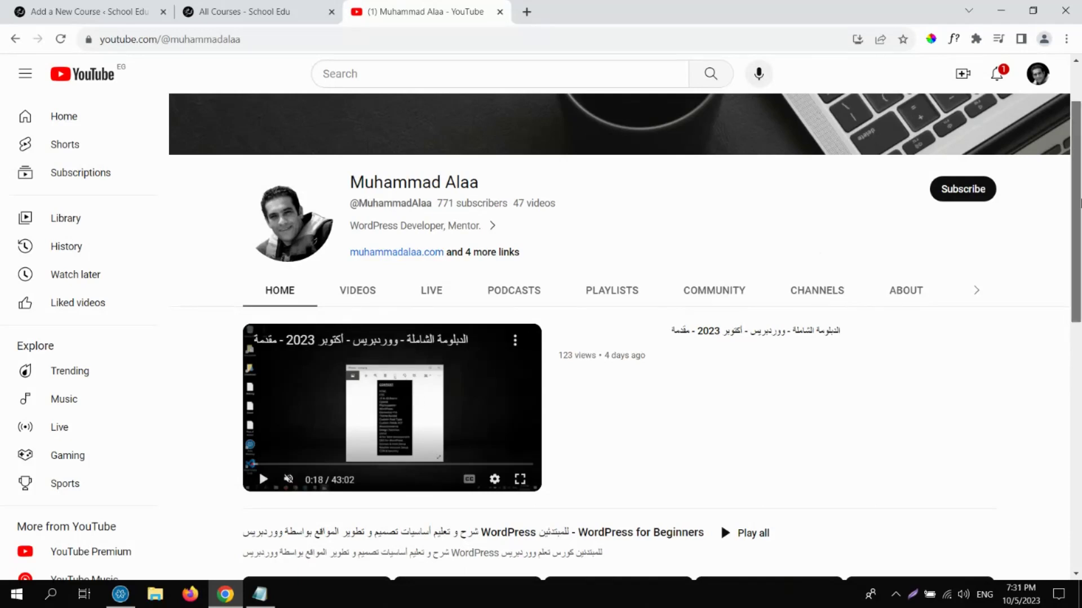
{"action": "left_click_drag", "start_coordinate": [1080, 203], "coordinate": [1080, 367]}
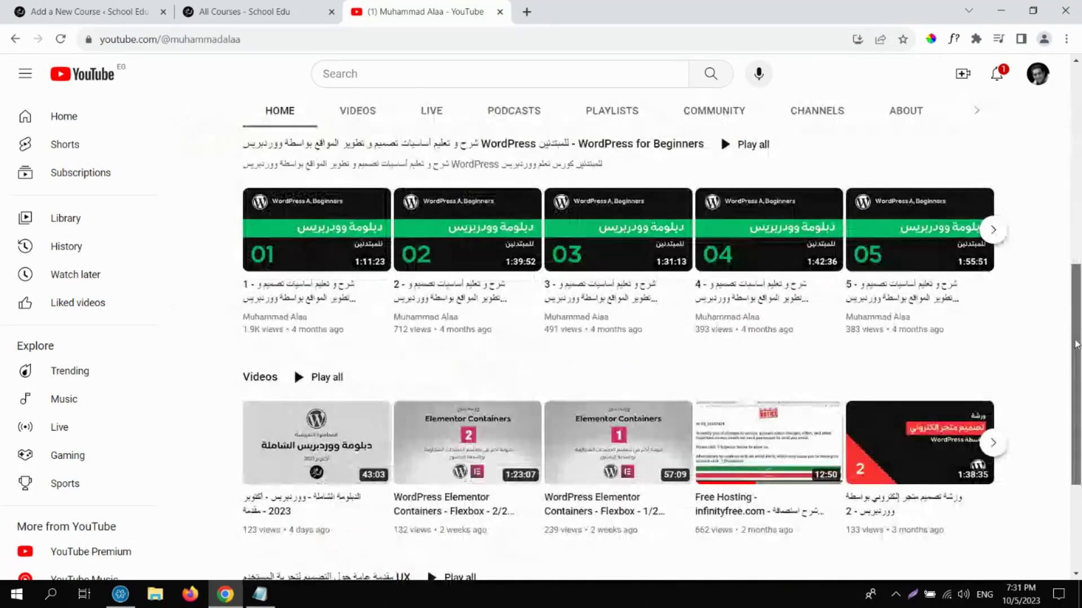
{"action": "left_click", "coordinate": [294, 441]}
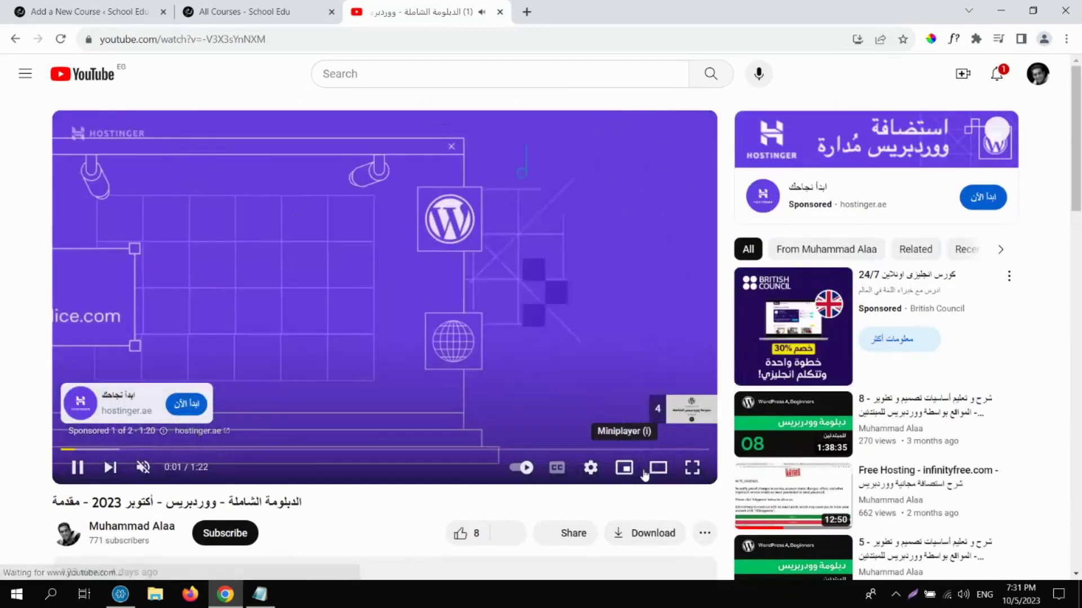
Copy the video's share link and paste it into the course's Media Intro.
{"action": "left_click", "coordinate": [566, 534]}
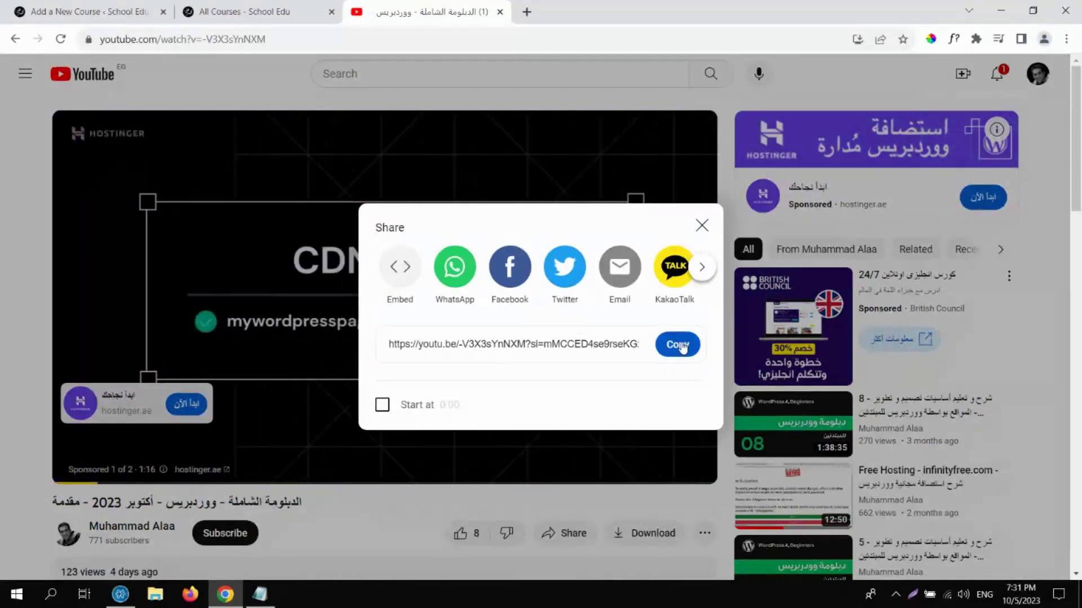
{"action": "left_click", "coordinate": [679, 345]}
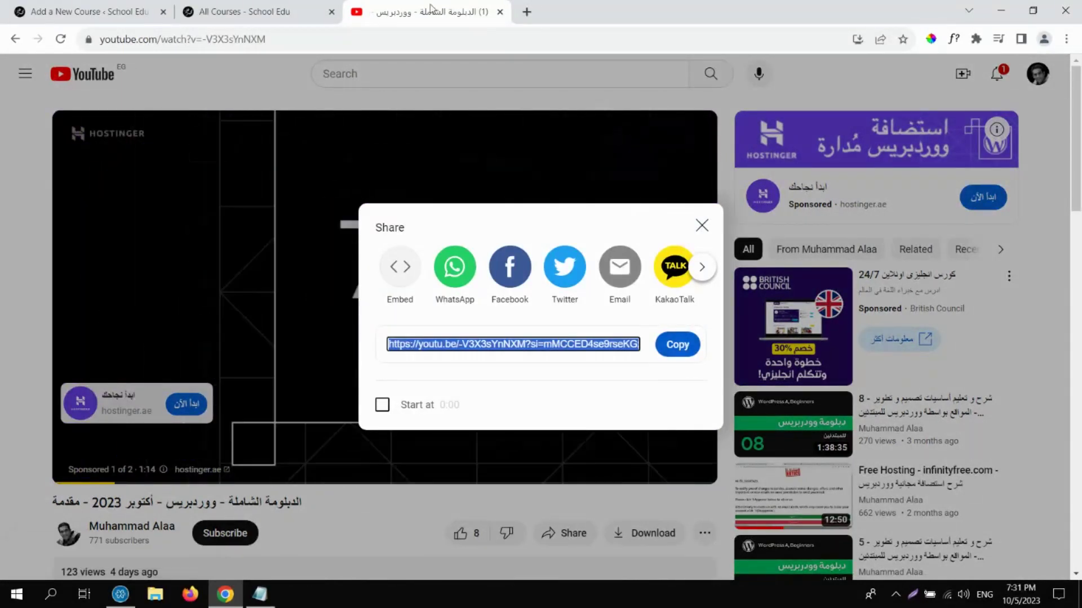
{"action": "left_click", "coordinate": [242, 11]}
{"action": "key", "text": "ctrl+shift+Tab"}
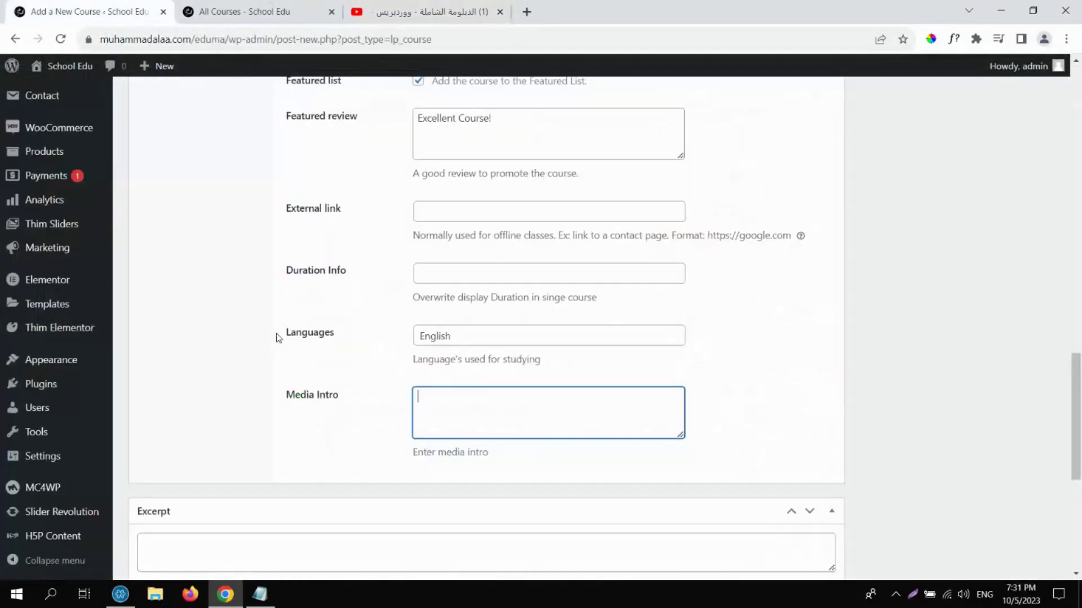
{"action": "key", "text": "ctrl+v"}
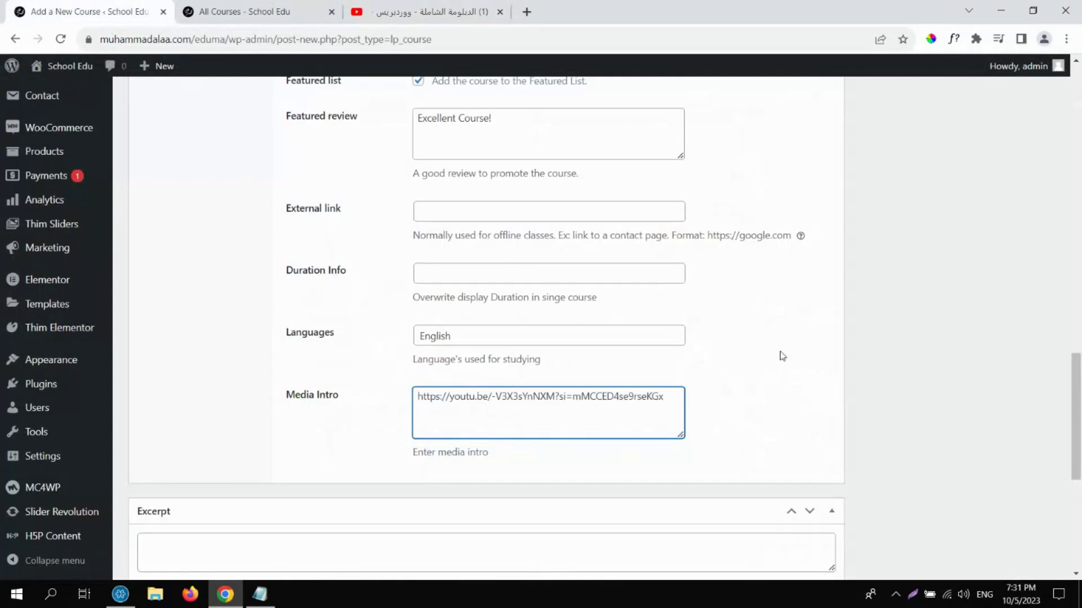
{"action": "left_click_drag", "start_coordinate": [1080, 450], "coordinate": [1031, 280]}
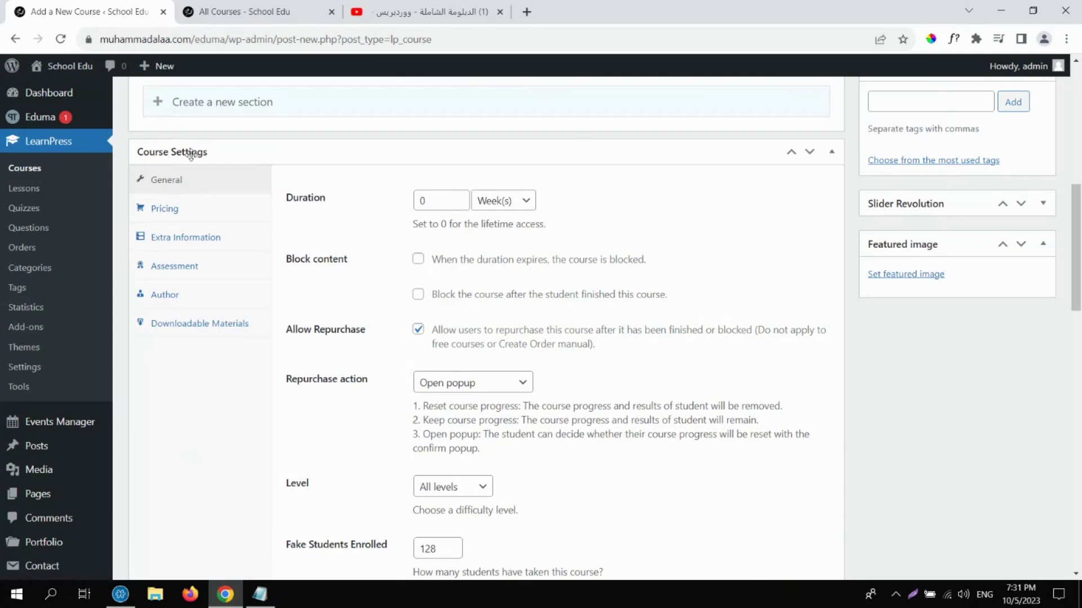
In Pricing, change the regular price from 0 to 50 USD.
{"action": "left_click", "coordinate": [186, 219]}
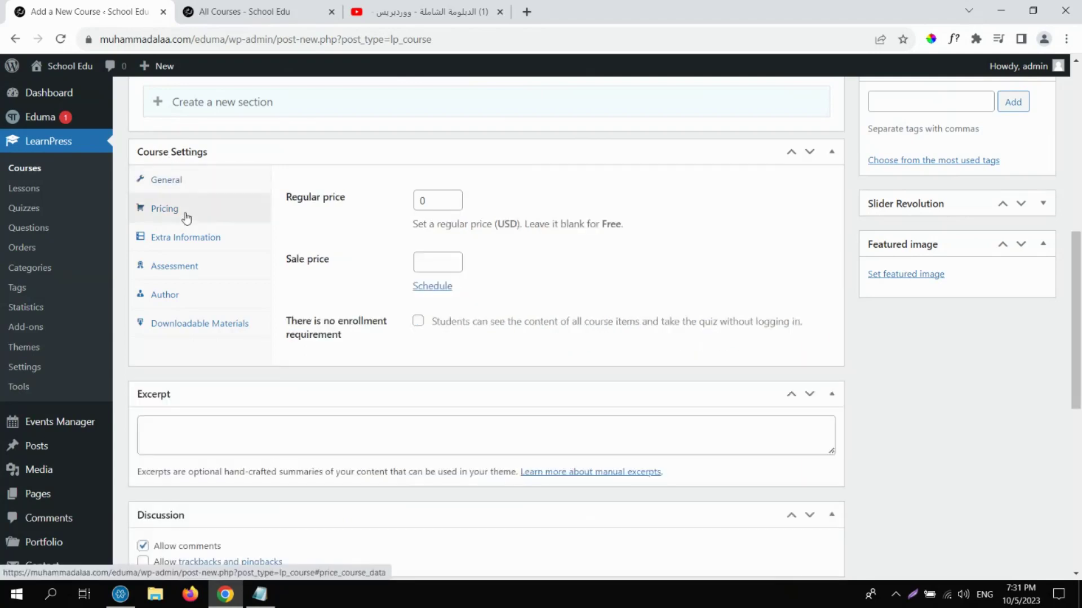
{"action": "double_click", "coordinate": [422, 201]}
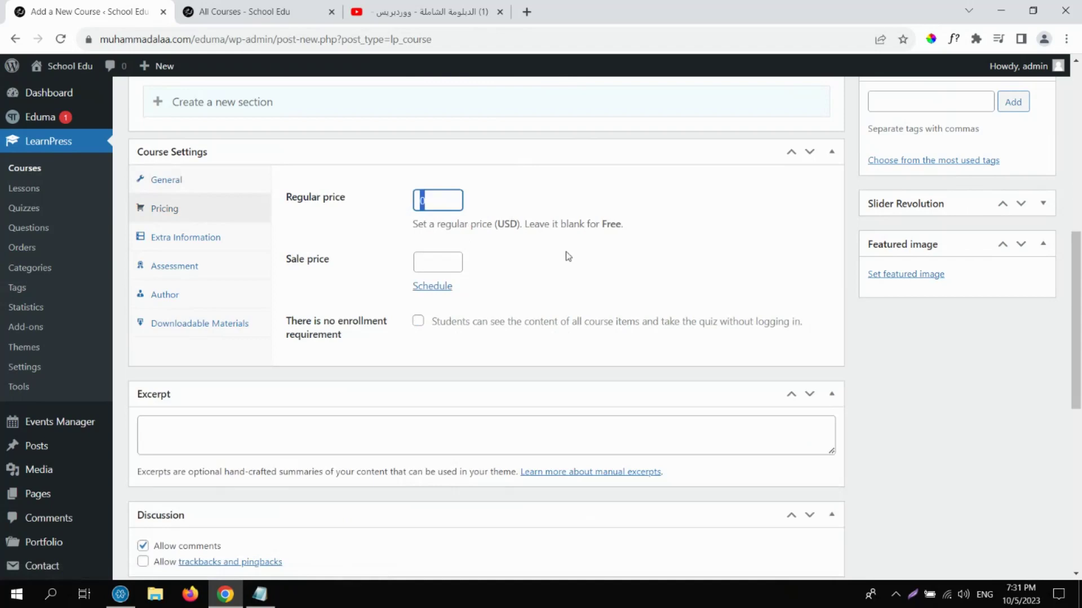
{"action": "key", "text": "BackSpace"}
{"action": "type", "text": "50"}
{"action": "left_click_drag", "start_coordinate": [518, 223], "coordinate": [501, 224]}
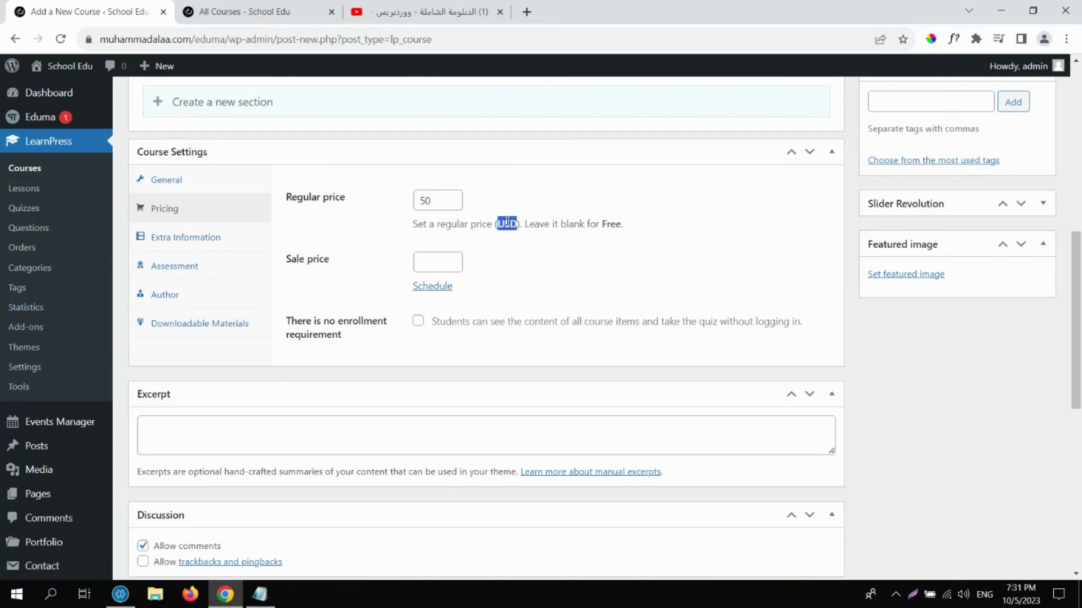
Enter 35 as the course's sale price.
{"action": "left_click", "coordinate": [437, 263]}
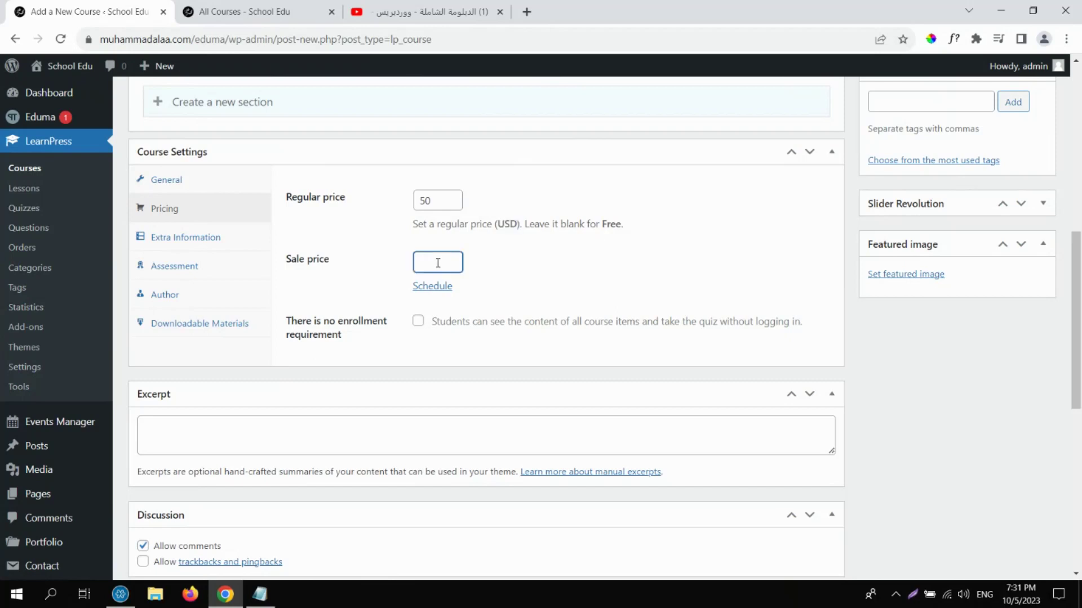
{"action": "left_click", "coordinate": [440, 200]}
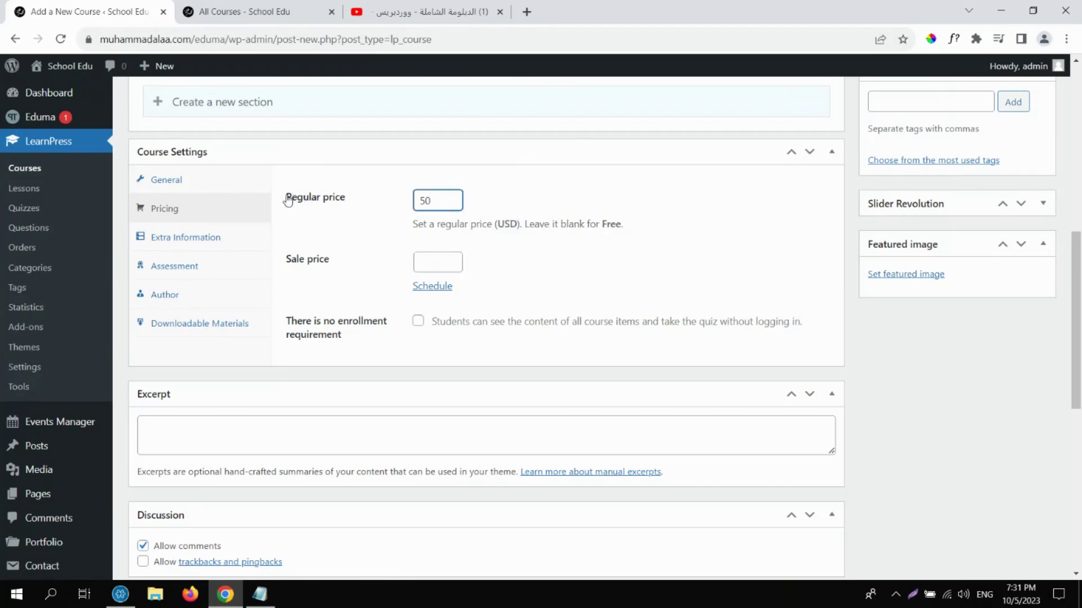
{"action": "double_click", "coordinate": [303, 197]}
{"action": "left_click", "coordinate": [505, 250]}
{"action": "left_click", "coordinate": [421, 260]}
{"action": "left_click", "coordinate": [529, 264]}
{"action": "left_click", "coordinate": [422, 261]}
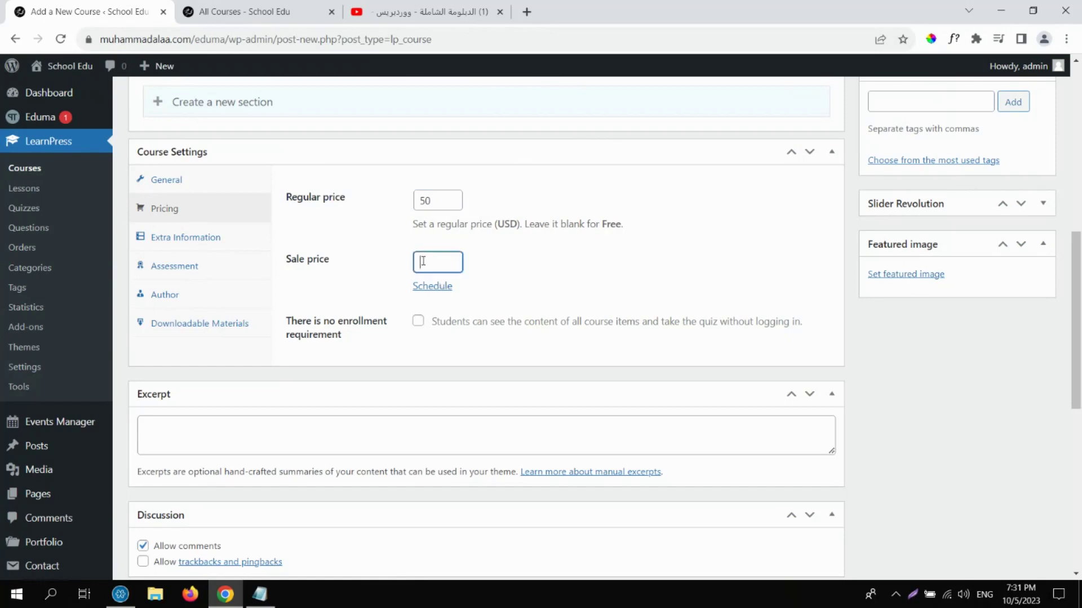
{"action": "type", "text": "15"}
{"action": "left_click", "coordinate": [550, 289]}
Turn on sale scheduling with a start date of 2023/10/13 20:32.
{"action": "left_click", "coordinate": [441, 287]}
{"action": "left_click", "coordinate": [444, 304]}
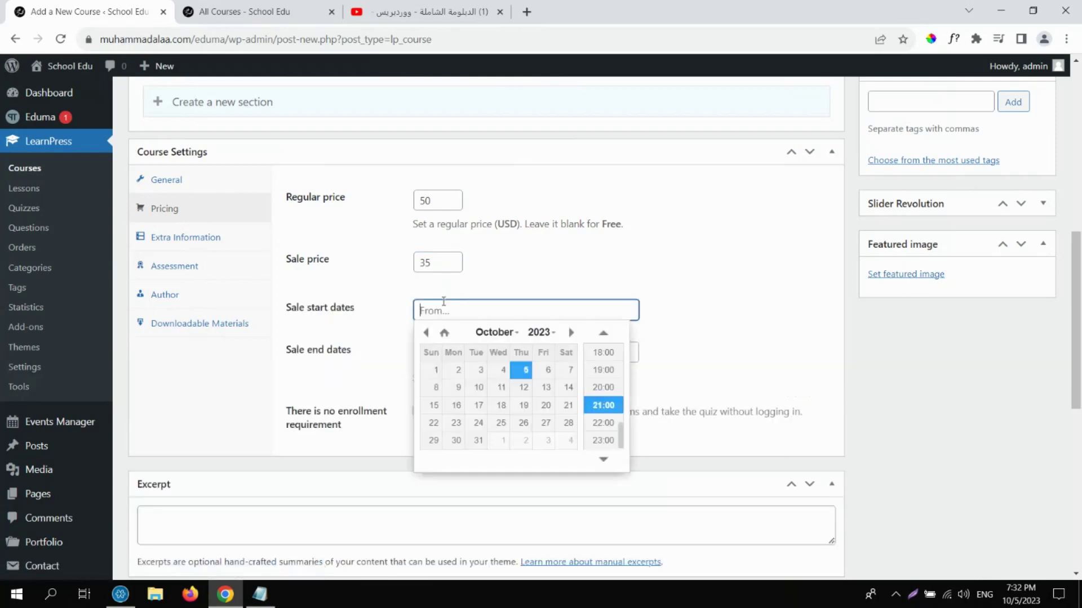
{"action": "left_click", "coordinate": [521, 388]}
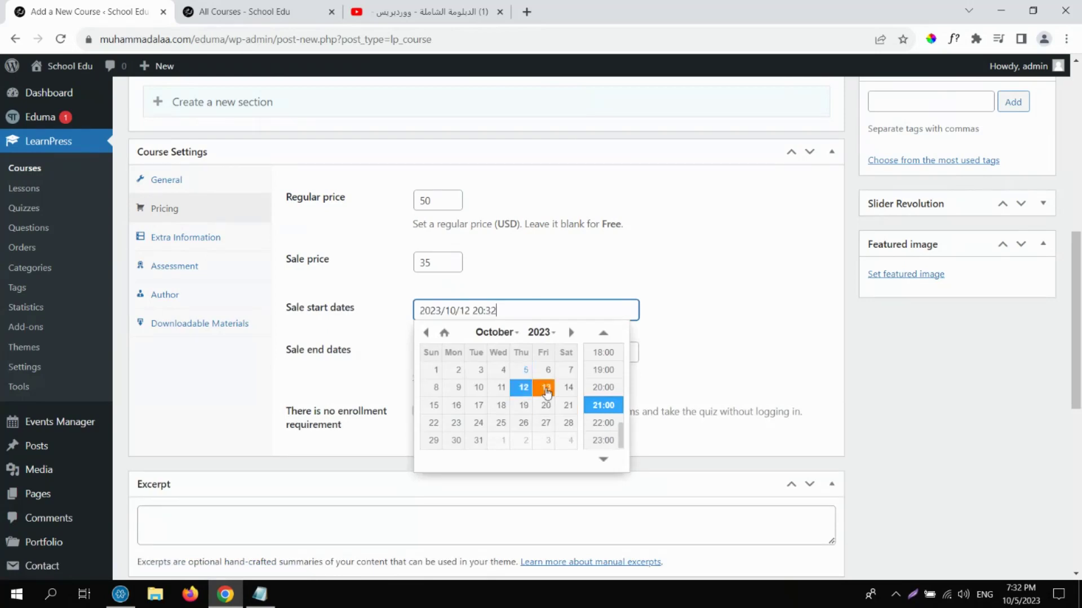
{"action": "left_click", "coordinate": [546, 392]}
{"action": "left_click", "coordinate": [536, 278]}
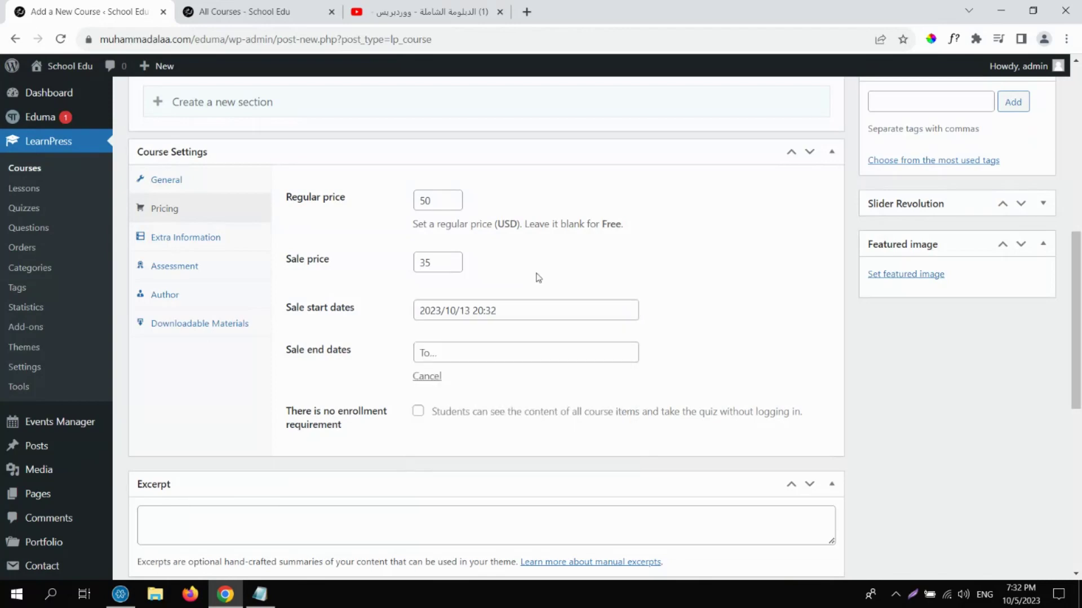
Set the sale end date to 2023/10/16 20:32, leaving no-enrollment off.
{"action": "left_click", "coordinate": [496, 350]}
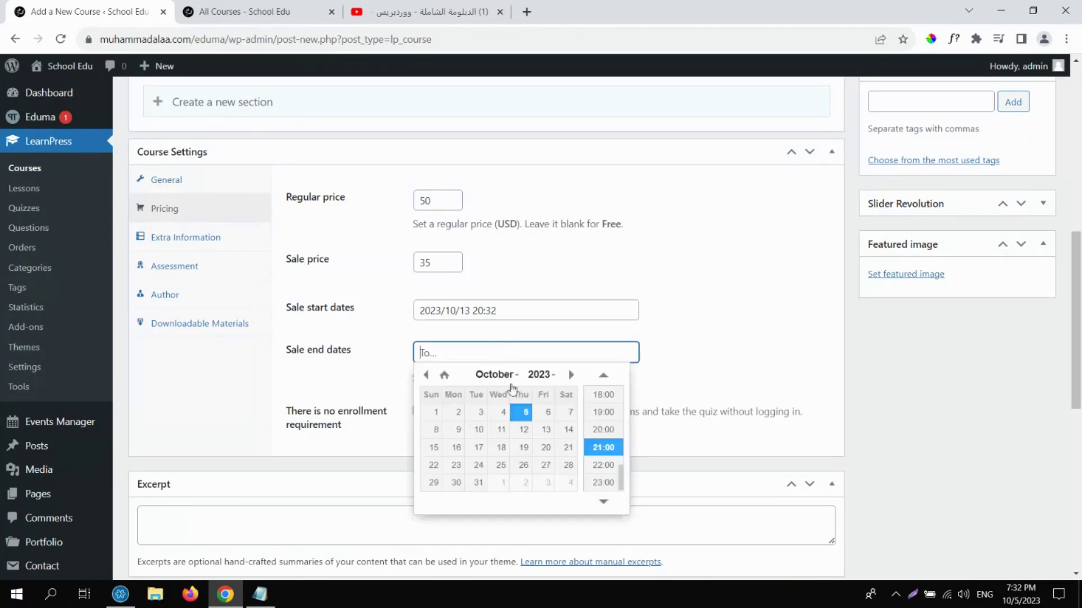
{"action": "left_click", "coordinate": [456, 448]}
{"action": "left_click", "coordinate": [758, 356]}
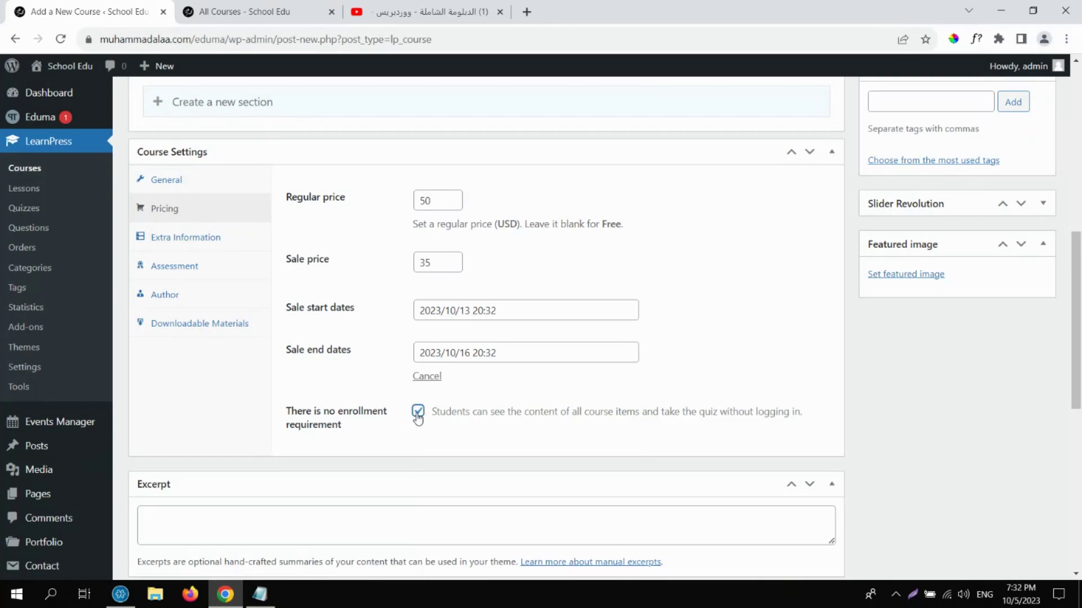
{"action": "left_click", "coordinate": [417, 412]}
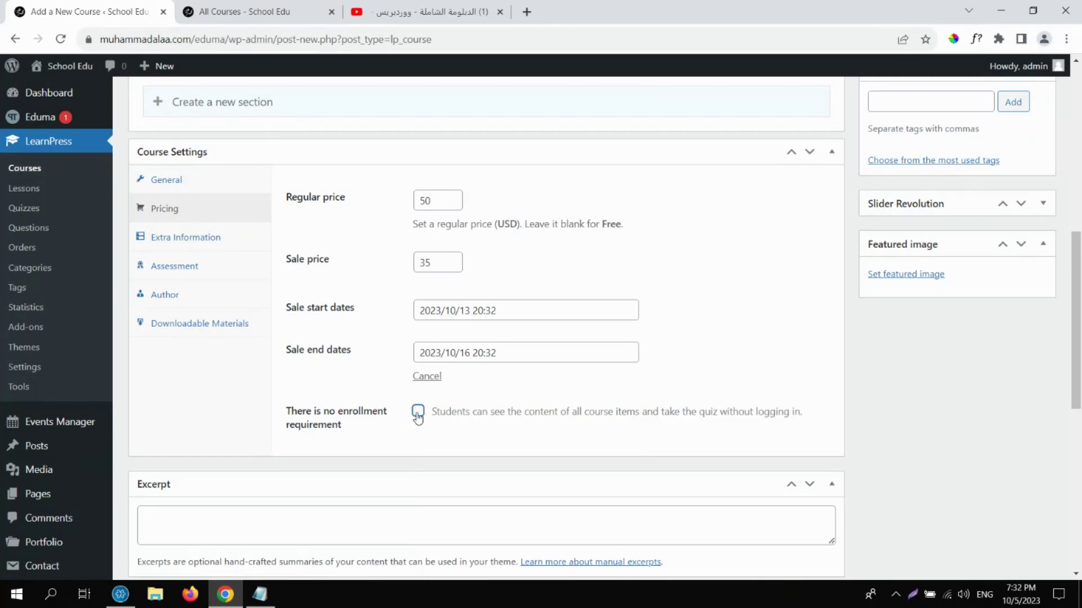
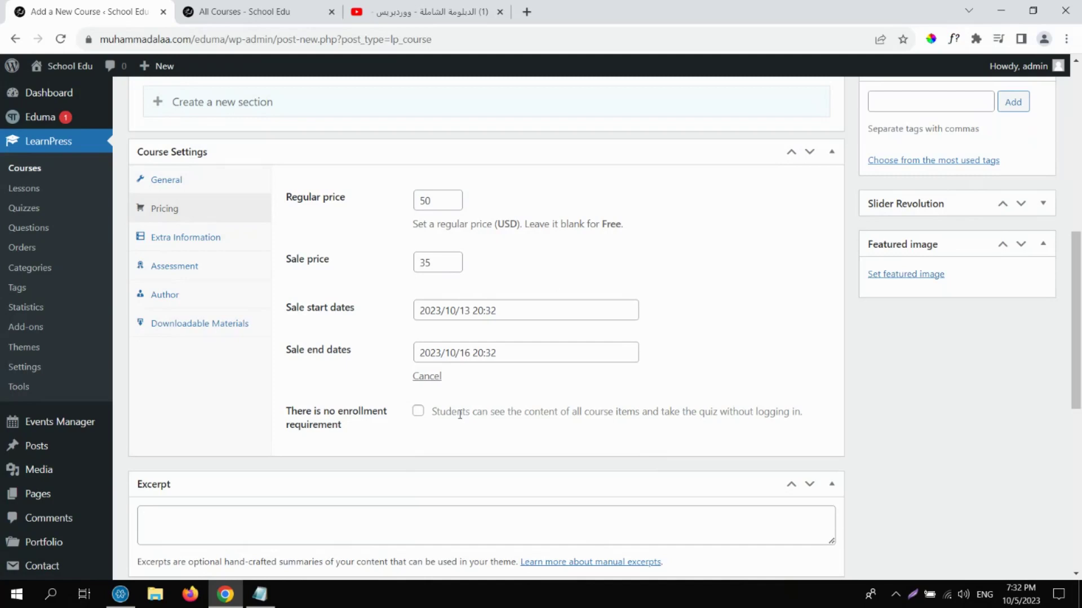
Toggle the Pricing tab's enrollment requirement off and back on, then show Extra Information settings.
{"action": "left_click", "coordinate": [418, 411]}
{"action": "left_click_drag", "start_coordinate": [755, 412], "coordinate": [807, 419]}
{"action": "left_click", "coordinate": [614, 412]}
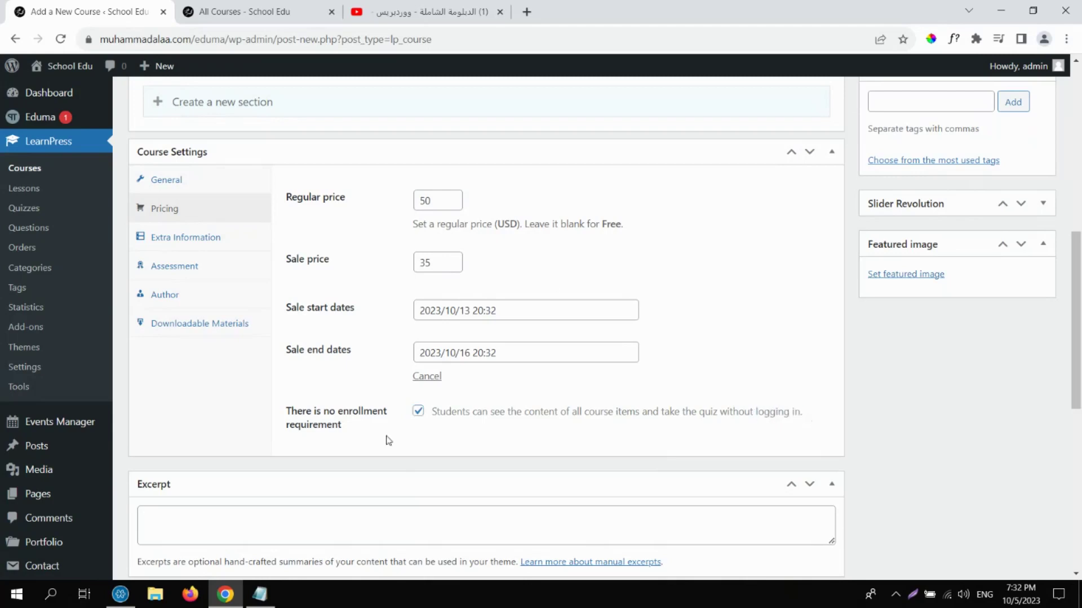
{"action": "left_click", "coordinate": [418, 412]}
{"action": "left_click", "coordinate": [219, 239]}
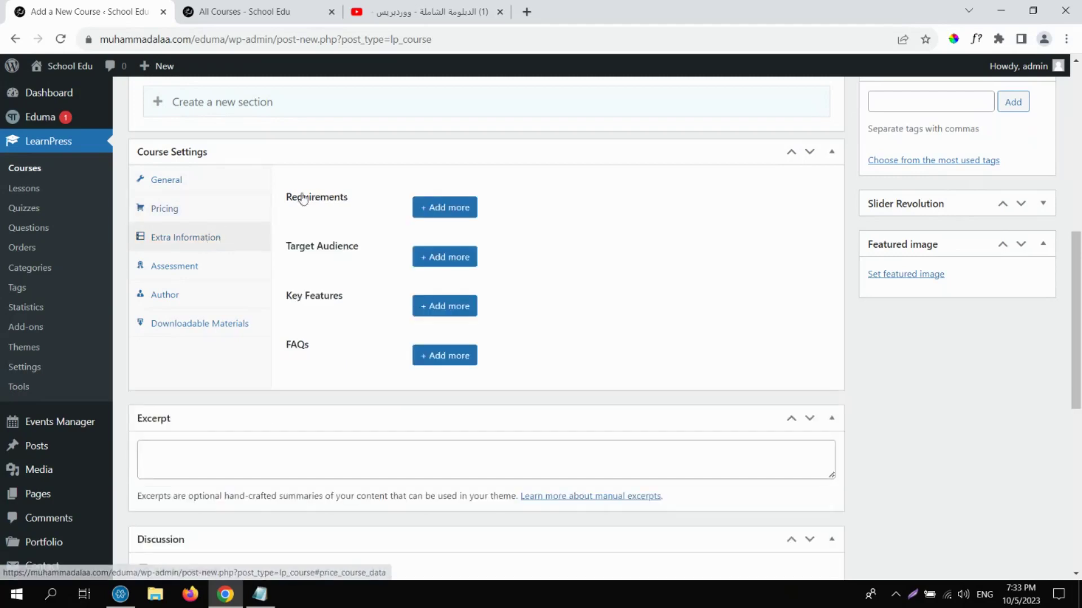
Add three test Requirements rows, then remove all of them.
{"action": "left_click", "coordinate": [452, 217]}
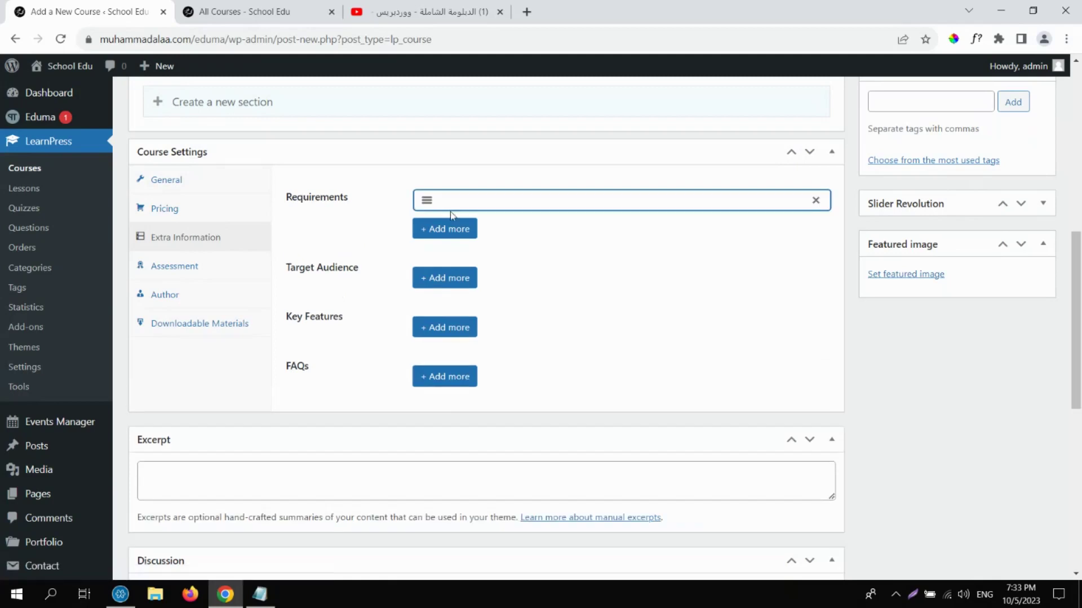
{"action": "left_click", "coordinate": [454, 226]}
{"action": "left_click", "coordinate": [451, 258]}
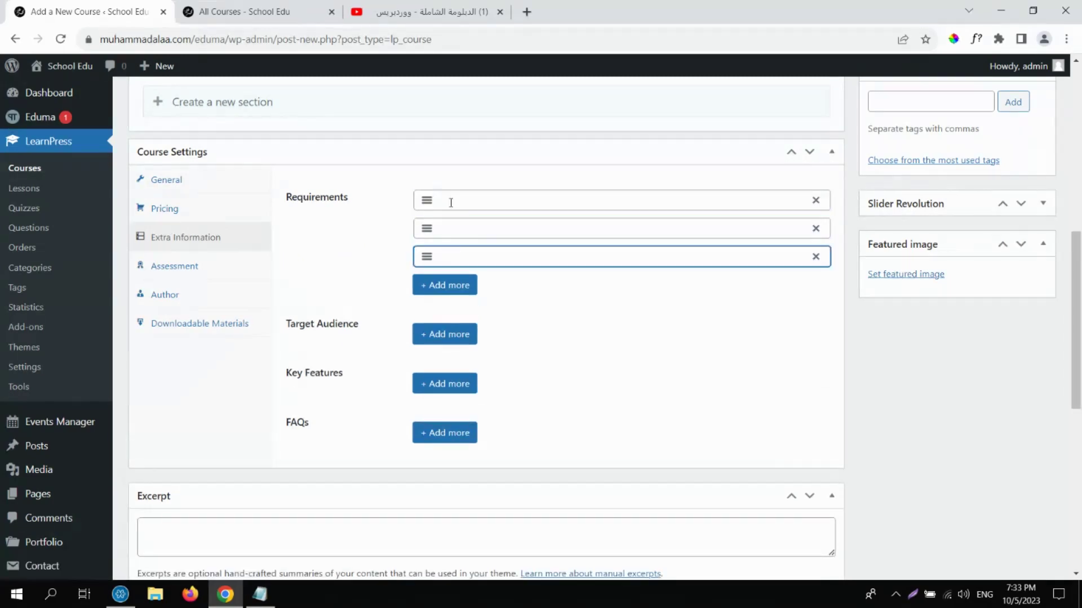
{"action": "left_click", "coordinate": [451, 203]}
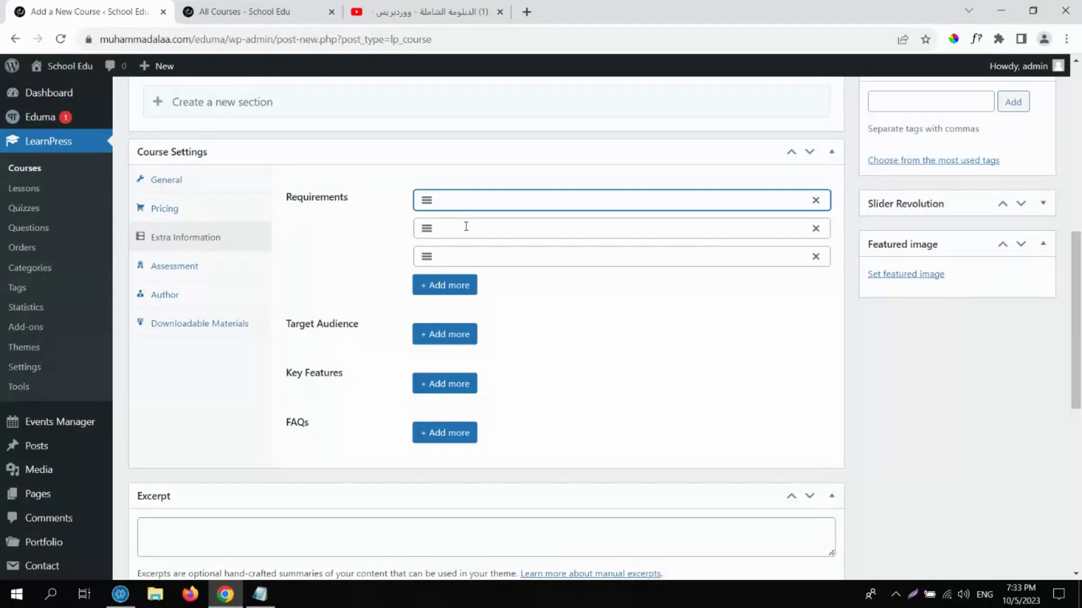
{"action": "left_click", "coordinate": [815, 256]}
{"action": "left_click", "coordinate": [815, 229]}
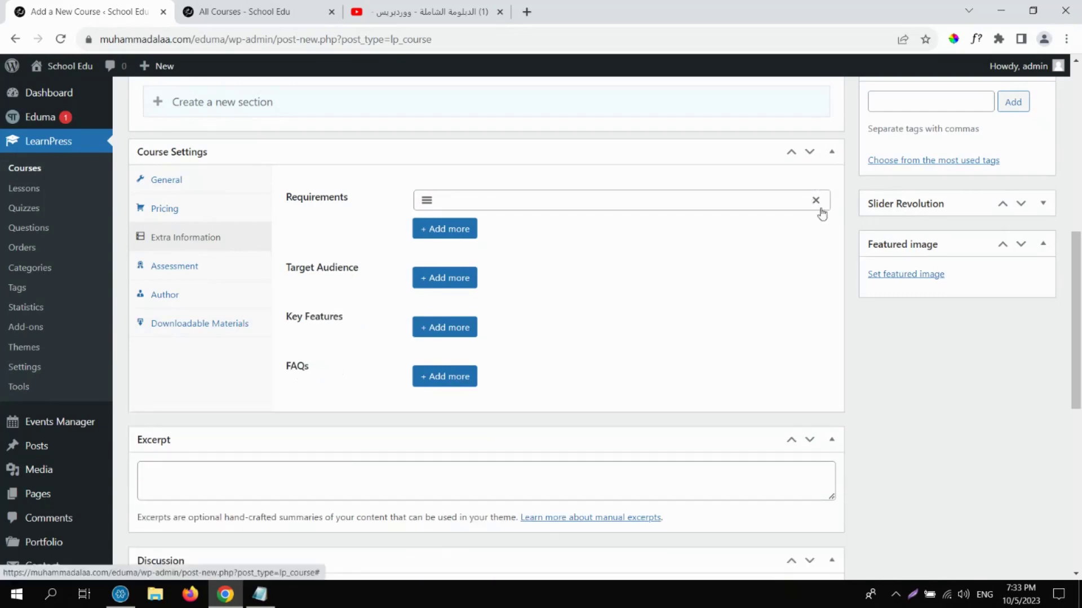
{"action": "left_click", "coordinate": [815, 201]}
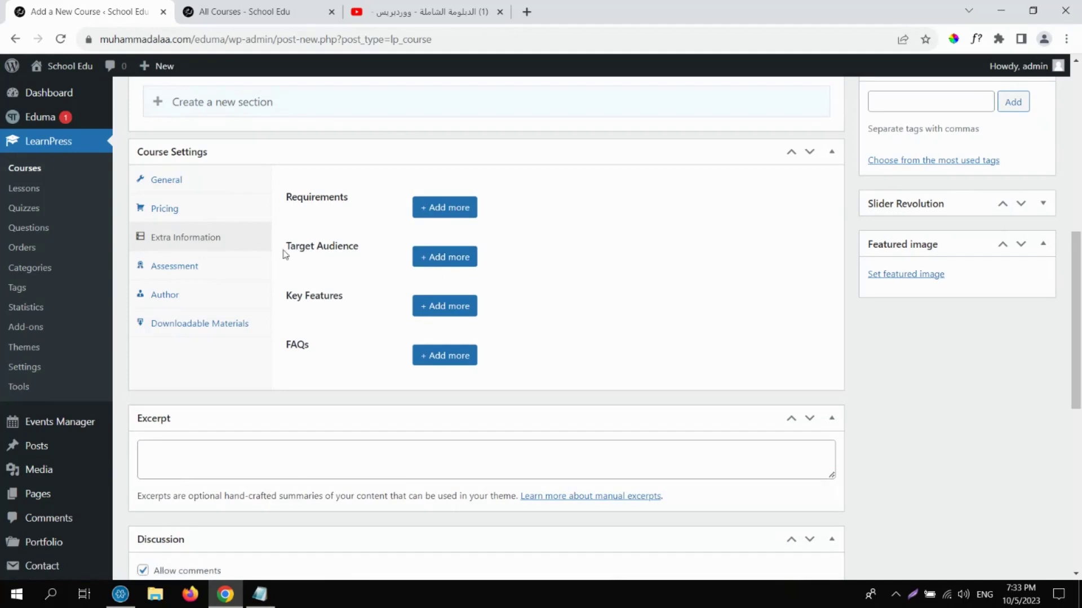
Add five empty Target Audience rows, then delete them all.
{"action": "left_click_drag", "start_coordinate": [286, 249], "coordinate": [367, 251]}
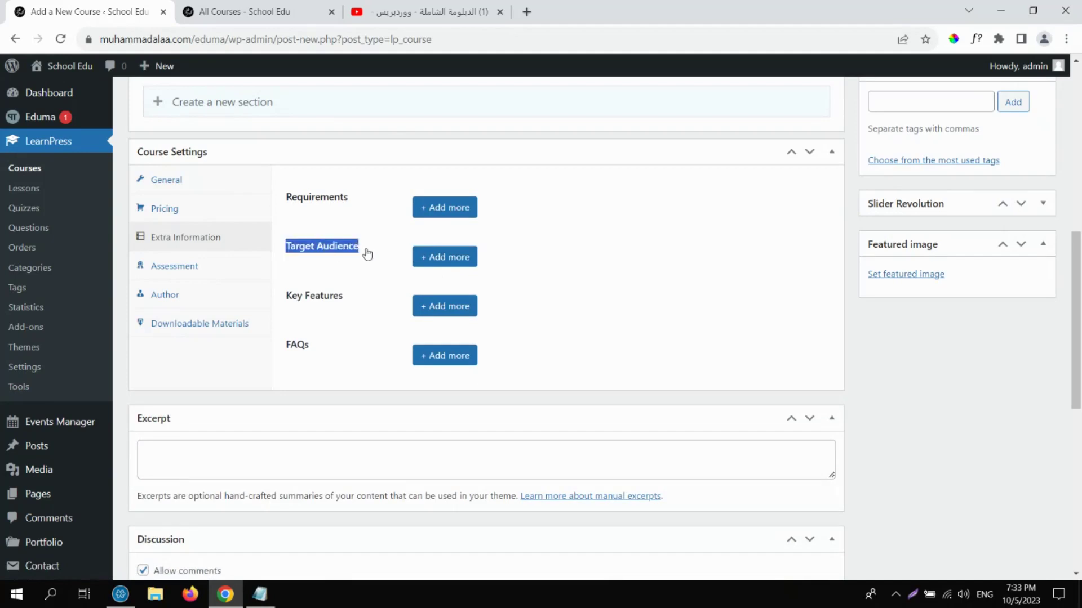
{"action": "left_click", "coordinate": [458, 256]}
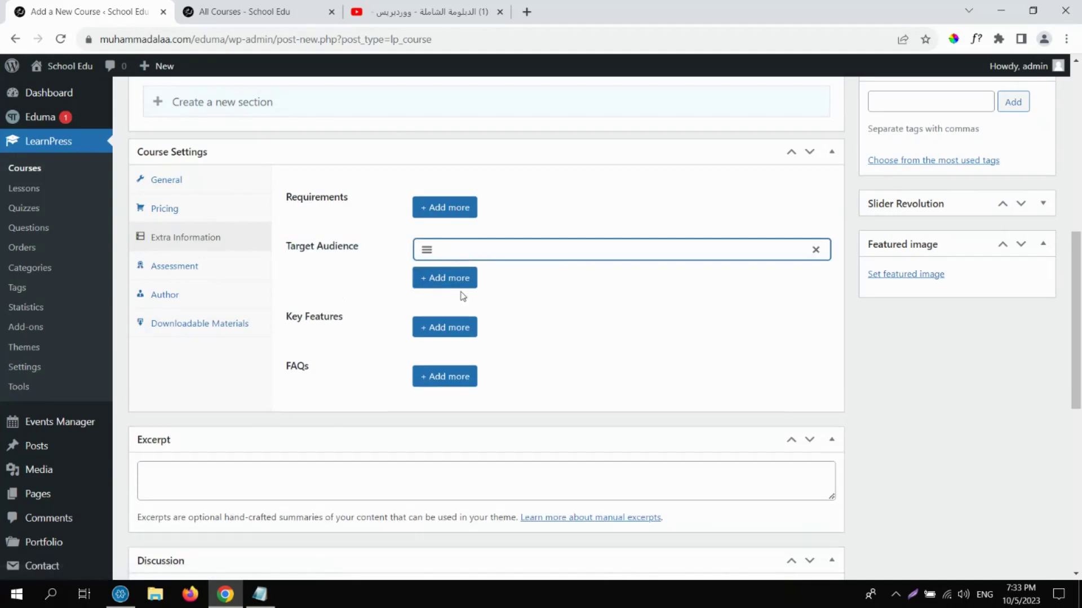
{"action": "left_click", "coordinate": [458, 282]}
{"action": "left_click", "coordinate": [461, 307]}
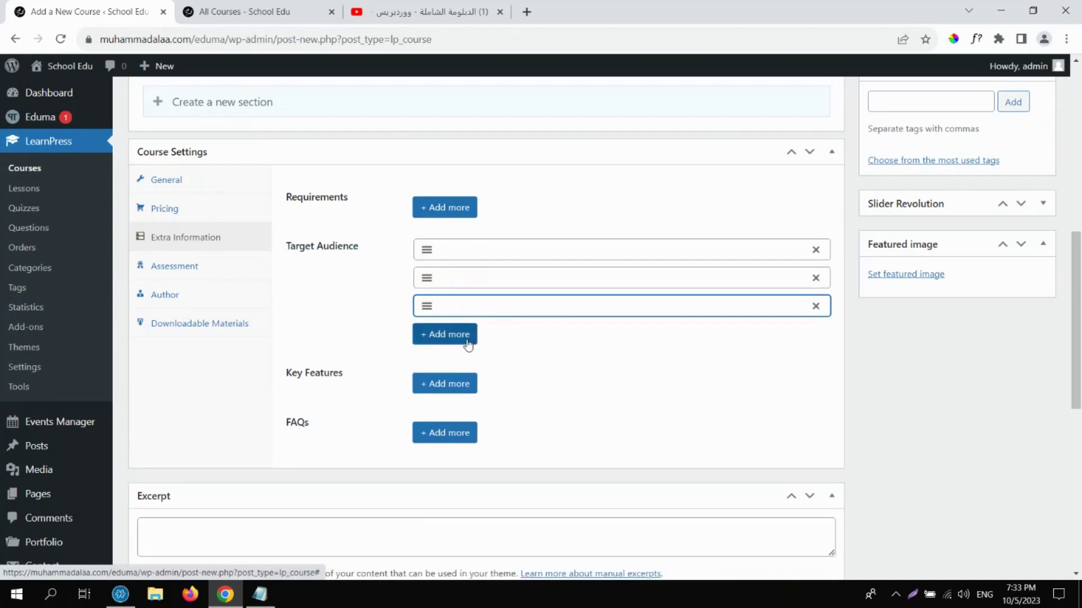
{"action": "left_click", "coordinate": [467, 336]}
{"action": "left_click", "coordinate": [466, 360]}
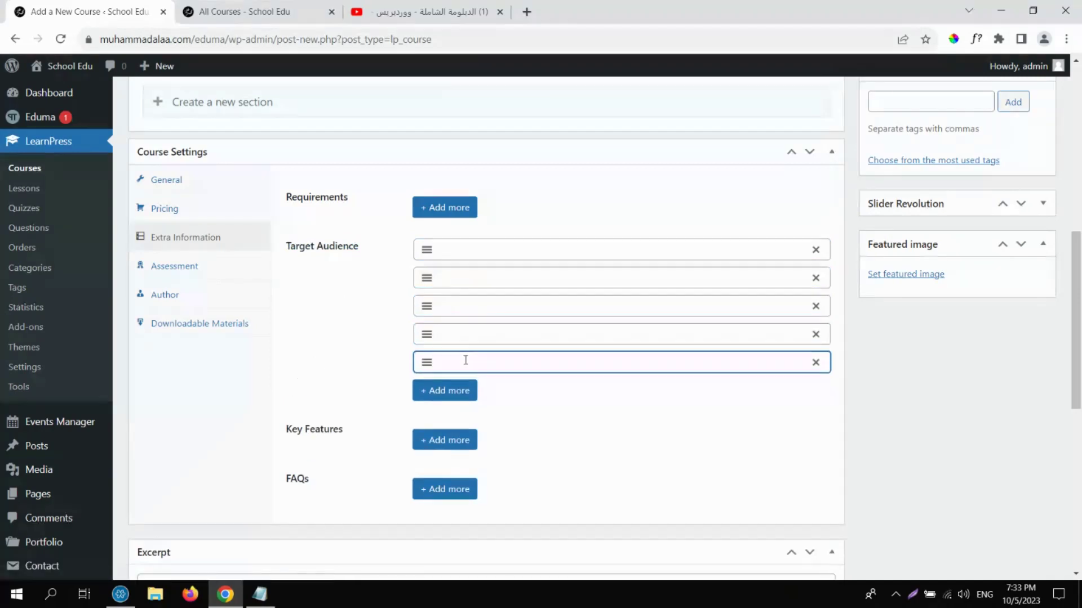
{"action": "left_click", "coordinate": [815, 249]}
{"action": "left_click", "coordinate": [816, 250]}
{"action": "left_click", "coordinate": [816, 249]}
{"action": "left_click", "coordinate": [816, 249]}
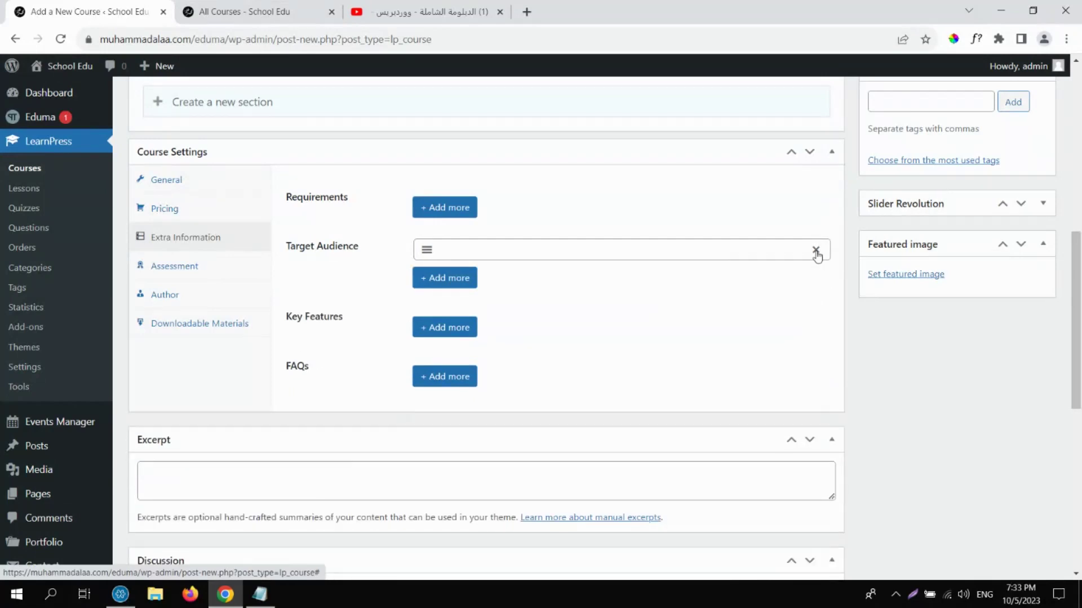
{"action": "left_click", "coordinate": [815, 250]}
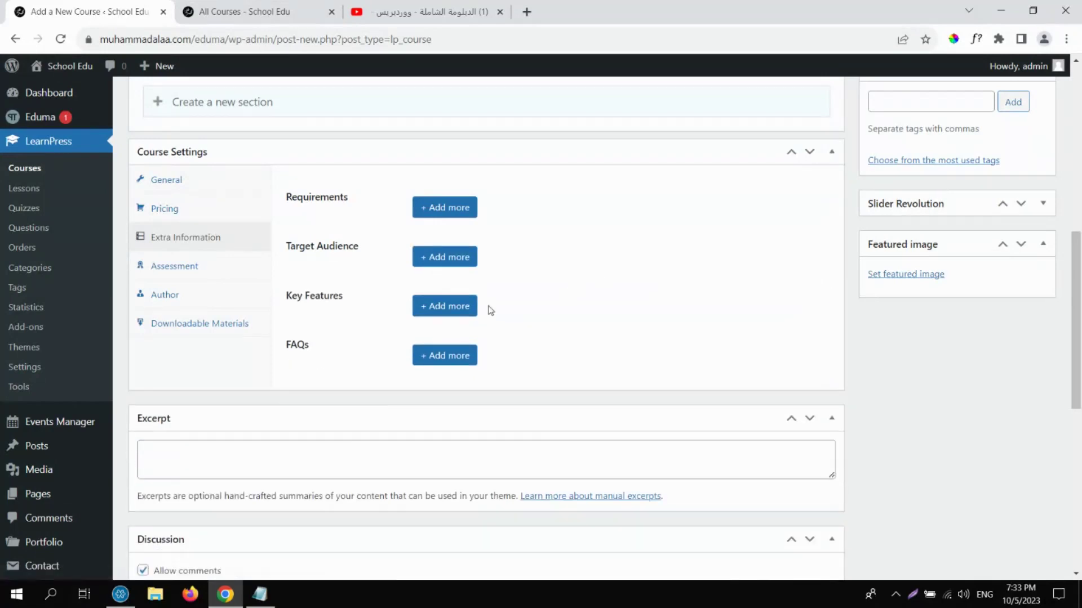
Add and remove a test Key Features row, then add two blank FAQ items.
{"action": "left_click", "coordinate": [444, 306]}
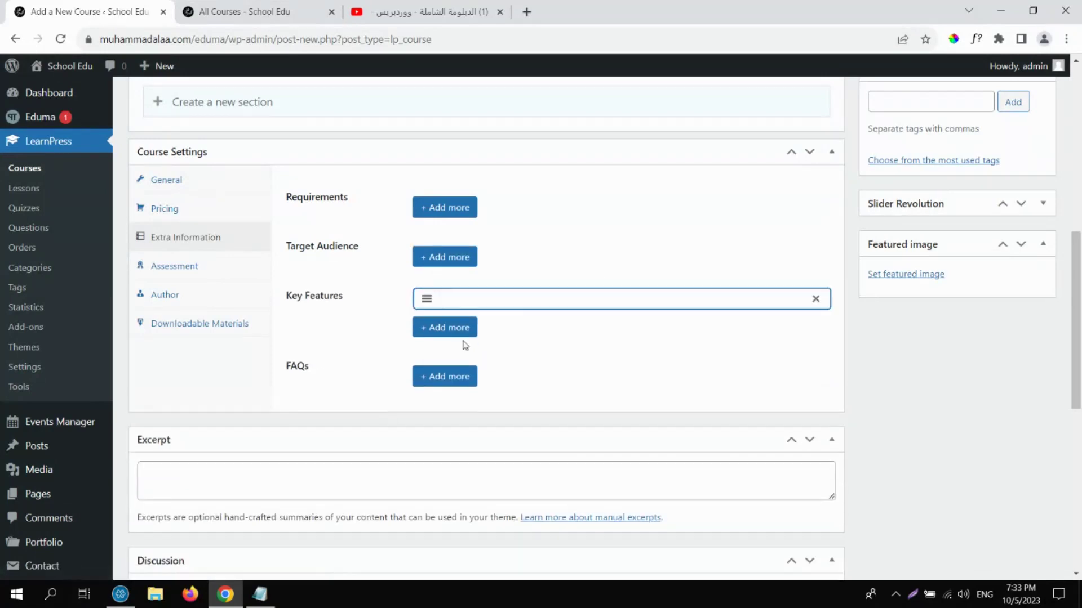
{"action": "left_click", "coordinate": [816, 300]}
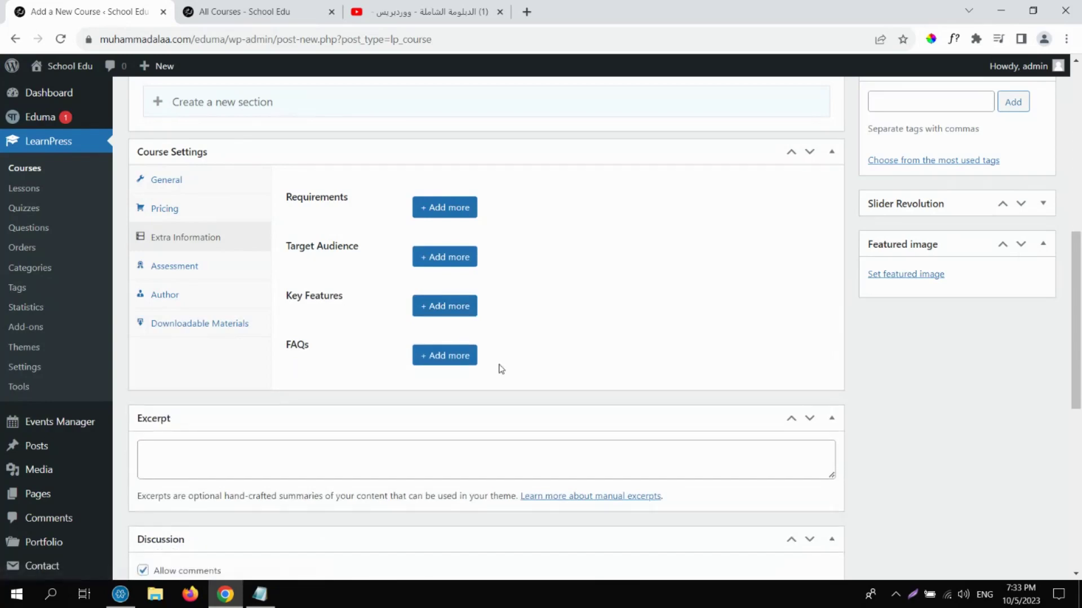
{"action": "left_click", "coordinate": [438, 359]}
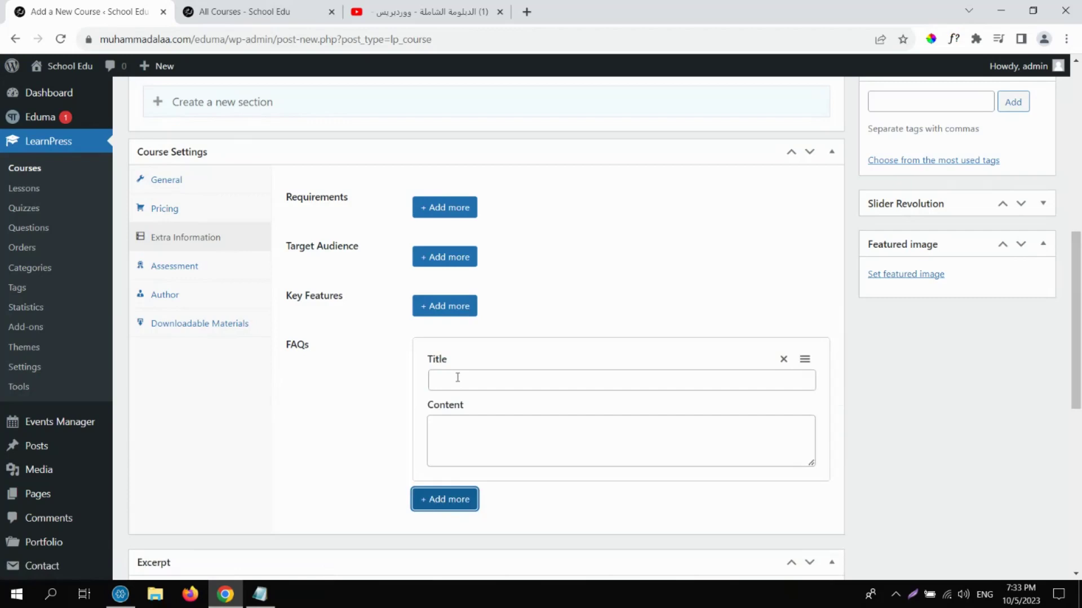
{"action": "left_click", "coordinate": [458, 378]}
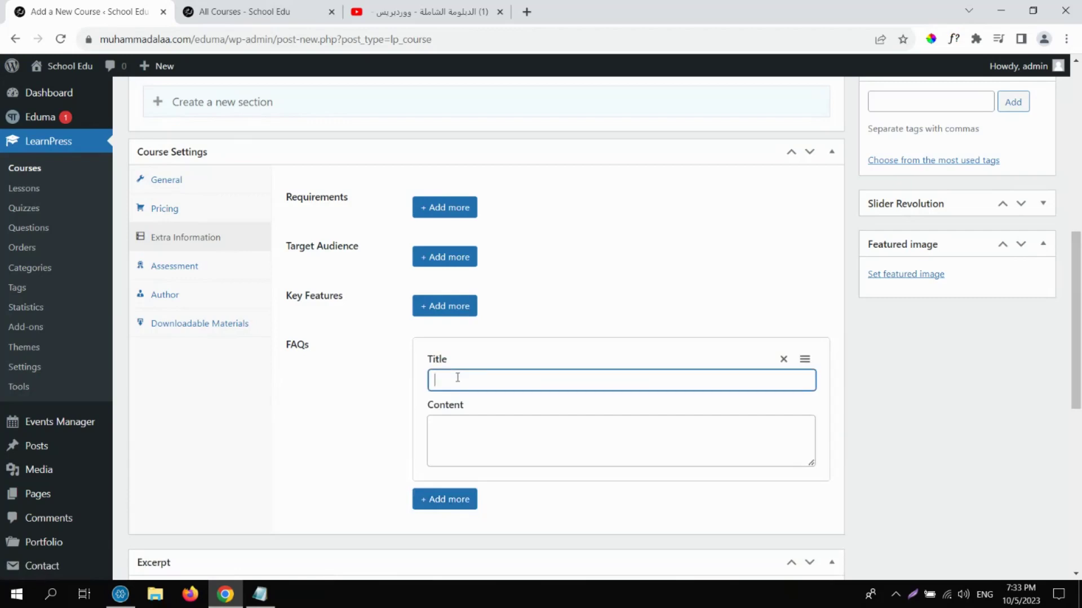
{"action": "left_click", "coordinate": [454, 443]}
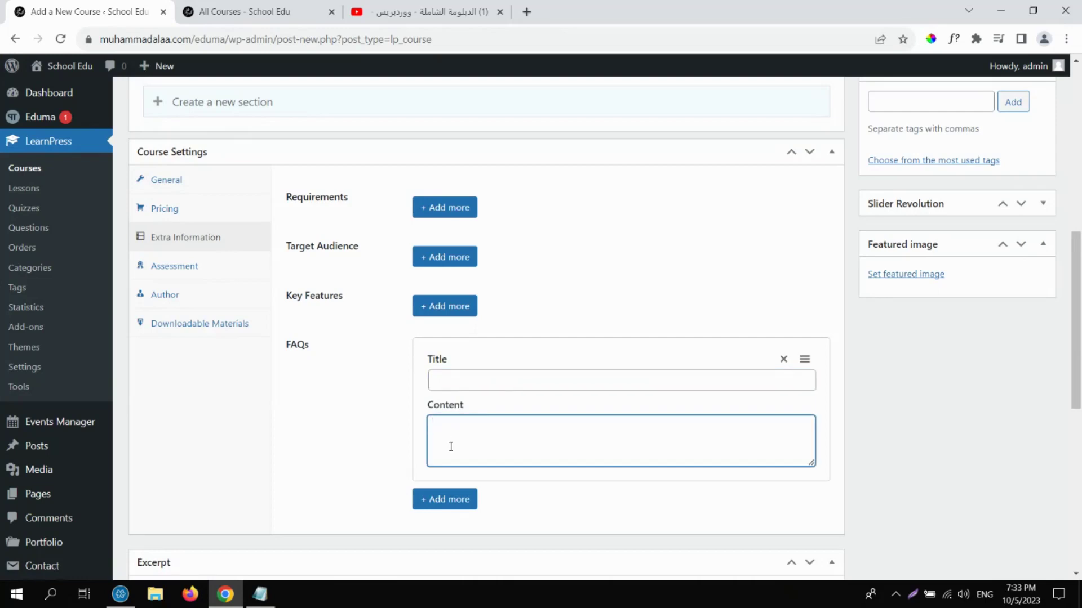
{"action": "left_click", "coordinate": [467, 500]}
{"action": "left_click", "coordinate": [466, 501]}
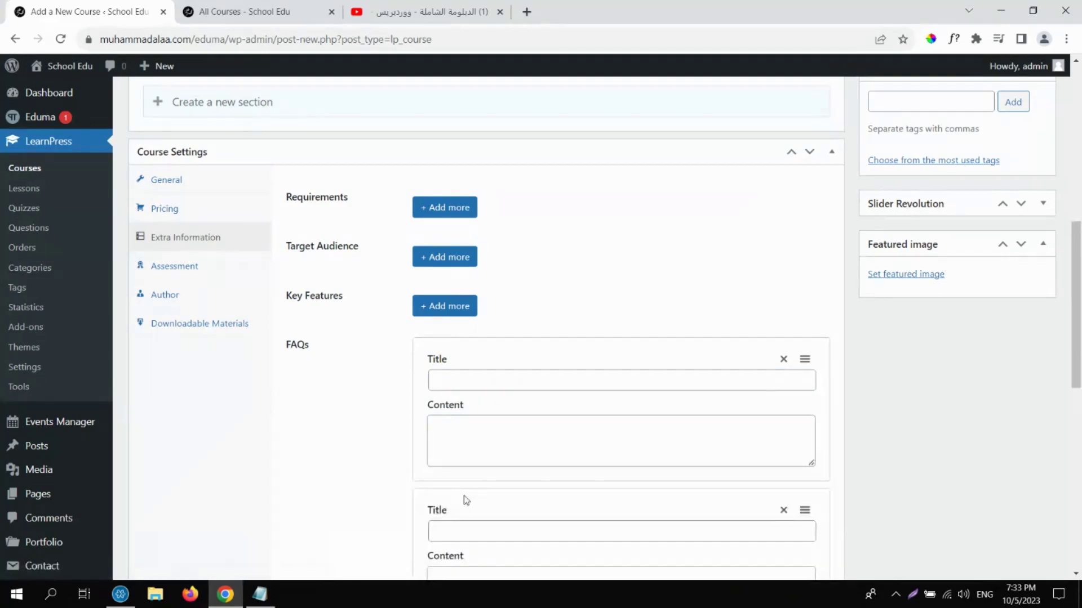
{"action": "scroll", "coordinate": [1076, 378], "scroll_direction": "down", "scroll_amount": 2}
{"action": "scroll", "coordinate": [1076, 378], "scroll_direction": "down", "scroll_amount": 2}
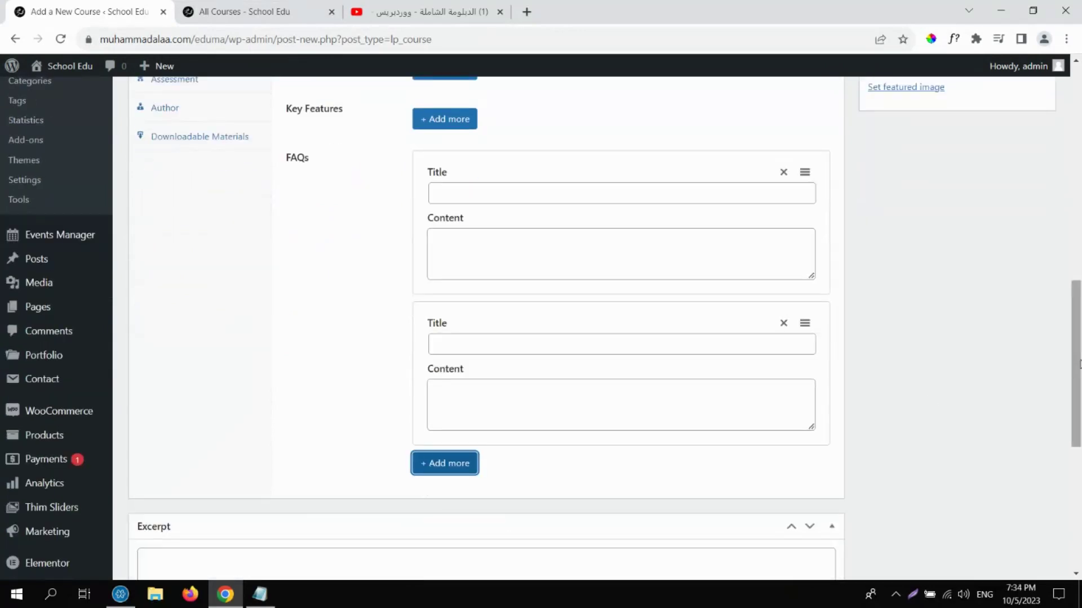
{"action": "left_click_drag", "start_coordinate": [1079, 363], "coordinate": [1063, 298]}
{"action": "scroll", "coordinate": [930, 366], "scroll_direction": "up", "scroll_amount": 1}
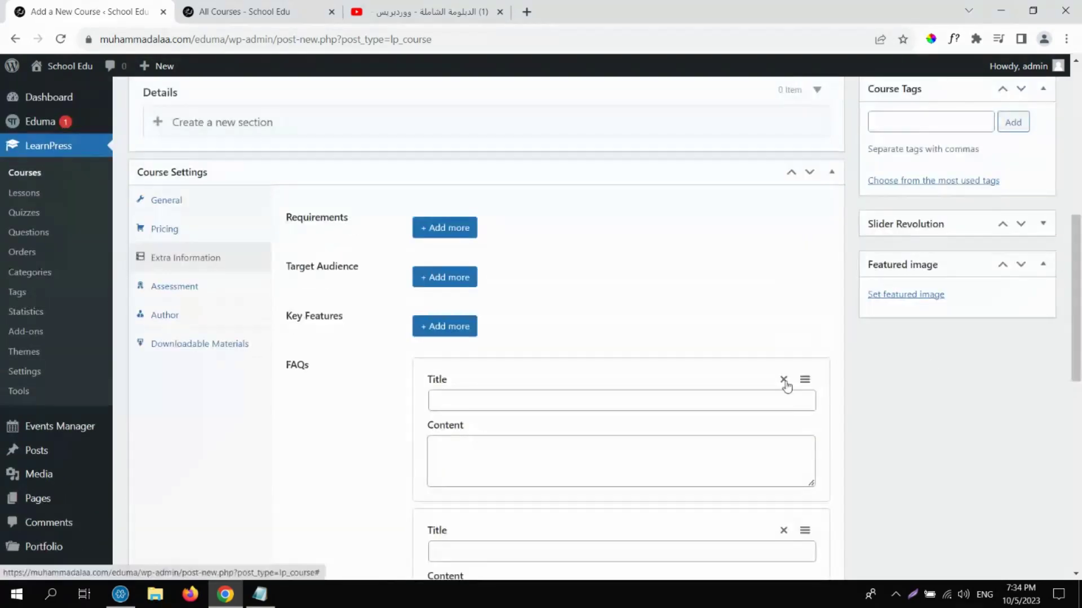
Add the requirement 'Computer + Internet Connection.'.
{"action": "left_click", "coordinate": [458, 231]}
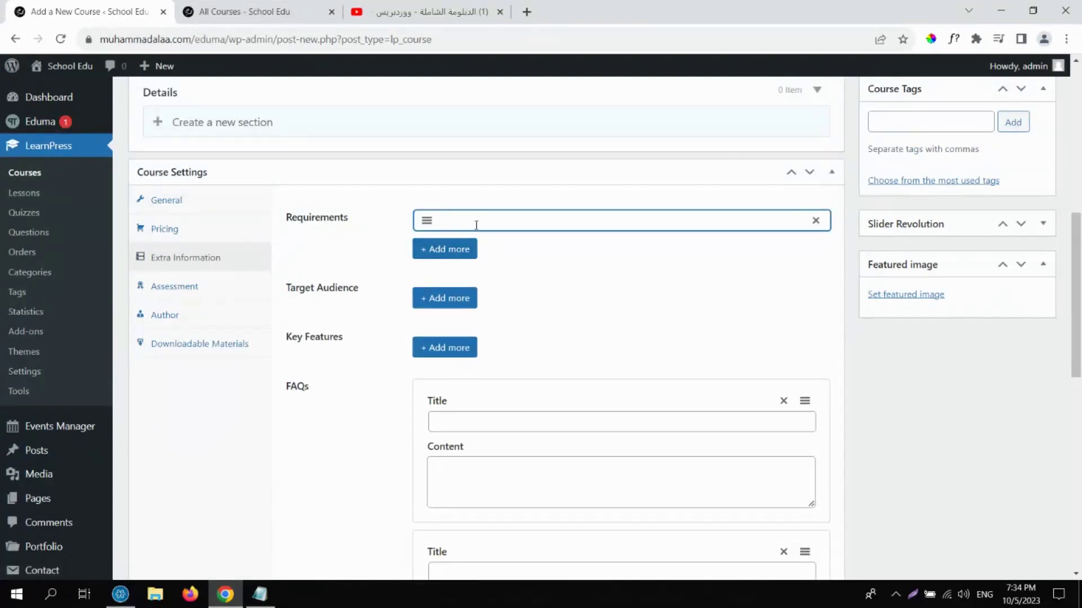
{"action": "type", "text": "t"}
{"action": "type", "text": "Computer"}
{"action": "type", "text": " + Int"}
{"action": "type", "text": "ernaet"}
{"action": "key", "text": "BackSpace"}
{"action": "key", "text": "BackSpace"}
{"action": "key", "text": "BackSpace"}
{"action": "type", "text": "et Connection."}
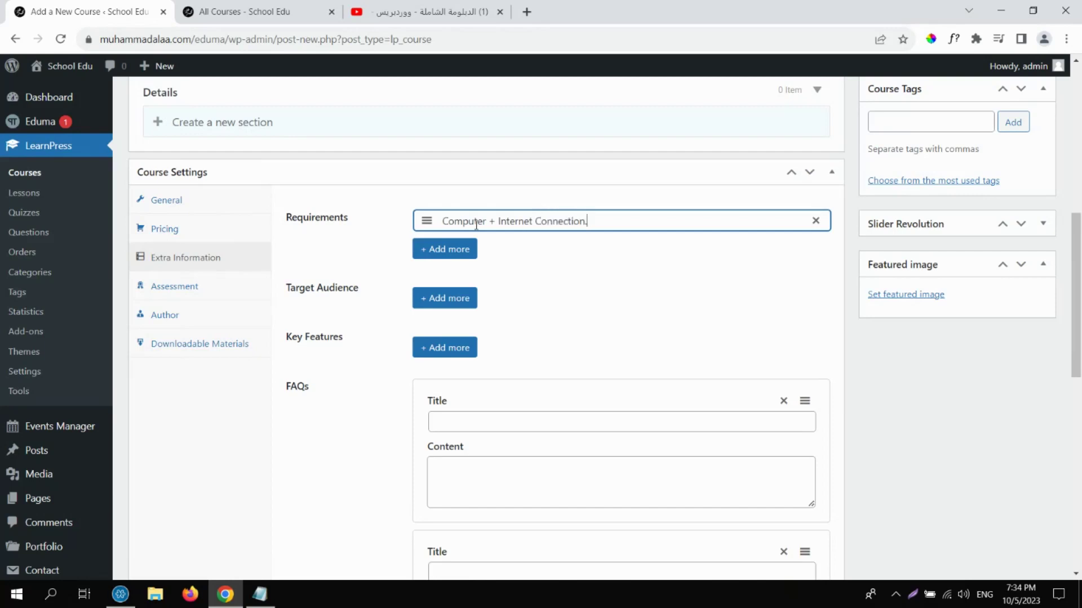
Add target audience 'University Students' and key feature 'Certificate.'.
{"action": "left_click", "coordinate": [438, 298]}
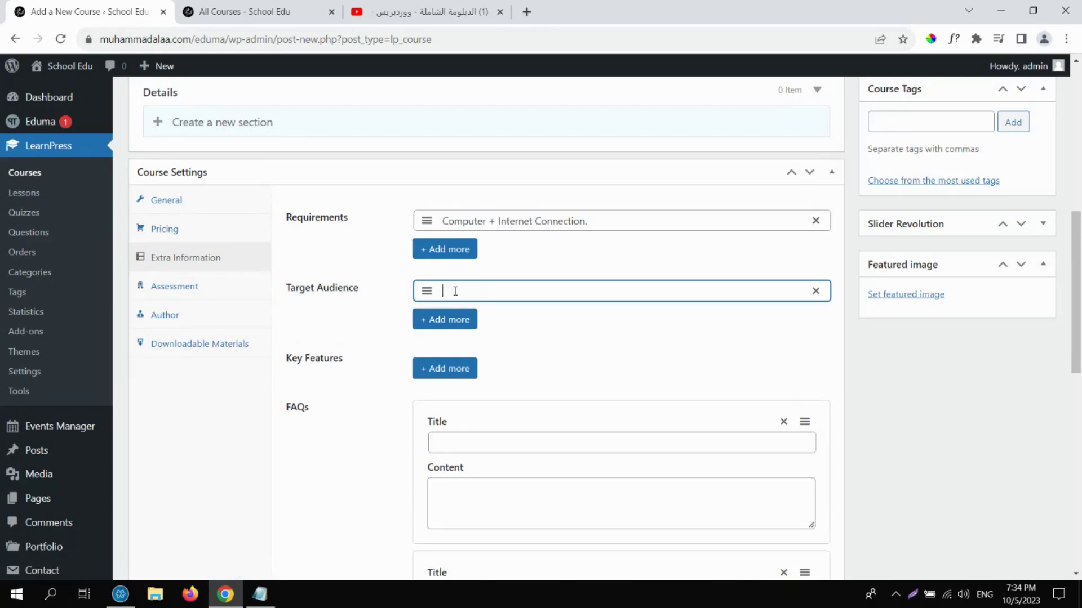
{"action": "type", "text": "Students"}
{"action": "left_click", "coordinate": [445, 293]}
{"action": "type", "text": "University"}
{"action": "left_click", "coordinate": [538, 293]}
{"action": "left_click", "coordinate": [460, 369]}
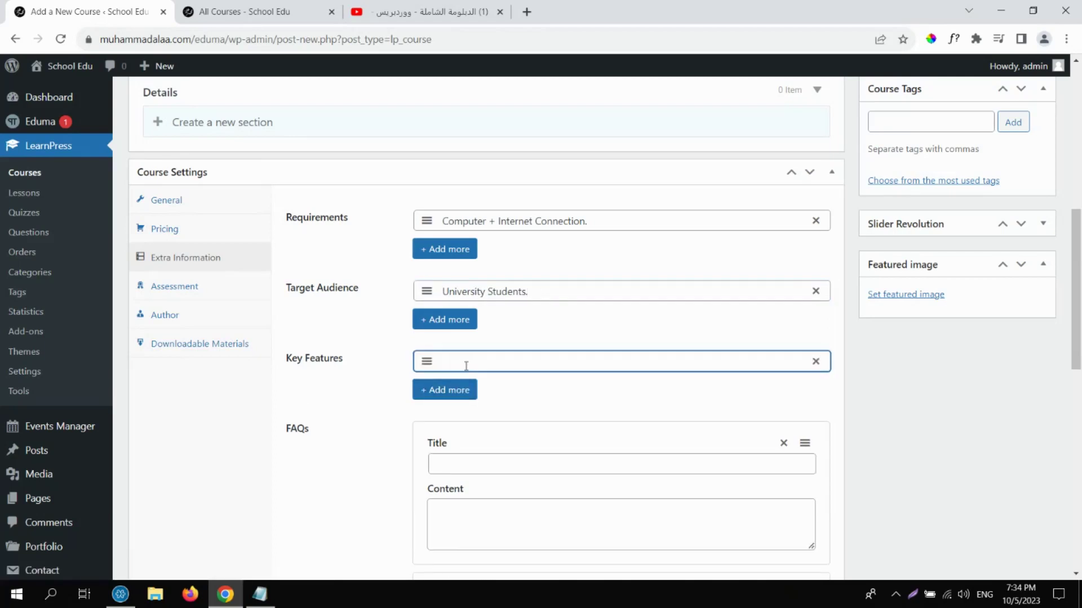
{"action": "type", "text": "Certificate."}
Replace the blank FAQs with one titled 'Do I have to Attend live classes?' answered 'No.'.
{"action": "scroll", "coordinate": [1075, 287], "scroll_direction": "down", "scroll_amount": 3}
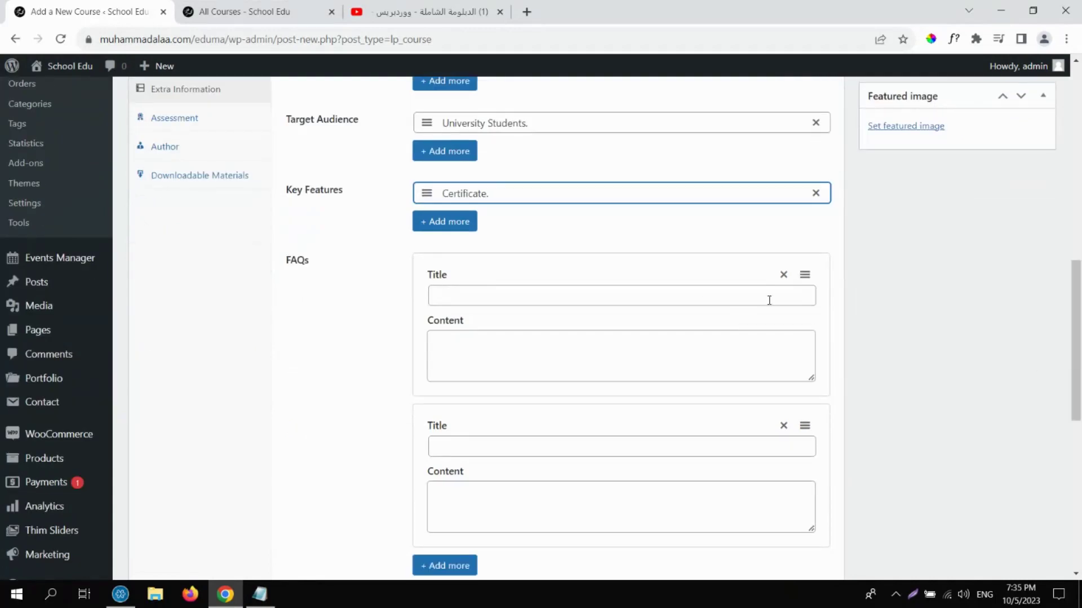
{"action": "left_click", "coordinate": [783, 275]}
{"action": "left_click", "coordinate": [784, 275]}
{"action": "left_click", "coordinate": [433, 271]}
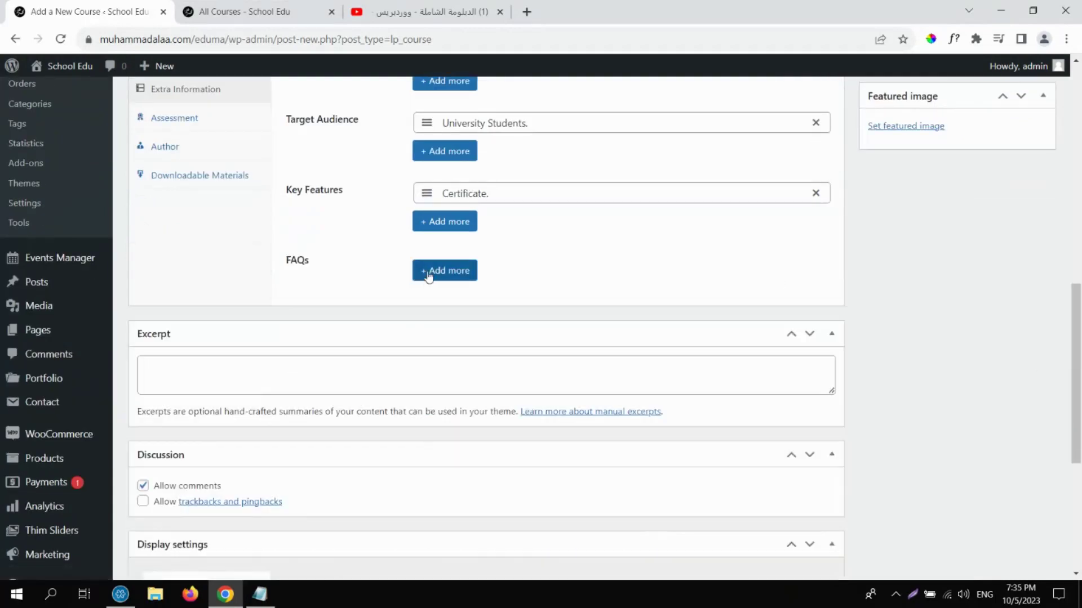
{"action": "left_click", "coordinate": [483, 294]}
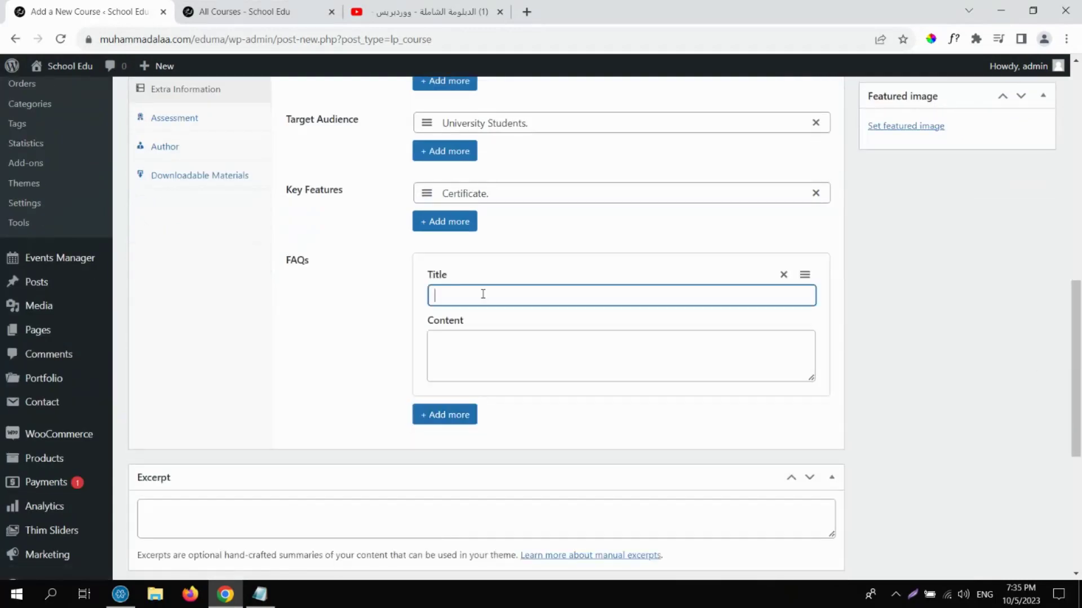
{"action": "type", "text": "H"}
{"action": "key", "text": "BackSpace"}
{"action": "type", "text": "Do I have to Attend live cla"}
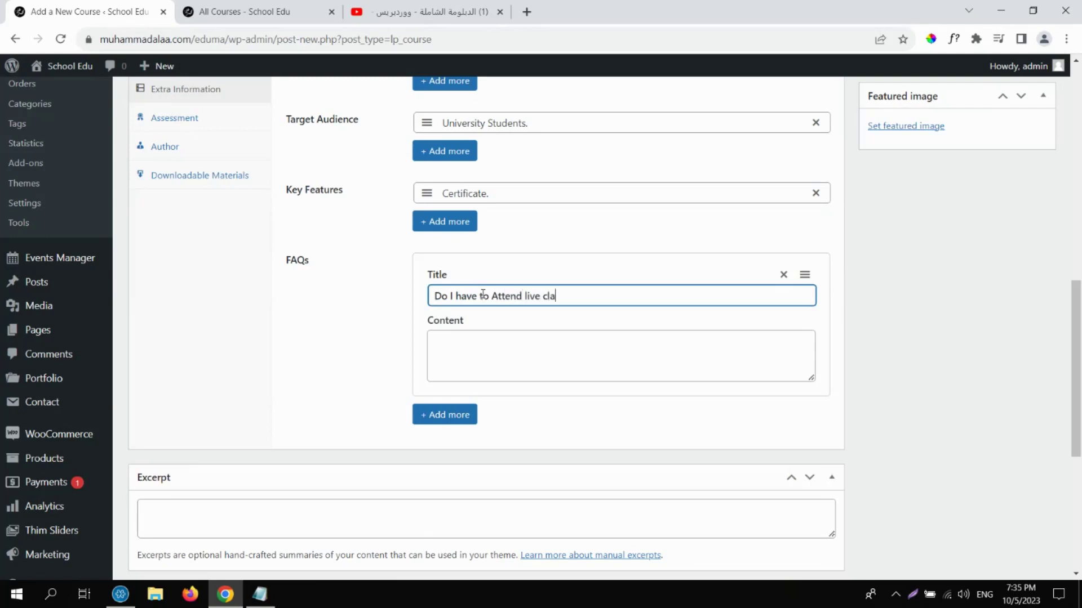
{"action": "type", "text": "sses?"}
{"action": "left_click", "coordinate": [460, 341]}
{"action": "type", "text": "No"}
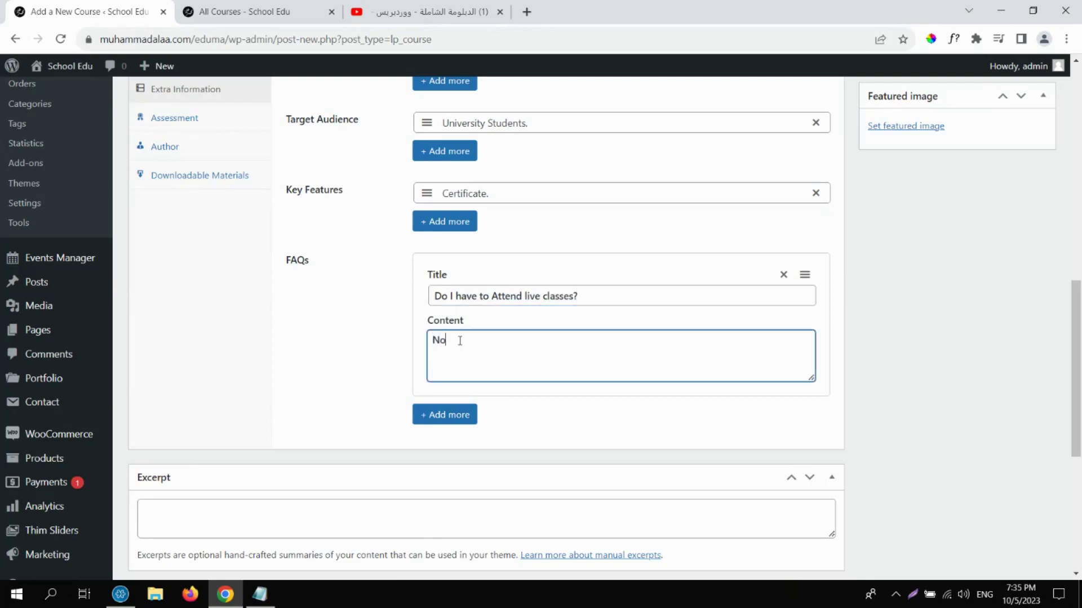
{"action": "type", "text": "."}
Bring up the Assessment section of Course Settings.
{"action": "scroll", "coordinate": [1079, 287], "scroll_direction": "up", "scroll_amount": 2}
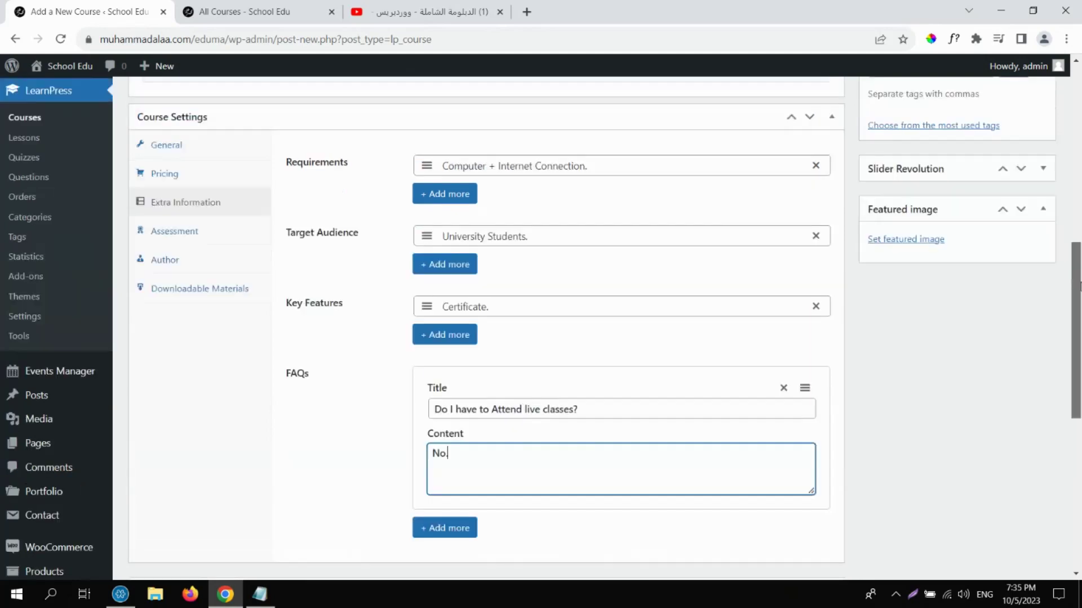
{"action": "scroll", "coordinate": [1079, 287], "scroll_direction": "up", "scroll_amount": 2}
{"action": "left_click", "coordinate": [191, 325]}
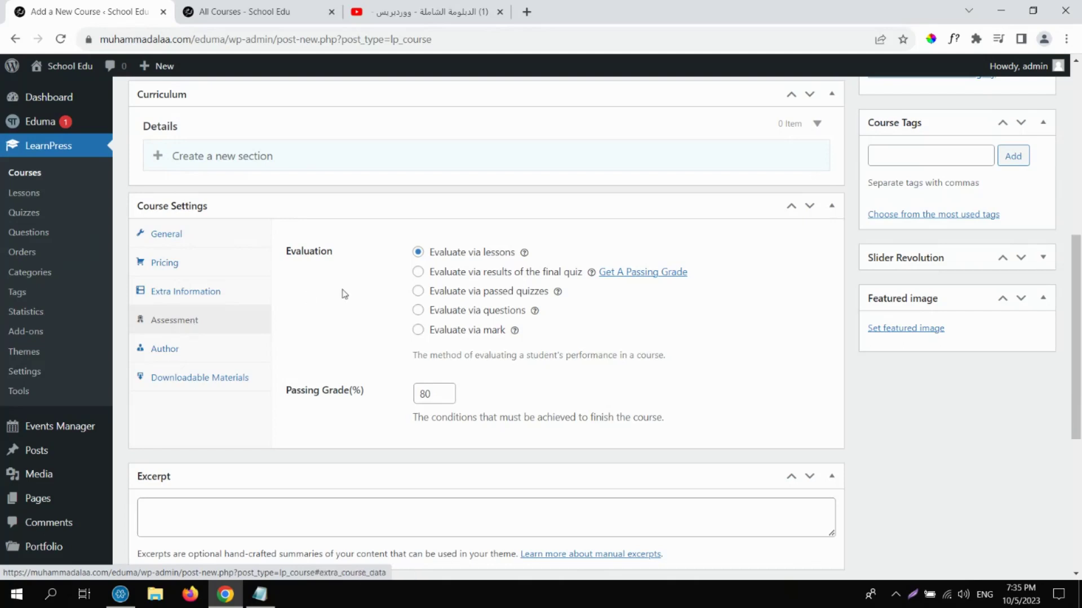
Try each evaluation method, settle on Evaluate via lessons with 80 passing grade, open Author.
{"action": "double_click", "coordinate": [308, 255]}
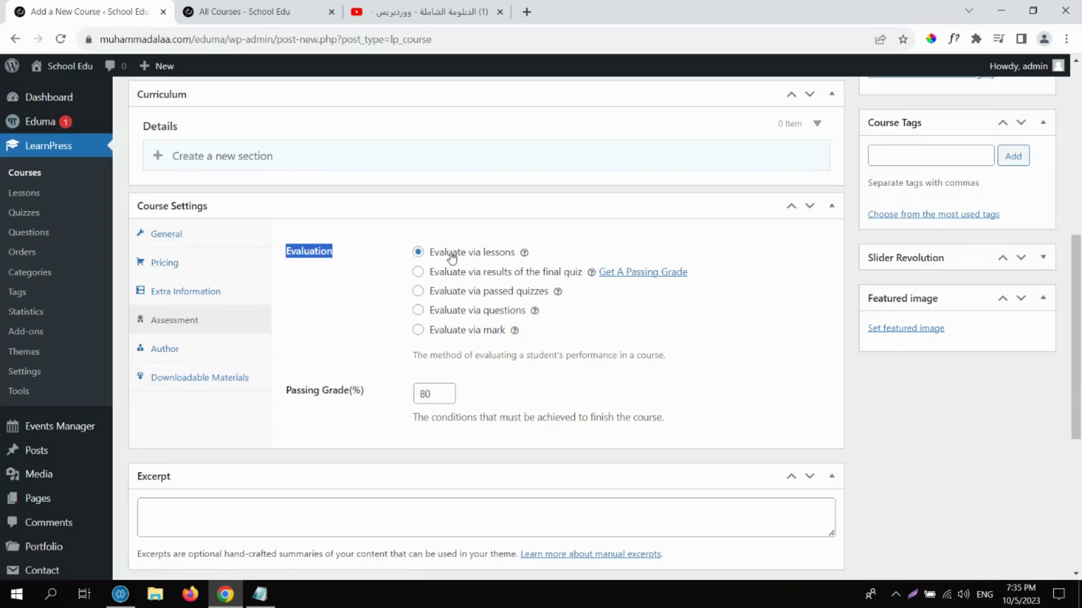
{"action": "mouse_move", "coordinate": [525, 254]}
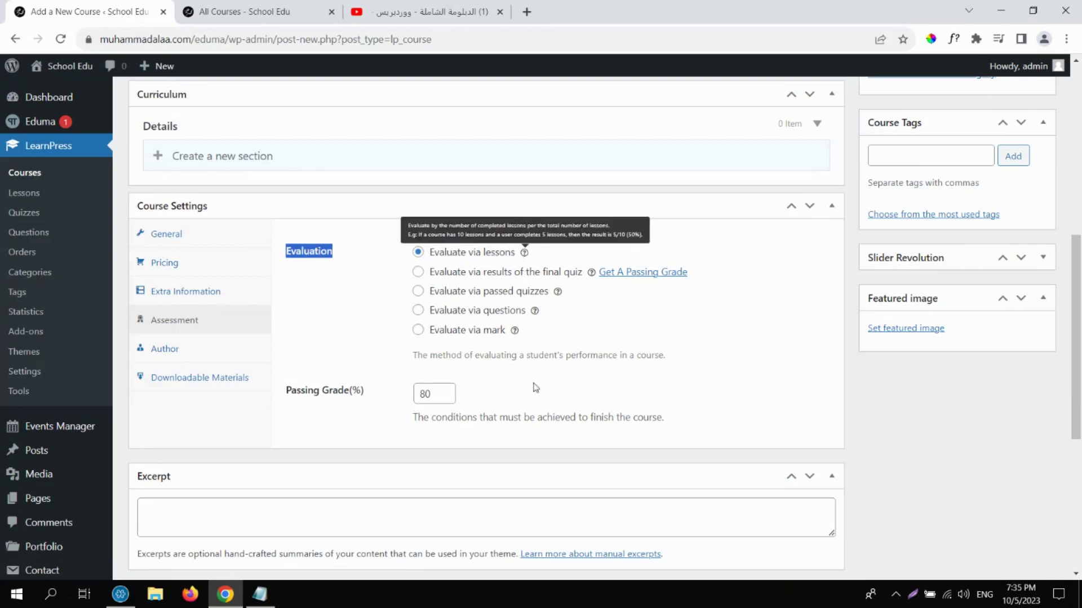
{"action": "left_click", "coordinate": [624, 341]}
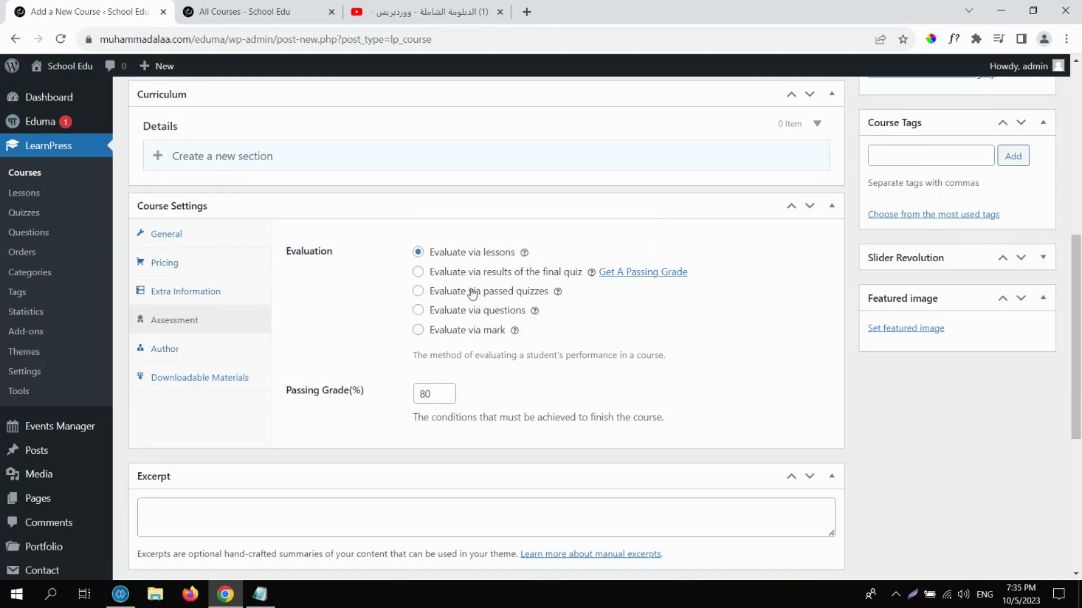
{"action": "left_click", "coordinate": [417, 272]}
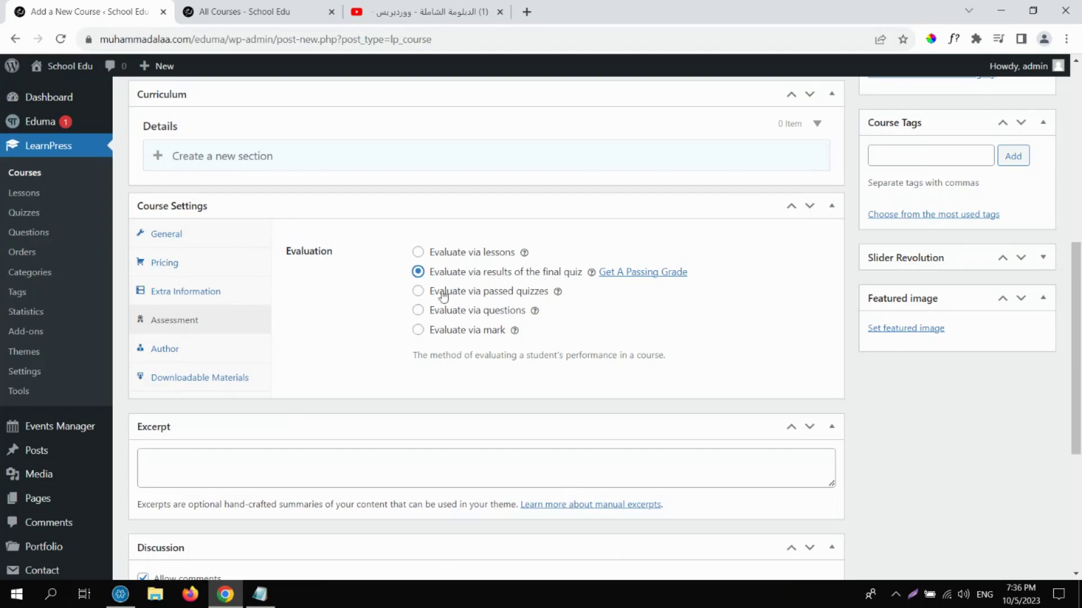
{"action": "left_click", "coordinate": [417, 292]}
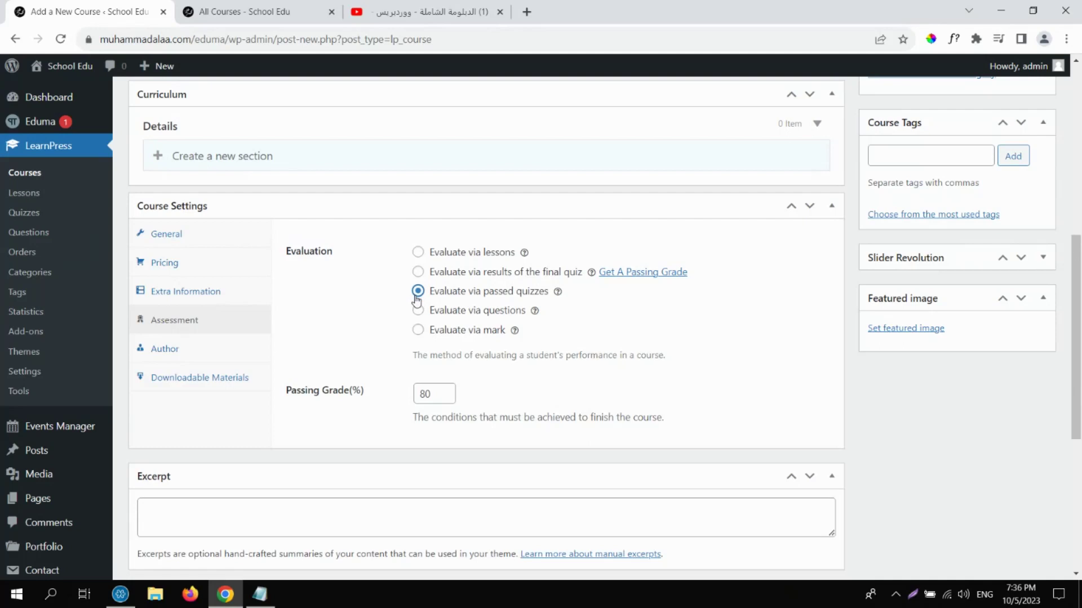
{"action": "left_click", "coordinate": [417, 310]}
{"action": "left_click", "coordinate": [418, 331]}
{"action": "left_click", "coordinate": [418, 252]}
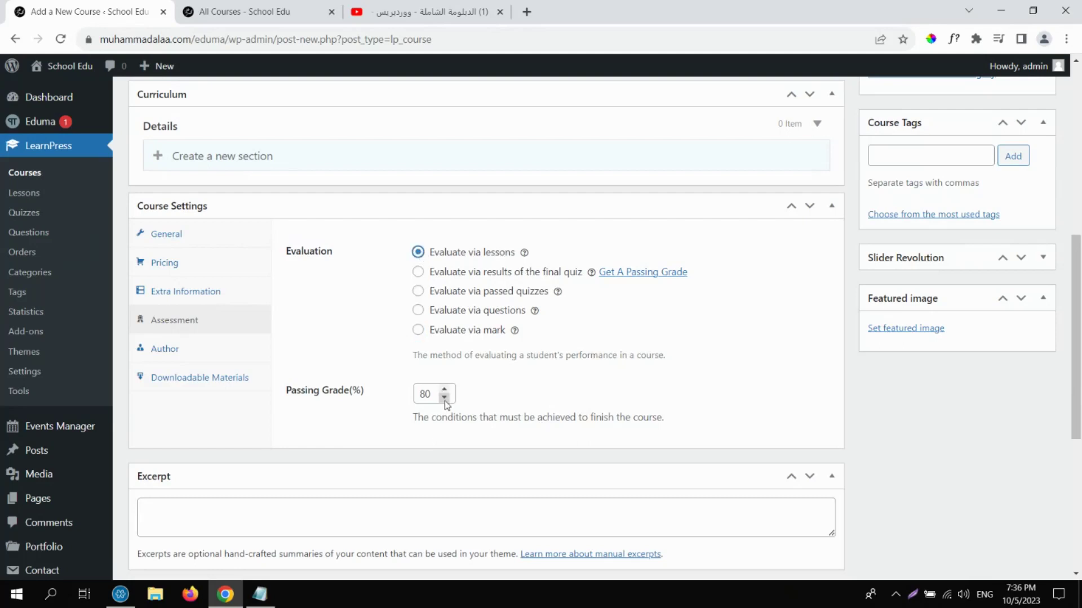
{"action": "double_click", "coordinate": [422, 394]}
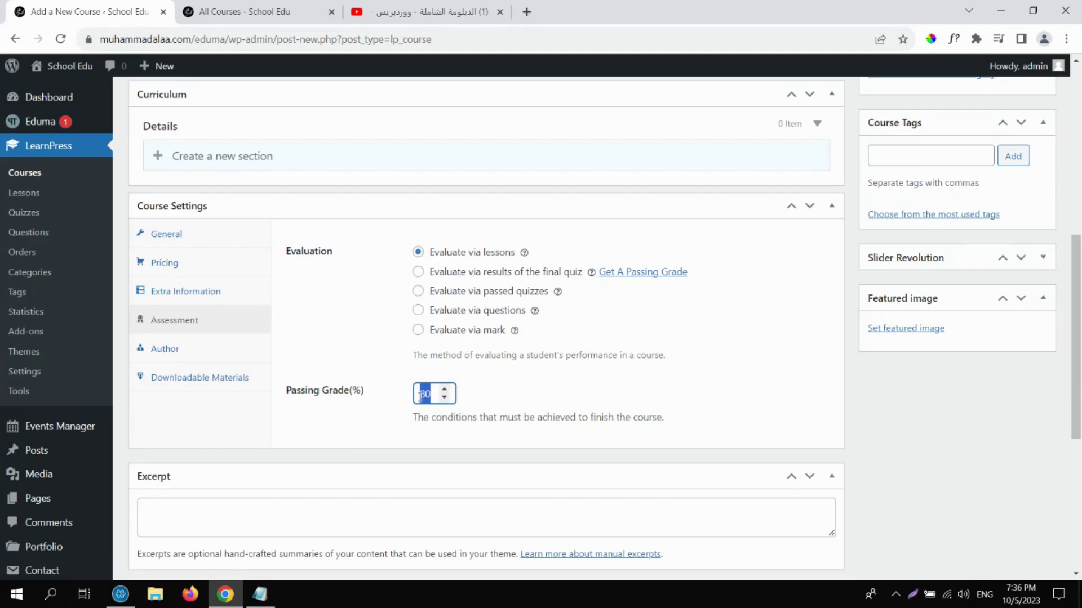
{"action": "left_click", "coordinate": [191, 357]}
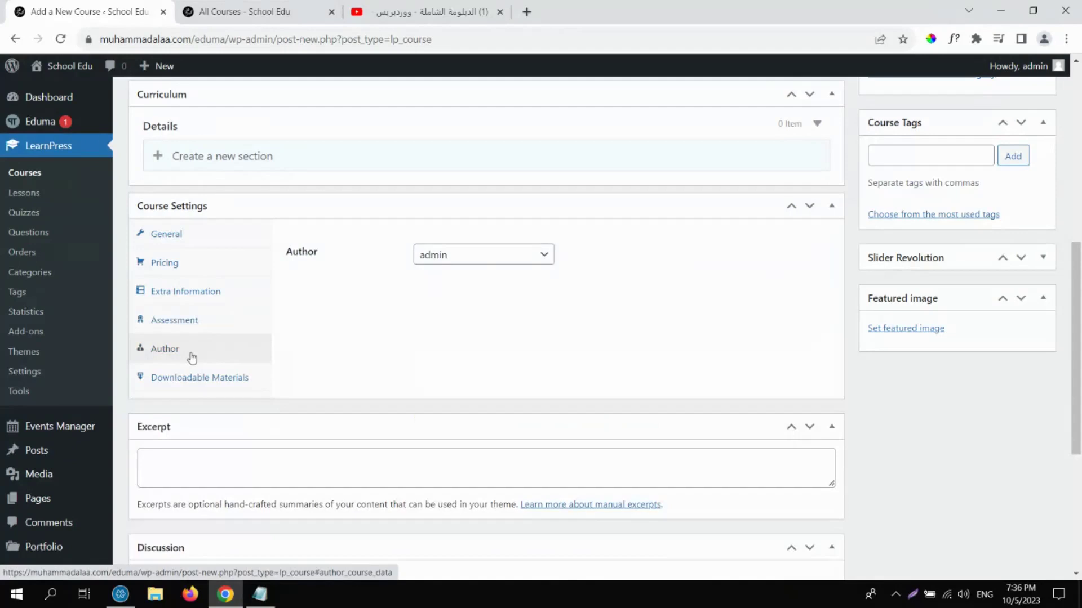
Keep admin selected as the course author.
{"action": "left_click", "coordinate": [505, 255]}
{"action": "left_click", "coordinate": [490, 272]}
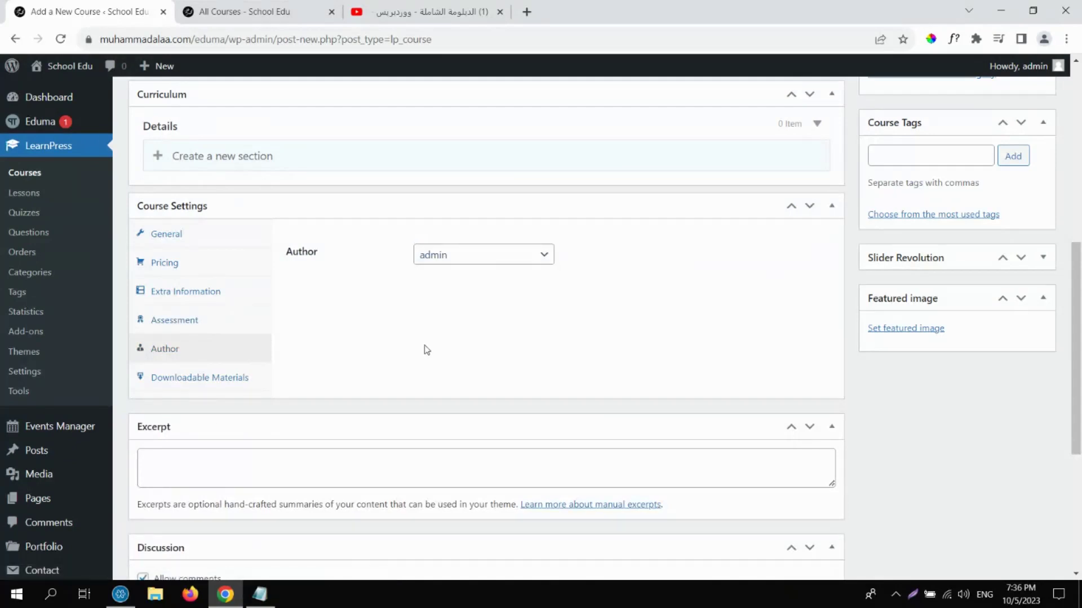
{"action": "left_click", "coordinate": [193, 380]}
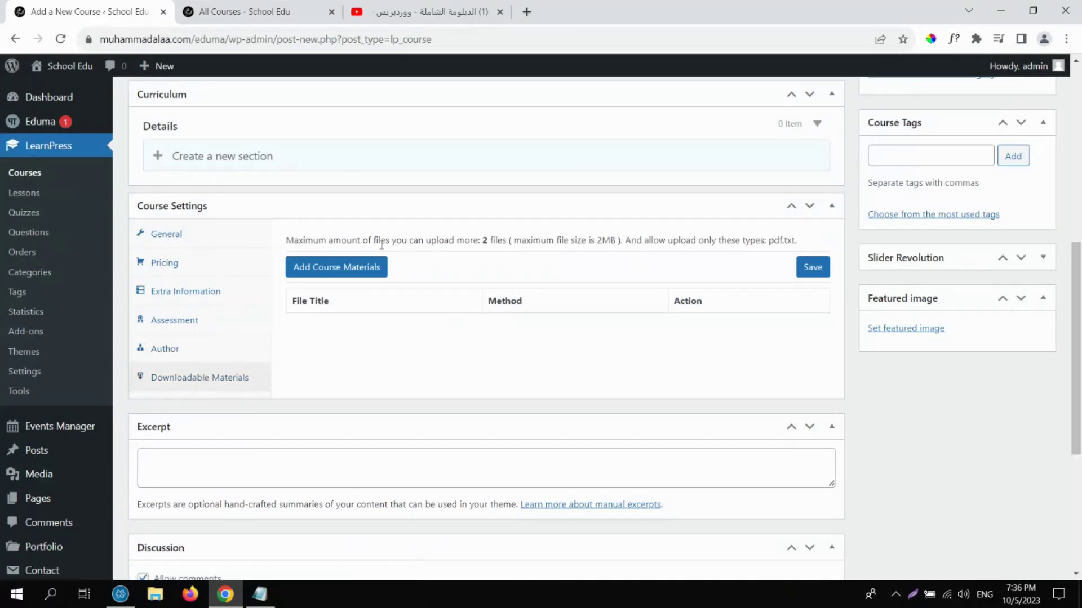
{"action": "left_click", "coordinate": [350, 272]}
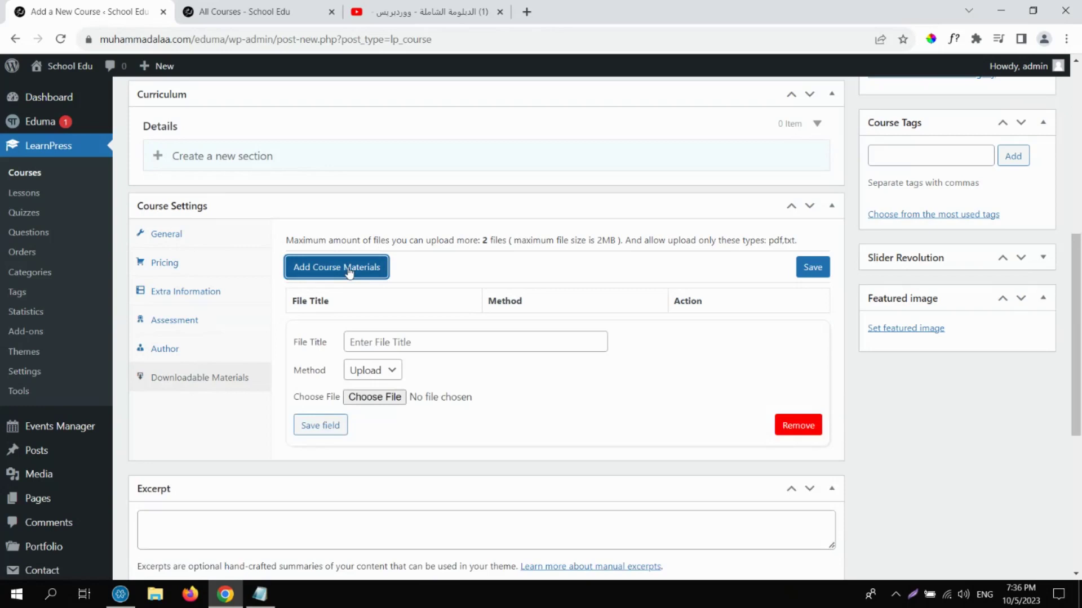
{"action": "left_click", "coordinate": [388, 343]}
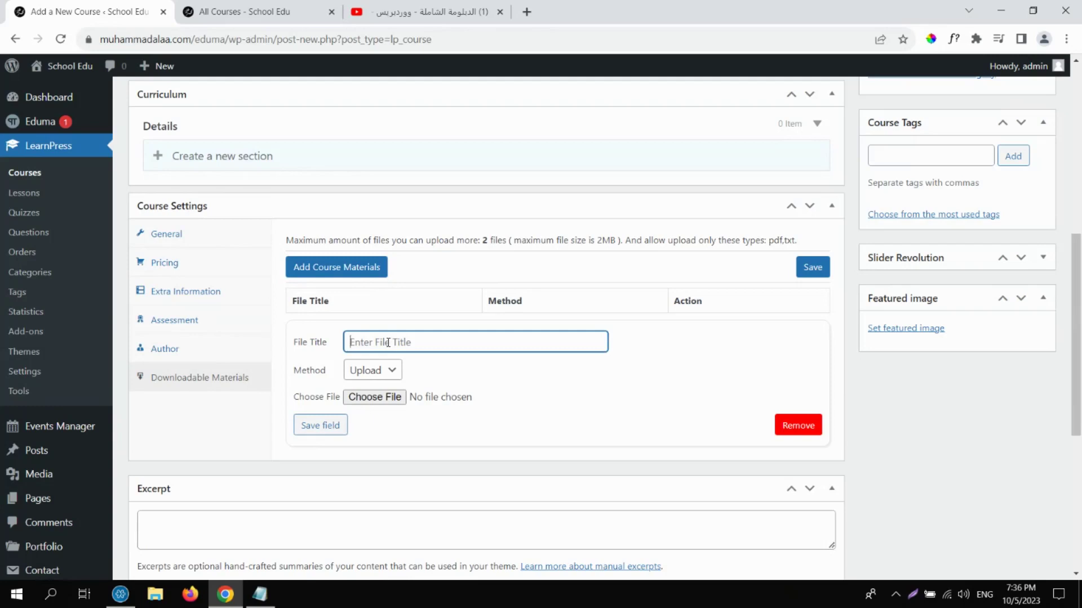
{"action": "type", "text": "Course Book"}
{"action": "left_click", "coordinate": [384, 372]}
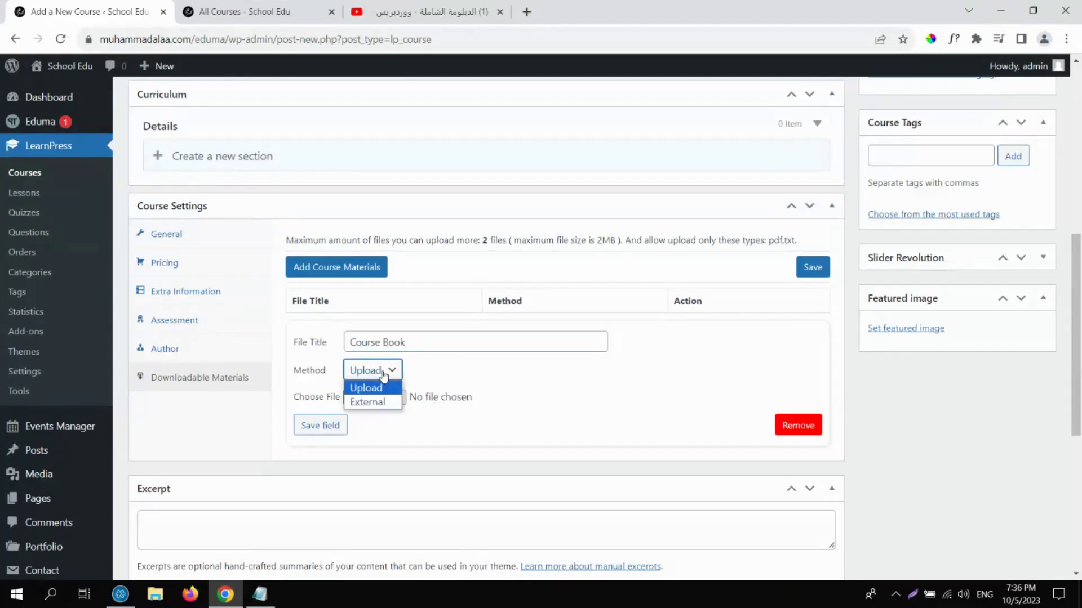
{"action": "left_click", "coordinate": [384, 374]}
{"action": "left_click", "coordinate": [383, 373]}
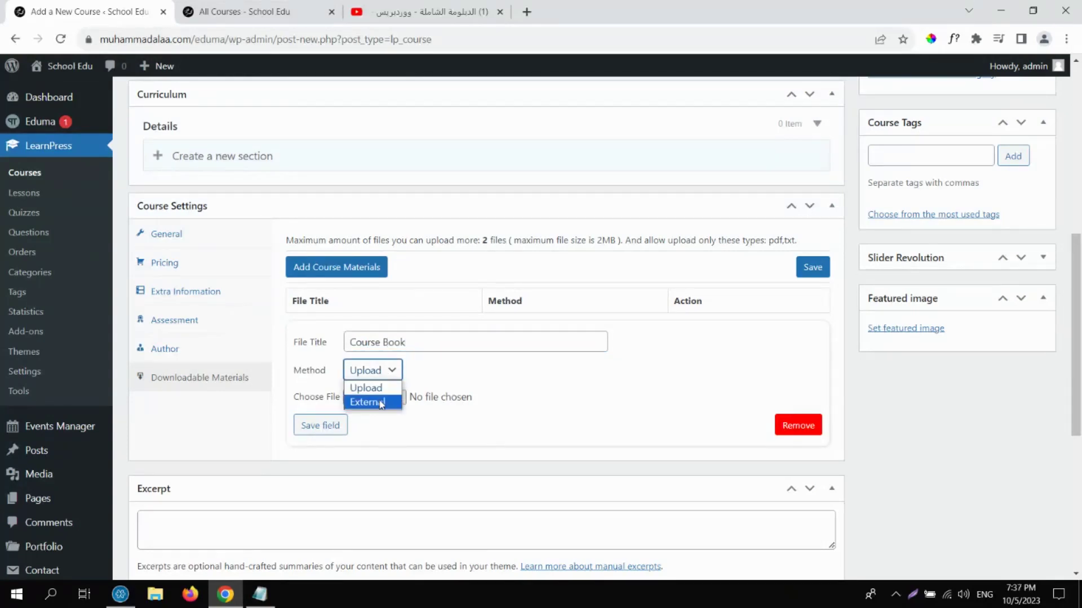
{"action": "left_click", "coordinate": [382, 404]}
{"action": "left_click", "coordinate": [385, 397]}
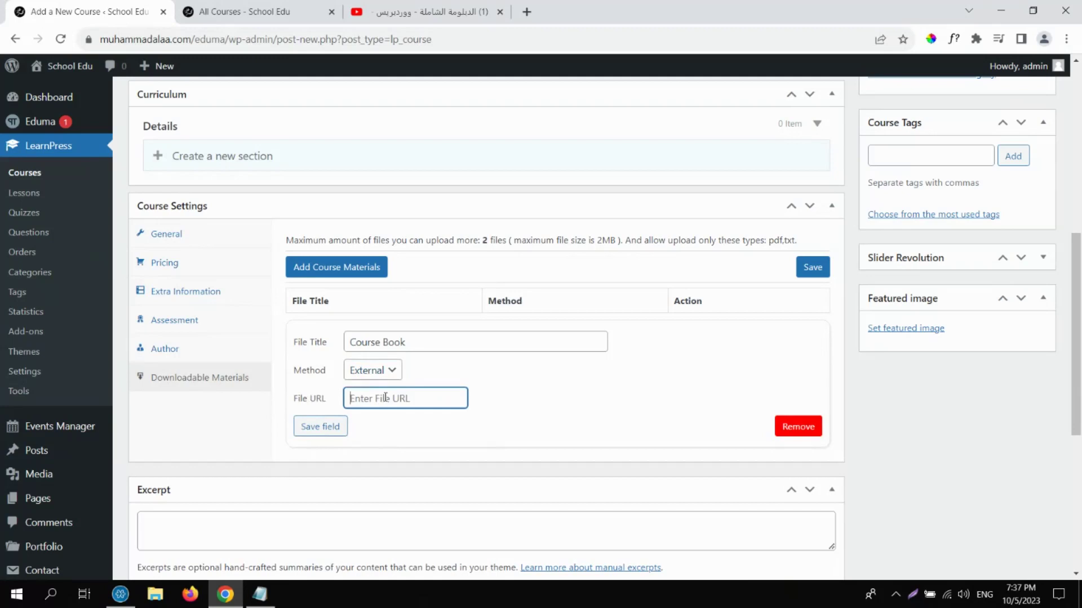
{"action": "type", "text": "www.google.com"}
{"action": "left_click", "coordinate": [319, 428]}
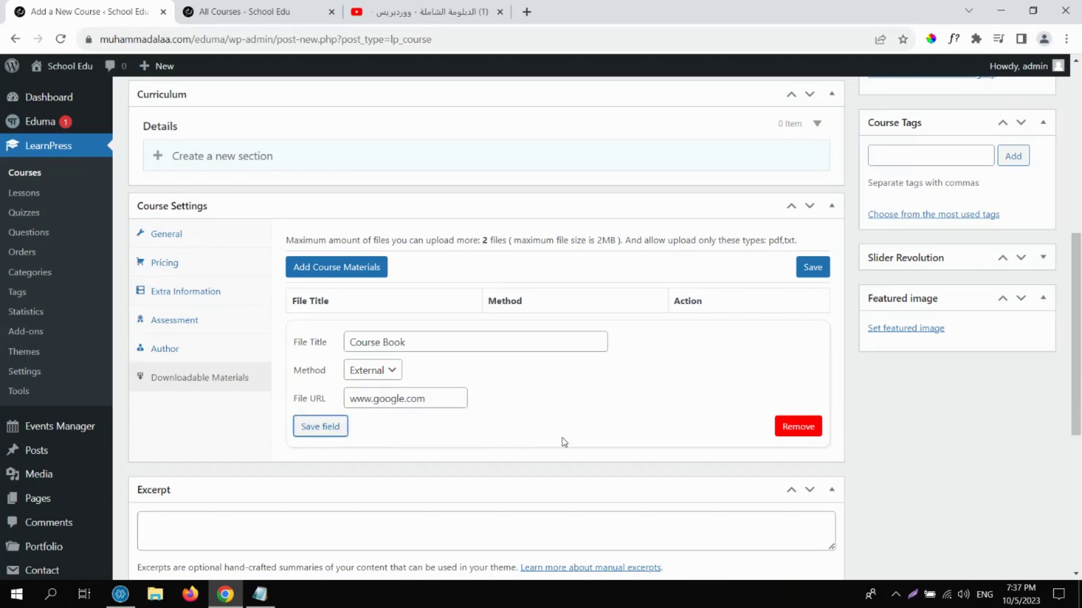
{"action": "left_click", "coordinate": [807, 280]}
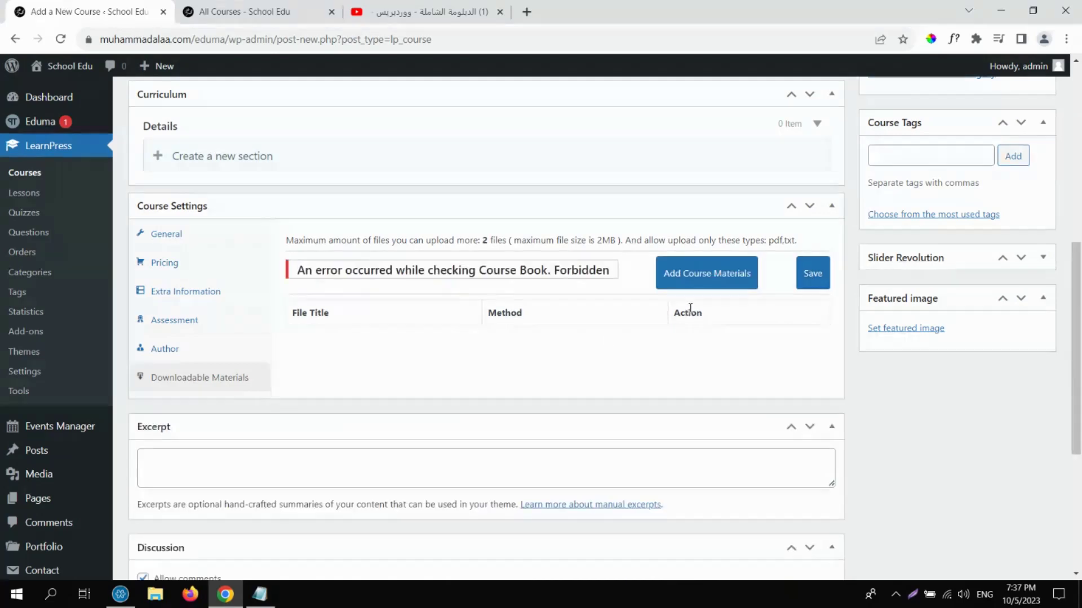
Add a 'Book' material with the uploaded certificate PDF and save the materials list.
{"action": "left_click", "coordinate": [702, 281]}
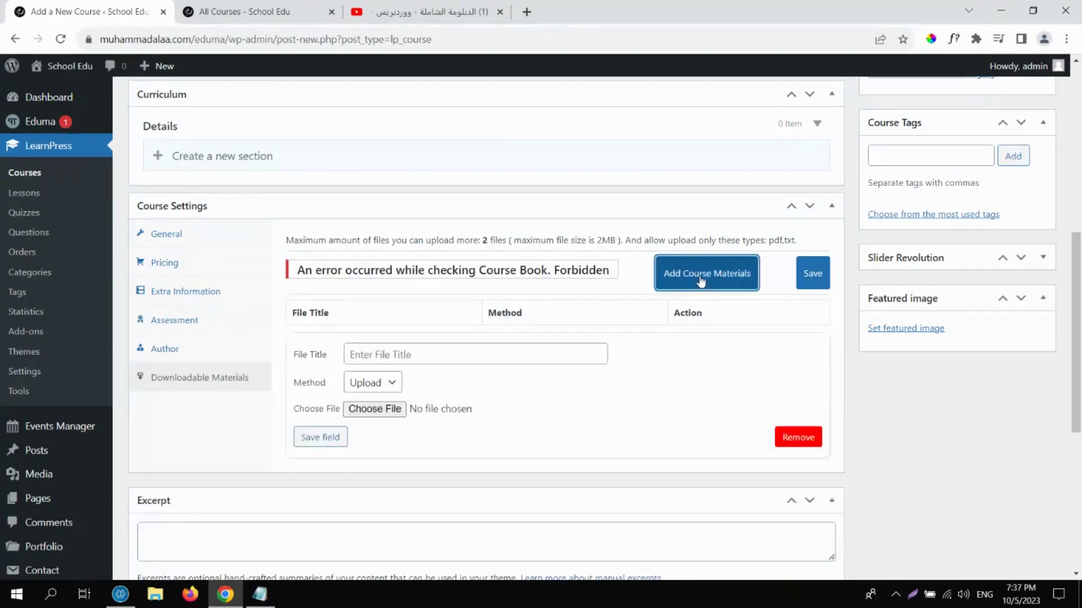
{"action": "left_click", "coordinate": [446, 353]}
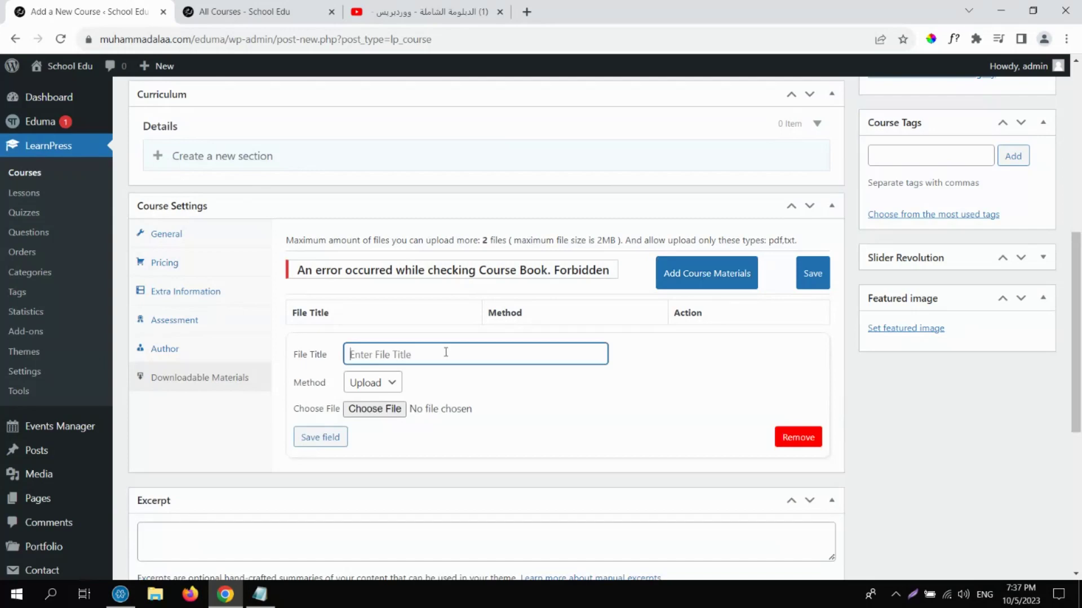
{"action": "type", "text": "Book"}
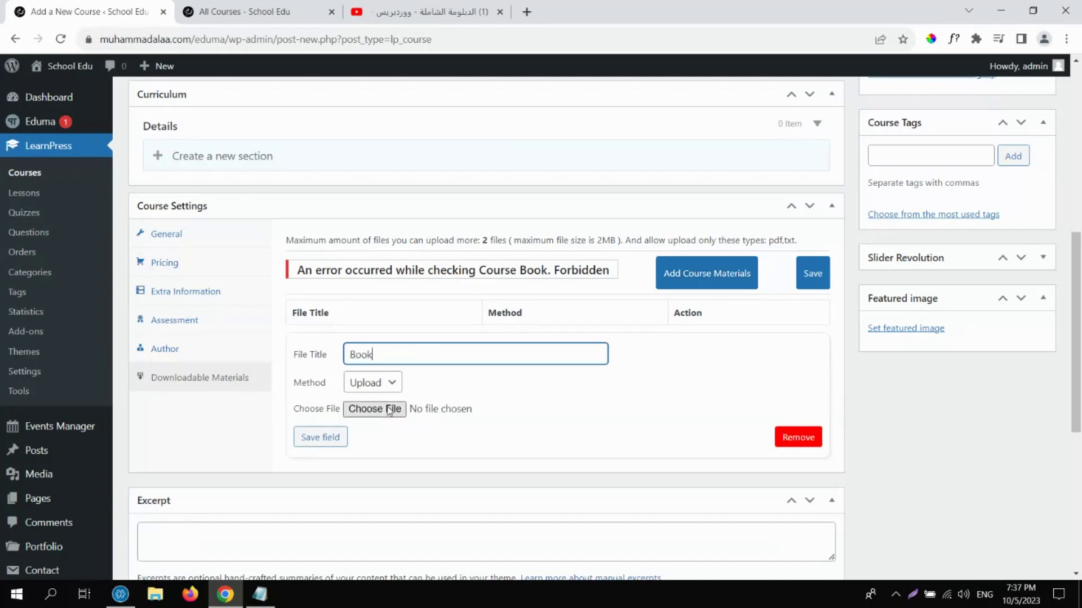
{"action": "left_click", "coordinate": [385, 411]}
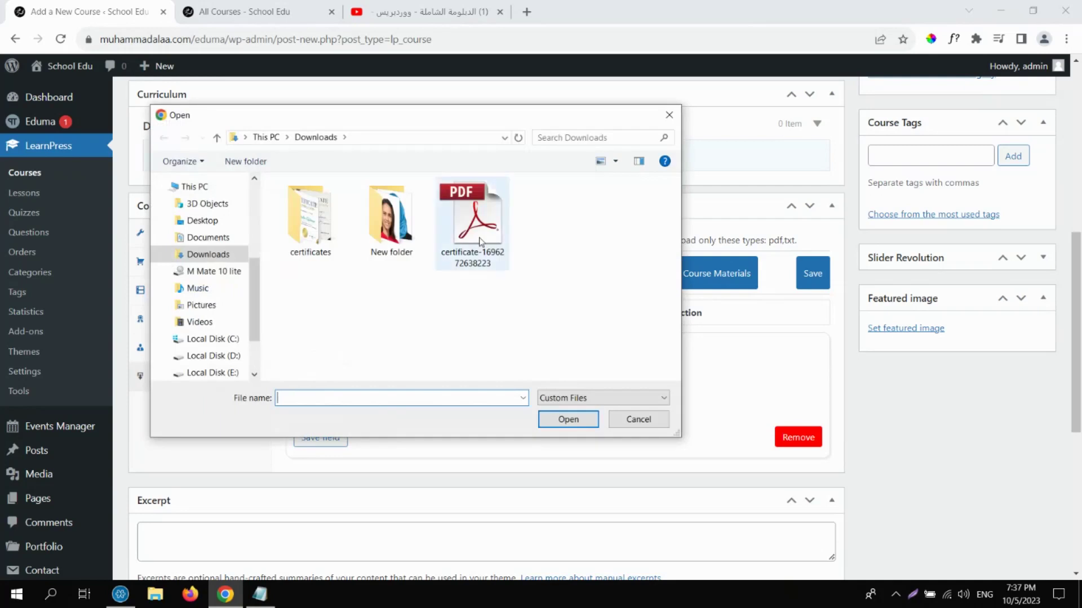
{"action": "left_click", "coordinate": [480, 242]}
{"action": "double_click", "coordinate": [481, 242]}
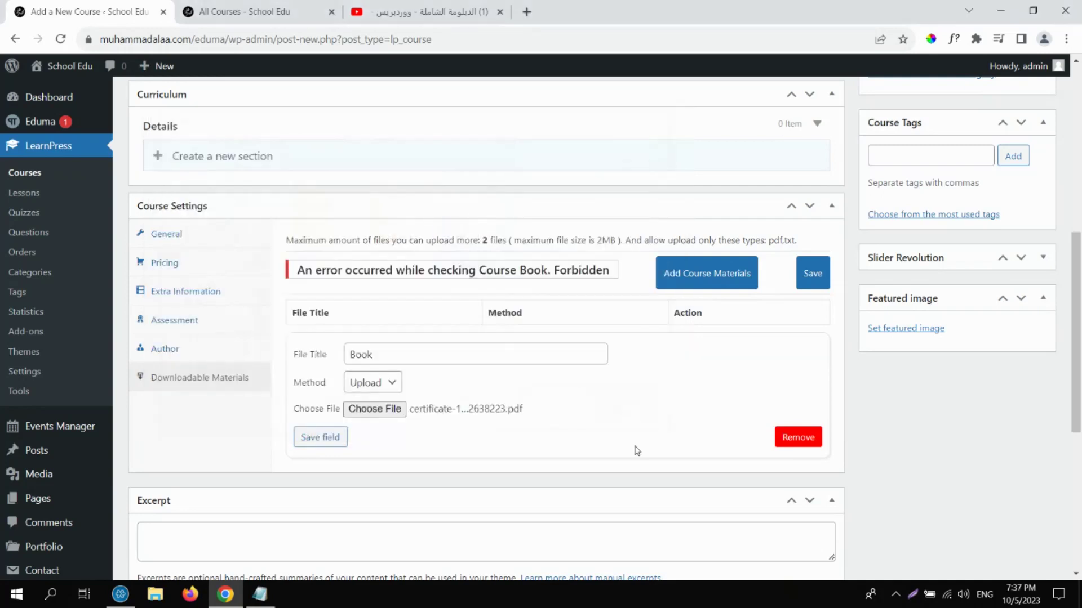
{"action": "left_click", "coordinate": [319, 437]}
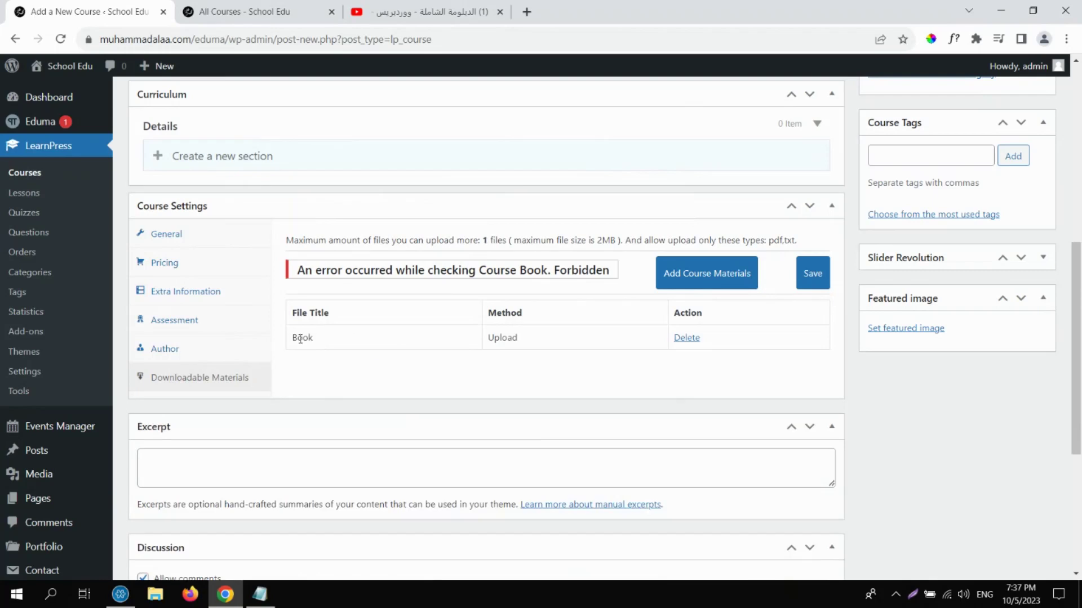
{"action": "left_click_drag", "start_coordinate": [299, 338], "coordinate": [491, 336]}
{"action": "left_click", "coordinate": [824, 275]}
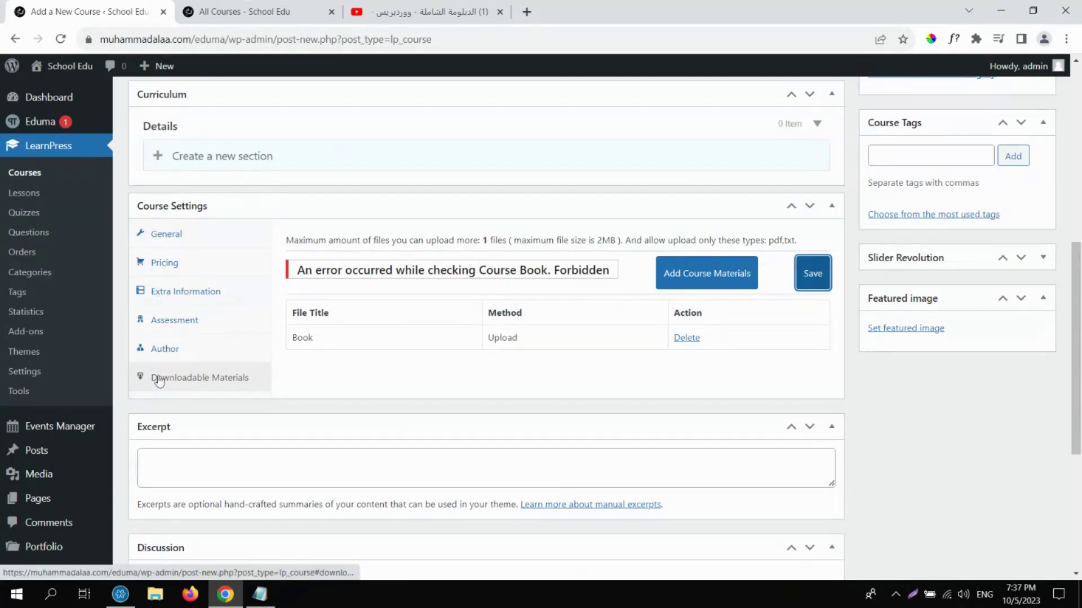
Pick the bookshelf photo eduma-cover-banner-17.jpg in the media library and set it as featured image.
{"action": "left_click", "coordinate": [912, 332]}
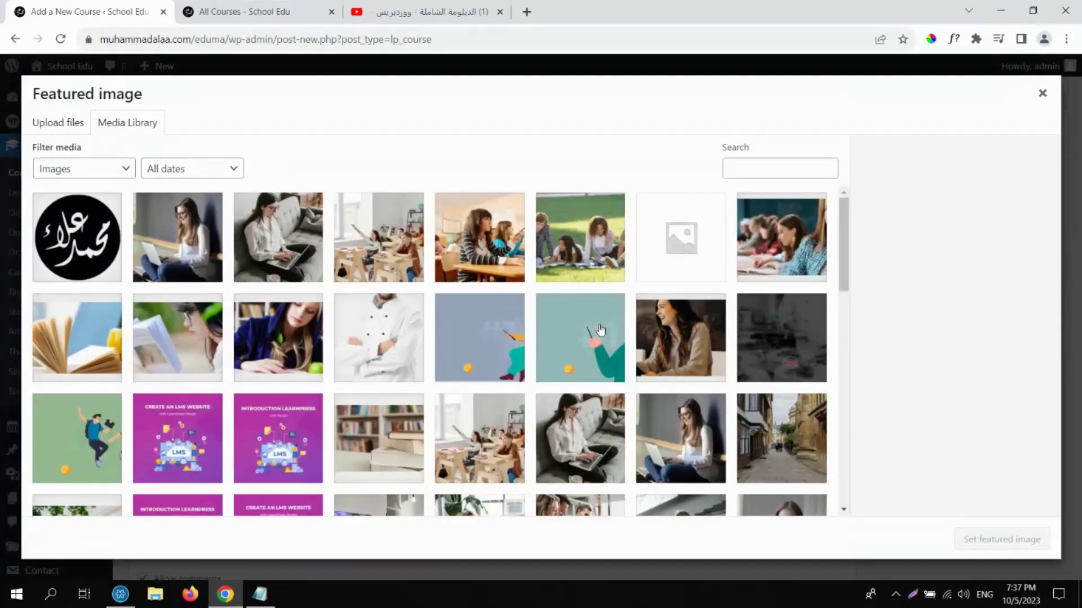
{"action": "left_click_drag", "start_coordinate": [845, 234], "coordinate": [851, 283]}
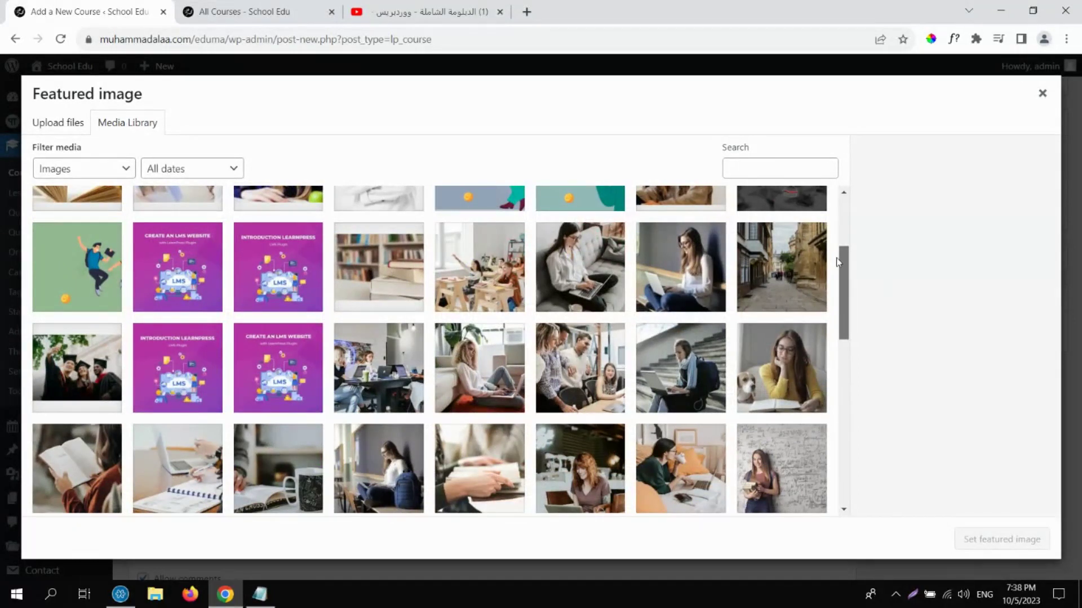
{"action": "left_click_drag", "start_coordinate": [846, 263], "coordinate": [845, 198]}
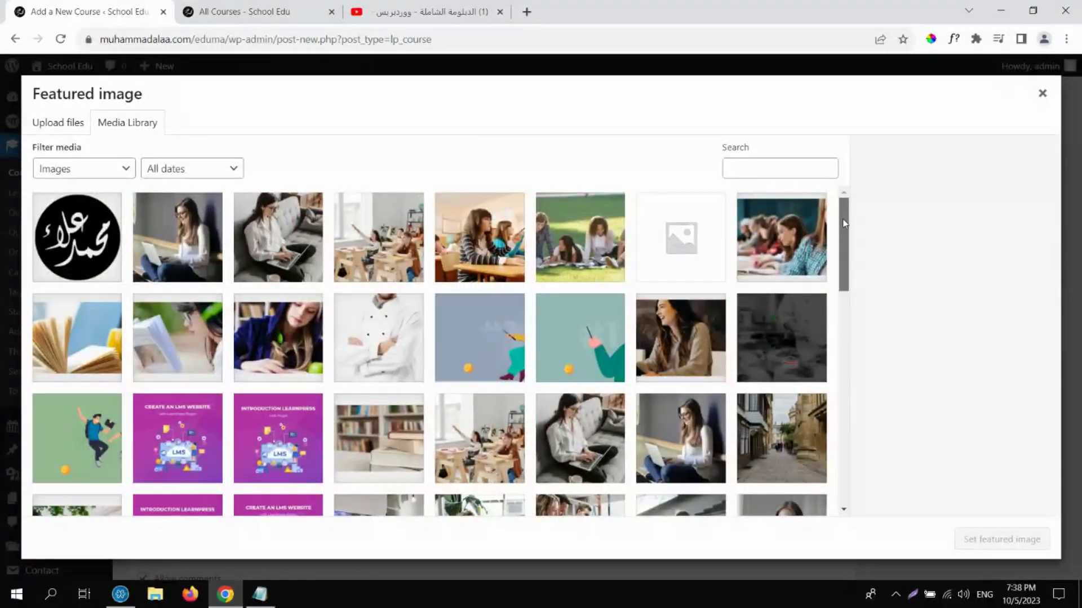
{"action": "left_click_drag", "start_coordinate": [839, 220], "coordinate": [840, 286]}
{"action": "left_click", "coordinate": [369, 236]}
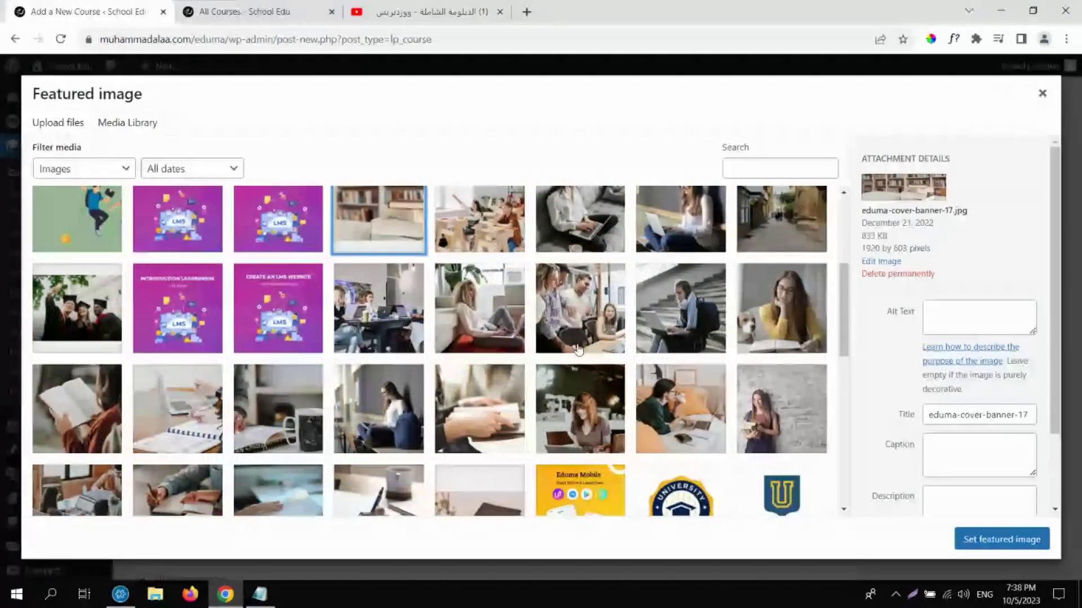
{"action": "left_click", "coordinate": [992, 538]}
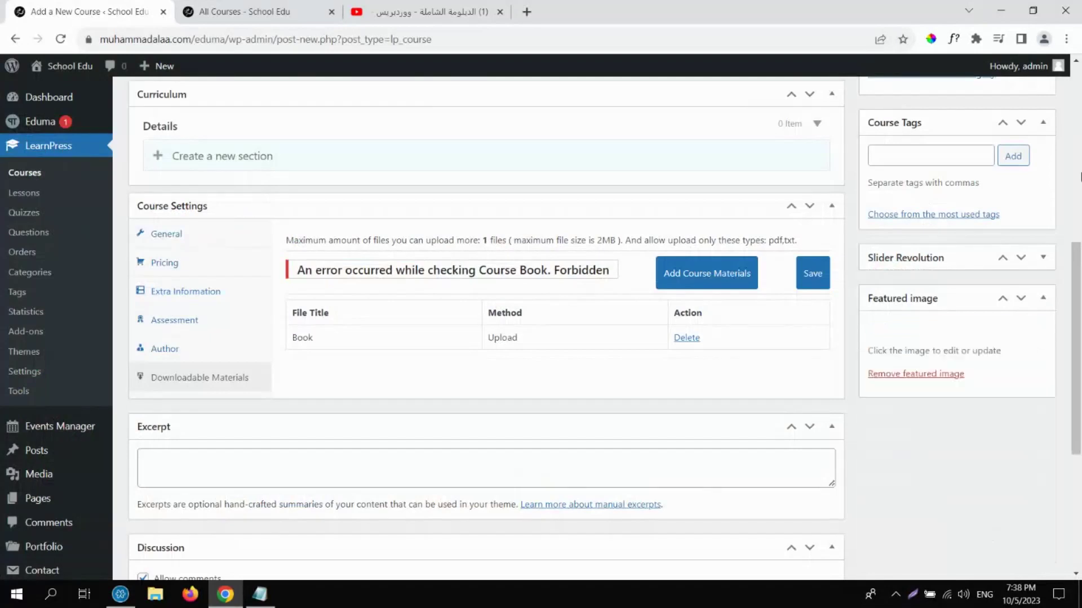
{"action": "scroll", "coordinate": [856, 304], "scroll_direction": "up", "scroll_amount": 8}
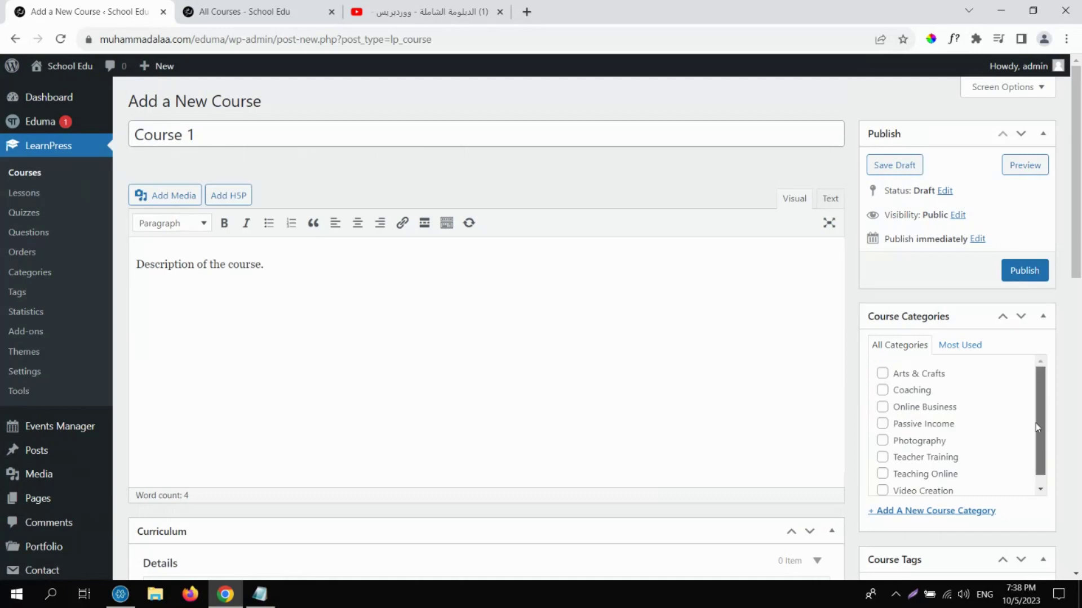
Create a new course category named Web Design with no parent.
{"action": "left_click_drag", "start_coordinate": [1035, 423], "coordinate": [1017, 466]}
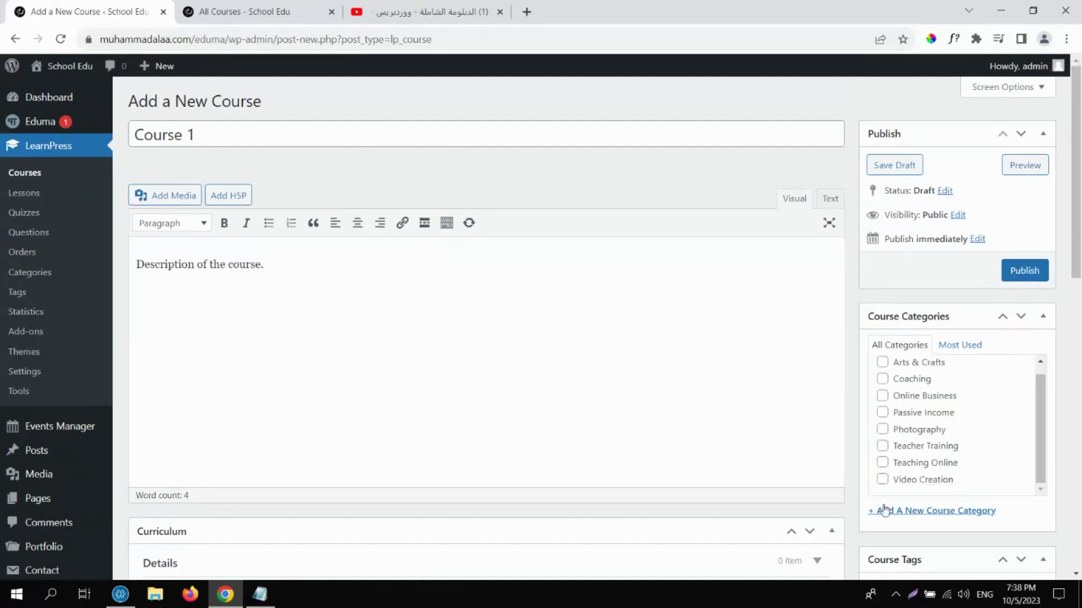
{"action": "left_click", "coordinate": [924, 515]}
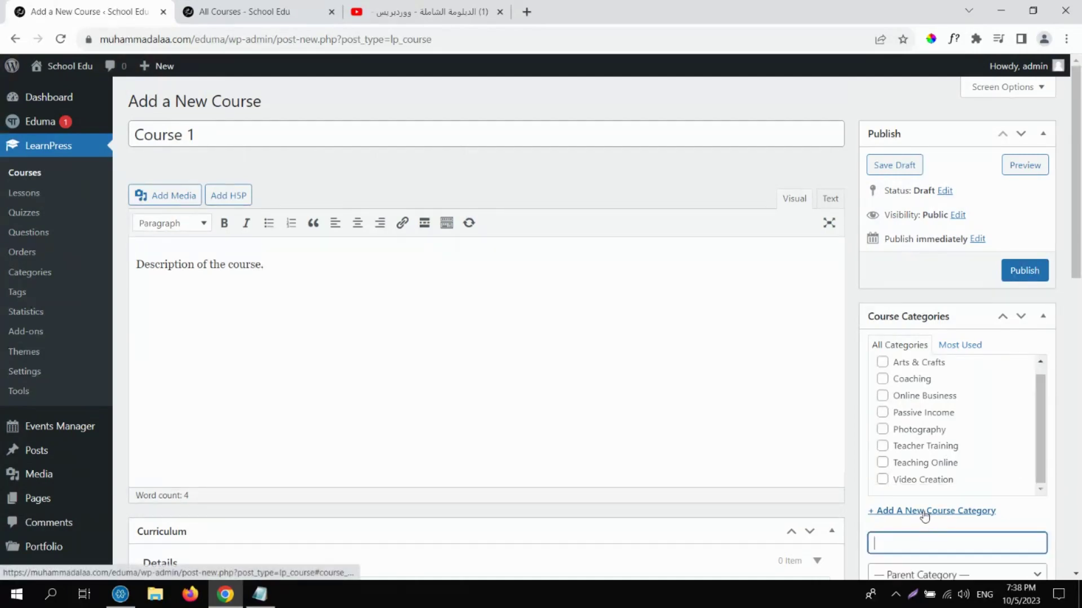
{"action": "scroll", "coordinate": [935, 508], "scroll_direction": "down", "scroll_amount": 1}
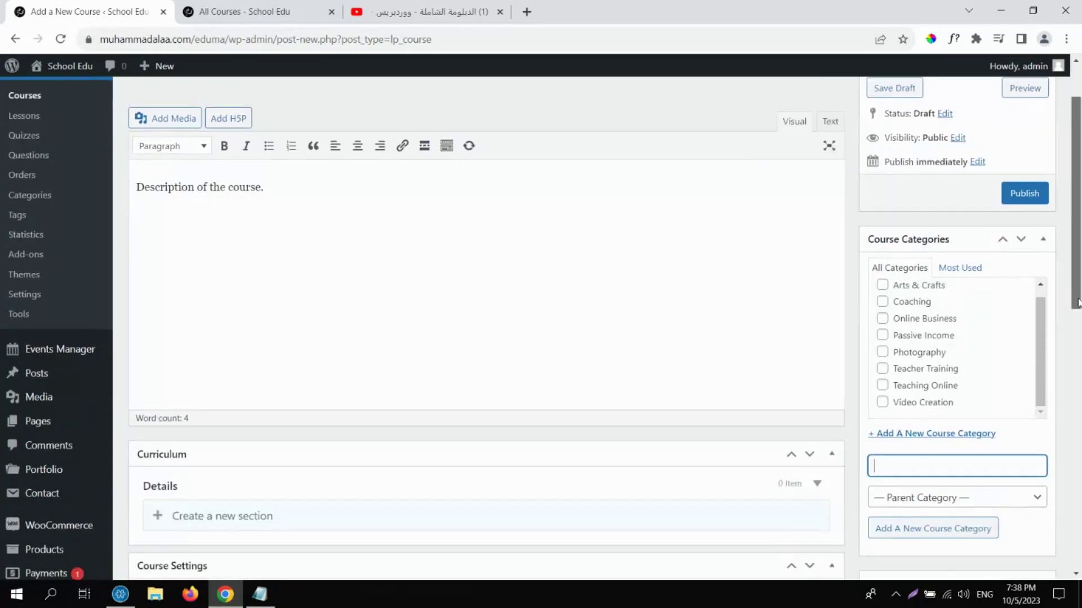
{"action": "left_click", "coordinate": [951, 498]}
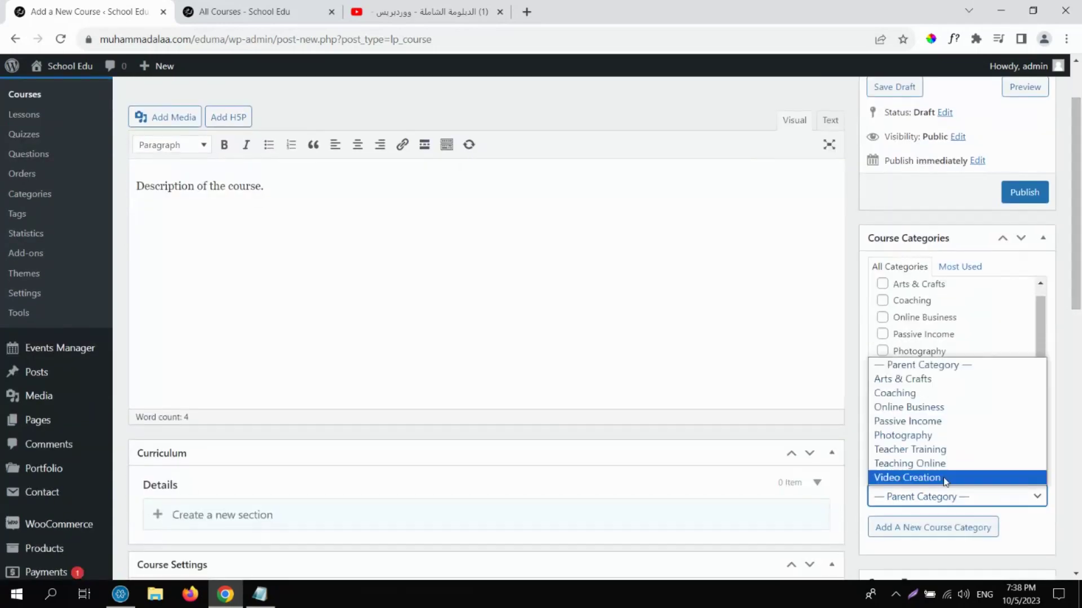
{"action": "left_click", "coordinate": [1033, 325]}
{"action": "left_click", "coordinate": [903, 470]}
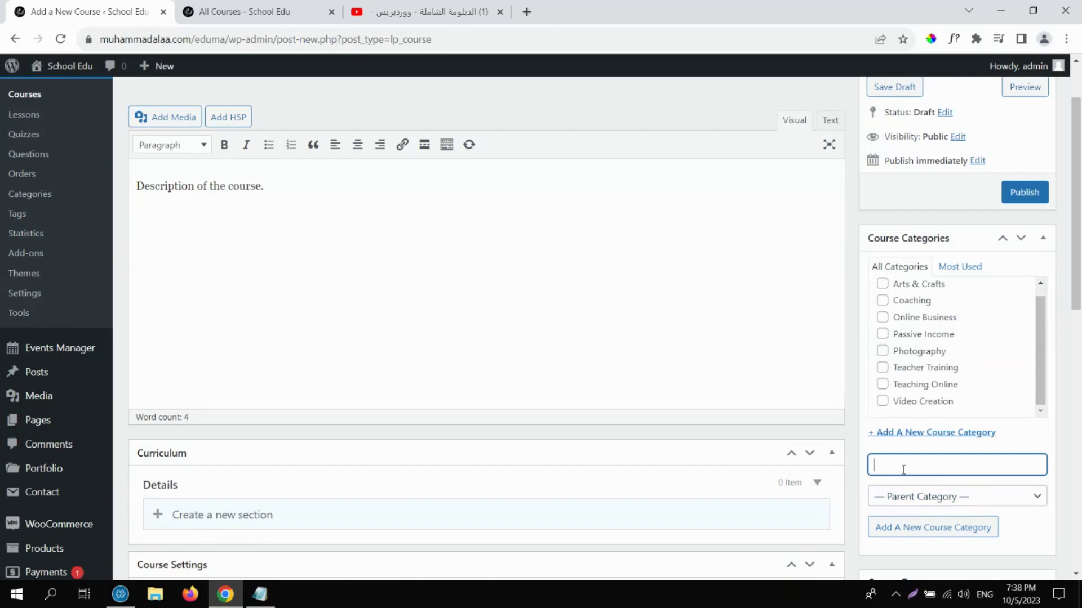
{"action": "type", "text": "Web Design"}
{"action": "left_click", "coordinate": [939, 532]}
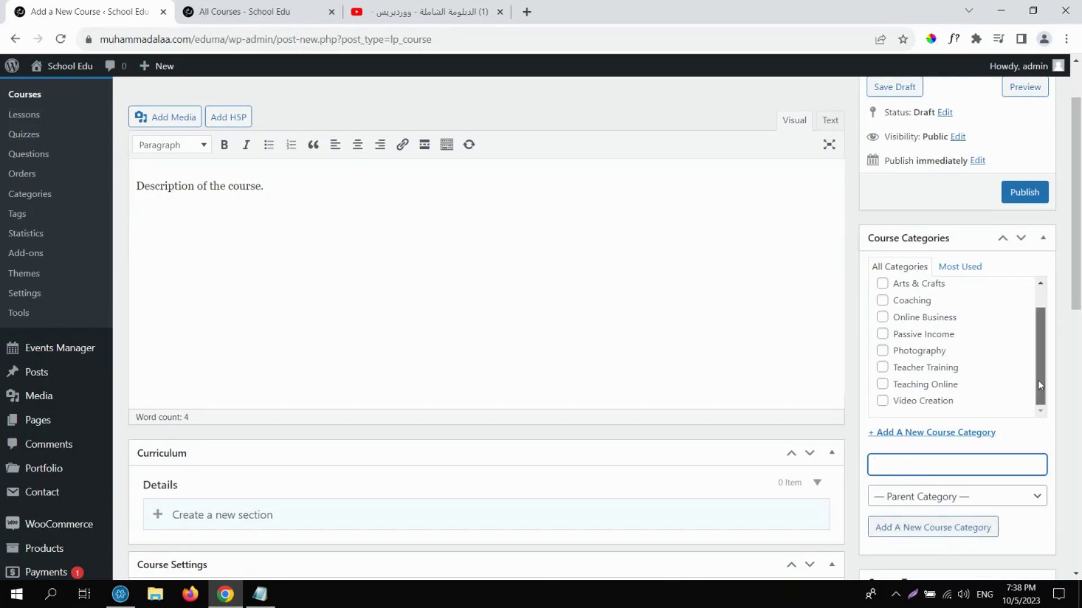
{"action": "scroll", "coordinate": [1035, 337], "scroll_direction": "up", "scroll_amount": 1}
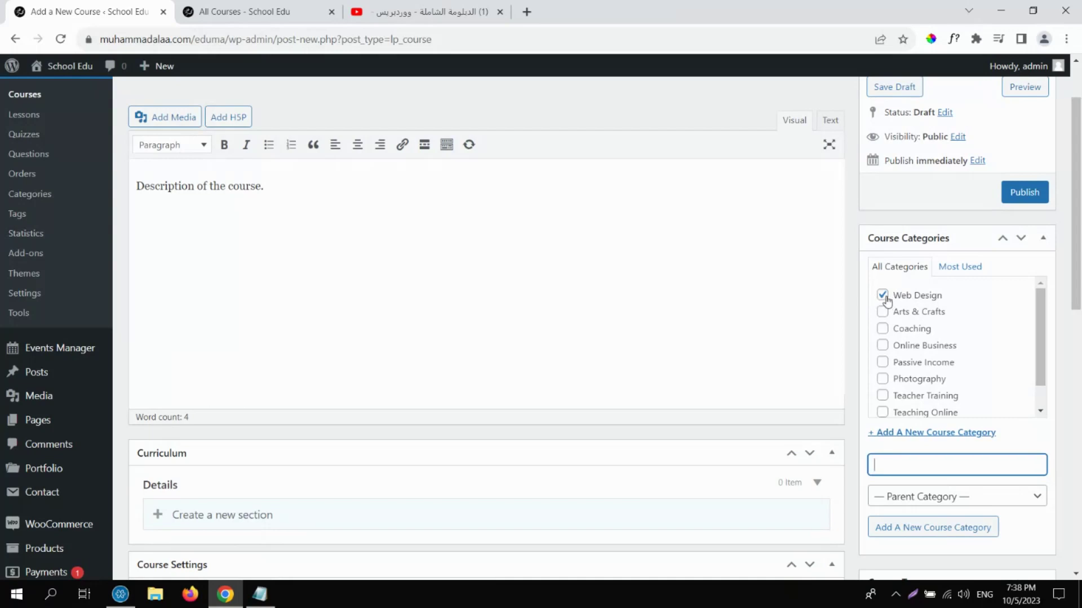
Also tick Online Business and publish Course 1.
{"action": "left_click", "coordinate": [882, 348]}
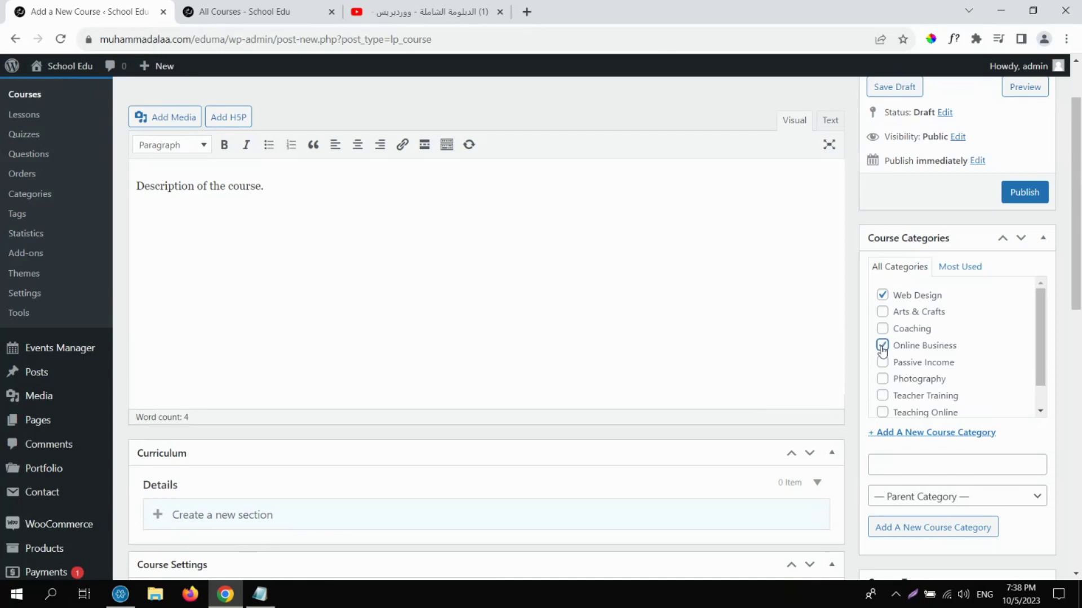
{"action": "scroll", "coordinate": [1040, 346], "scroll_direction": "down", "scroll_amount": 1}
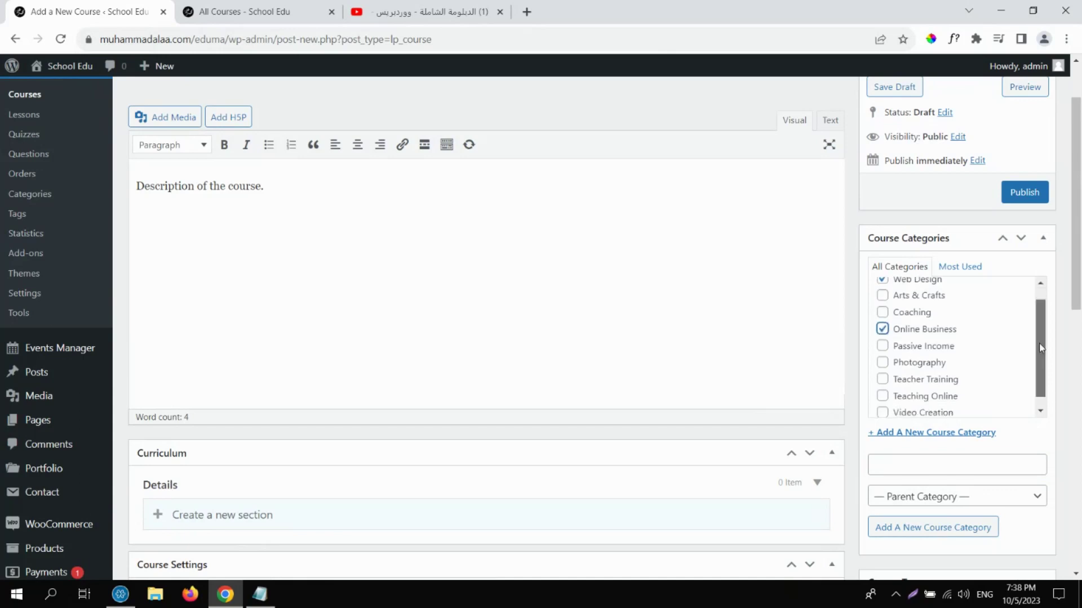
{"action": "scroll", "coordinate": [1039, 352], "scroll_direction": "up", "scroll_amount": 2}
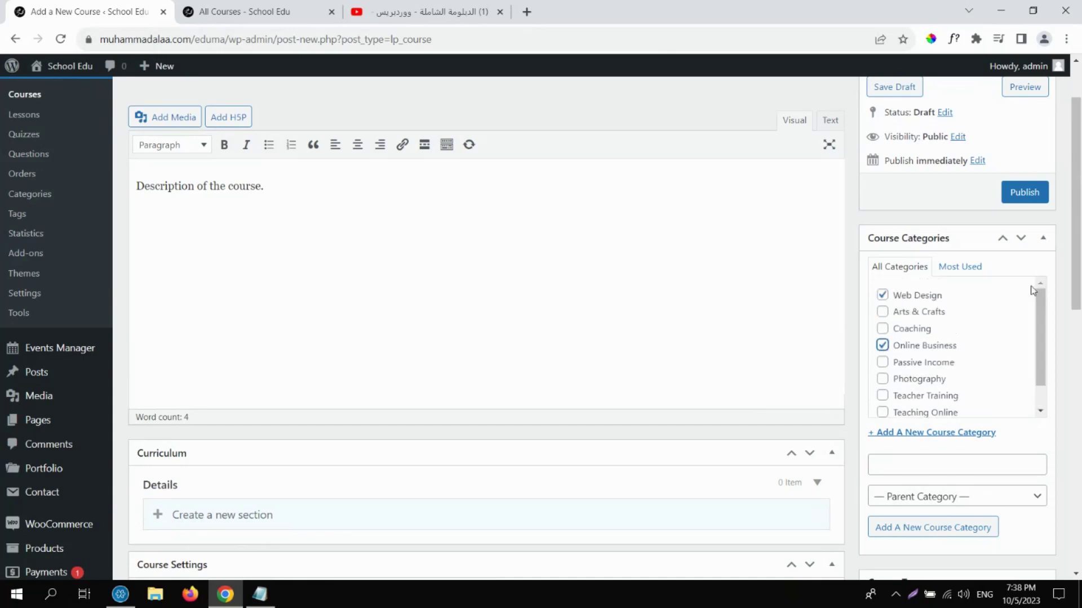
{"action": "left_click", "coordinate": [1025, 192]}
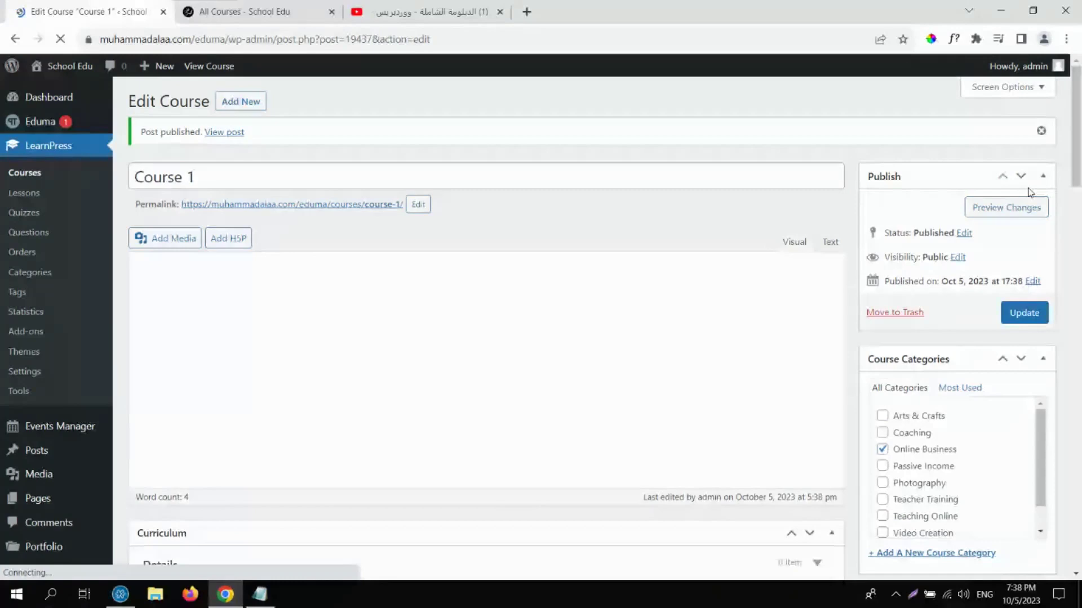
Go to the LearnPress Courses list and view Course 1's live page.
{"action": "scroll", "coordinate": [1080, 156], "scroll_direction": "down", "scroll_amount": 5}
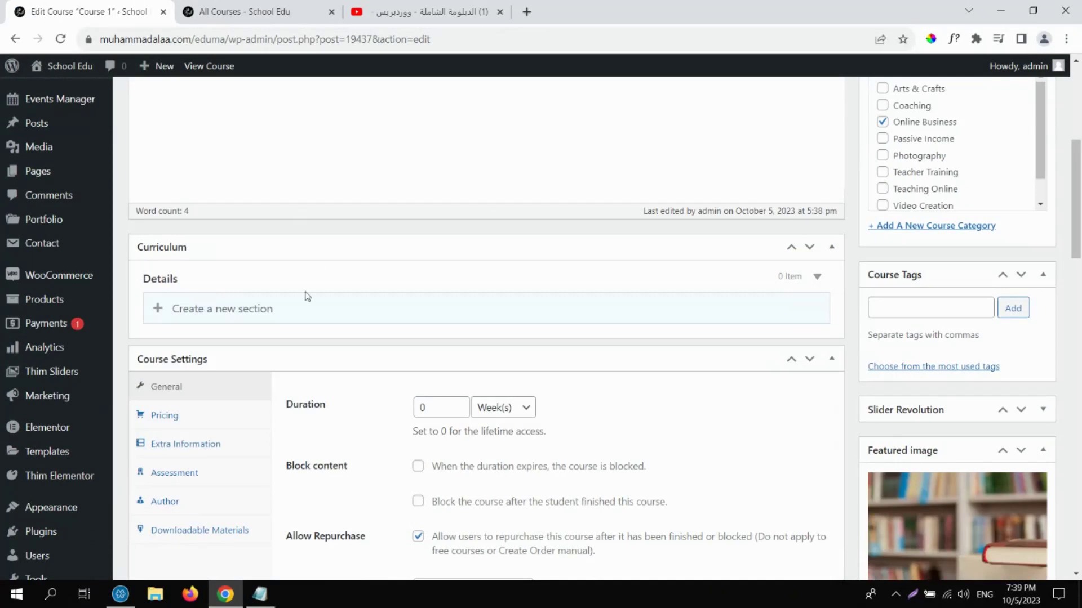
{"action": "scroll", "coordinate": [1076, 197], "scroll_direction": "up", "scroll_amount": 5}
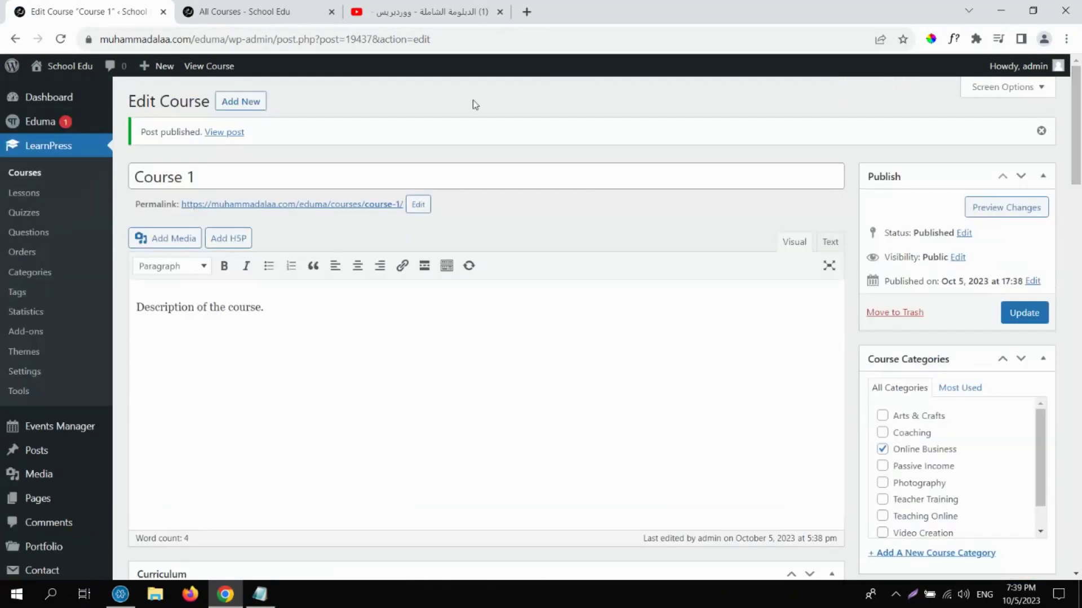
{"action": "left_click", "coordinate": [52, 147]}
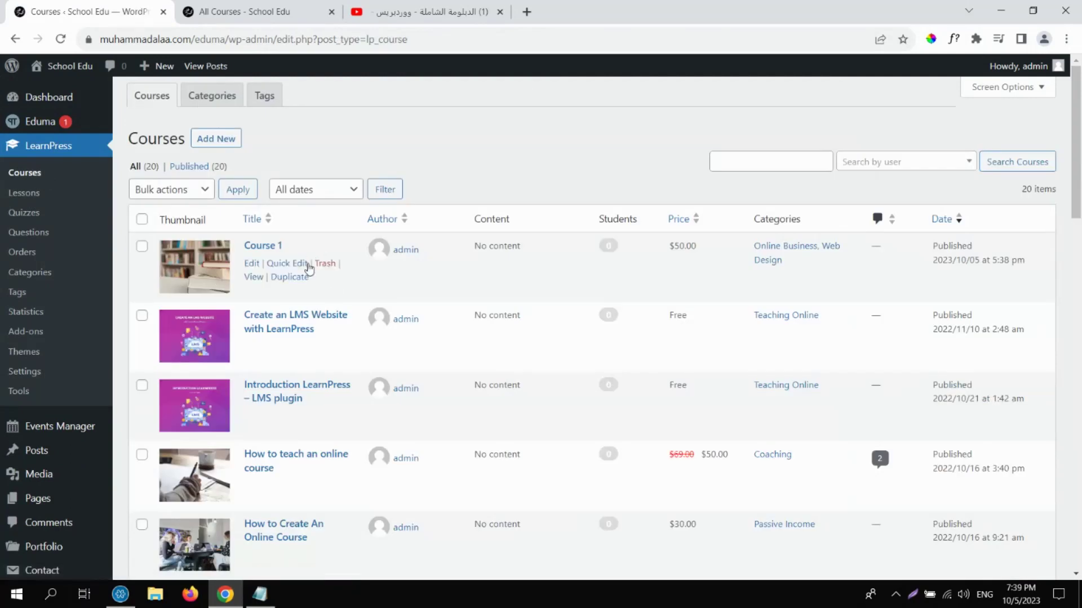
{"action": "left_click", "coordinate": [254, 276]}
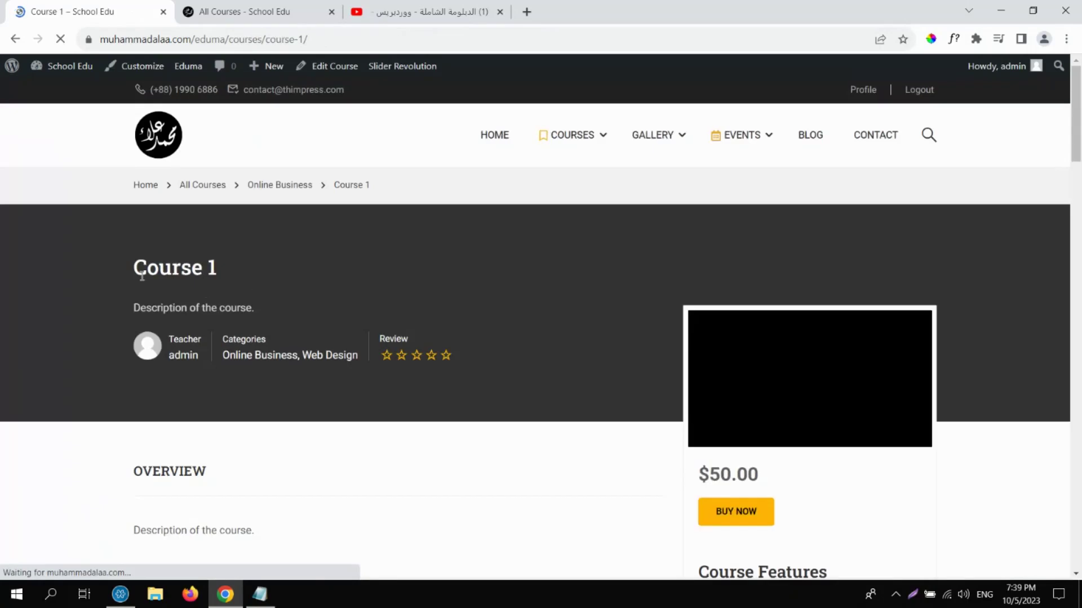
Highlight Course 1's title, description line, and teacher and category details.
{"action": "left_click_drag", "start_coordinate": [133, 270], "coordinate": [229, 272]}
{"action": "left_click_drag", "start_coordinate": [129, 309], "coordinate": [286, 306]}
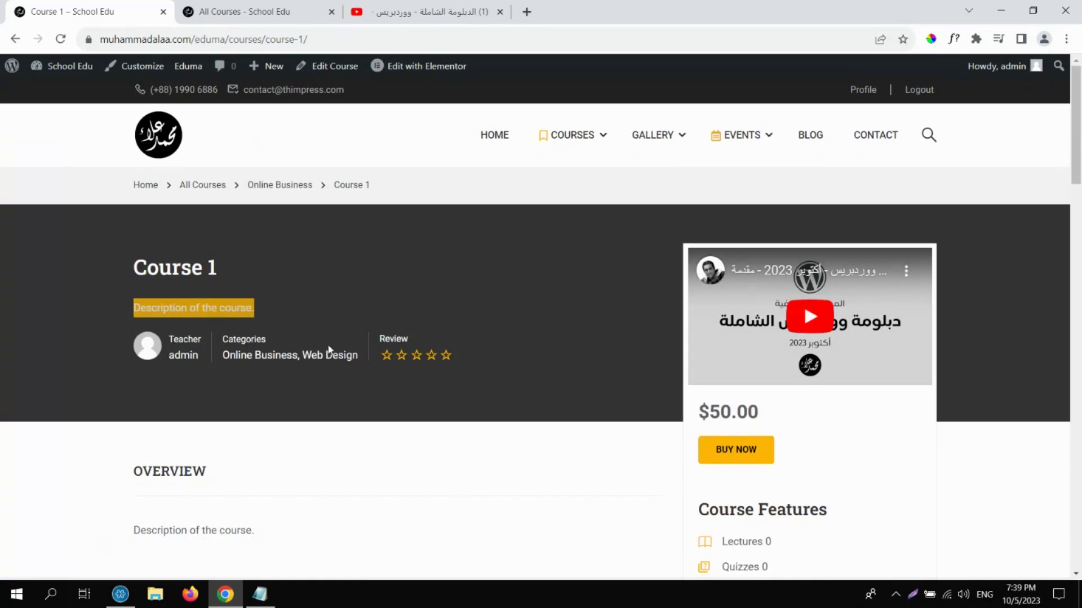
{"action": "left_click_drag", "start_coordinate": [218, 357], "coordinate": [457, 363]}
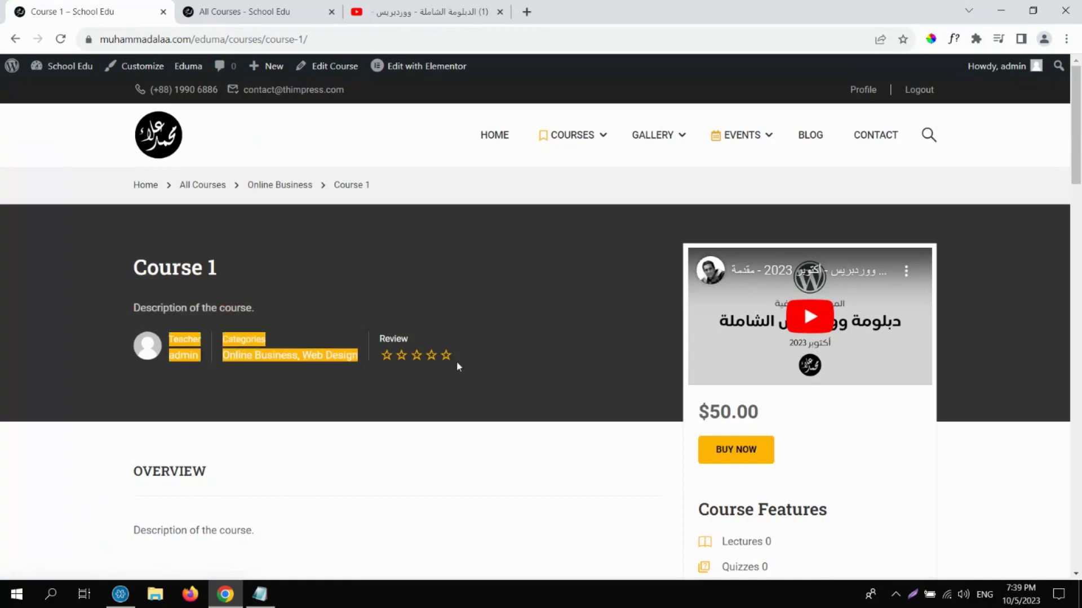
{"action": "left_click", "coordinate": [457, 365]}
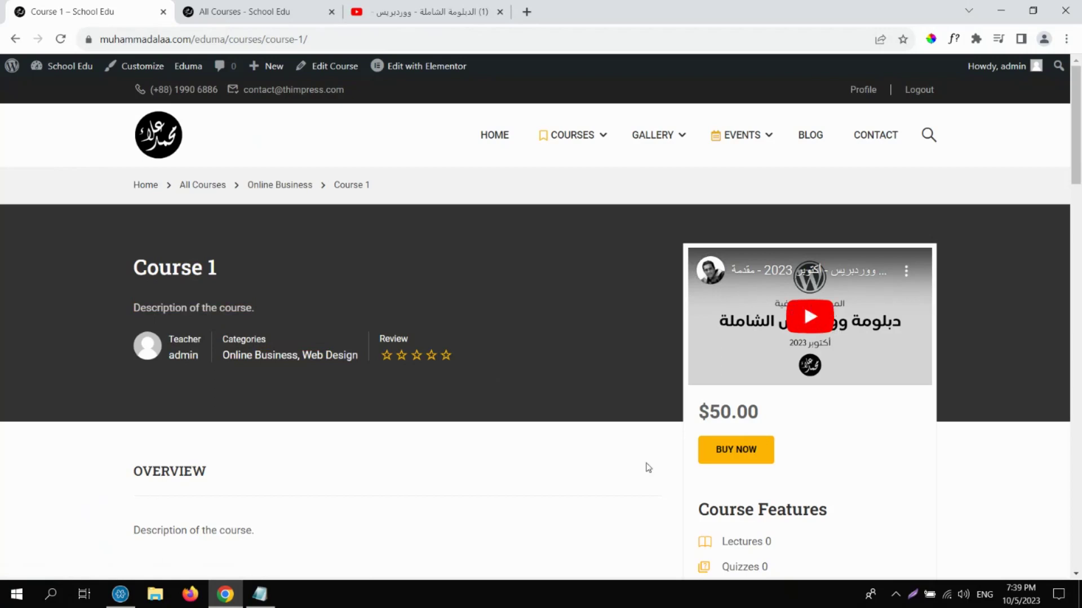
Point out the $50.00 price, lectures, lifetime duration, skill level, 128 students and Assessments Yes.
{"action": "left_click_drag", "start_coordinate": [697, 414], "coordinate": [775, 415]}
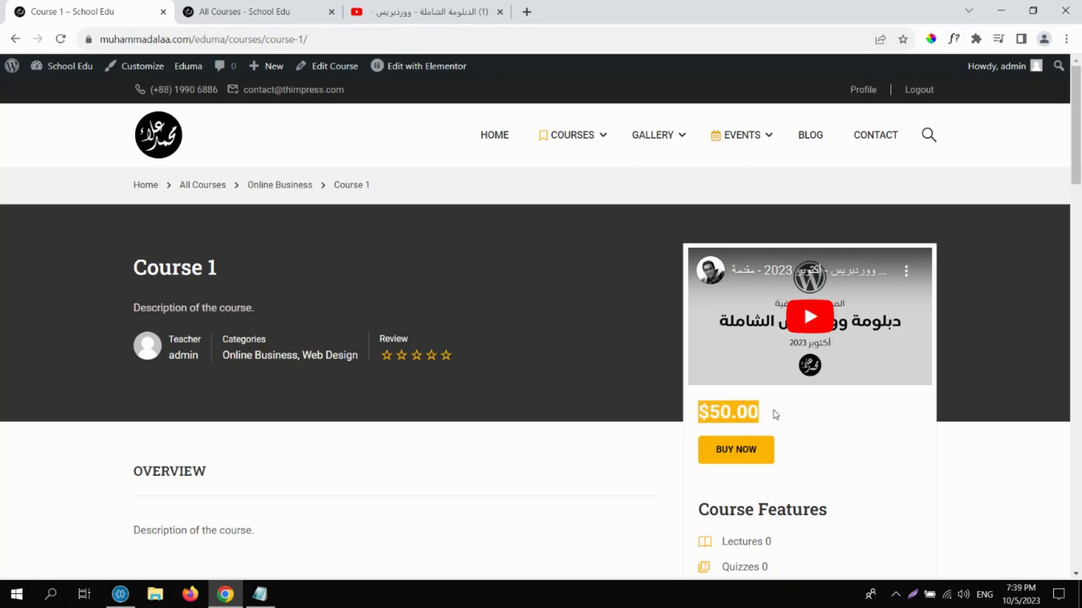
{"action": "left_click_drag", "start_coordinate": [1078, 124], "coordinate": [1078, 195]}
{"action": "left_click_drag", "start_coordinate": [723, 389], "coordinate": [759, 413]}
{"action": "double_click", "coordinate": [745, 441]}
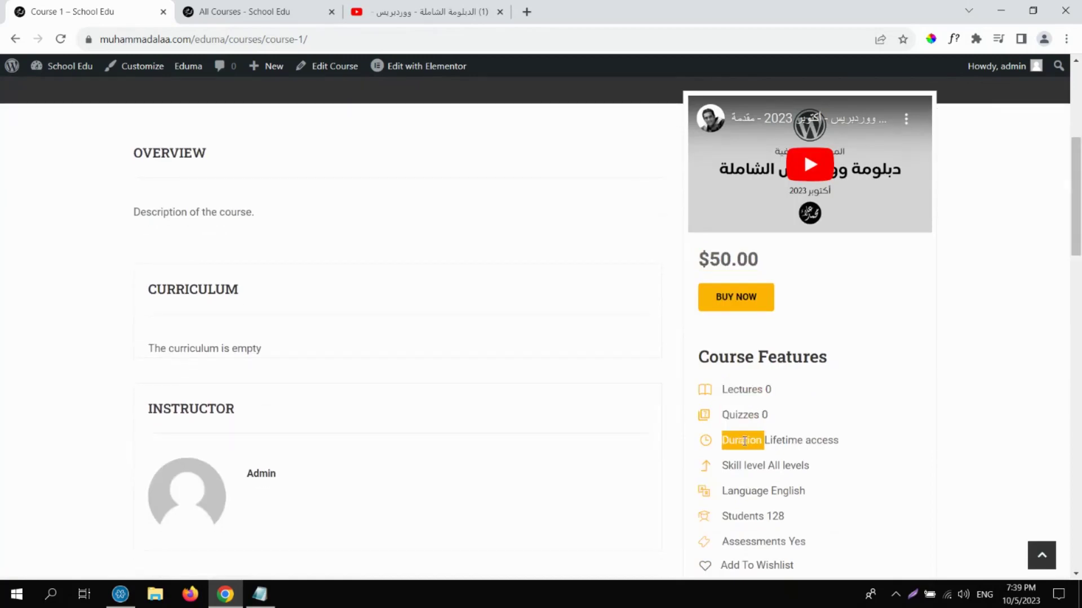
{"action": "left_click", "coordinate": [788, 440]}
{"action": "left_click_drag", "start_coordinate": [859, 441], "coordinate": [716, 438]}
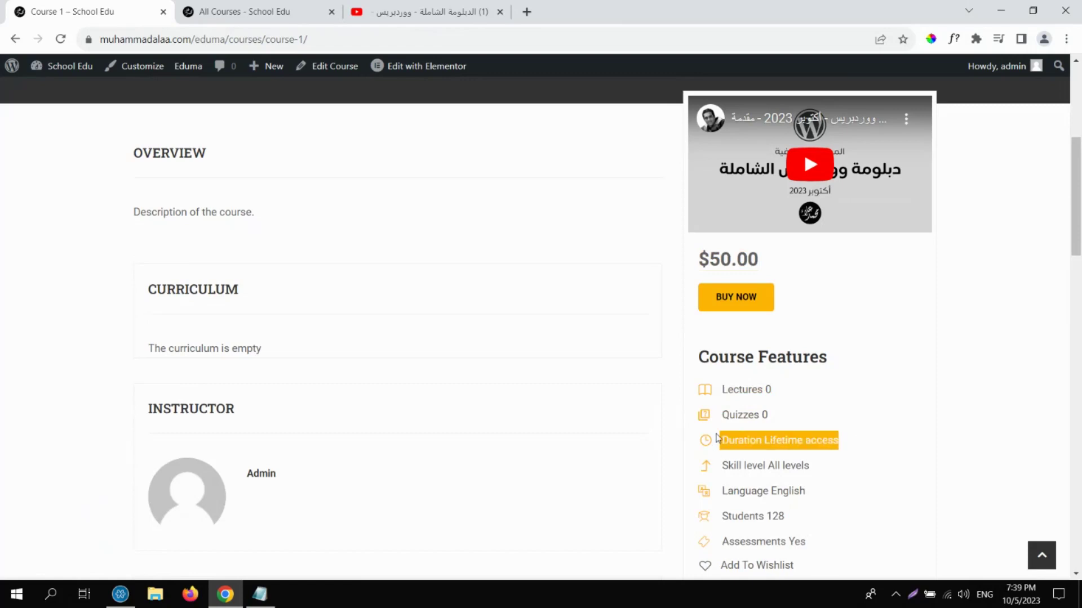
{"action": "left_click_drag", "start_coordinate": [814, 467], "coordinate": [768, 465]}
{"action": "left_click", "coordinate": [790, 494]}
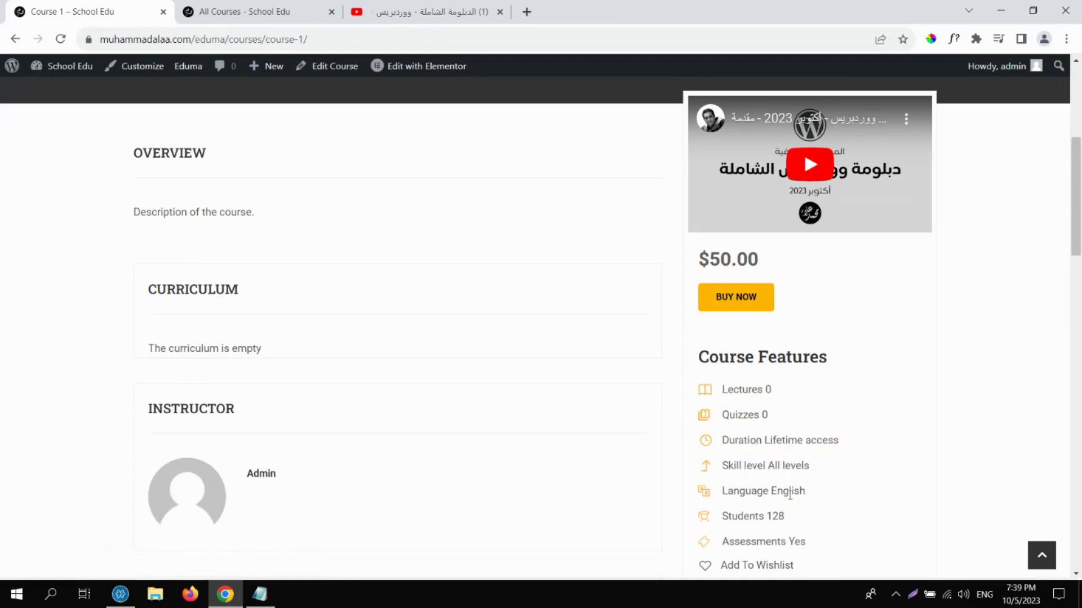
{"action": "double_click", "coordinate": [781, 511]}
{"action": "double_click", "coordinate": [801, 541]}
{"action": "left_click_drag", "start_coordinate": [1076, 209], "coordinate": [1047, 186]}
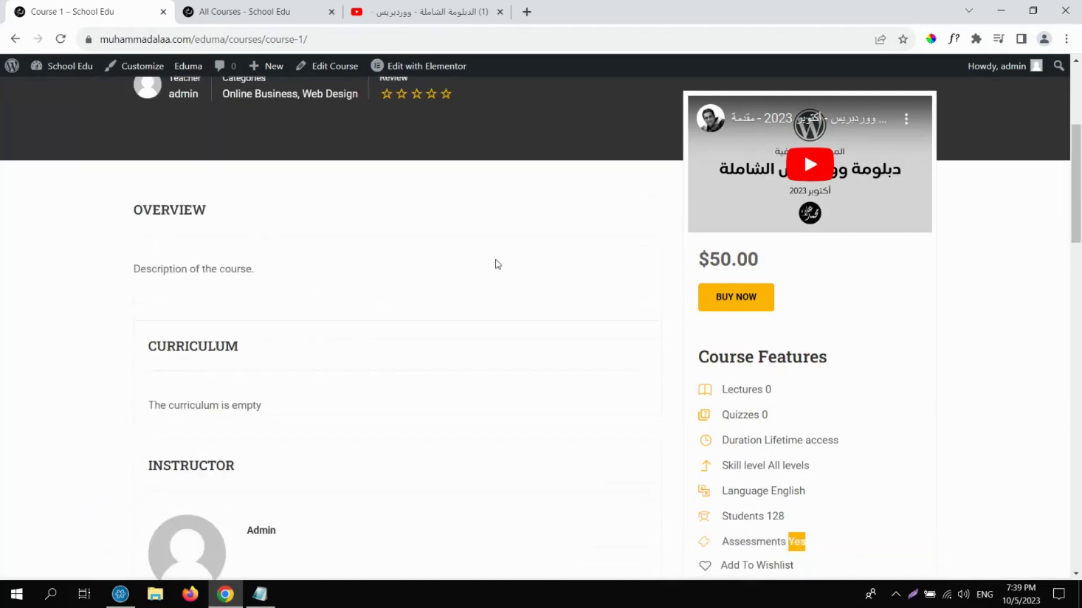
Mark the Overview description and the 'The curriculum is empty' notice.
{"action": "triple_click", "coordinate": [243, 272]}
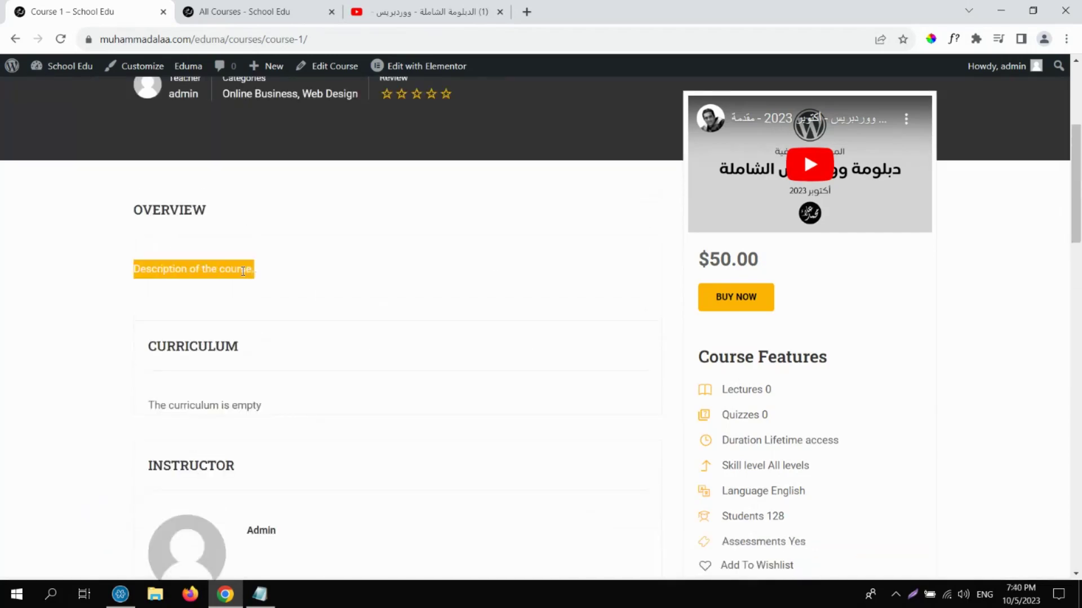
{"action": "left_click", "coordinate": [231, 405]}
{"action": "triple_click", "coordinate": [232, 406]}
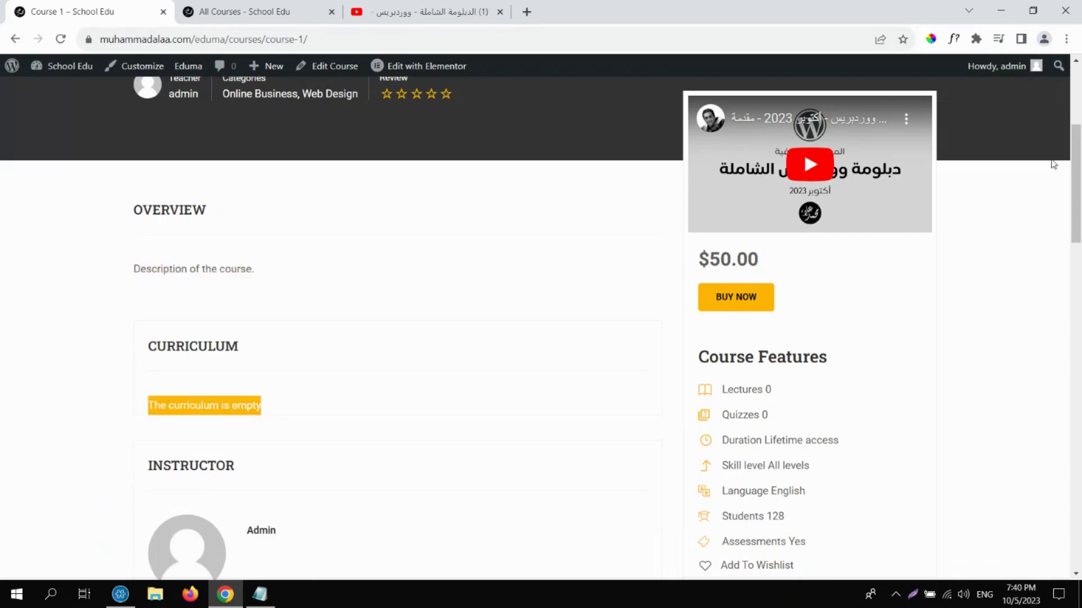
{"action": "left_click_drag", "start_coordinate": [1076, 158], "coordinate": [1080, 228]}
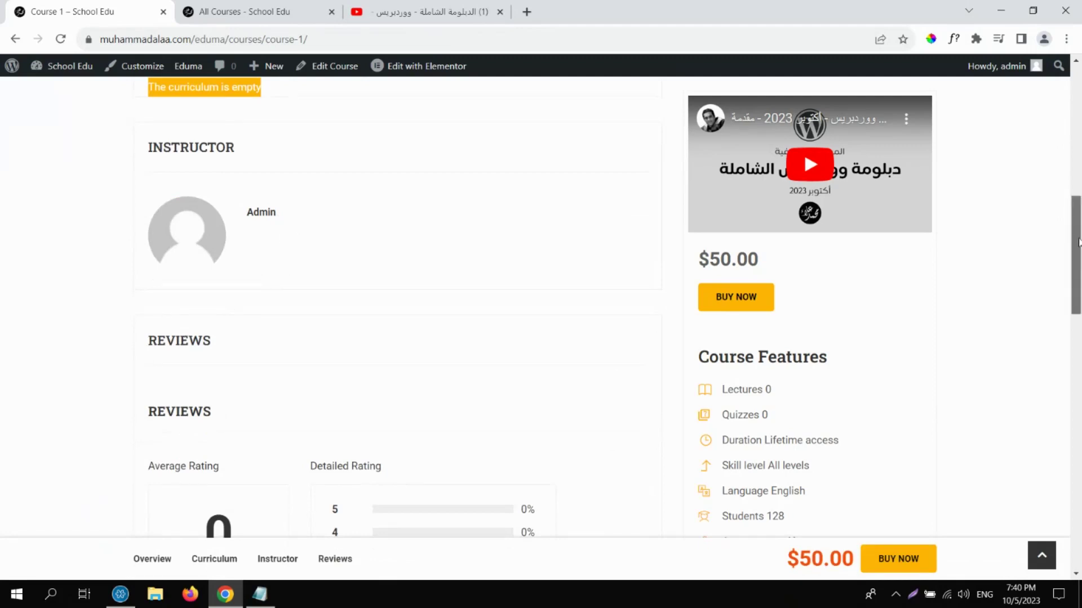
{"action": "left_click_drag", "start_coordinate": [1080, 235], "coordinate": [1080, 363]}
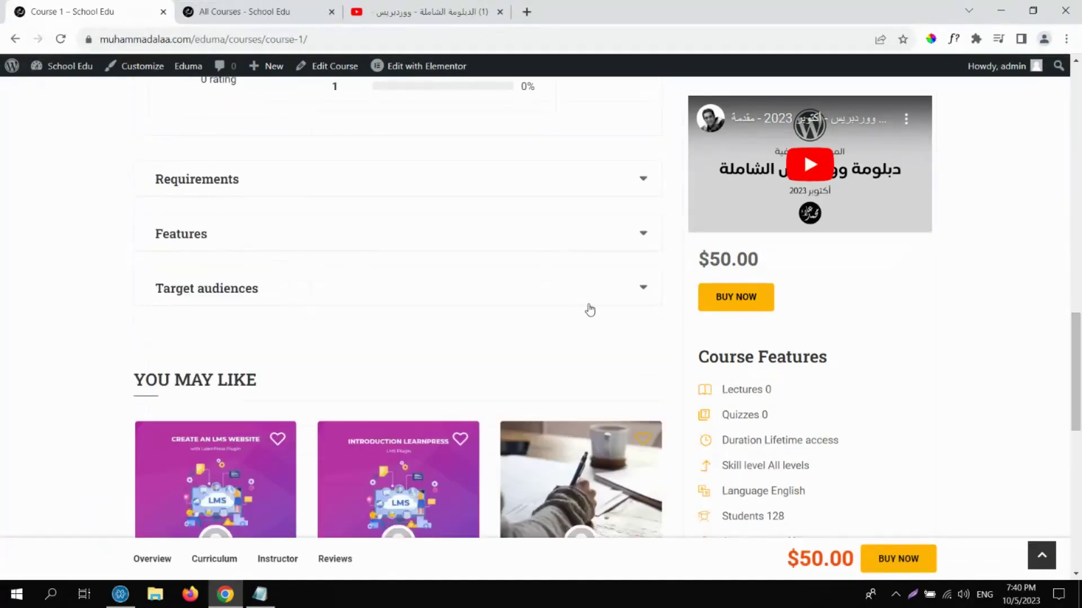
Expand Requirements, Features and Target audiences, then return to Course 1's editor.
{"action": "left_click", "coordinate": [642, 179]}
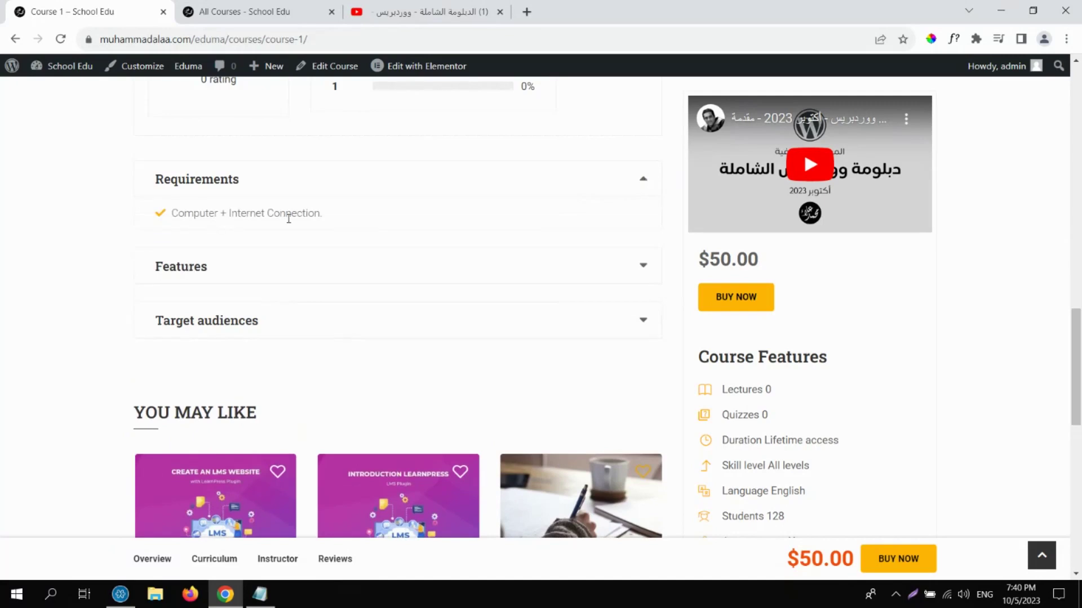
{"action": "left_click", "coordinate": [643, 265]}
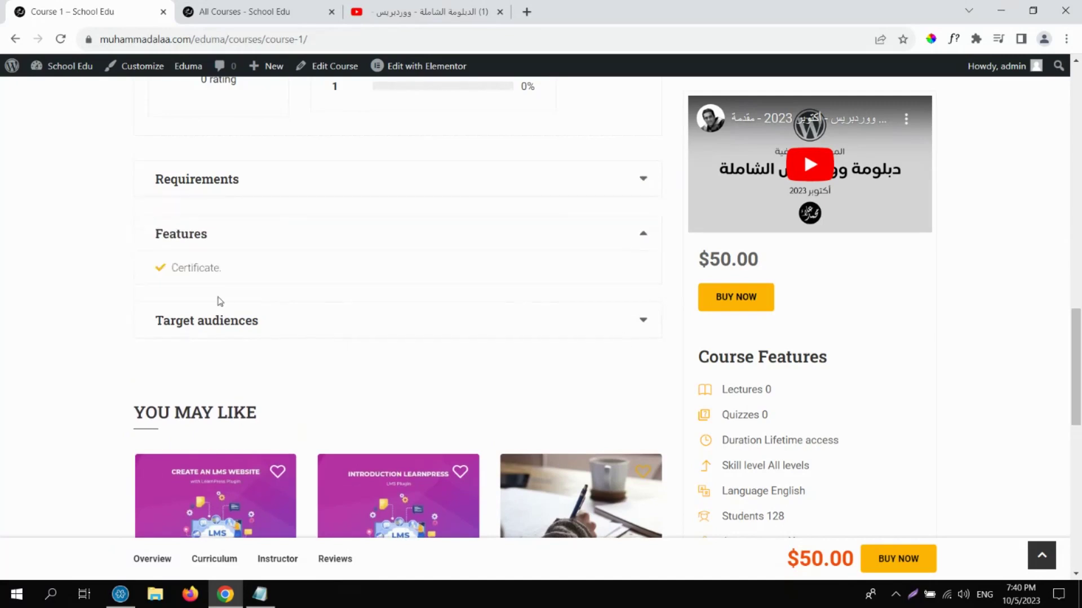
{"action": "left_click", "coordinate": [644, 321]}
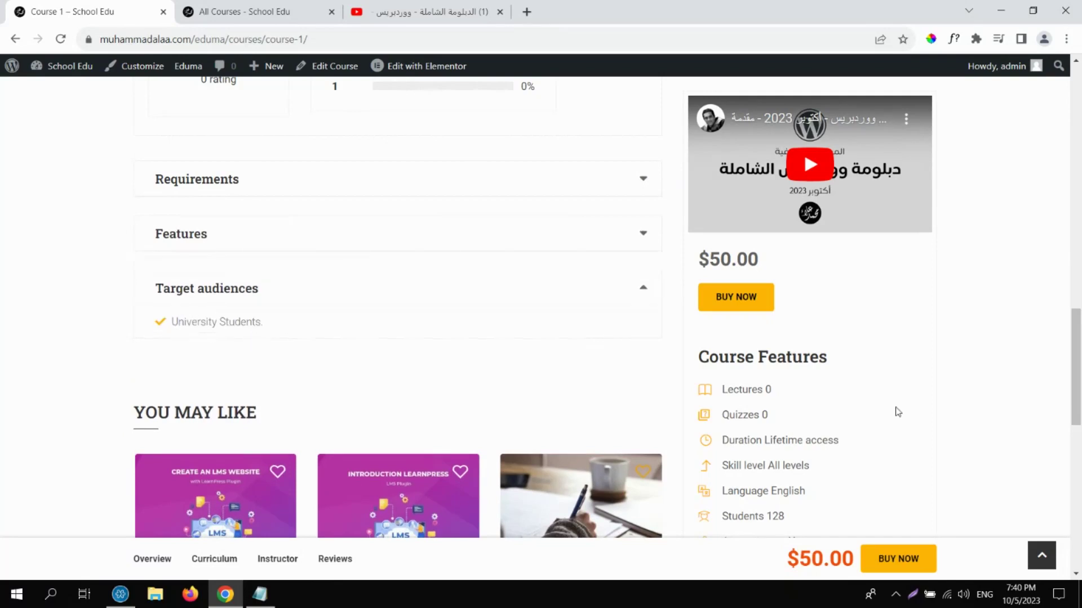
{"action": "left_click_drag", "start_coordinate": [1074, 372], "coordinate": [1062, 127]}
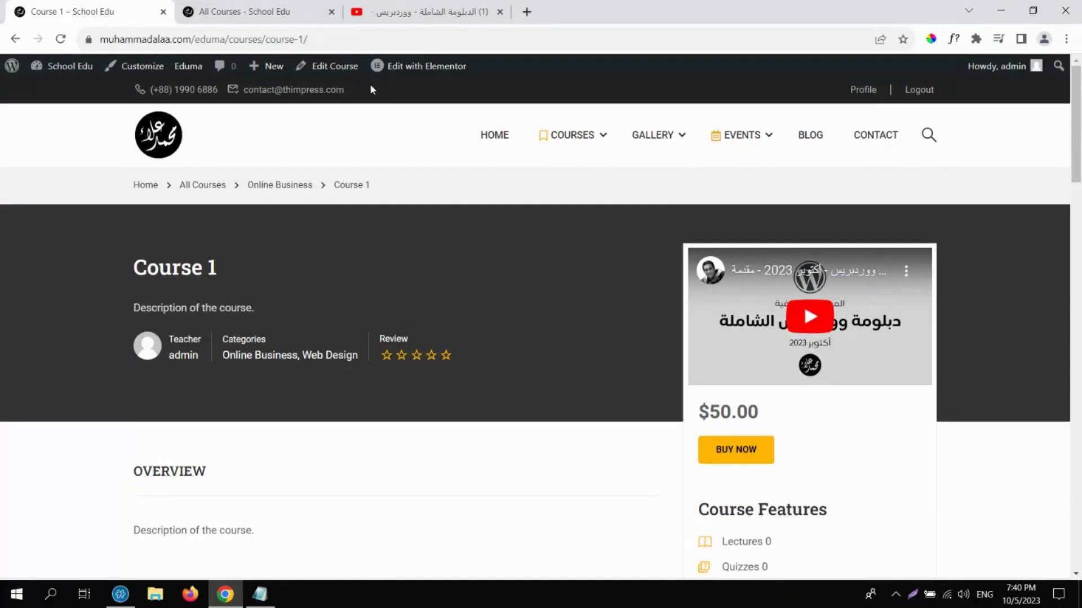
{"action": "left_click", "coordinate": [350, 68]}
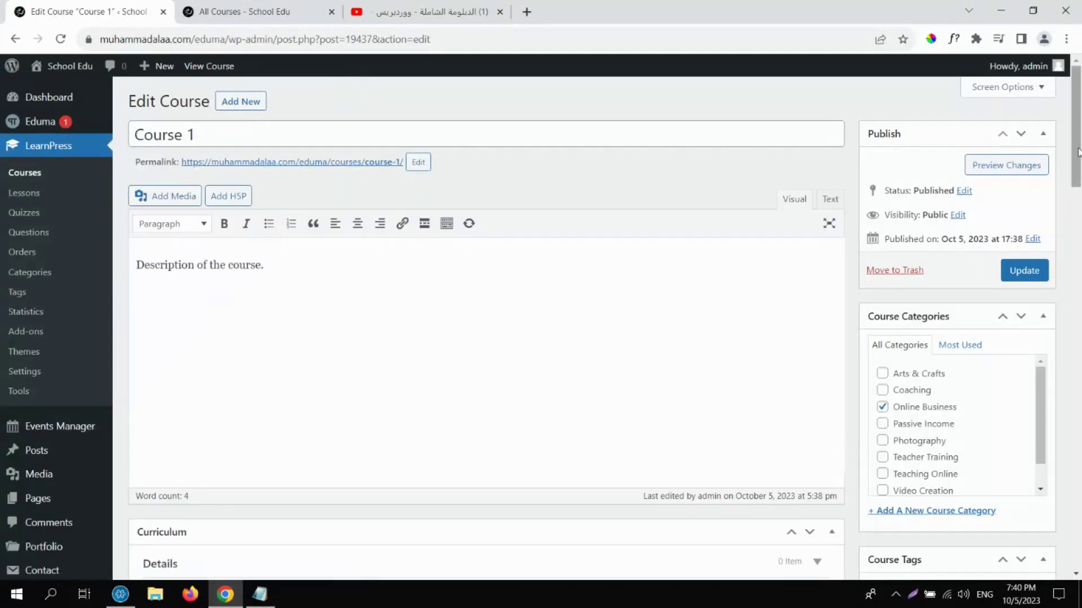
Move Course 1's Curriculum box directly below the course description, ready to add a section.
{"action": "left_click_drag", "start_coordinate": [1078, 152], "coordinate": [1080, 229]}
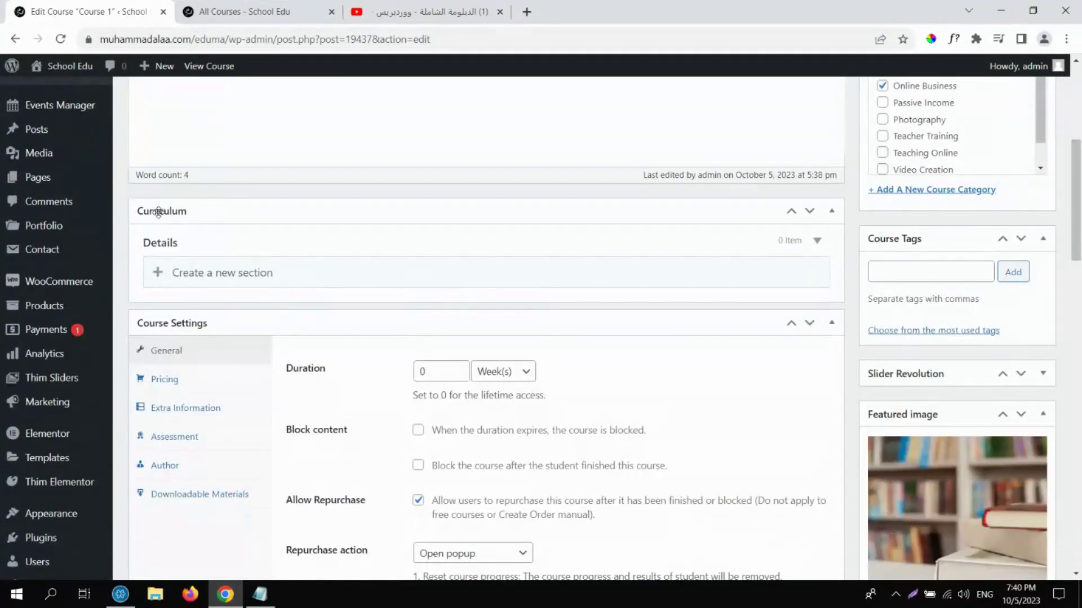
{"action": "left_click_drag", "start_coordinate": [156, 209], "coordinate": [168, 219]}
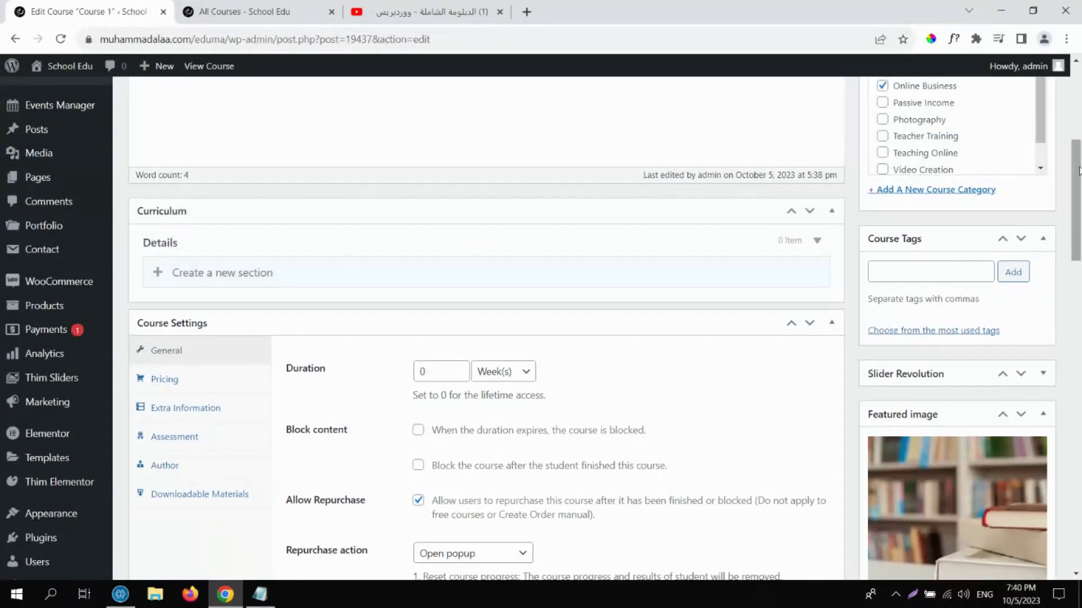
{"action": "left_click_drag", "start_coordinate": [1079, 170], "coordinate": [1071, 110]}
{"action": "scroll", "coordinate": [1044, 118], "scroll_direction": "up", "scroll_amount": 1}
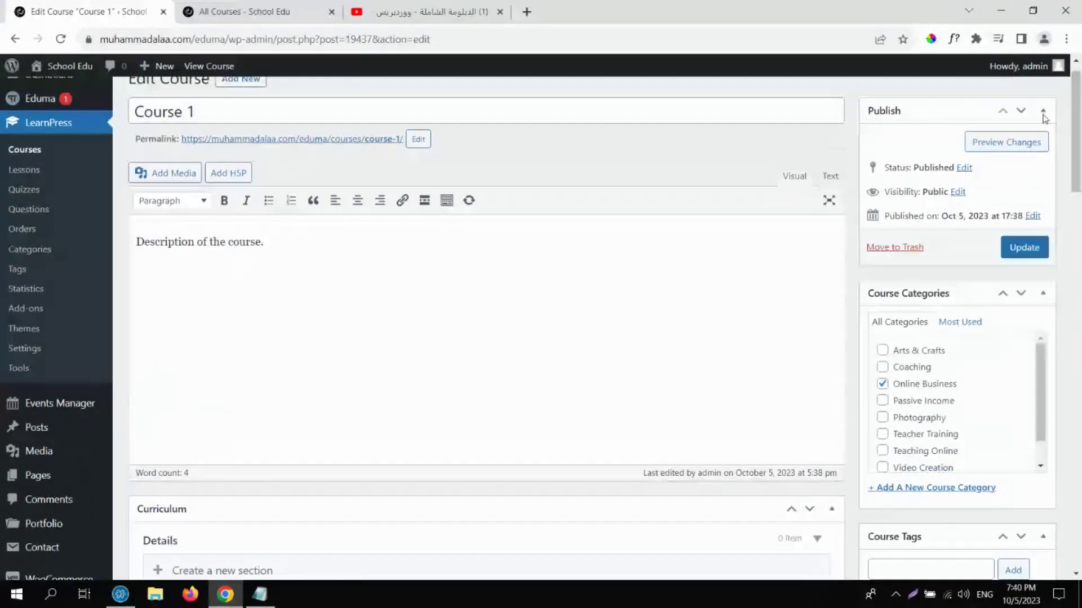
{"action": "left_click_drag", "start_coordinate": [203, 509], "coordinate": [222, 345]}
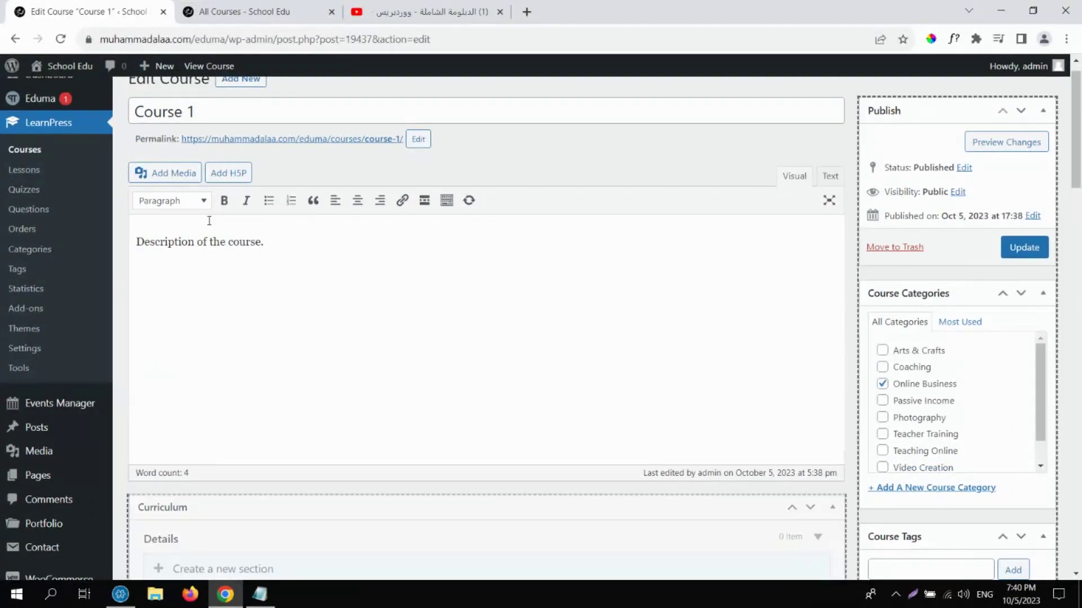
{"action": "left_click_drag", "start_coordinate": [210, 221], "coordinate": [194, 262]}
{"action": "left_click_drag", "start_coordinate": [174, 507], "coordinate": [187, 418]}
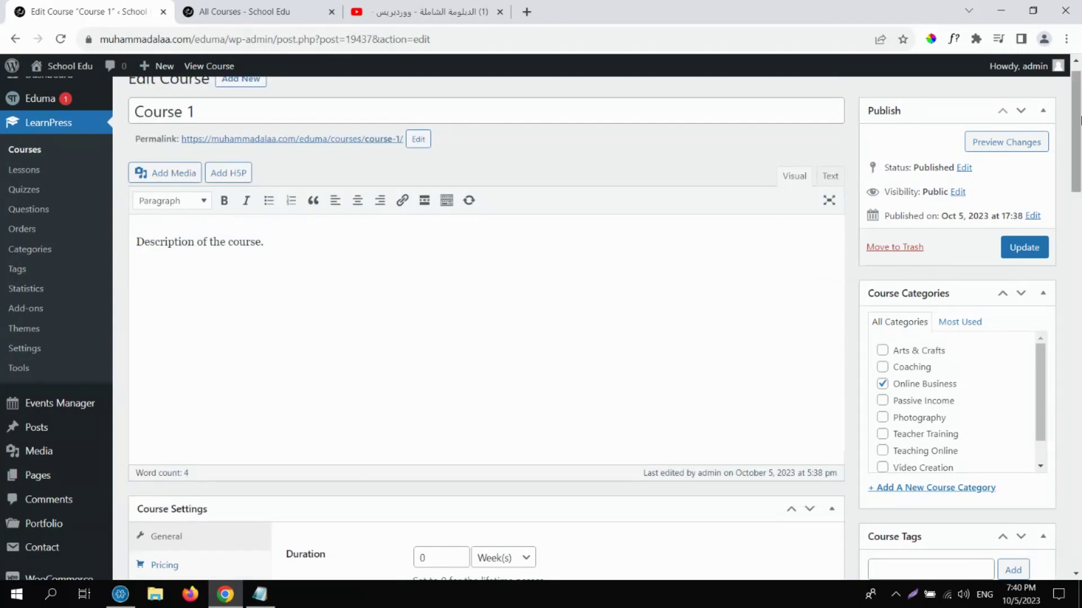
{"action": "scroll", "coordinate": [1078, 135], "scroll_direction": "down", "scroll_amount": 4}
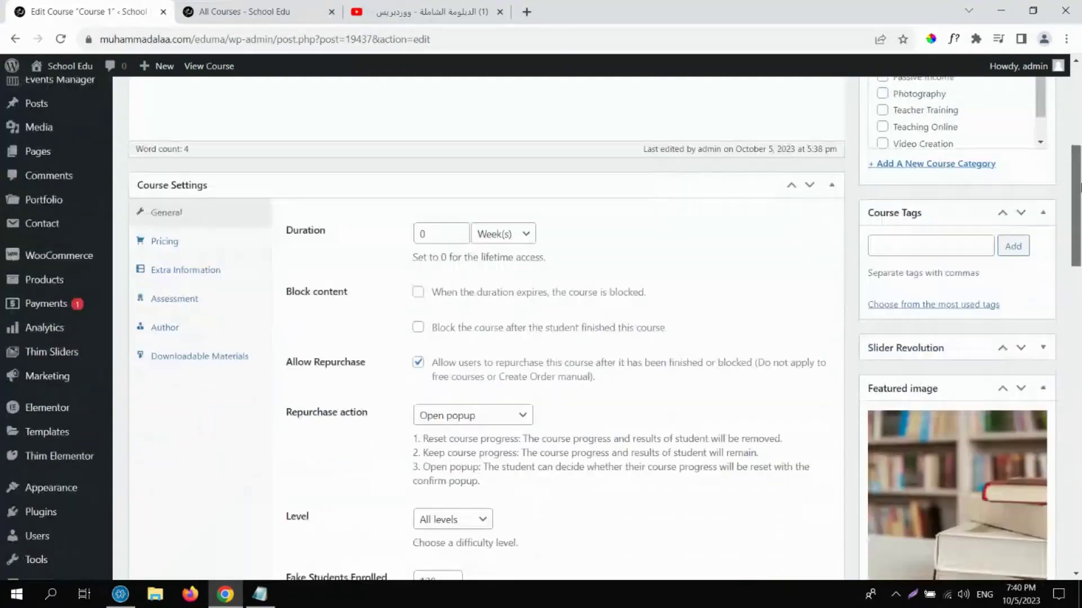
{"action": "left_click_drag", "start_coordinate": [1077, 145], "coordinate": [1075, 440]}
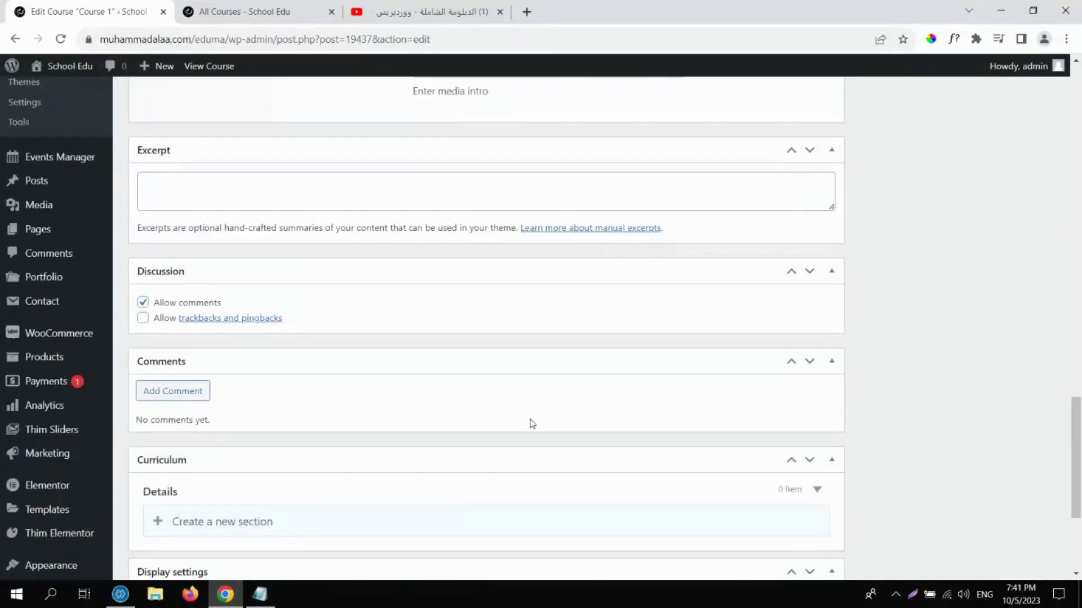
{"action": "left_click_drag", "start_coordinate": [203, 466], "coordinate": [272, 77]}
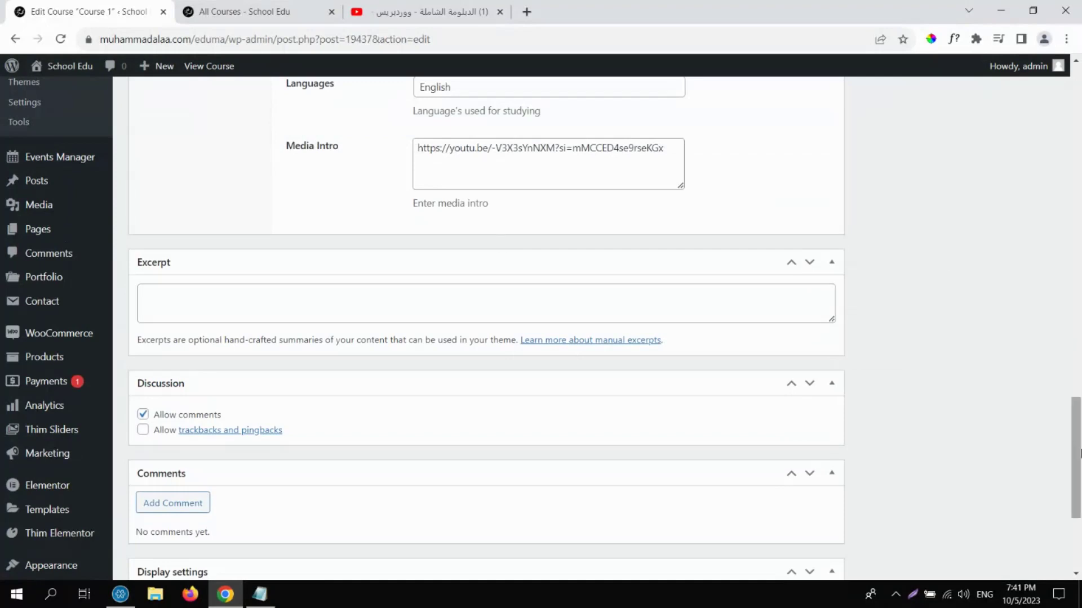
{"action": "scroll", "coordinate": [1044, 224], "scroll_direction": "up", "scroll_amount": 15}
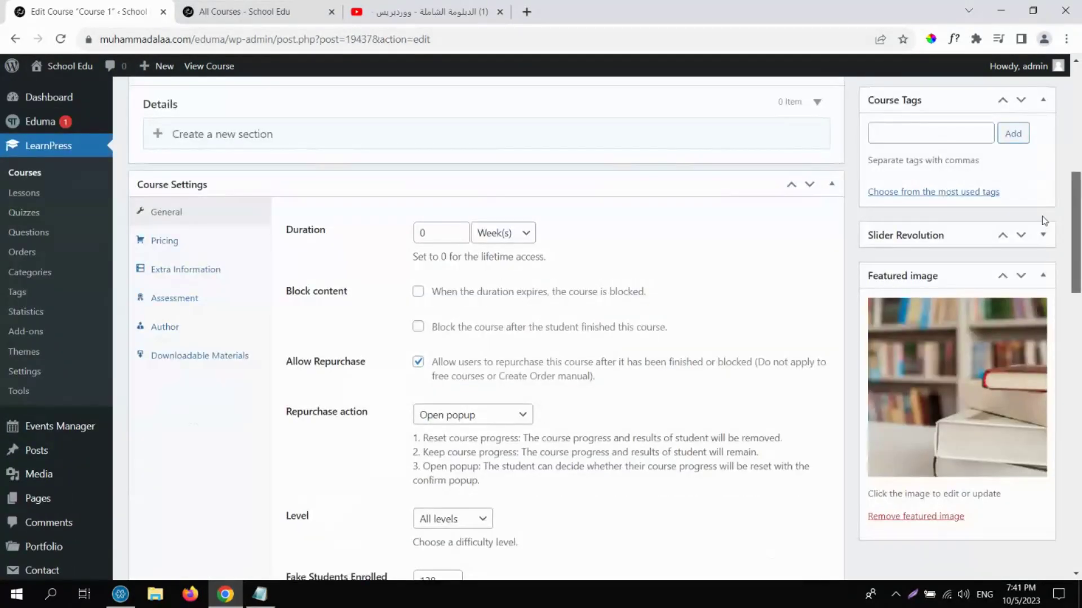
{"action": "scroll", "coordinate": [1044, 220], "scroll_direction": "up", "scroll_amount": 2}
{"action": "left_click", "coordinate": [215, 250]}
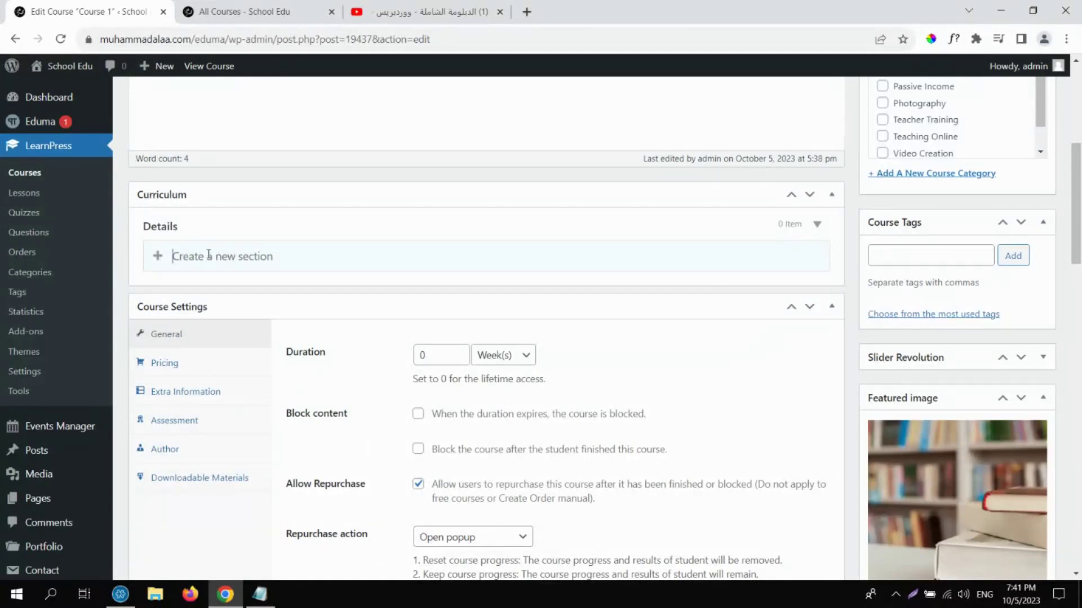
Add a 'Chapter 1' section to the curriculum and collapse it.
{"action": "type", "text": "Cha"}
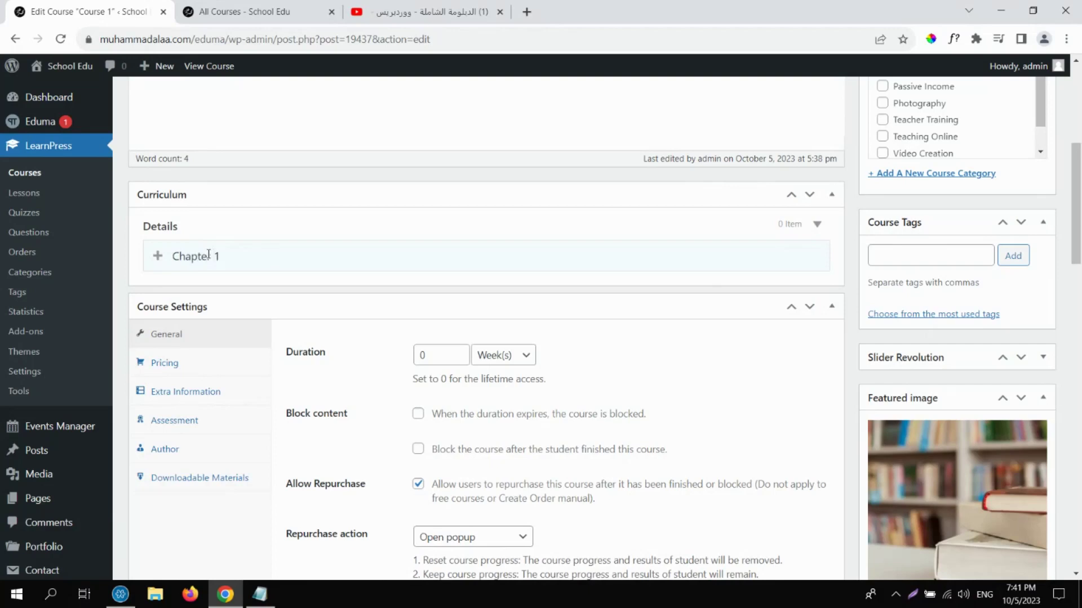
{"action": "type", "text": "pter 1"}
{"action": "key", "text": "Return"}
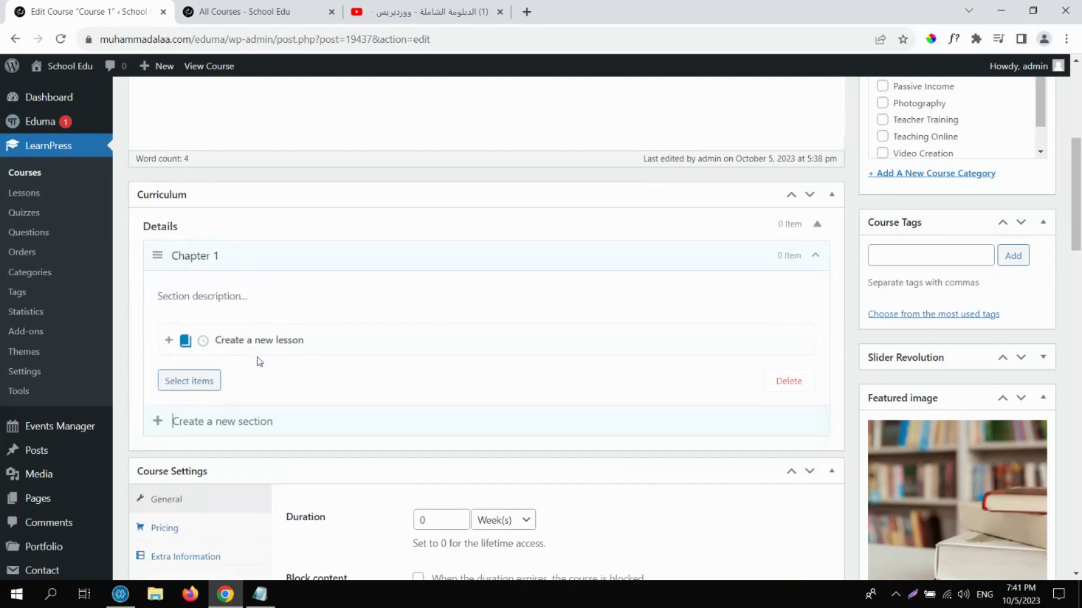
{"action": "left_click", "coordinate": [815, 256]}
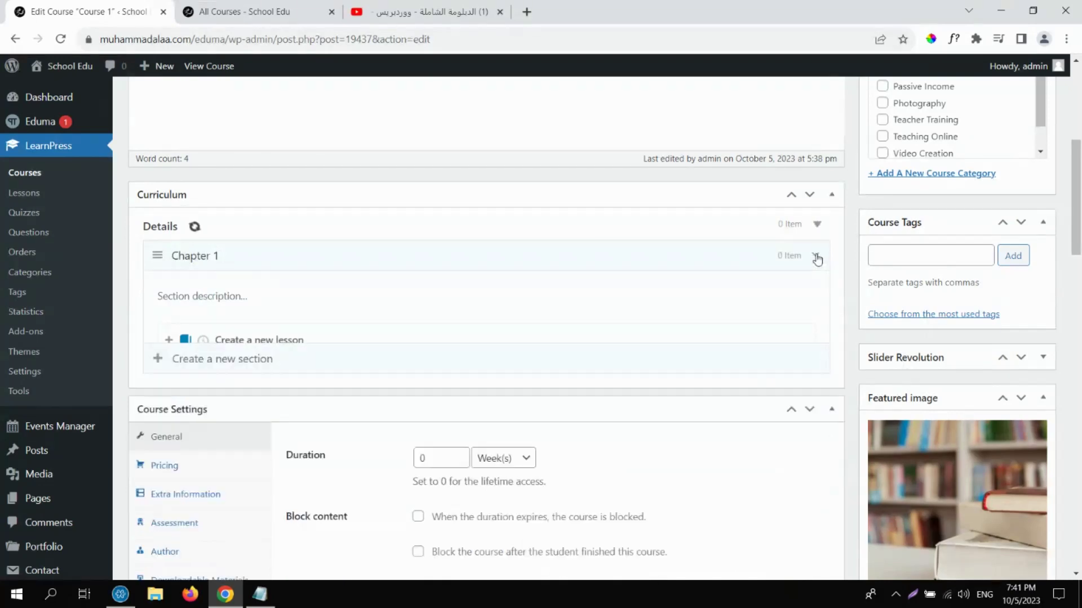
Add a 'Chapter 2' section, leaving both chapters collapsed.
{"action": "left_click", "coordinate": [226, 283]}
{"action": "type", "text": "C"}
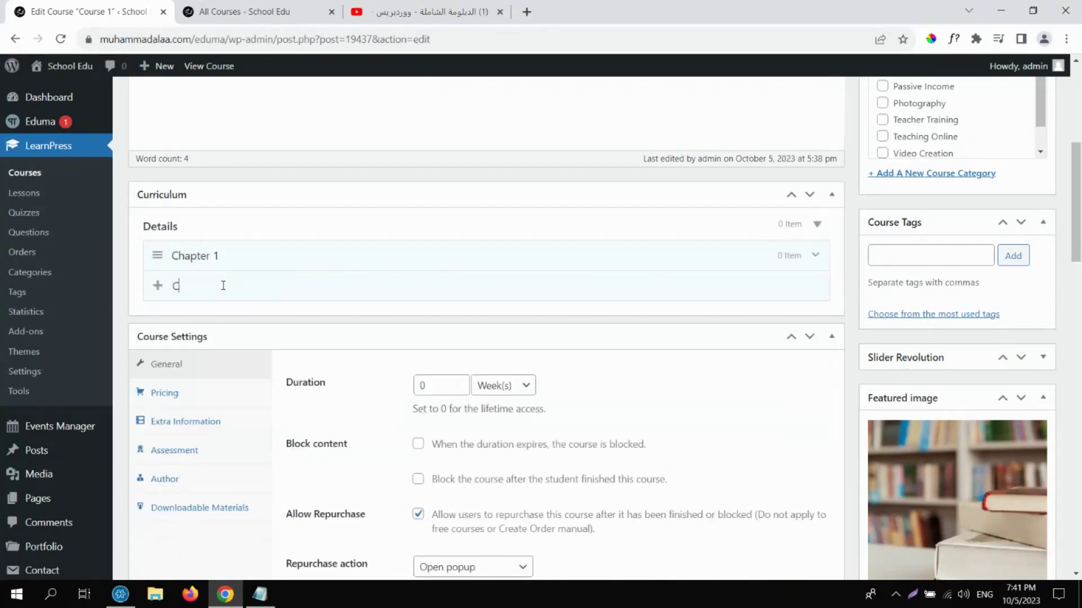
{"action": "type", "text": "hapter 2"}
{"action": "key", "text": "Return"}
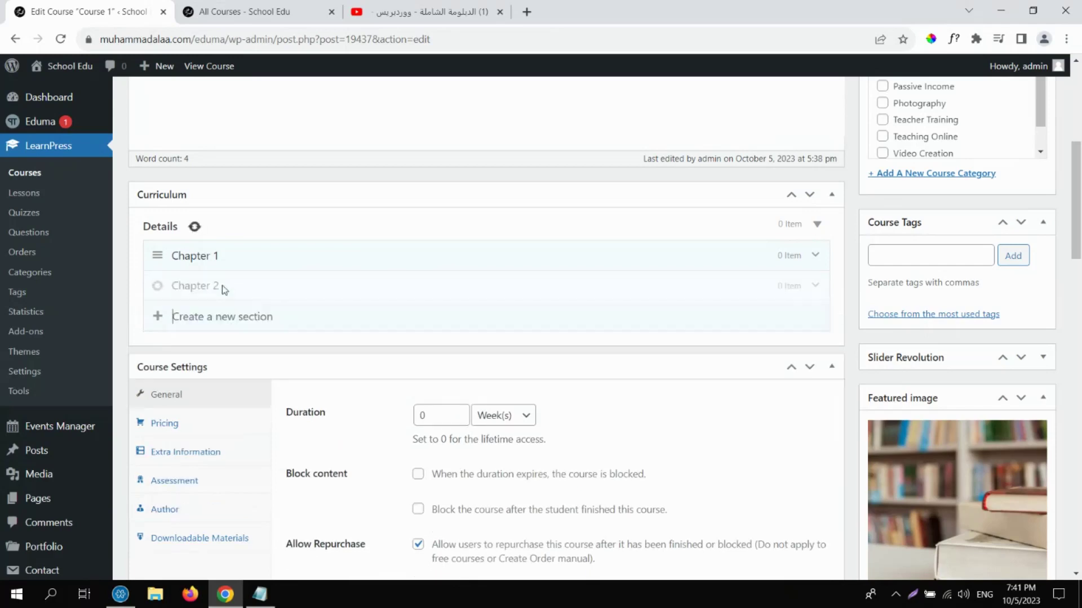
{"action": "left_click", "coordinate": [815, 285]}
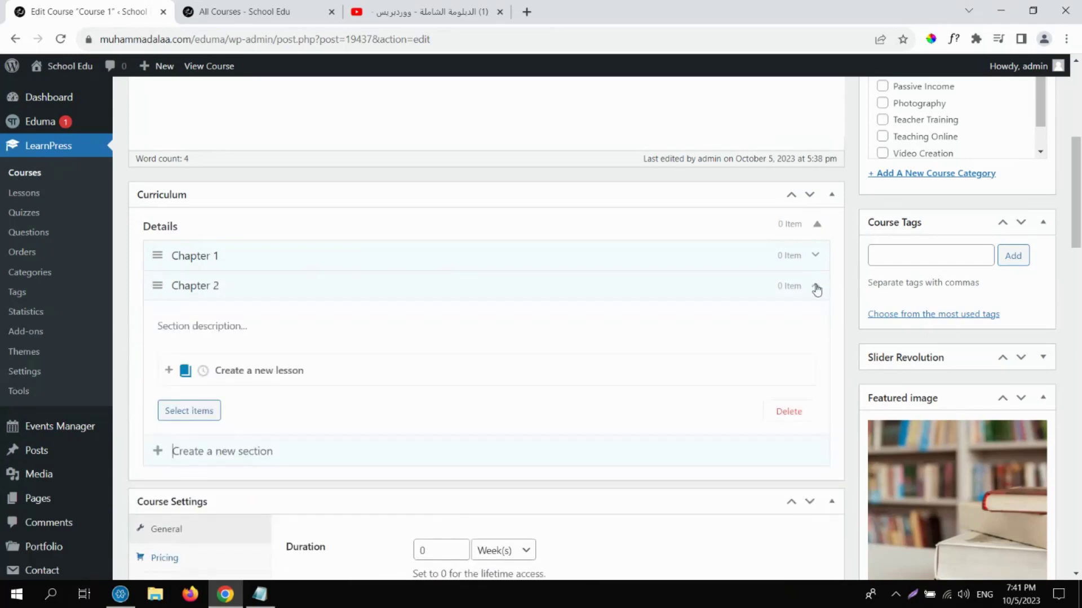
{"action": "left_click", "coordinate": [816, 288]}
{"action": "left_click", "coordinate": [818, 288]}
{"action": "left_click", "coordinate": [815, 256]}
{"action": "left_click", "coordinate": [814, 254]}
{"action": "left_click", "coordinate": [817, 288]}
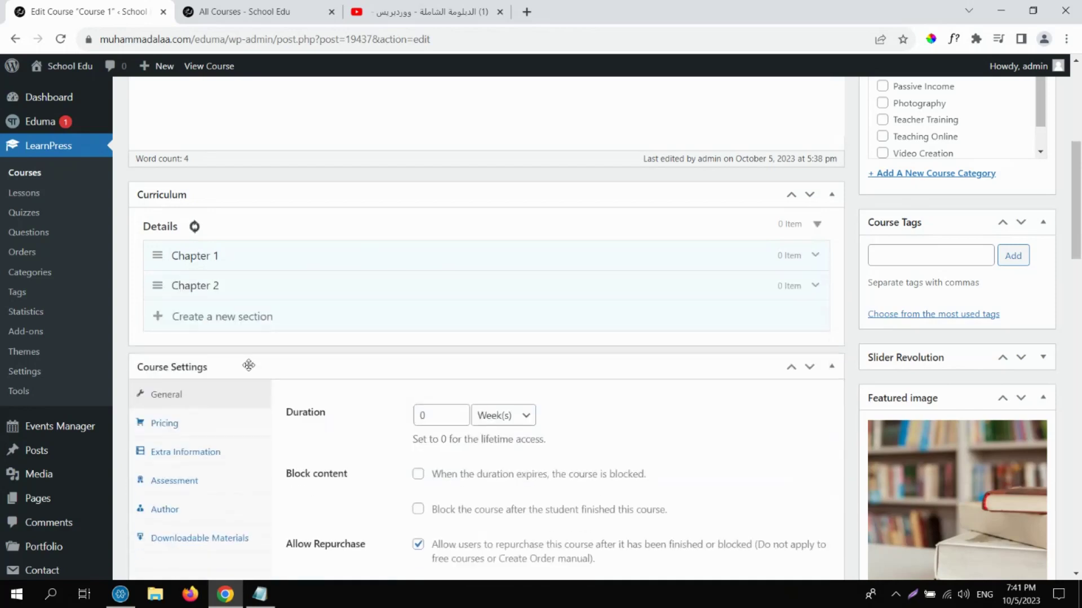
Add a 'Final Exam' section and collapse it, with Chapter 1 expanded.
{"action": "left_click", "coordinate": [206, 314]}
{"action": "type", "text": "Final Exam"}
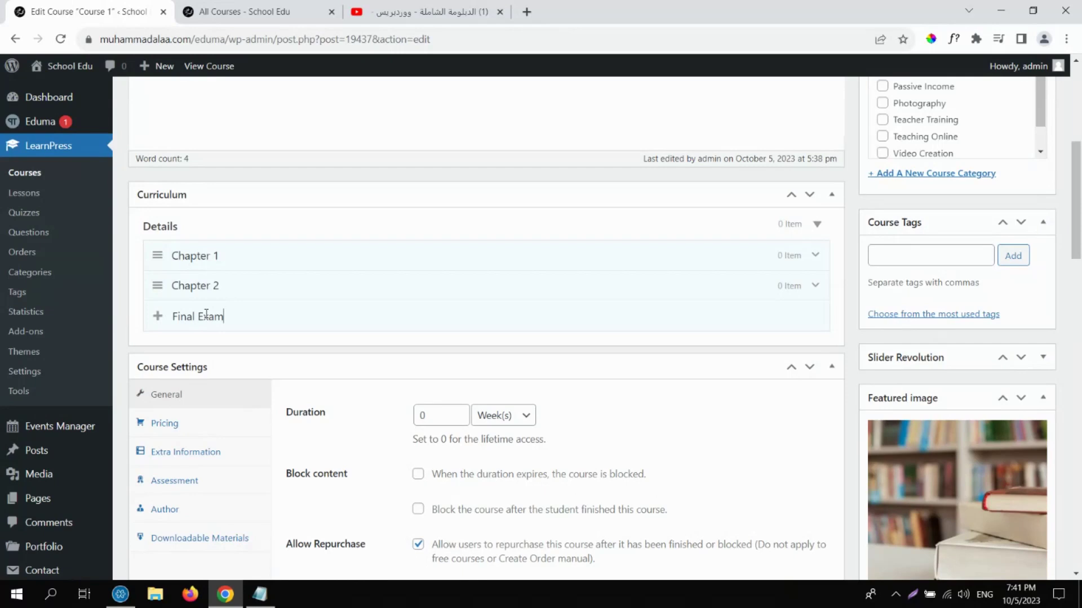
{"action": "key", "text": "Return"}
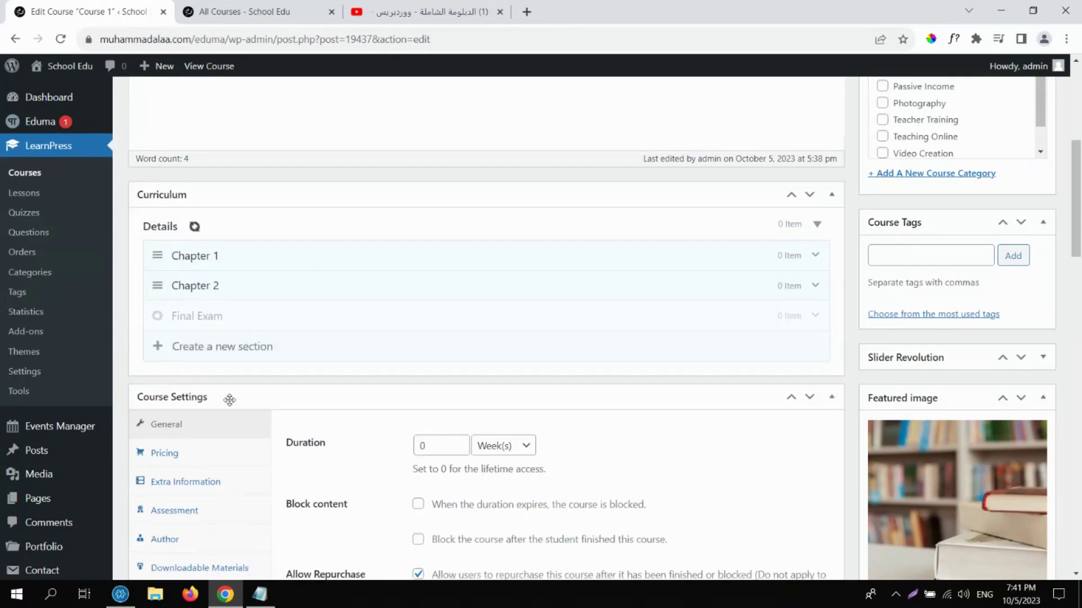
{"action": "left_click", "coordinate": [816, 316]}
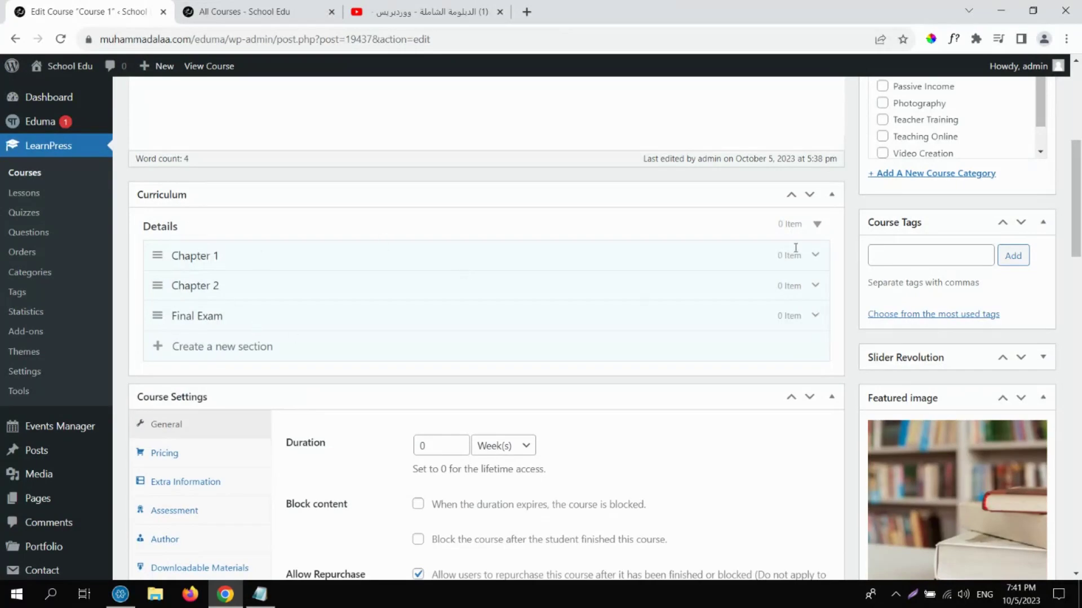
{"action": "left_click", "coordinate": [815, 256]}
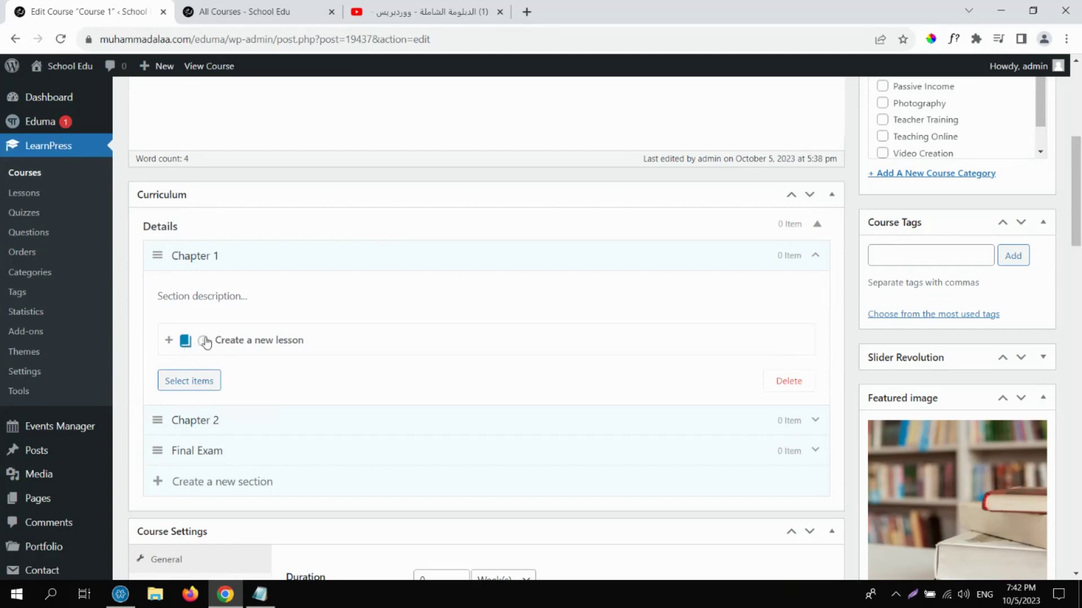
Switch Chapter 1's new item type between quiz and lesson, ending on lesson.
{"action": "left_click", "coordinate": [203, 341]}
{"action": "left_click", "coordinate": [185, 342]}
{"action": "left_click", "coordinate": [203, 340]}
{"action": "left_click", "coordinate": [184, 343]}
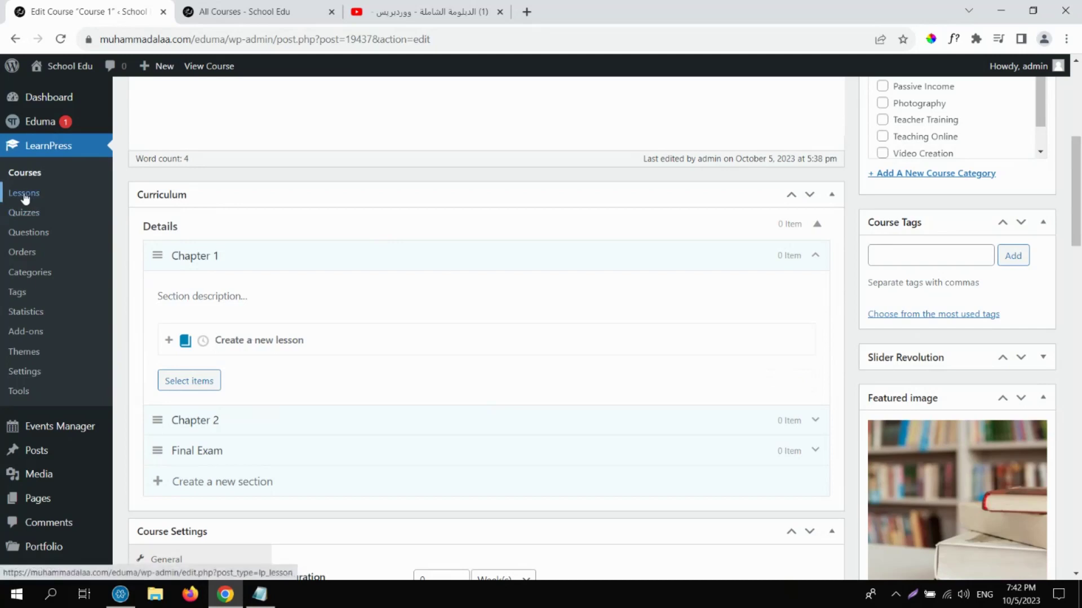
Find no existing lessons or quizzes in the item picker, then update Course 1.
{"action": "left_click", "coordinate": [189, 382]}
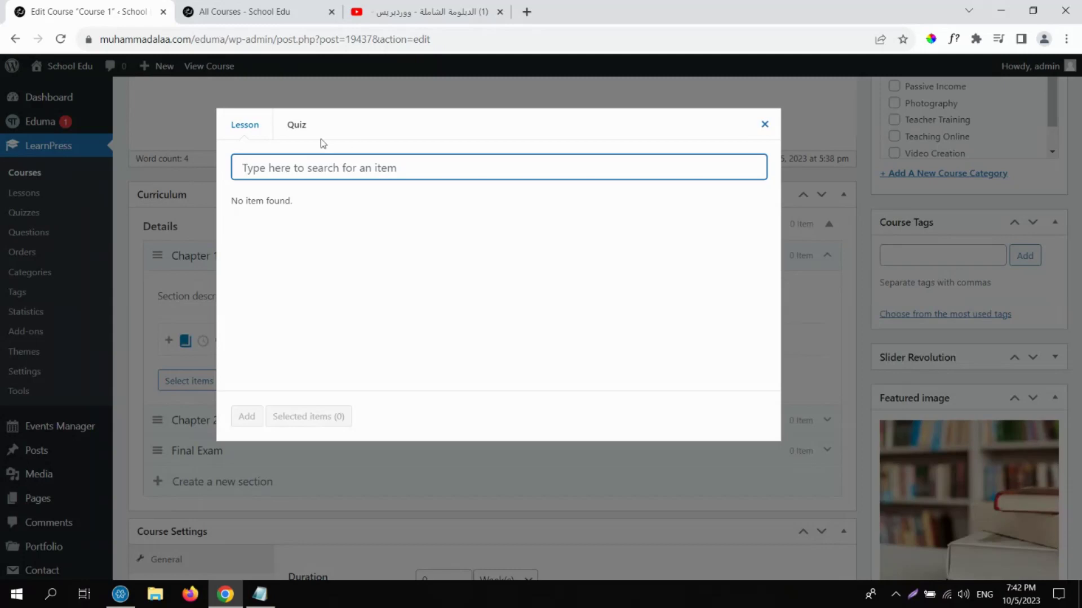
{"action": "left_click", "coordinate": [297, 128]}
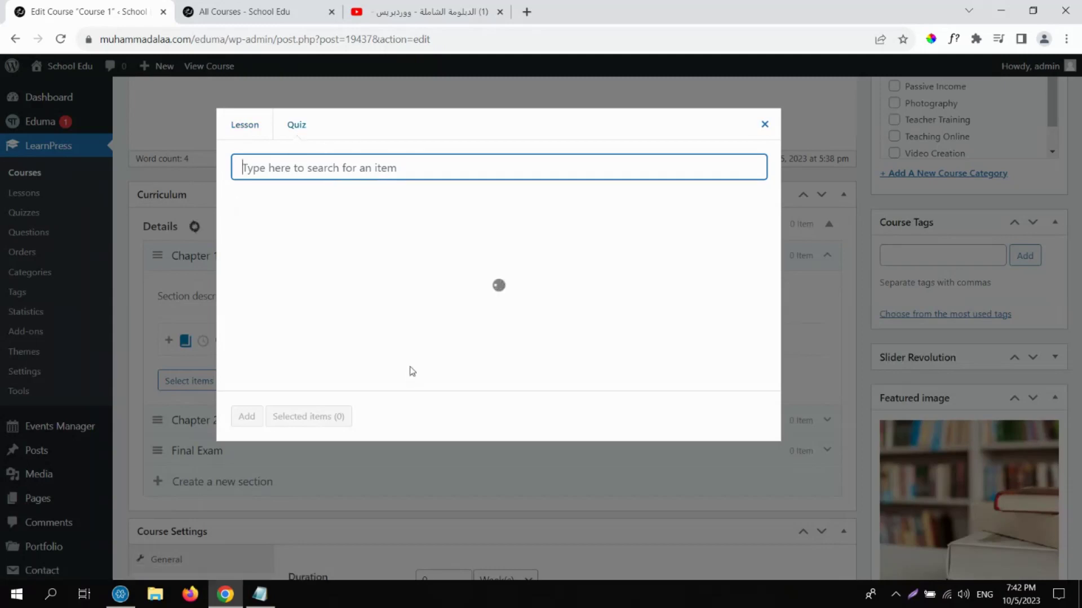
{"action": "left_click", "coordinate": [765, 126]}
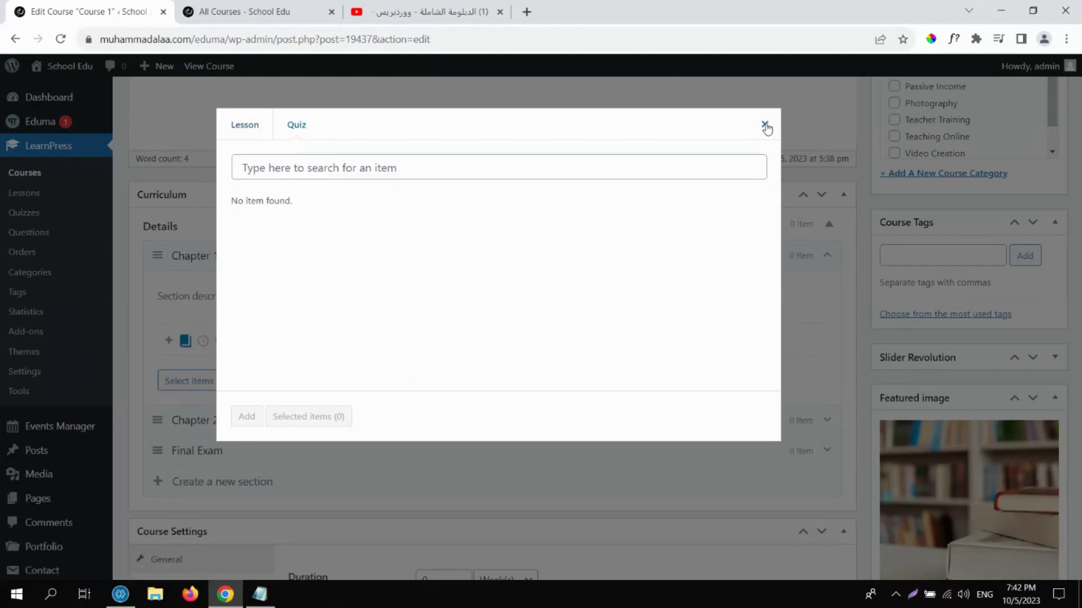
{"action": "scroll", "coordinate": [1079, 114], "scroll_direction": "up", "scroll_amount": 6}
{"action": "left_click", "coordinate": [1024, 271]}
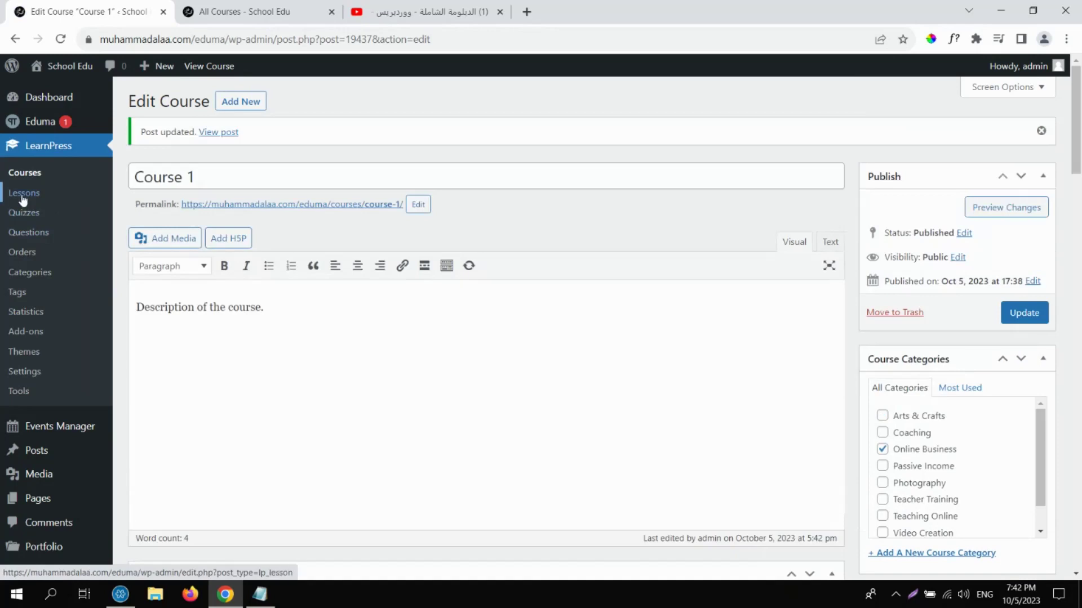
Create a new lesson titled 'Lesson 1' with content 'Lesson 1 Web Design.'.
{"action": "left_click", "coordinate": [22, 197]}
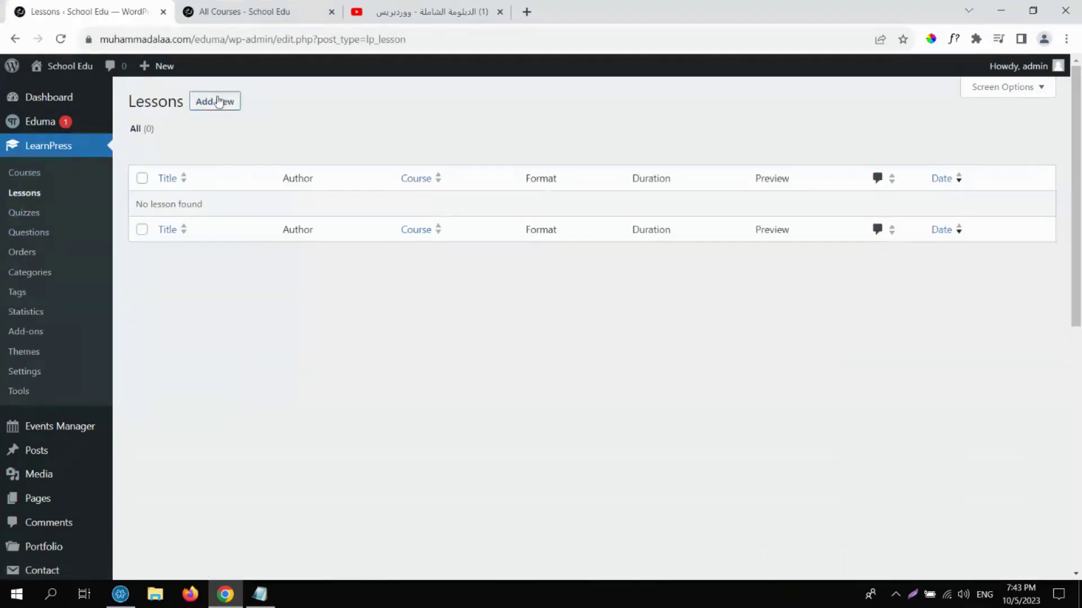
{"action": "left_click", "coordinate": [219, 104]}
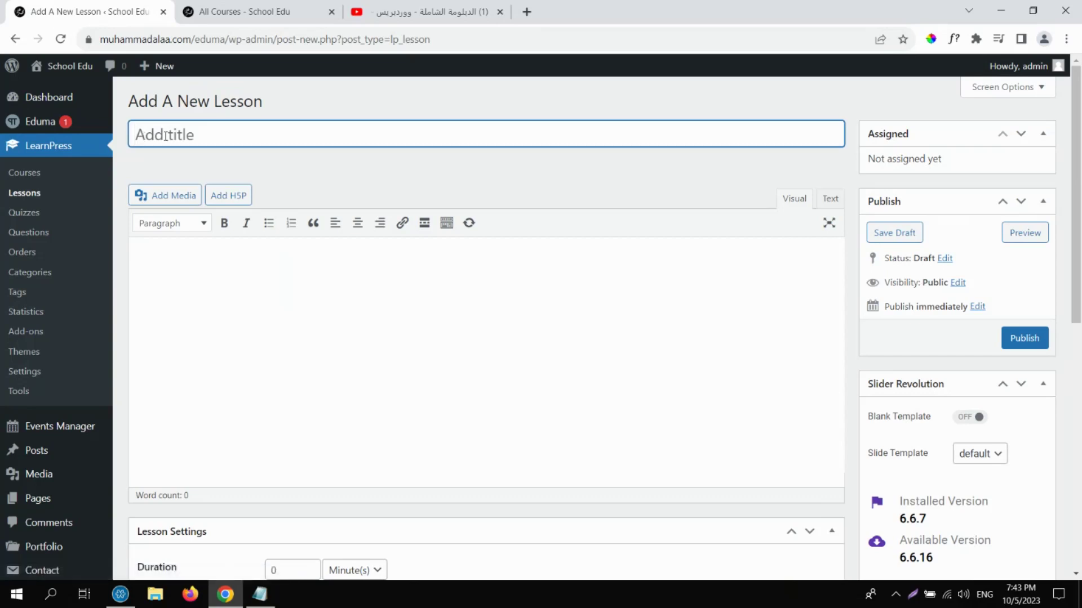
{"action": "type", "text": "Lesson 1"}
{"action": "left_click", "coordinate": [571, 361]}
{"action": "type", "text": "Lesson 1"}
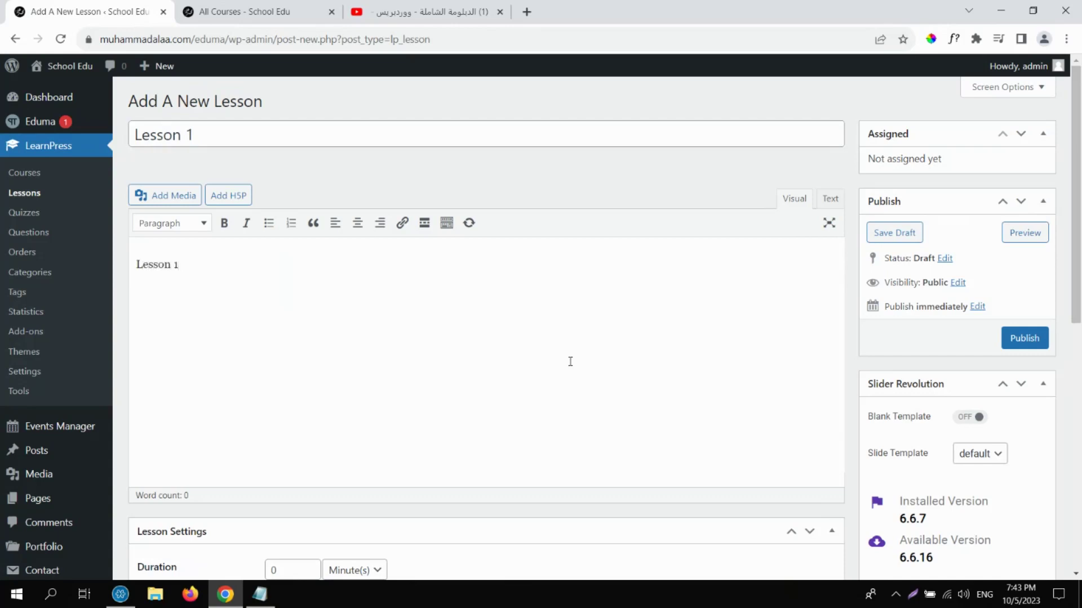
{"action": "type", "text": " Web Design."}
{"action": "left_click_drag", "start_coordinate": [1079, 187], "coordinate": [1080, 379]}
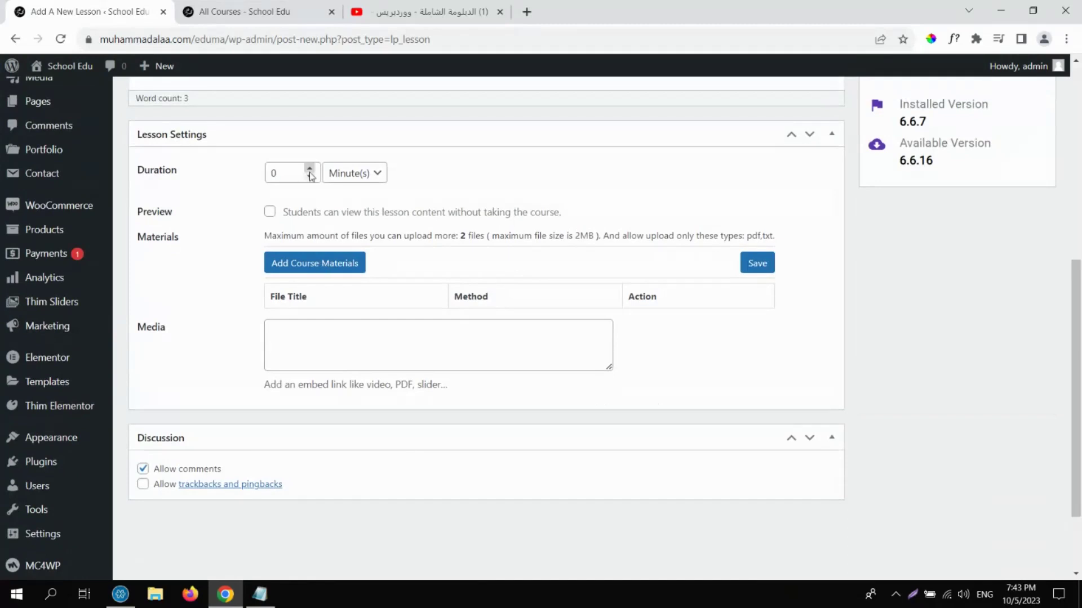
{"action": "double_click", "coordinate": [291, 174]}
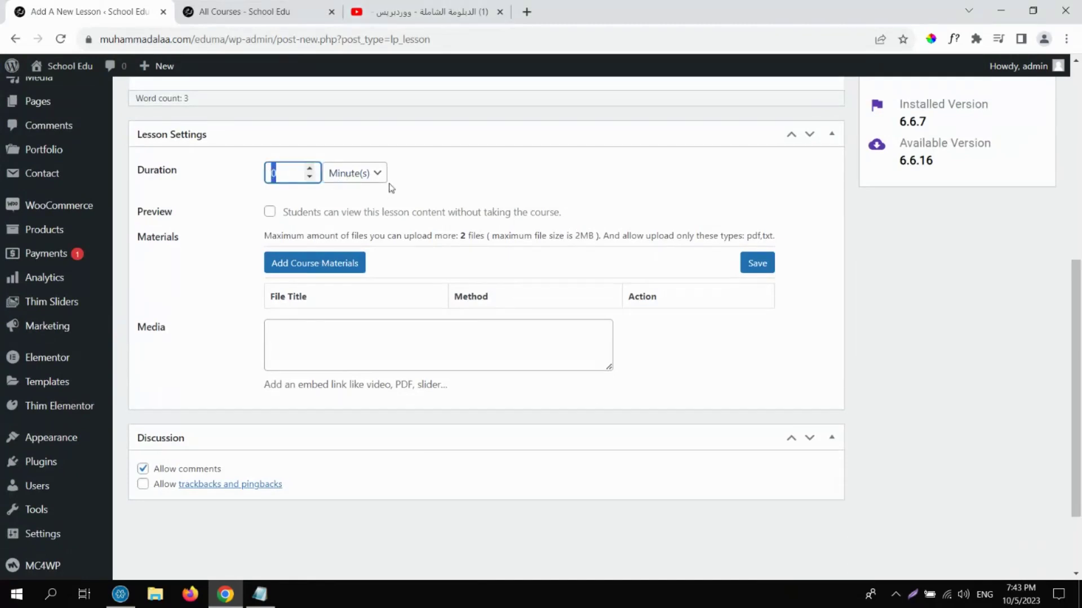
{"action": "left_click", "coordinate": [403, 7]}
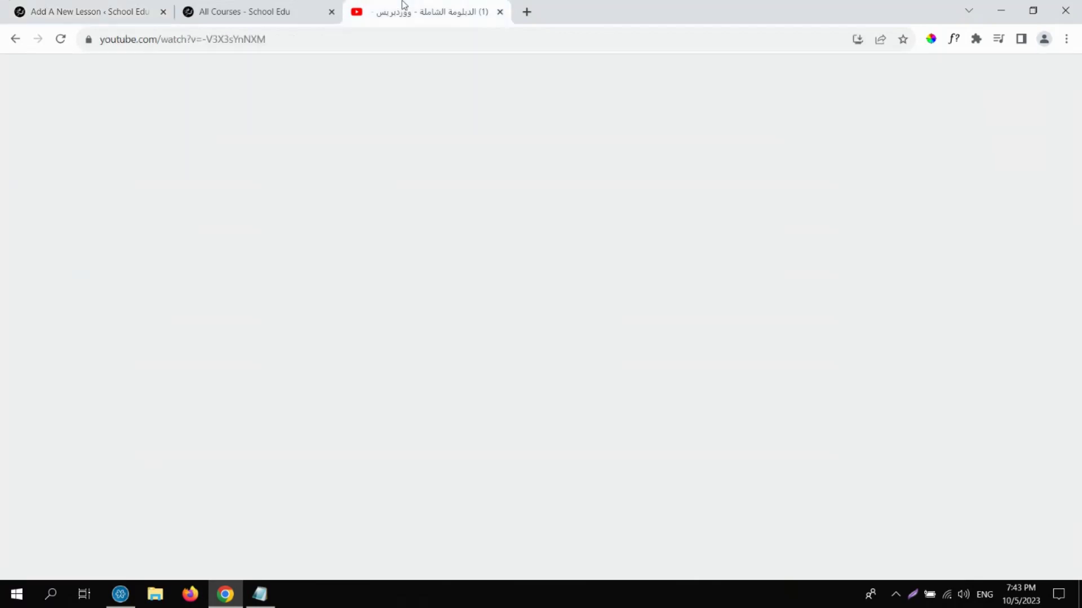
Copy the Elementor Containers video's share link and return to the lesson editor.
{"action": "left_click", "coordinate": [701, 226]}
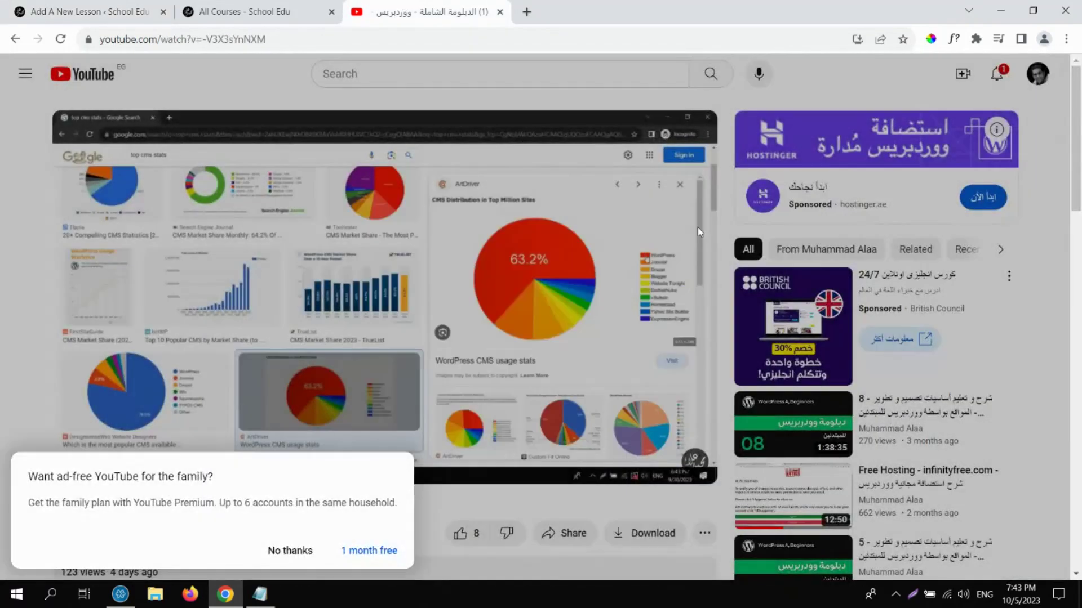
{"action": "left_click", "coordinate": [1077, 233]}
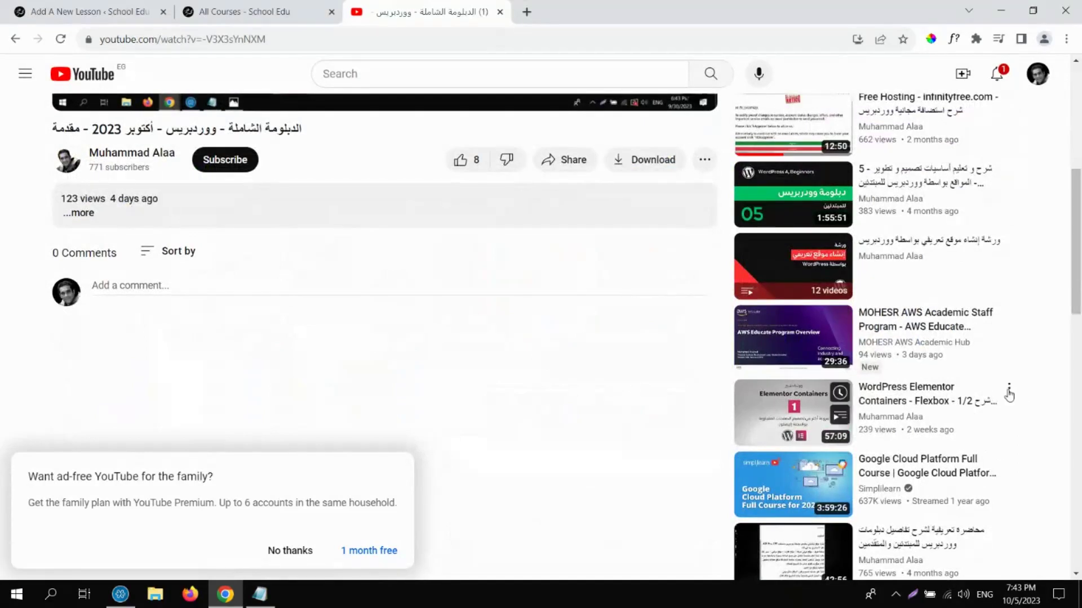
{"action": "left_click", "coordinate": [1008, 389]}
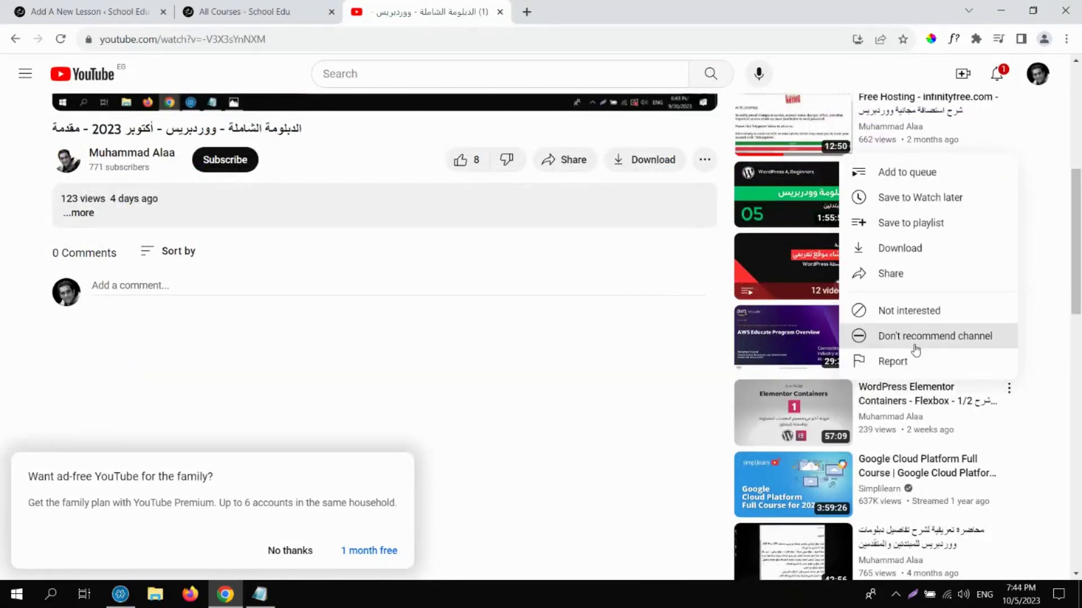
{"action": "left_click", "coordinate": [898, 273]}
{"action": "left_click", "coordinate": [676, 344]}
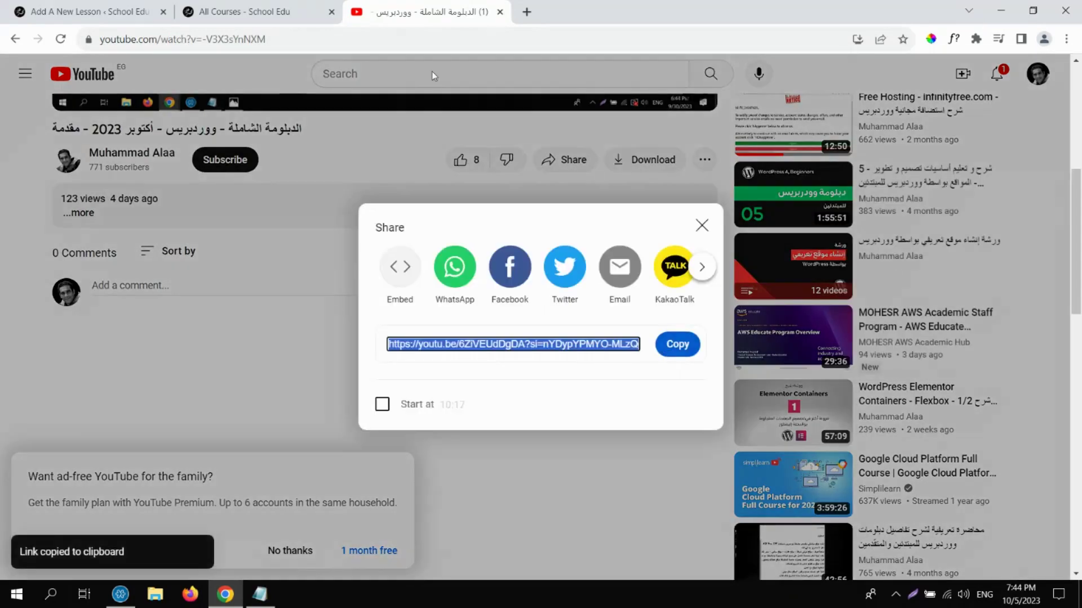
{"action": "left_click", "coordinate": [251, 7]}
{"action": "left_click", "coordinate": [112, 11]}
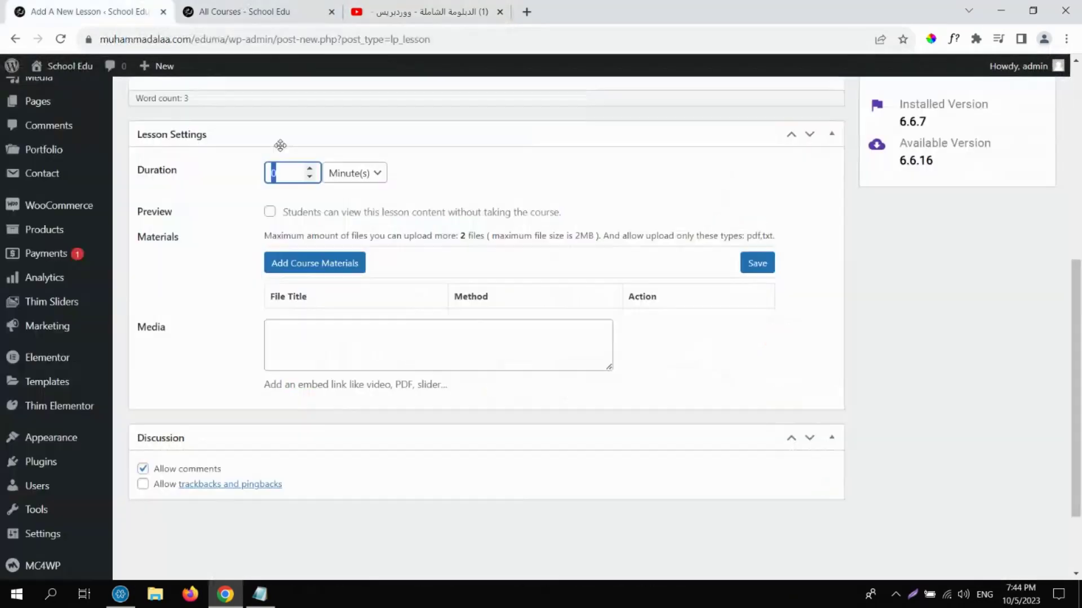
Paste the copied YouTube link on a new line below the lesson text.
{"action": "left_click_drag", "start_coordinate": [1073, 333], "coordinate": [1069, 158]}
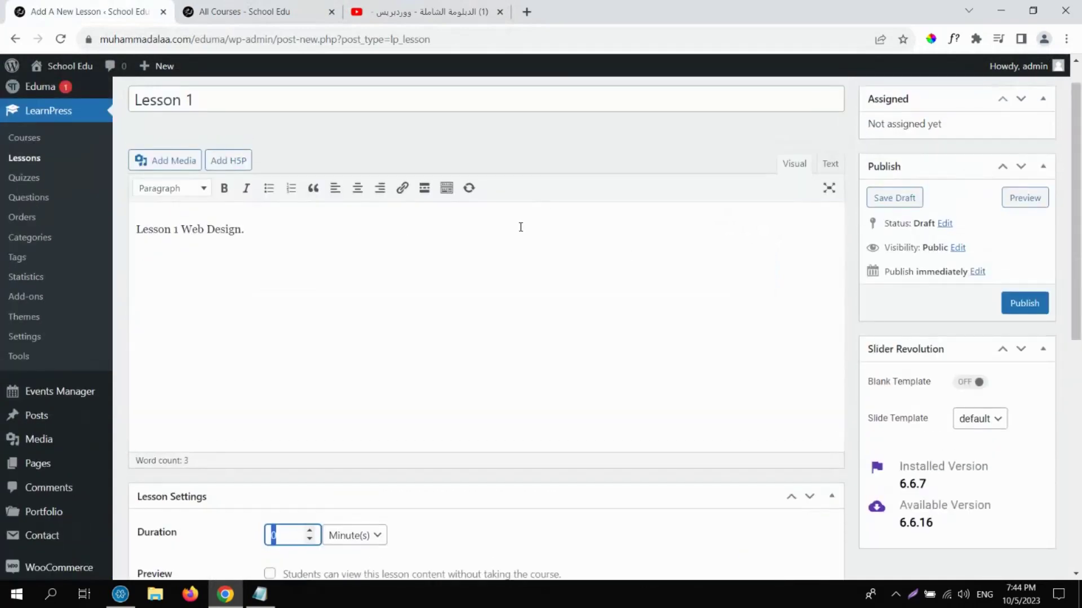
{"action": "left_click", "coordinate": [521, 228]}
{"action": "key", "text": "Return"}
{"action": "key", "text": "ctrl+v"}
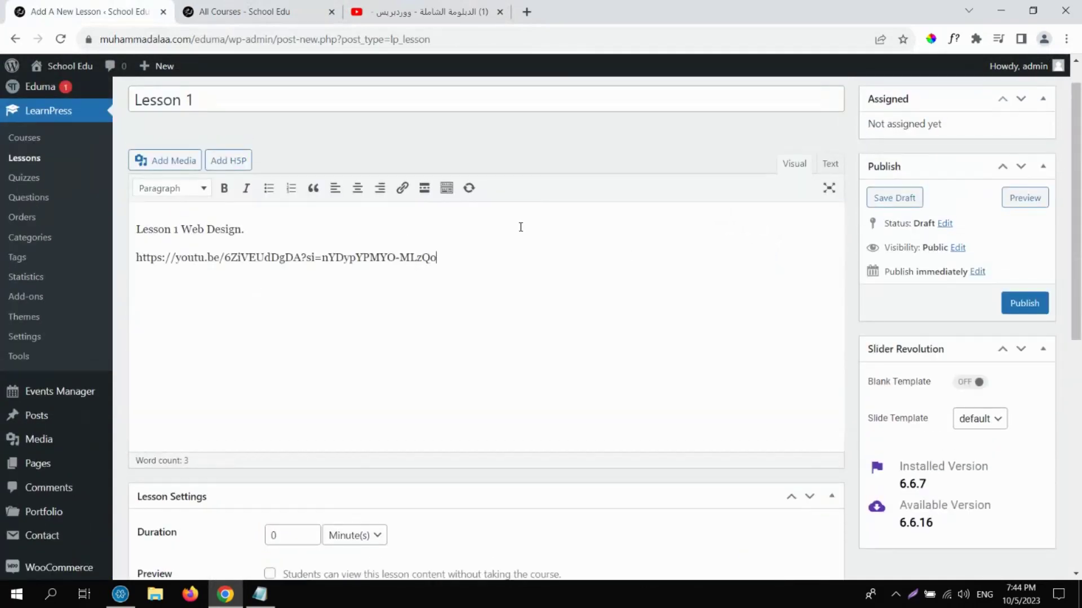
{"action": "left_click_drag", "start_coordinate": [1080, 112], "coordinate": [1079, 97]}
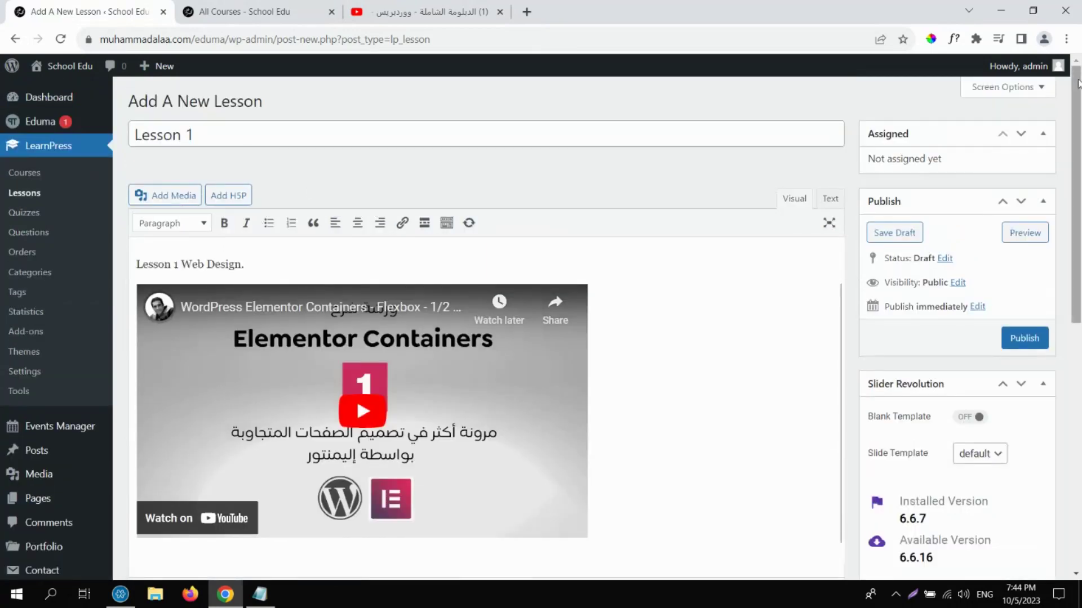
{"action": "left_click_drag", "start_coordinate": [1080, 82], "coordinate": [1080, 283]}
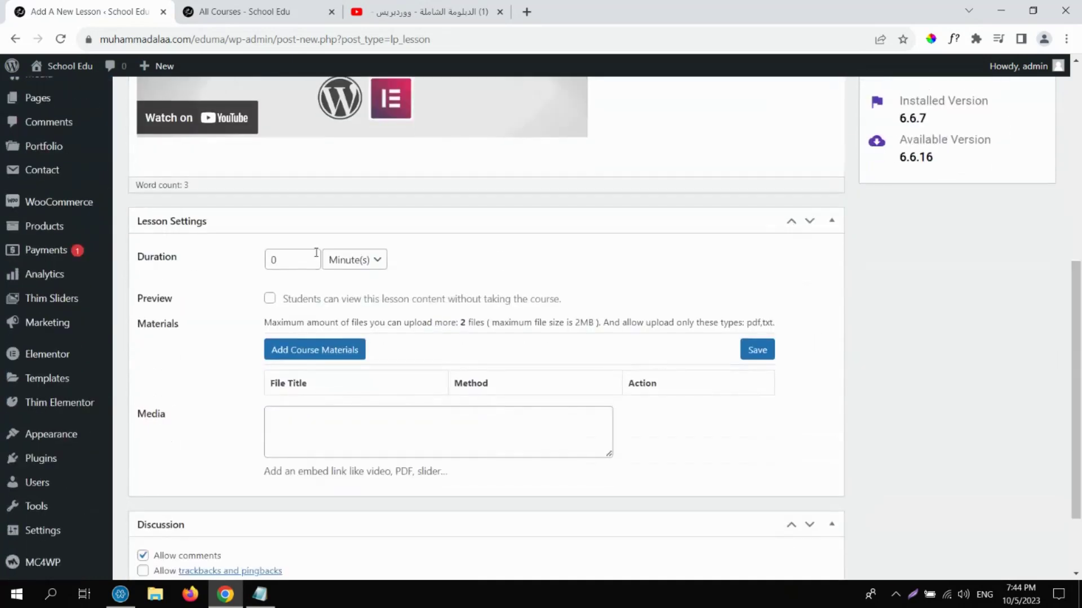
Set the lesson duration to 60 and toggle its free preview option.
{"action": "left_click", "coordinate": [293, 260]}
{"action": "double_click", "coordinate": [273, 259]}
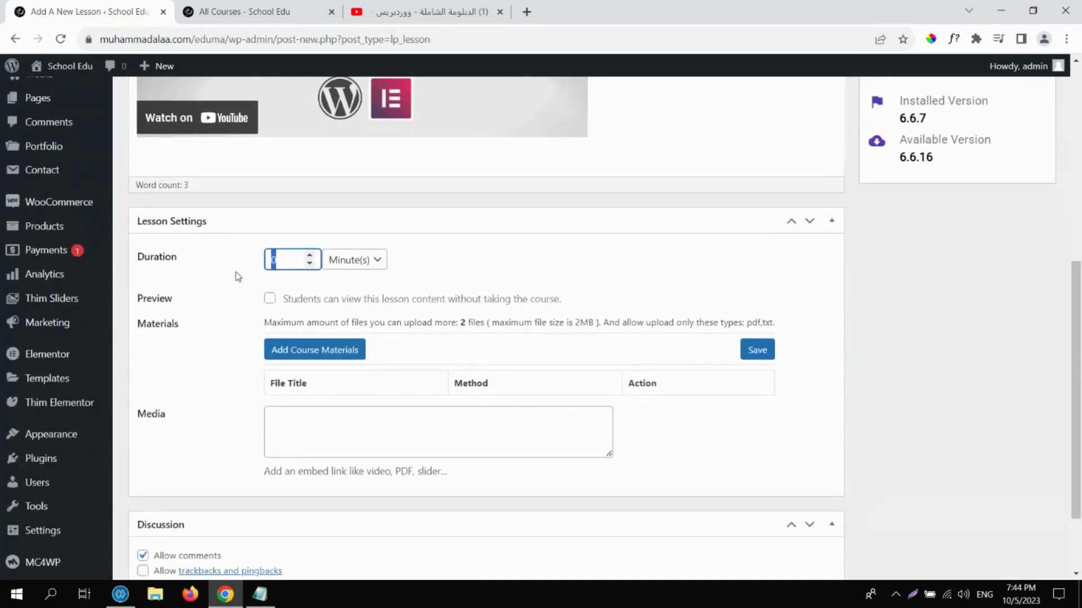
{"action": "type", "text": "60"}
{"action": "left_click", "coordinate": [270, 300]}
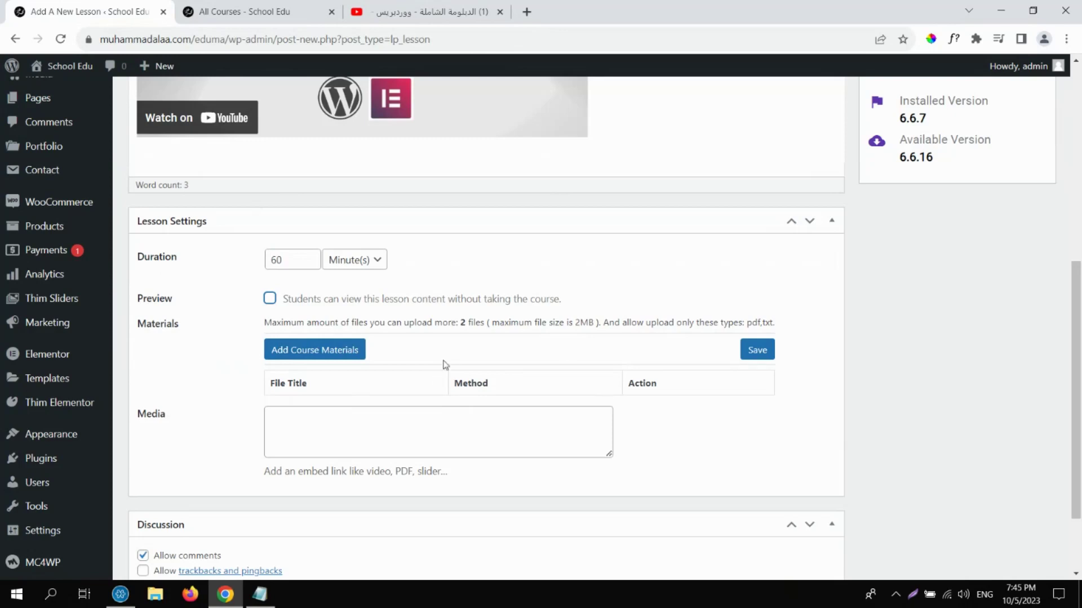
Add course material 'Sheet 1' with the certificate PDF attached and save it.
{"action": "left_click", "coordinate": [325, 358]}
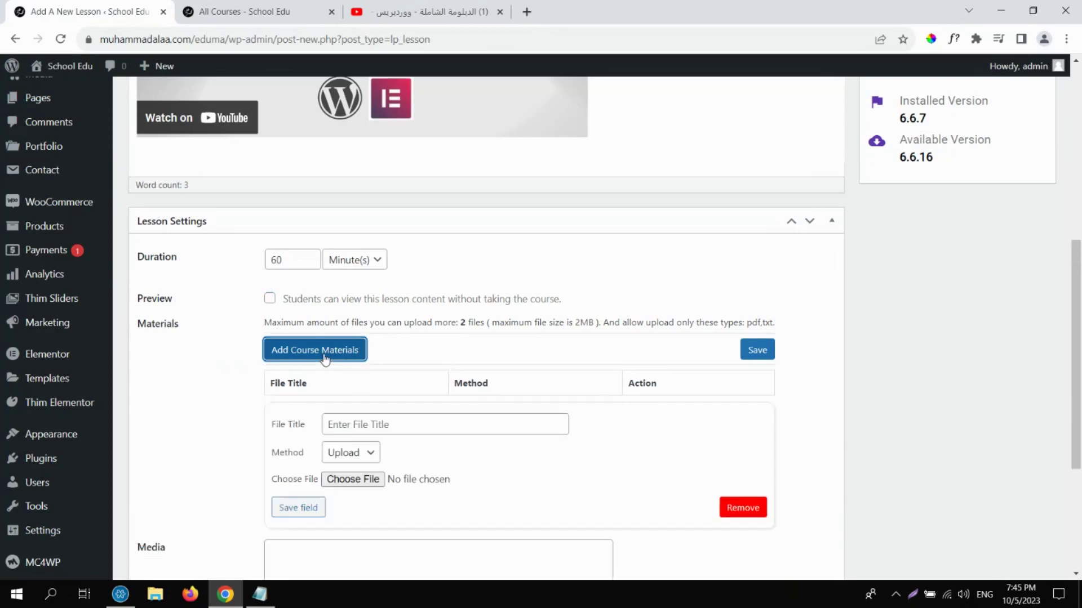
{"action": "left_click", "coordinate": [364, 420]}
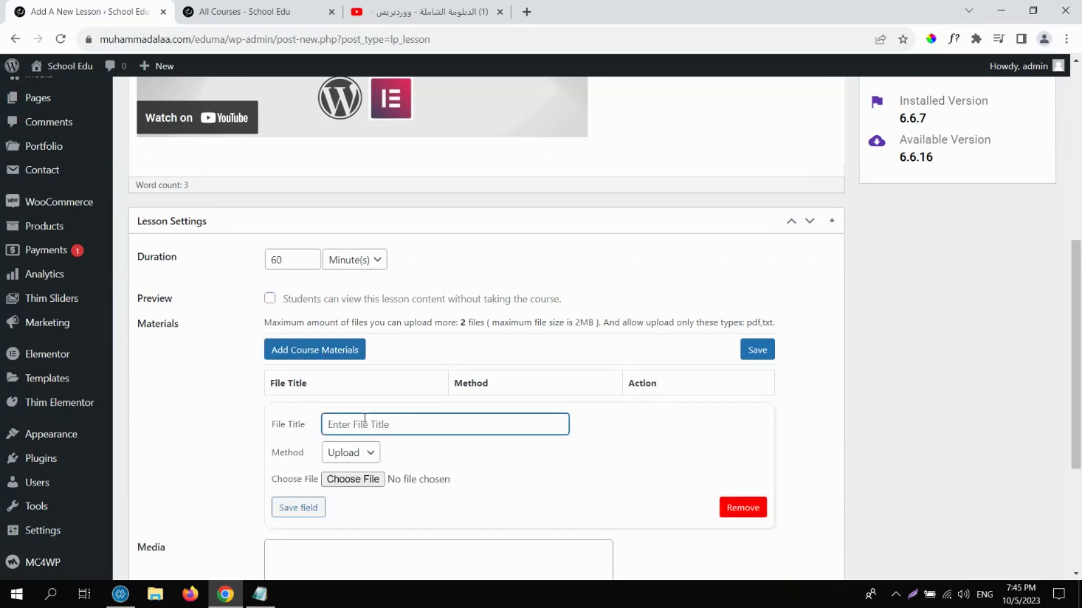
{"action": "type", "text": "Sheet 1"}
{"action": "left_click", "coordinate": [350, 479]}
{"action": "left_click", "coordinate": [463, 214]}
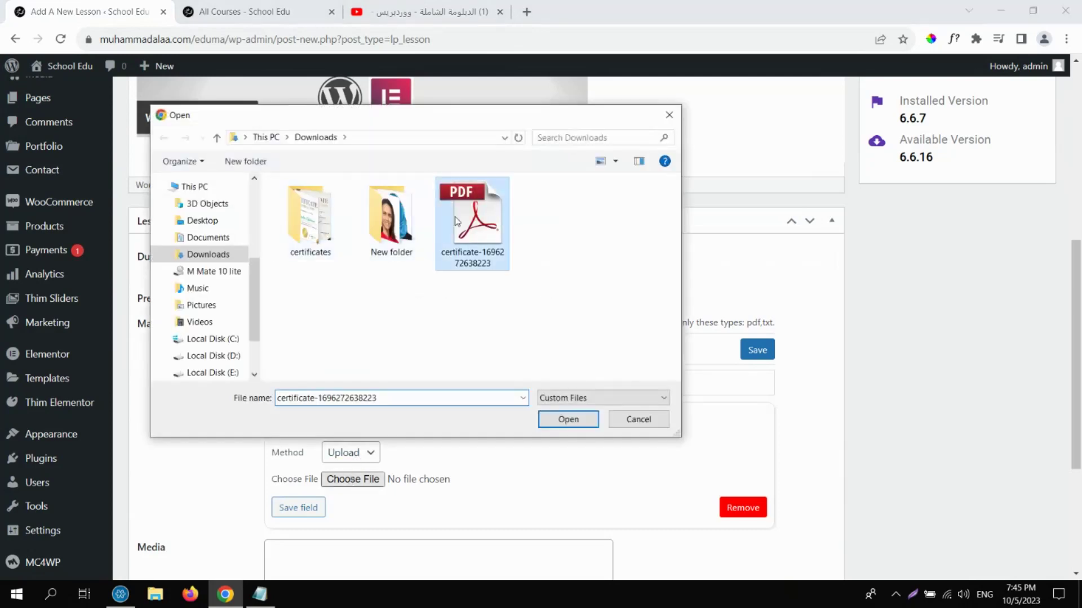
{"action": "double_click", "coordinate": [485, 254]}
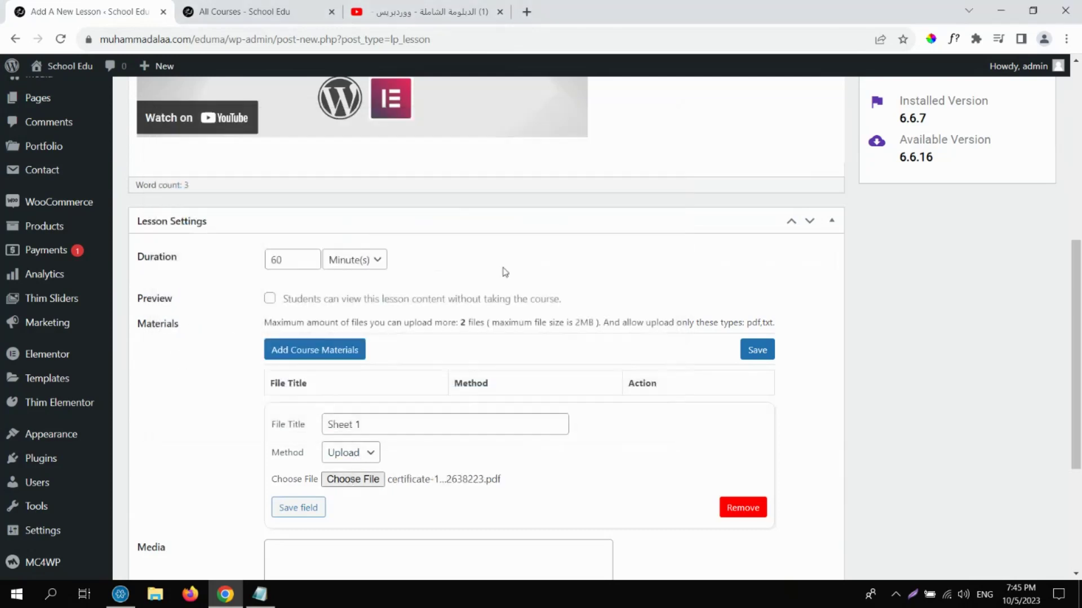
{"action": "left_click", "coordinate": [313, 506]}
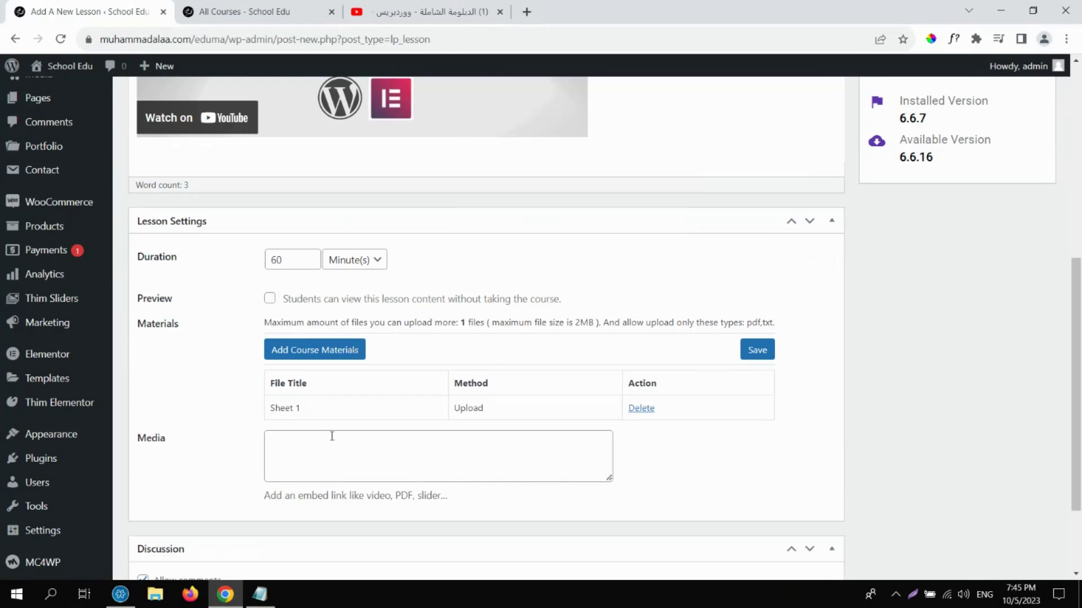
{"action": "scroll", "coordinate": [1080, 377], "scroll_direction": "down", "scroll_amount": 1}
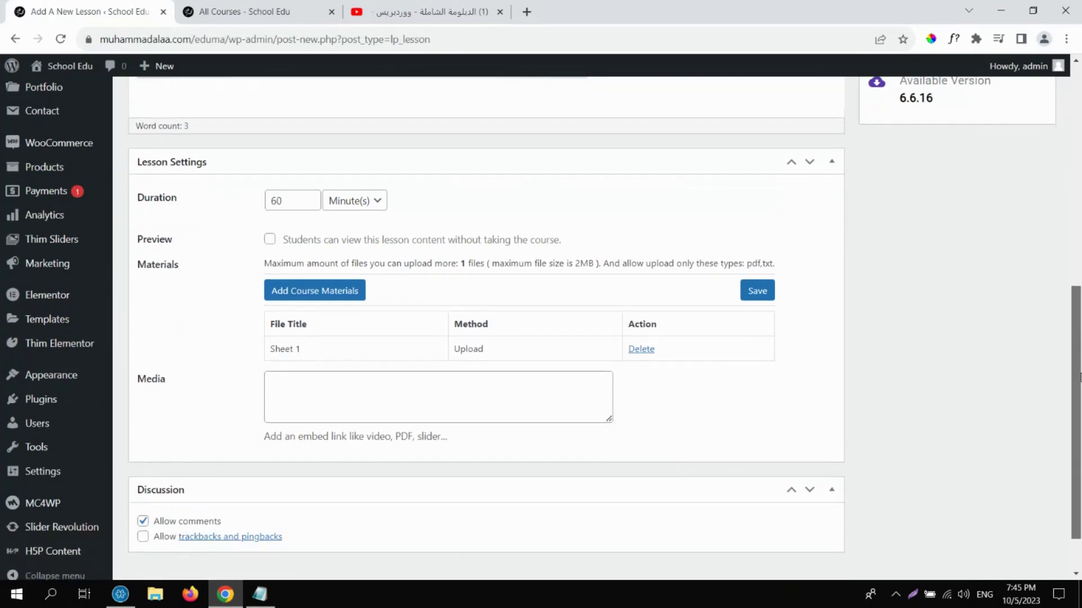
{"action": "left_click", "coordinate": [415, 390]}
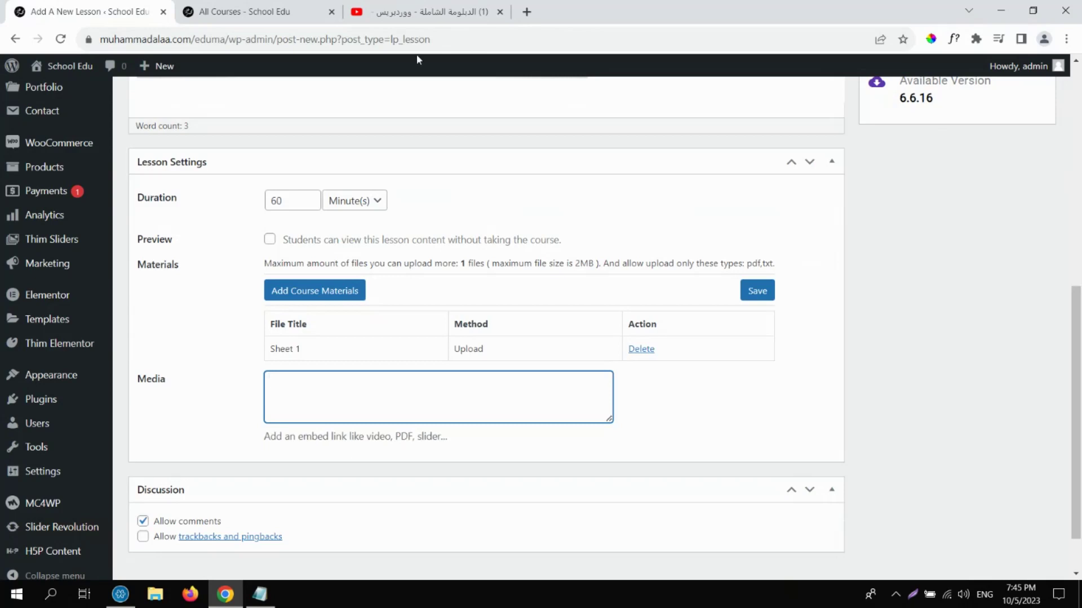
{"action": "left_click", "coordinate": [417, 11]}
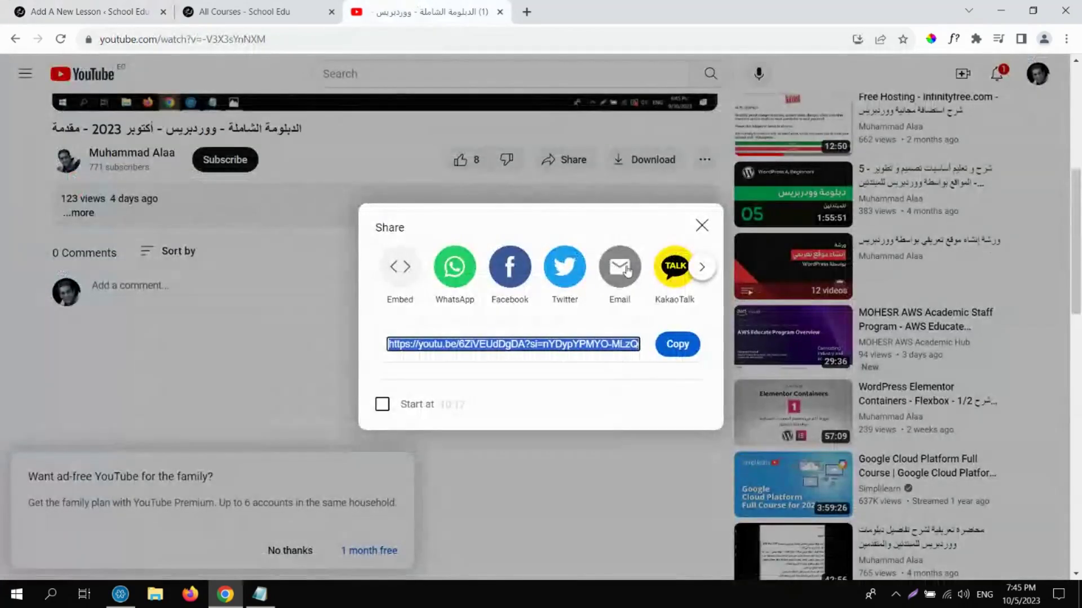
Copy the YouTube video's share link again and return to the Lesson 1 editor.
{"action": "left_click", "coordinate": [1044, 232]}
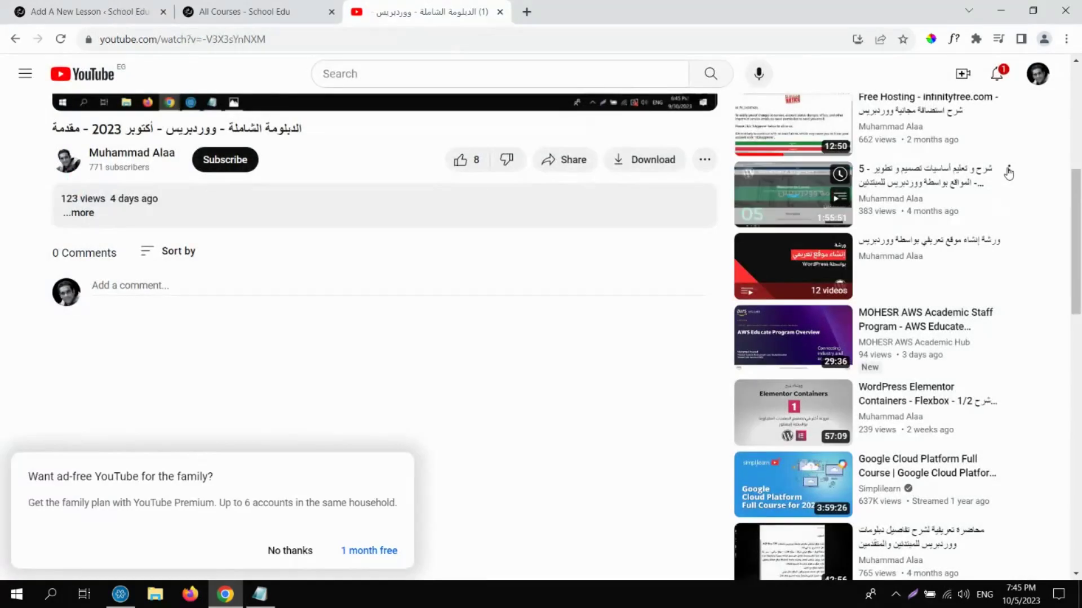
{"action": "left_click", "coordinate": [1008, 171]}
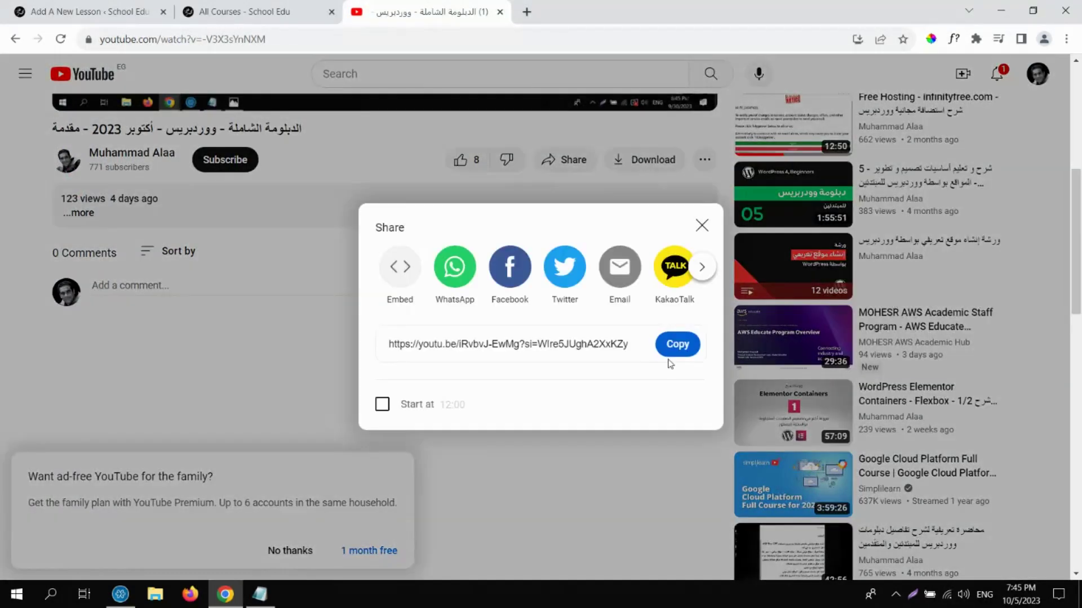
{"action": "left_click", "coordinate": [673, 349]}
{"action": "left_click", "coordinate": [280, 8]}
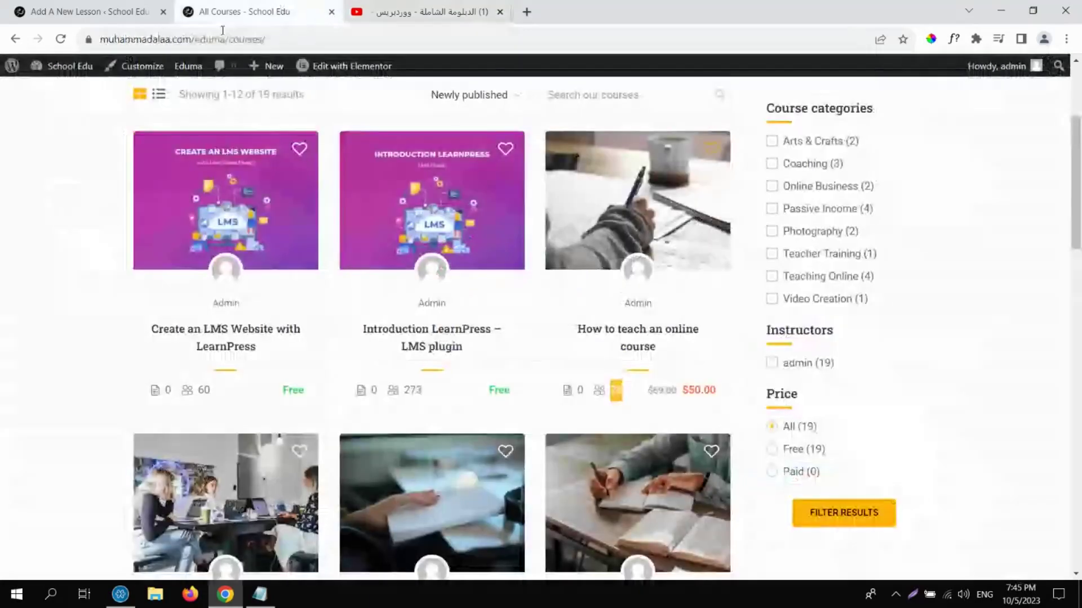
{"action": "left_click", "coordinate": [85, 11]}
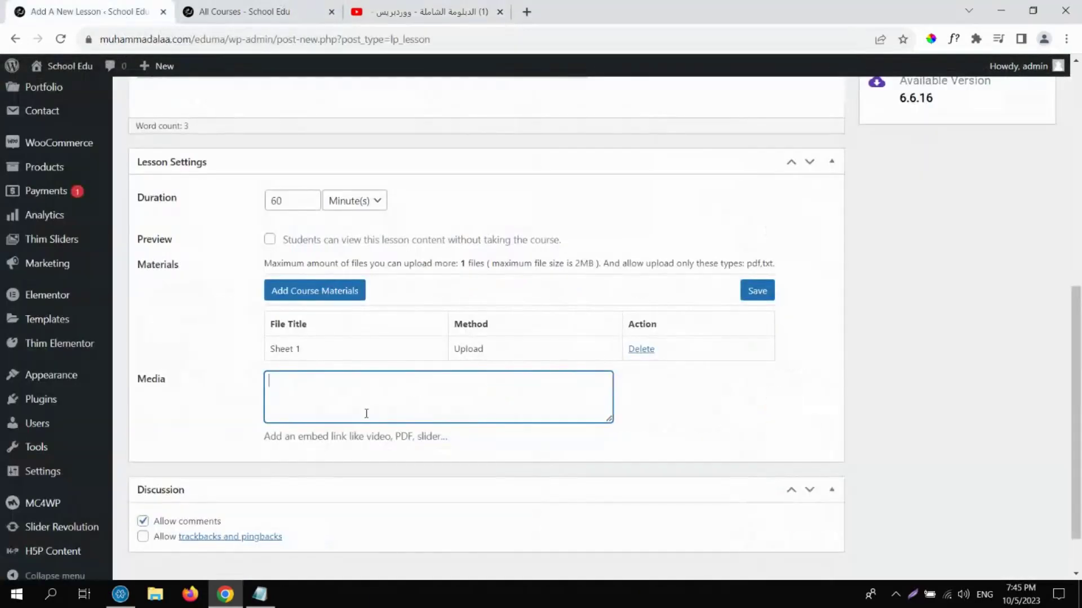
Paste the video link into Lesson 1's Media field, publish it, and view the Lessons list.
{"action": "key", "text": "ctrl+v"}
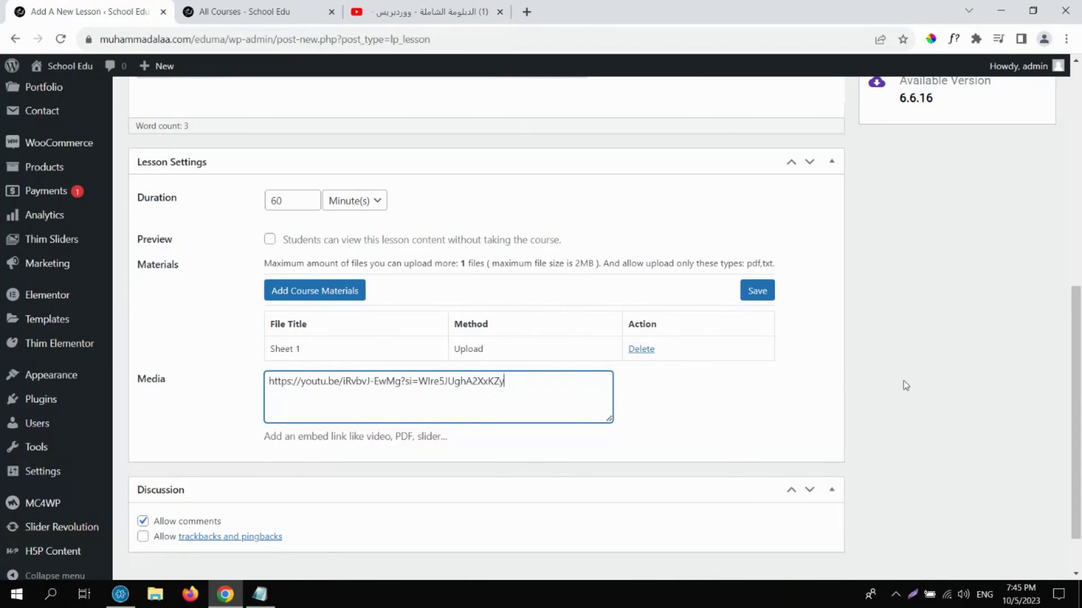
{"action": "left_click_drag", "start_coordinate": [1077, 370], "coordinate": [1053, 115]}
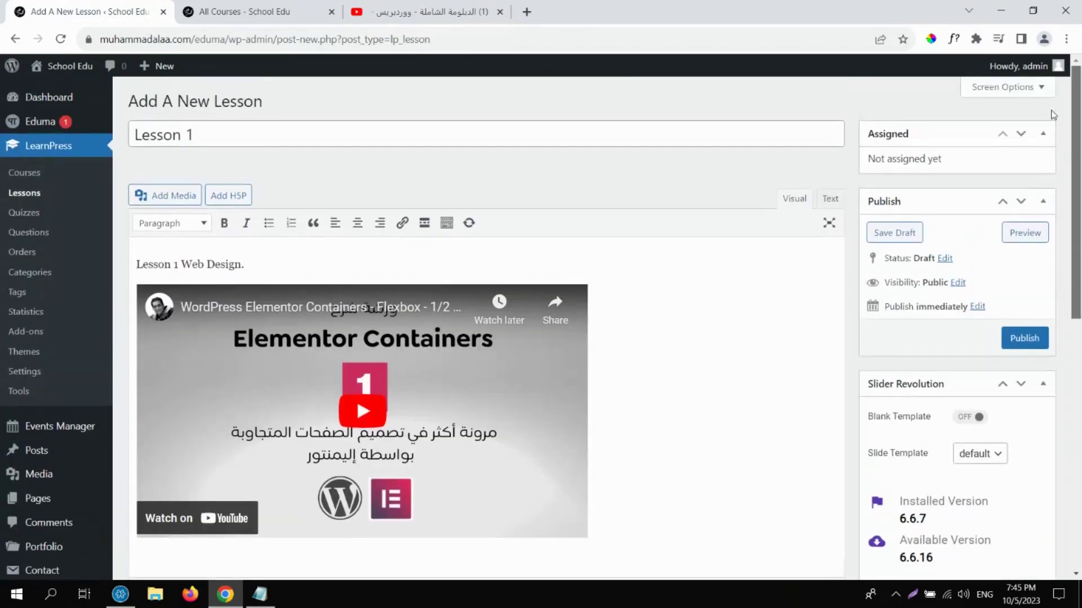
{"action": "left_click", "coordinate": [1022, 339]}
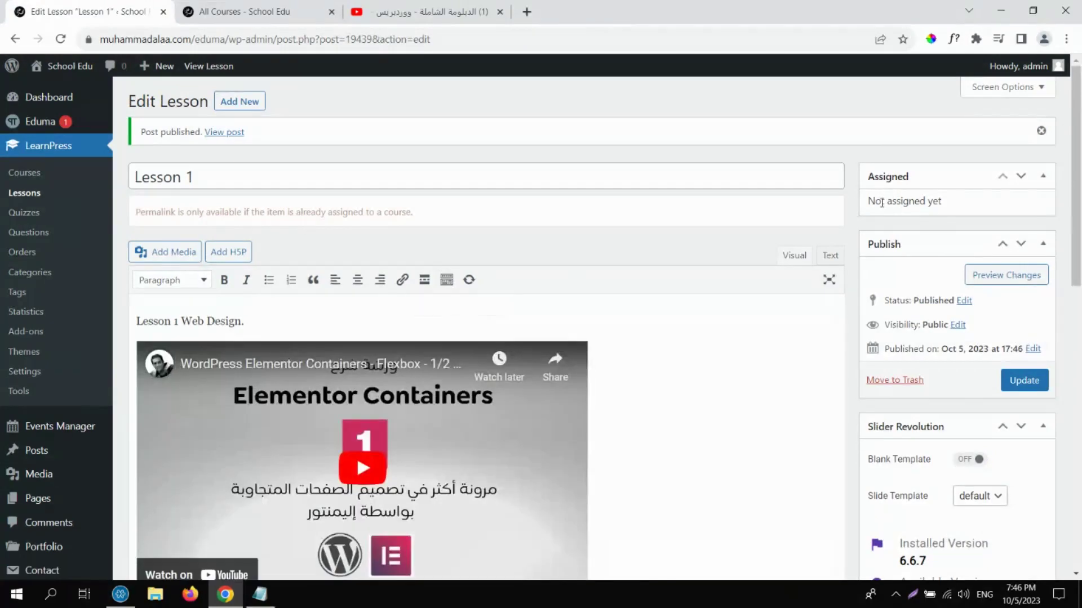
{"action": "left_click", "coordinate": [25, 194]}
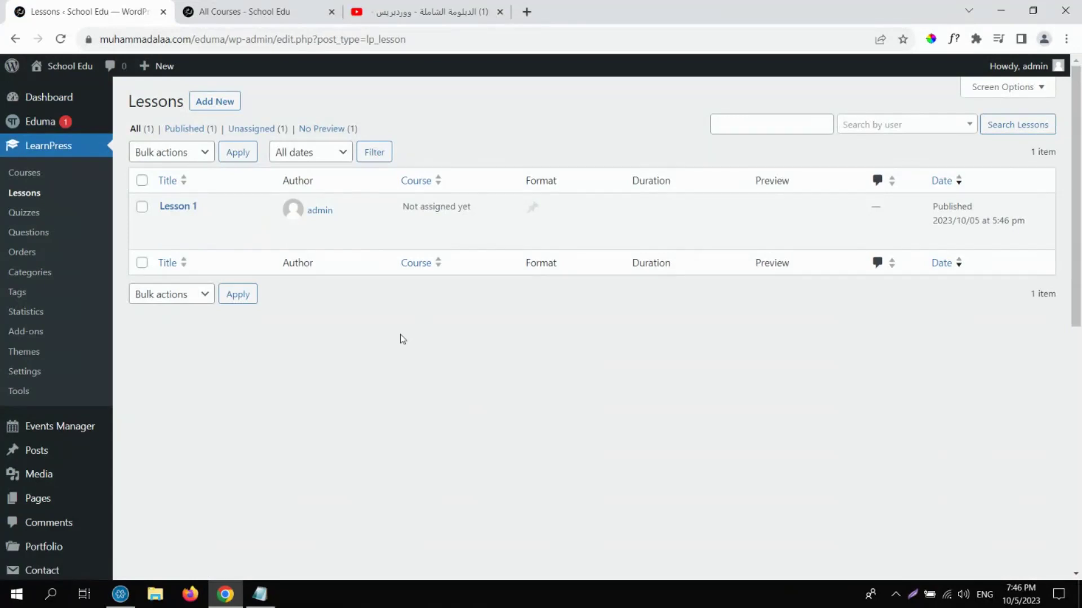
Open Course 1 and add Lesson 1 to its Chapter 1 section.
{"action": "left_click", "coordinate": [34, 174]}
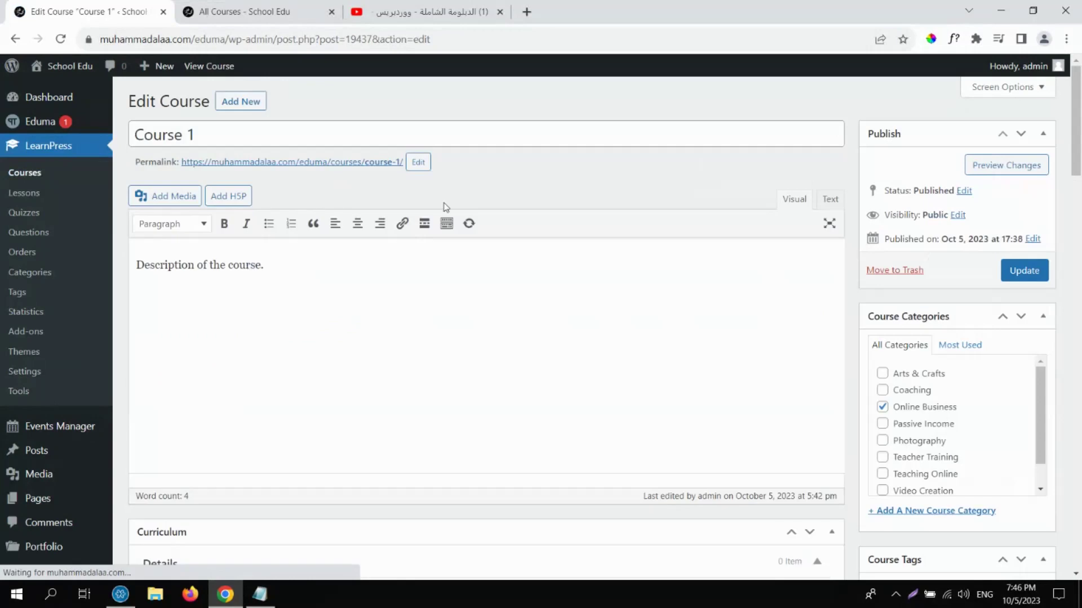
{"action": "scroll", "coordinate": [676, 241], "scroll_direction": "down", "scroll_amount": 6}
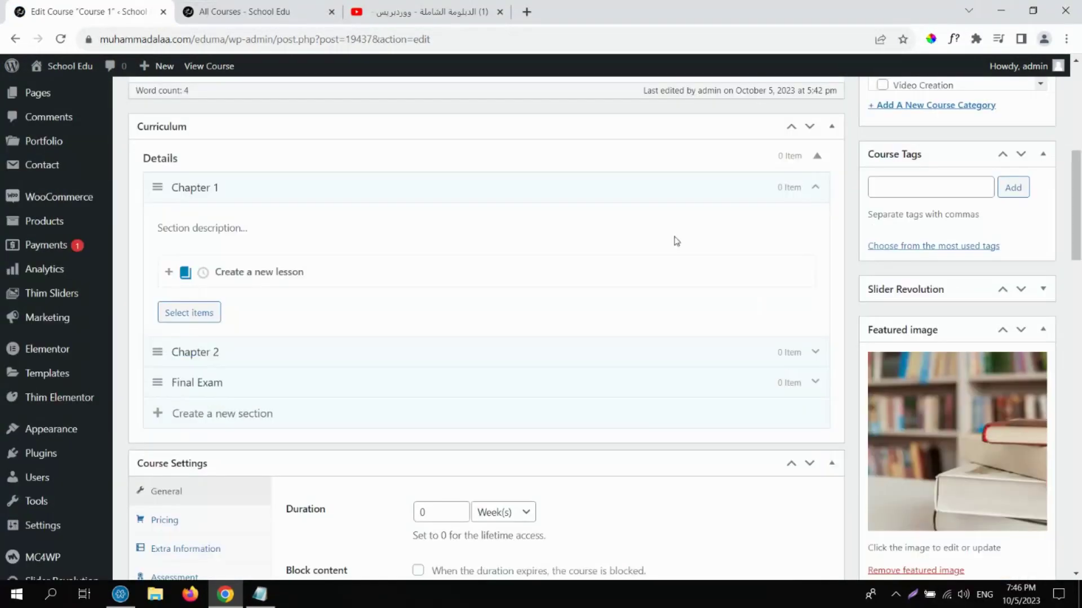
{"action": "left_click", "coordinate": [200, 314]}
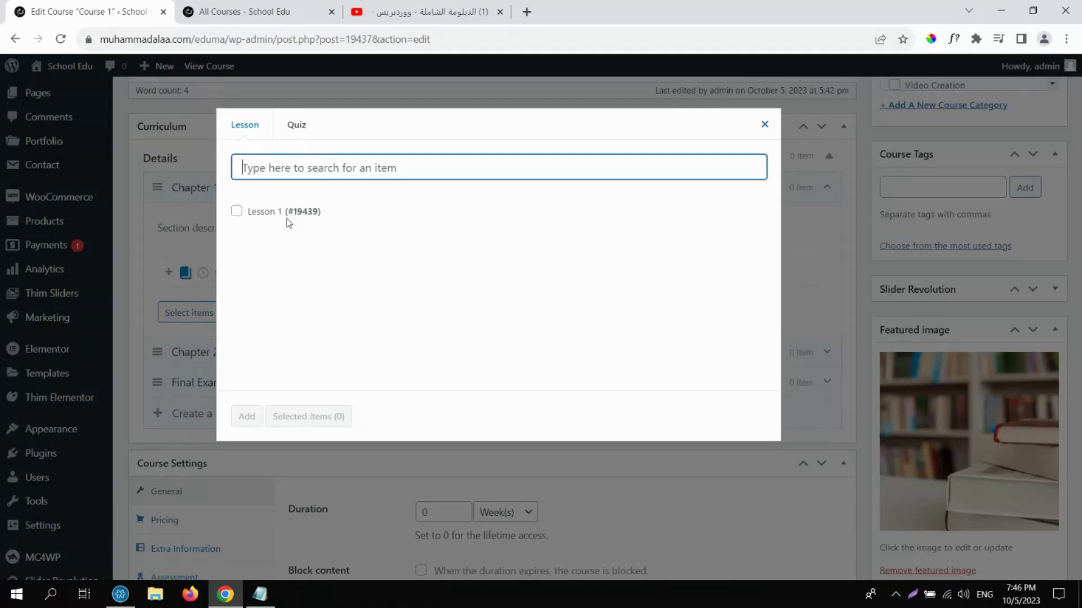
{"action": "left_click_drag", "start_coordinate": [246, 220], "coordinate": [283, 219]}
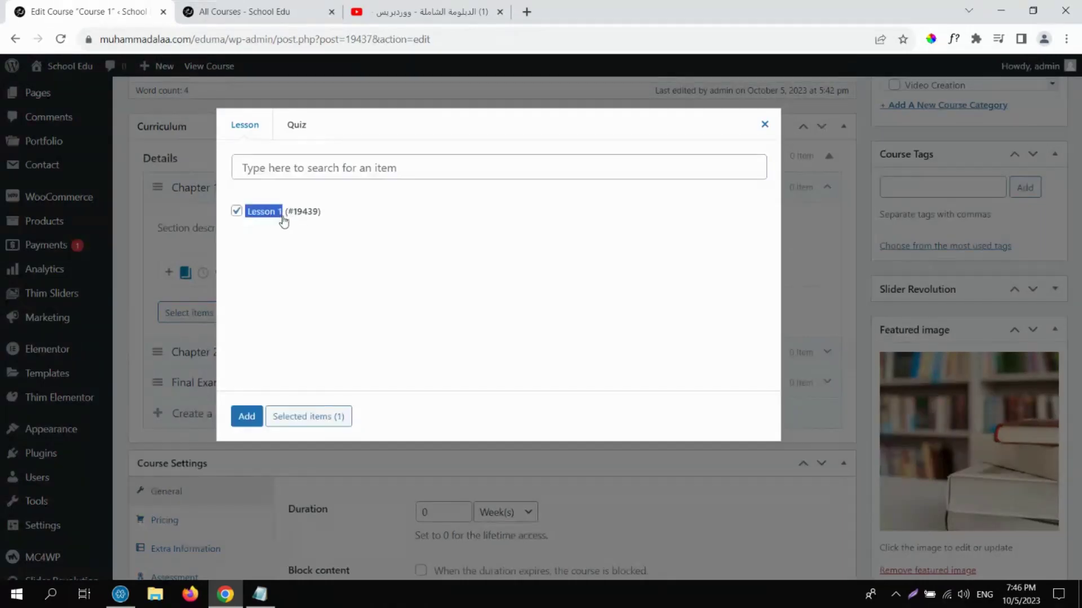
{"action": "left_click", "coordinate": [286, 175]}
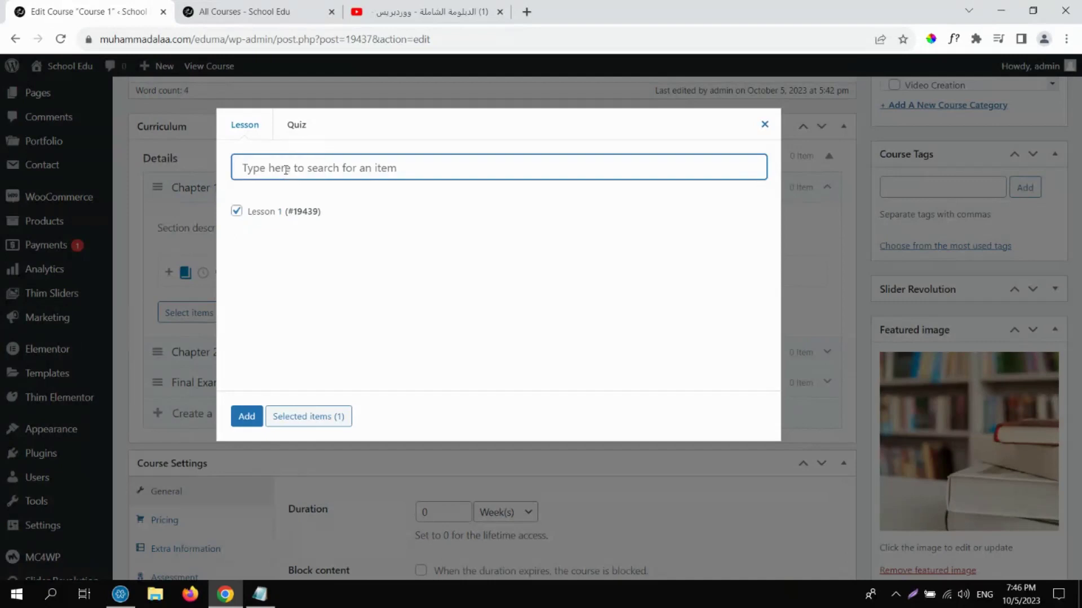
{"action": "left_click", "coordinate": [236, 211]}
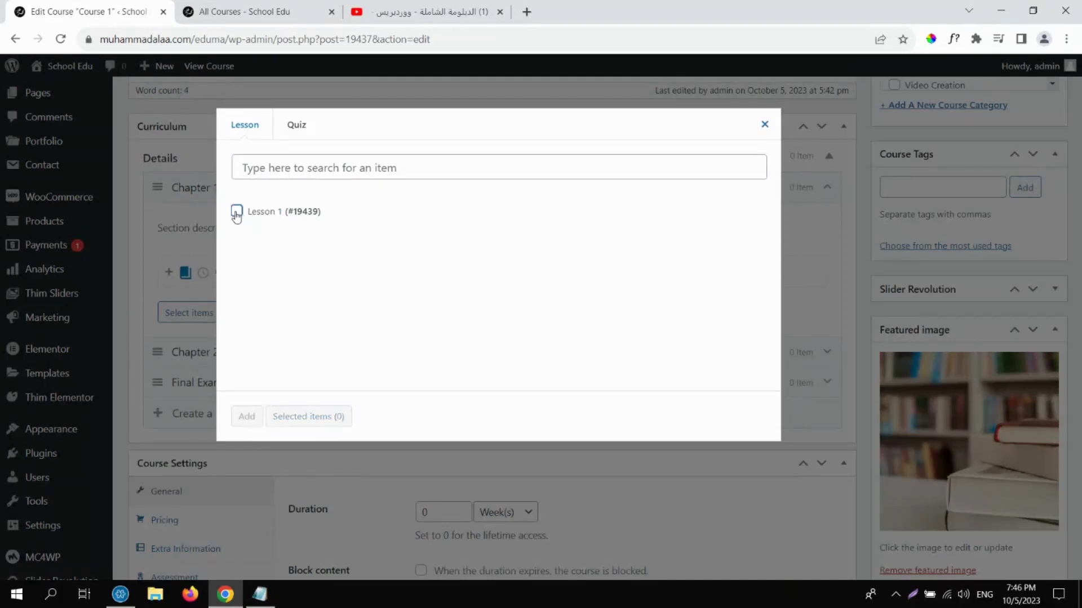
{"action": "left_click", "coordinate": [236, 211]}
{"action": "left_click", "coordinate": [248, 423]}
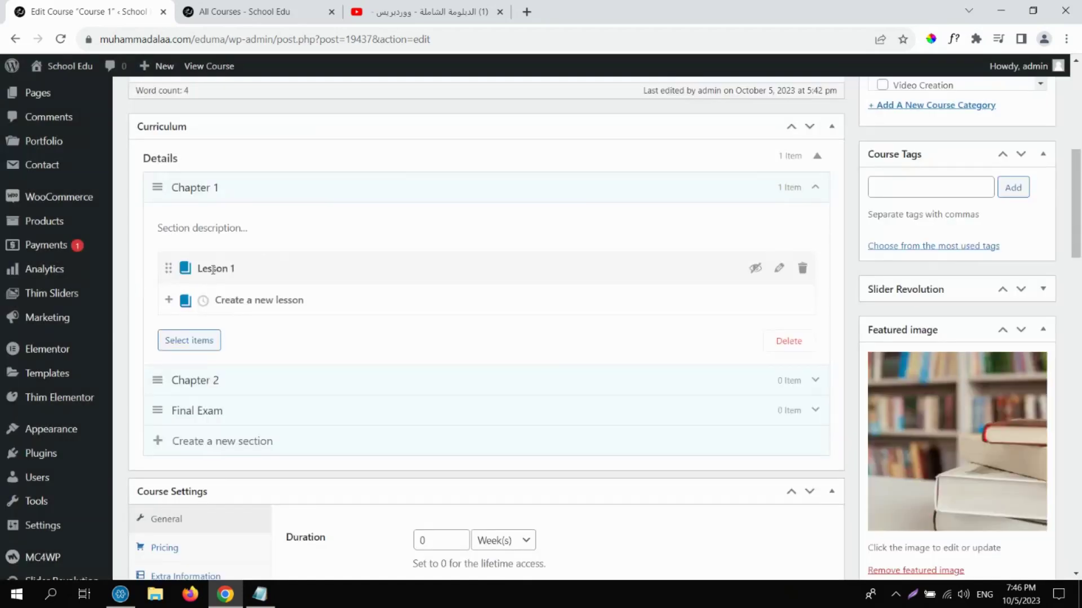
{"action": "left_click_drag", "start_coordinate": [1079, 237], "coordinate": [1078, 154]}
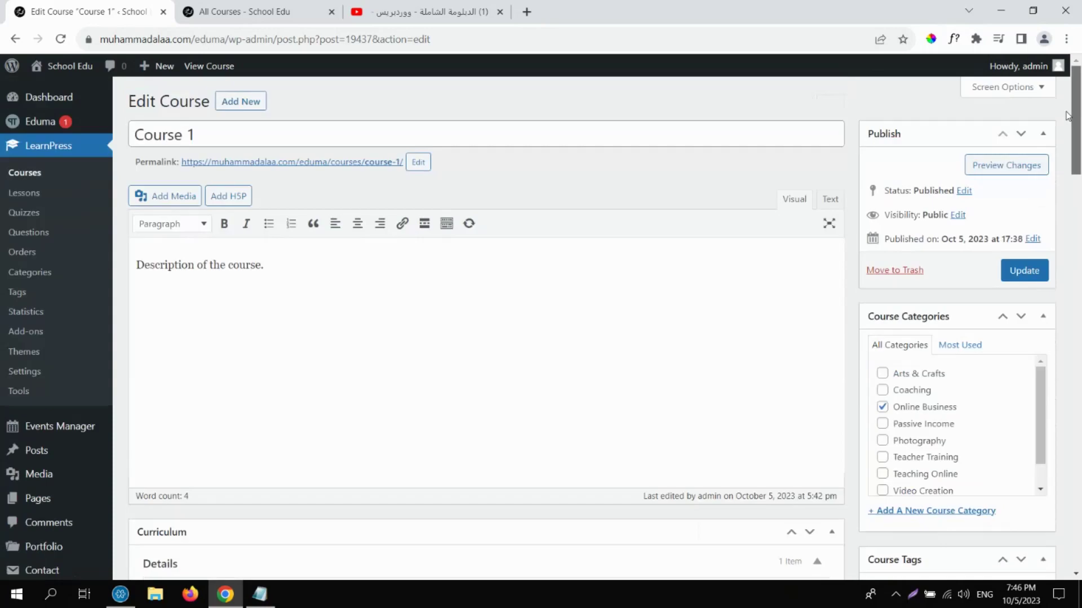
Update Course 1, confirm Lesson 1 lists Course 1 as its course, and return to Courses.
{"action": "left_click", "coordinate": [1024, 272]}
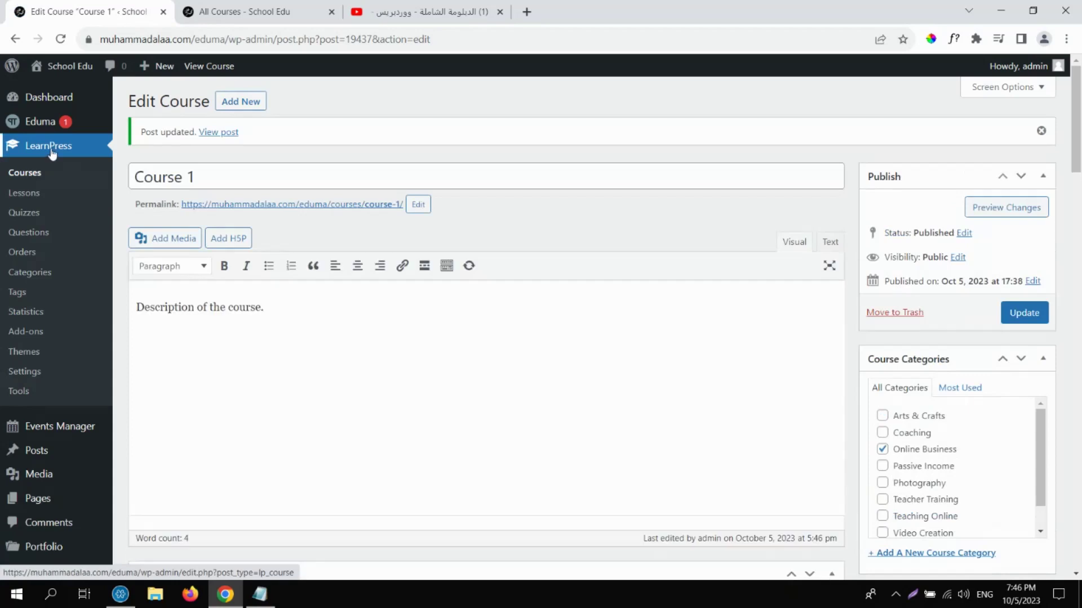
{"action": "left_click", "coordinate": [33, 196]}
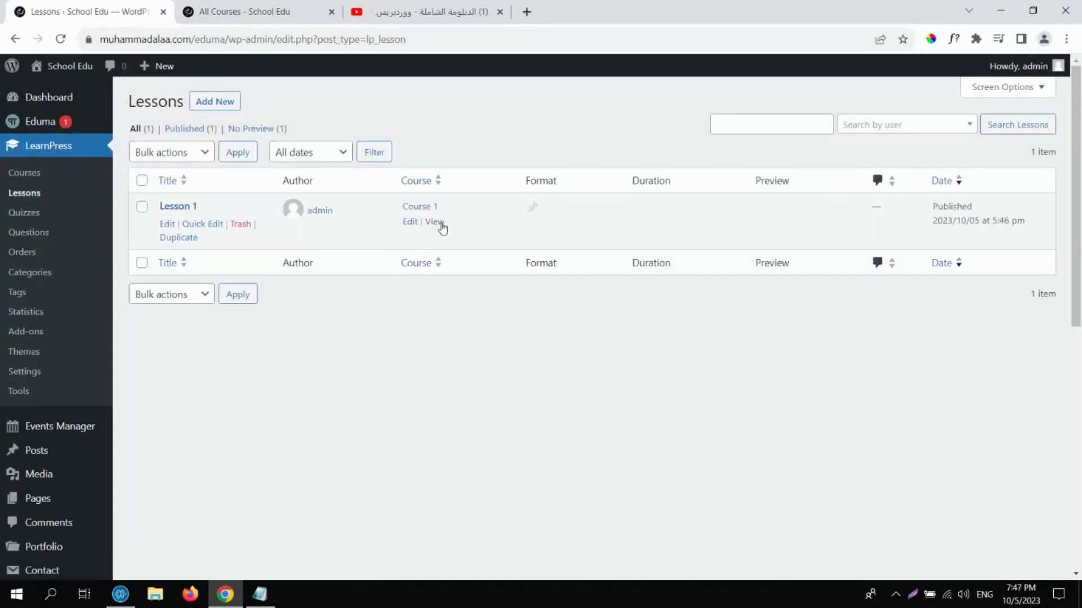
{"action": "left_click_drag", "start_coordinate": [445, 212], "coordinate": [400, 207]}
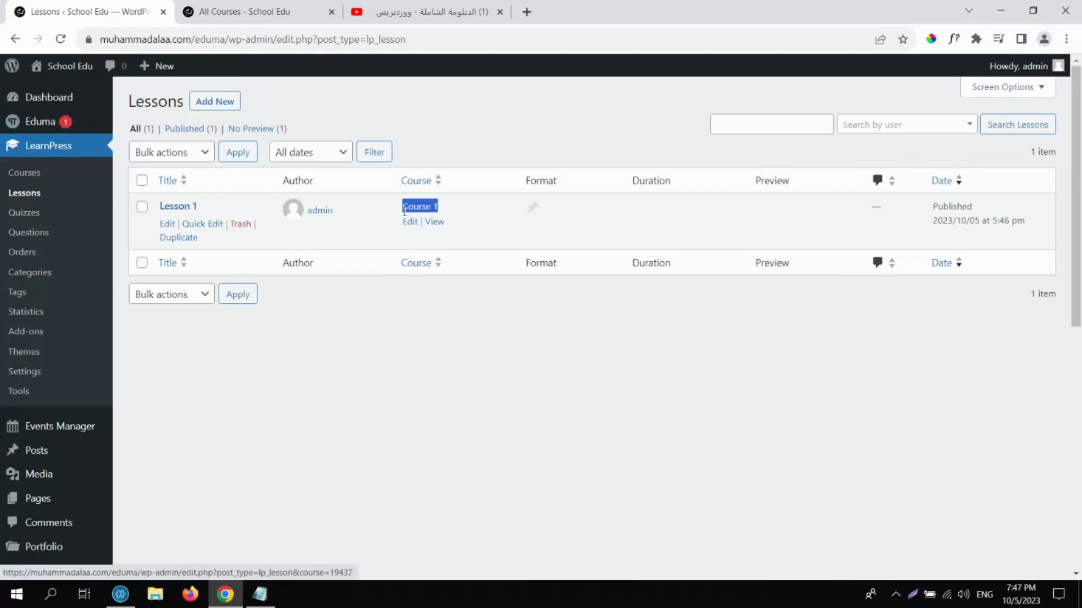
{"action": "left_click", "coordinate": [166, 224]}
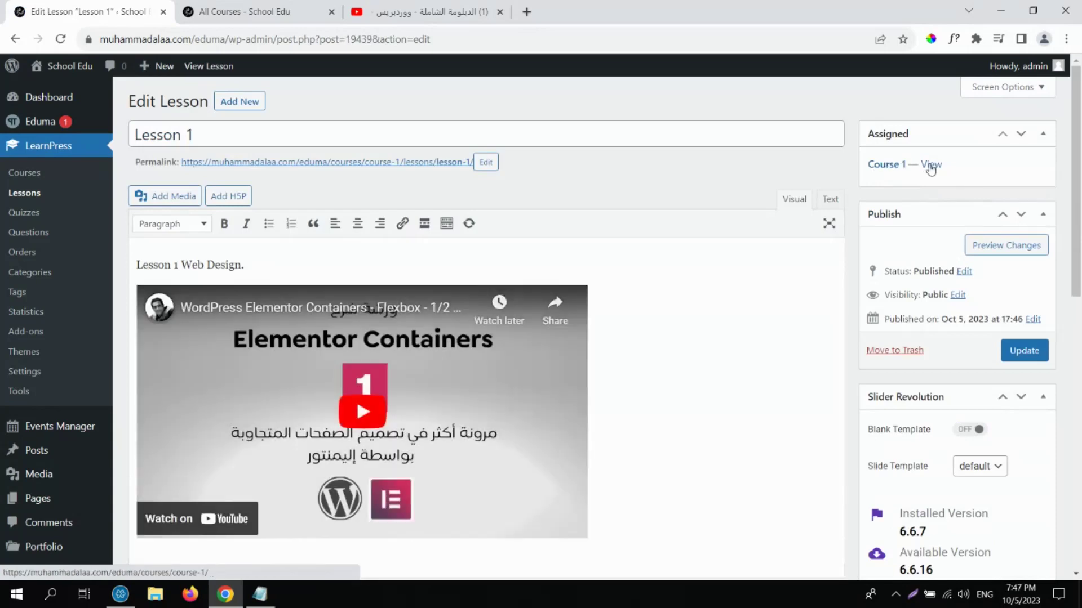
{"action": "left_click_drag", "start_coordinate": [861, 181], "coordinate": [942, 167]}
{"action": "left_click", "coordinate": [31, 184]}
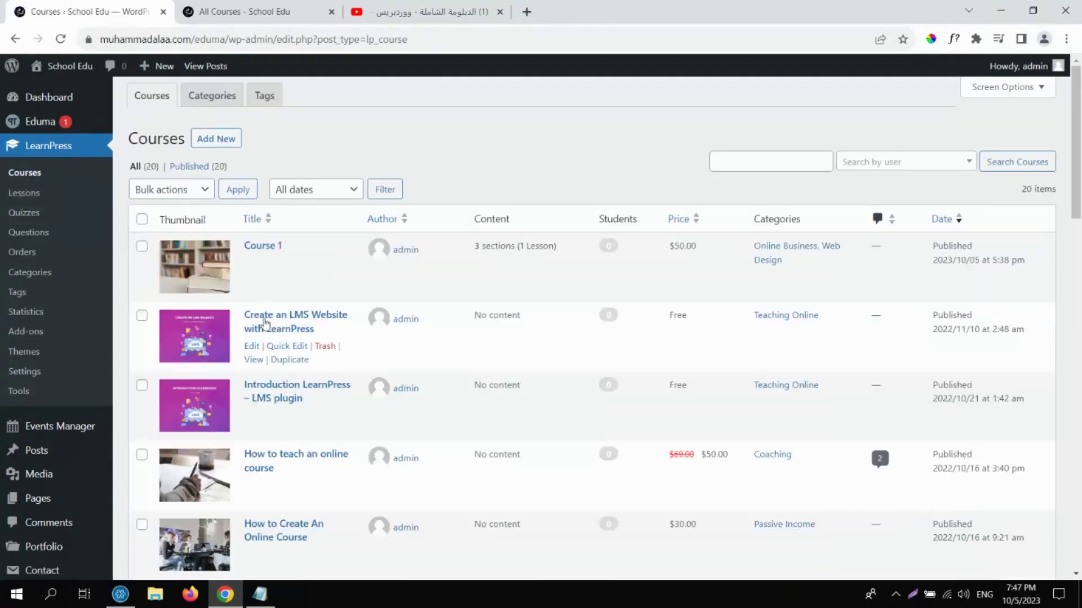
Open the 'Create an LMS Website with LearnPress' course and add a curriculum section named 'Chapter'.
{"action": "left_click", "coordinate": [252, 350]}
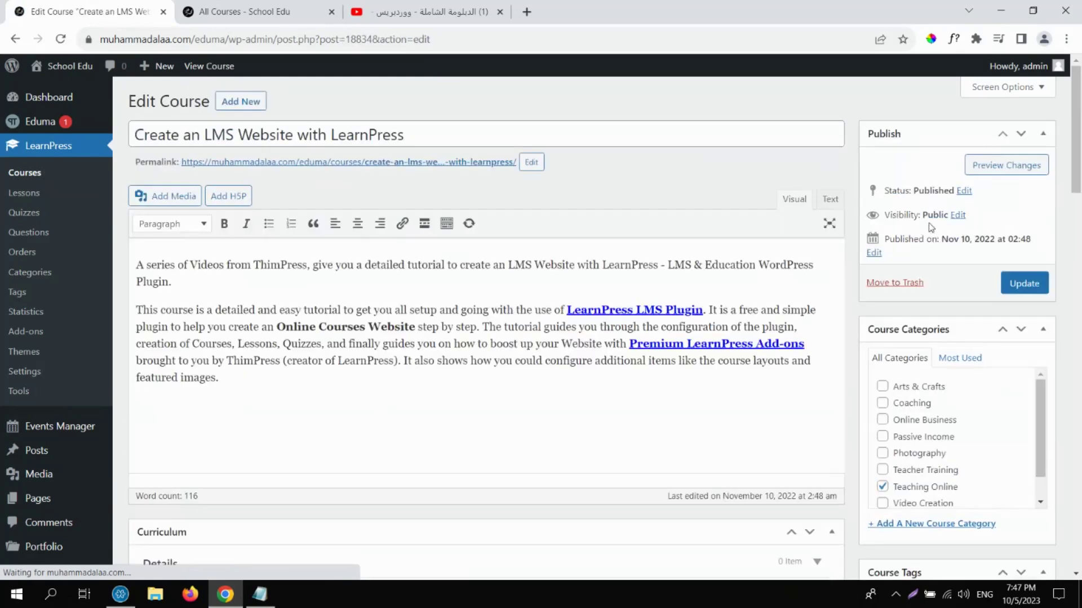
{"action": "scroll", "coordinate": [1080, 183], "scroll_direction": "down", "scroll_amount": 5}
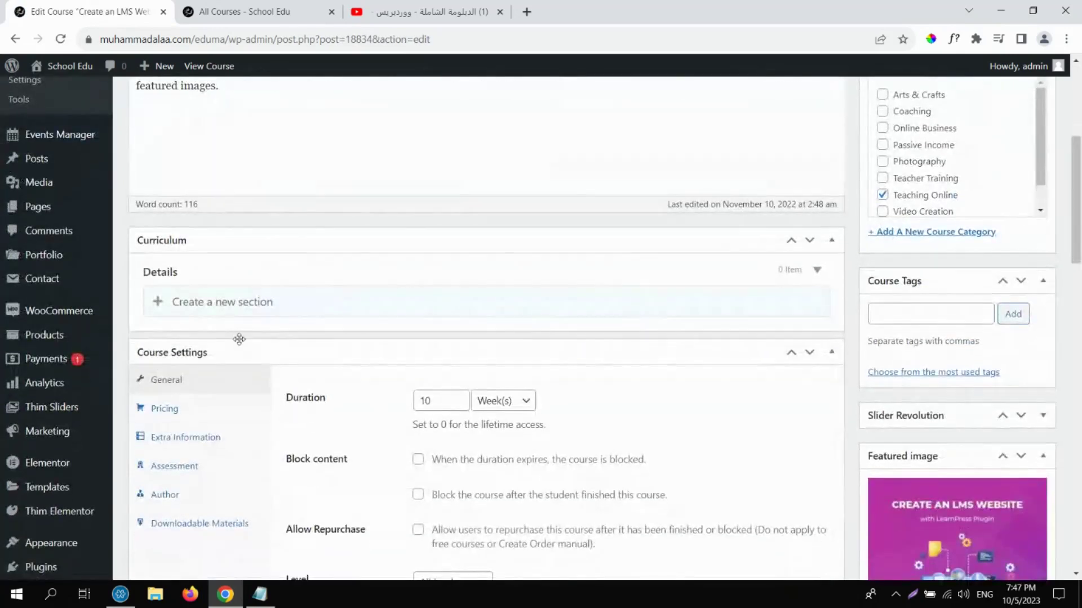
{"action": "left_click", "coordinate": [222, 306]}
{"action": "type", "text": "Chapter 1"}
{"action": "key", "text": "Return"}
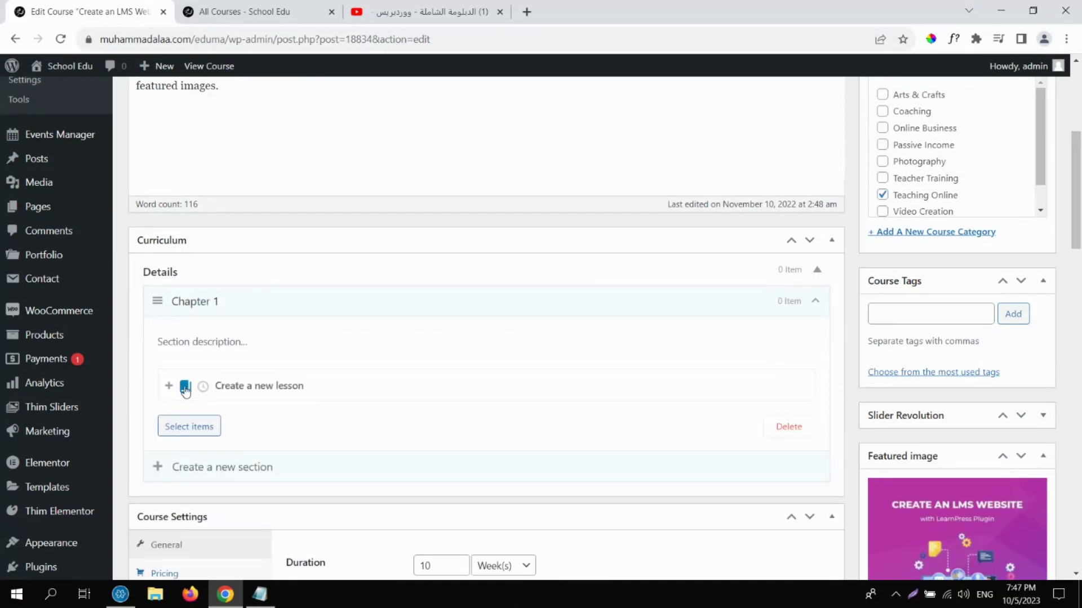
Search the section's item picker for lessons, find none, and return to the Courses list.
{"action": "left_click", "coordinate": [187, 426]}
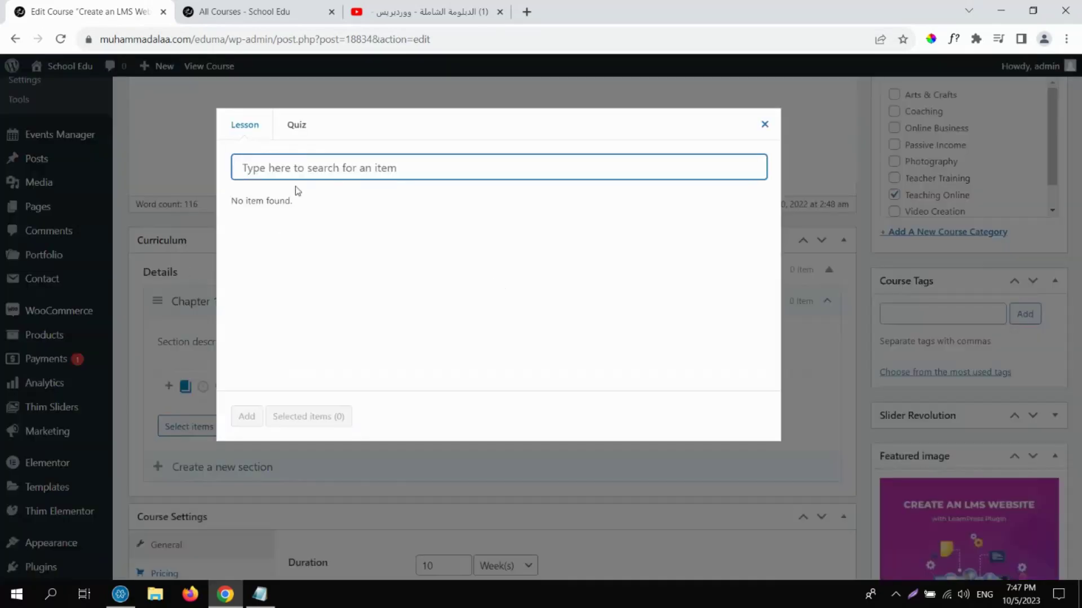
{"action": "type", "text": "a"}
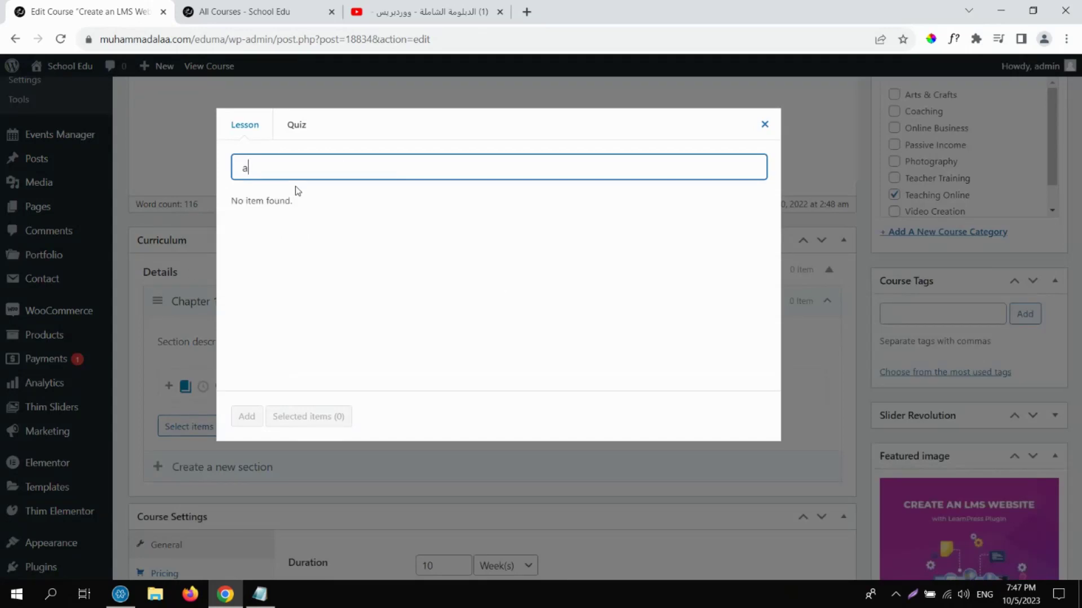
{"action": "key", "text": "BackSpace"}
{"action": "type", "text": "less"}
{"action": "left_click", "coordinate": [765, 125]}
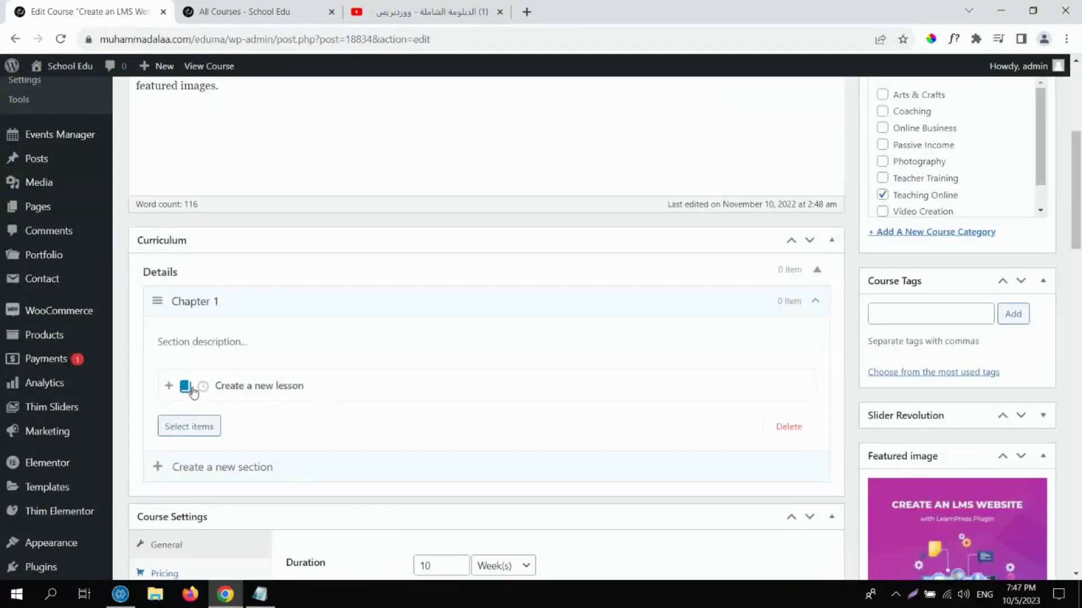
{"action": "left_click", "coordinate": [191, 429]}
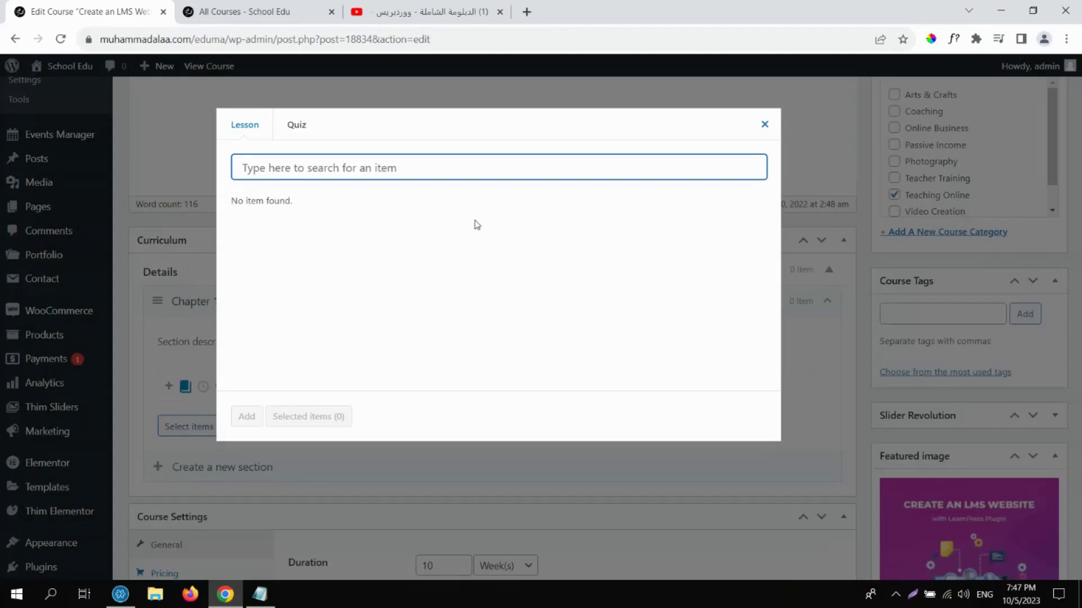
{"action": "left_click", "coordinate": [764, 125]}
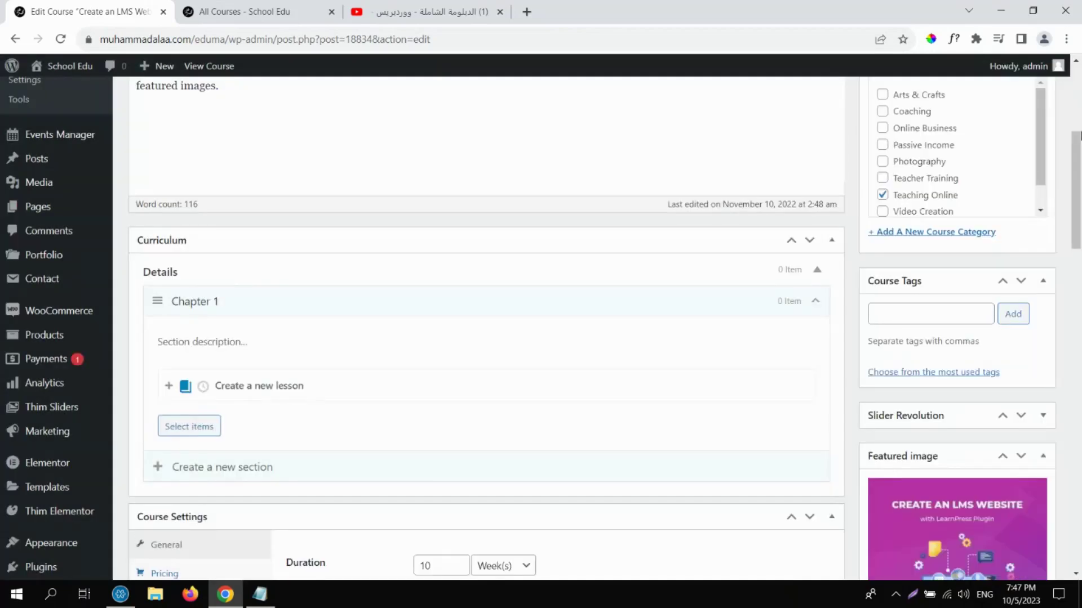
{"action": "scroll", "coordinate": [1079, 135], "scroll_direction": "up", "scroll_amount": 5}
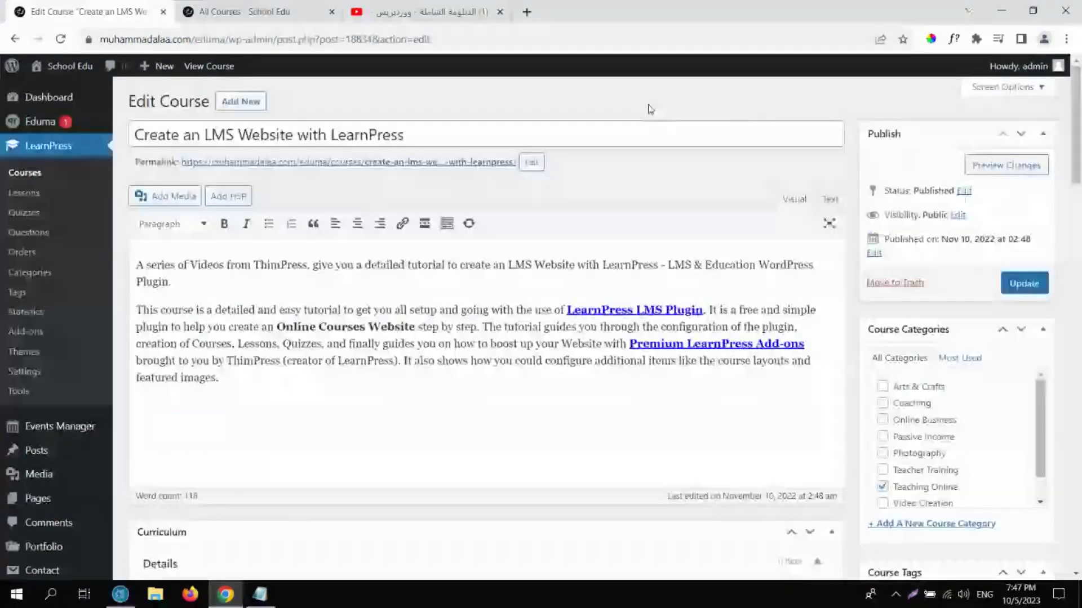
{"action": "left_click", "coordinate": [24, 173]}
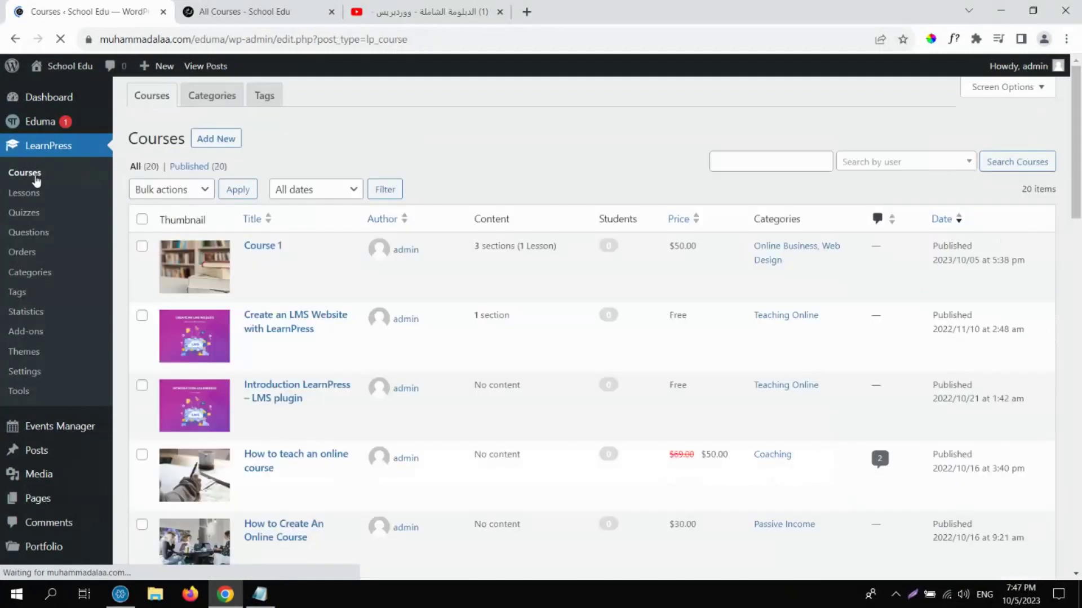
Look over Course 1, then view Lesson 1's content and return to the Lessons list.
{"action": "left_click", "coordinate": [252, 264]}
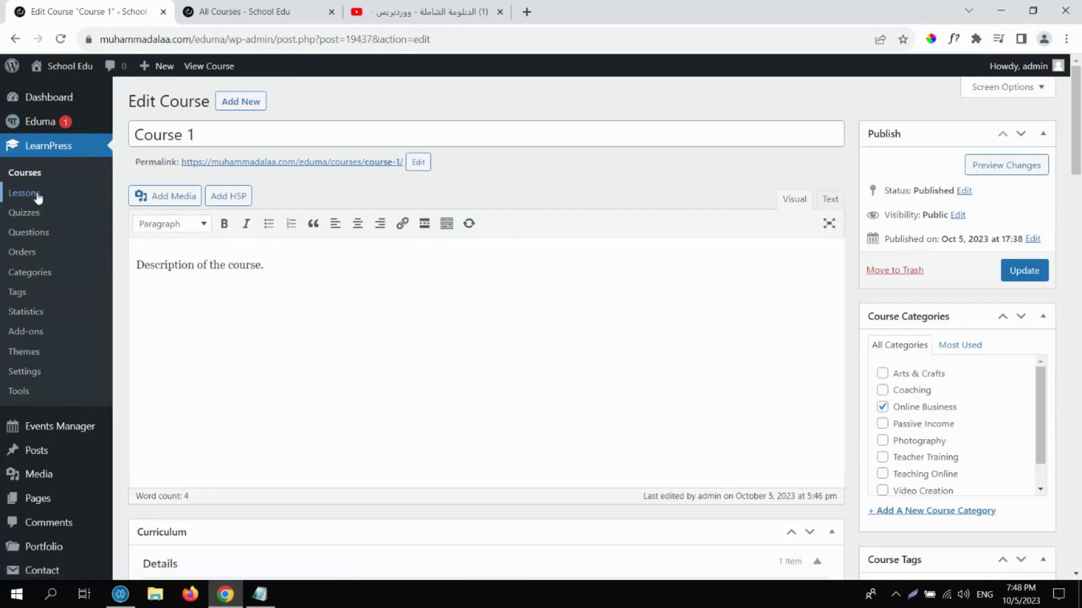
{"action": "left_click", "coordinate": [37, 195]}
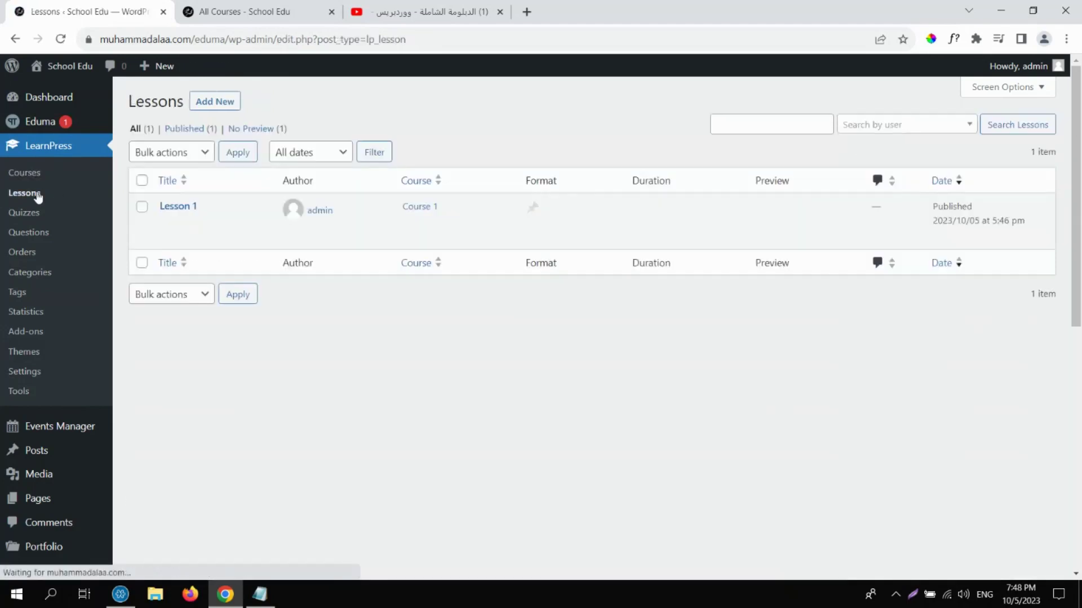
{"action": "left_click", "coordinate": [167, 224]}
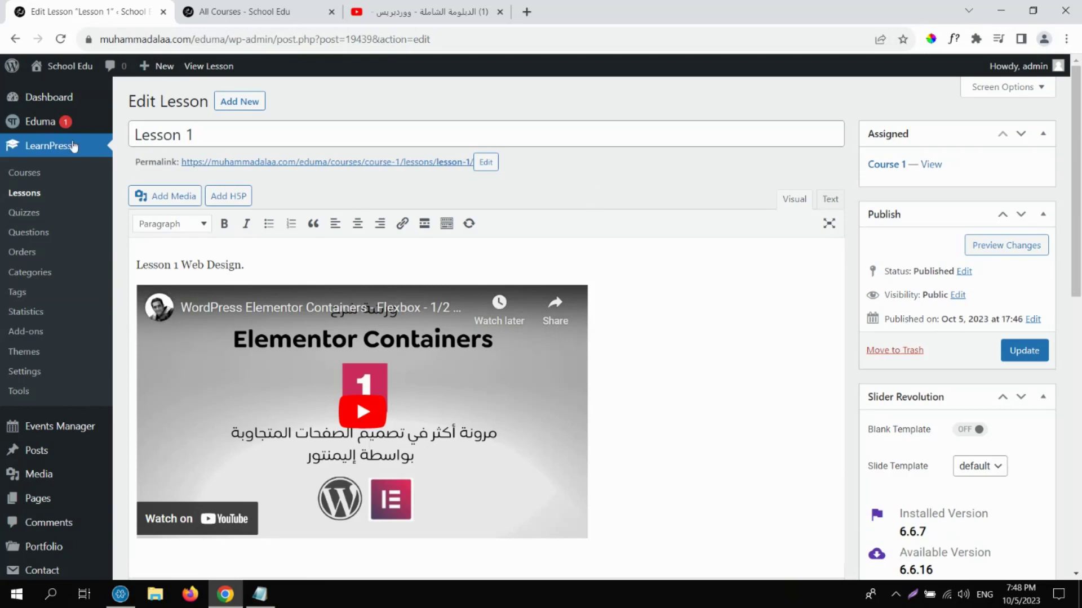
{"action": "left_click", "coordinate": [36, 195]}
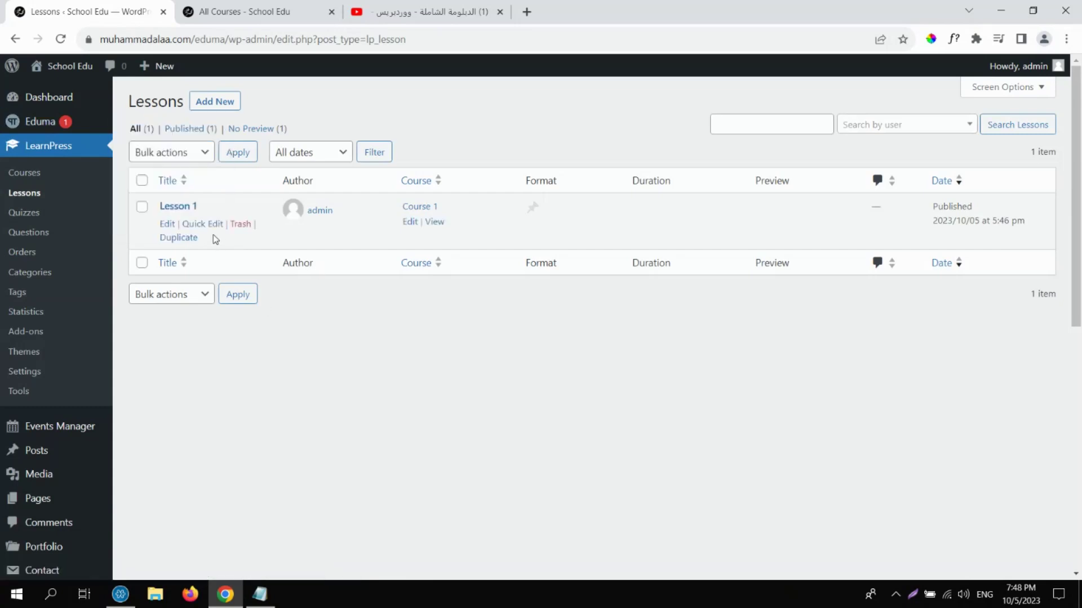
Duplicate Lesson 1, retitle the copy 'Lesson 2', and bring up the YouTube page.
{"action": "left_click", "coordinate": [195, 241]}
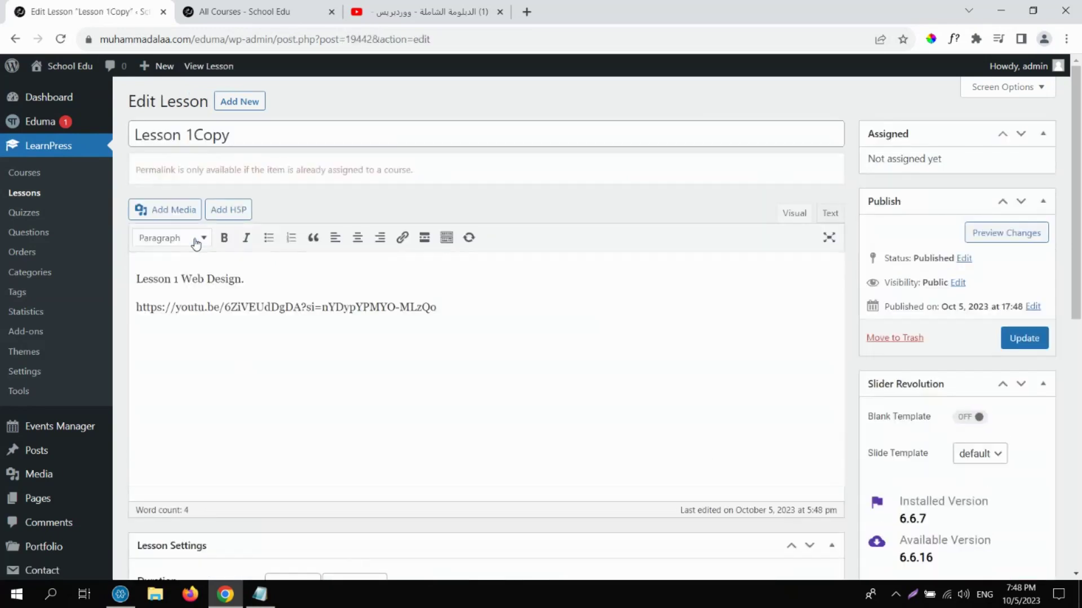
{"action": "left_click_drag", "start_coordinate": [231, 134], "coordinate": [186, 134]}
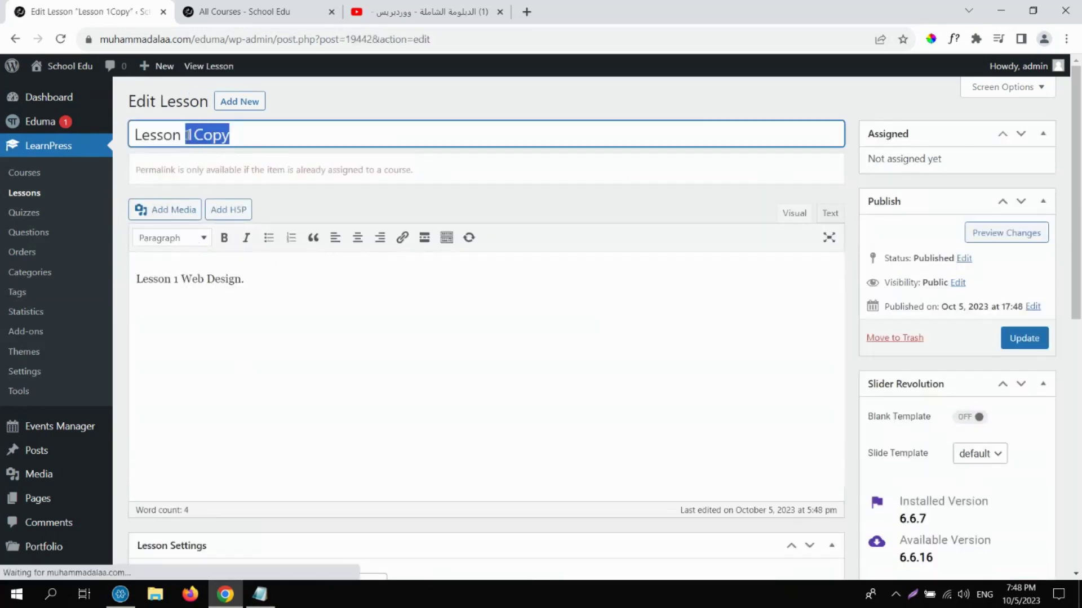
{"action": "type", "text": "2"}
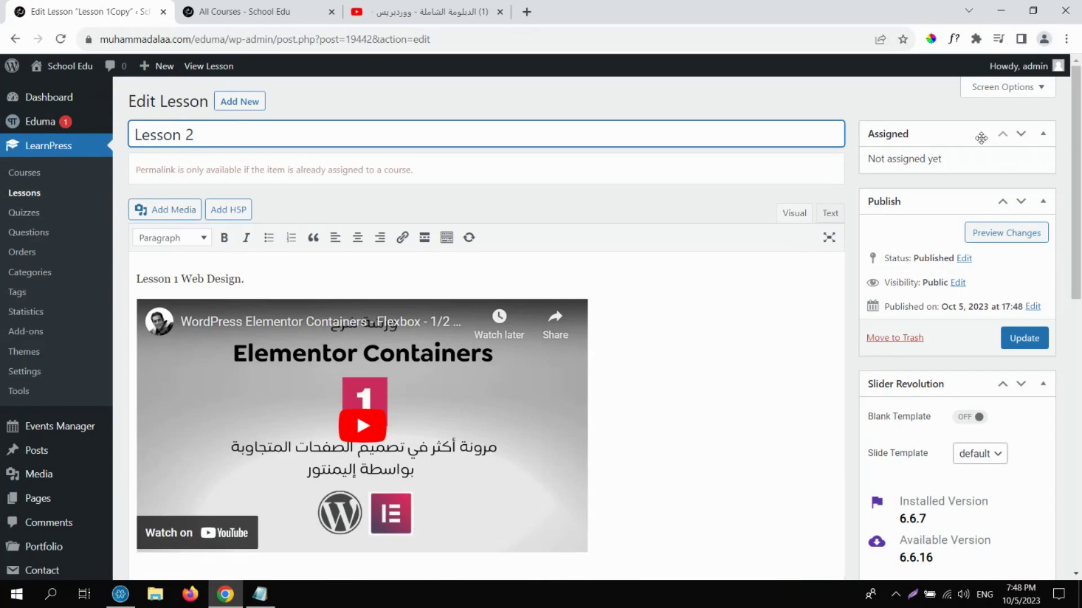
{"action": "left_click", "coordinate": [428, 12]}
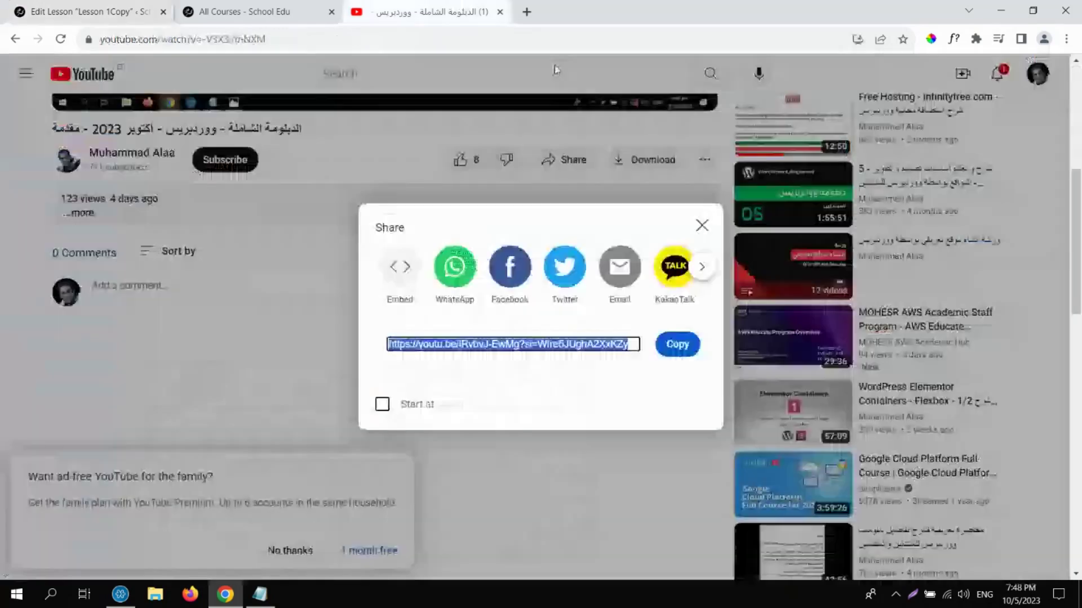
{"action": "left_click", "coordinate": [1041, 282]}
Copy the Elementor Containers Flexbox 2/2 video's share link and go back to the Lesson 2 editor.
{"action": "left_click", "coordinate": [912, 409]}
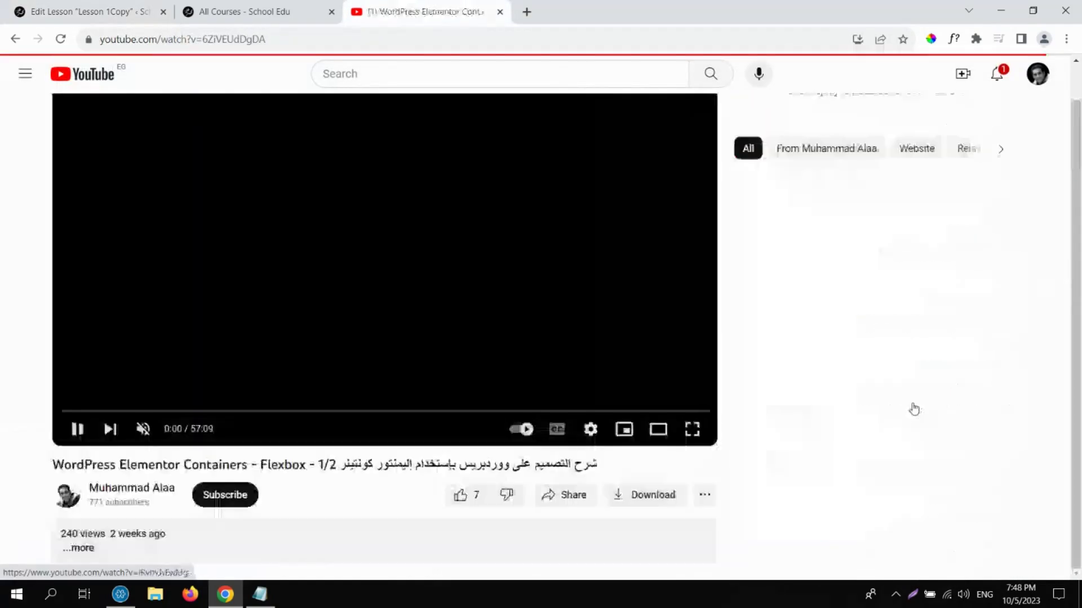
{"action": "left_click", "coordinate": [1009, 219]}
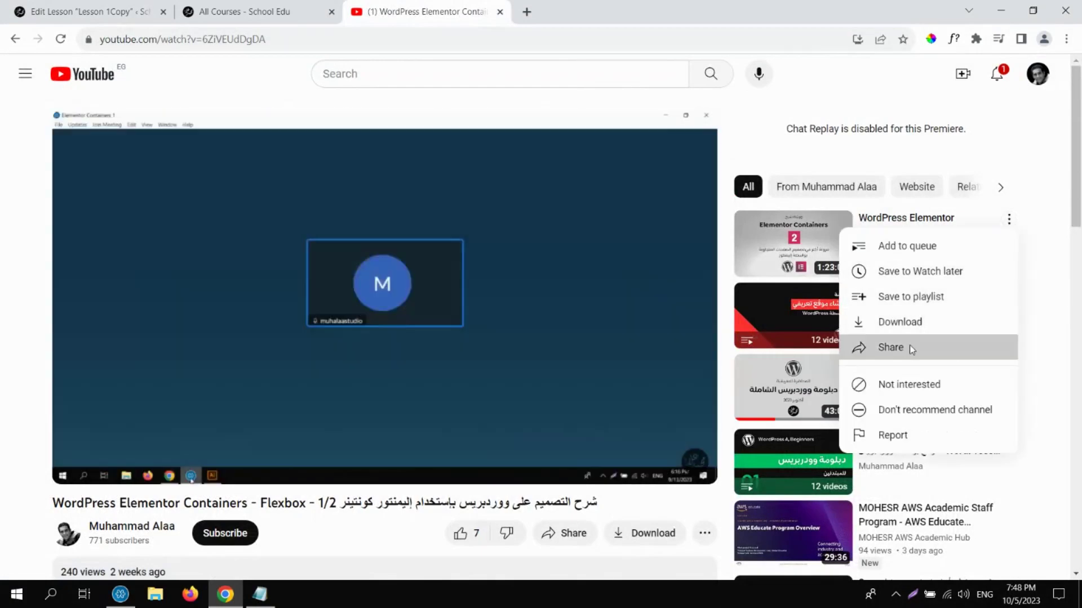
{"action": "left_click", "coordinate": [909, 347]}
{"action": "left_click", "coordinate": [677, 344]}
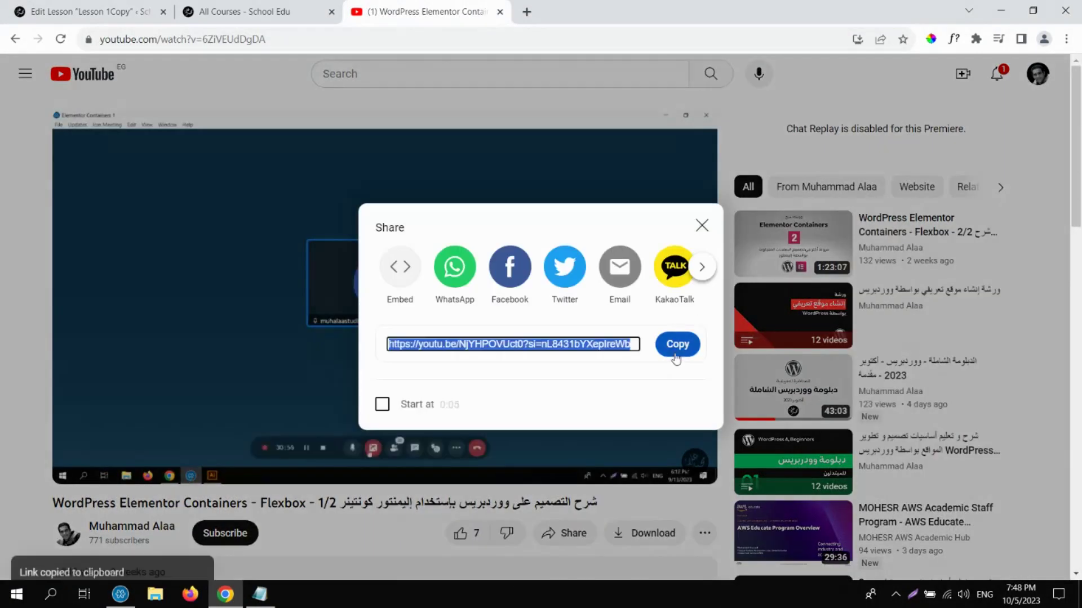
{"action": "left_click", "coordinate": [286, 309]}
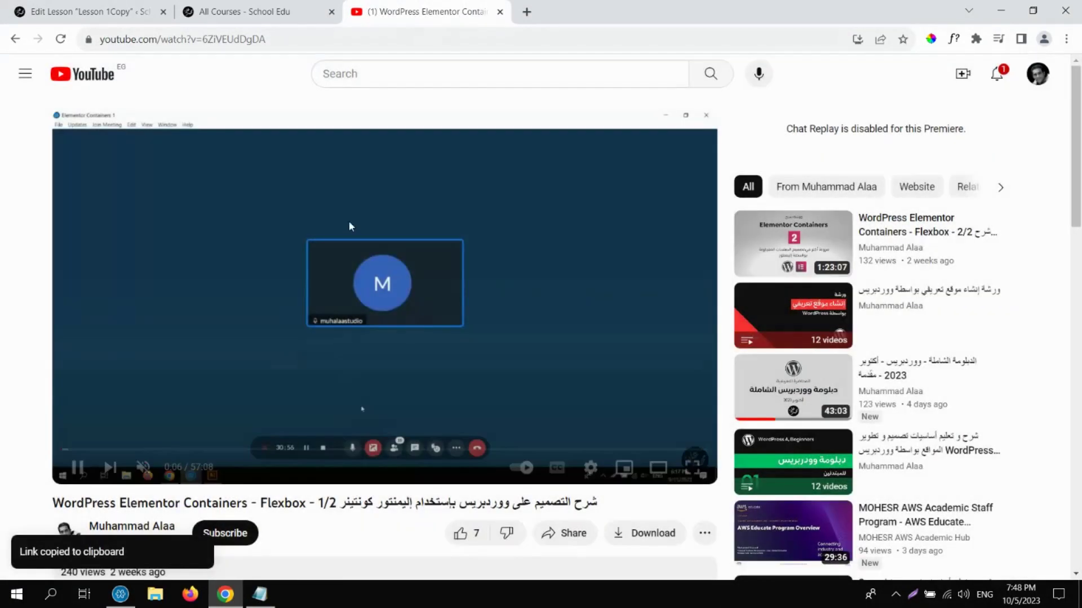
{"action": "left_click", "coordinate": [246, 5]}
{"action": "left_click", "coordinate": [85, 10]}
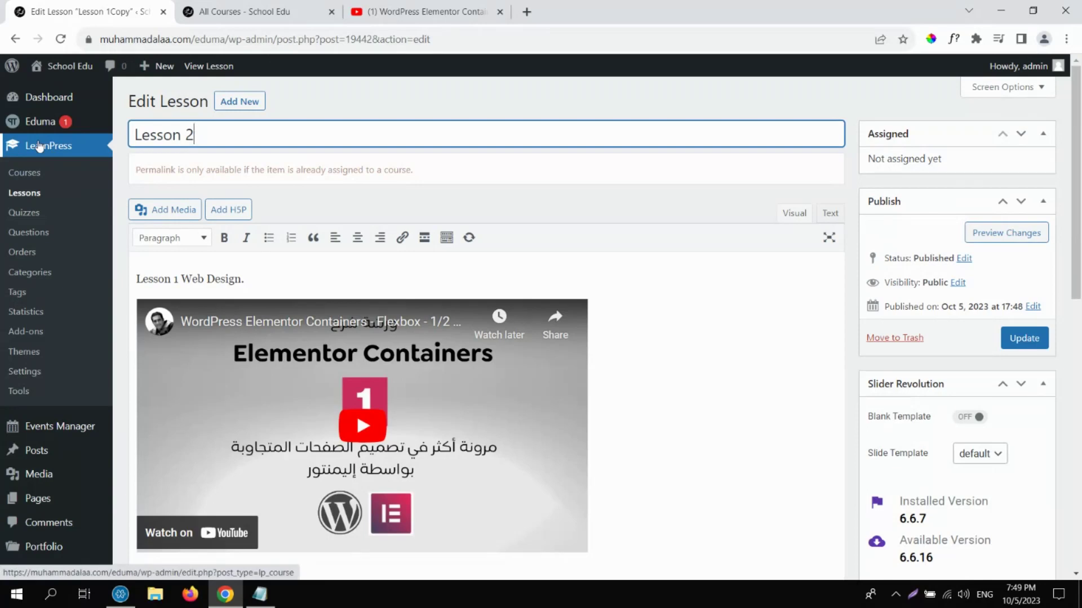
Replace Lesson 2's embedded video with the Flexbox 2/2 link and change the text to 'Lesson 2 Web Design.'.
{"action": "left_click", "coordinate": [437, 102]}
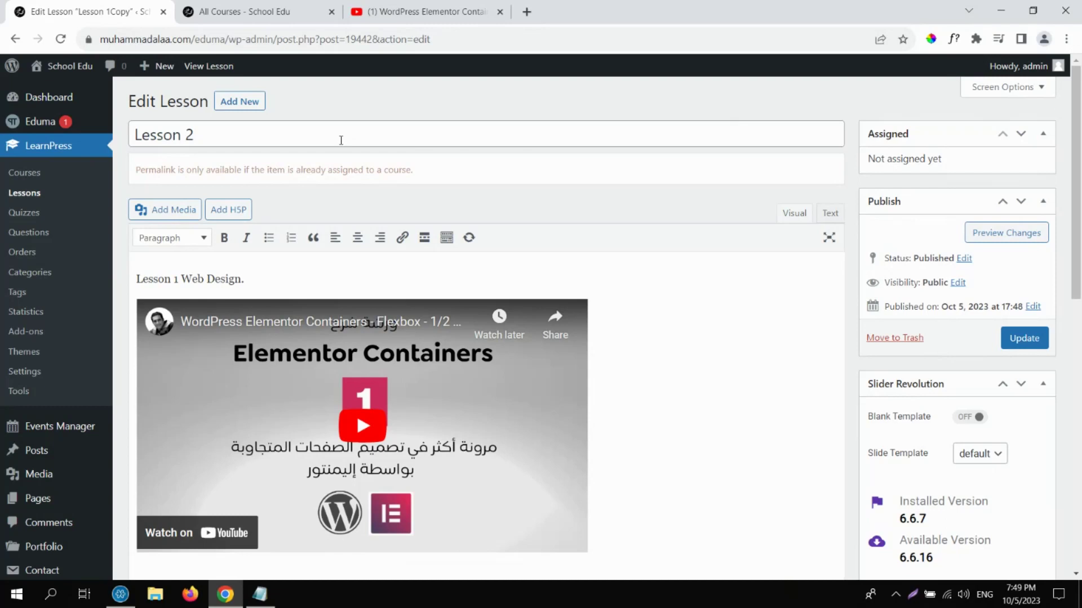
{"action": "left_click", "coordinate": [261, 138]}
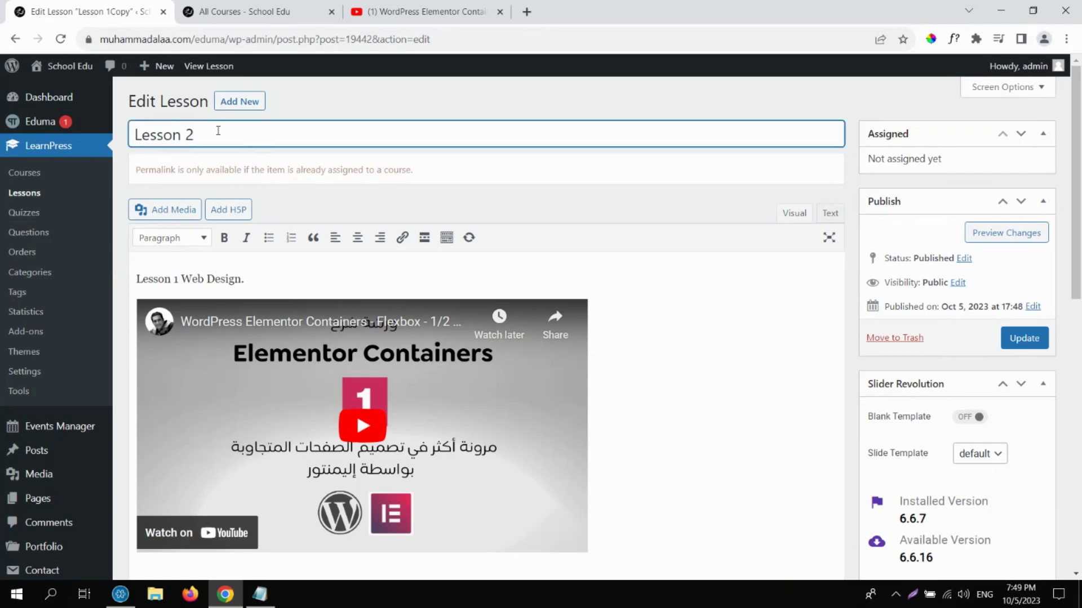
{"action": "double_click", "coordinate": [189, 135]}
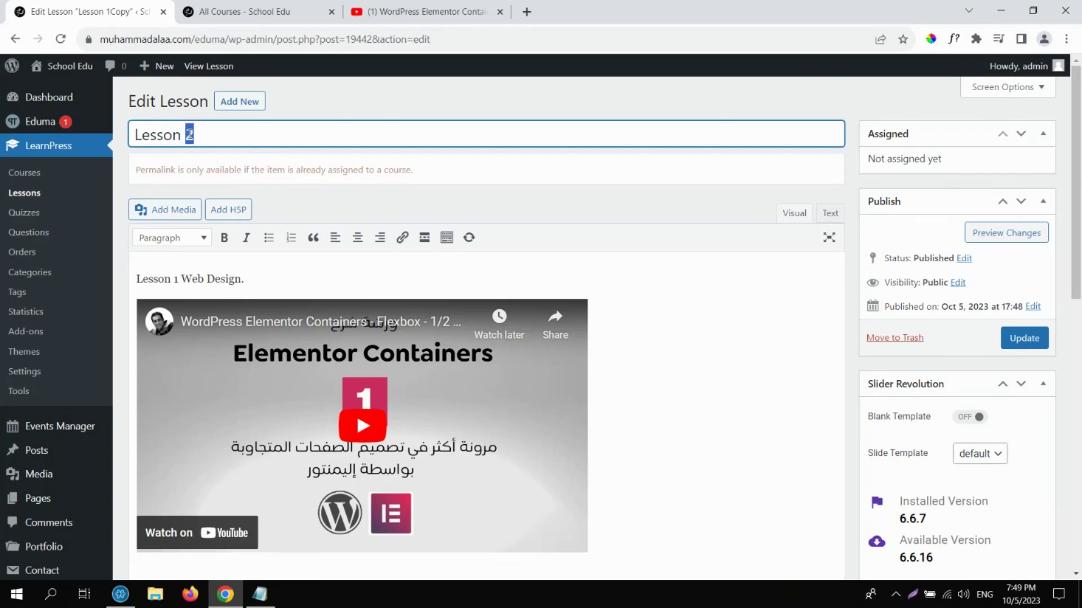
{"action": "left_click", "coordinate": [266, 126]}
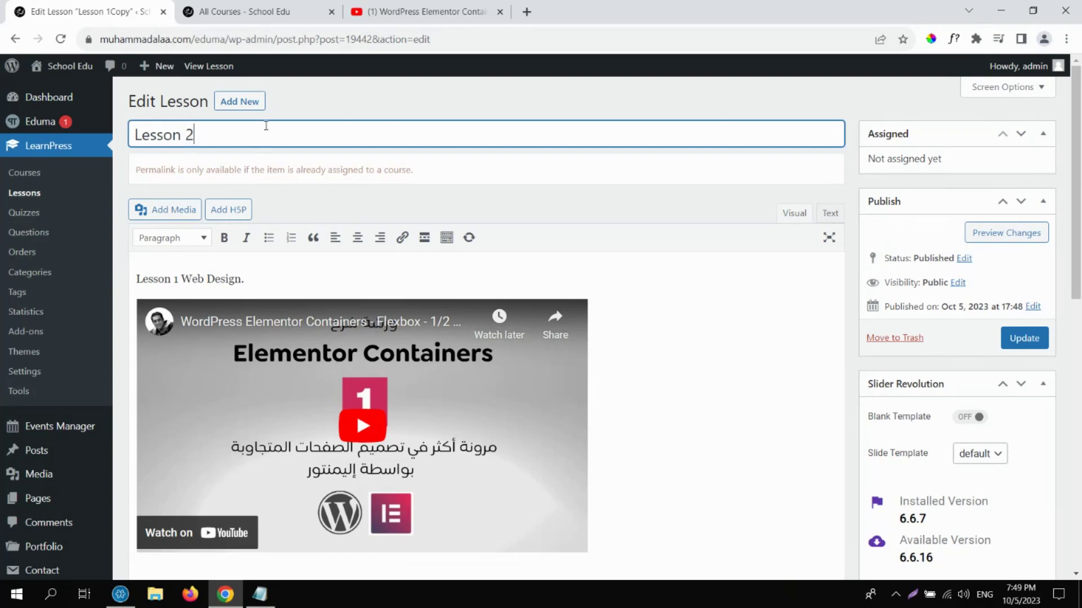
{"action": "left_click", "coordinate": [297, 373]}
{"action": "key", "text": "Delete"}
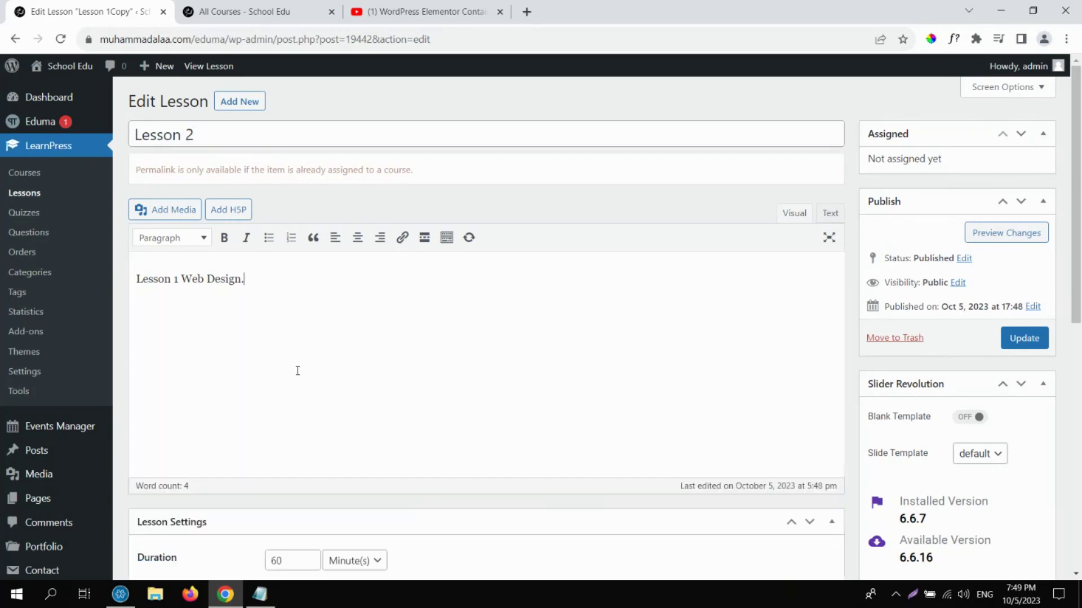
{"action": "key", "text": "ctrl+v"}
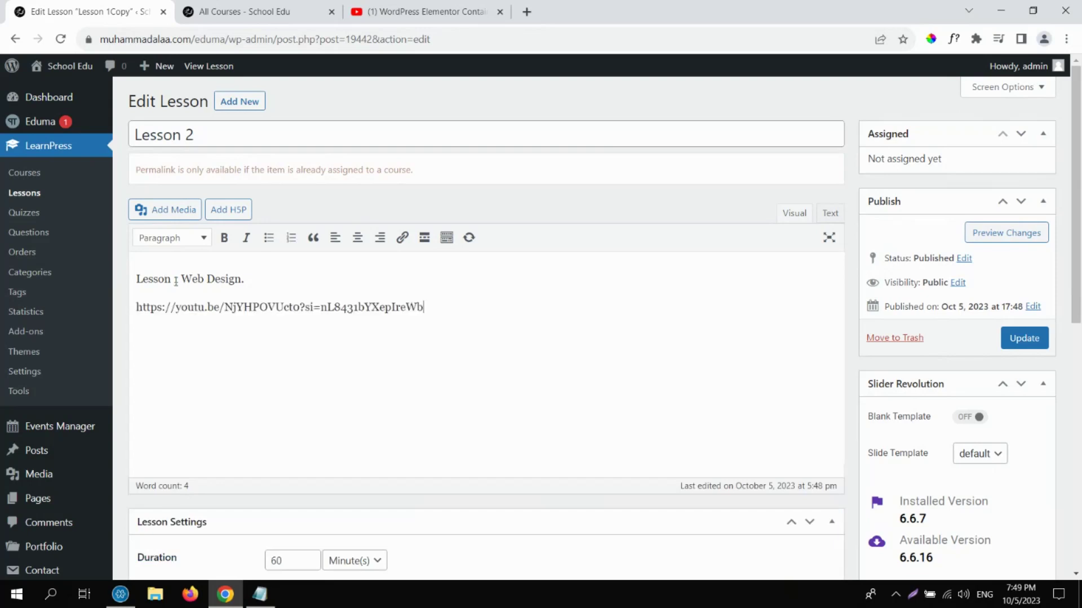
{"action": "double_click", "coordinate": [176, 279]}
{"action": "type", "text": "2"}
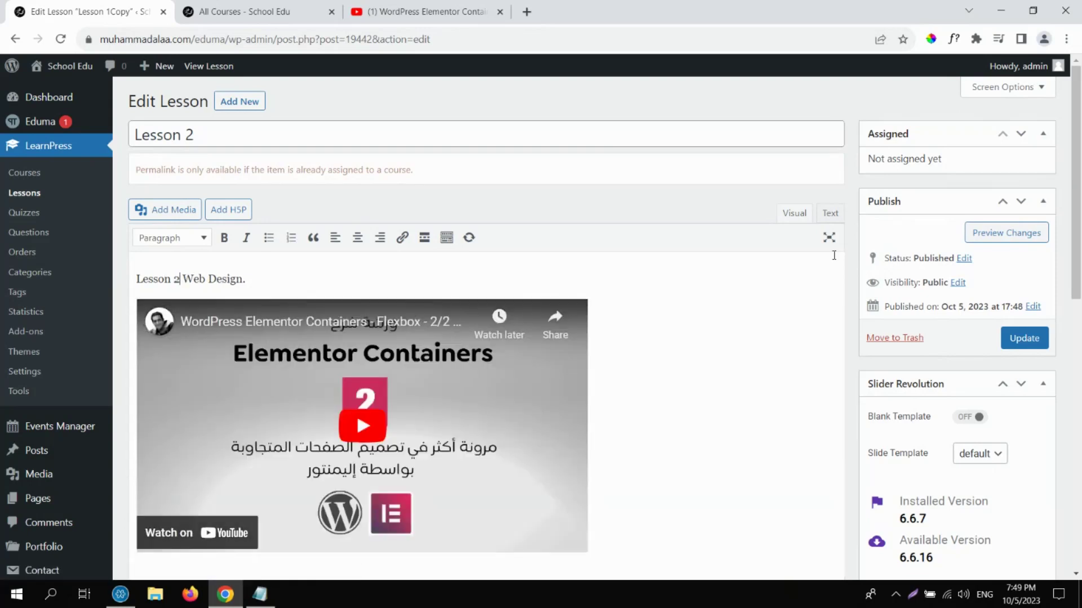
{"action": "left_click_drag", "start_coordinate": [1080, 195], "coordinate": [1080, 418]}
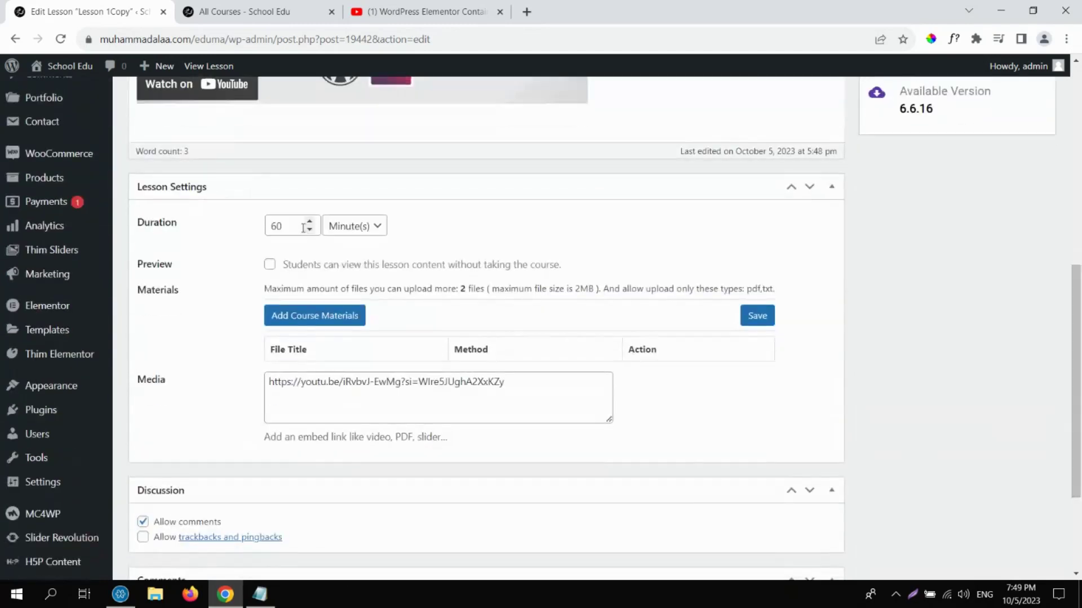
Close the YouTube tab, update Lesson 2, and return to the Courses list.
{"action": "left_click", "coordinate": [423, 11]}
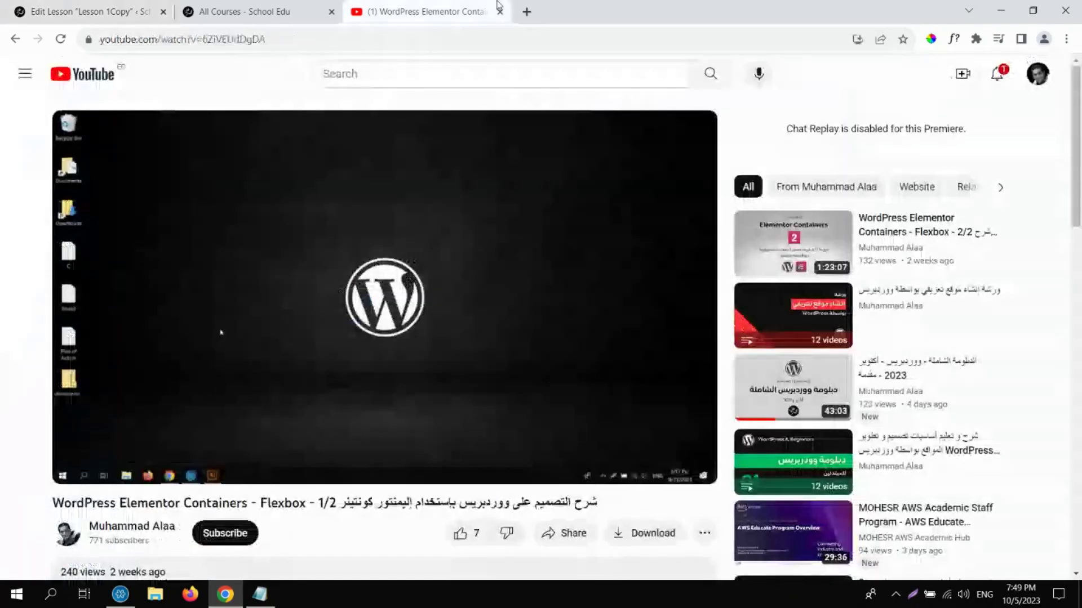
{"action": "key", "text": "F11"}
{"action": "double_click", "coordinate": [552, 388]}
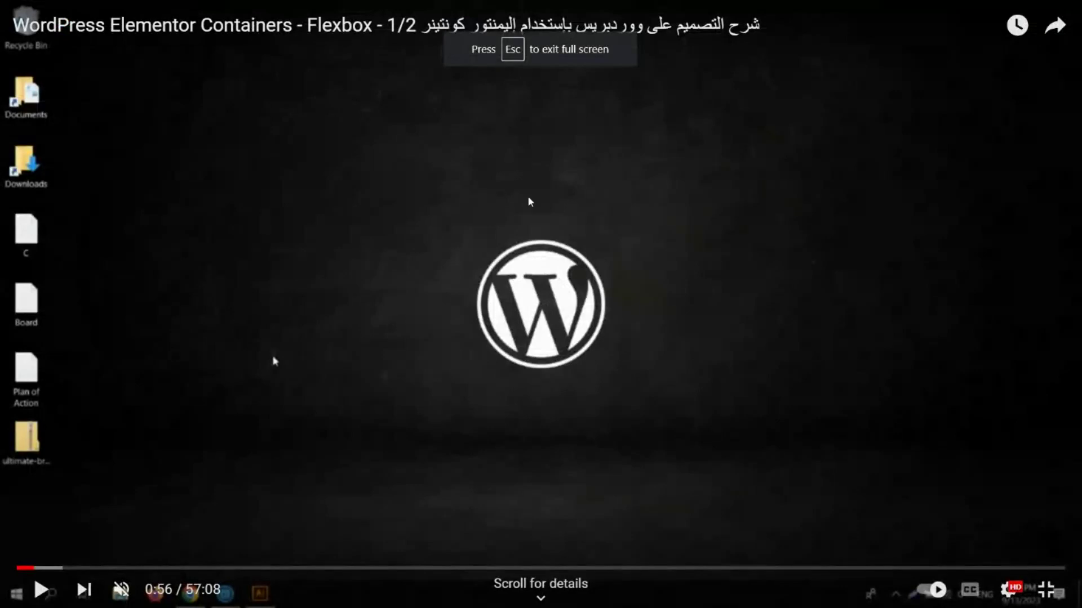
{"action": "key", "text": "Escape"}
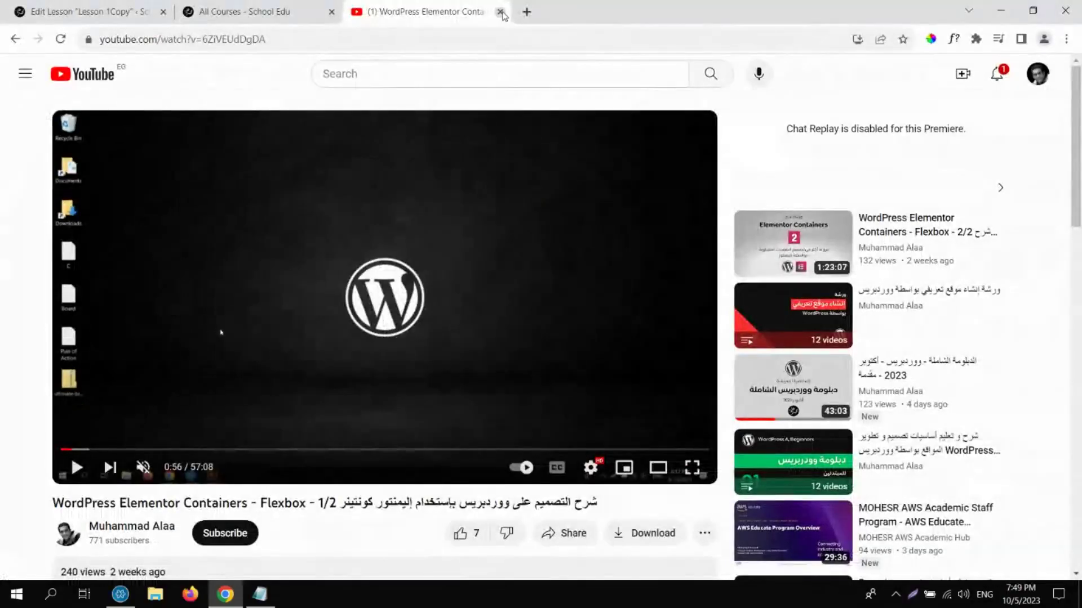
{"action": "left_click", "coordinate": [500, 12]}
{"action": "left_click", "coordinate": [85, 11]}
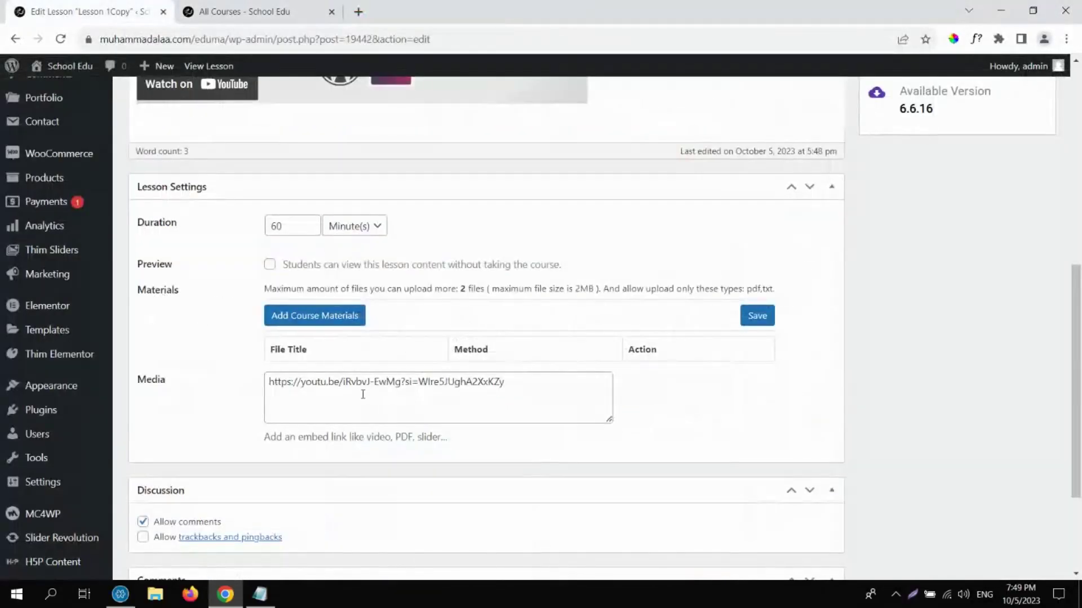
{"action": "left_click", "coordinate": [437, 381]}
{"action": "left_click_drag", "start_coordinate": [1077, 395], "coordinate": [1079, 191]}
{"action": "left_click", "coordinate": [1024, 338]}
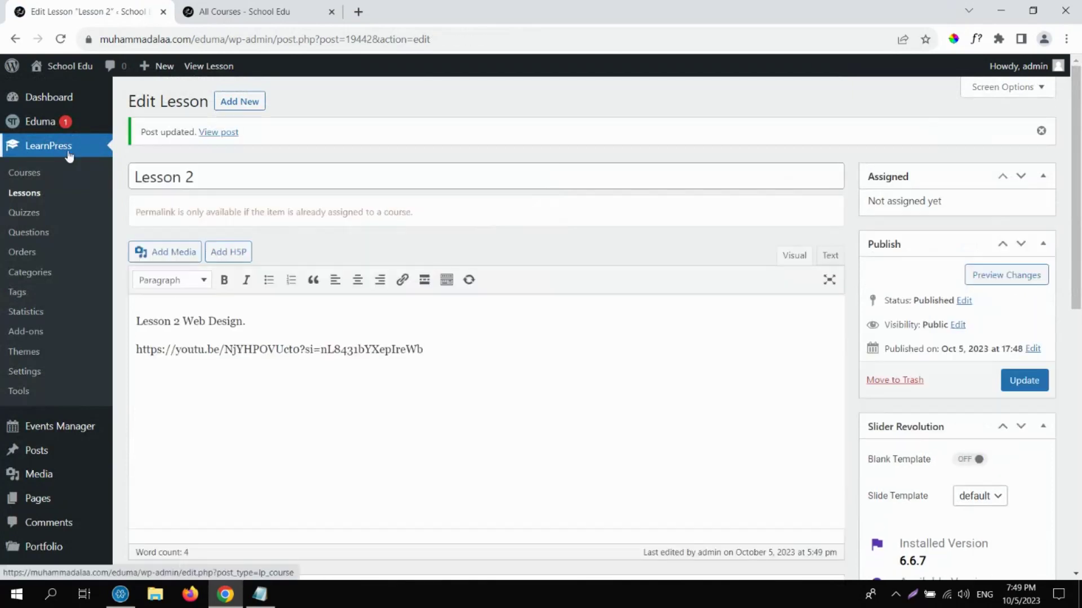
{"action": "left_click", "coordinate": [30, 175]}
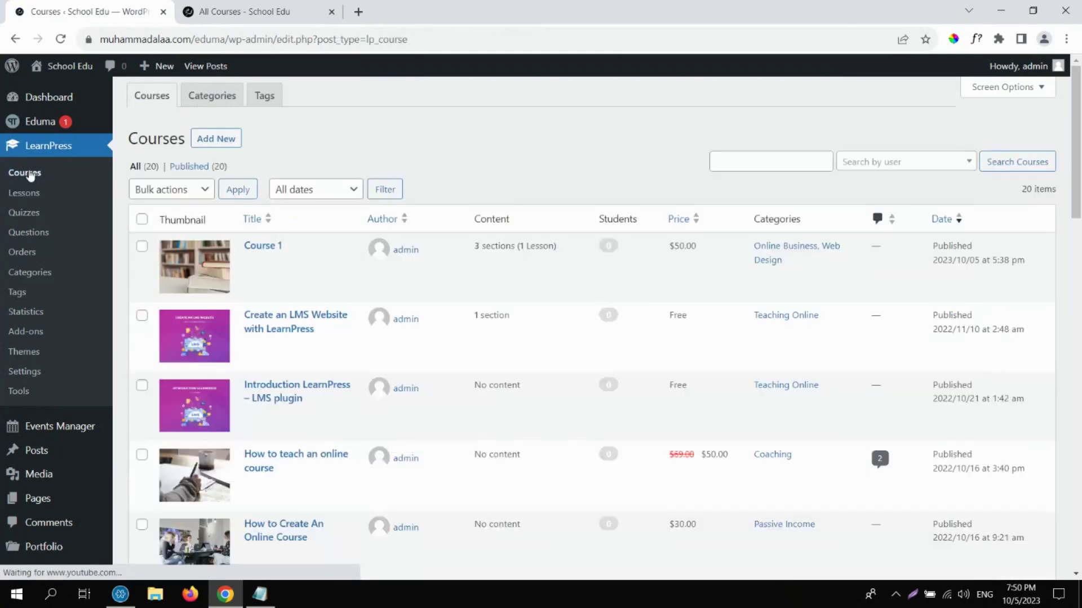
Add Lesson 2 to Chapter 2 of Course 1's curriculum and update the course.
{"action": "left_click", "coordinate": [253, 265]}
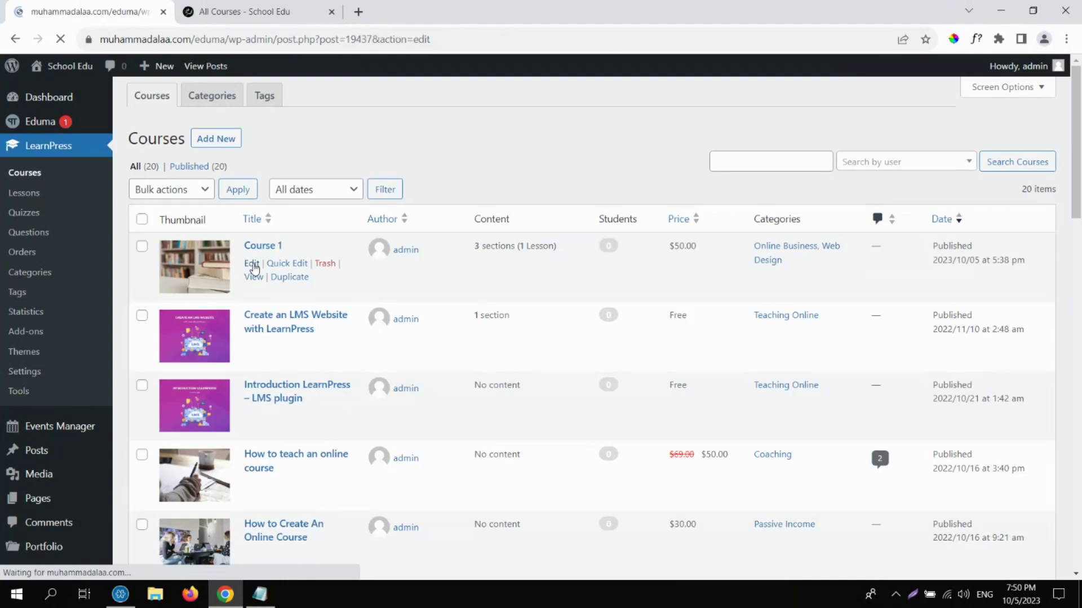
{"action": "scroll", "coordinate": [1074, 135], "scroll_direction": "down", "scroll_amount": 8}
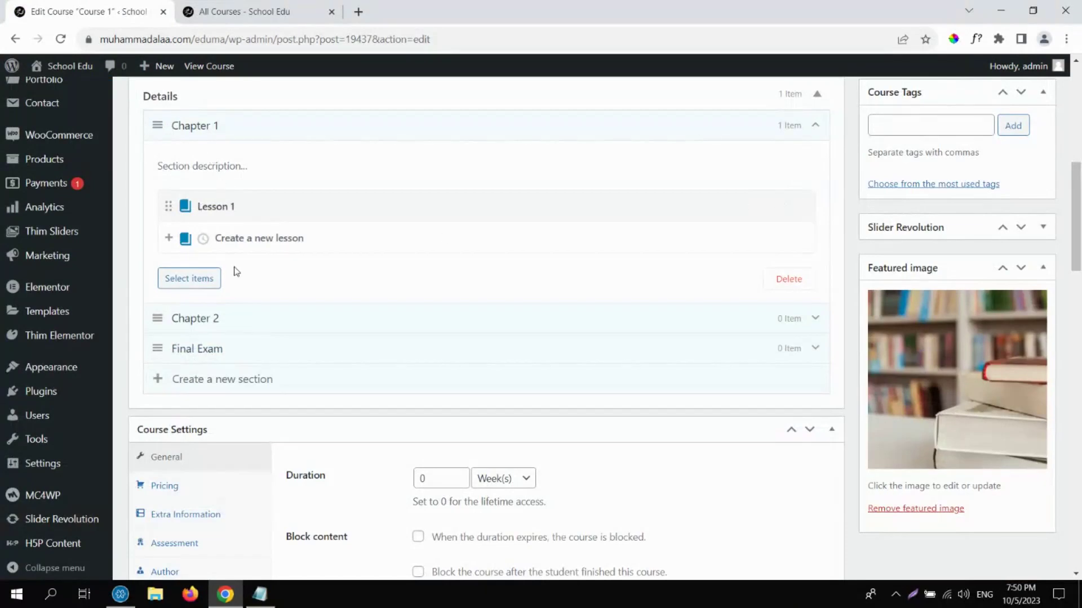
{"action": "left_click", "coordinate": [815, 125]}
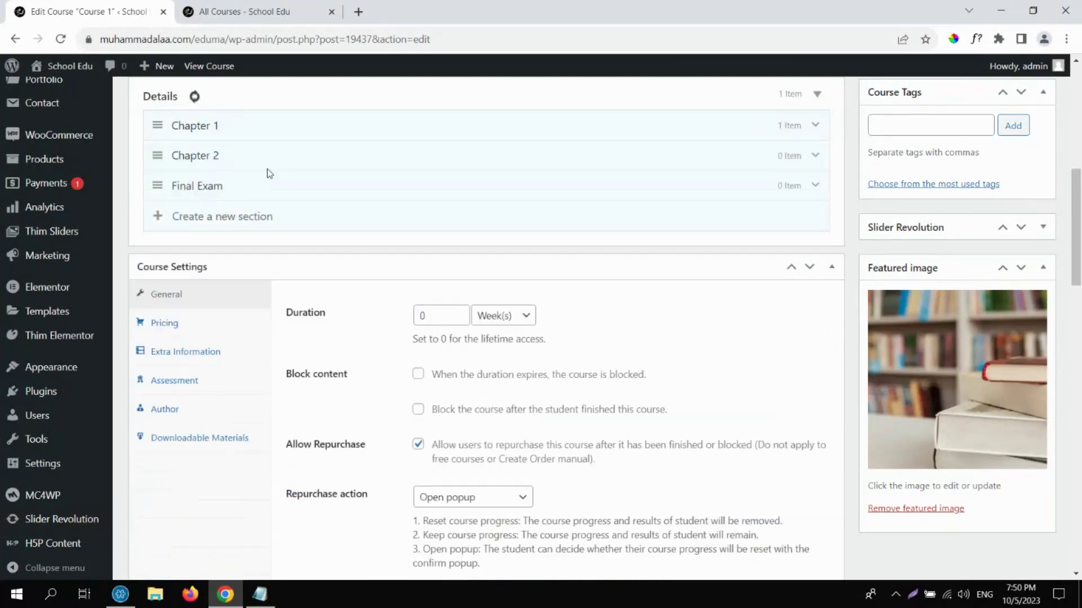
{"action": "left_click", "coordinate": [814, 156]}
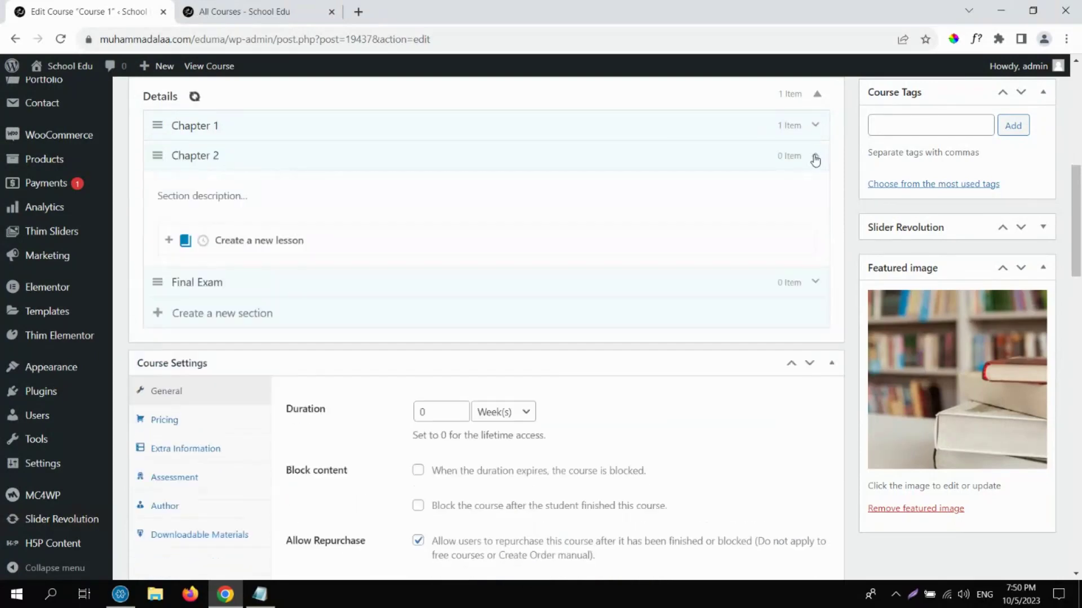
{"action": "left_click", "coordinate": [189, 280]}
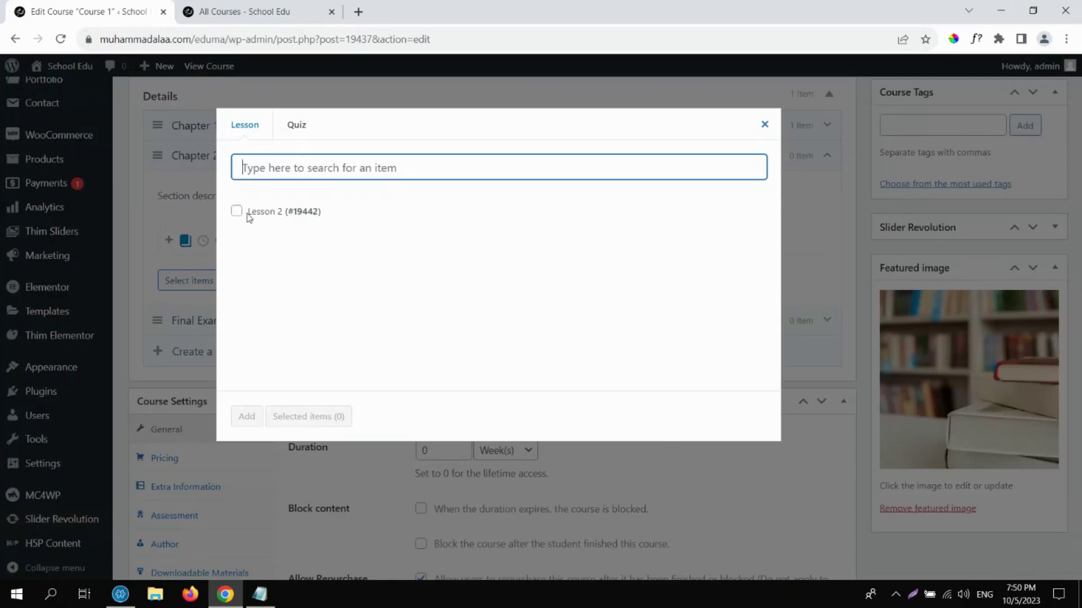
{"action": "left_click", "coordinate": [237, 211]}
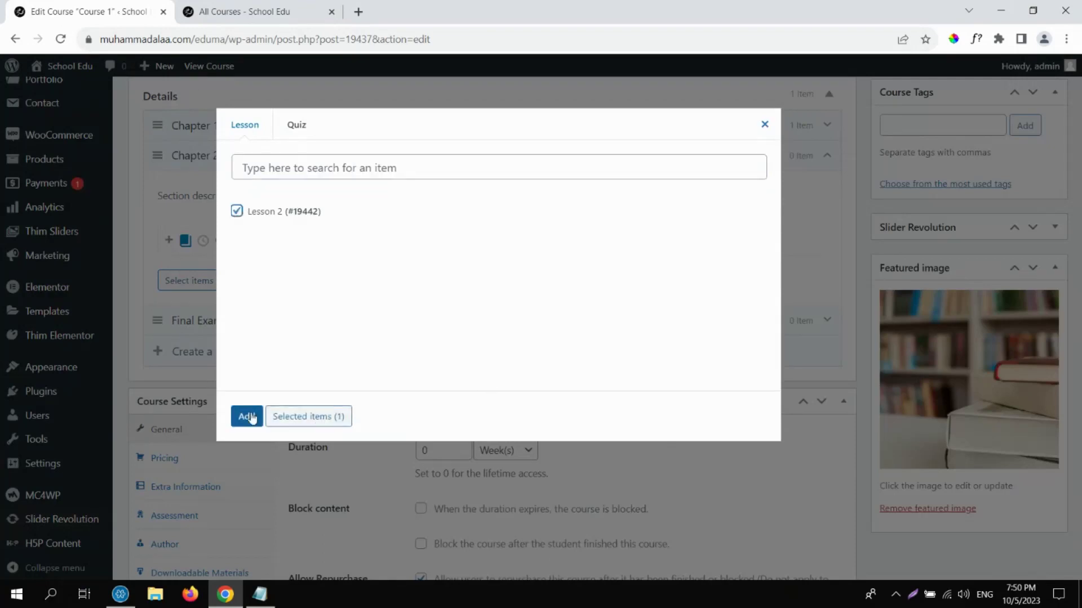
{"action": "left_click", "coordinate": [251, 416]}
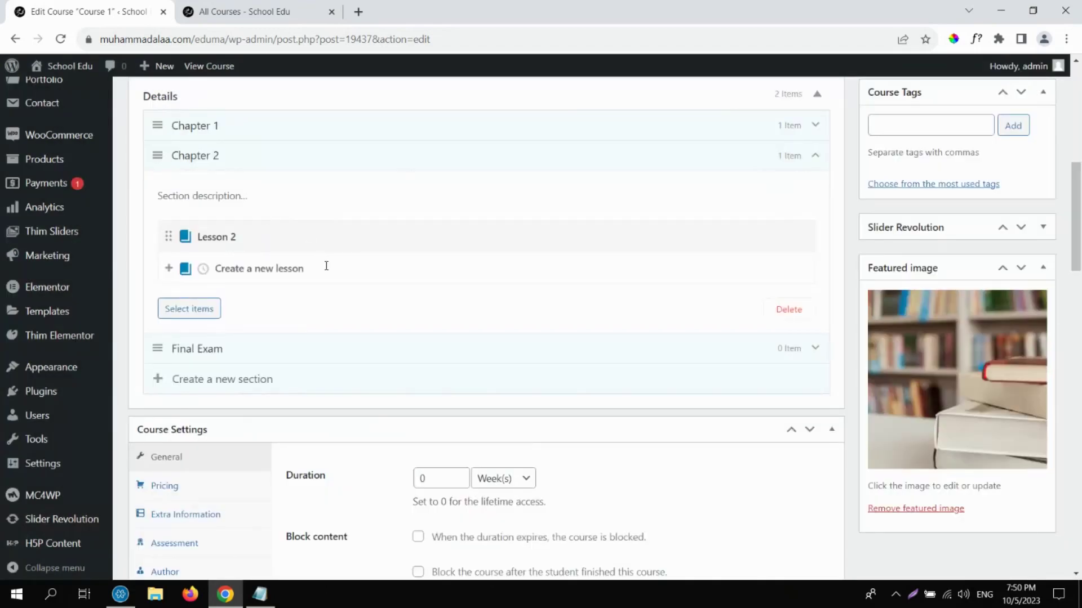
{"action": "left_click", "coordinate": [1075, 138]}
{"action": "left_click", "coordinate": [1019, 275]}
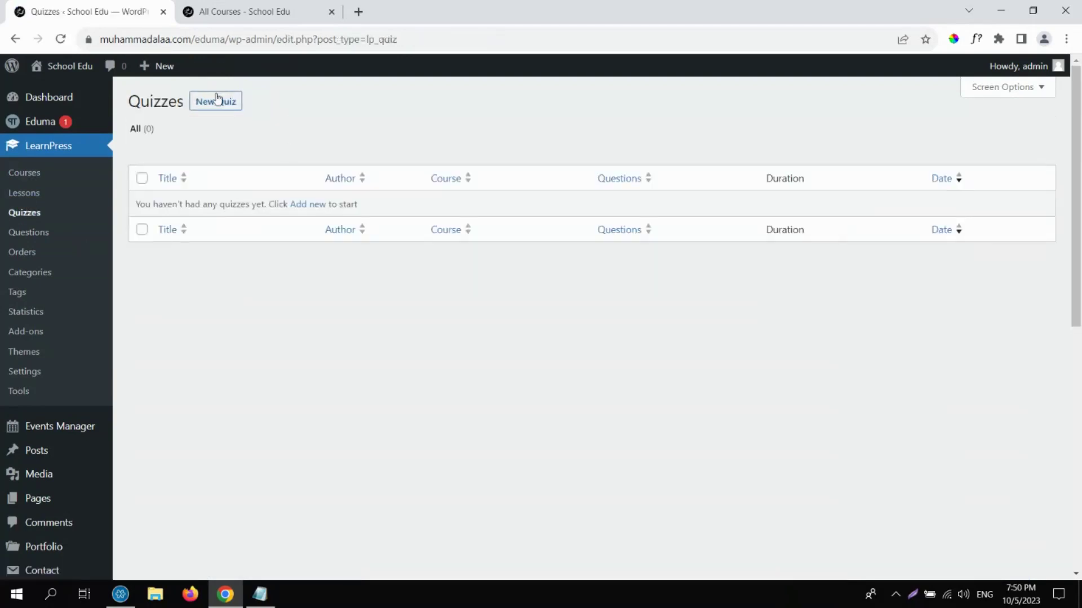
Create a new quiz titled 'Final Exam' and type 'Description' in its body.
{"action": "left_click", "coordinate": [224, 106]}
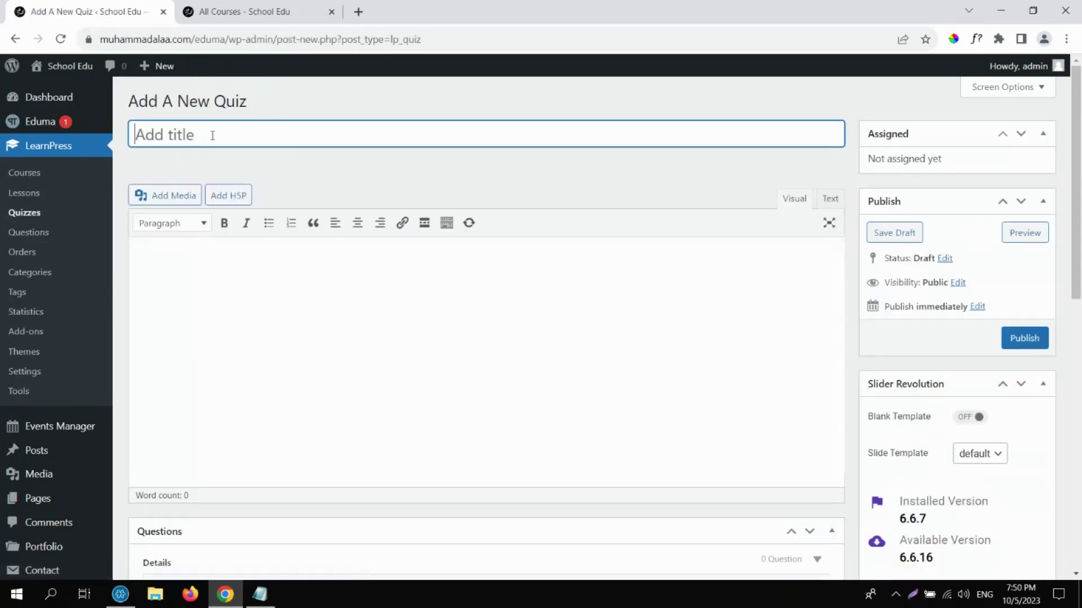
{"action": "type", "text": "Final Exam"}
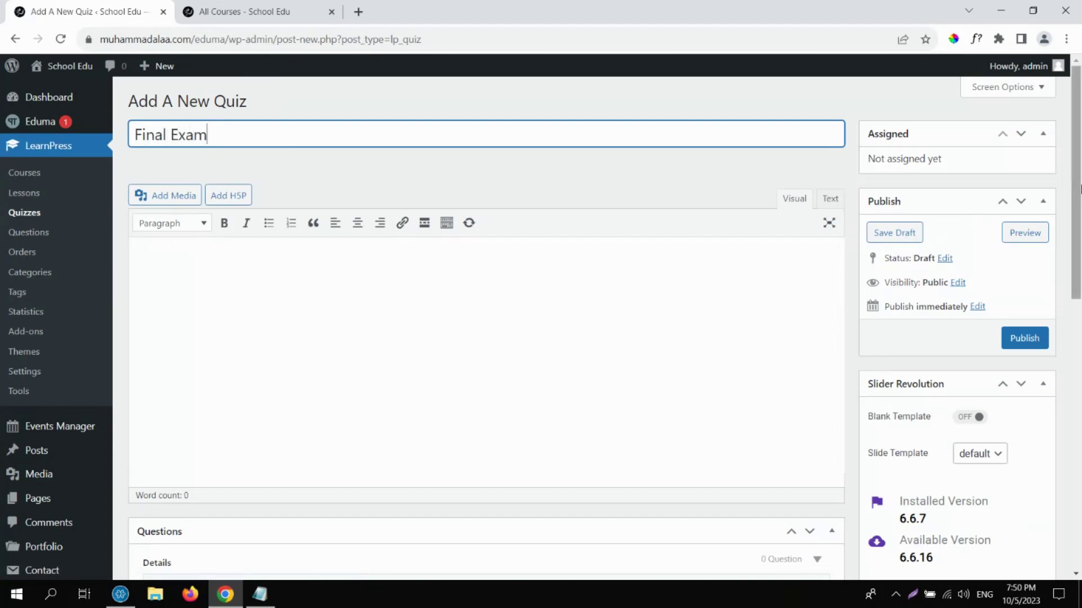
{"action": "scroll", "coordinate": [1079, 199], "scroll_direction": "down", "scroll_amount": 1}
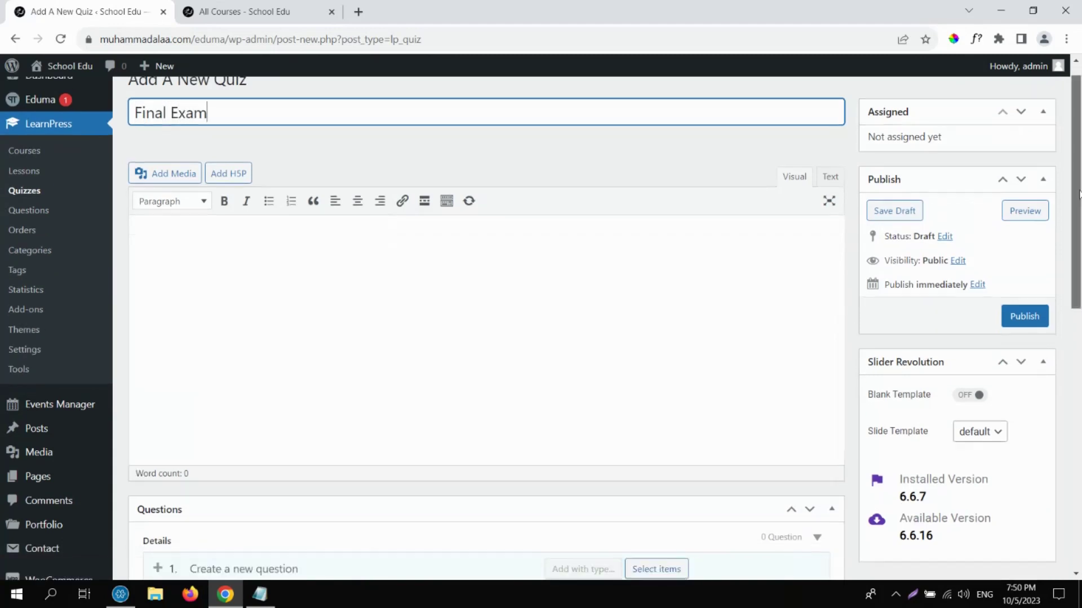
{"action": "scroll", "coordinate": [604, 249], "scroll_direction": "down", "scroll_amount": 1}
{"action": "left_click", "coordinate": [603, 249]}
{"action": "type", "text": "Des"}
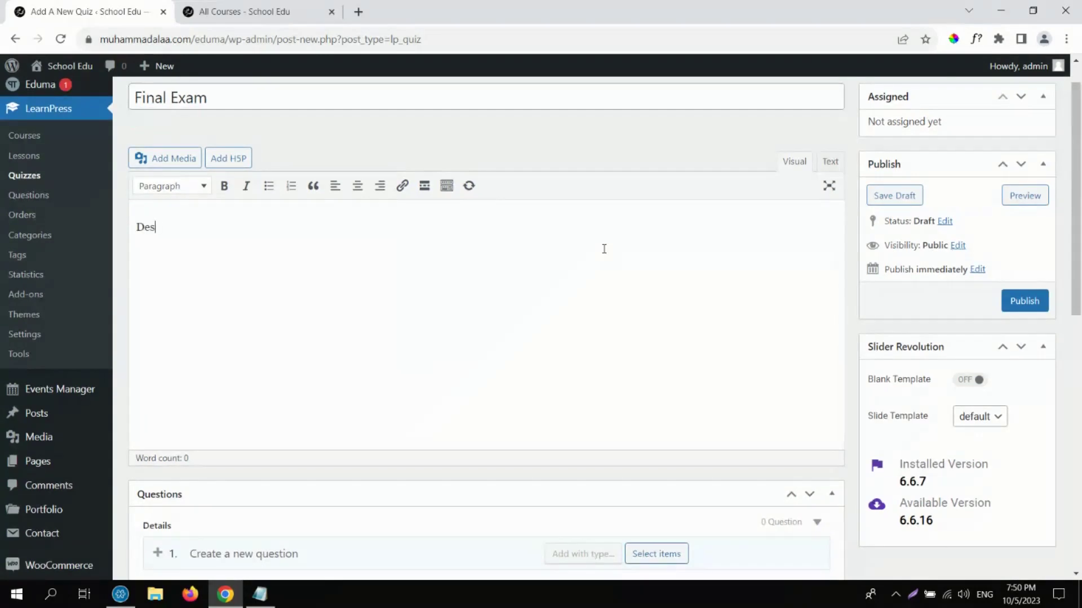
{"action": "type", "text": "cription"}
Set the Final Exam's Quiz Settings duration unit to Week(s).
{"action": "left_click_drag", "start_coordinate": [1073, 239], "coordinate": [1072, 396]}
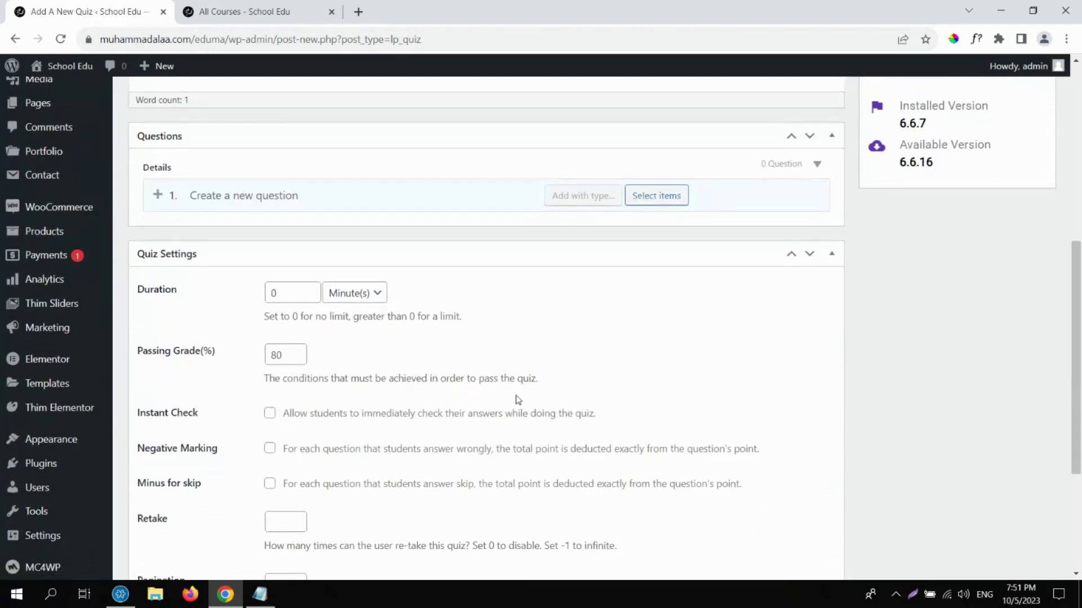
{"action": "left_click_drag", "start_coordinate": [1078, 254], "coordinate": [453, 150]}
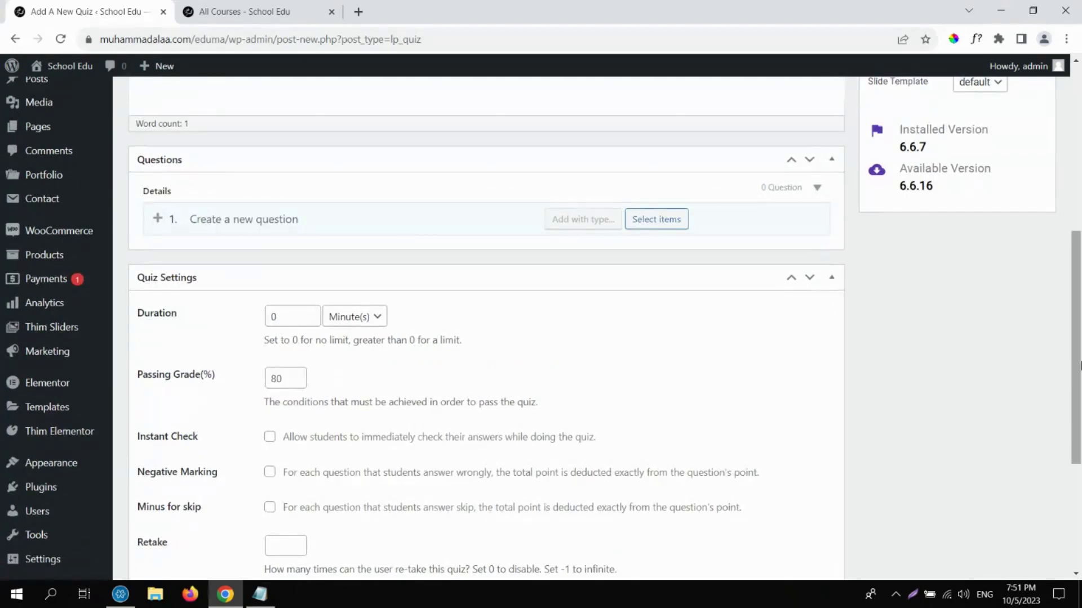
{"action": "left_click_drag", "start_coordinate": [1079, 364], "coordinate": [1080, 447]}
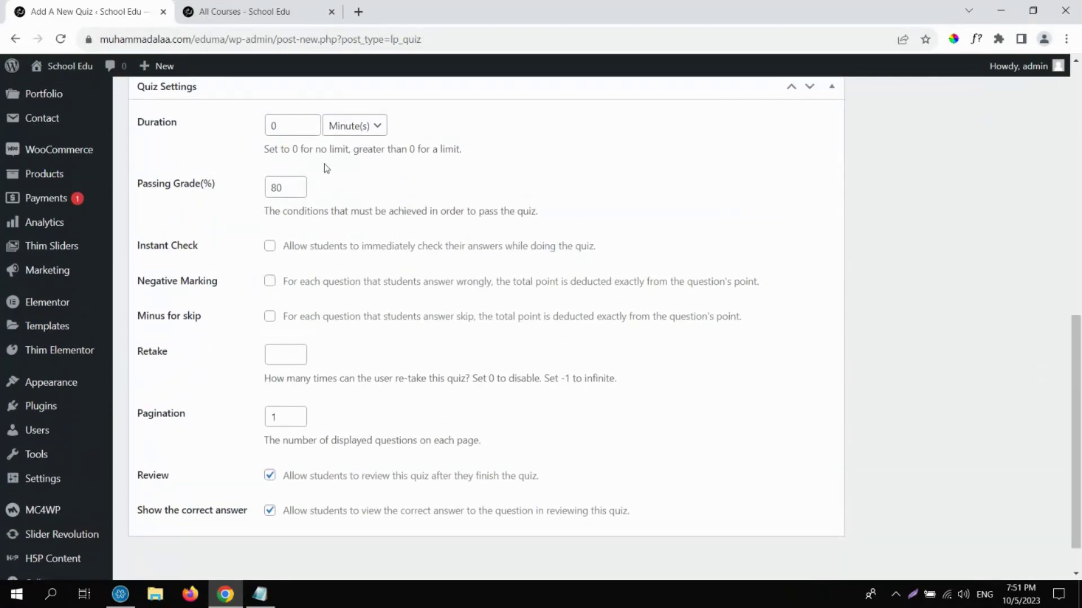
{"action": "left_click", "coordinate": [307, 125]}
{"action": "left_click", "coordinate": [307, 129]}
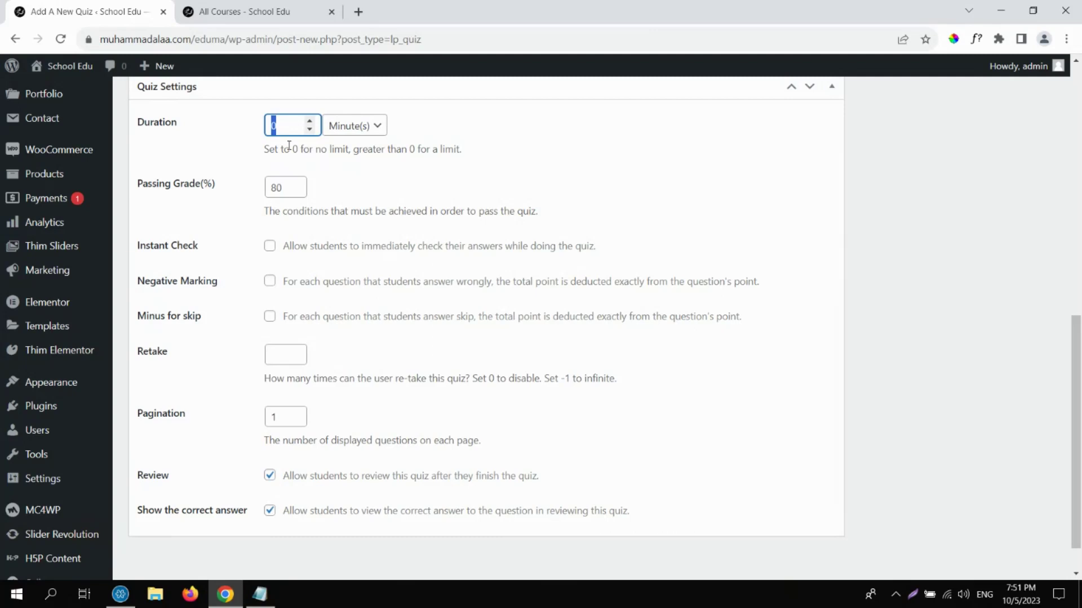
{"action": "left_click", "coordinate": [368, 132]}
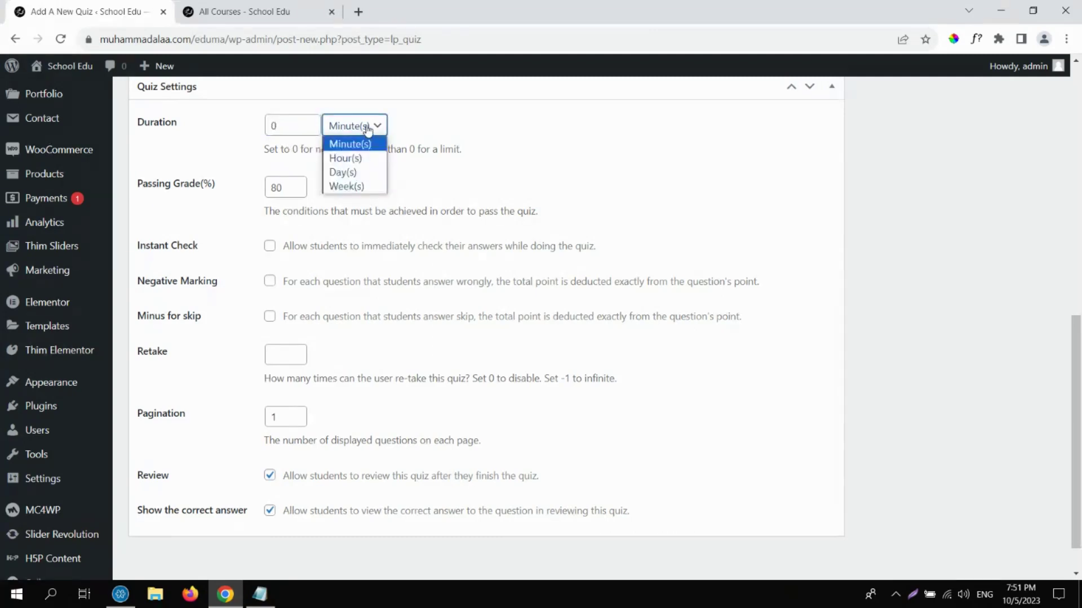
{"action": "left_click", "coordinate": [368, 129]}
{"action": "left_click", "coordinate": [368, 129]}
{"action": "left_click", "coordinate": [368, 130]}
{"action": "left_click_drag", "start_coordinate": [275, 127], "coordinate": [259, 136]}
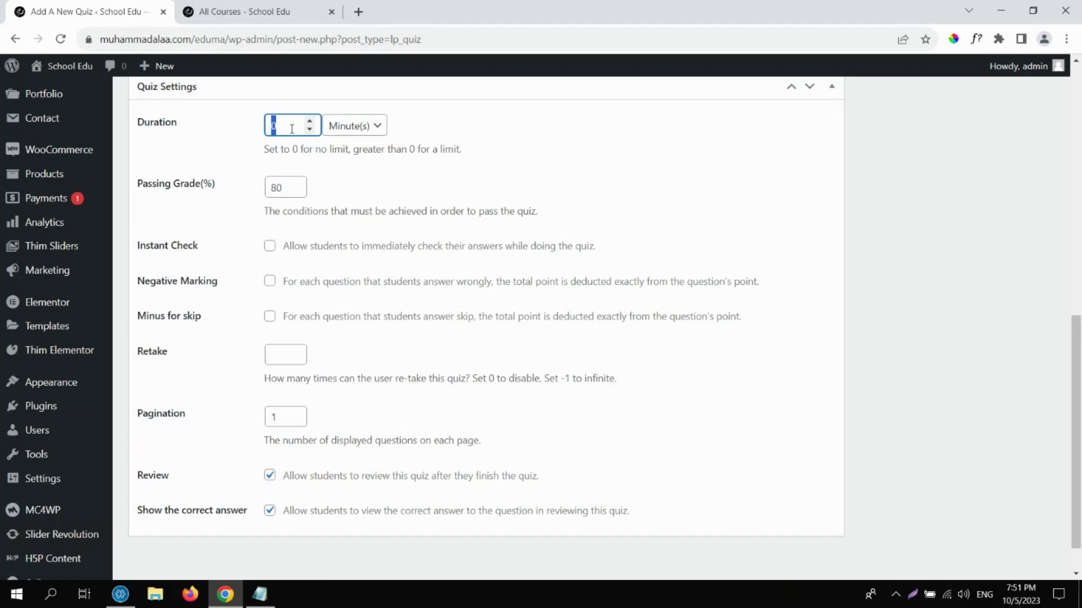
{"action": "left_click", "coordinate": [368, 126]}
{"action": "left_click", "coordinate": [357, 186]}
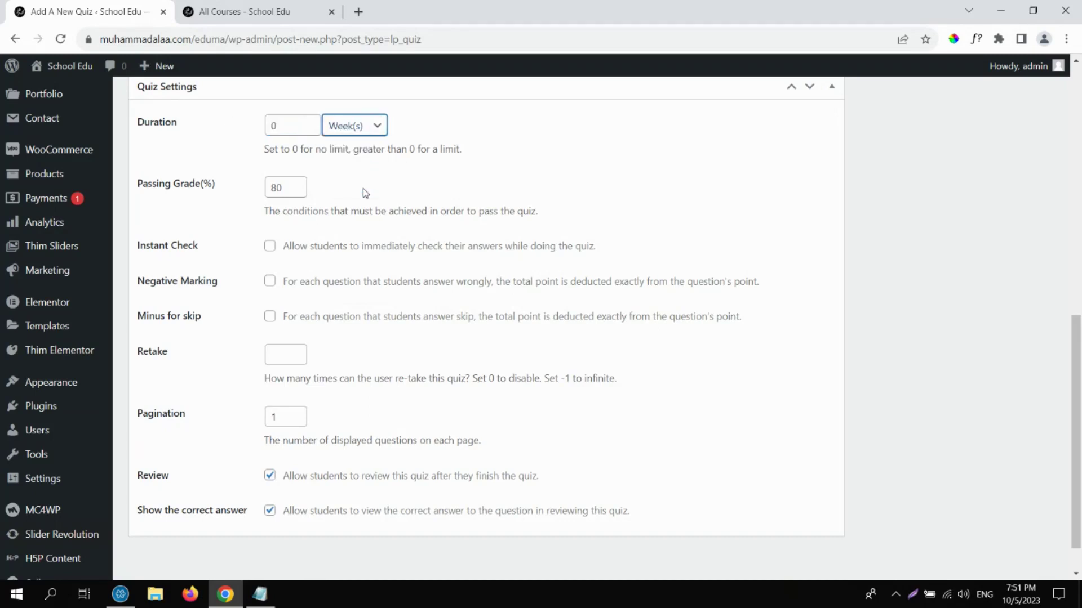
{"action": "left_click", "coordinate": [185, 128]}
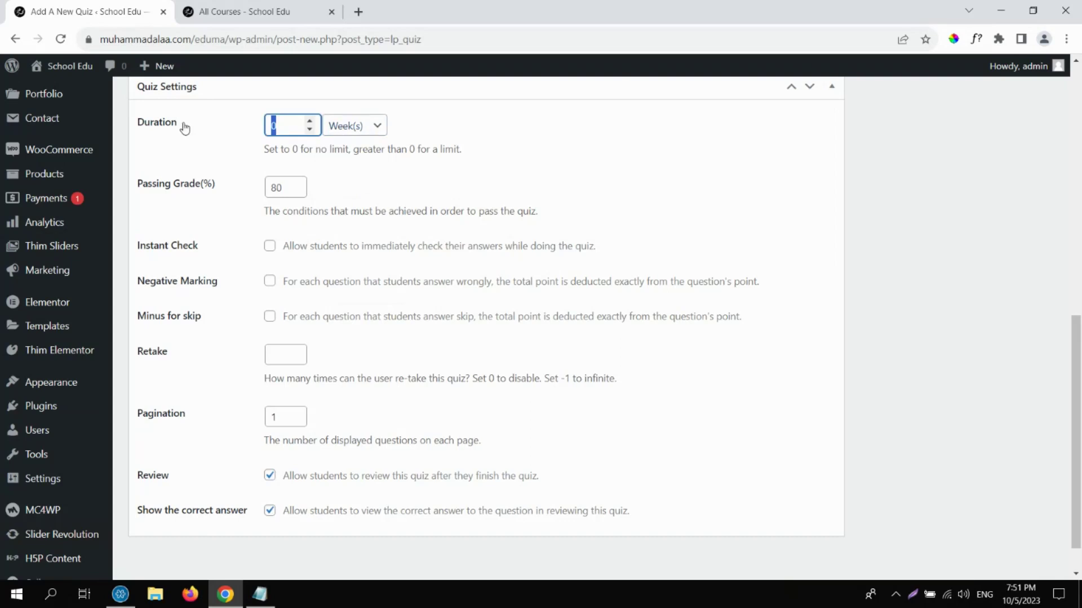
{"action": "type", "text": "1"}
Set the duration value to 0 for no time limit and enable Instant Check.
{"action": "left_click_drag", "start_coordinate": [264, 149], "coordinate": [468, 167]}
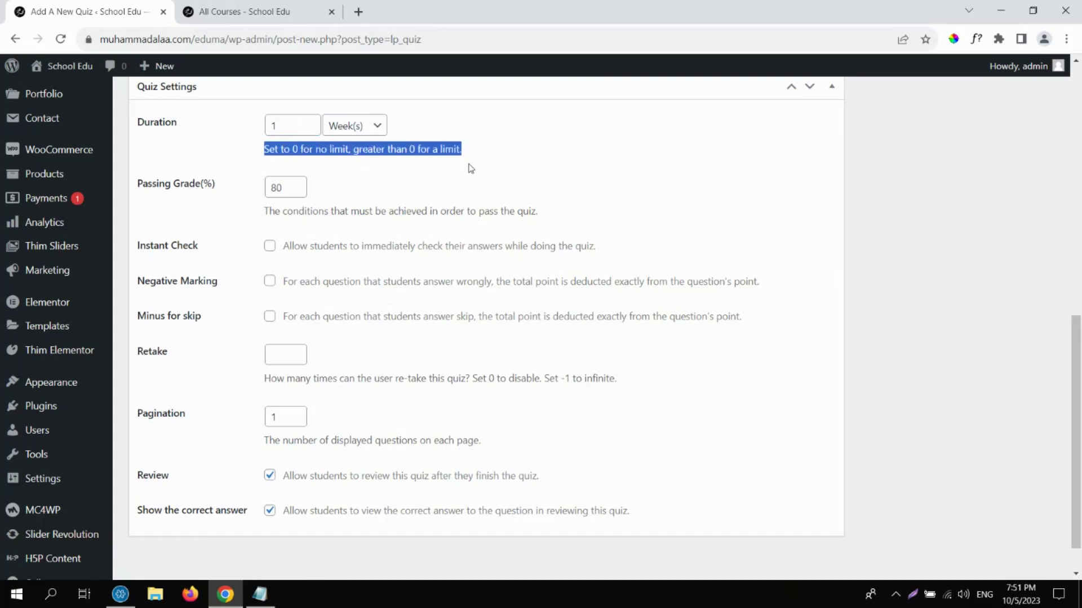
{"action": "double_click", "coordinate": [296, 125]}
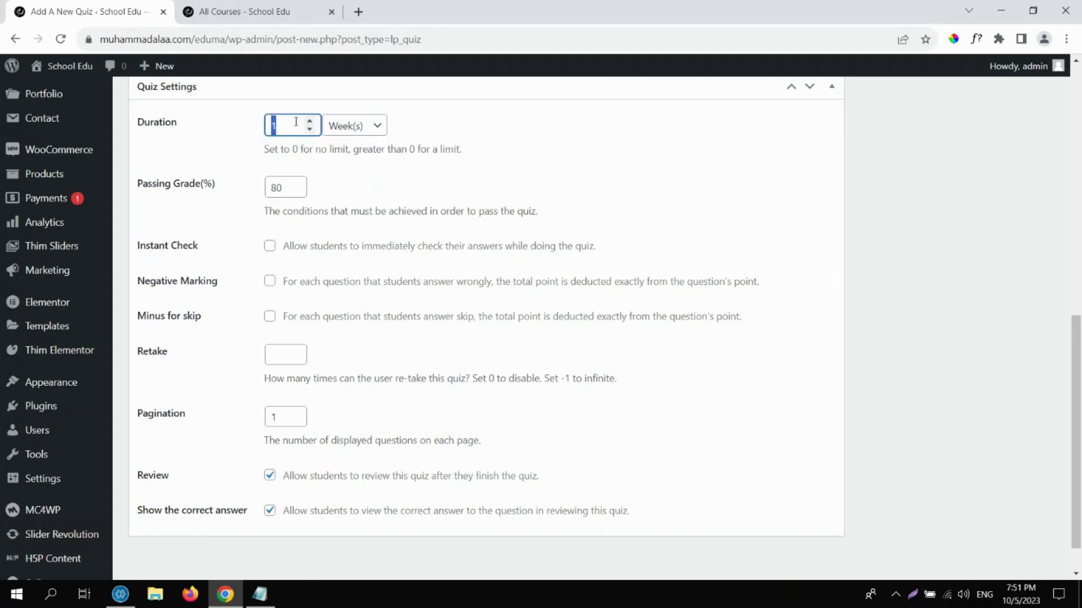
{"action": "type", "text": "0"}
{"action": "left_click_drag", "start_coordinate": [135, 185], "coordinate": [325, 201]}
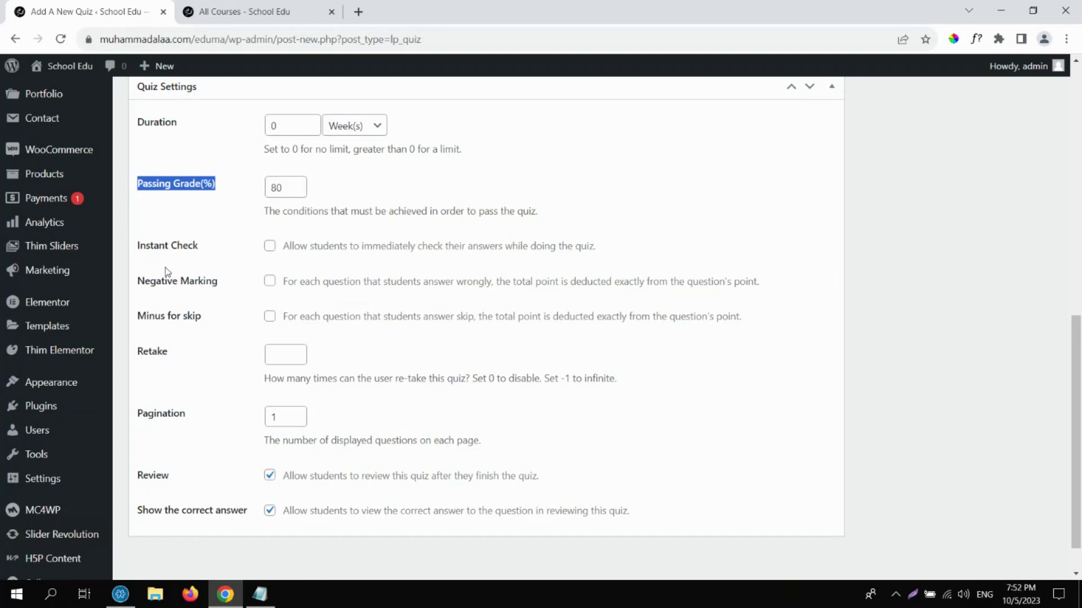
{"action": "left_click_drag", "start_coordinate": [137, 246], "coordinate": [216, 253]}
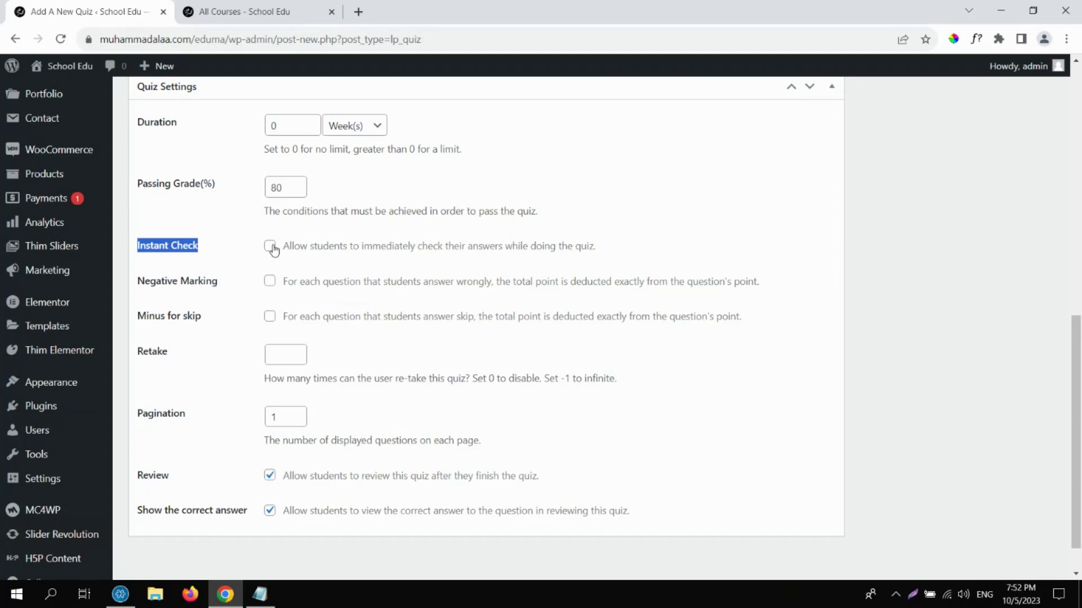
{"action": "left_click", "coordinate": [271, 247]}
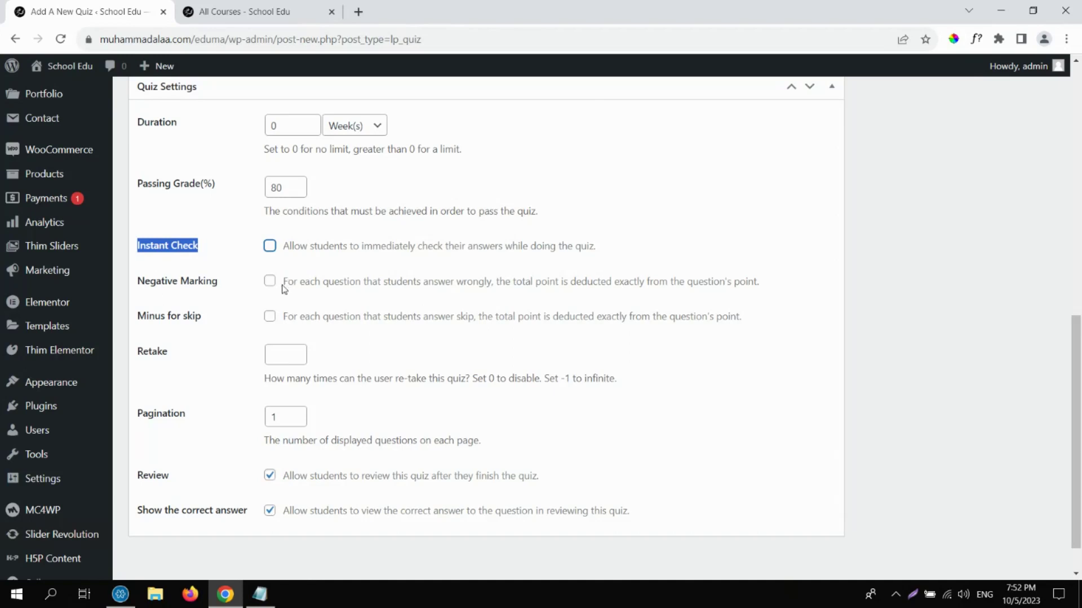
Highlight the Instant Check, skip, Negative Marking and Minus for skip options while explaining them.
{"action": "left_click", "coordinate": [273, 294]}
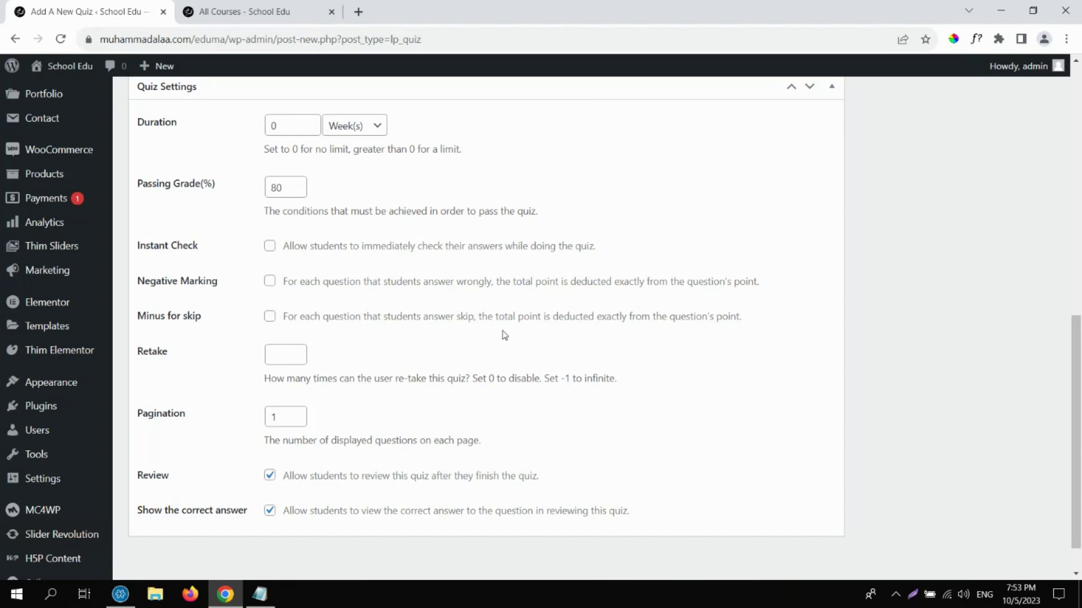
{"action": "double_click", "coordinate": [461, 315]}
{"action": "left_click_drag", "start_coordinate": [136, 281], "coordinate": [207, 326]}
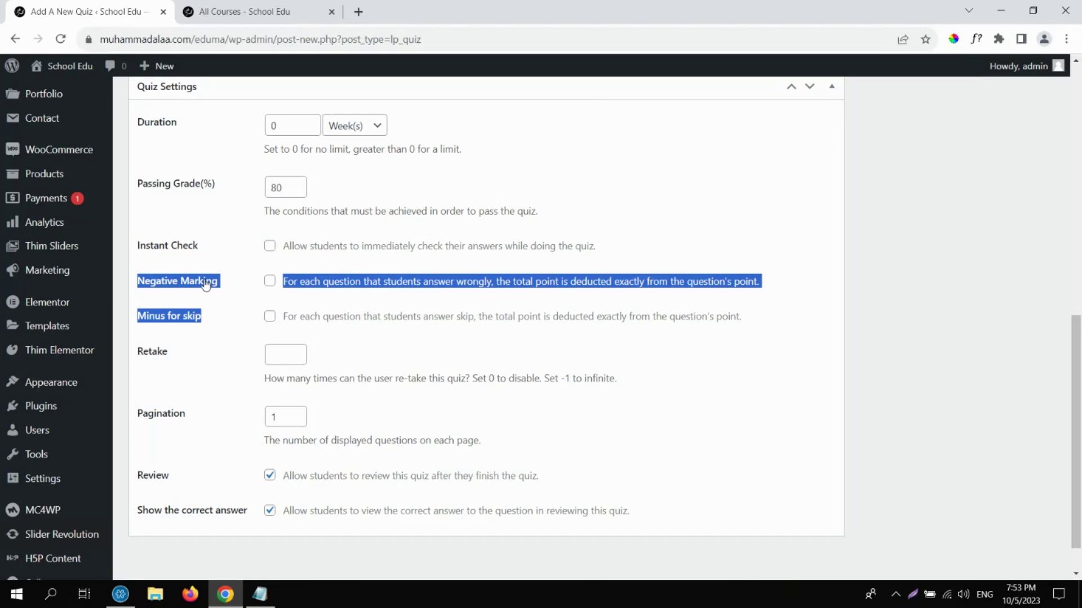
{"action": "left_click", "coordinate": [251, 297]}
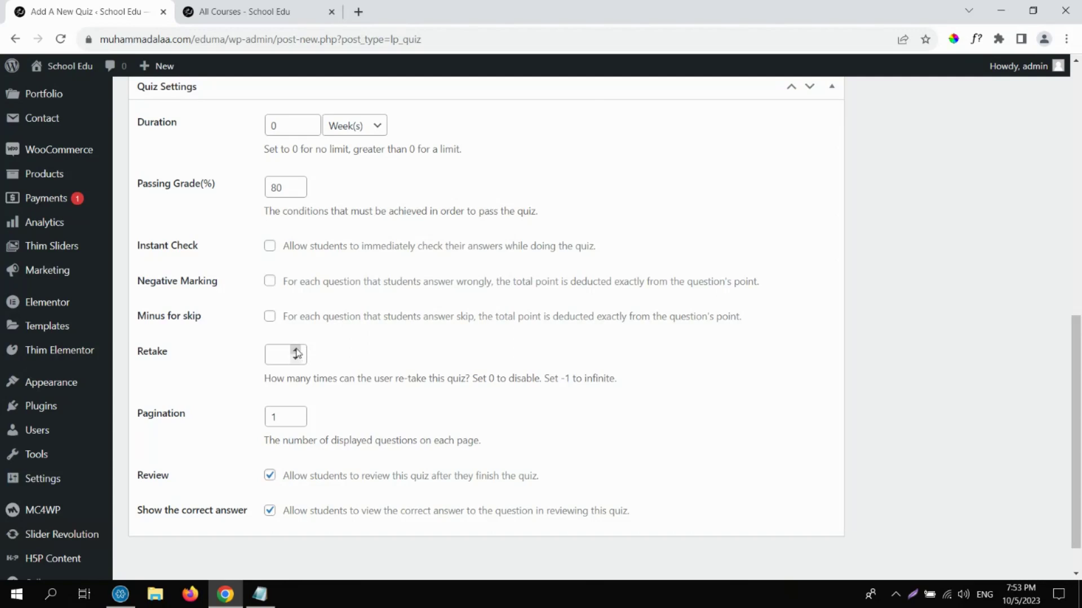
Try Retake values 2 and -1, then raise the Retake value to 0.
{"action": "left_click", "coordinate": [296, 350]}
{"action": "left_click", "coordinate": [296, 350]}
{"action": "key", "text": "BackSpace"}
{"action": "type", "text": "-1"}
{"action": "left_click_drag", "start_coordinate": [618, 379], "coordinate": [559, 379]}
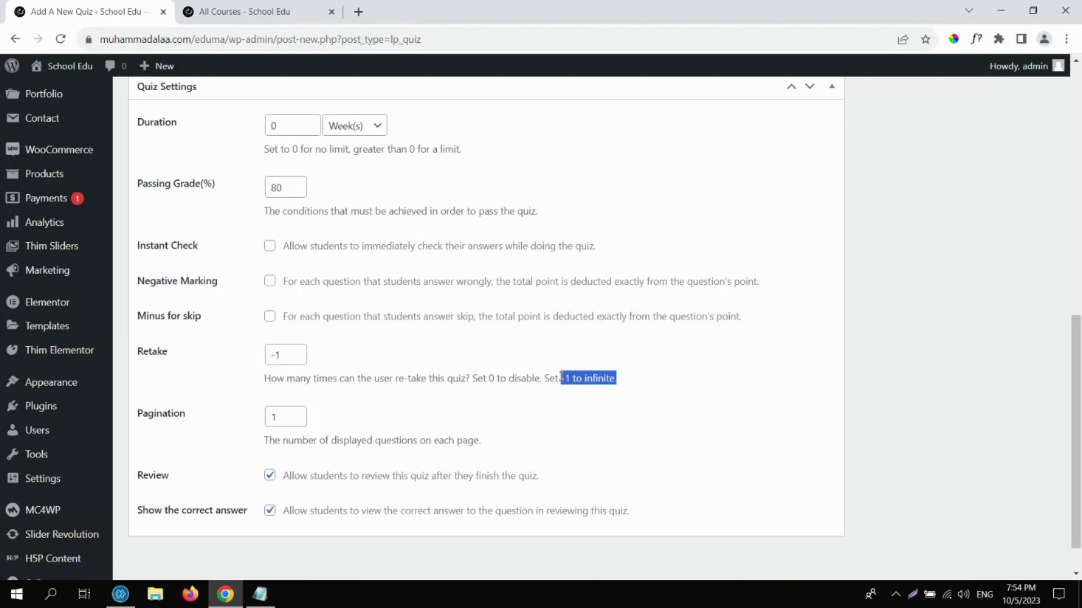
{"action": "left_click", "coordinate": [295, 350]}
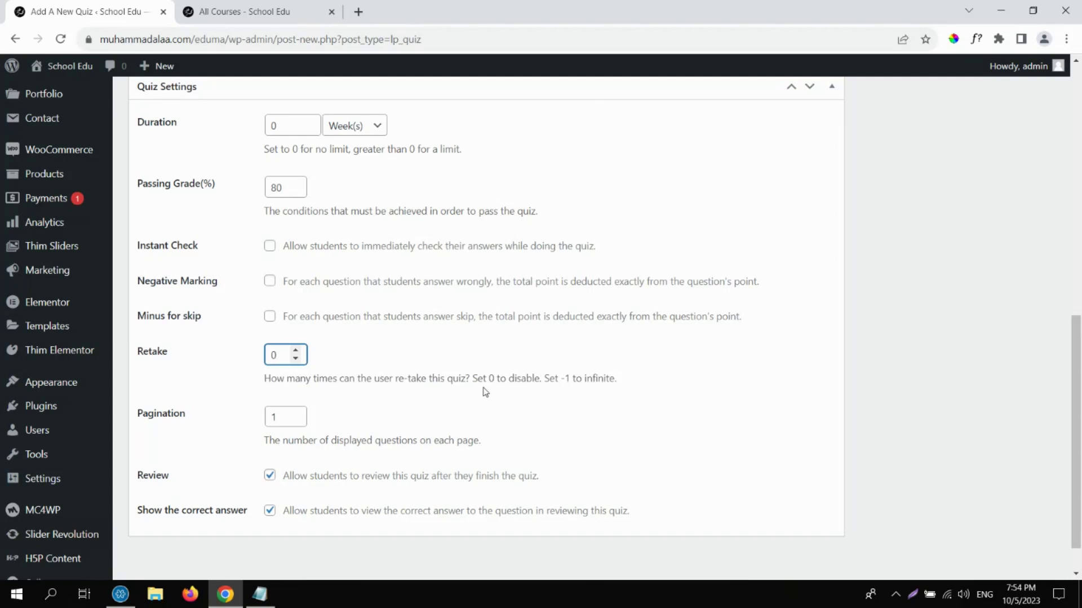
Point out the disable and infinite-retake hints beside the 0 value, then move to Pagination.
{"action": "left_click_drag", "start_coordinate": [471, 378], "coordinate": [540, 378]}
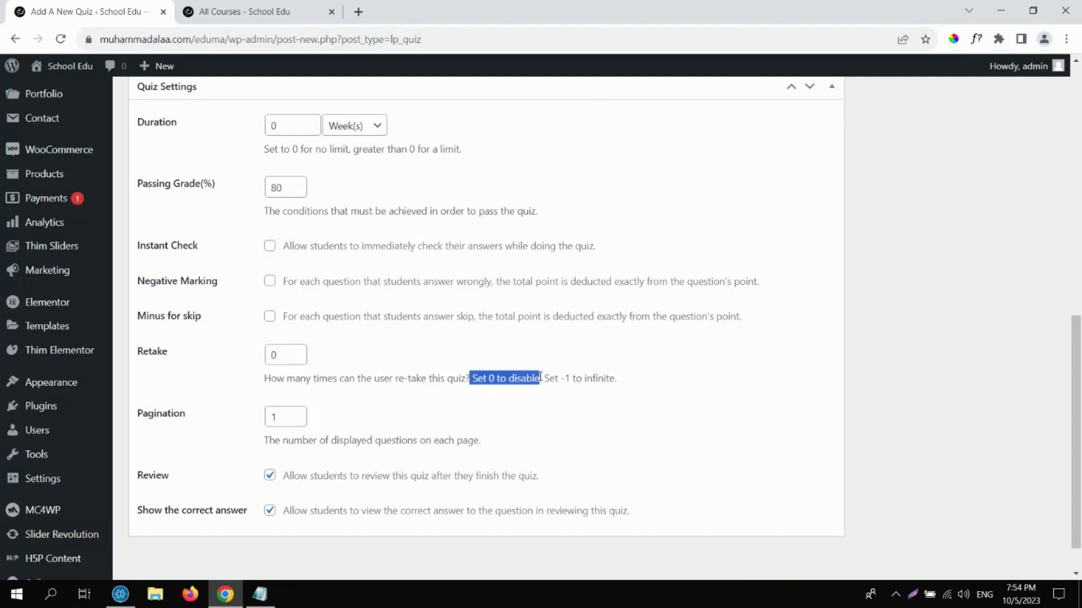
{"action": "left_click_drag", "start_coordinate": [285, 355], "coordinate": [252, 365]}
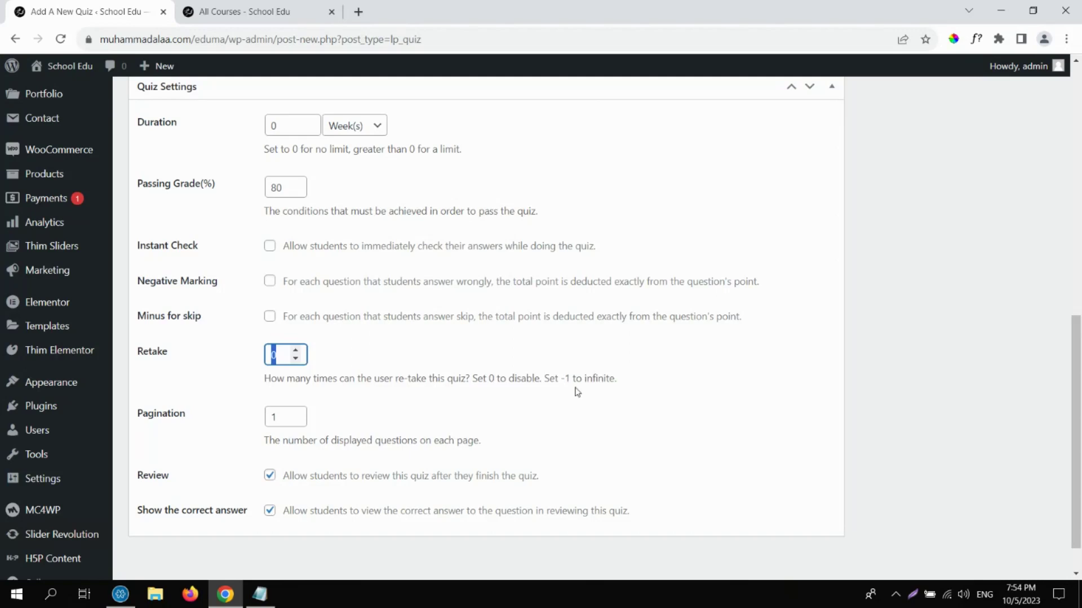
{"action": "left_click_drag", "start_coordinate": [561, 378], "coordinate": [616, 372]}
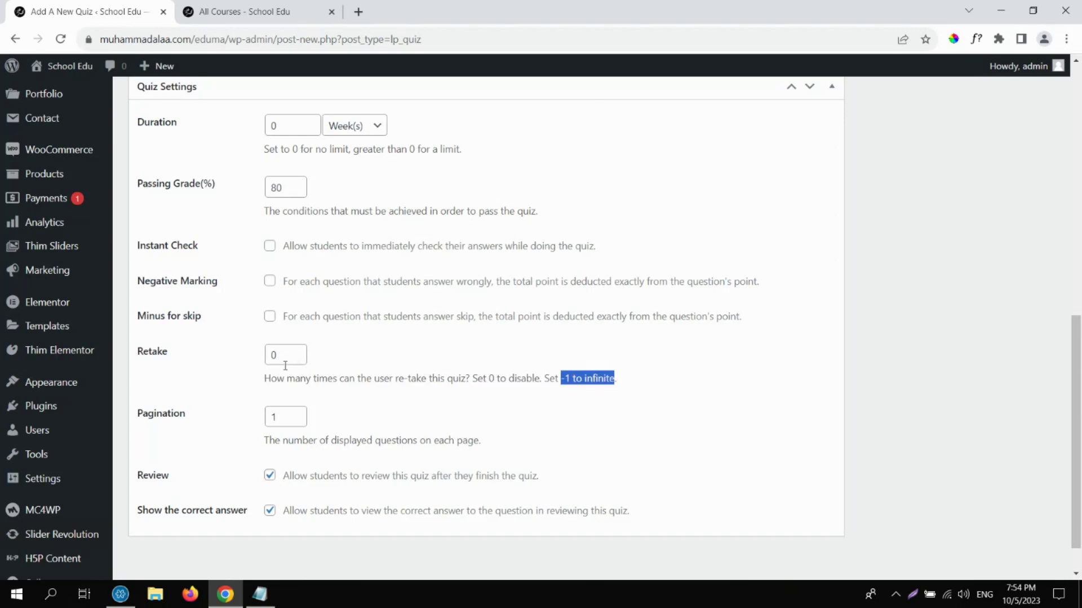
{"action": "left_click_drag", "start_coordinate": [282, 355], "coordinate": [264, 360]}
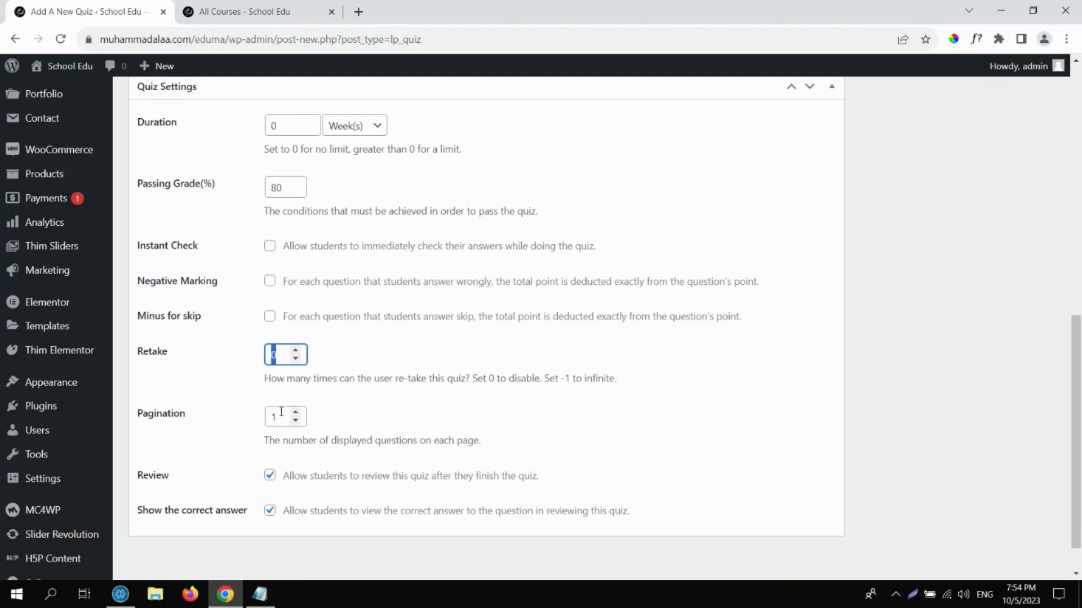
{"action": "key", "text": "Tab"}
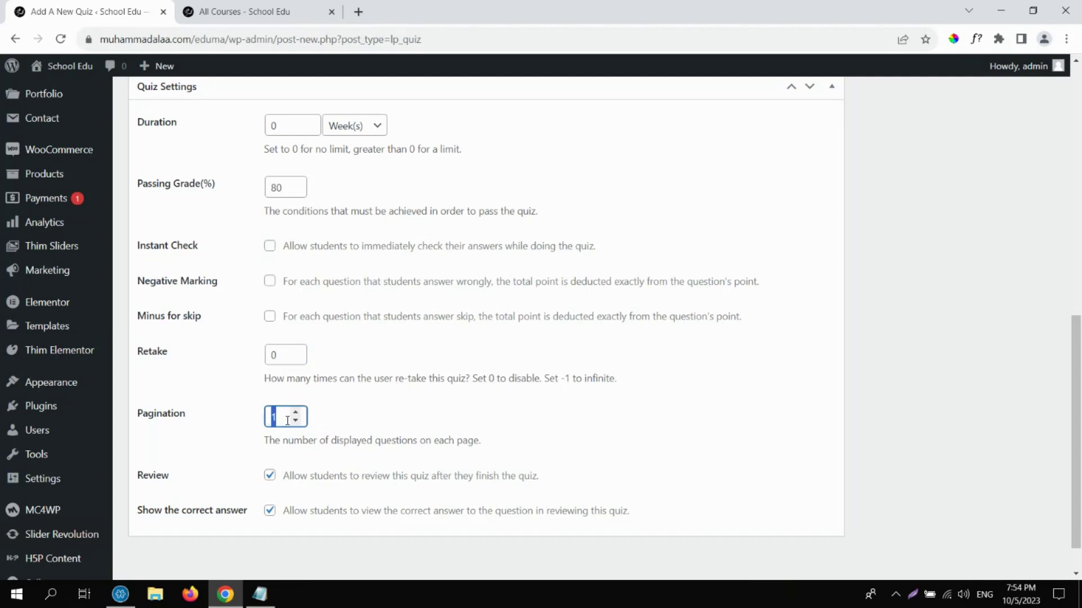
{"action": "left_click", "coordinate": [284, 424]}
Turn off Show the correct answer and publish the Final Exam quiz.
{"action": "left_click", "coordinate": [270, 512]}
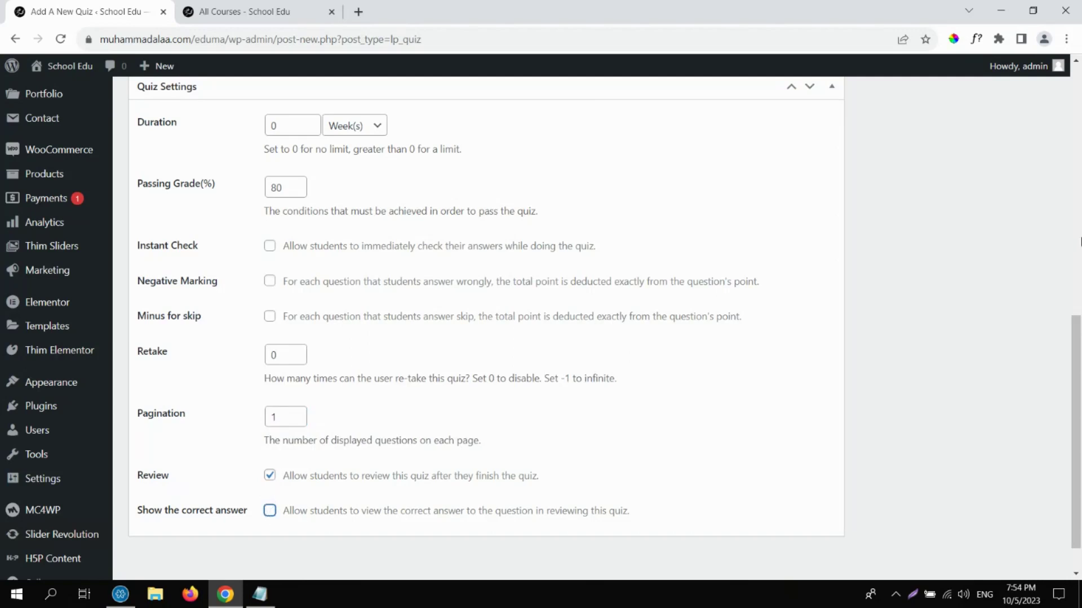
{"action": "scroll", "coordinate": [1080, 237], "scroll_direction": "up", "scroll_amount": 2}
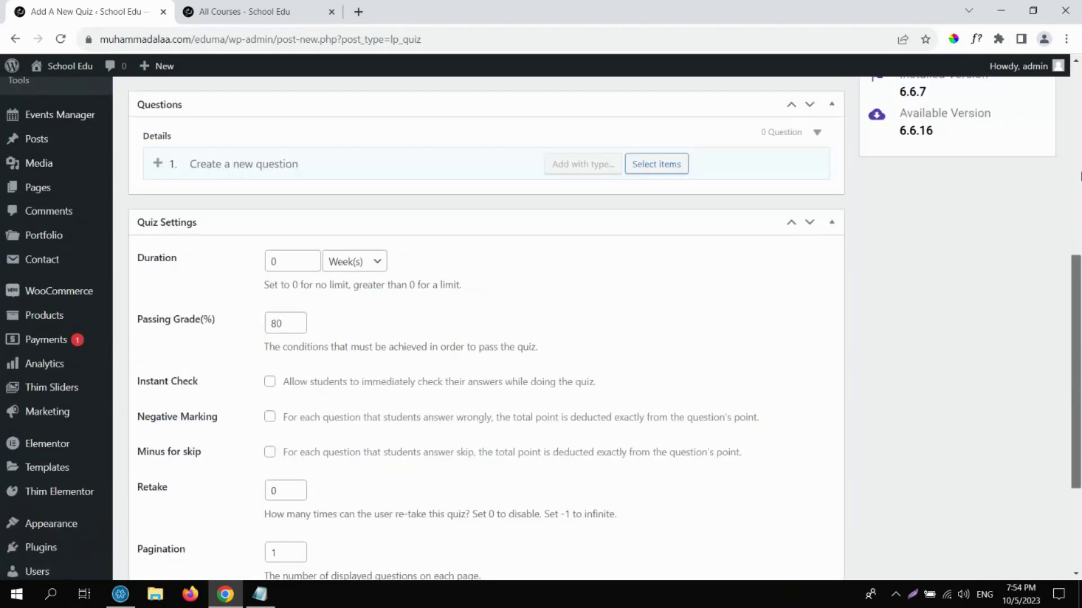
{"action": "scroll", "coordinate": [1080, 176], "scroll_direction": "up", "scroll_amount": 6}
{"action": "left_click", "coordinate": [1032, 339]}
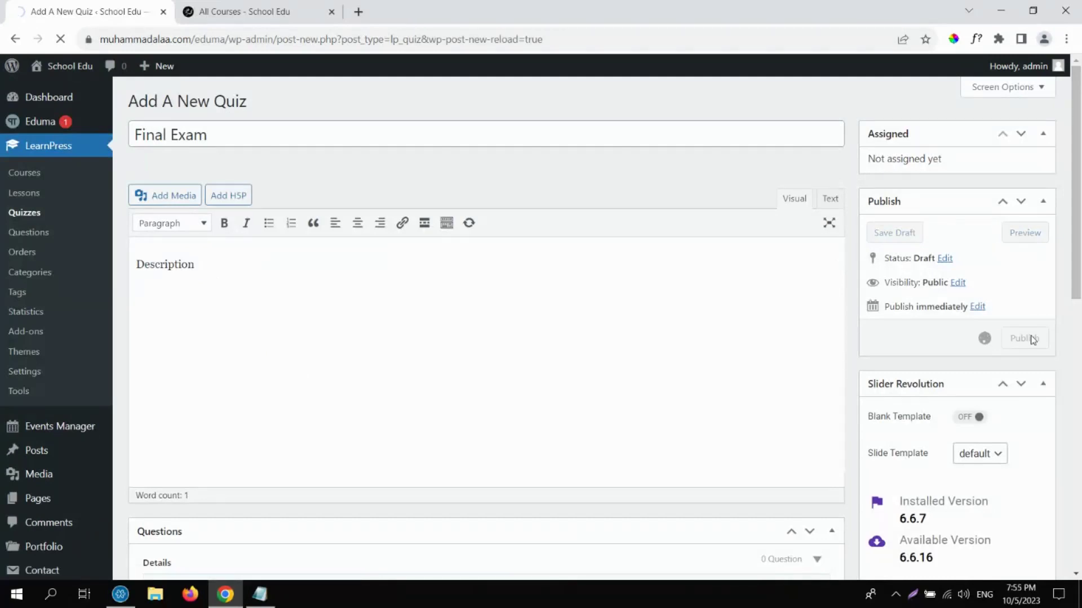
Open the Questions box's existing-question picker and close it, since no questions exist yet.
{"action": "scroll", "coordinate": [292, 377], "scroll_direction": "down", "scroll_amount": 5}
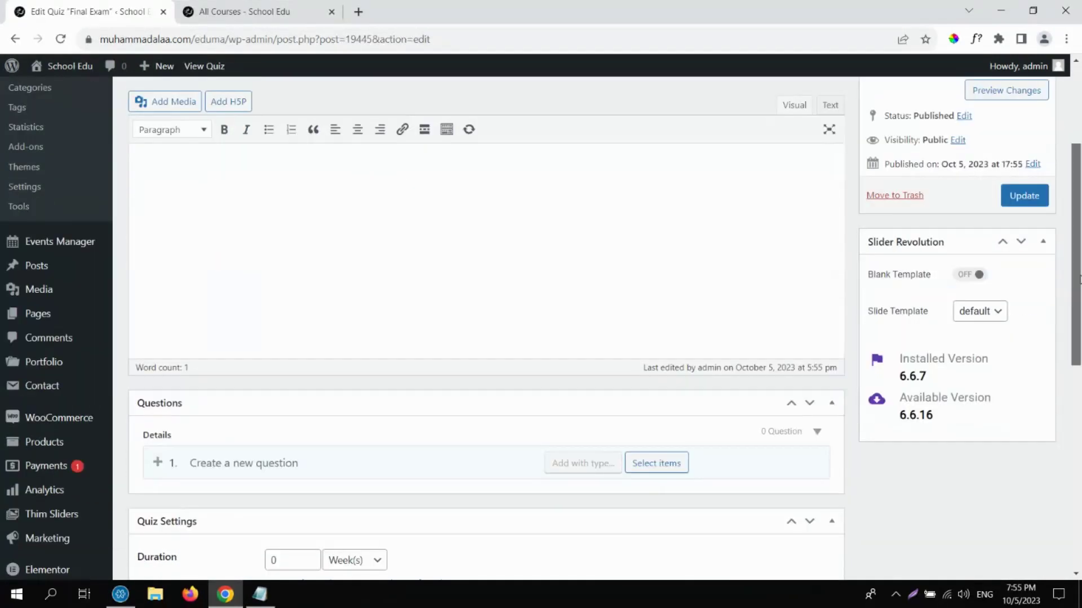
{"action": "left_click", "coordinate": [290, 375]}
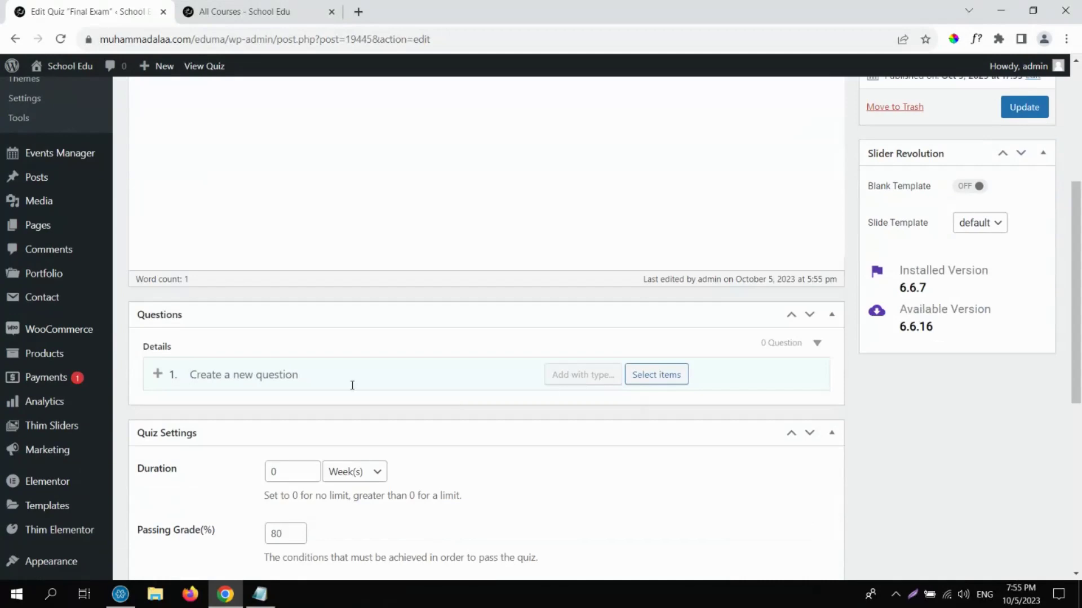
{"action": "left_click", "coordinate": [651, 376]}
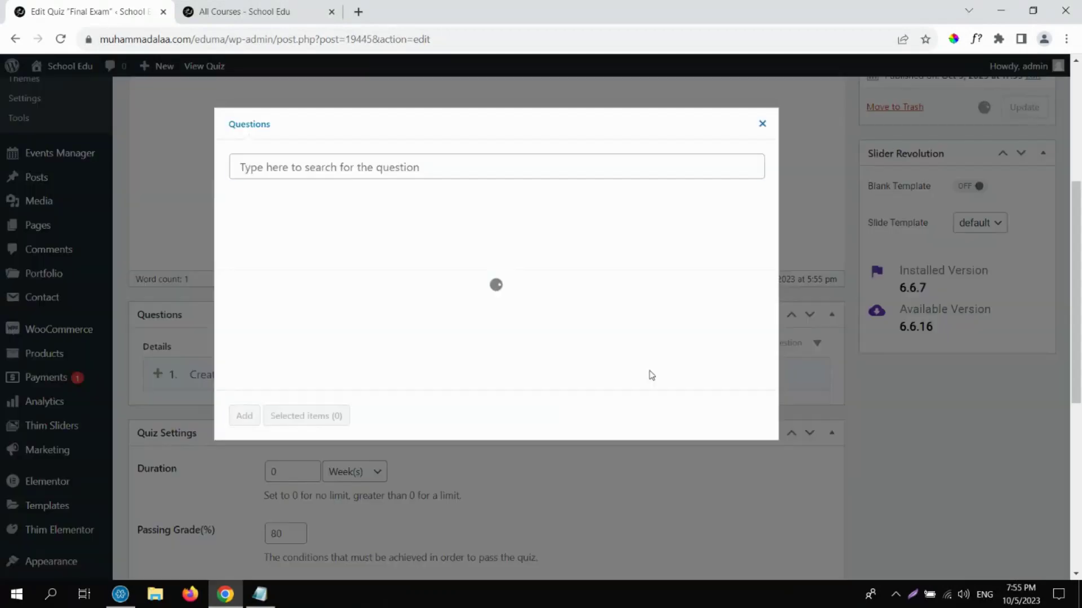
{"action": "left_click", "coordinate": [762, 122]}
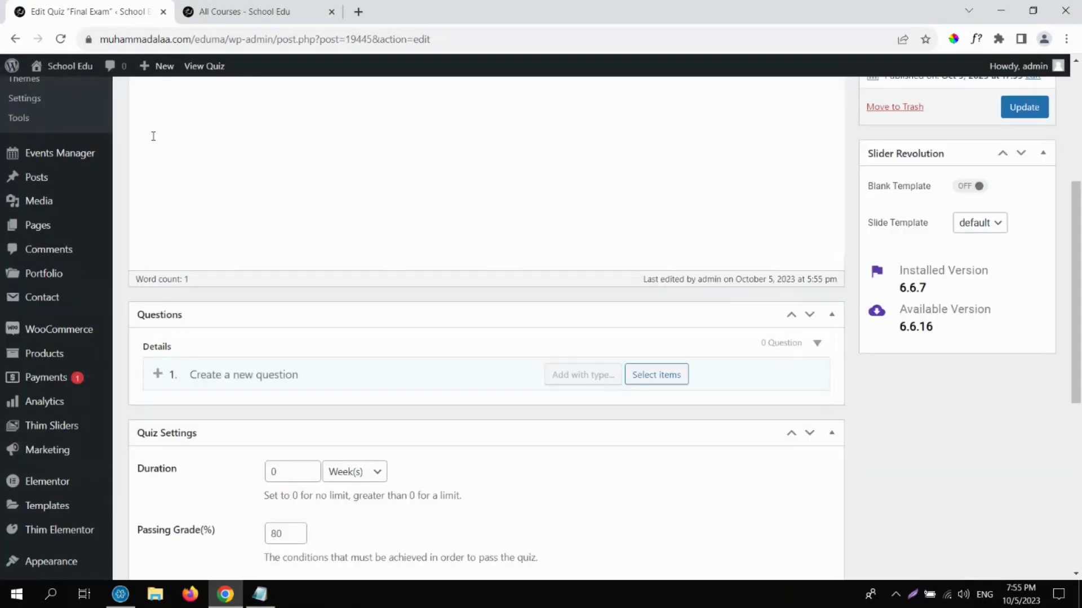
{"action": "scroll", "coordinate": [1080, 101], "scroll_direction": "up", "scroll_amount": 5}
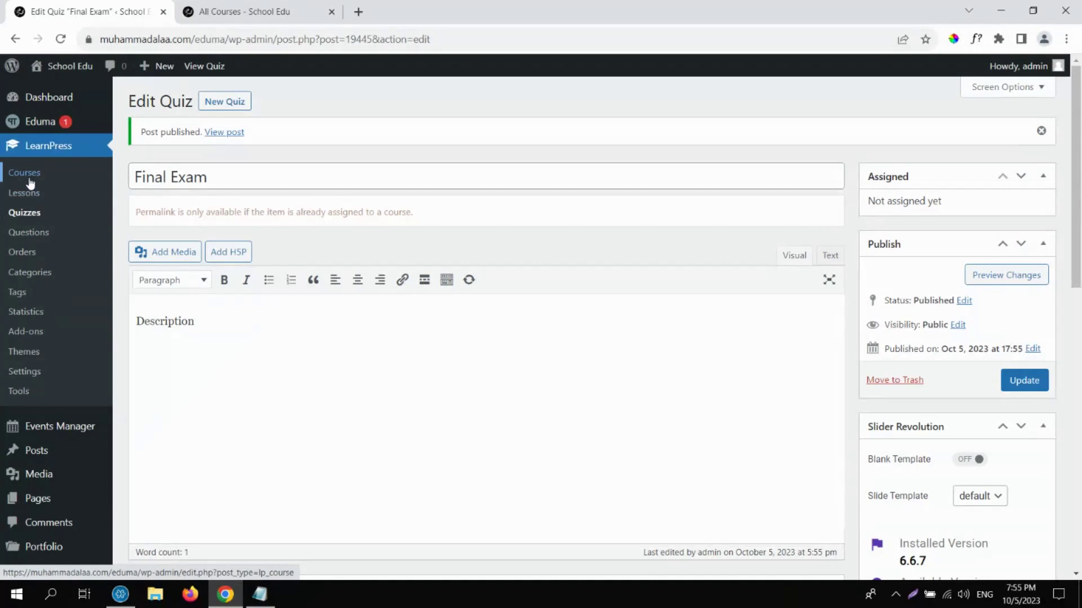
Start a new question titled Q1 with the text 'How to Anything?'.
{"action": "left_click", "coordinate": [41, 237]}
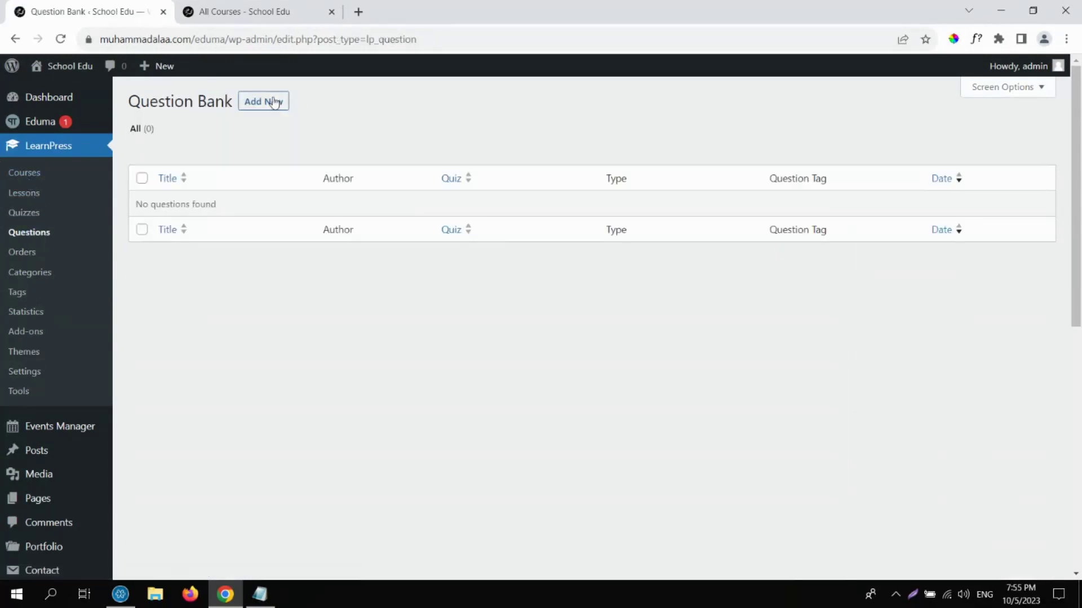
{"action": "left_click", "coordinate": [274, 102]}
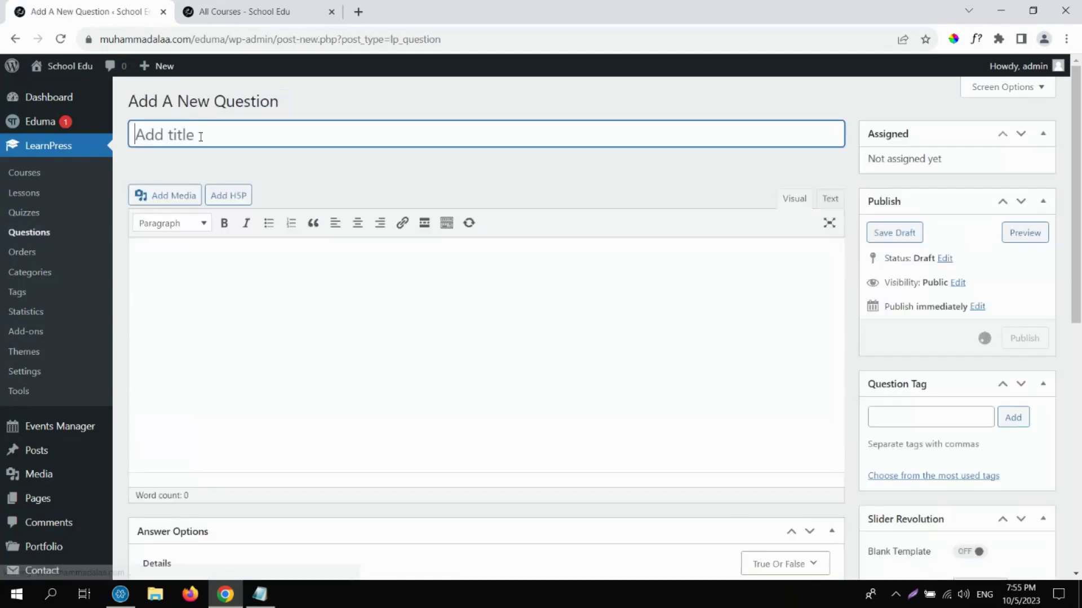
{"action": "type", "text": "Q"}
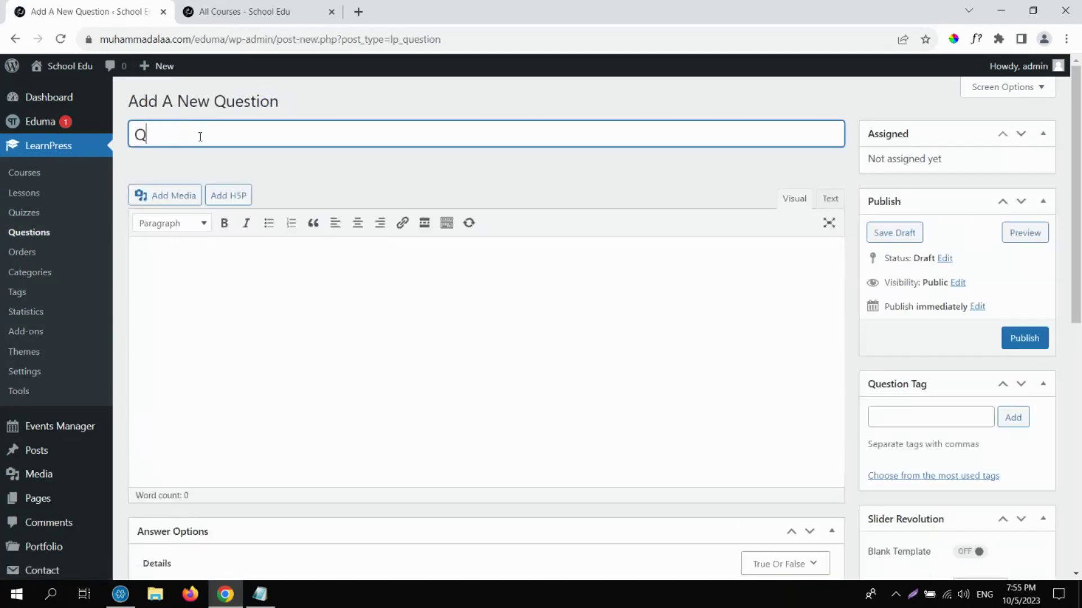
{"action": "type", "text": "1"}
{"action": "left_click", "coordinate": [268, 307]}
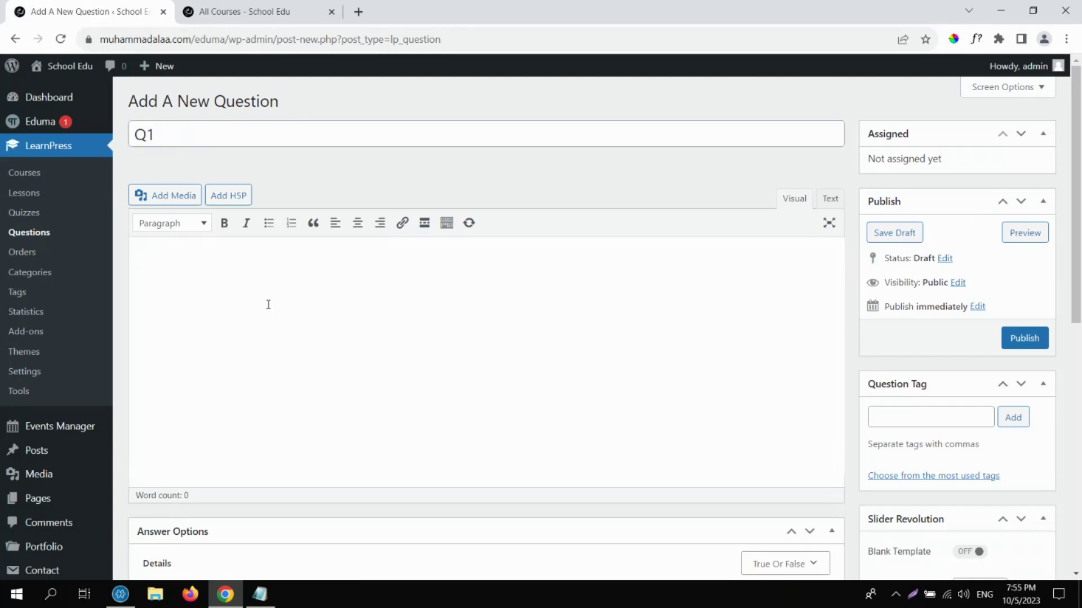
{"action": "type", "text": "How to Anything?"}
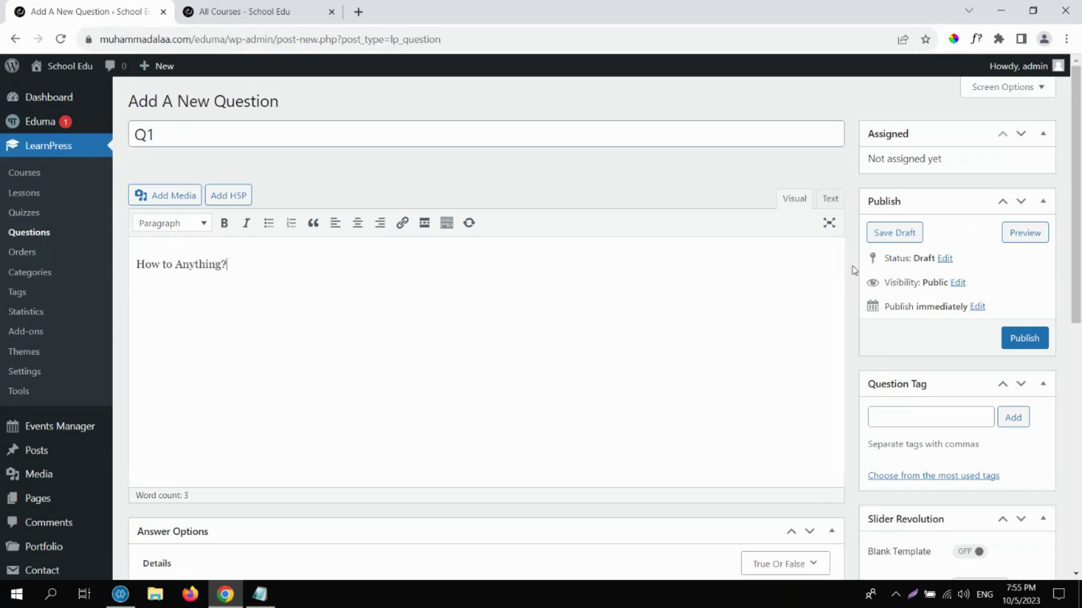
{"action": "left_click_drag", "start_coordinate": [1079, 213], "coordinate": [1077, 363]}
Keep the True Or False type, mark True correct, and set points to 10.
{"action": "left_click", "coordinate": [785, 226]}
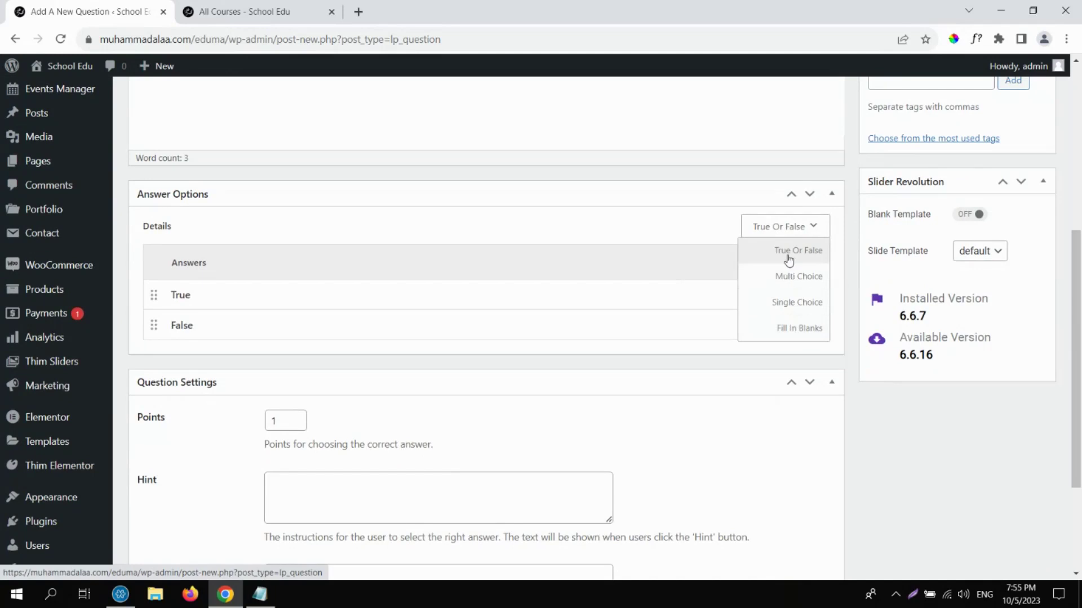
{"action": "left_click", "coordinate": [788, 259]}
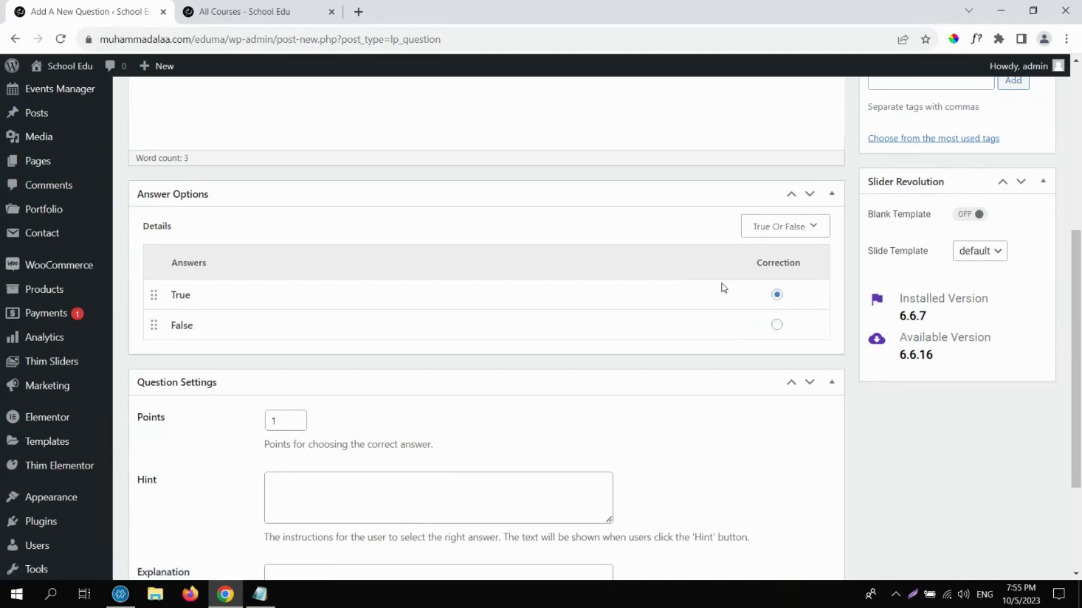
{"action": "left_click", "coordinate": [777, 295]}
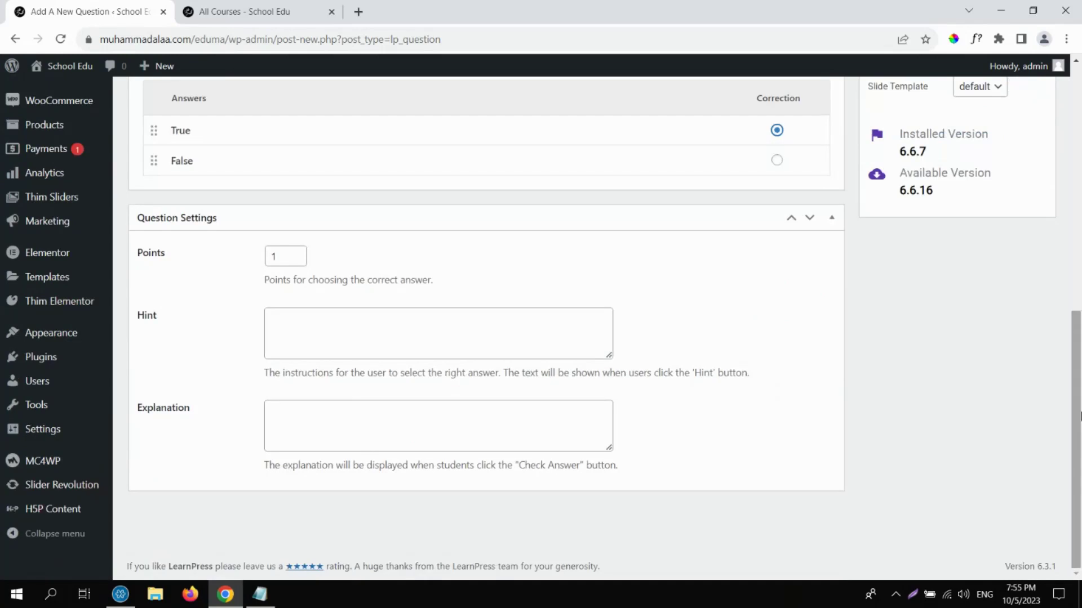
{"action": "left_click", "coordinate": [296, 252]}
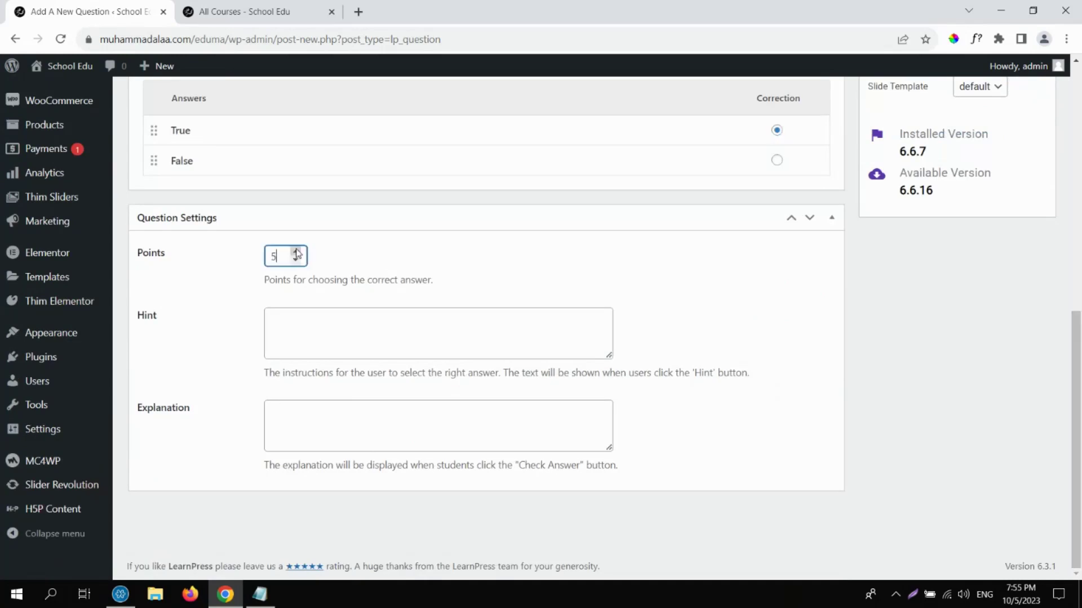
{"action": "left_click", "coordinate": [295, 252]}
{"action": "left_click", "coordinate": [296, 252]}
Check the hint and explanation fields, then publish Q1.
{"action": "left_click", "coordinate": [330, 344]}
{"action": "left_click", "coordinate": [328, 424]}
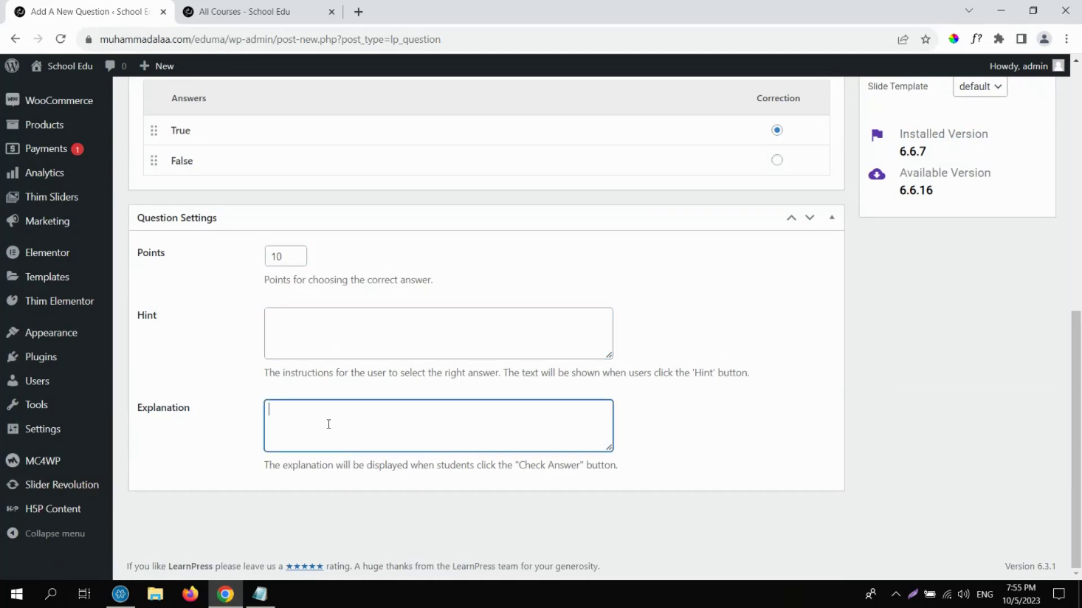
{"action": "left_click", "coordinate": [316, 334]}
{"action": "left_click", "coordinate": [281, 433]}
{"action": "left_click_drag", "start_coordinate": [1076, 394], "coordinate": [1076, 163]}
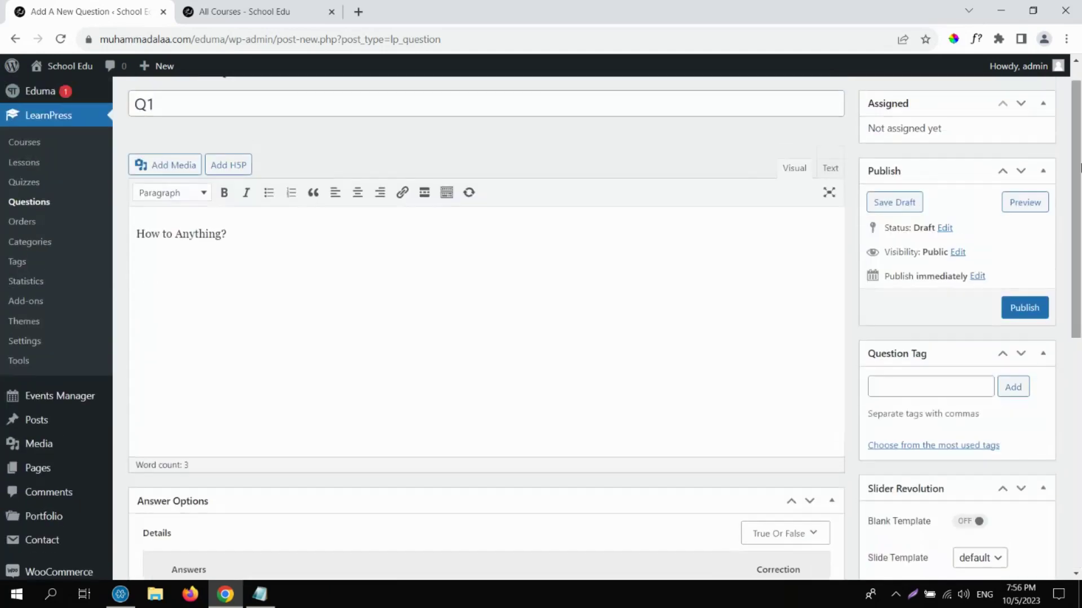
{"action": "left_click", "coordinate": [1041, 313]}
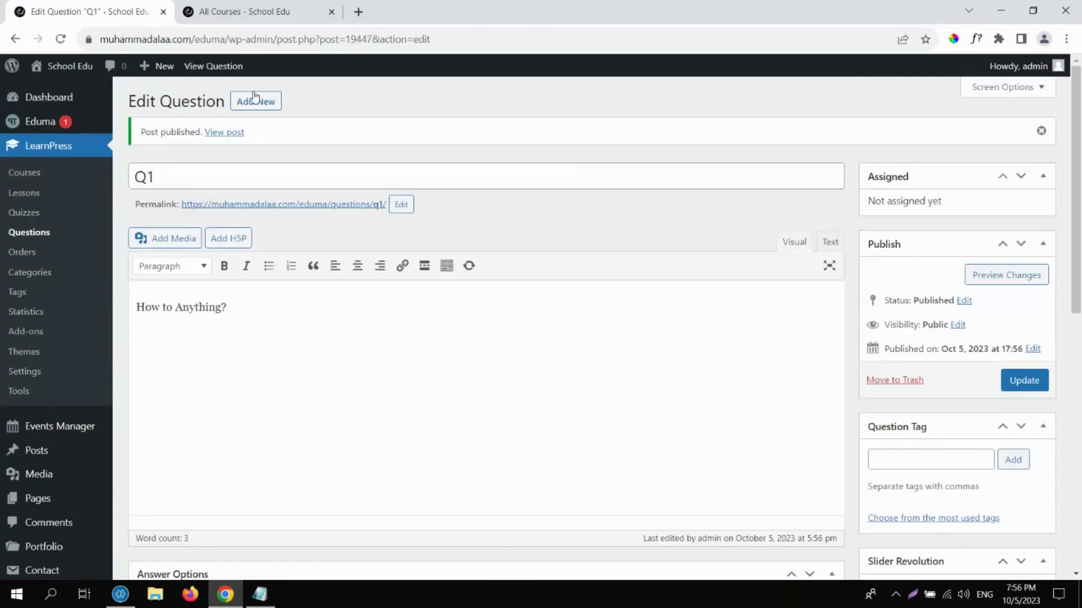
Start a new question titled Q2 with the text 'What to anything'.
{"action": "left_click", "coordinate": [258, 102]}
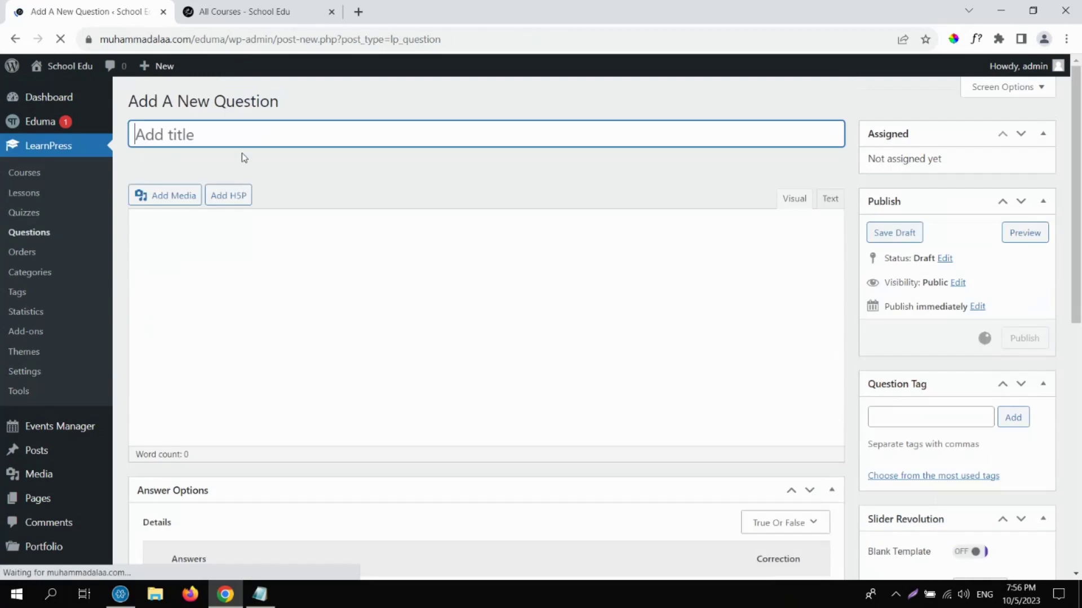
{"action": "type", "text": "Q2"}
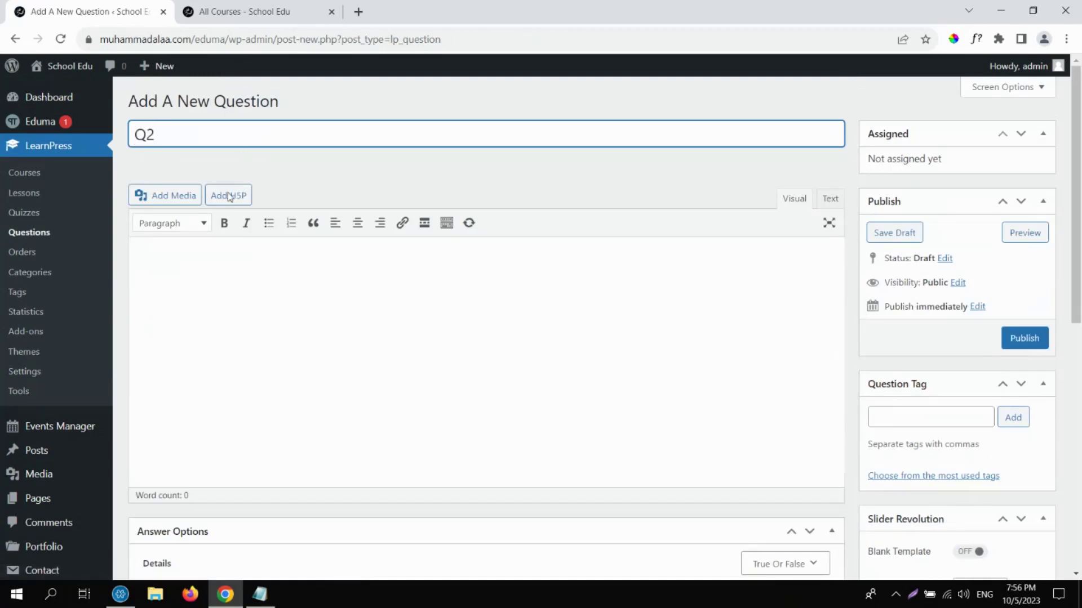
{"action": "left_click", "coordinate": [179, 302]}
{"action": "type", "text": "What to an"}
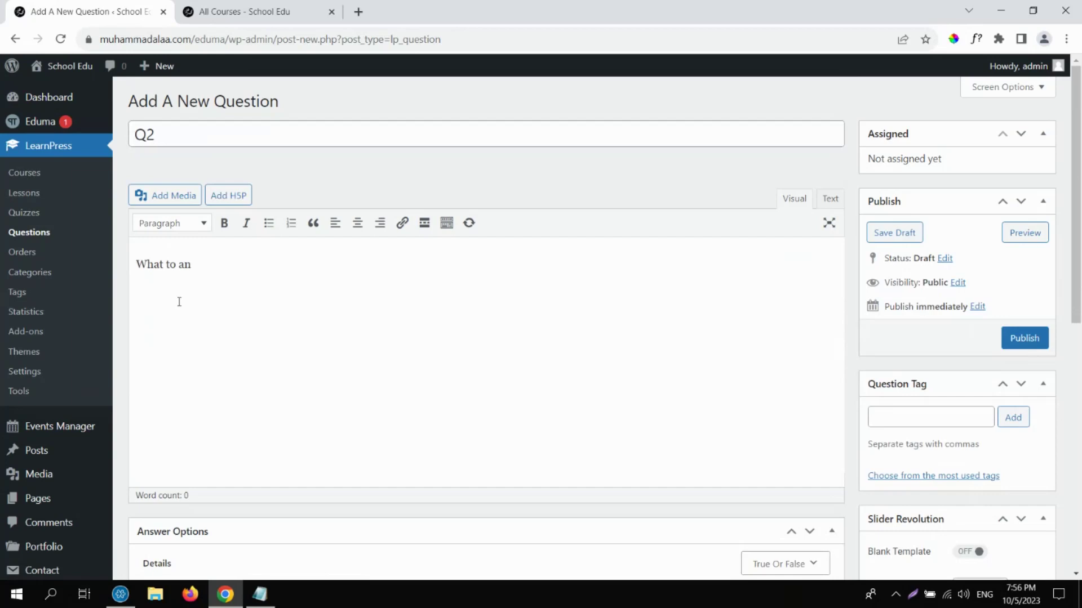
{"action": "type", "text": "ything?"}
{"action": "scroll", "coordinate": [480, 355], "scroll_direction": "down", "scroll_amount": 6}
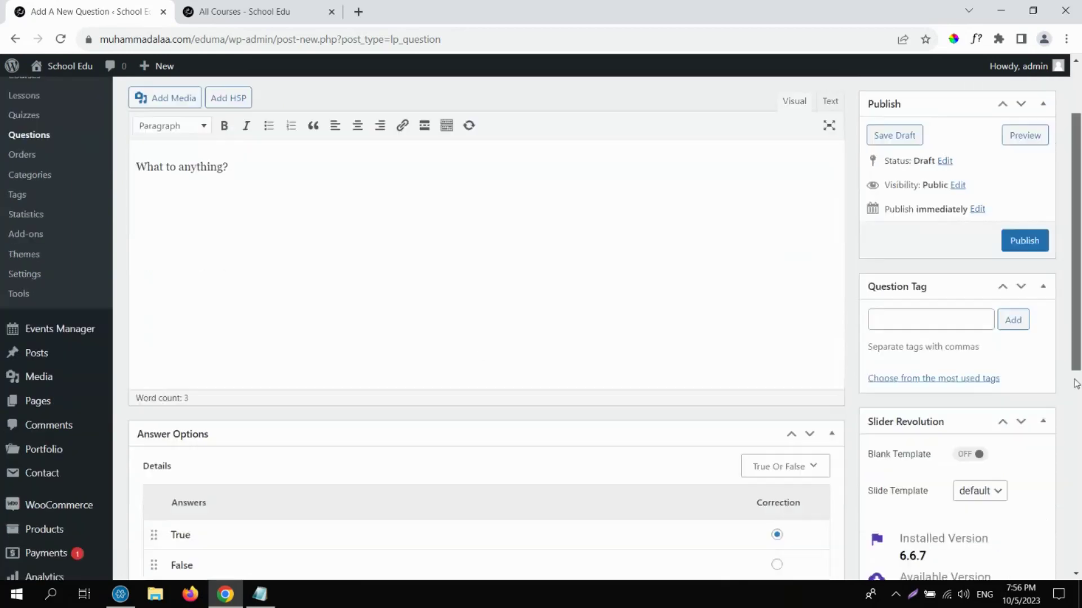
Make Q2 multiple choice, remove the empty answers, and mark First option correct.
{"action": "left_click", "coordinate": [784, 199]}
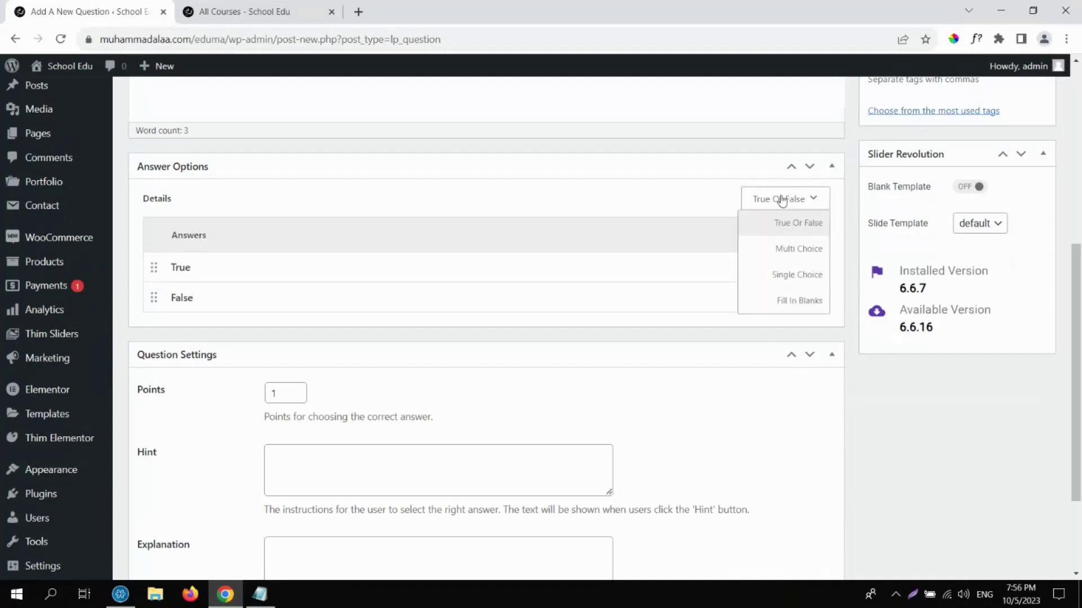
{"action": "left_click", "coordinate": [793, 250]}
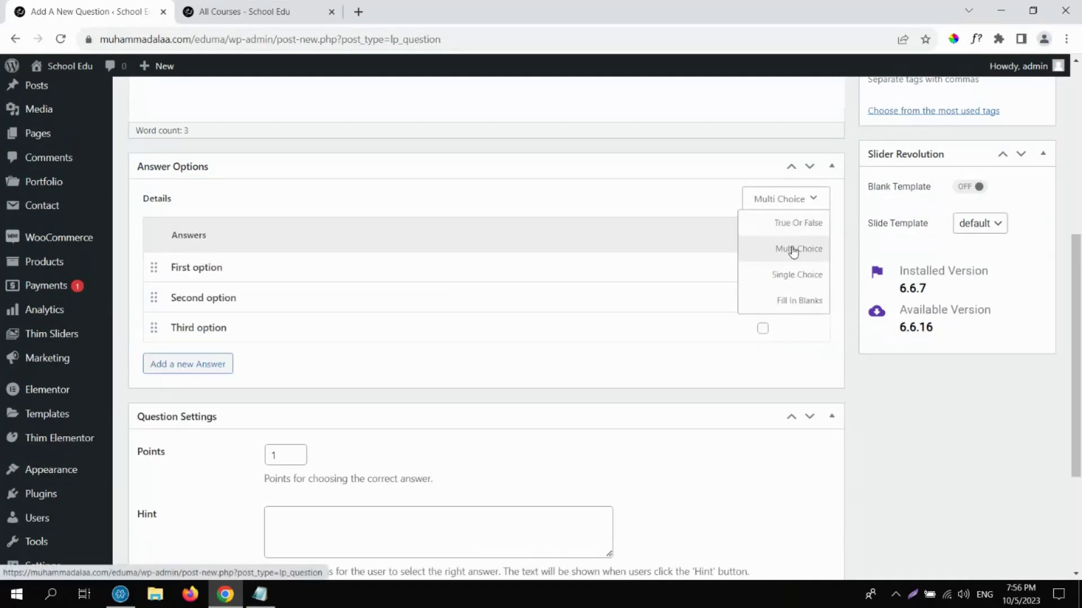
{"action": "left_click", "coordinate": [213, 365]}
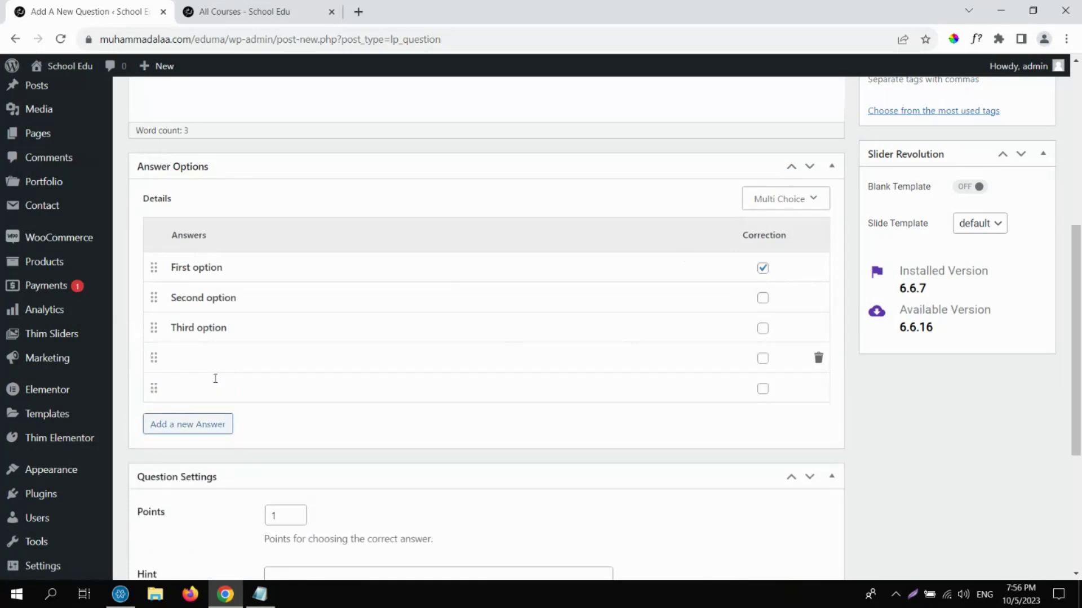
{"action": "left_click", "coordinate": [213, 357]}
{"action": "left_click_drag", "start_coordinate": [170, 267], "coordinate": [224, 267]}
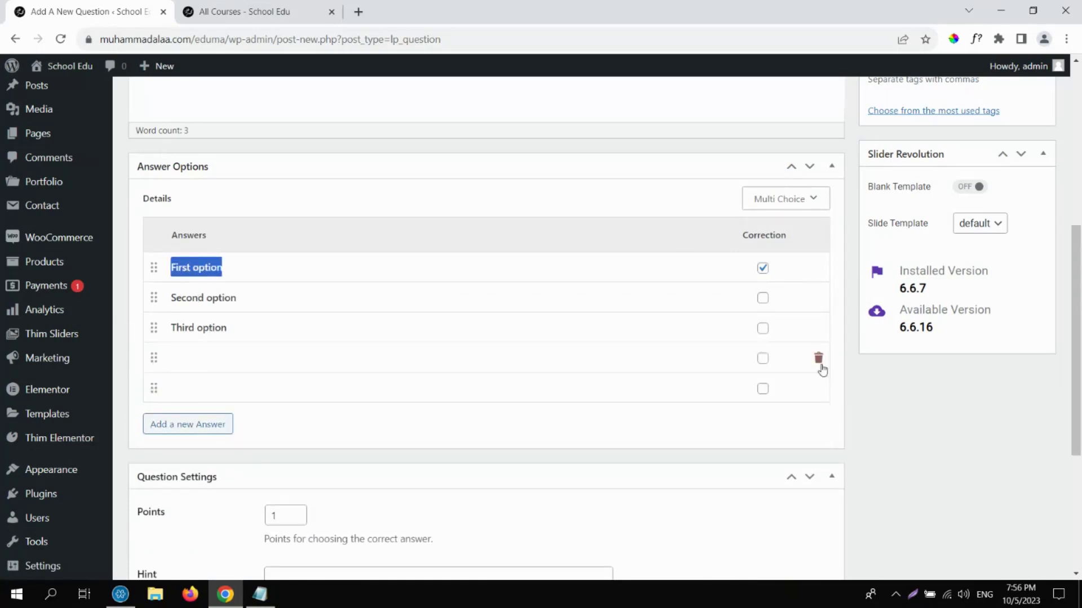
{"action": "left_click", "coordinate": [817, 357]}
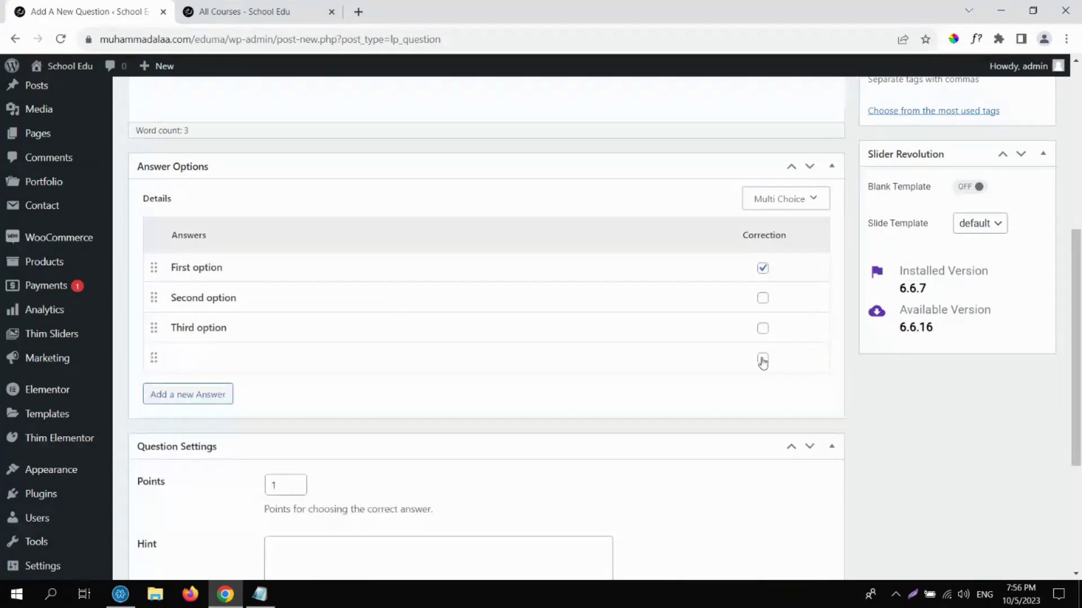
{"action": "left_click", "coordinate": [817, 357]}
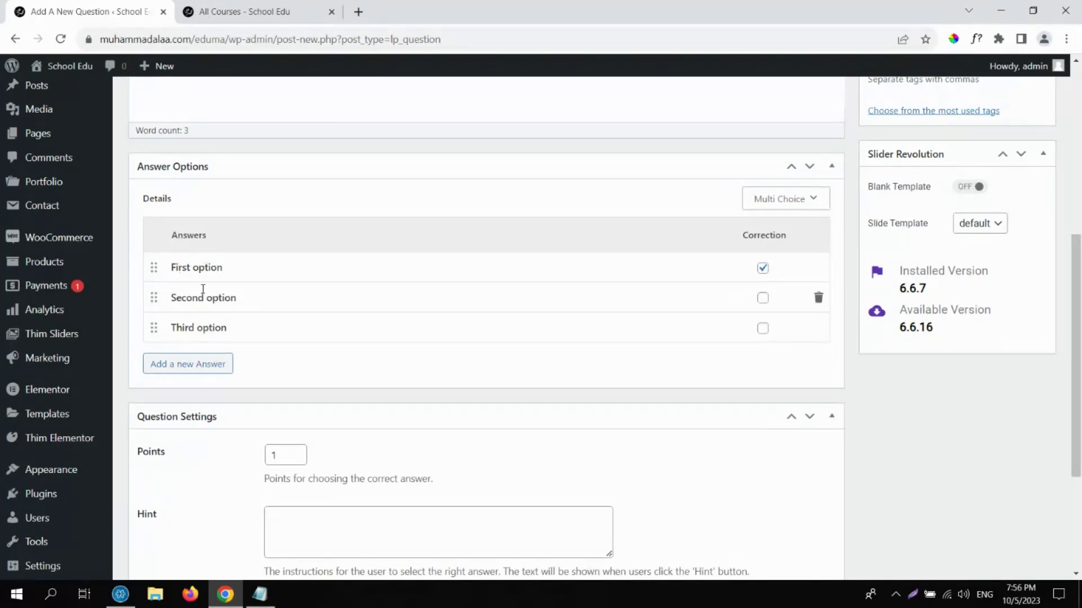
{"action": "left_click", "coordinate": [762, 269]}
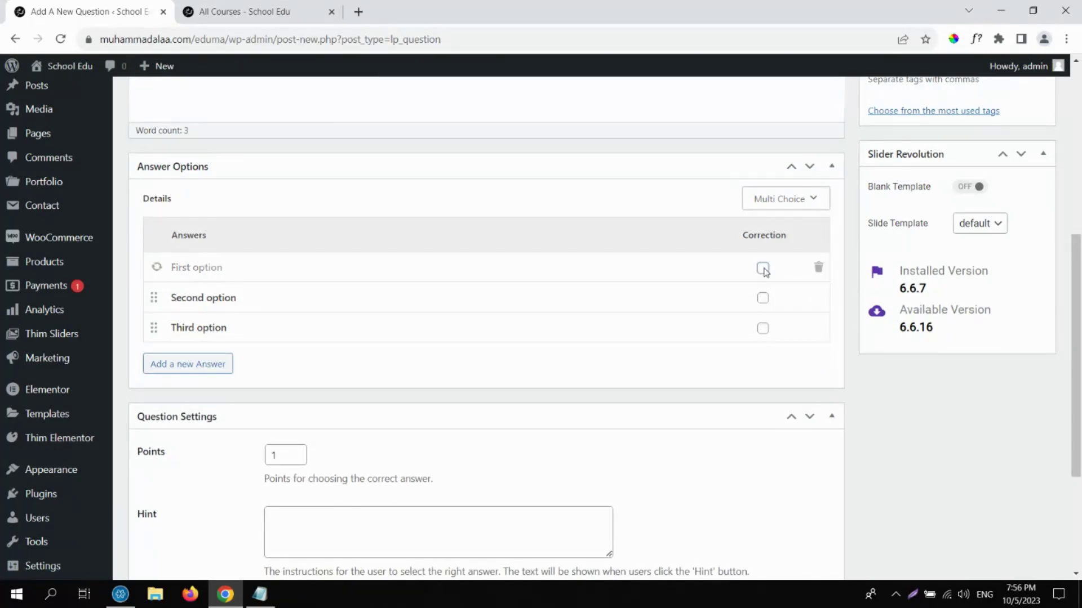
{"action": "left_click", "coordinate": [763, 269]}
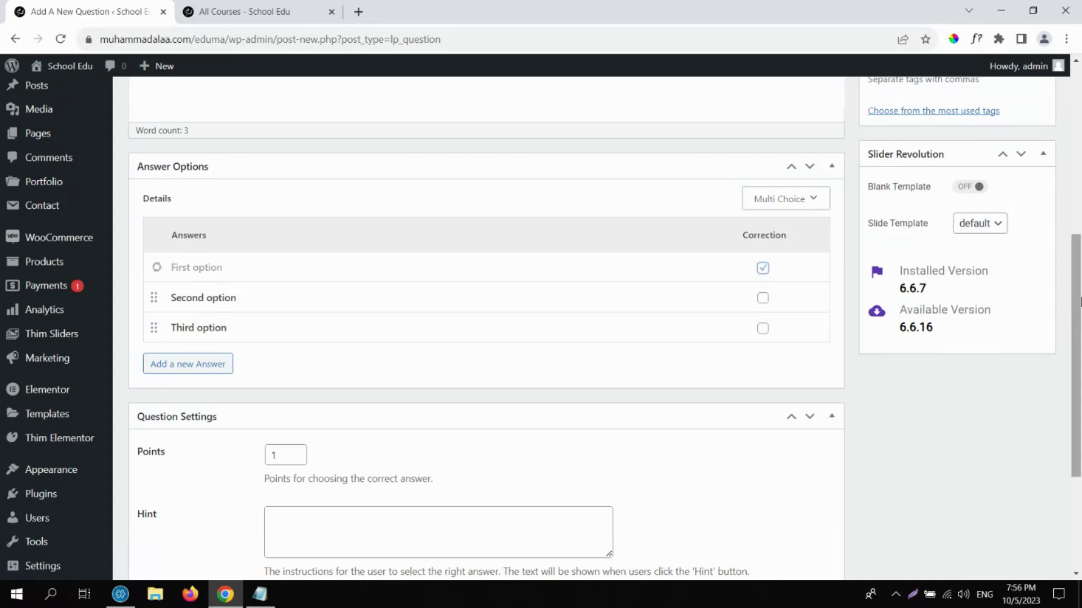
Set Q2's points to 10, publish it, and go to the Quizzes list.
{"action": "scroll", "coordinate": [1079, 319], "scroll_direction": "down", "scroll_amount": 1}
{"action": "scroll", "coordinate": [1079, 318], "scroll_direction": "down", "scroll_amount": 3}
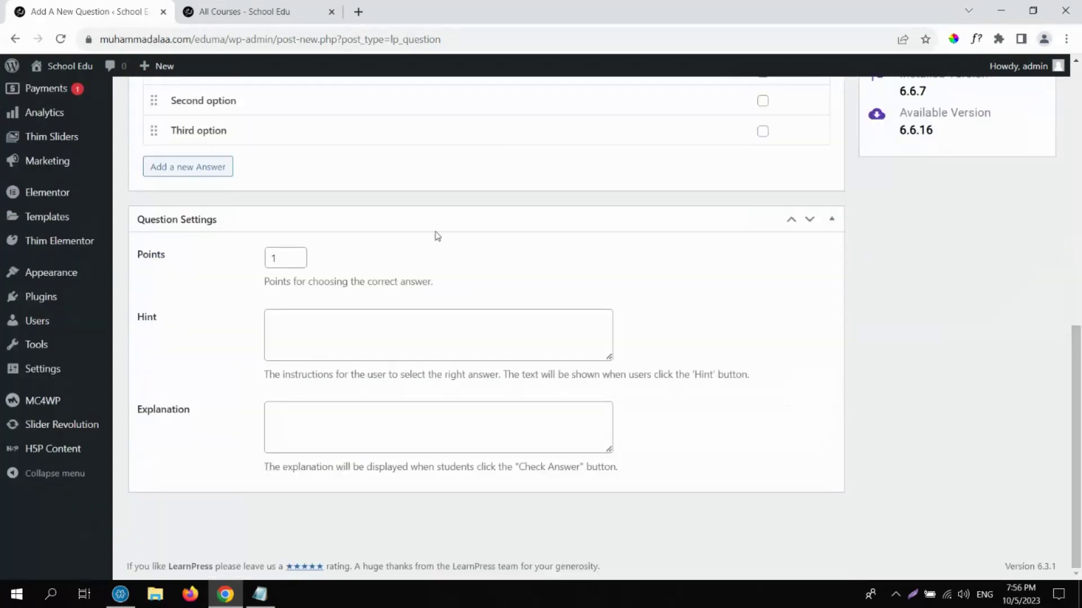
{"action": "left_click_drag", "start_coordinate": [276, 257], "coordinate": [259, 257]}
{"action": "type", "text": "1"}
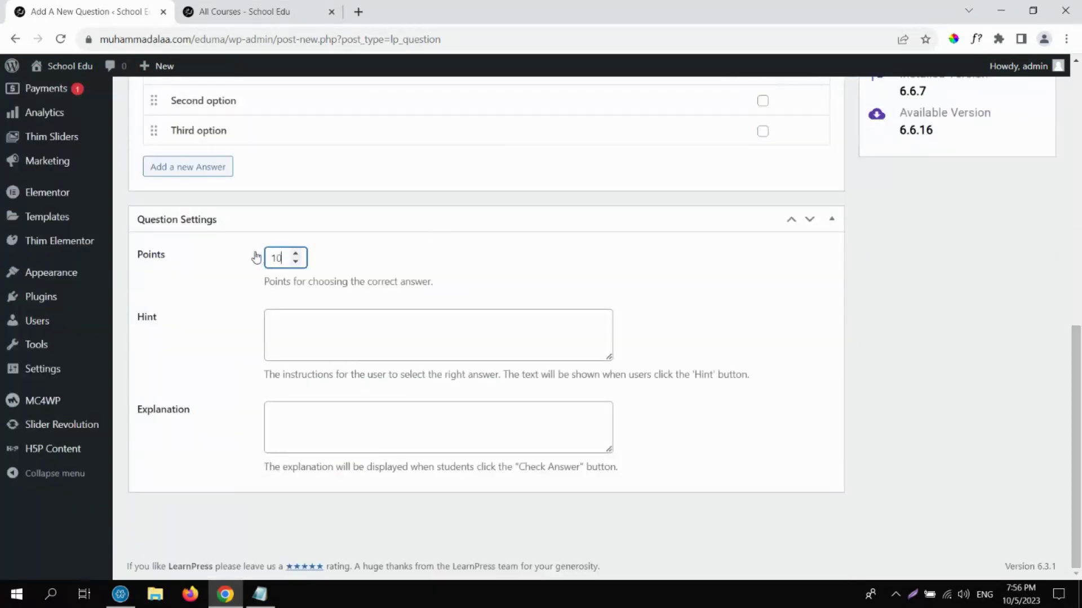
{"action": "type", "text": "0"}
{"action": "scroll", "coordinate": [1071, 366], "scroll_direction": "up", "scroll_amount": 9}
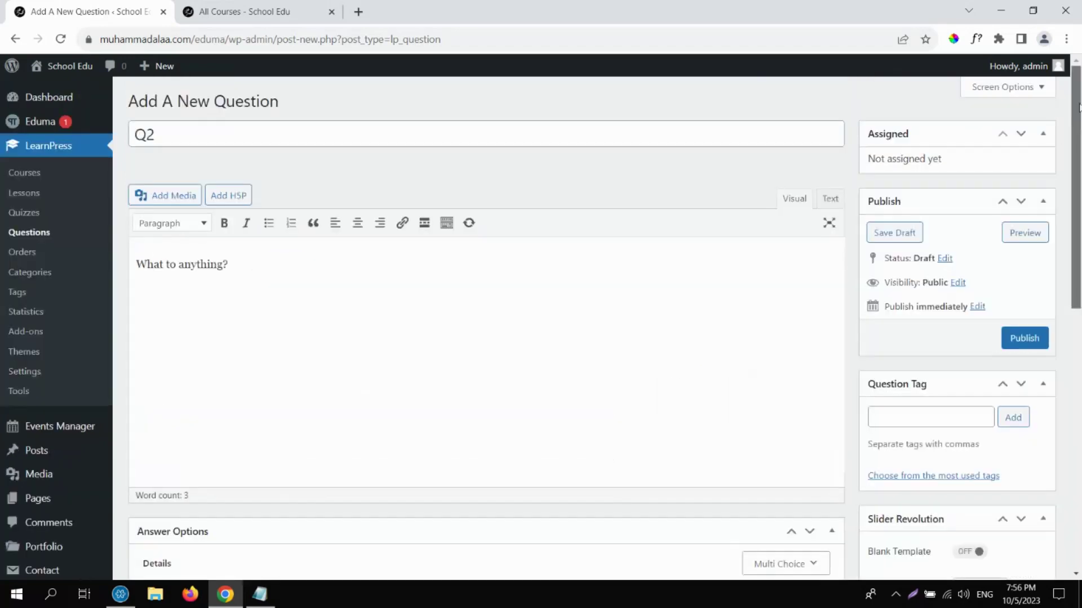
{"action": "left_click", "coordinate": [1042, 343]}
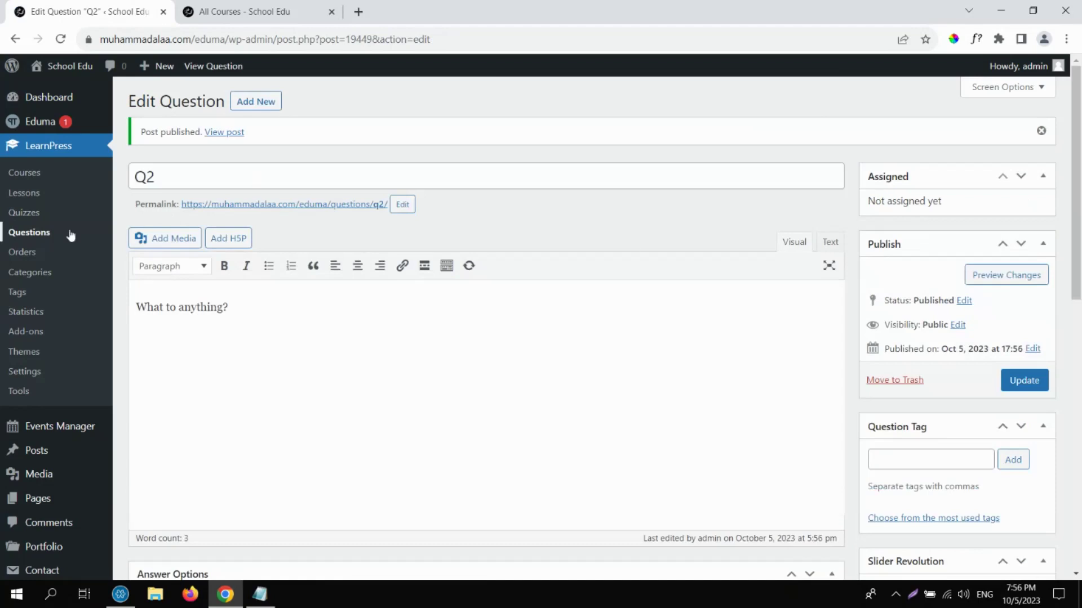
{"action": "left_click", "coordinate": [30, 218]}
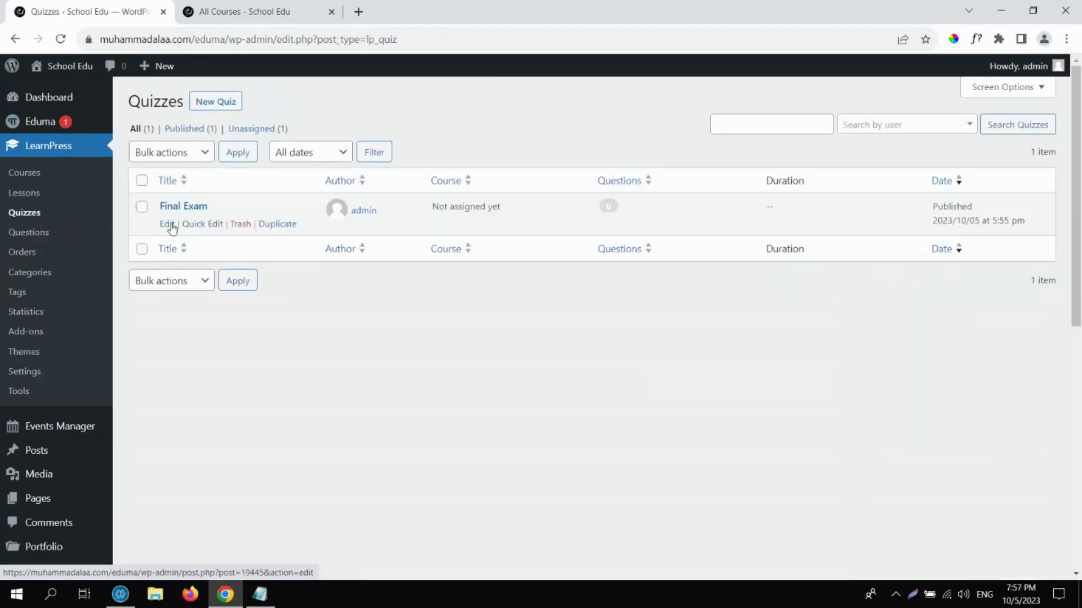
In the Final Exam quiz, pick Q1 and Q2 from the question picker, add them, and update.
{"action": "left_click", "coordinate": [167, 224]}
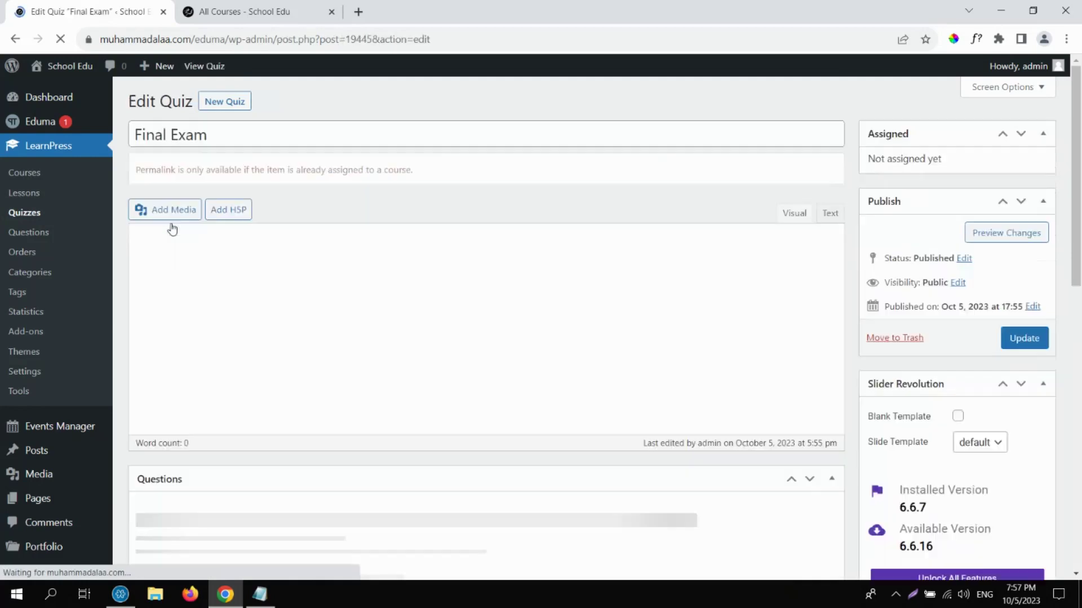
{"action": "left_click_drag", "start_coordinate": [1080, 163], "coordinate": [1080, 326]}
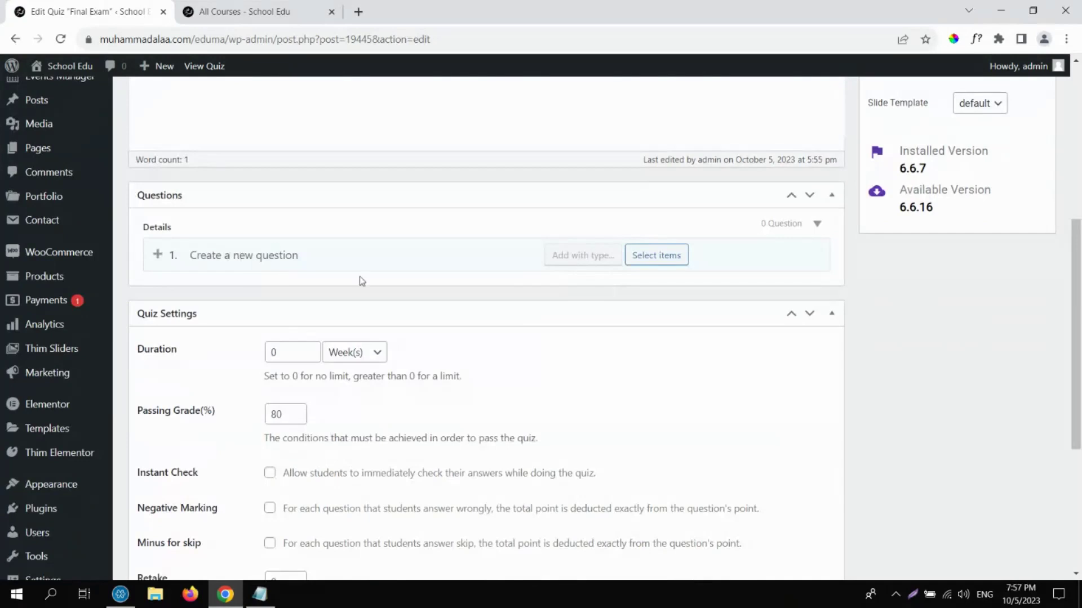
{"action": "left_click", "coordinate": [653, 254]}
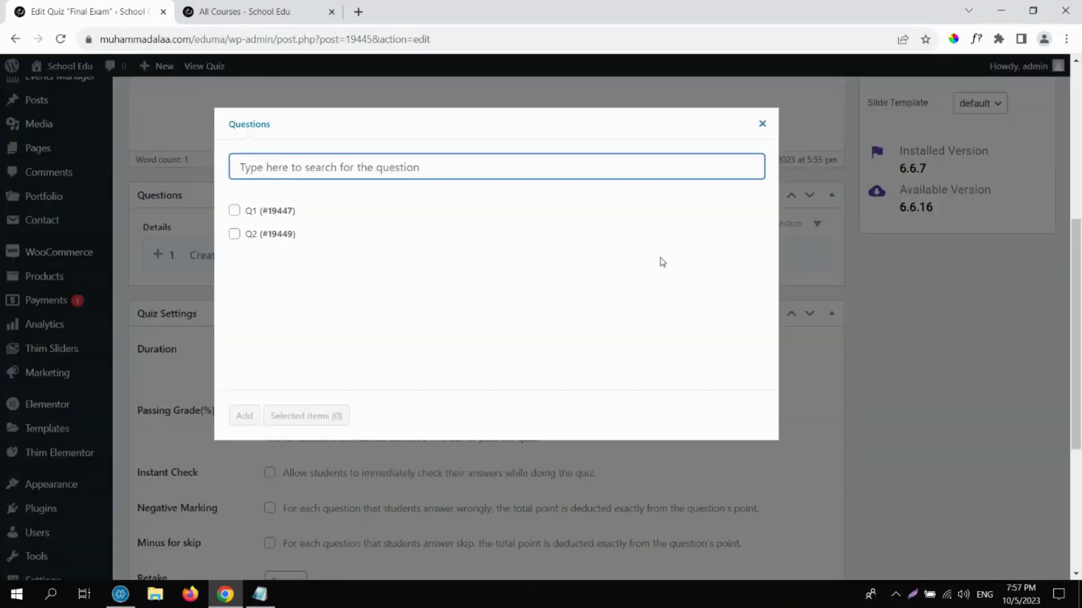
{"action": "left_click", "coordinate": [234, 210]}
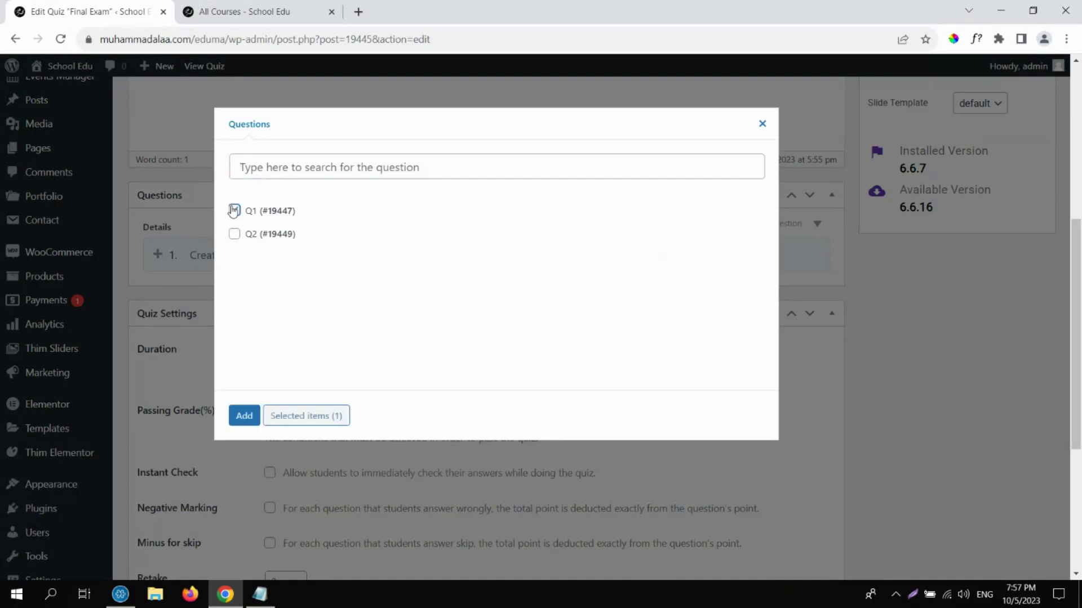
{"action": "left_click", "coordinate": [233, 239]}
{"action": "left_click", "coordinate": [253, 417]}
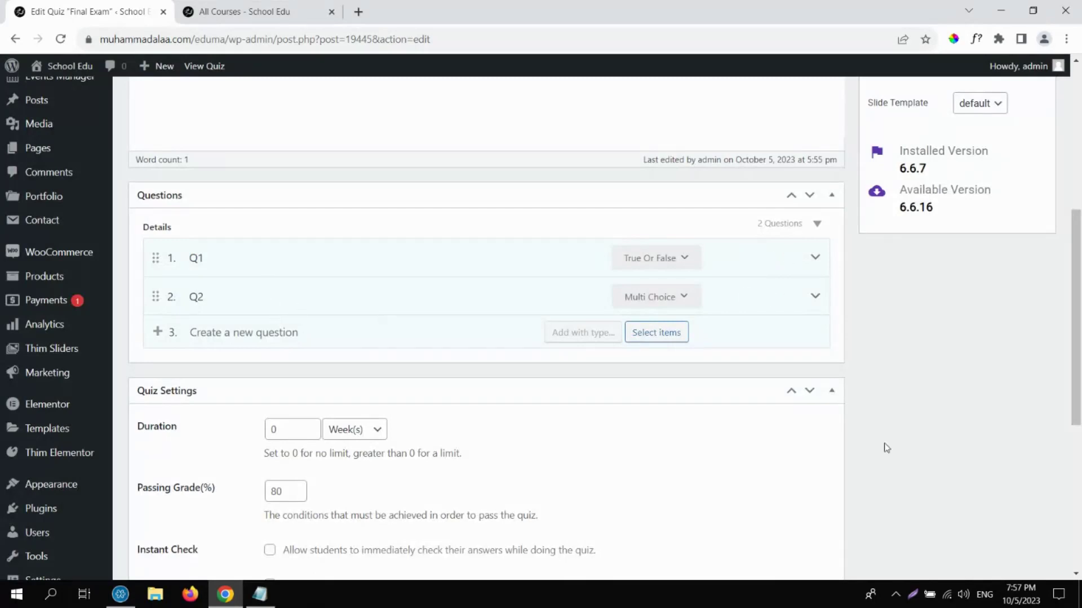
{"action": "left_click_drag", "start_coordinate": [1076, 348], "coordinate": [1079, 204]}
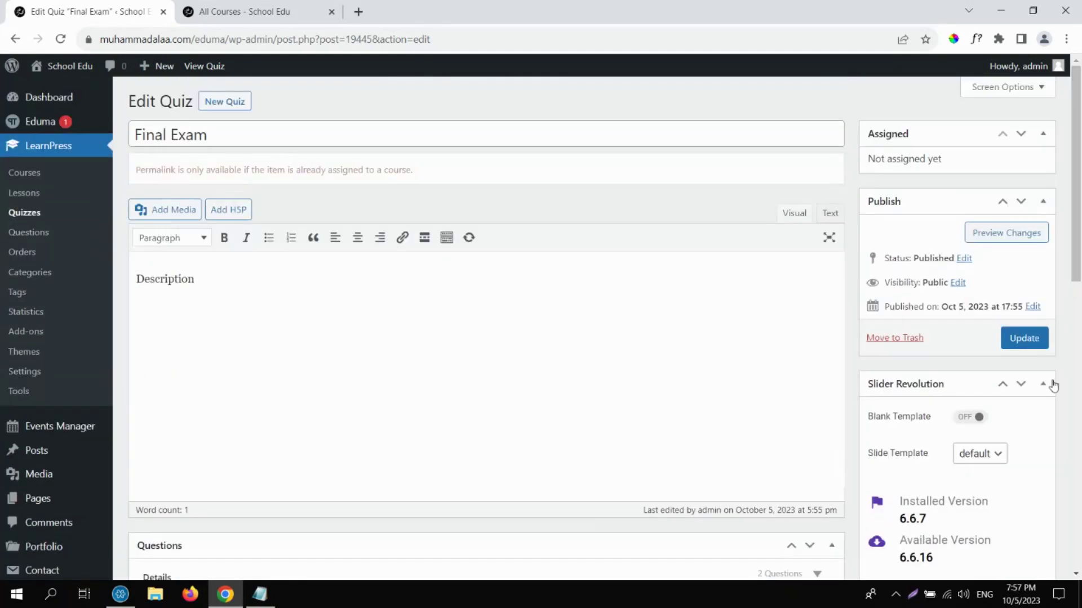
{"action": "left_click", "coordinate": [1024, 345]}
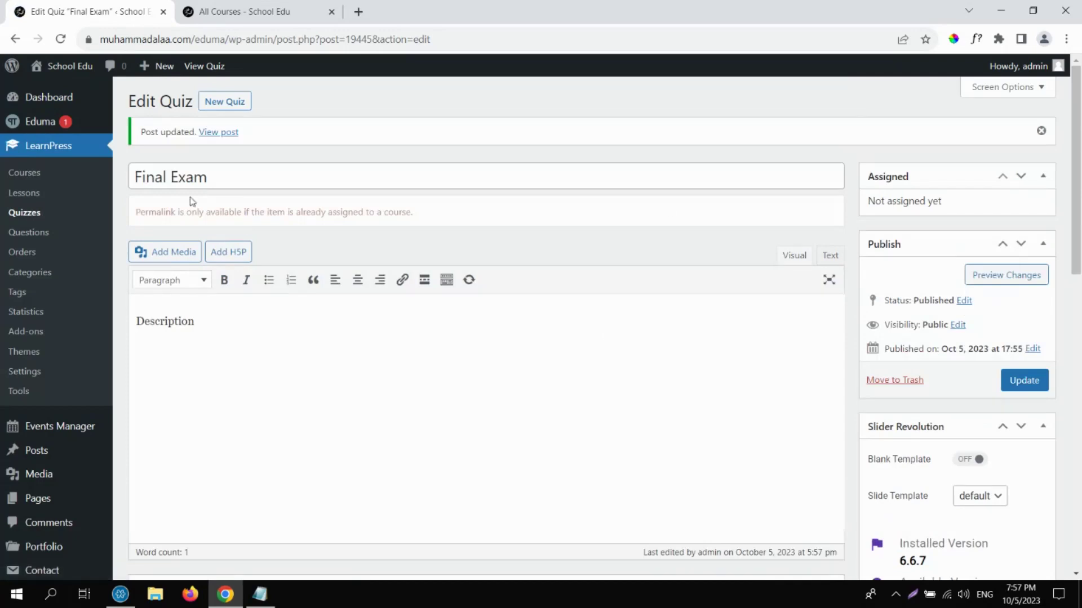
Open Course 1 from the courses list and expand its Final Exam curriculum section.
{"action": "left_click", "coordinate": [25, 175]}
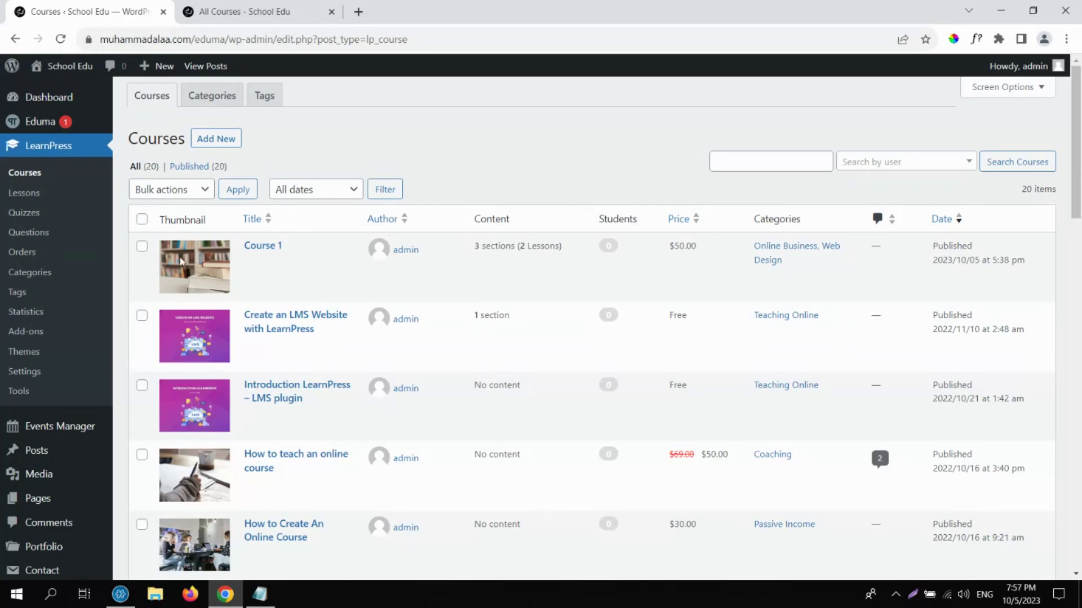
{"action": "left_click", "coordinate": [257, 266]}
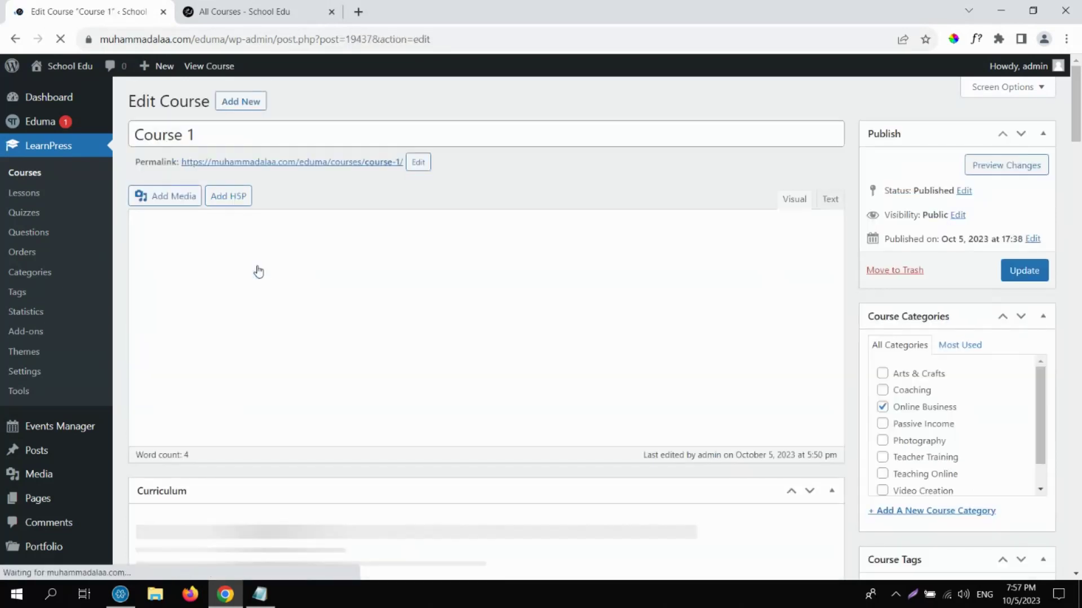
{"action": "left_click_drag", "start_coordinate": [1080, 103], "coordinate": [1080, 202]}
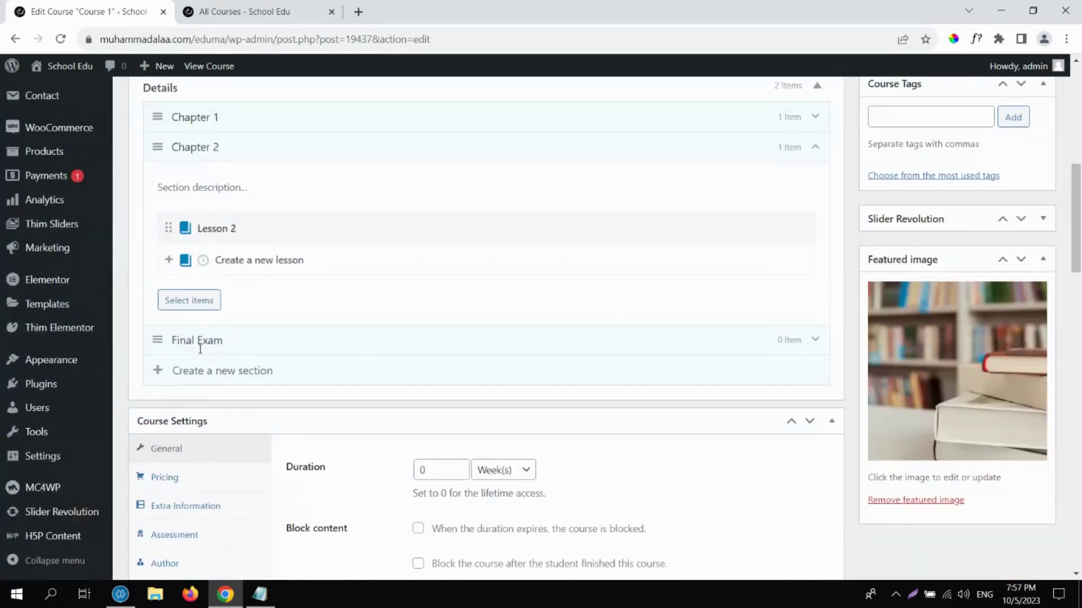
{"action": "left_click", "coordinate": [815, 340]}
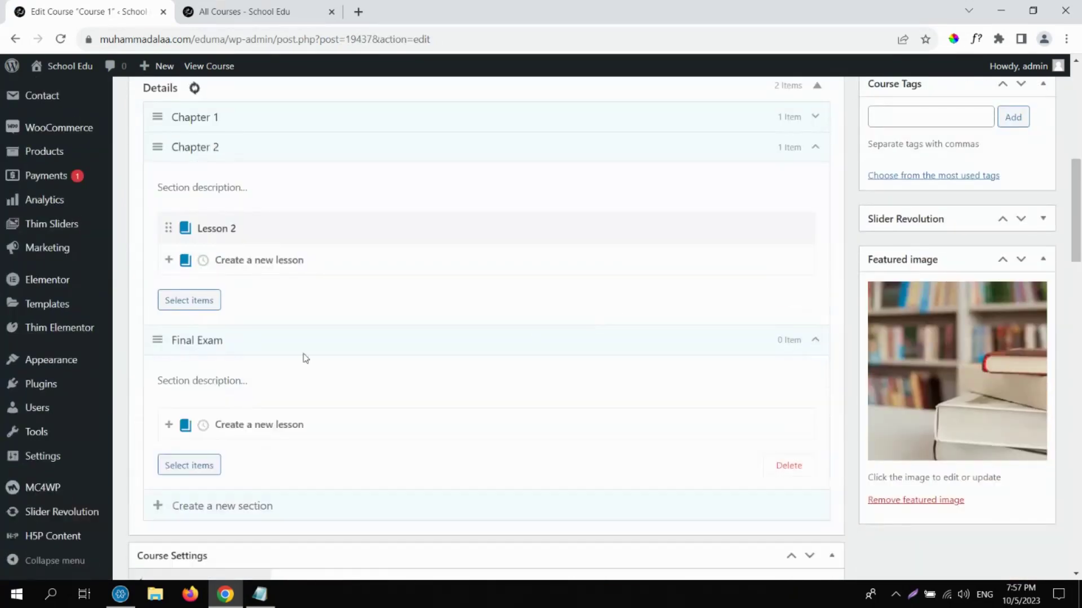
Add the Final Exam quiz from the Quiz tab to that section and update the course.
{"action": "left_click", "coordinate": [202, 430]}
{"action": "left_click", "coordinate": [207, 466]}
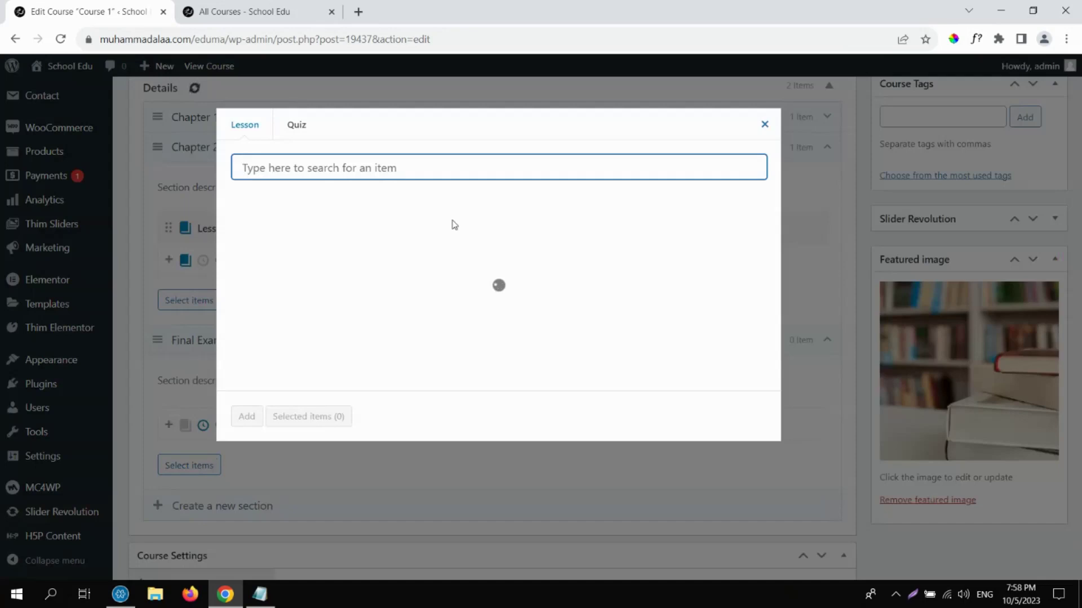
{"action": "left_click", "coordinate": [297, 125]}
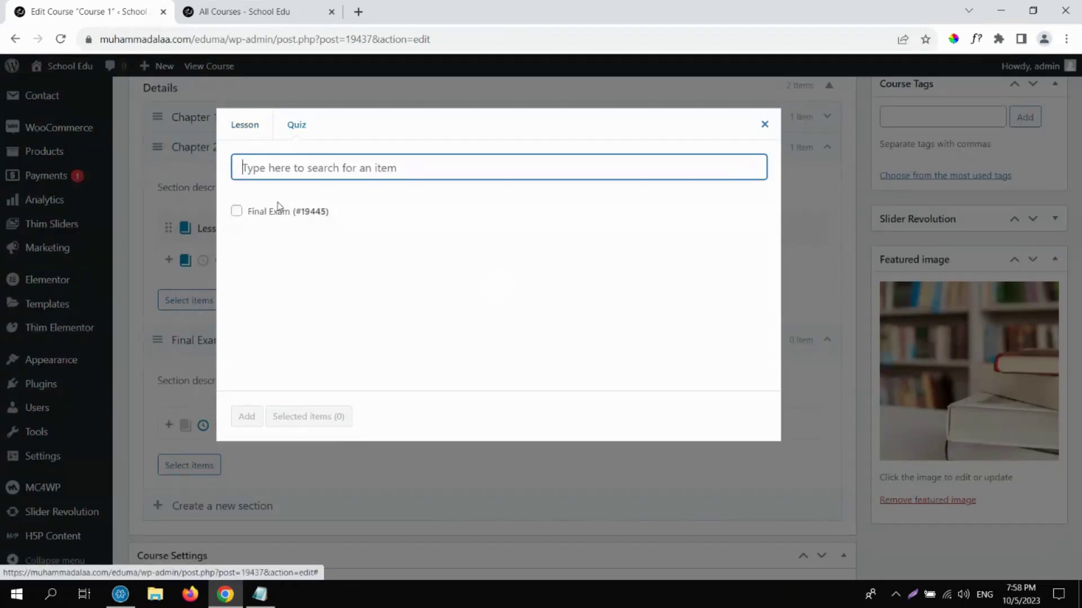
{"action": "left_click", "coordinate": [237, 211]}
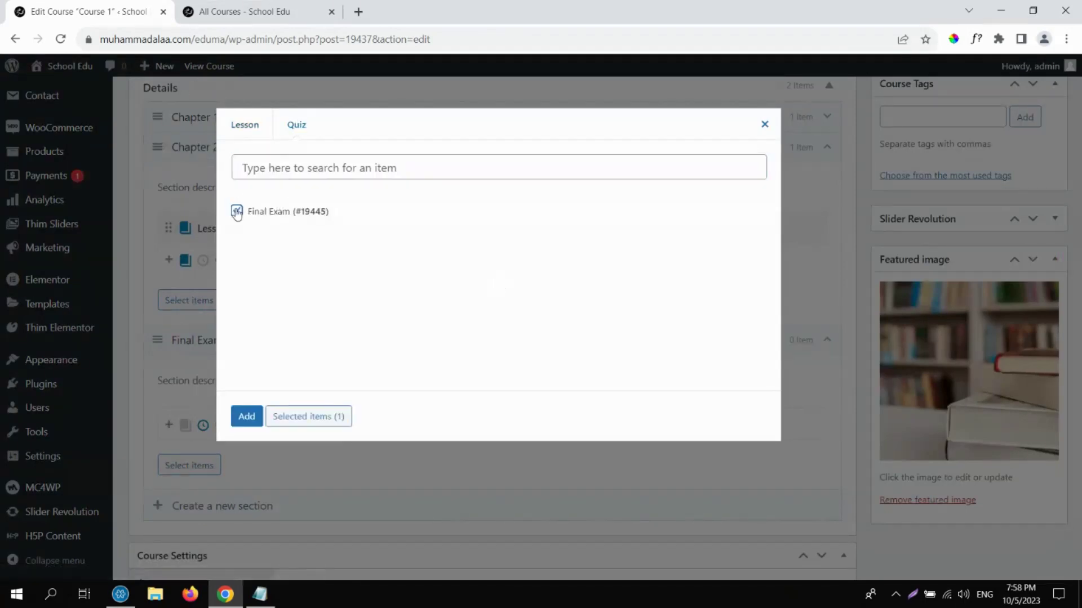
{"action": "left_click", "coordinate": [252, 422]}
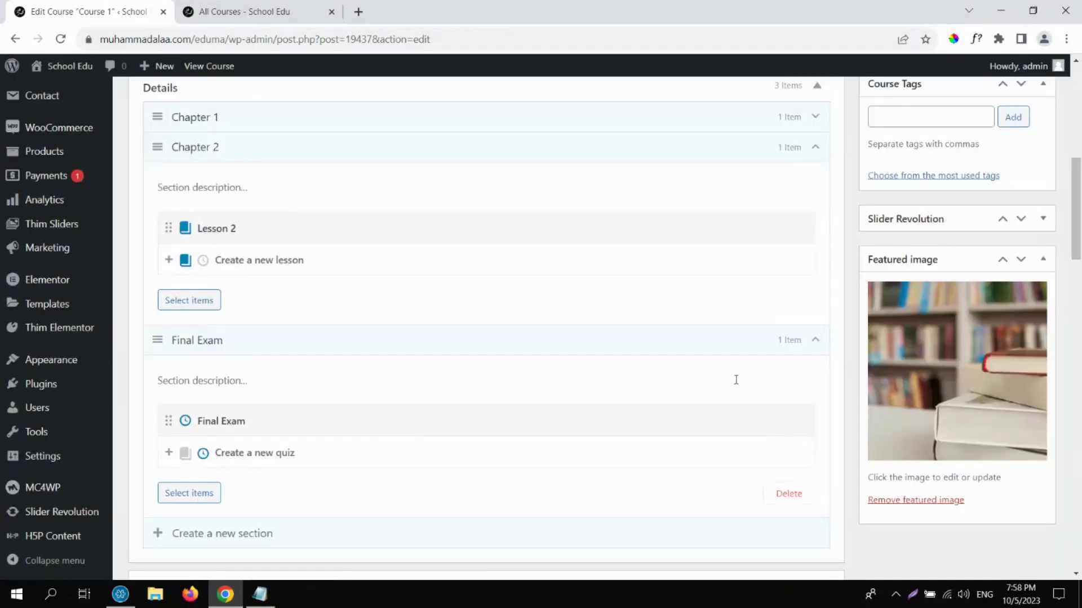
{"action": "left_click_drag", "start_coordinate": [1075, 223], "coordinate": [1074, 131]}
{"action": "left_click", "coordinate": [1030, 273]}
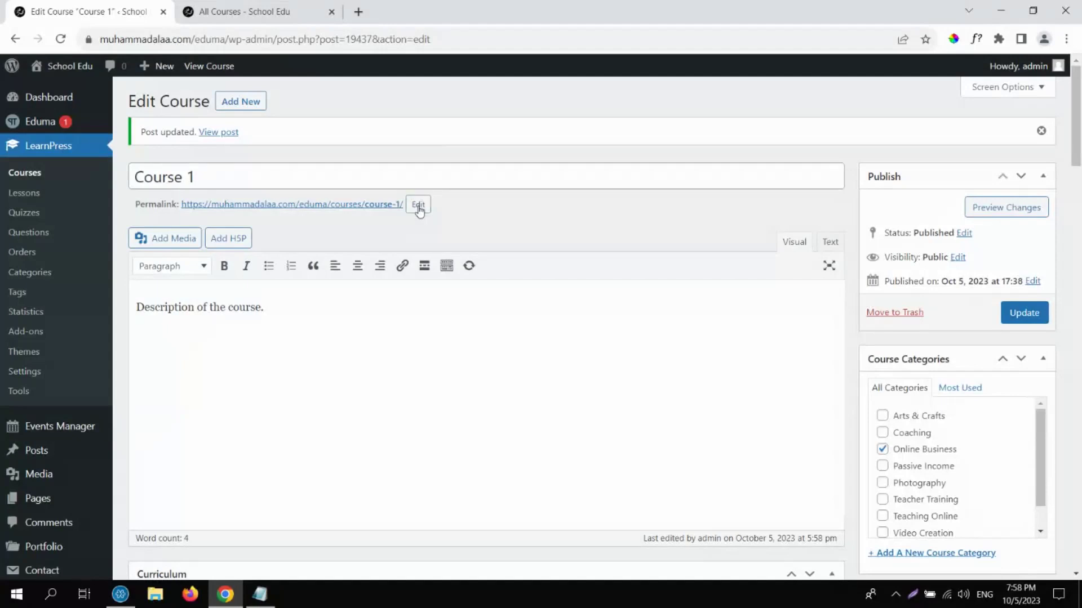
{"action": "left_click", "coordinate": [418, 206]}
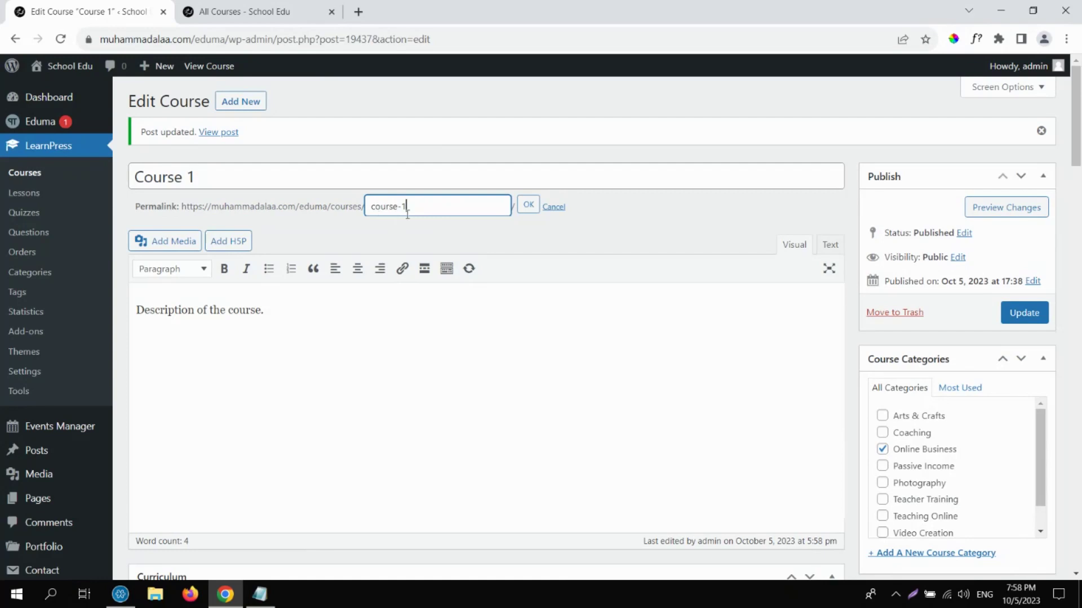
{"action": "left_click", "coordinate": [528, 205]}
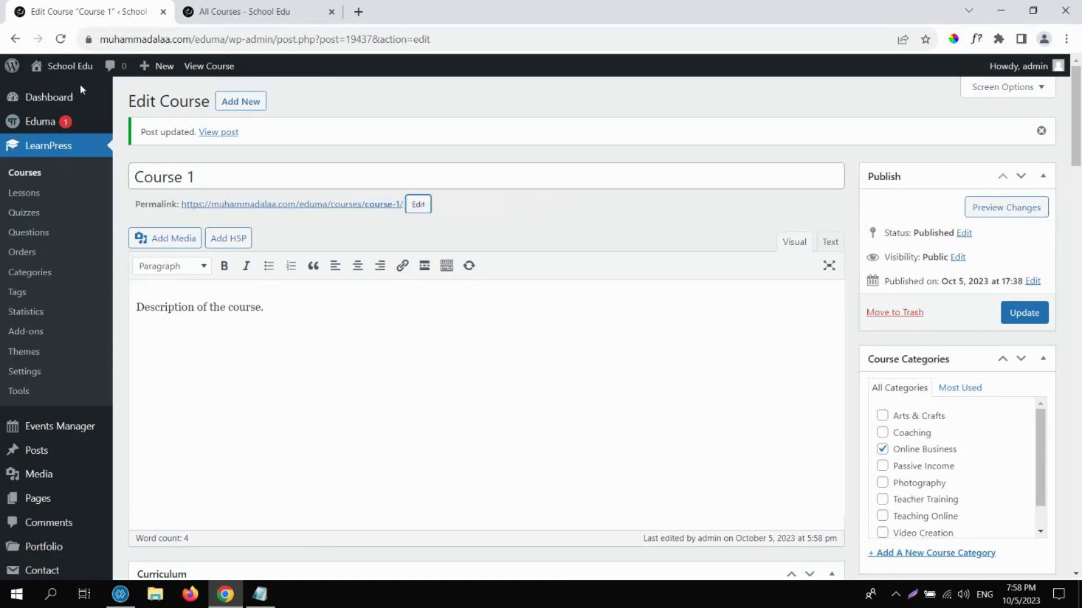
{"action": "mouse_move", "coordinate": [68, 73]}
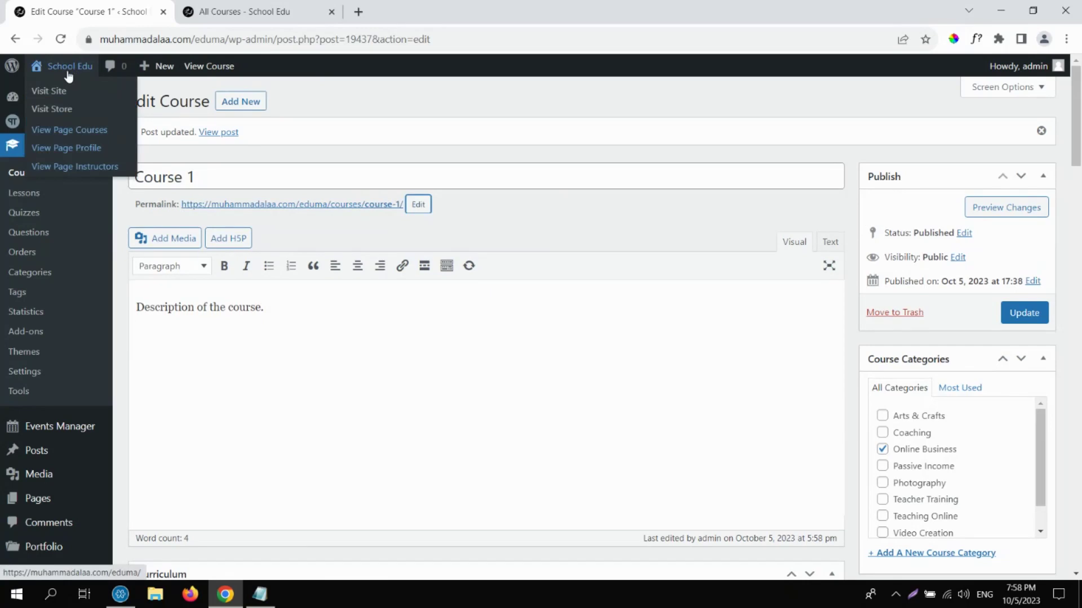
Visit the School Edu home page, open Course 1, try BUY NOW, then return to Course 1.
{"action": "left_click", "coordinate": [68, 74]}
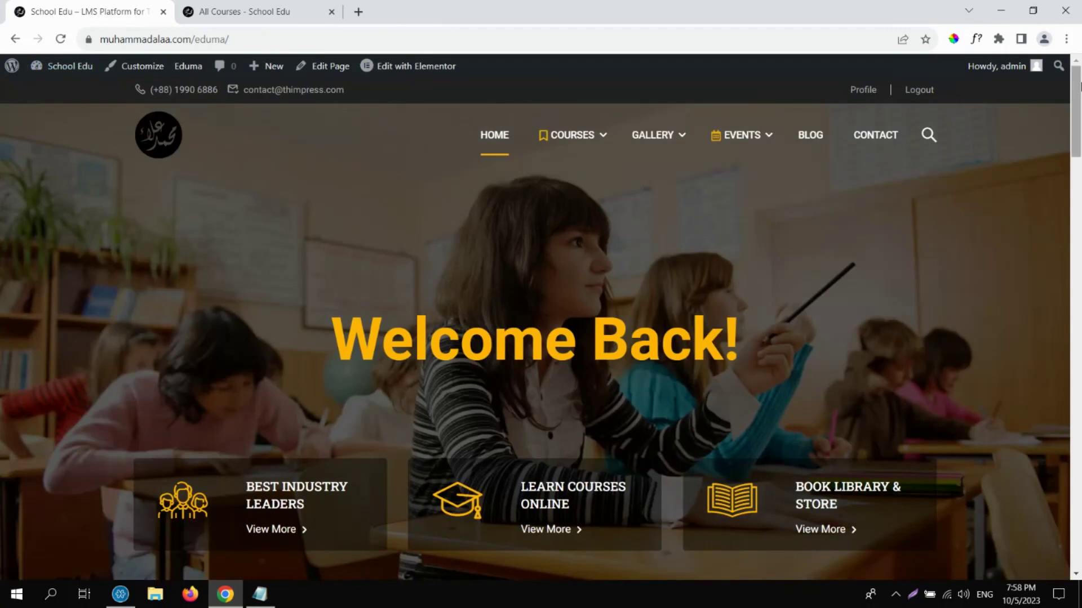
{"action": "left_click_drag", "start_coordinate": [1081, 85], "coordinate": [1079, 190]}
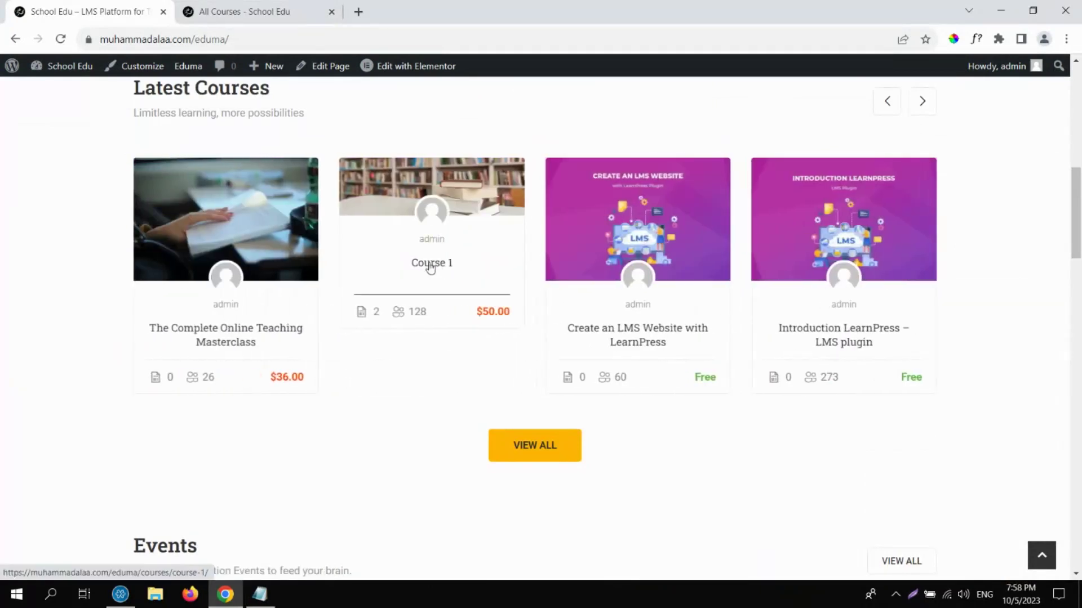
{"action": "left_click", "coordinate": [430, 264]}
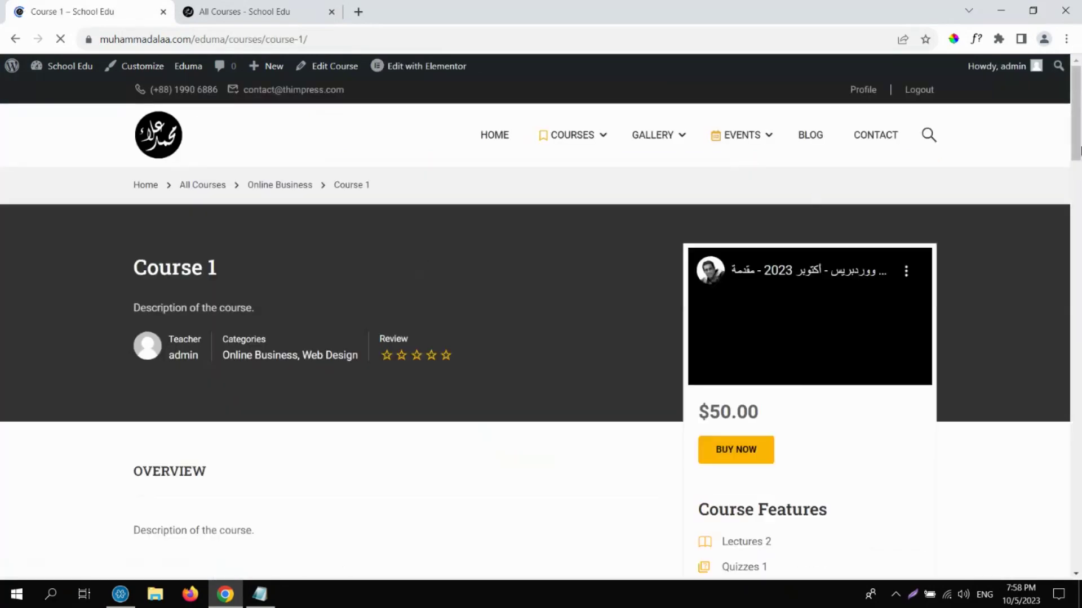
{"action": "left_click_drag", "start_coordinate": [1078, 123], "coordinate": [1078, 222]}
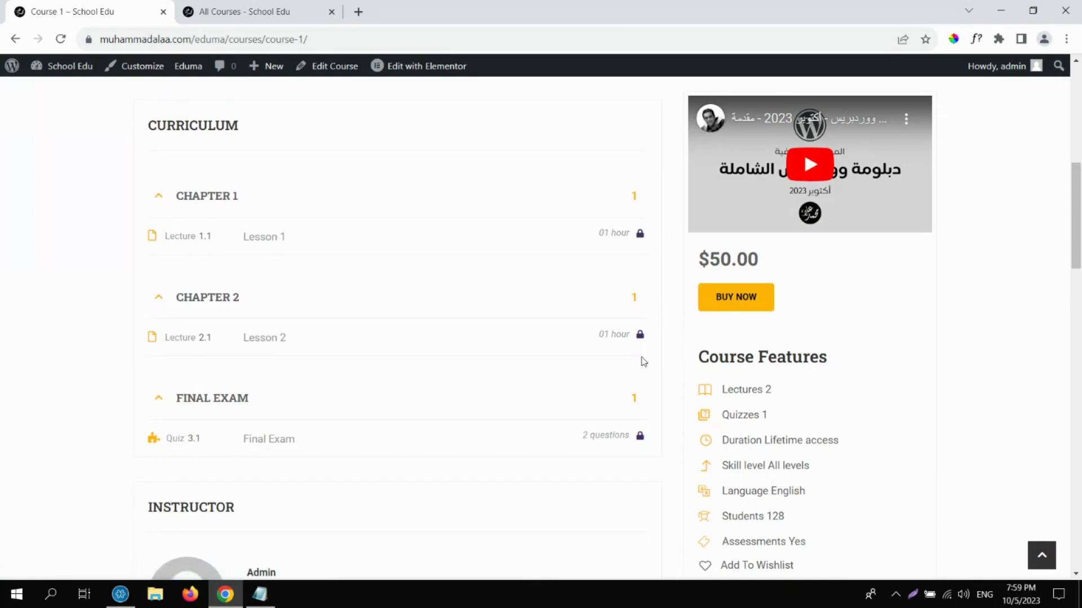
{"action": "left_click", "coordinate": [722, 304]}
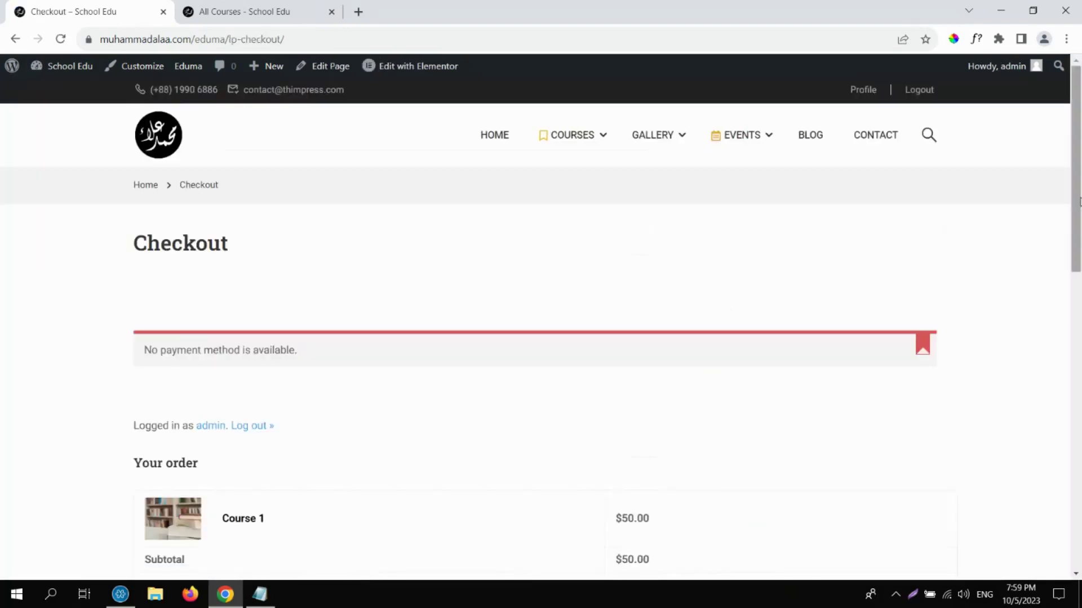
{"action": "left_click_drag", "start_coordinate": [1077, 214], "coordinate": [1028, 116]}
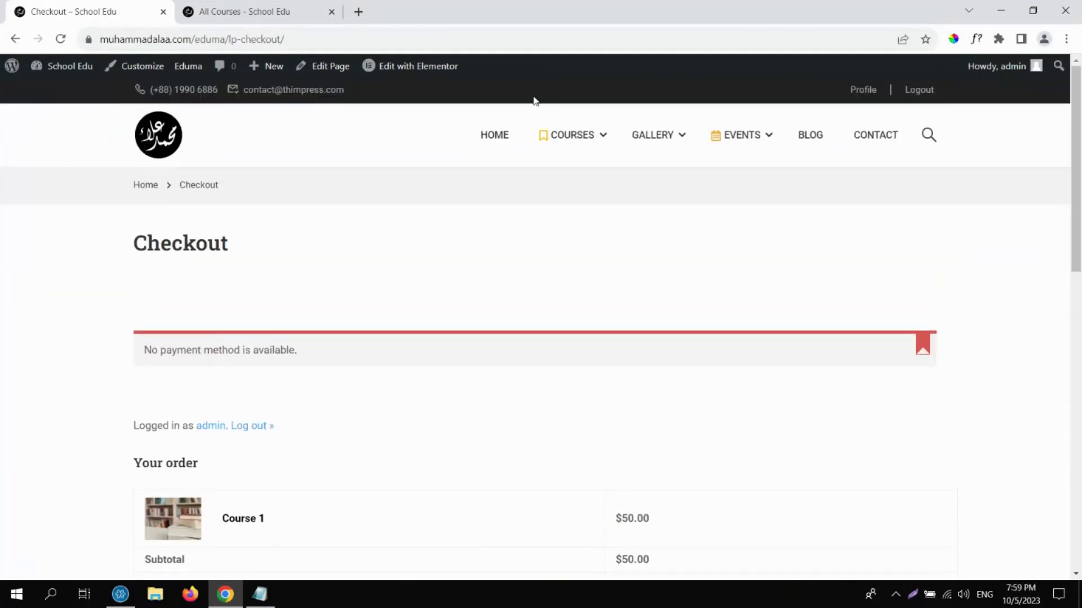
{"action": "left_click", "coordinate": [18, 43]}
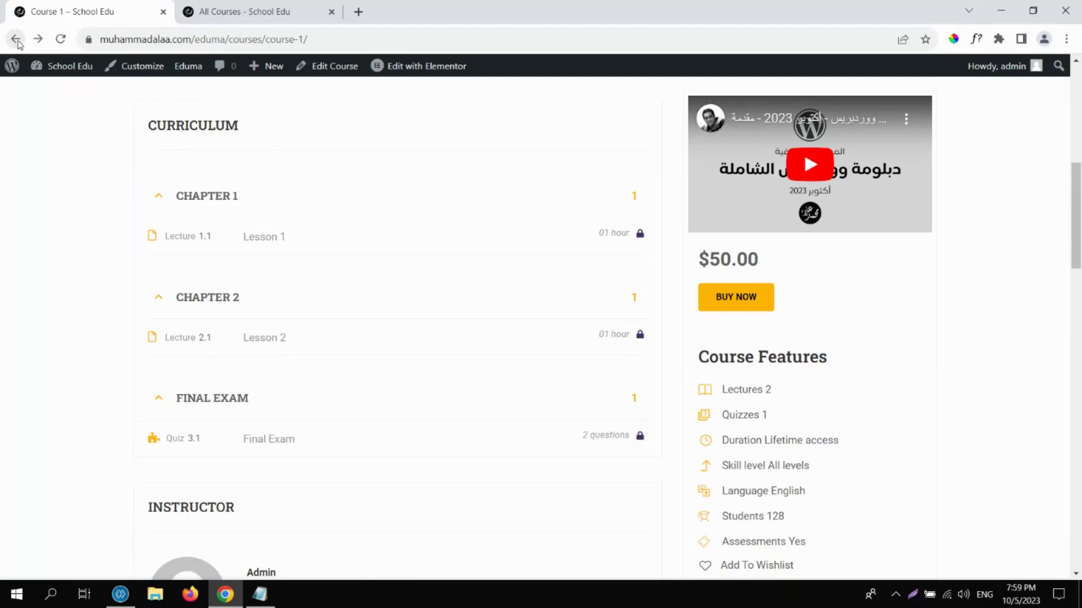
Open Course 1's pricing settings and remove the scheduled sale dates.
{"action": "left_click", "coordinate": [349, 69]}
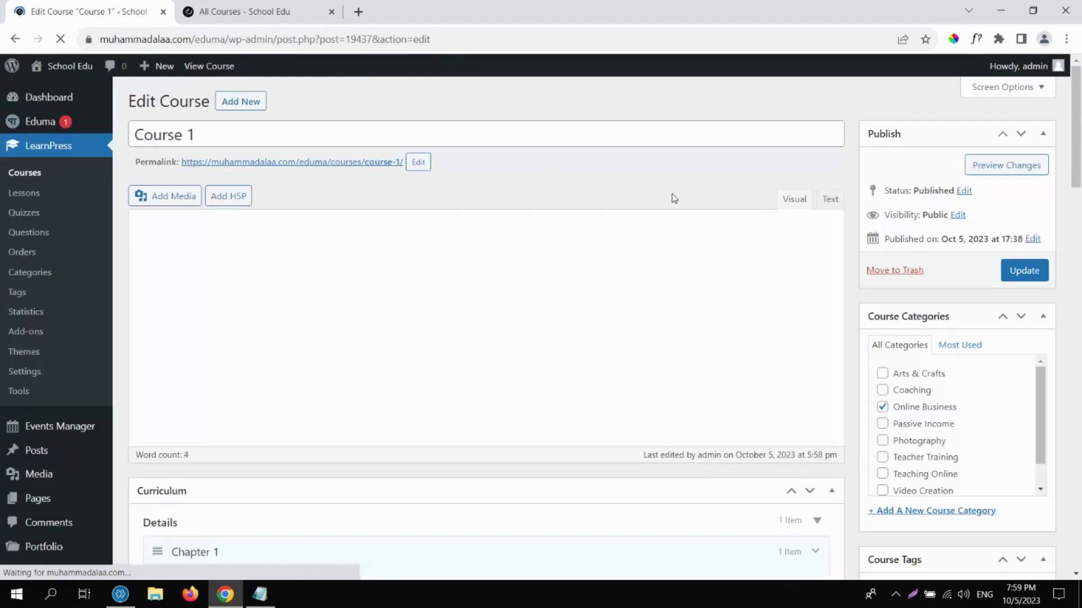
{"action": "left_click_drag", "start_coordinate": [1080, 137], "coordinate": [958, 307]}
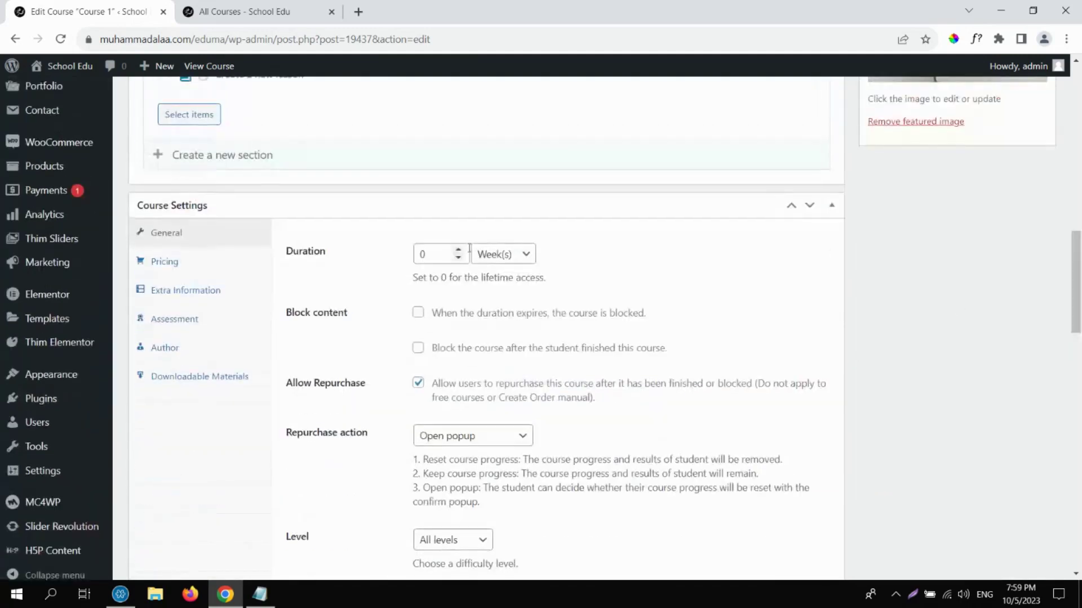
{"action": "left_click", "coordinate": [219, 267]}
{"action": "left_click_drag", "start_coordinate": [446, 255], "coordinate": [398, 262]}
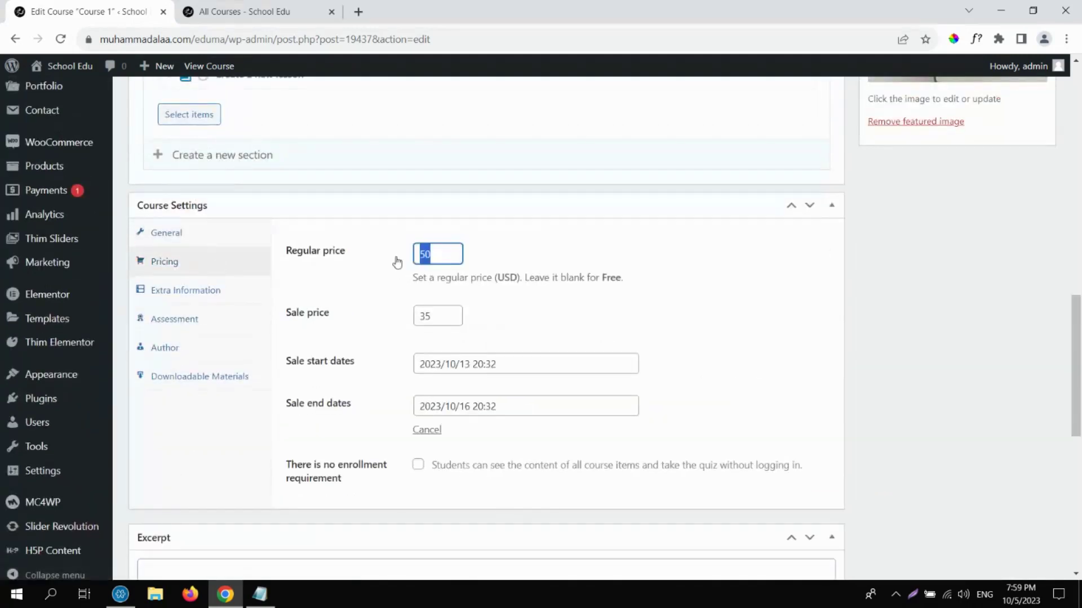
{"action": "left_click", "coordinate": [438, 274]}
{"action": "double_click", "coordinate": [435, 313]}
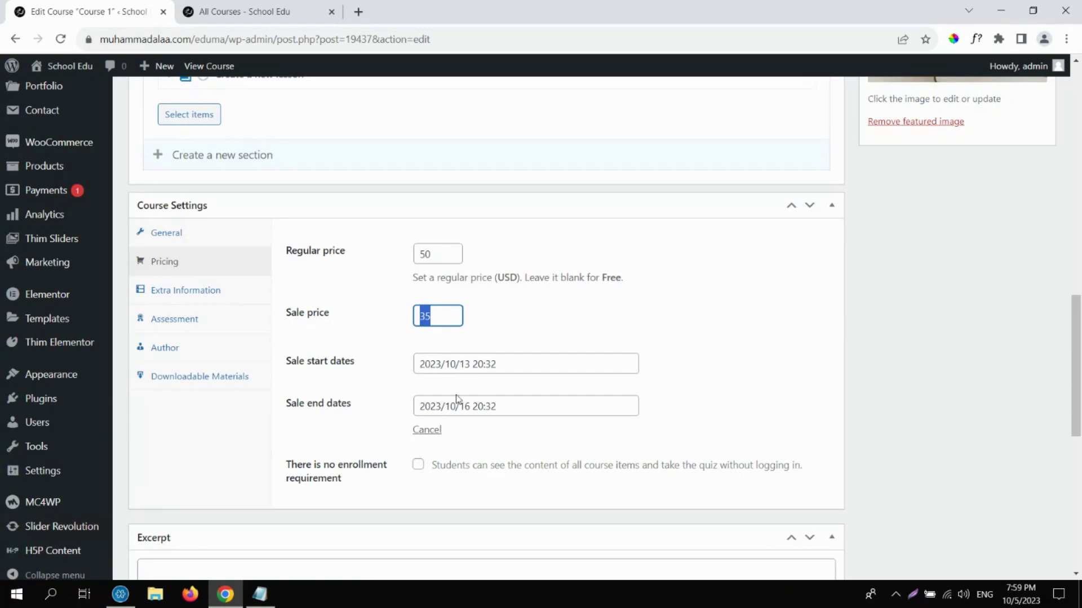
{"action": "left_click", "coordinate": [437, 437]}
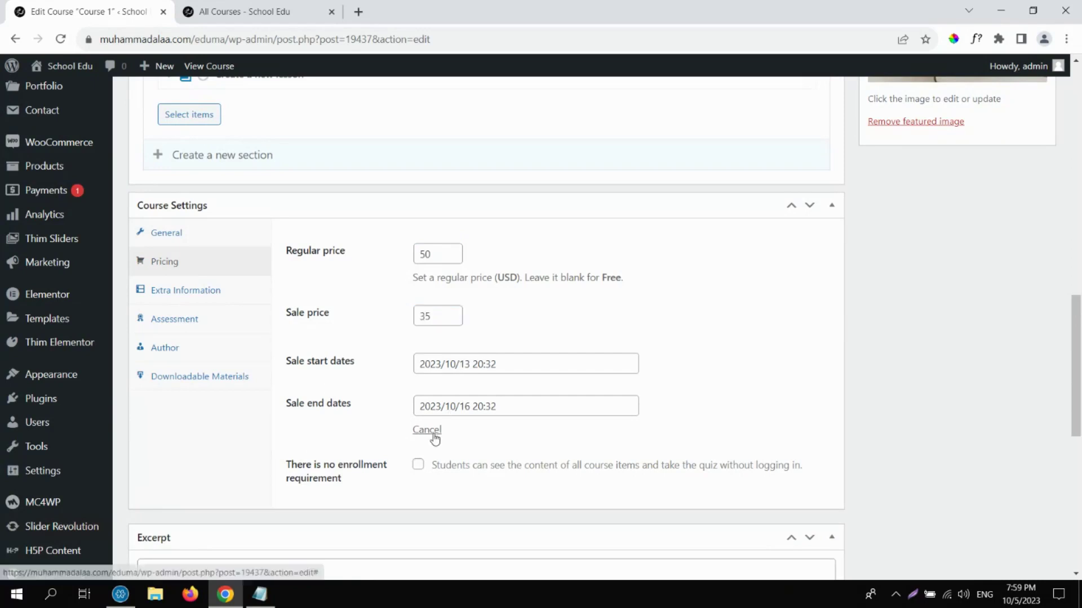
Delete the 35 sale price and the 50 regular price, then update the course.
{"action": "double_click", "coordinate": [436, 315]}
{"action": "key", "text": "BackSpace"}
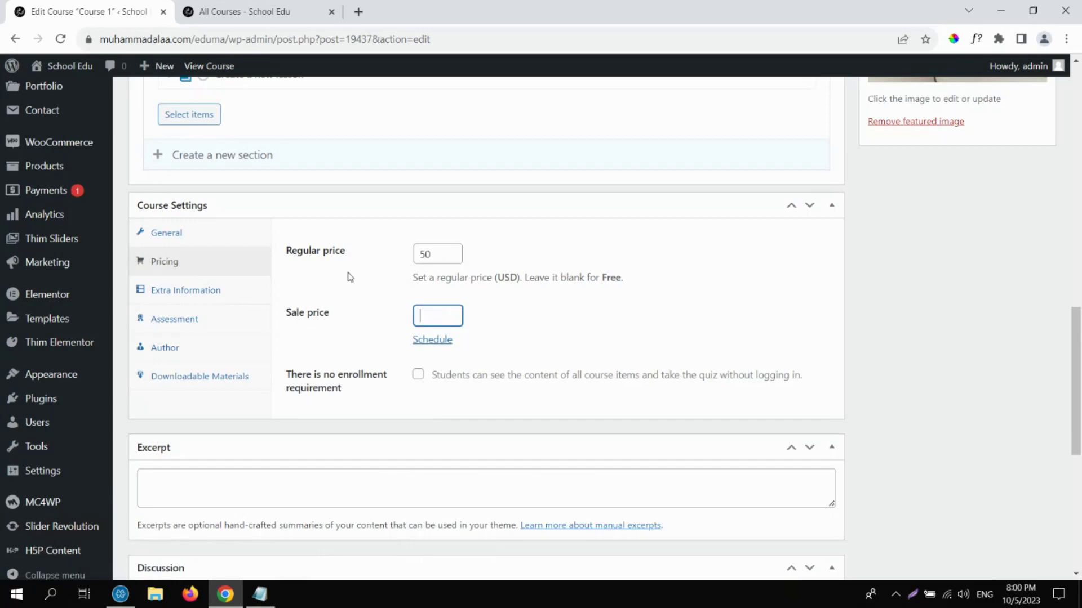
{"action": "double_click", "coordinate": [429, 253]}
{"action": "key", "text": "BackSpace"}
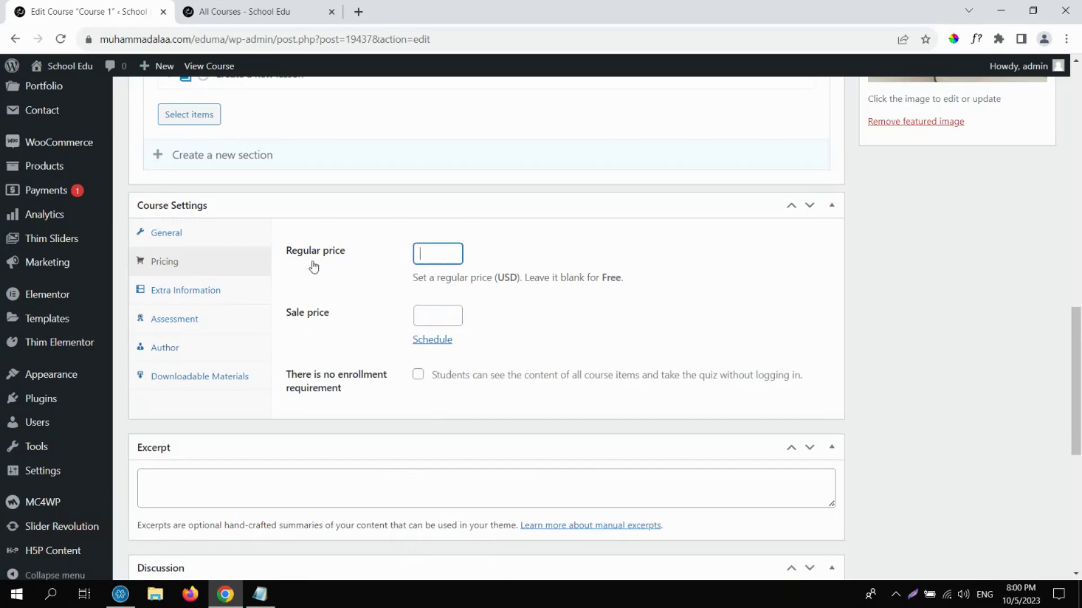
{"action": "scroll", "coordinate": [1079, 89], "scroll_direction": "up", "scroll_amount": 15}
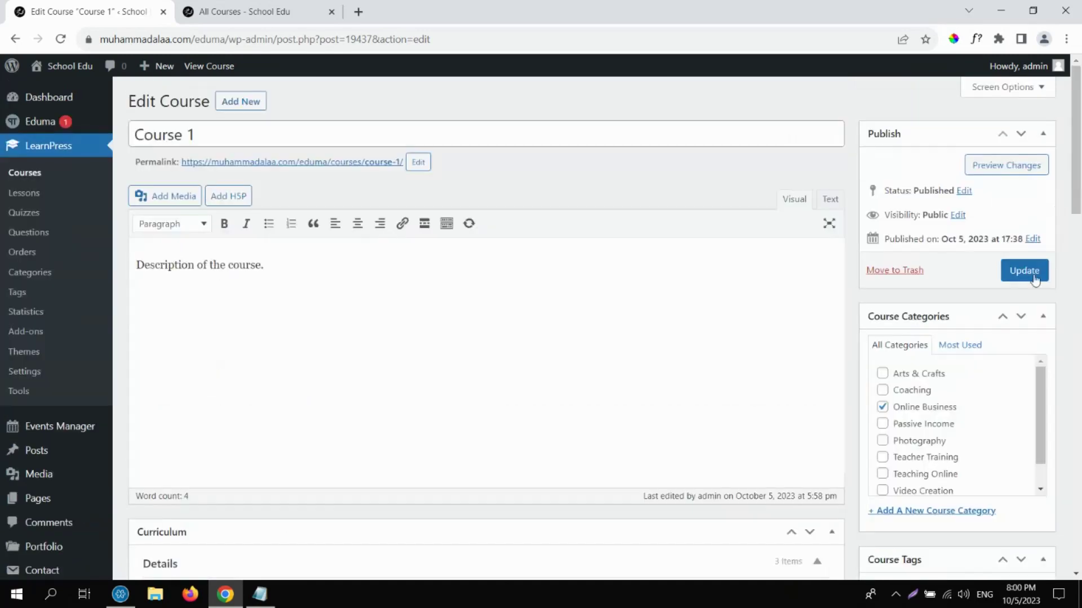
{"action": "left_click", "coordinate": [1024, 271]}
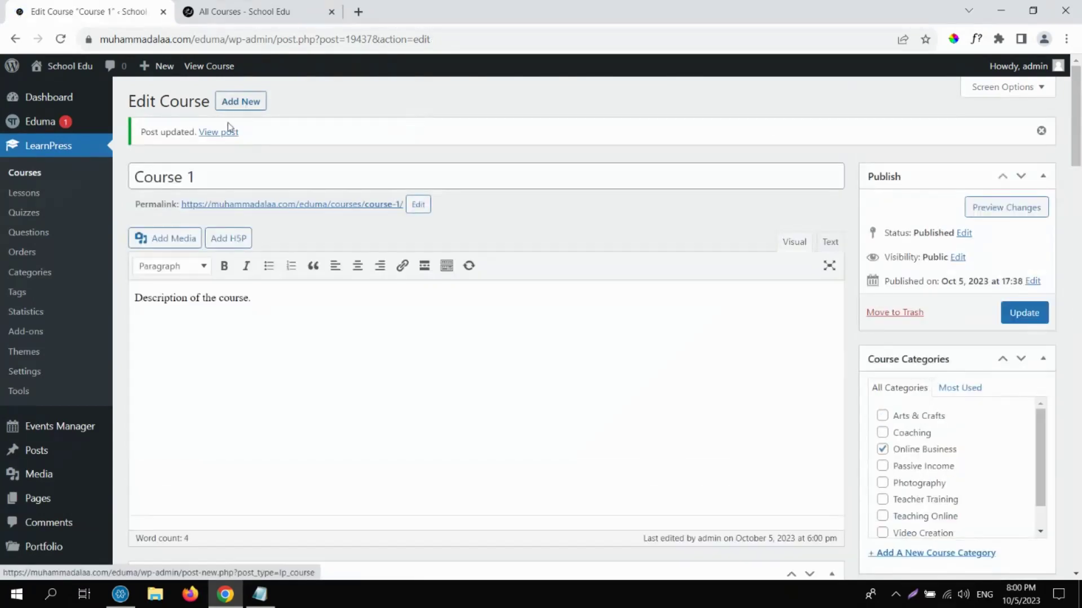
View the updated Course 1 page, start the course, and close the All Courses tab.
{"action": "left_click", "coordinate": [227, 133]}
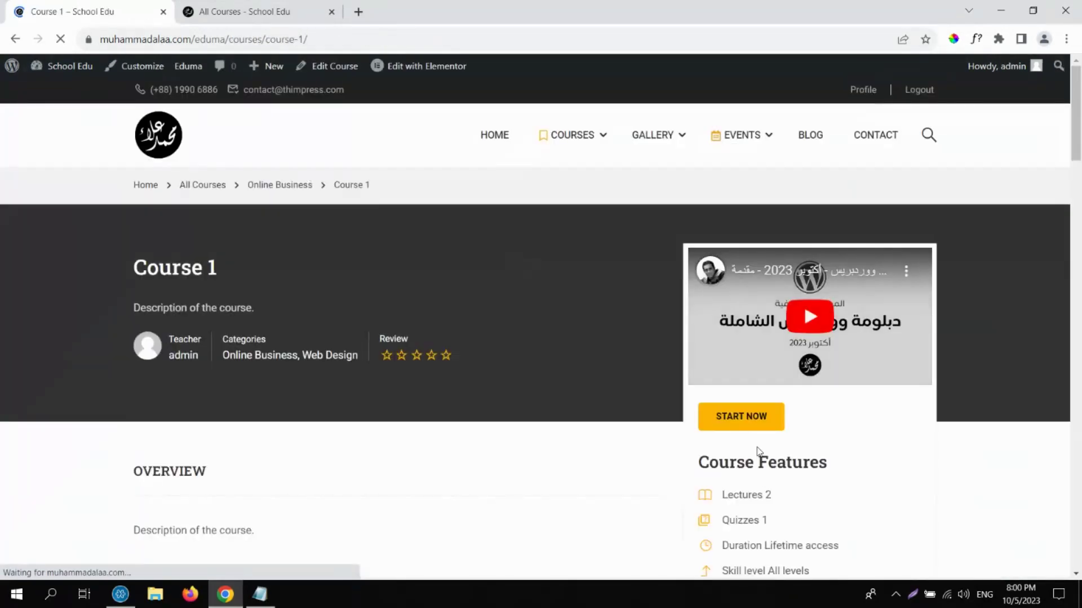
{"action": "left_click", "coordinate": [748, 417]}
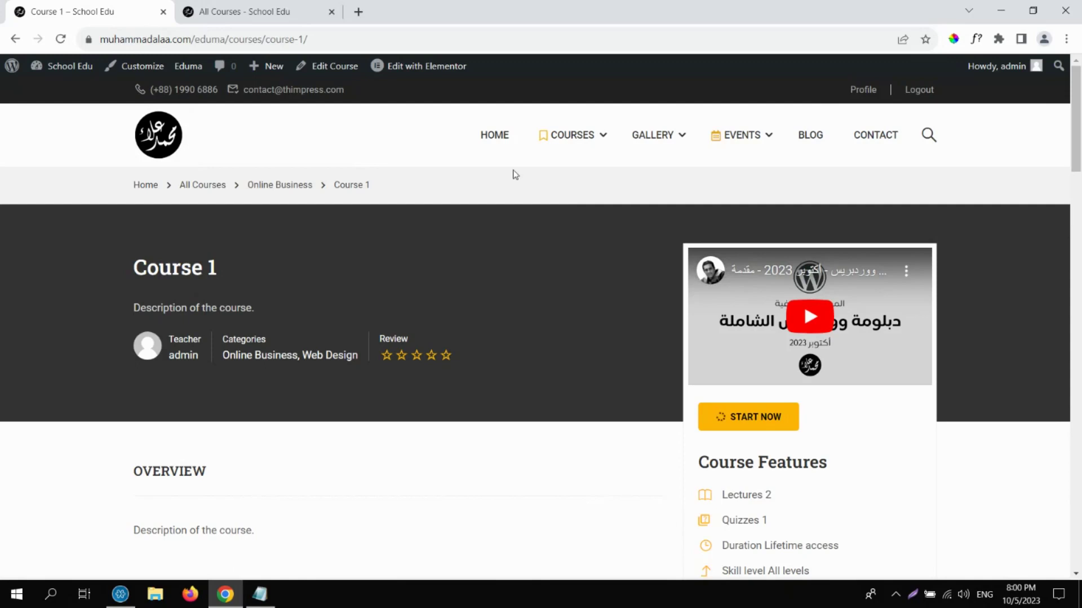
{"action": "left_click", "coordinate": [332, 12]}
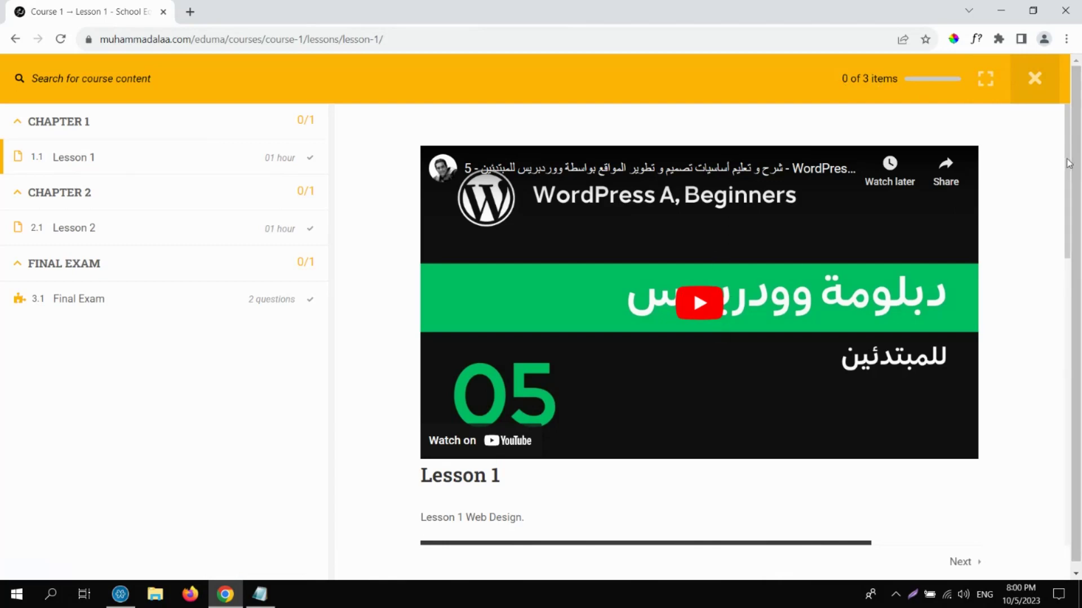
Scroll through Lesson 1's videos and inspect the PDF entry in the downloads table.
{"action": "scroll", "coordinate": [1061, 251], "scroll_direction": "down", "scroll_amount": 4}
{"action": "scroll", "coordinate": [1061, 251], "scroll_direction": "down", "scroll_amount": 1}
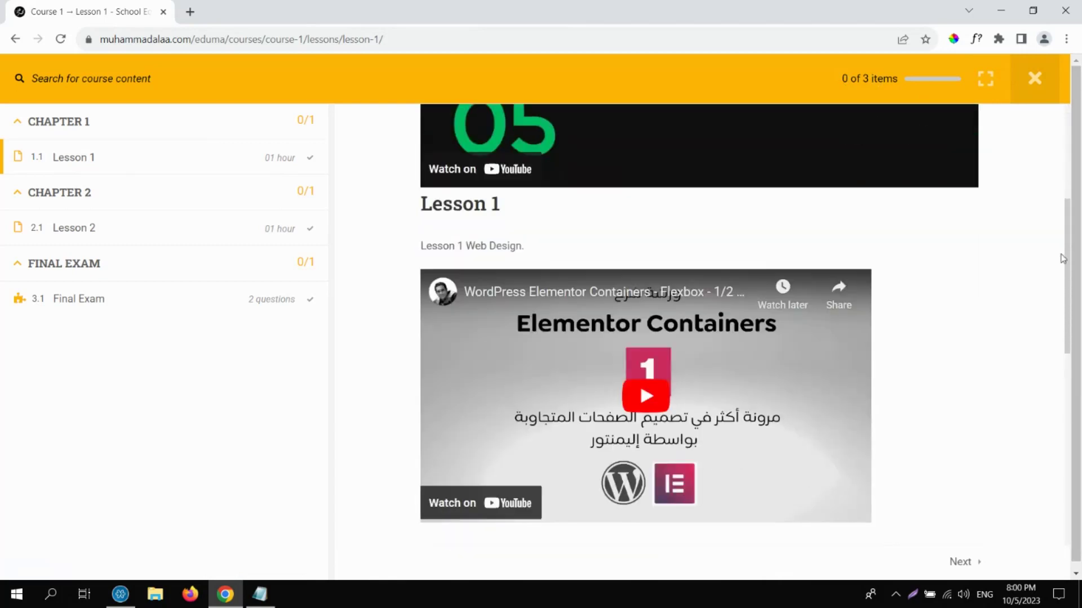
{"action": "scroll", "coordinate": [1062, 259], "scroll_direction": "up", "scroll_amount": 5}
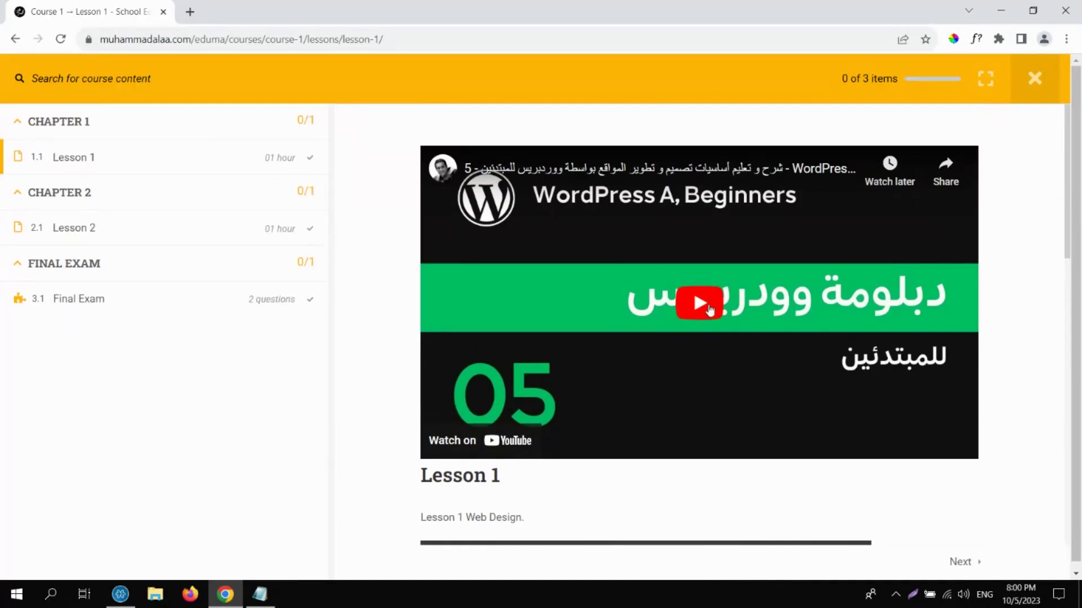
{"action": "scroll", "coordinate": [1080, 317], "scroll_direction": "down", "scroll_amount": 6}
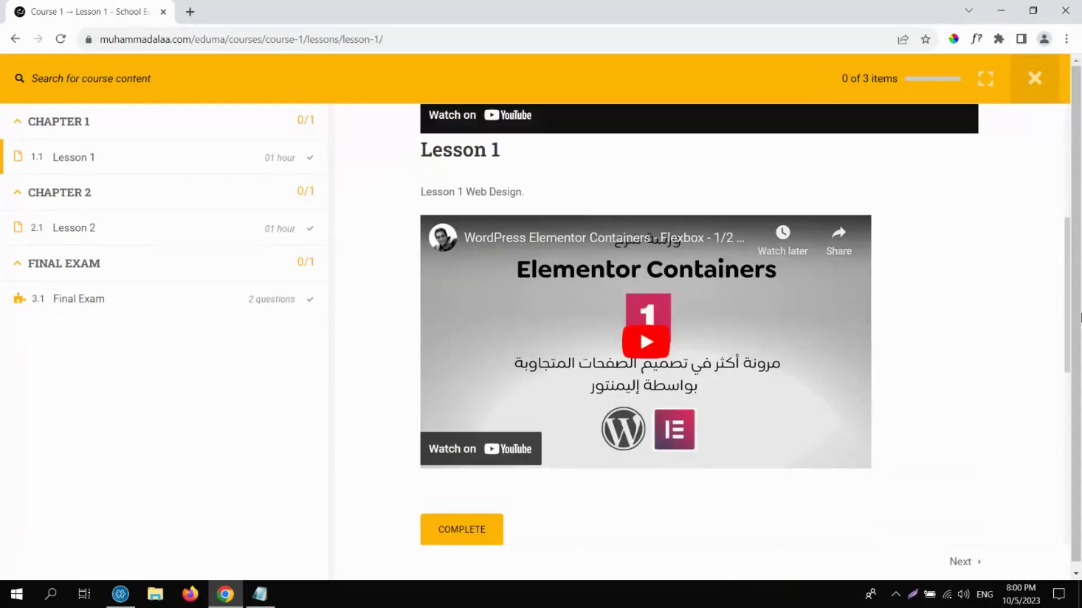
{"action": "scroll", "coordinate": [1080, 317], "scroll_direction": "up", "scroll_amount": 6}
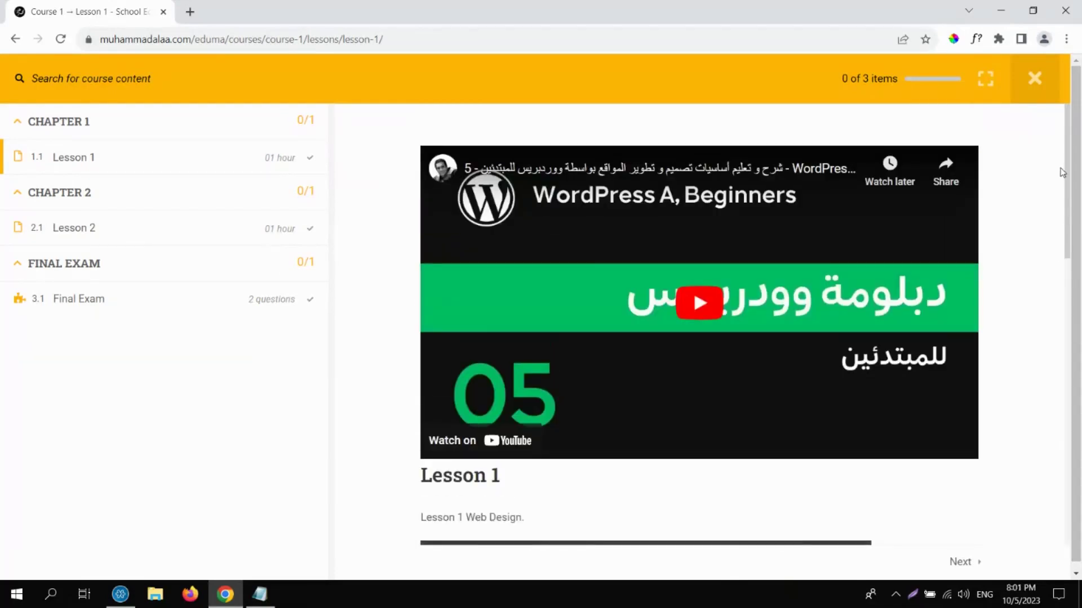
{"action": "scroll", "coordinate": [1062, 173], "scroll_direction": "down", "scroll_amount": 6}
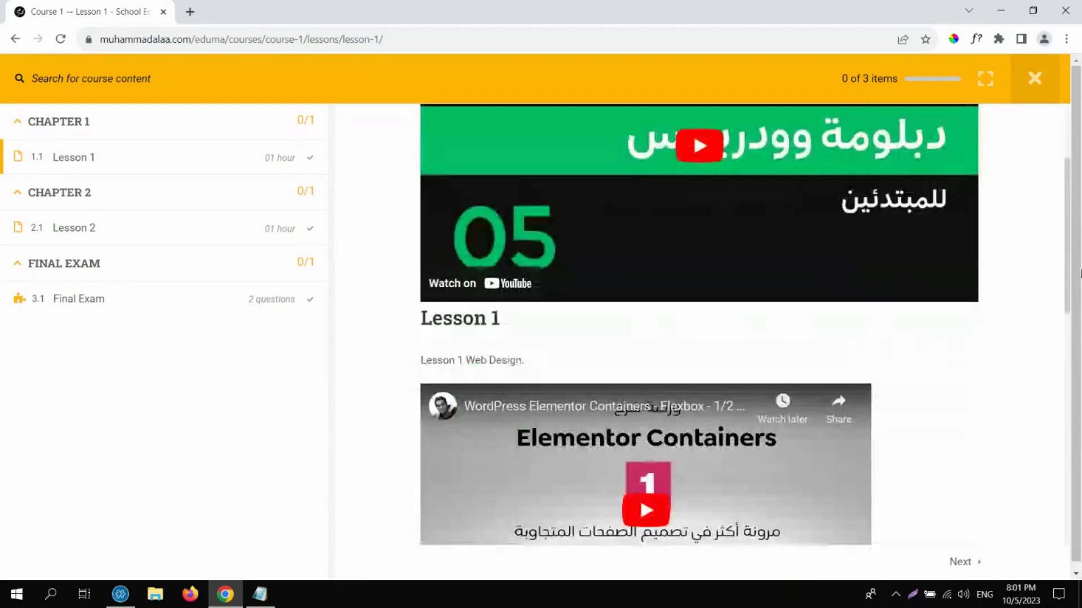
{"action": "scroll", "coordinate": [1080, 393], "scroll_direction": "up", "scroll_amount": 6}
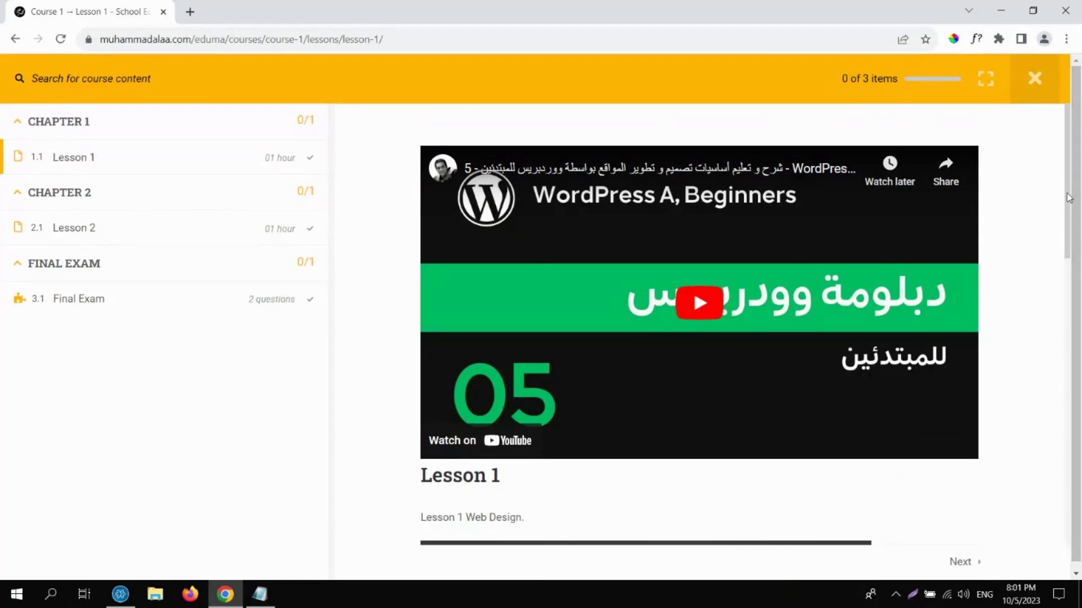
{"action": "scroll", "coordinate": [1080, 379], "scroll_direction": "down", "scroll_amount": 9}
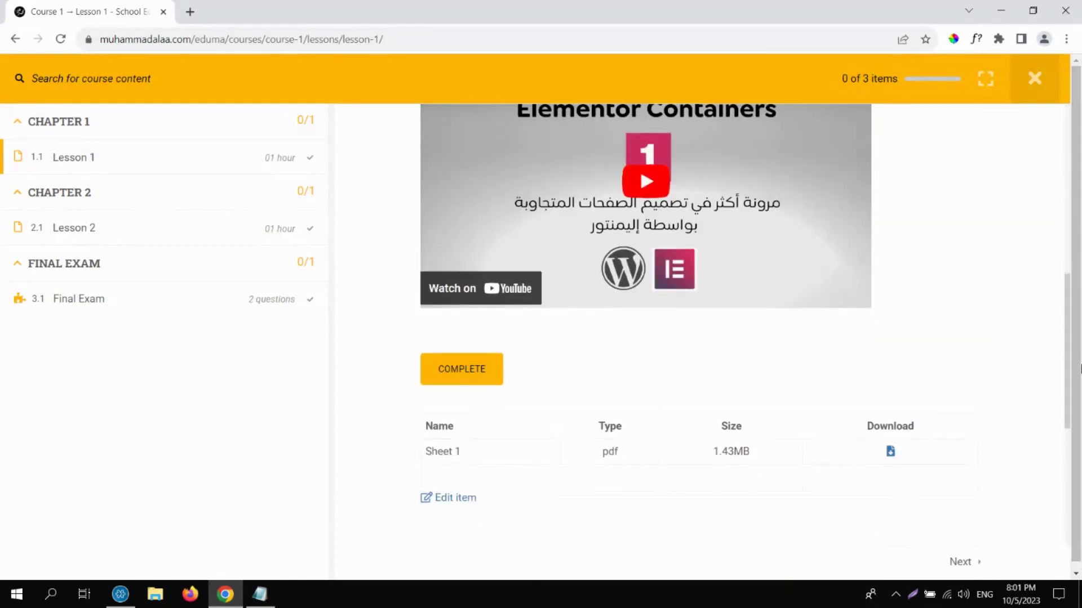
{"action": "scroll", "coordinate": [1080, 378], "scroll_direction": "down", "scroll_amount": 3}
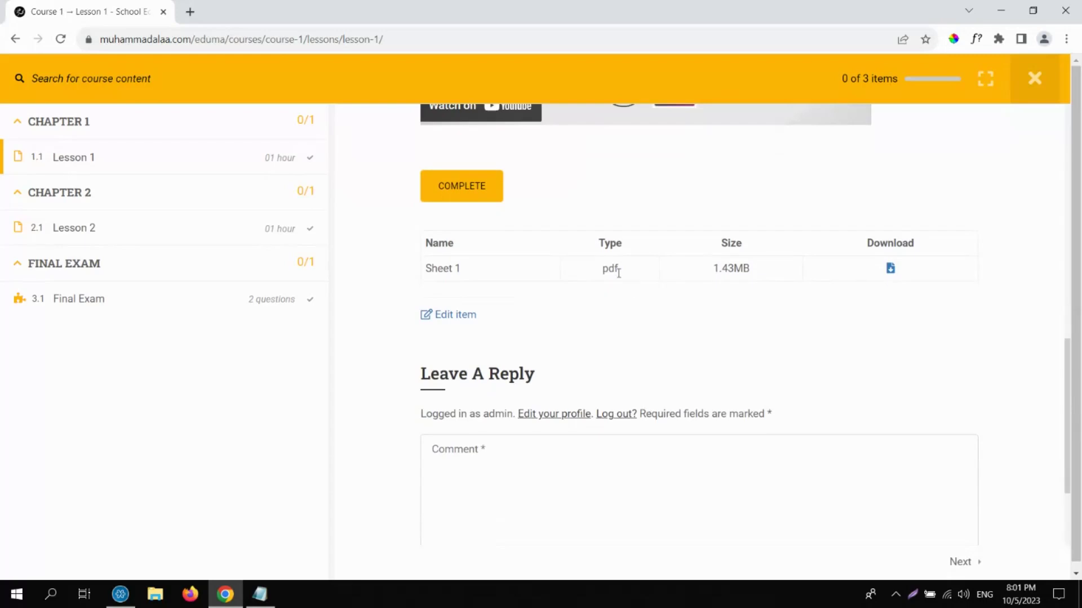
{"action": "left_click_drag", "start_coordinate": [618, 270], "coordinate": [605, 271]}
{"action": "scroll", "coordinate": [1067, 372], "scroll_direction": "down", "scroll_amount": 3}
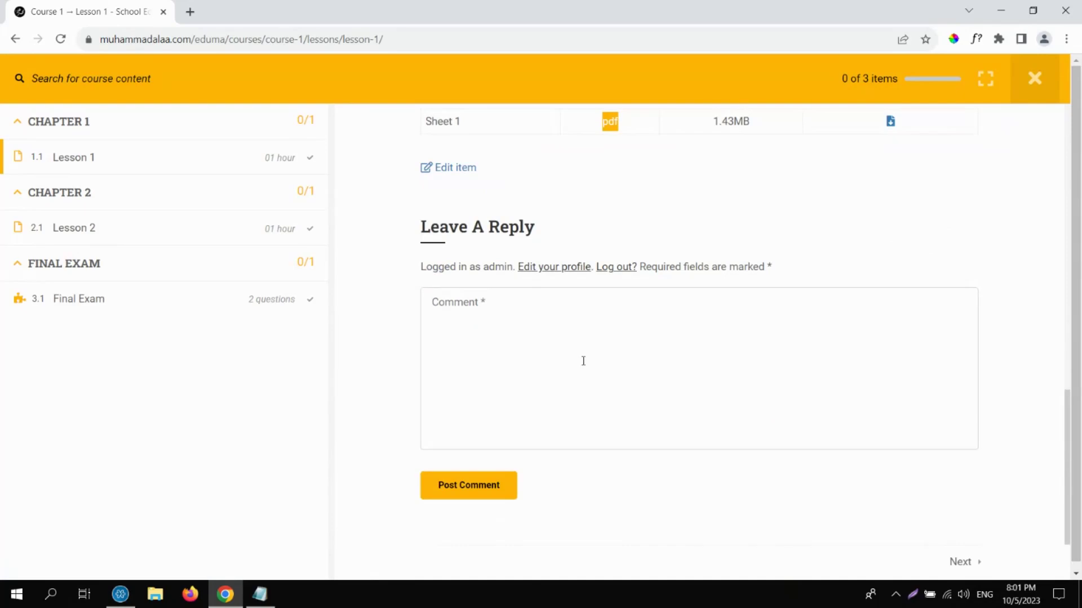
Check the reply comment box, scroll back up, and close the lesson.
{"action": "left_click", "coordinate": [583, 361]}
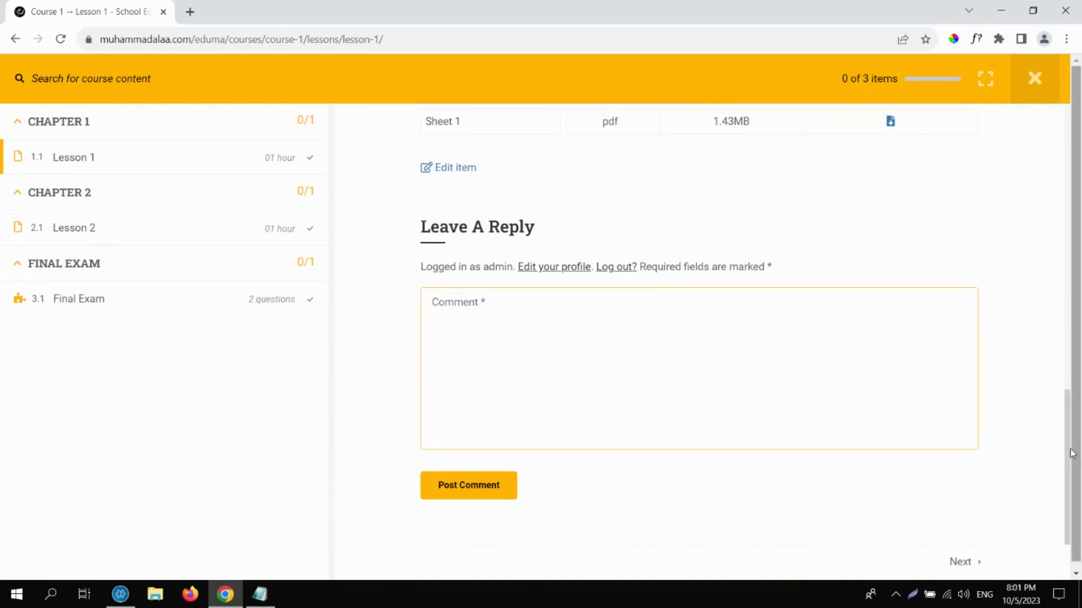
{"action": "left_click_drag", "start_coordinate": [1072, 454], "coordinate": [1055, 273]}
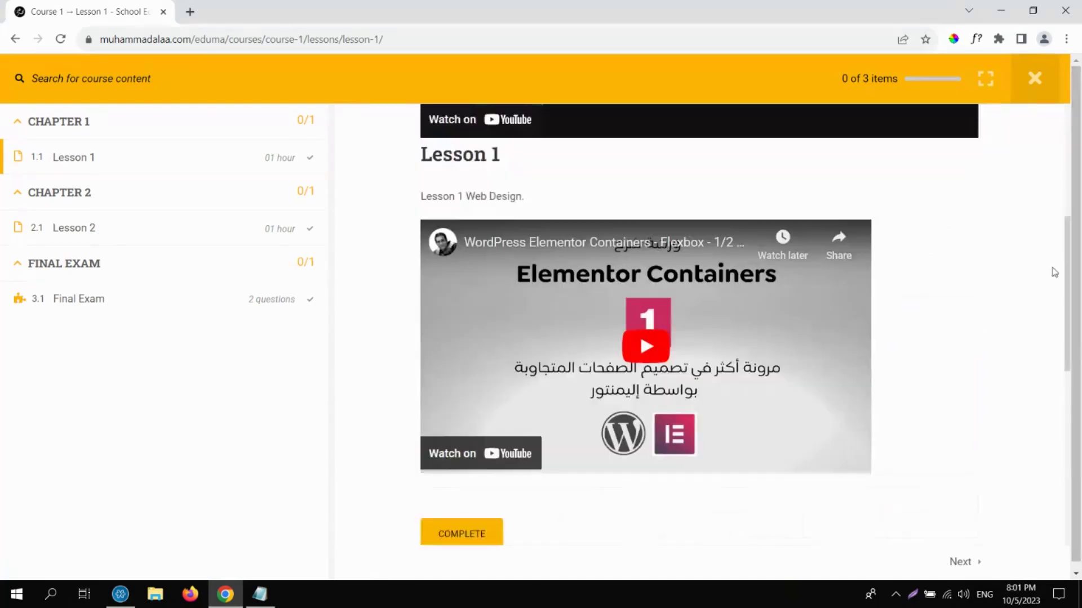
{"action": "scroll", "coordinate": [1055, 273], "scroll_direction": "up", "scroll_amount": 1}
{"action": "scroll", "coordinate": [1055, 271], "scroll_direction": "up", "scroll_amount": 5}
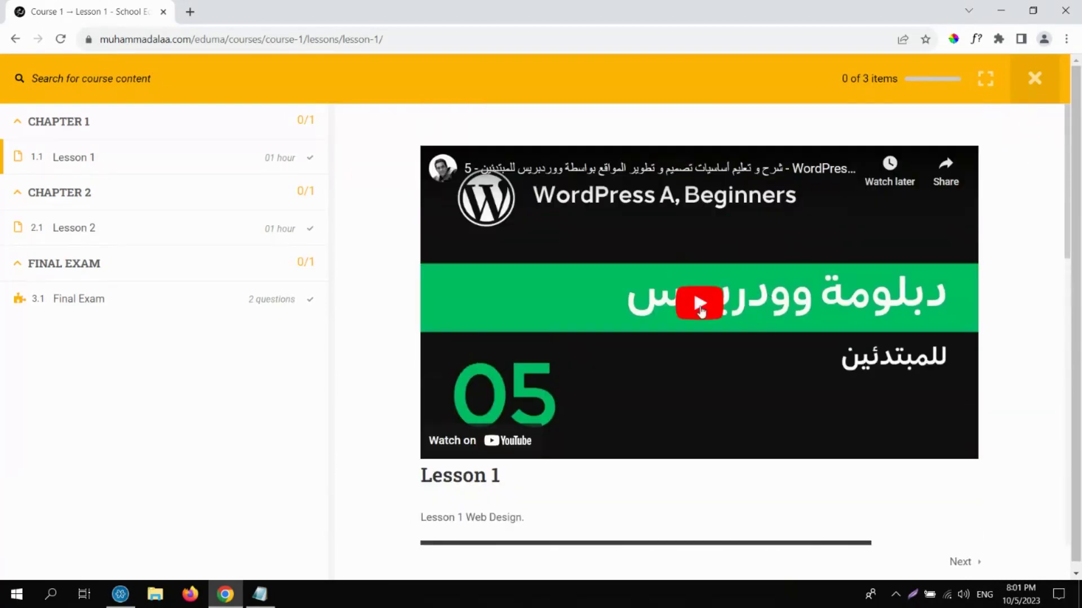
{"action": "left_click", "coordinate": [1047, 87]}
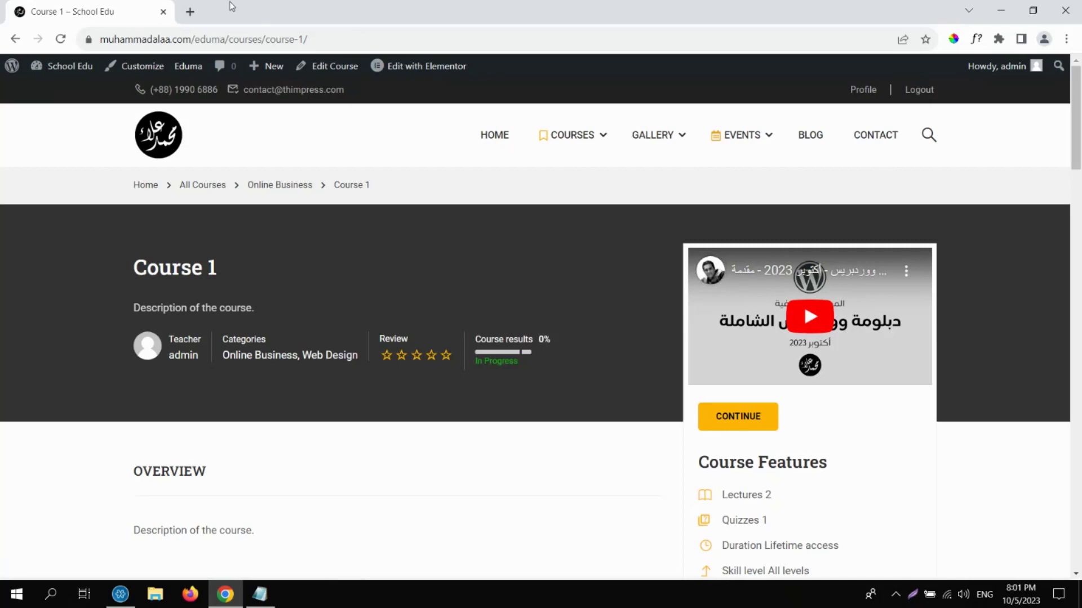
Show the School Edu admin-bar dropdown from the Course 1 page.
{"action": "mouse_move", "coordinate": [82, 69]}
Open LearnPress Settings from the dashboard and scroll through the General tab.
{"action": "left_click", "coordinate": [66, 70]}
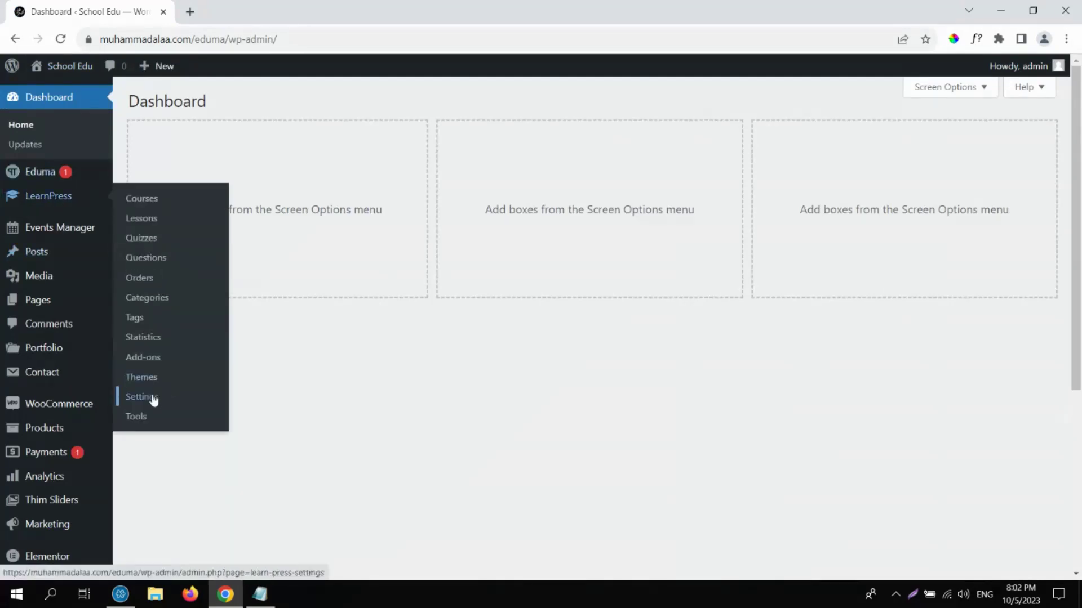
{"action": "left_click", "coordinate": [152, 399]}
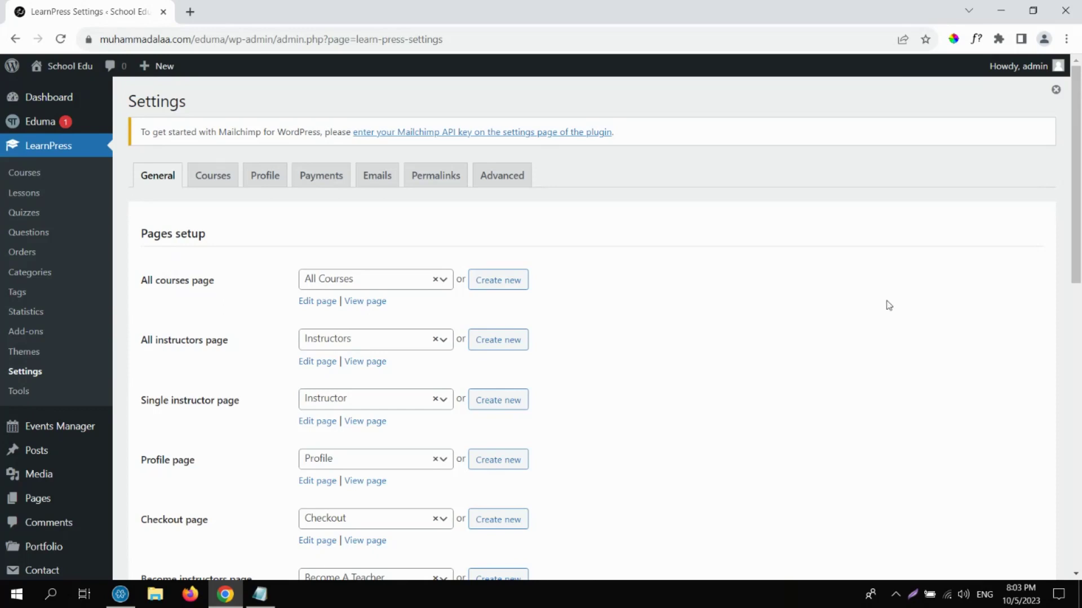
{"action": "left_click_drag", "start_coordinate": [1077, 201], "coordinate": [1076, 496]}
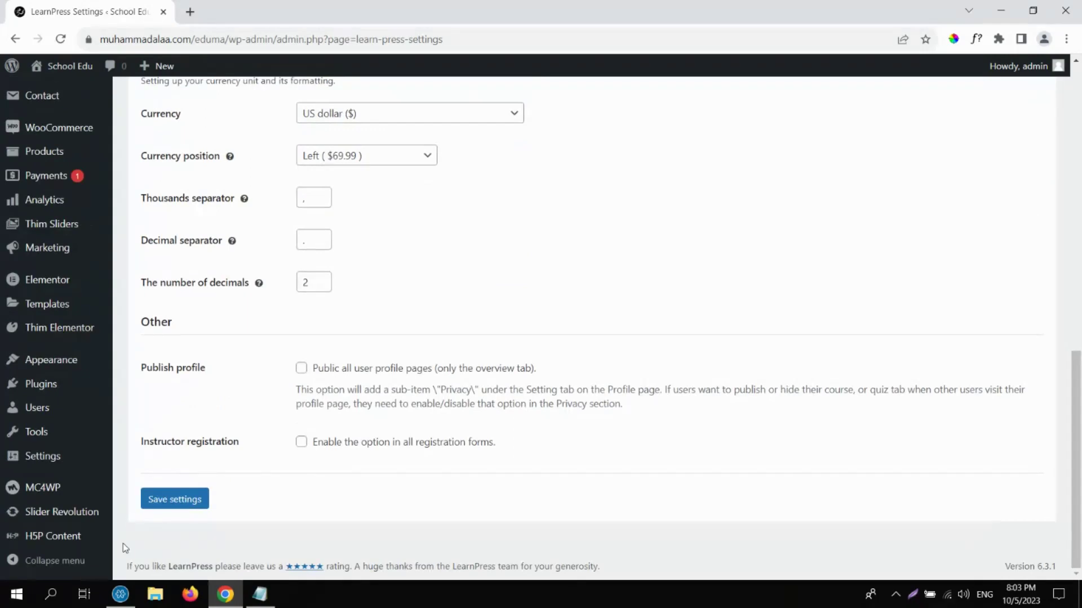
{"action": "mouse_move", "coordinate": [53, 540]}
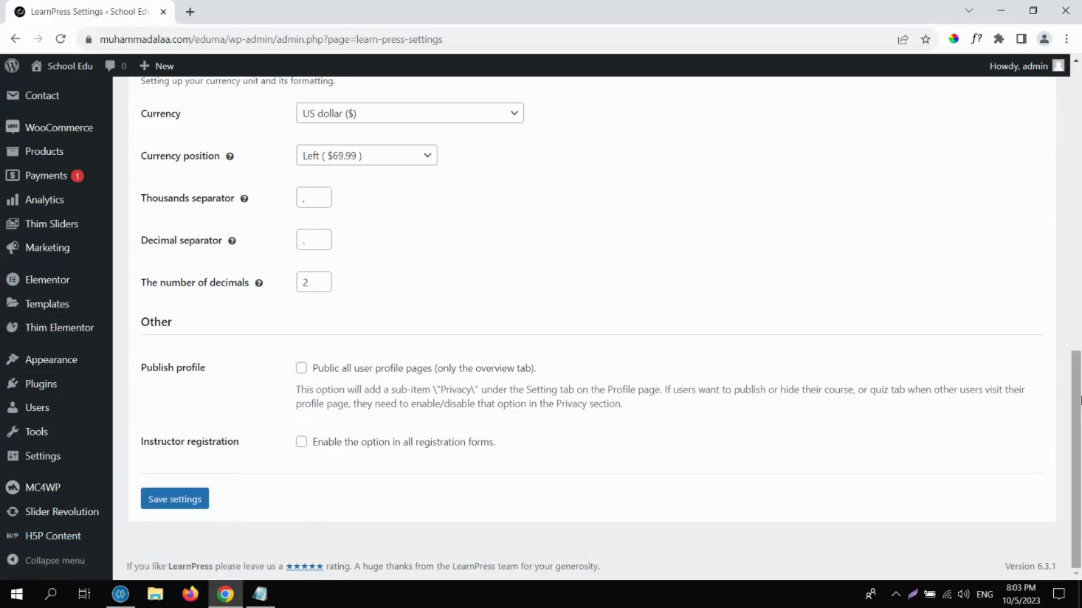
{"action": "left_click_drag", "start_coordinate": [1079, 401], "coordinate": [1079, 115]}
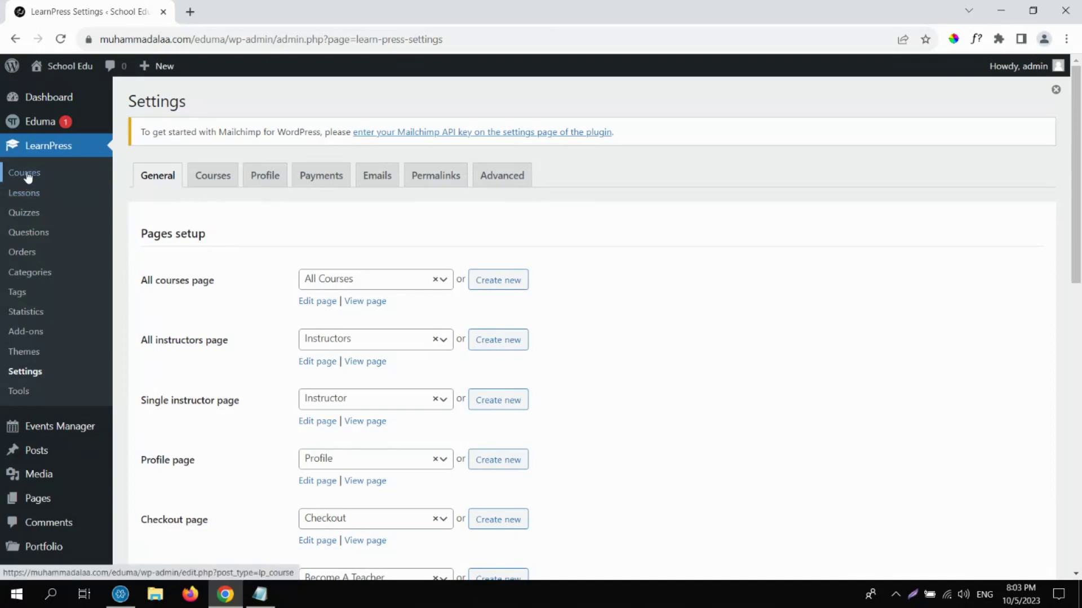
Open Course 1 from the admin profile's My Courses list, where it shows 0%.
{"action": "left_click", "coordinate": [68, 67]}
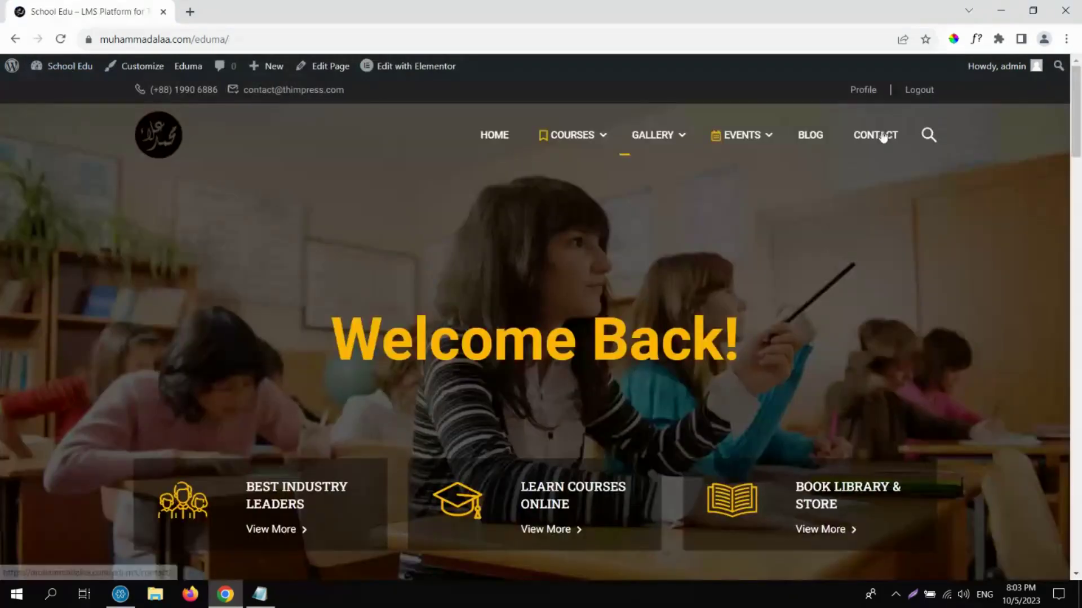
{"action": "left_click", "coordinate": [865, 92]}
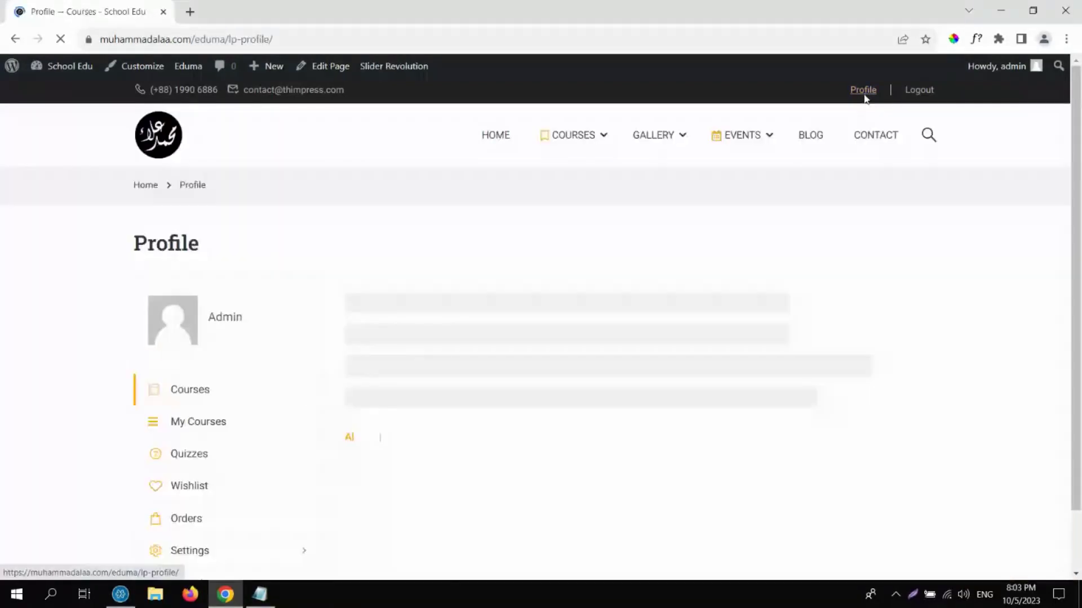
{"action": "scroll", "coordinate": [865, 96], "scroll_direction": "down", "scroll_amount": 3}
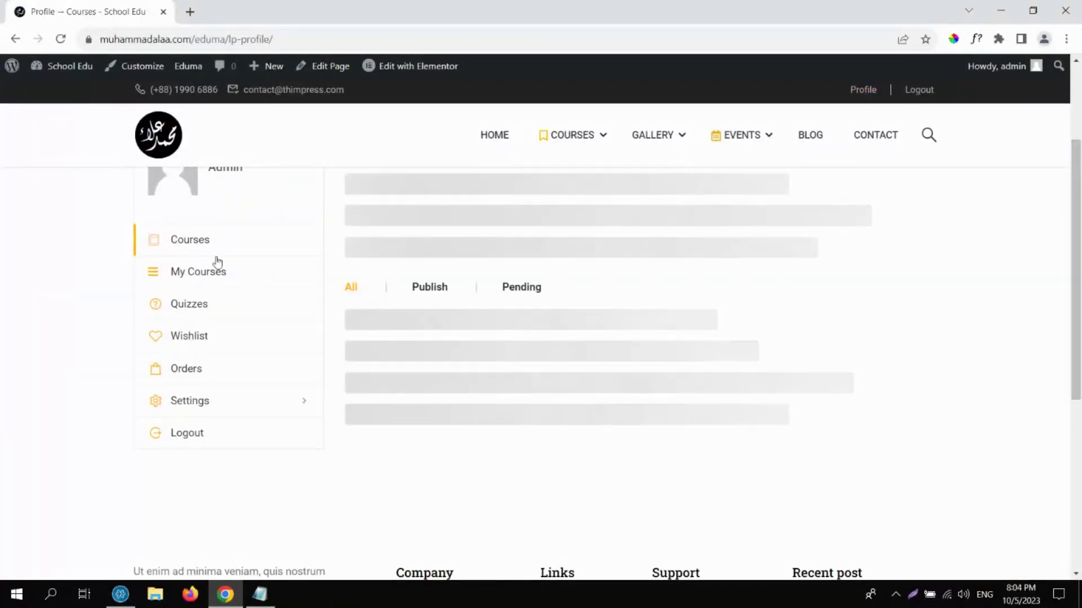
{"action": "left_click", "coordinate": [201, 275]}
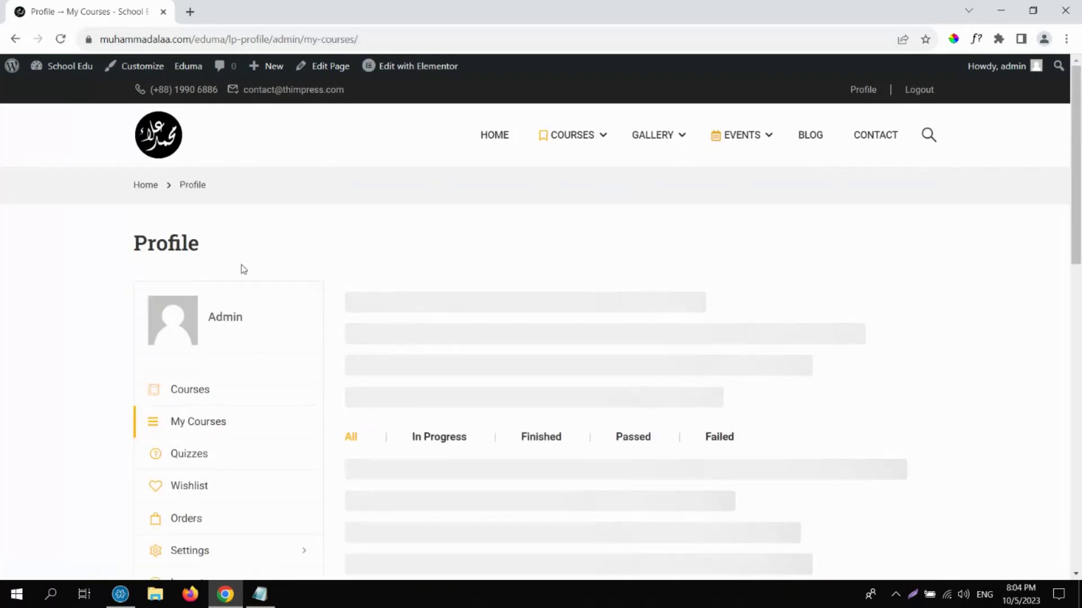
{"action": "scroll", "coordinate": [1079, 292], "scroll_direction": "down", "scroll_amount": 4}
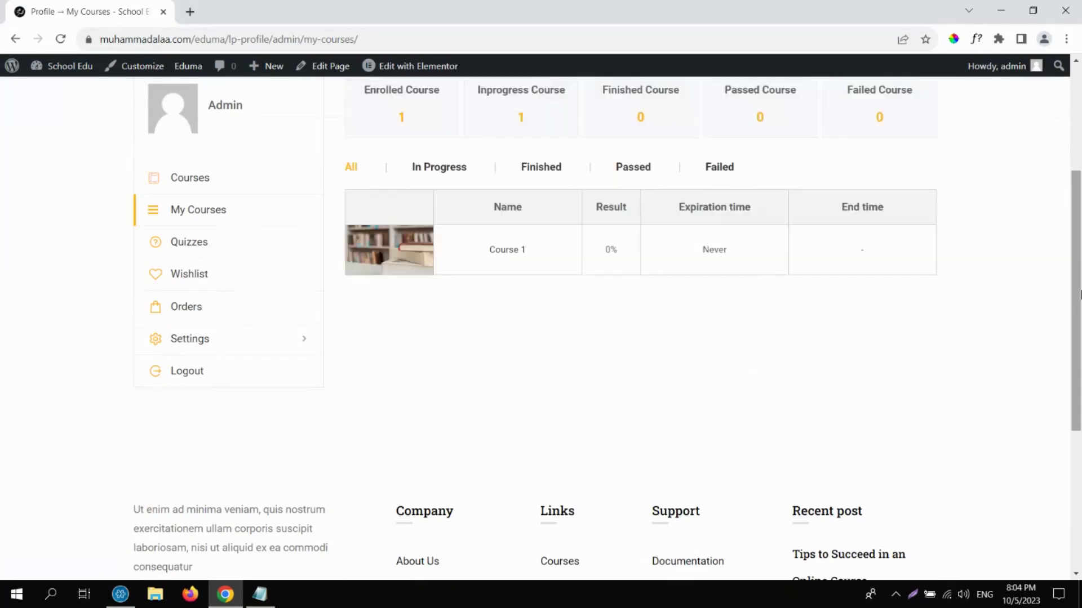
{"action": "left_click", "coordinate": [409, 247]}
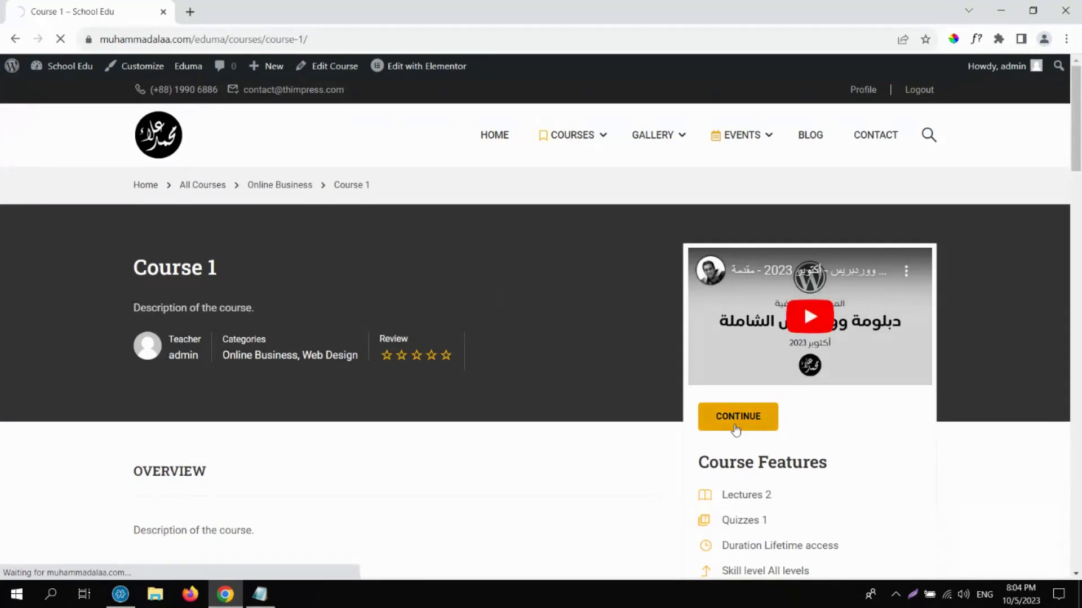
Continue Course 1 from the sticky bar and open Lesson 1 from the sidebar.
{"action": "left_click", "coordinate": [735, 416]}
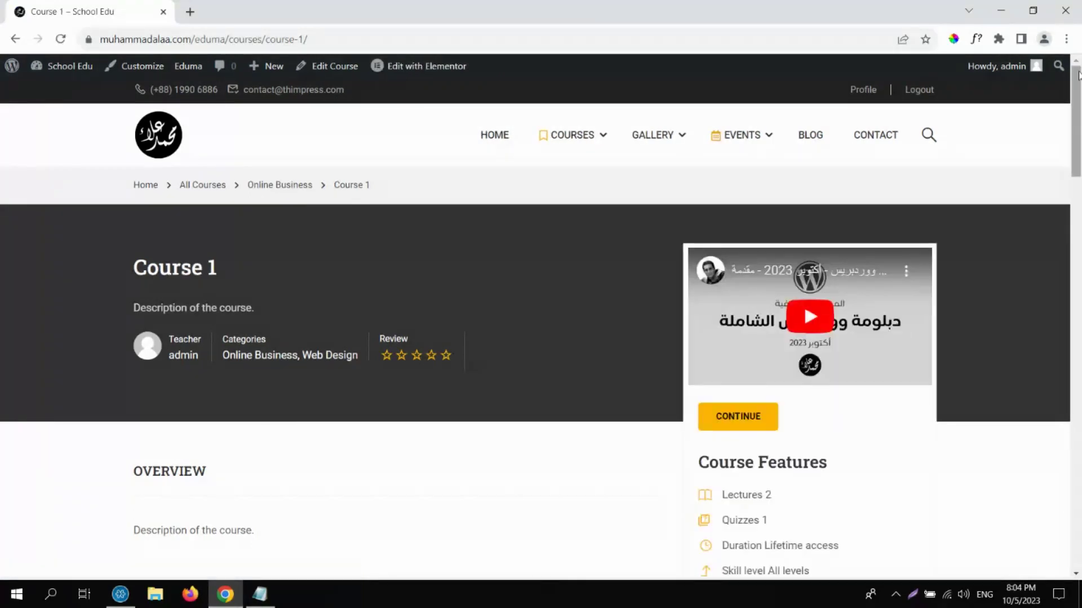
{"action": "left_click_drag", "start_coordinate": [1076, 81], "coordinate": [1076, 234]}
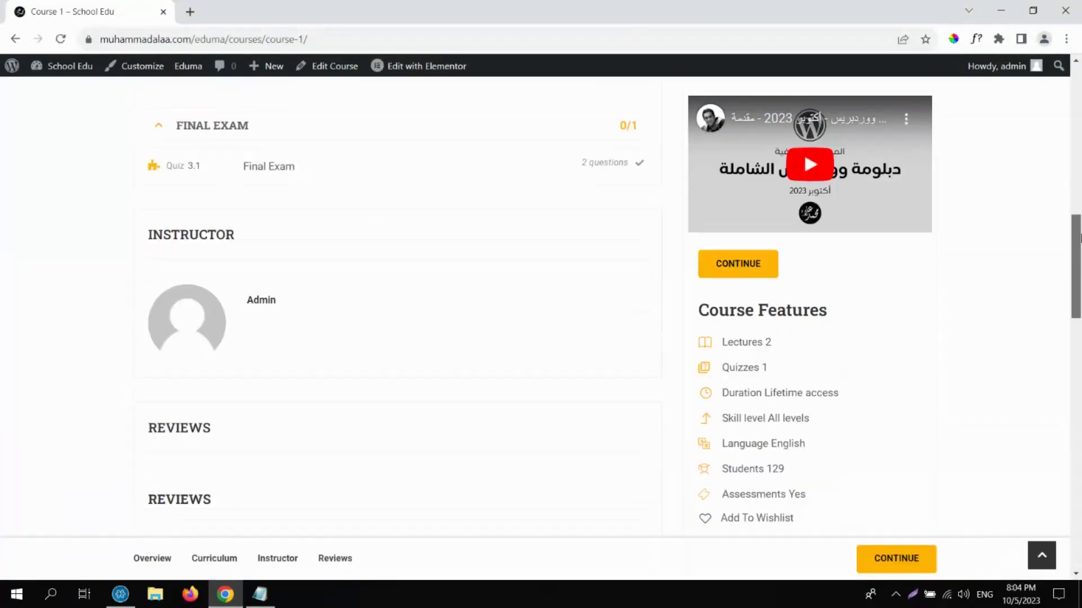
{"action": "left_click", "coordinate": [924, 561]}
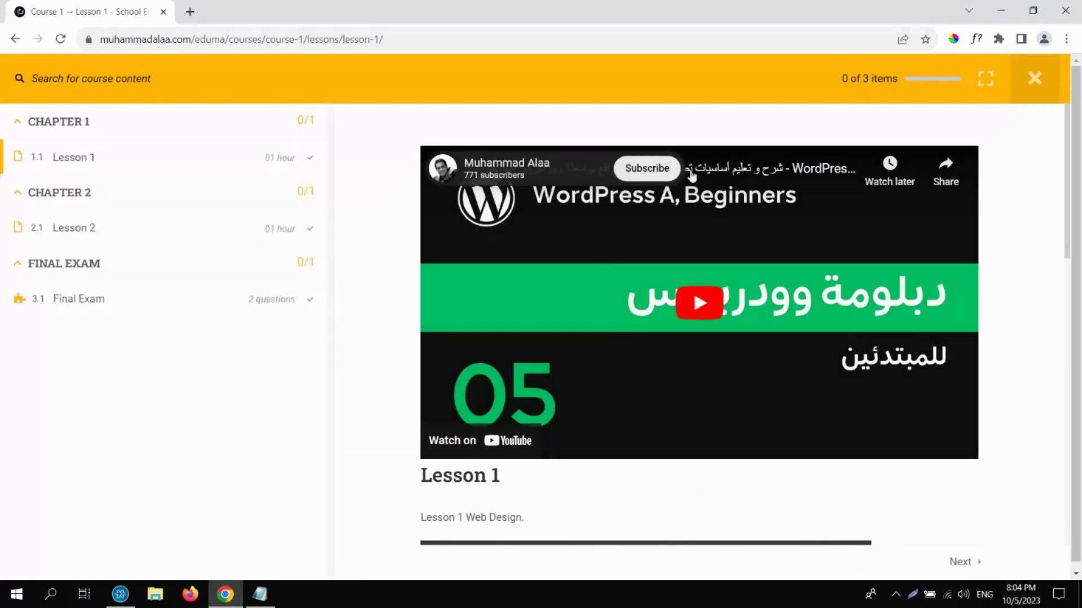
{"action": "left_click", "coordinate": [90, 161]}
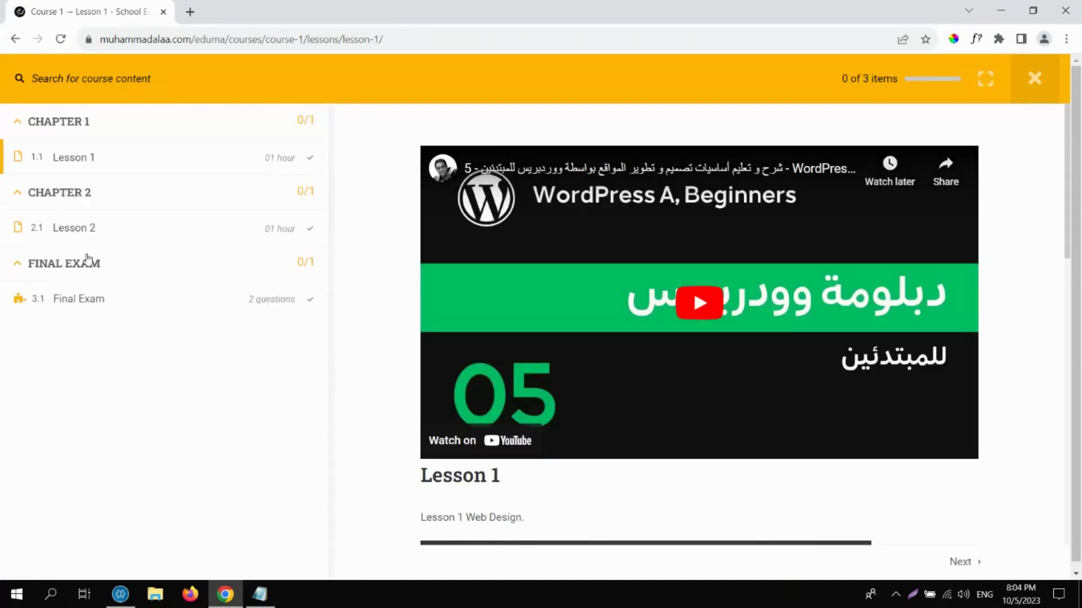
Scroll through Lesson 2, return to Lesson 1, then close the lesson view.
{"action": "left_click", "coordinate": [79, 232]}
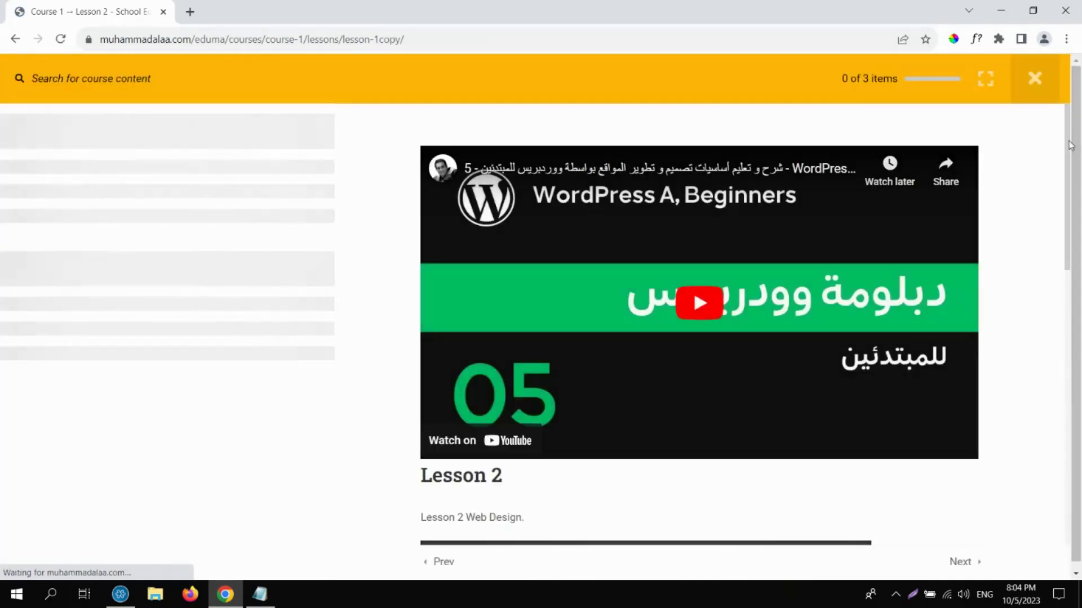
{"action": "left_click_drag", "start_coordinate": [1070, 148], "coordinate": [1065, 303]}
{"action": "scroll", "coordinate": [1065, 302], "scroll_direction": "down", "scroll_amount": 3}
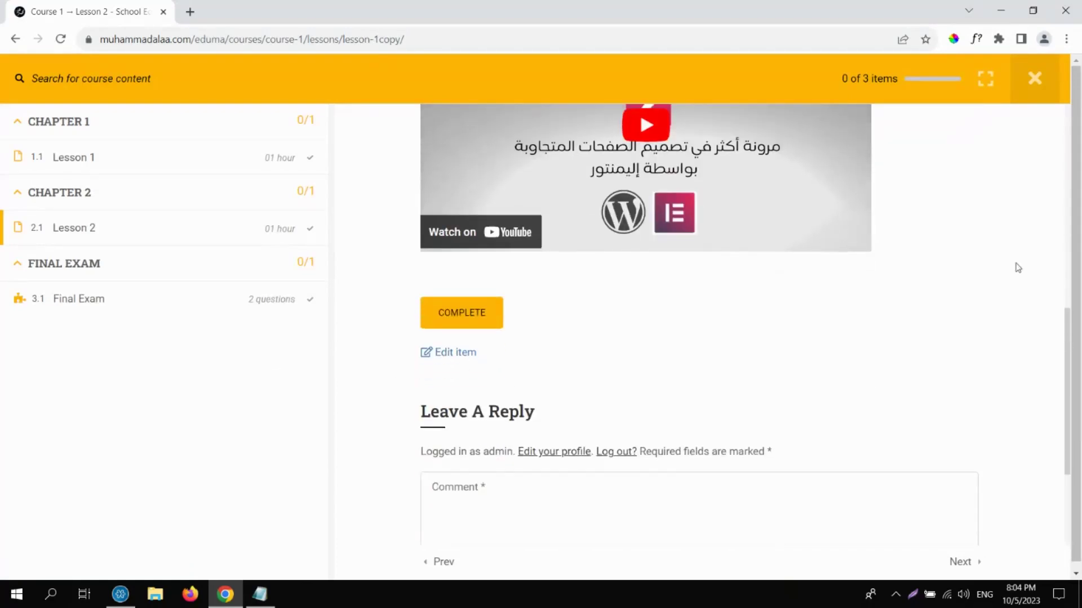
{"action": "scroll", "coordinate": [1068, 304], "scroll_direction": "up", "scroll_amount": 5}
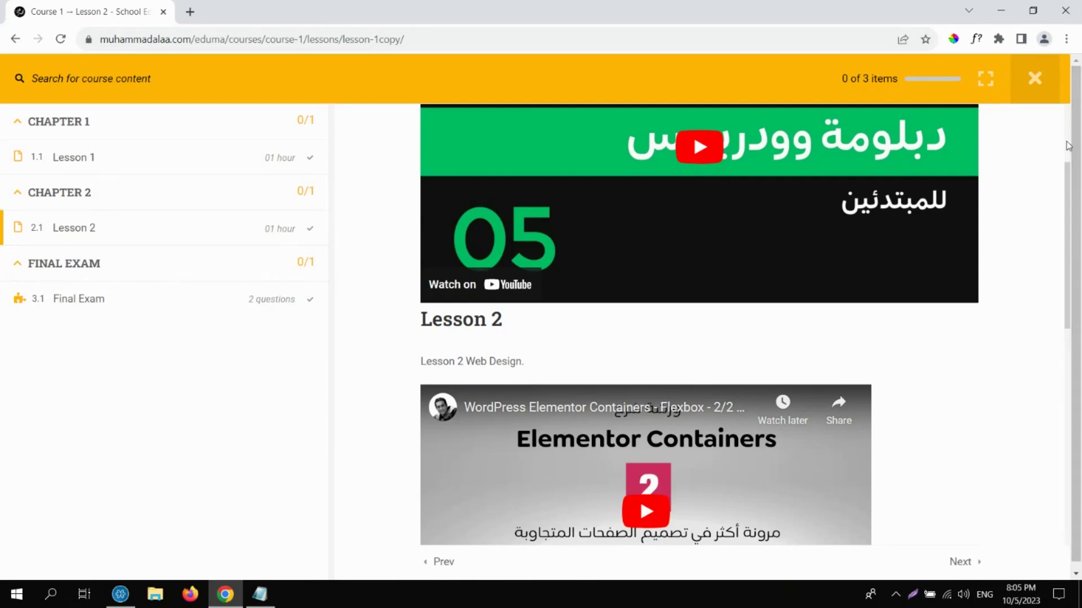
{"action": "scroll", "coordinate": [1069, 145], "scroll_direction": "up", "scroll_amount": 3}
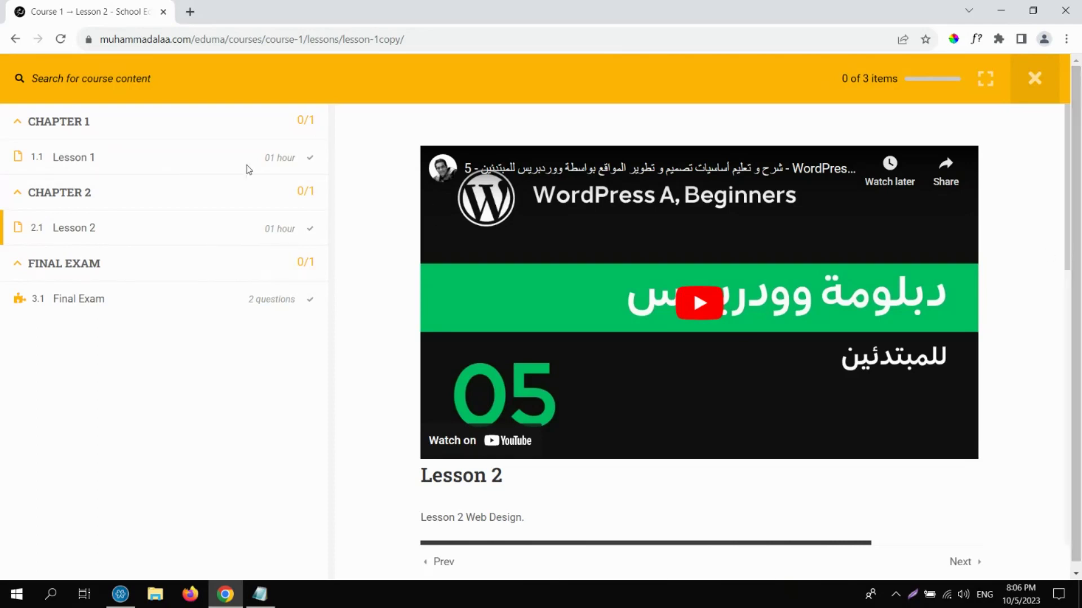
{"action": "left_click", "coordinate": [78, 163]}
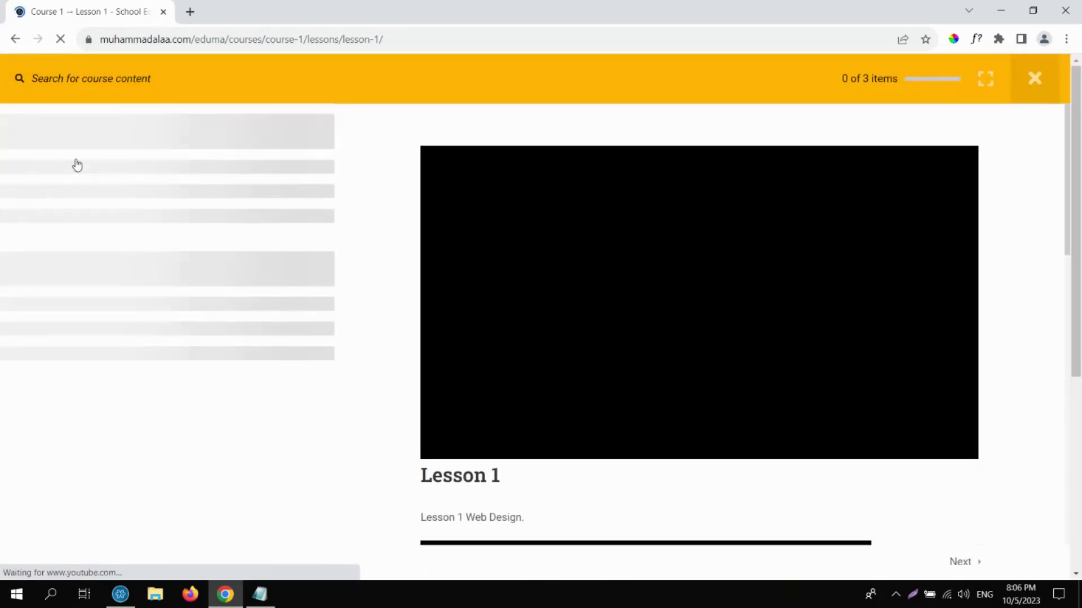
{"action": "left_click", "coordinate": [1037, 72]}
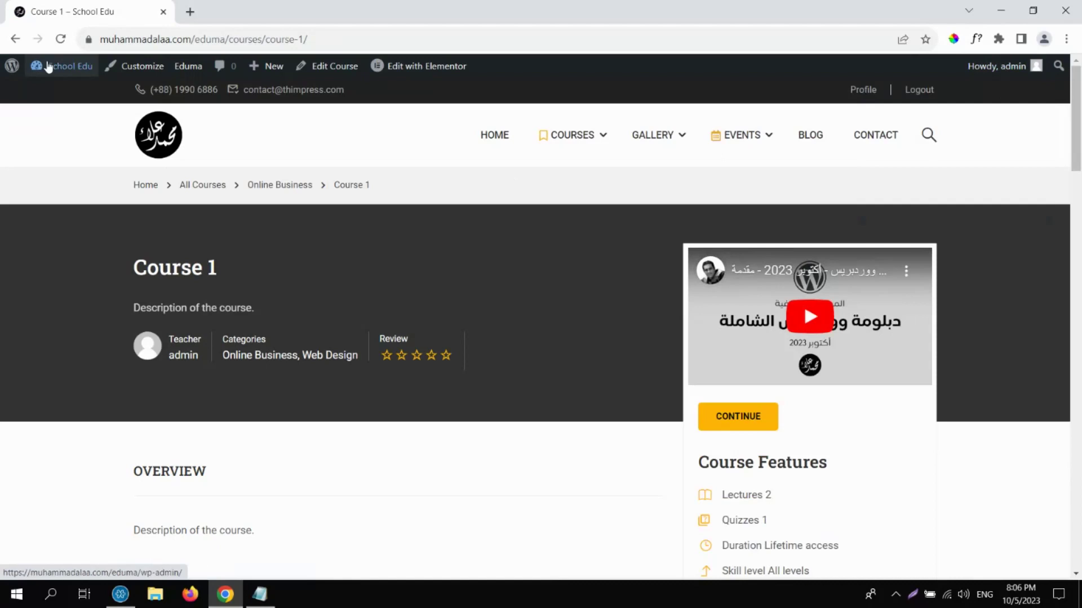
Open the wp-admin Dashboard via the School Edu site name in the toolbar.
{"action": "left_click", "coordinate": [50, 67]}
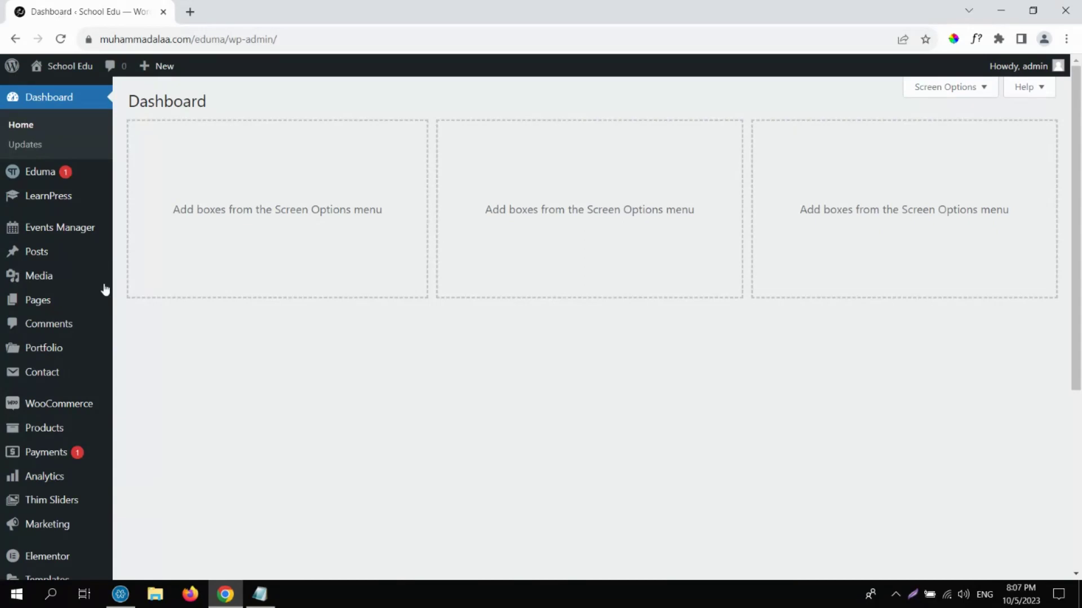
{"action": "mouse_move", "coordinate": [51, 202]}
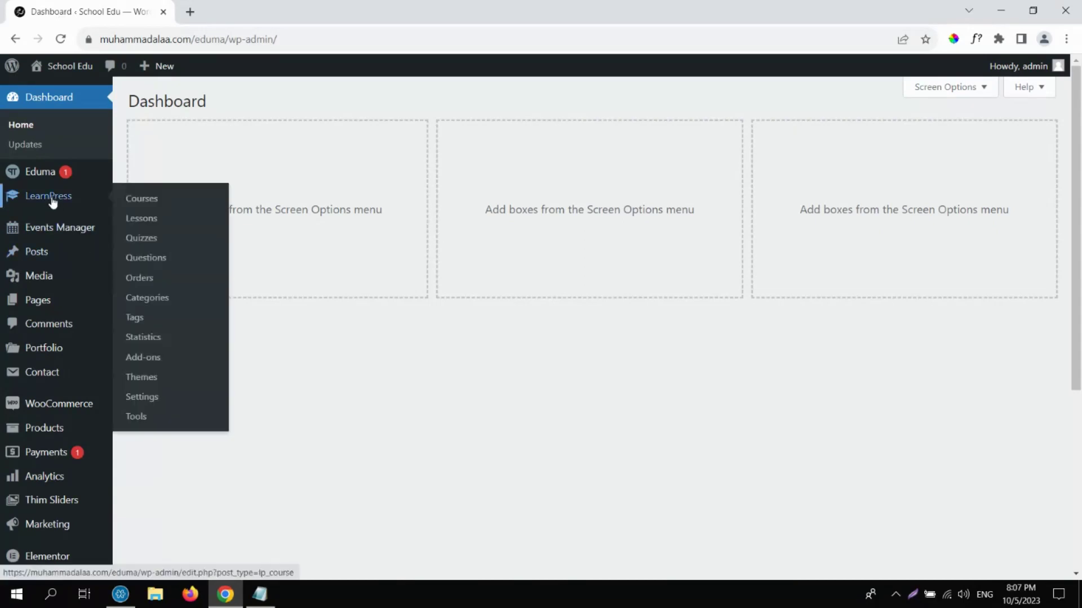
{"action": "mouse_move", "coordinate": [41, 233]}
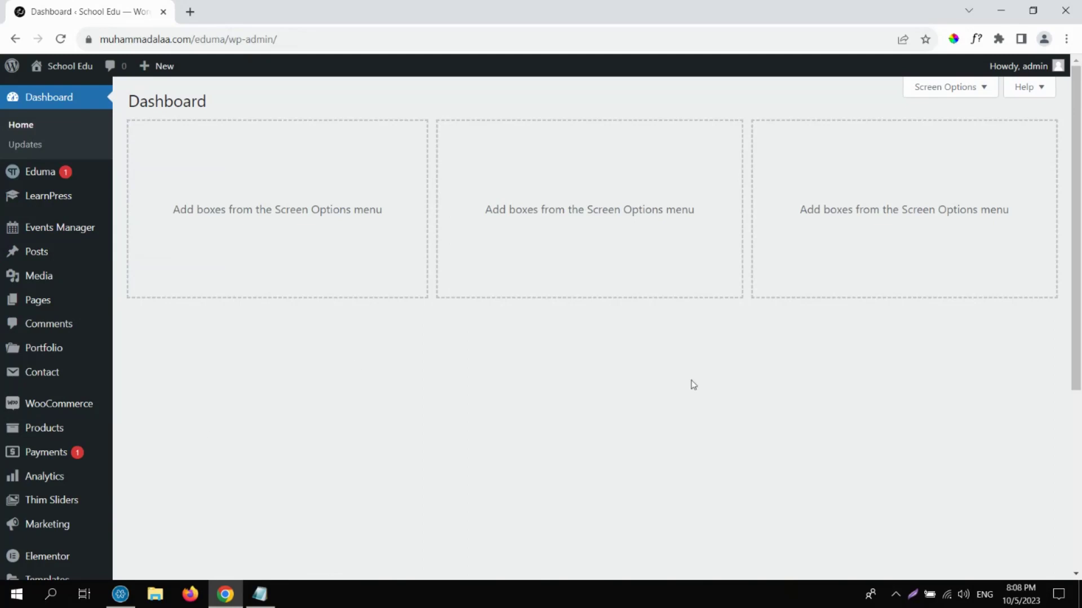
{"action": "left_click_drag", "start_coordinate": [1078, 252], "coordinate": [1077, 370]}
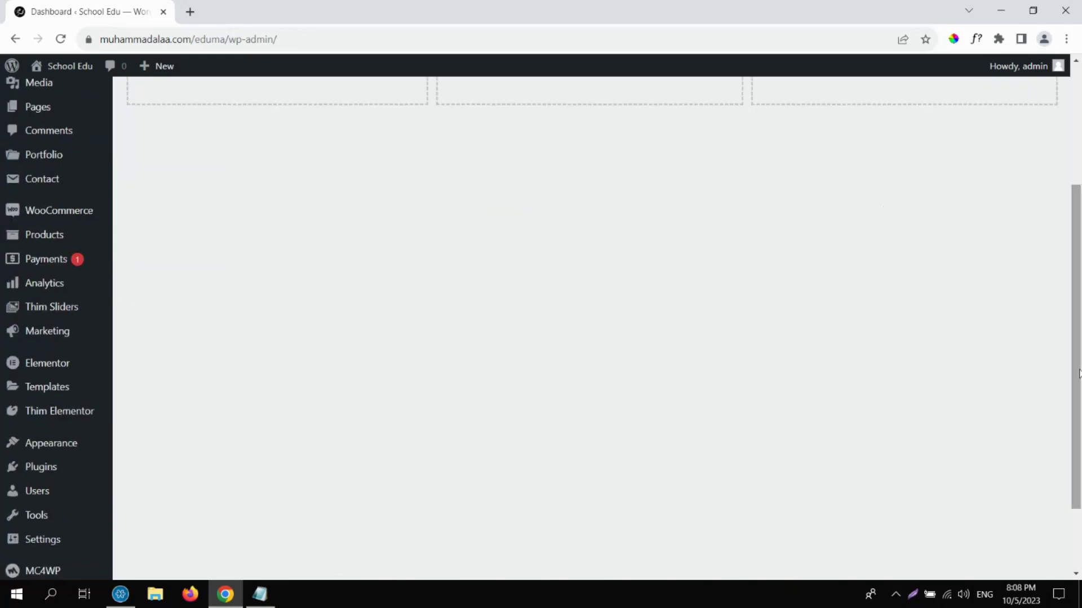
Search Add New Plugins for 'flip book', then install and activate 3D FlipBook.
{"action": "left_click", "coordinate": [44, 472]}
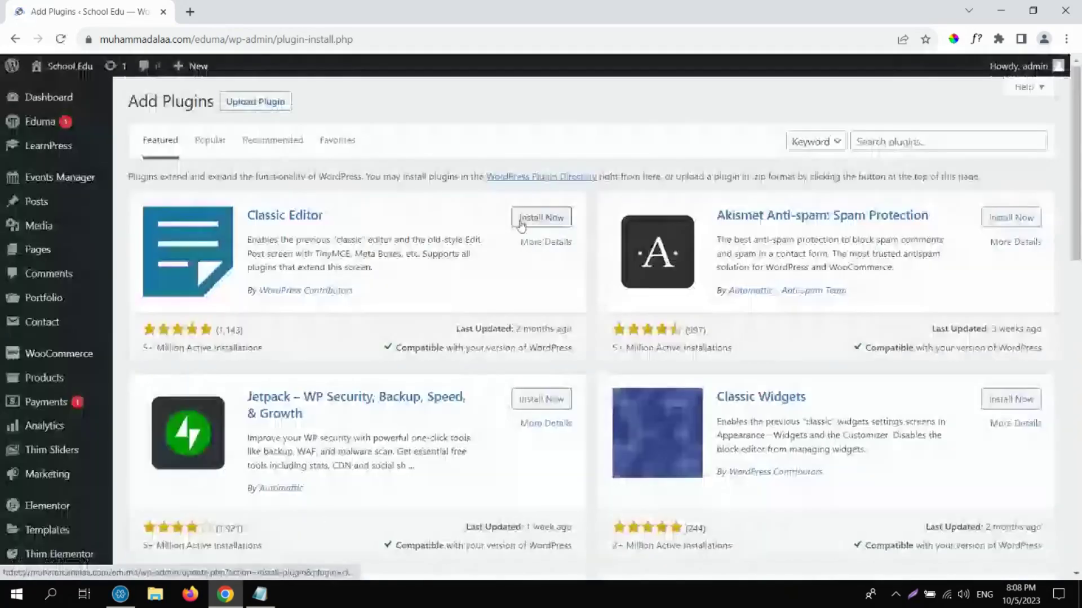
{"action": "left_click", "coordinate": [880, 141]}
{"action": "type", "text": "flip"}
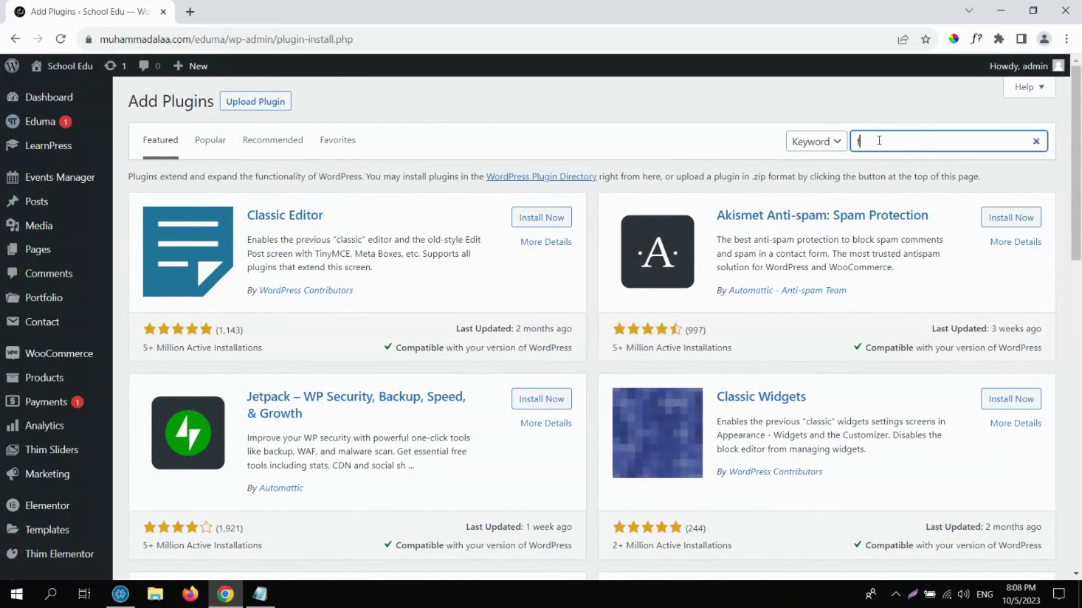
{"action": "type", "text": " book"}
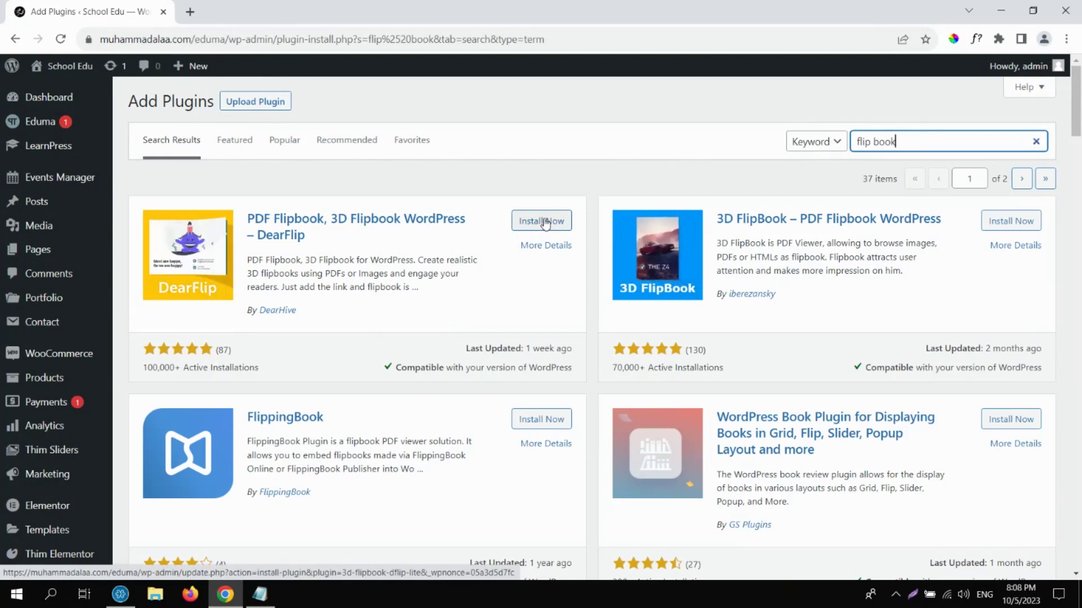
{"action": "left_click", "coordinate": [1038, 225]}
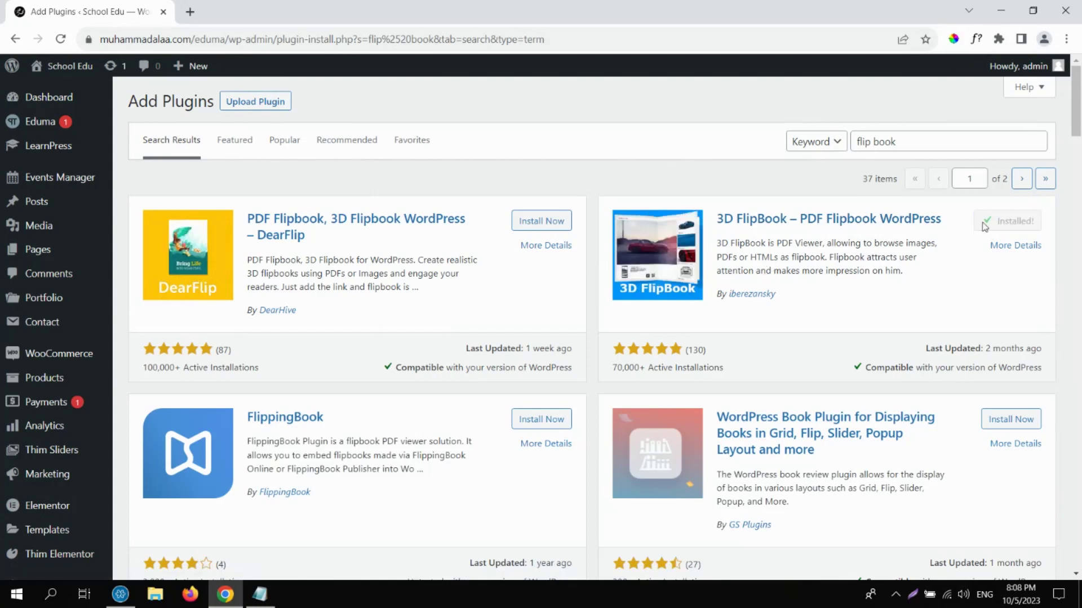
{"action": "left_click", "coordinate": [1003, 224]}
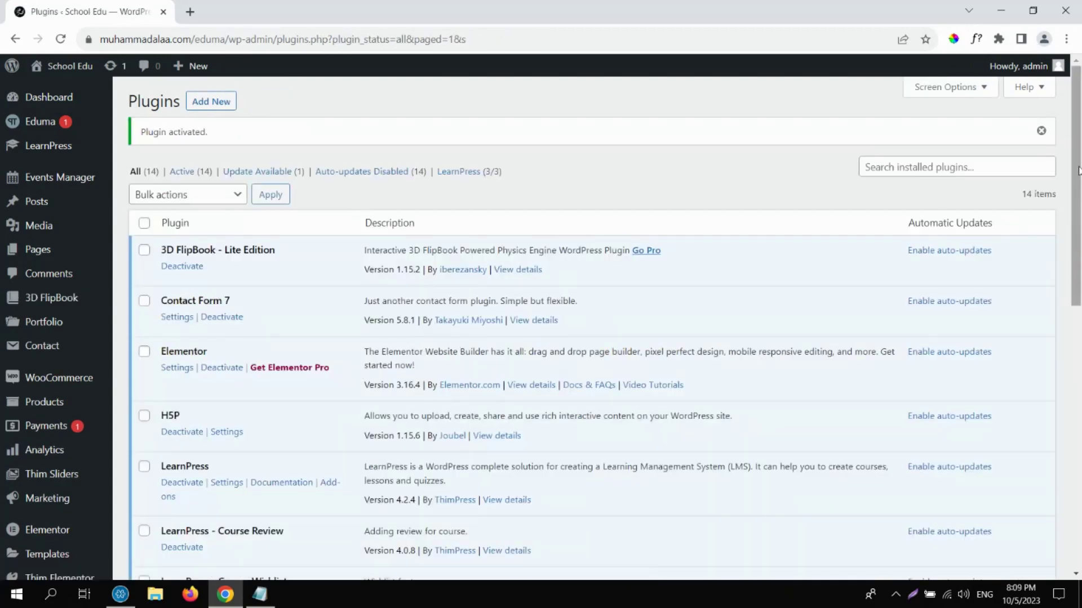
Create a new 3D FlipBook titled 'Flip Book 1'.
{"action": "mouse_move", "coordinate": [93, 297]}
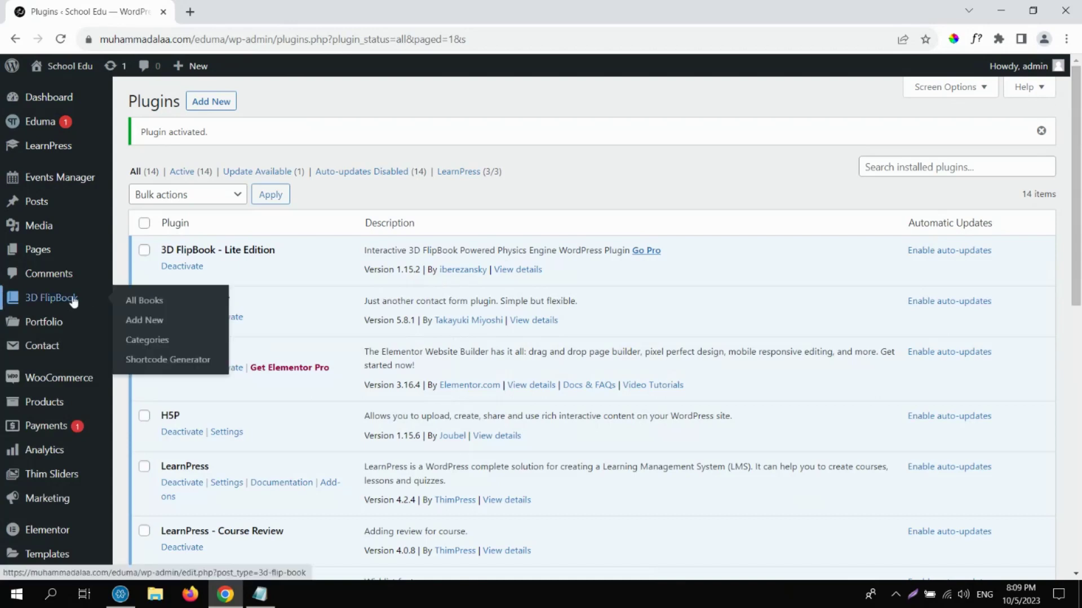
{"action": "left_click", "coordinate": [142, 321]}
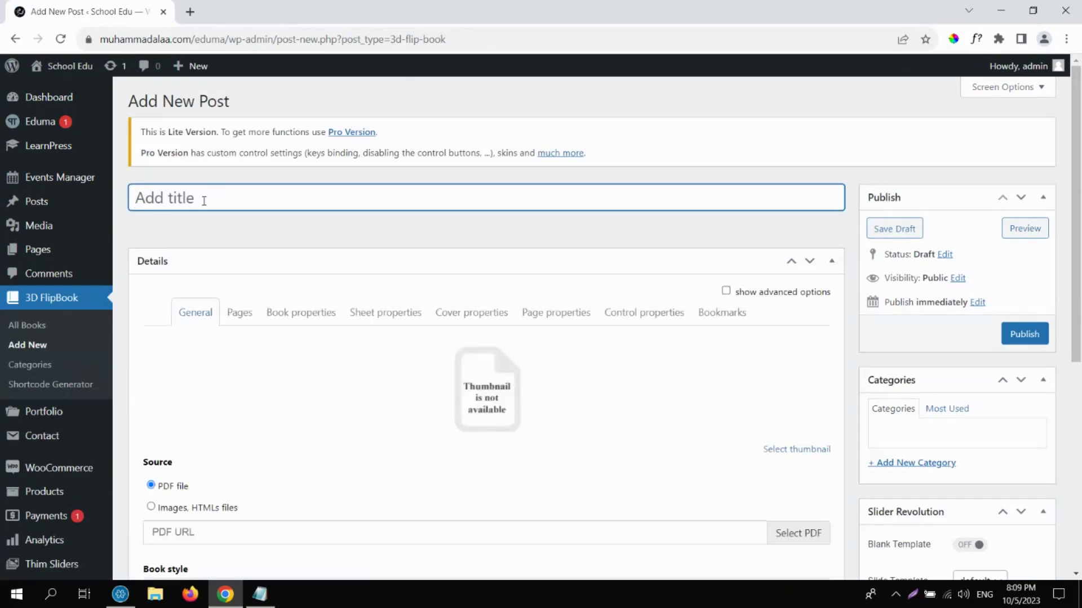
{"action": "type", "text": "B"}
{"action": "key", "text": "BackSpace"}
{"action": "type", "text": "Flip Book 1"}
{"action": "left_click", "coordinate": [451, 383]}
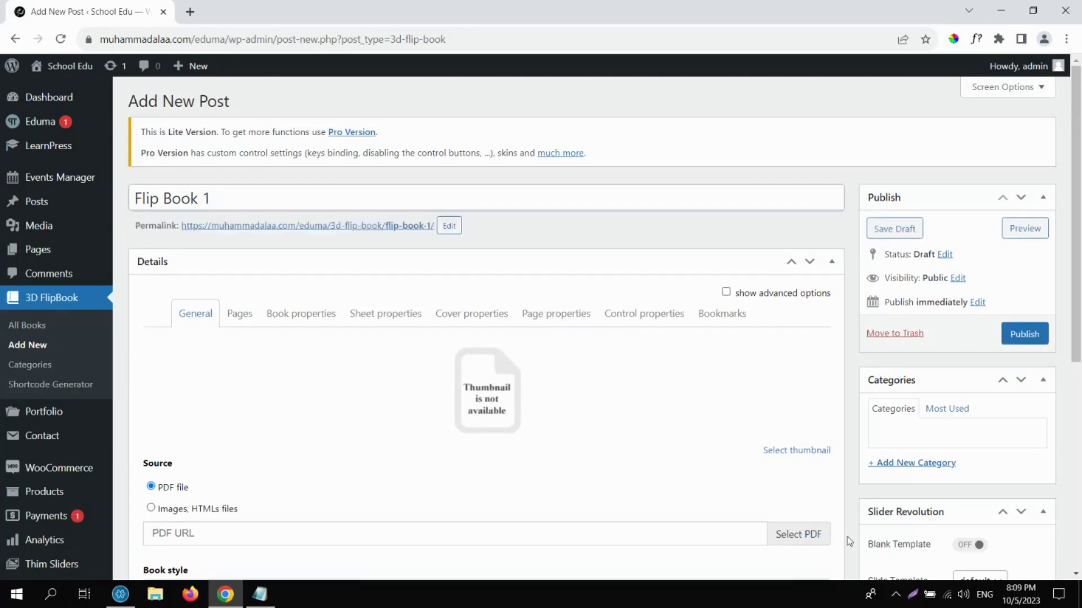
Upload the certificate PDF from Downloads and use it as the flipbook's source.
{"action": "left_click", "coordinate": [807, 543]}
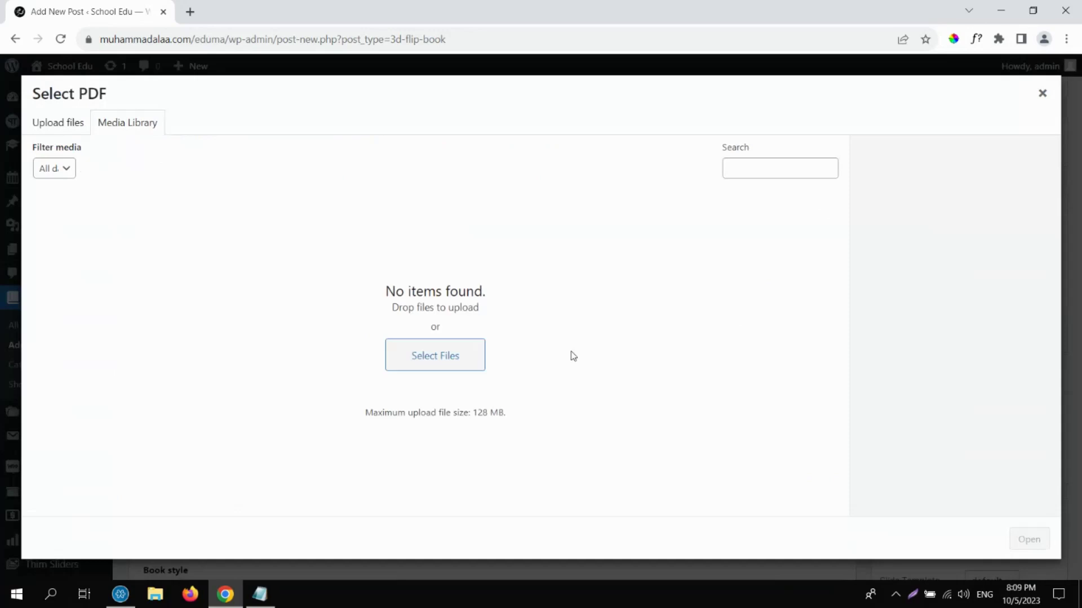
{"action": "left_click", "coordinate": [78, 127]}
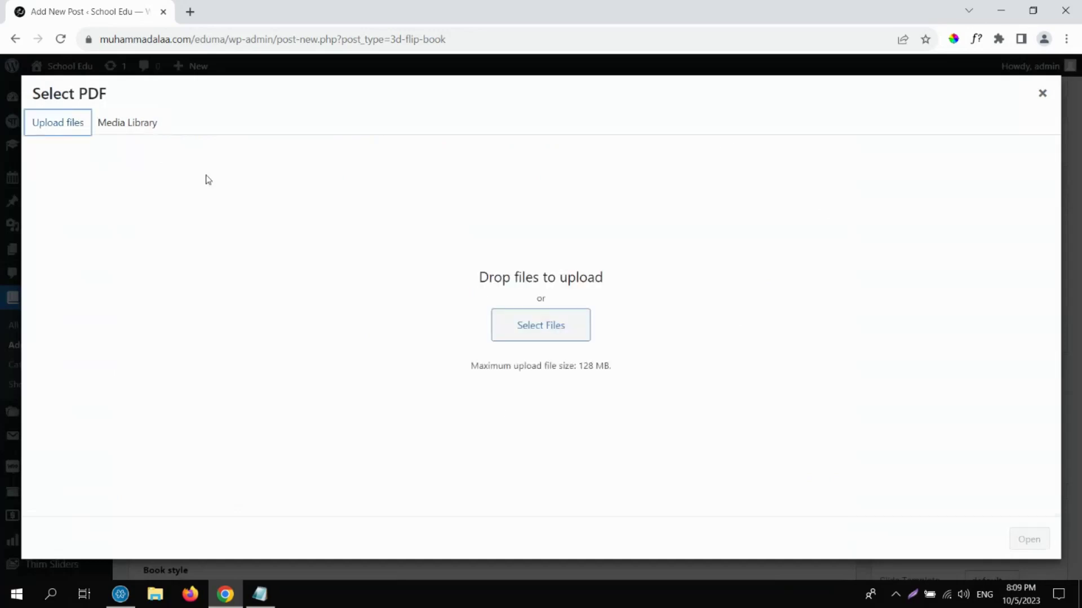
{"action": "left_click", "coordinate": [522, 331]}
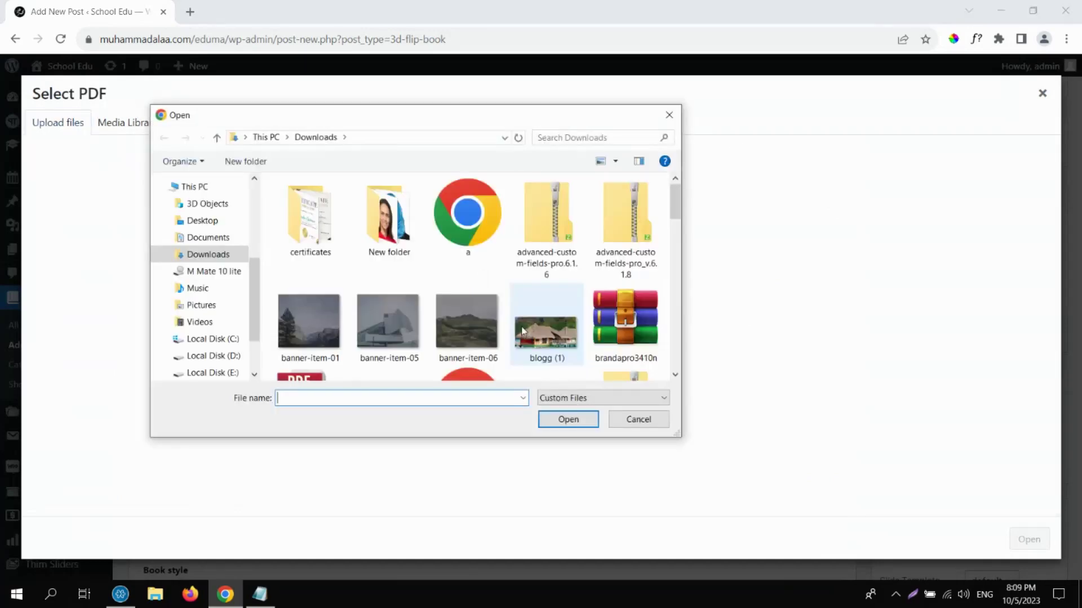
{"action": "left_click_drag", "start_coordinate": [673, 205], "coordinate": [676, 232]}
{"action": "left_click", "coordinate": [310, 261]}
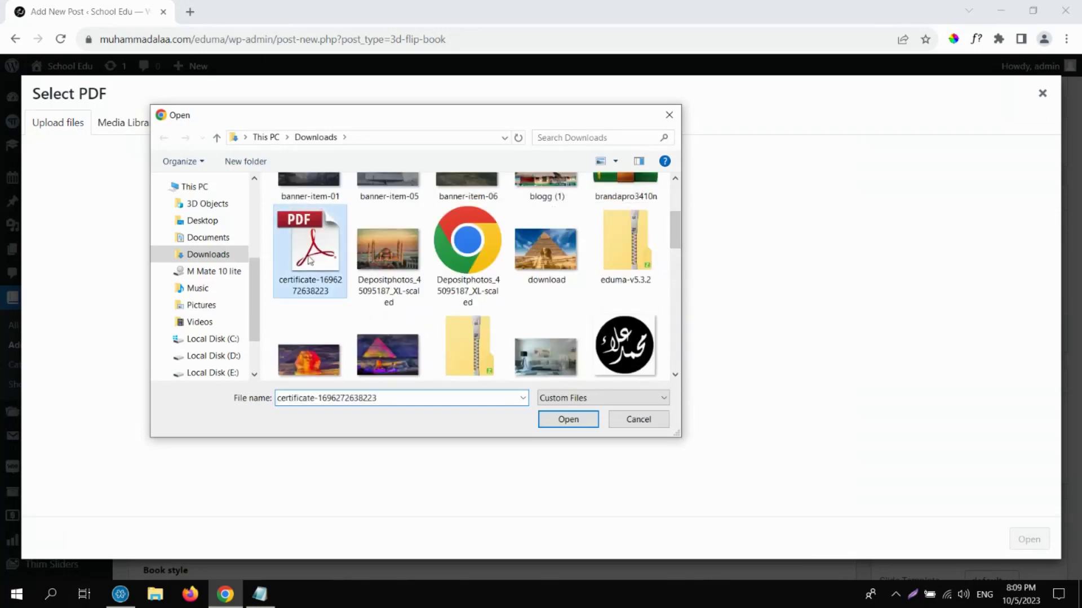
{"action": "double_click", "coordinate": [310, 261]}
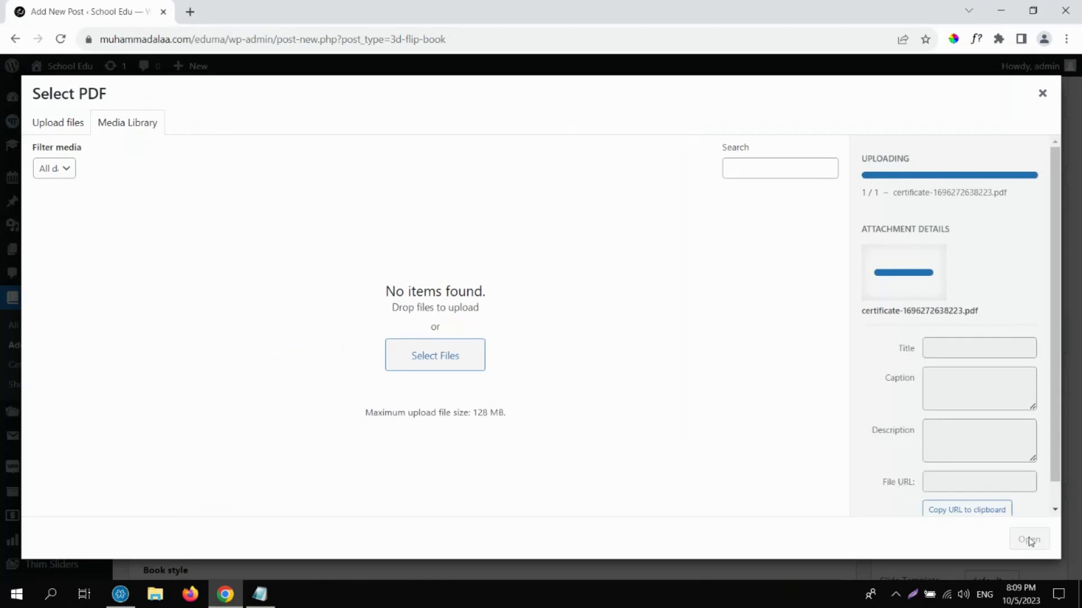
{"action": "left_click", "coordinate": [1029, 539]}
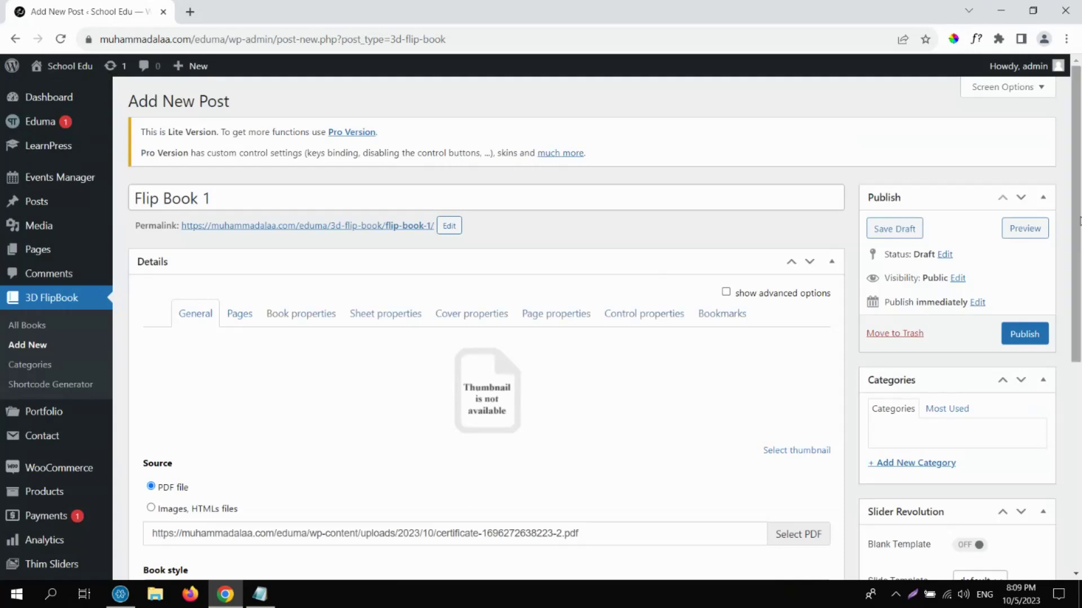
Keep Flat as the book style and publish the flipbook.
{"action": "scroll", "coordinate": [1077, 305], "scroll_direction": "down", "scroll_amount": 1}
{"action": "scroll", "coordinate": [1077, 305], "scroll_direction": "down", "scroll_amount": 1}
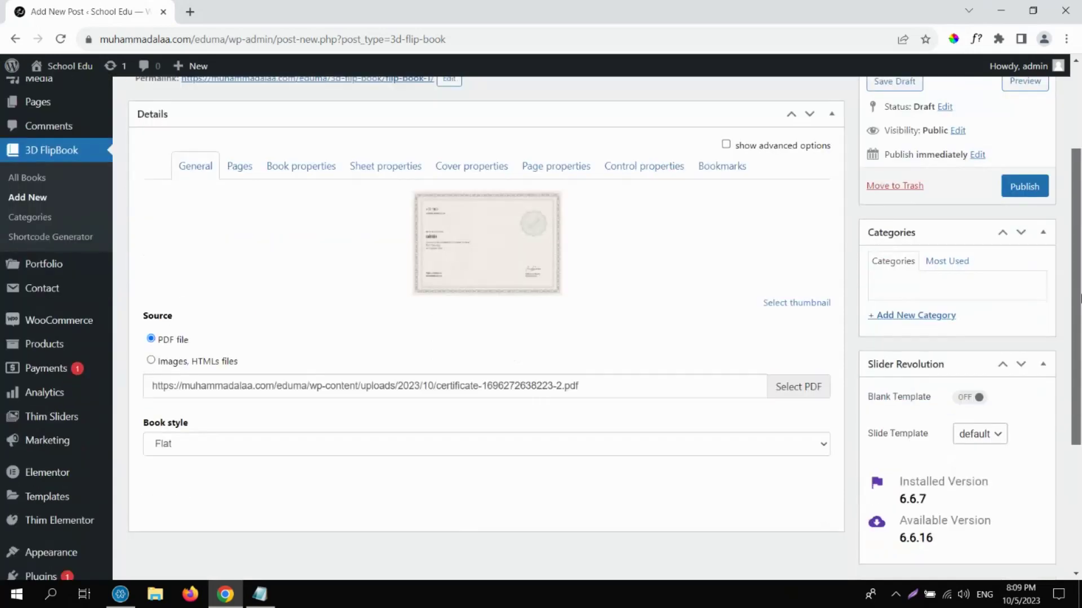
{"action": "left_click", "coordinate": [642, 442]}
{"action": "left_click", "coordinate": [642, 443]}
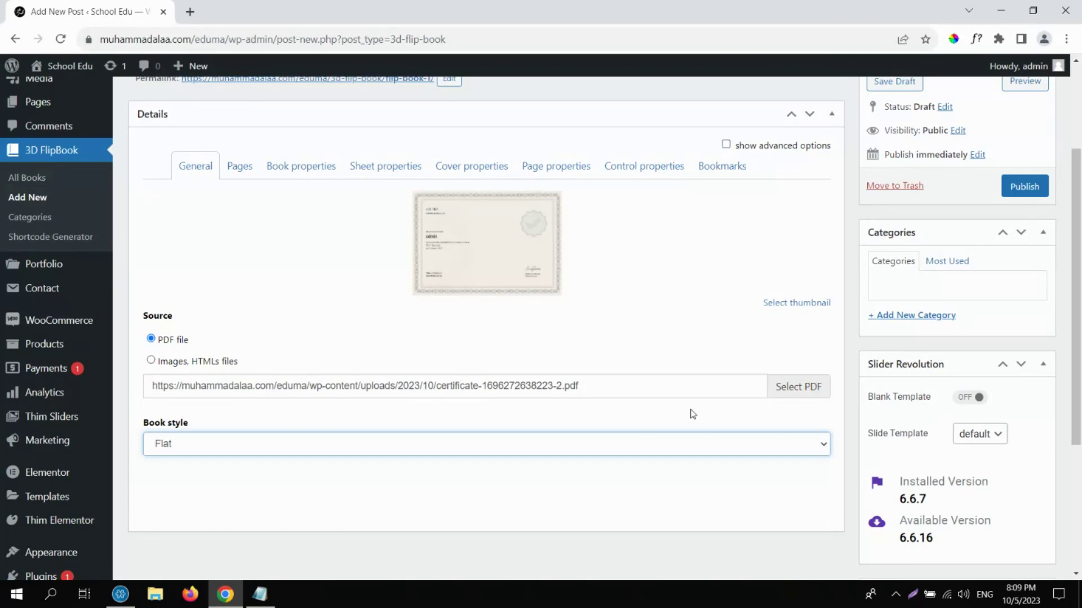
{"action": "scroll", "coordinate": [1024, 225], "scroll_direction": "up", "scroll_amount": 2}
{"action": "left_click", "coordinate": [1029, 334]}
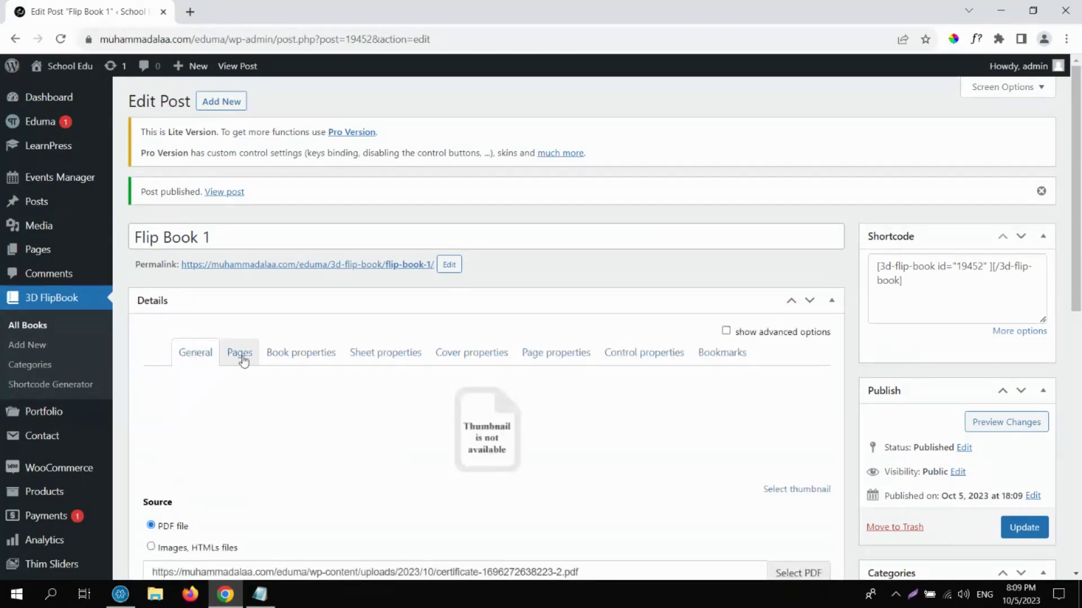
Look over the pages, book and sheet properties, then select the generated shortcode.
{"action": "left_click", "coordinate": [237, 356]}
{"action": "left_click", "coordinate": [304, 354]}
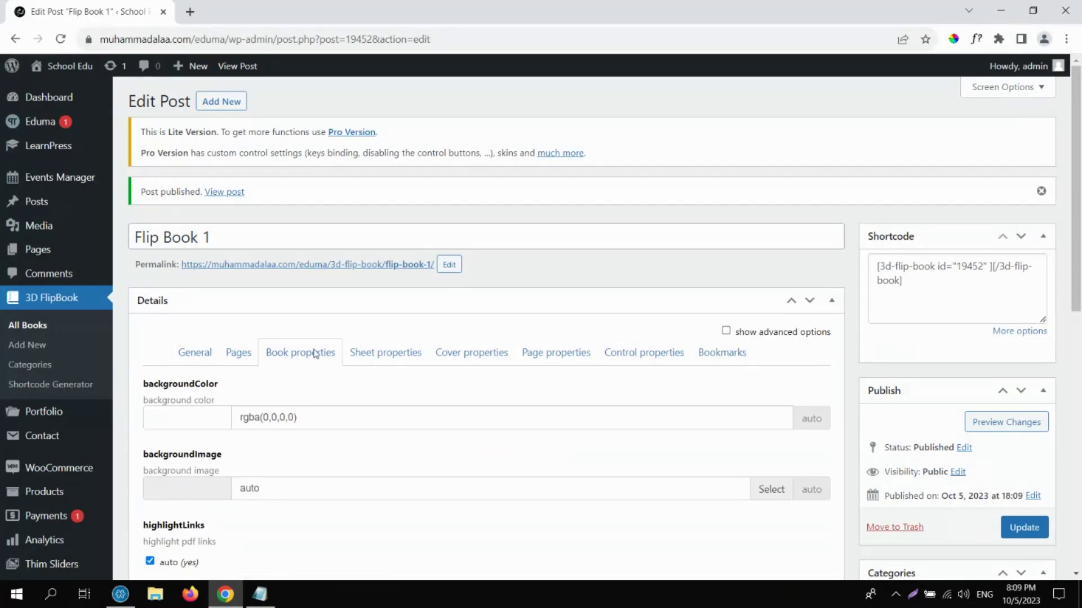
{"action": "left_click", "coordinate": [392, 352]}
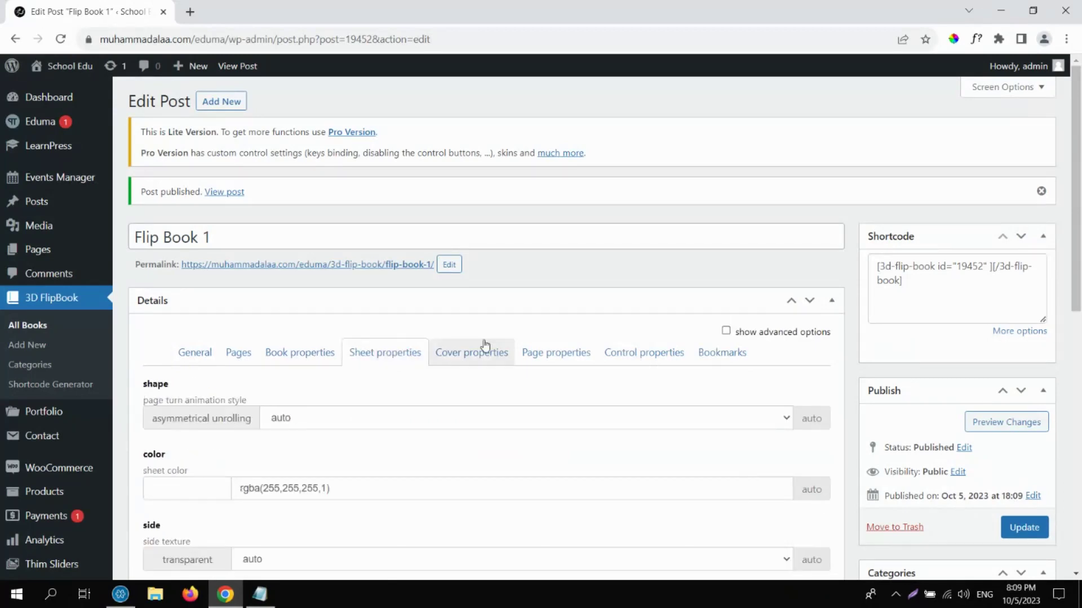
{"action": "left_click", "coordinate": [912, 280]}
{"action": "key", "text": "ctrl+a"}
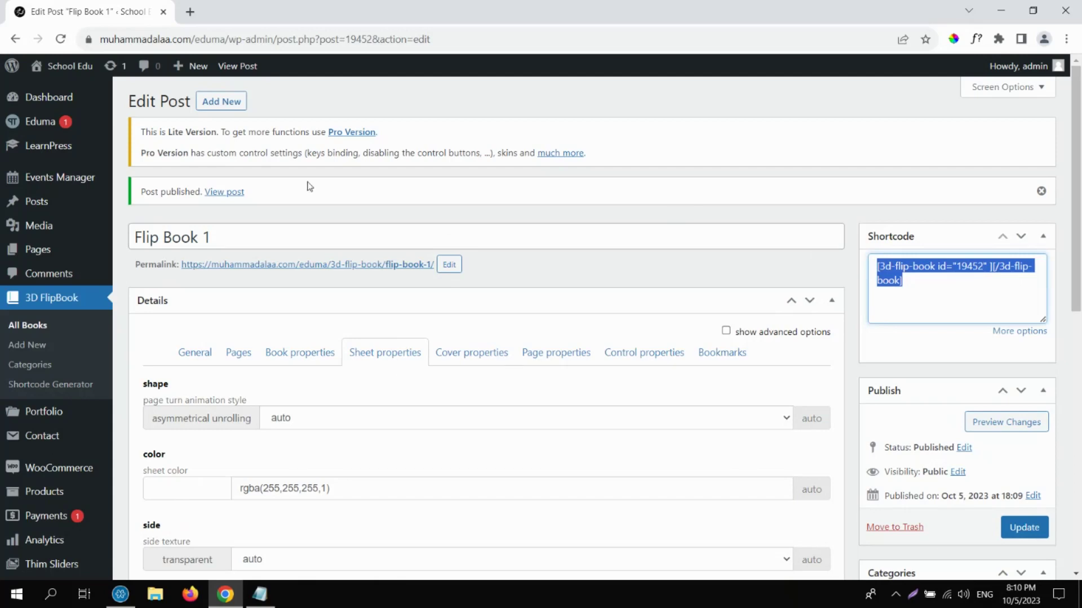
{"action": "left_click", "coordinate": [929, 306]}
{"action": "key", "text": "ctrl+c"}
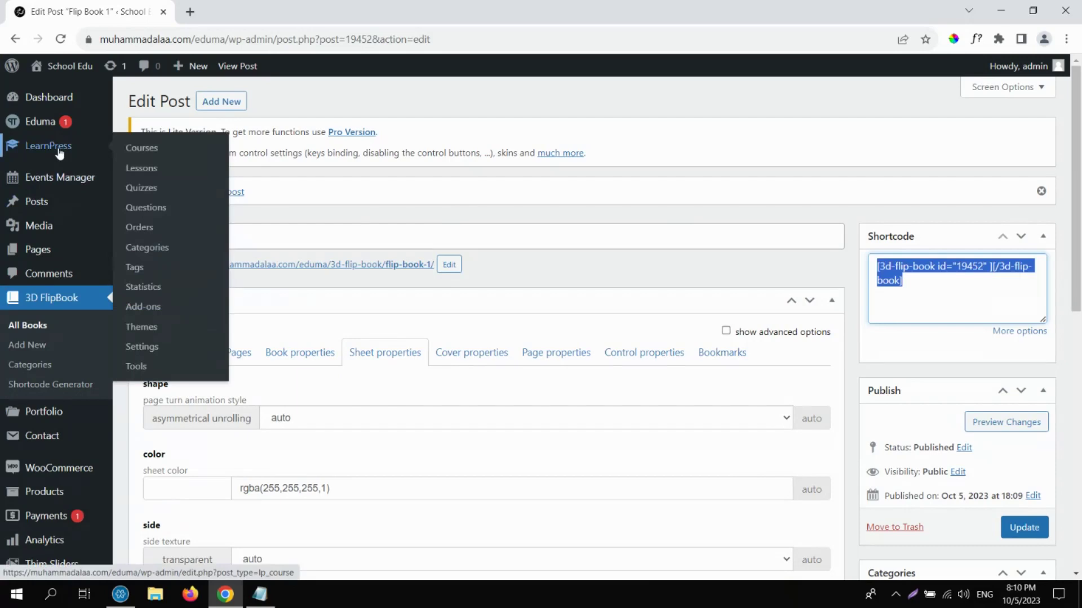
Open Course 1's Lesson 1 for editing and scroll to its Lesson Settings.
{"action": "left_click", "coordinate": [27, 148]}
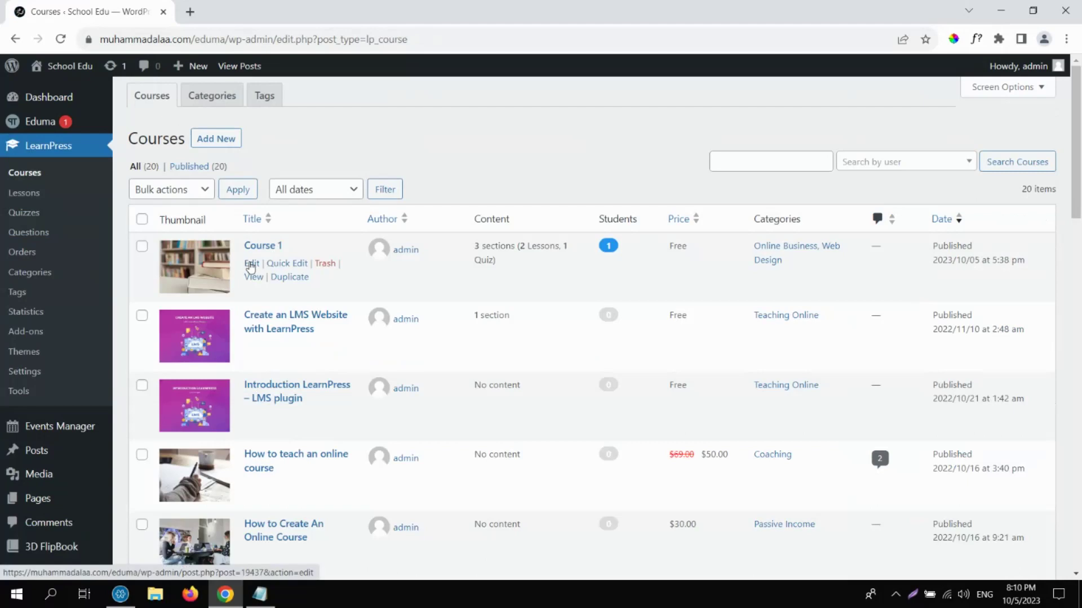
{"action": "left_click", "coordinate": [251, 264]}
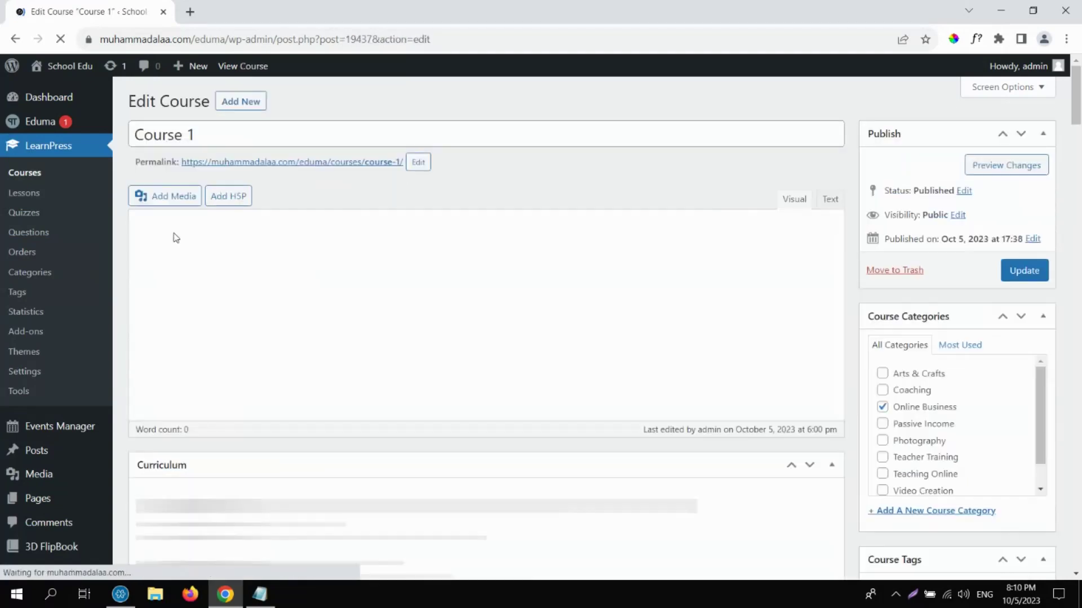
{"action": "left_click", "coordinate": [18, 194]}
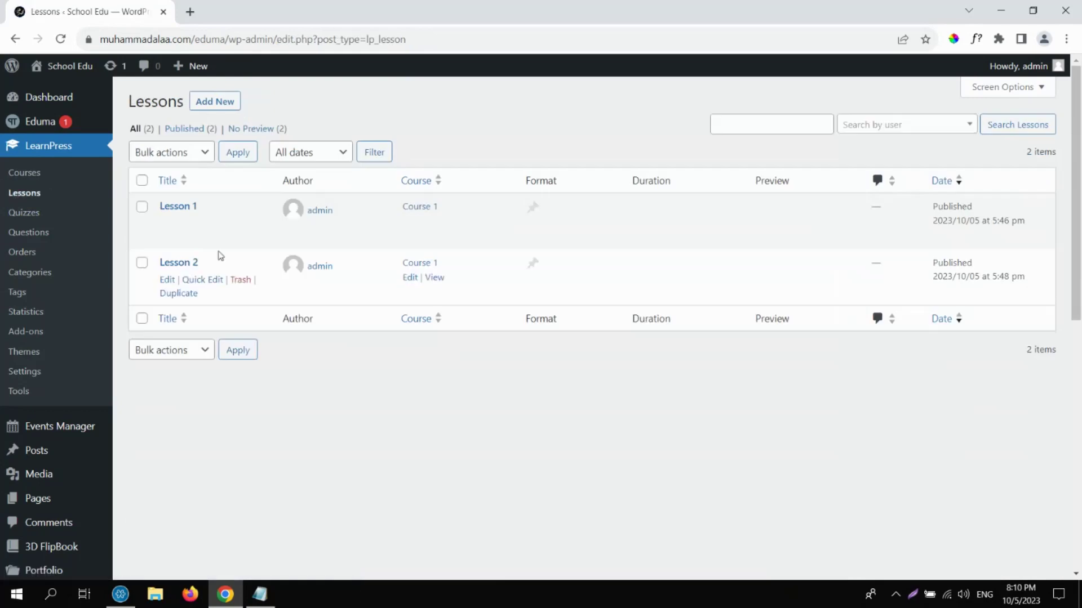
{"action": "left_click", "coordinate": [166, 225]}
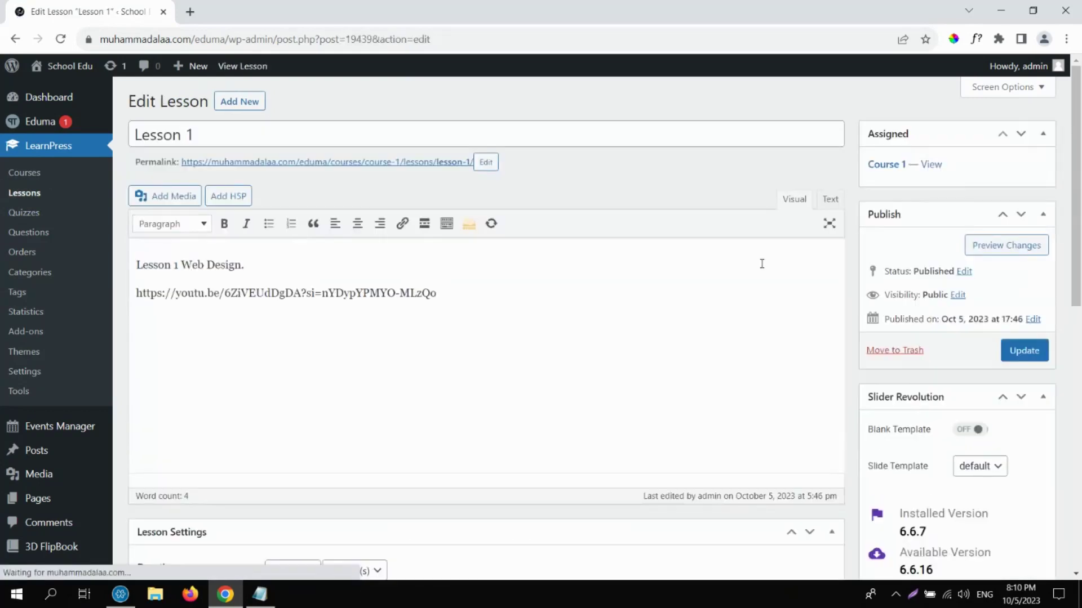
{"action": "scroll", "coordinate": [1080, 248], "scroll_direction": "down", "scroll_amount": 1}
{"action": "scroll", "coordinate": [1080, 248], "scroll_direction": "down", "scroll_amount": 2}
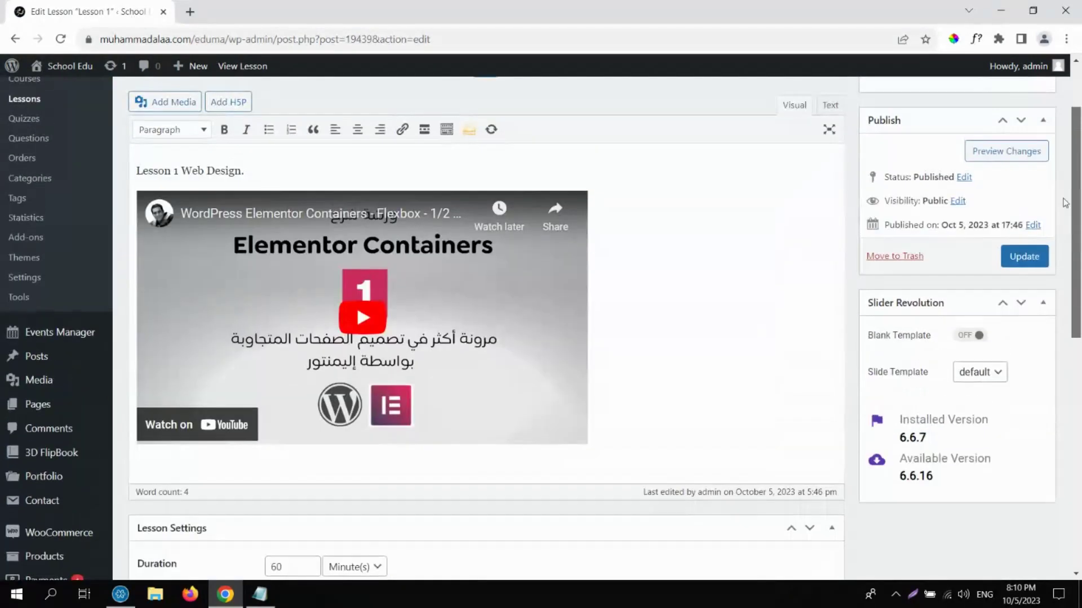
{"action": "scroll", "coordinate": [956, 395], "scroll_direction": "down", "scroll_amount": 5}
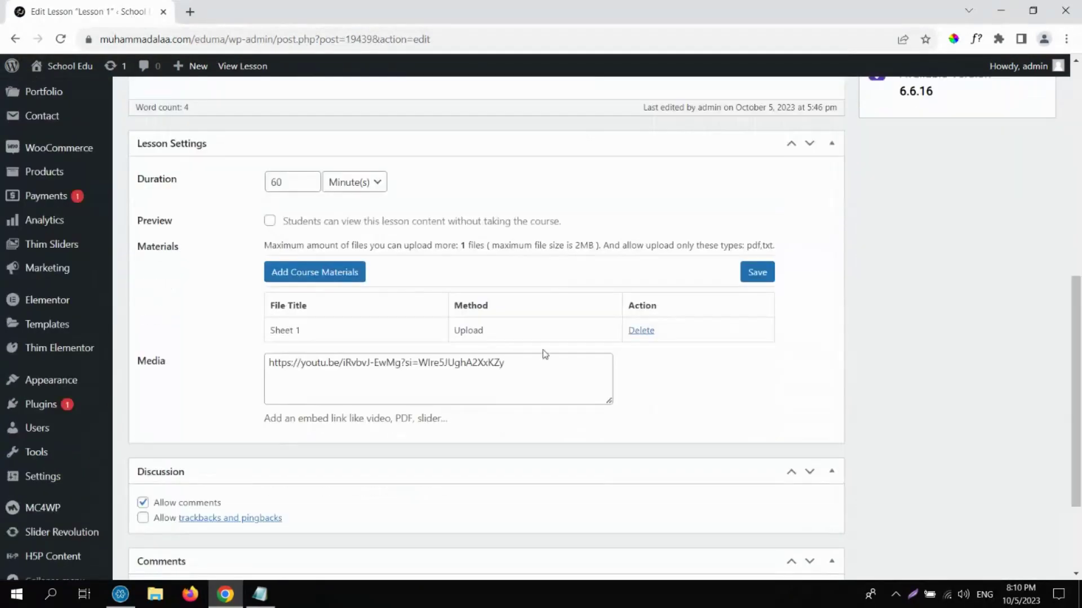
Replace the Media YouTube link with the [3d-flip-book id="19452" ] shortcode.
{"action": "left_click", "coordinate": [550, 365]}
{"action": "key", "text": "ctrl+BackSpace"}
{"action": "key", "text": "ctrl+a"}
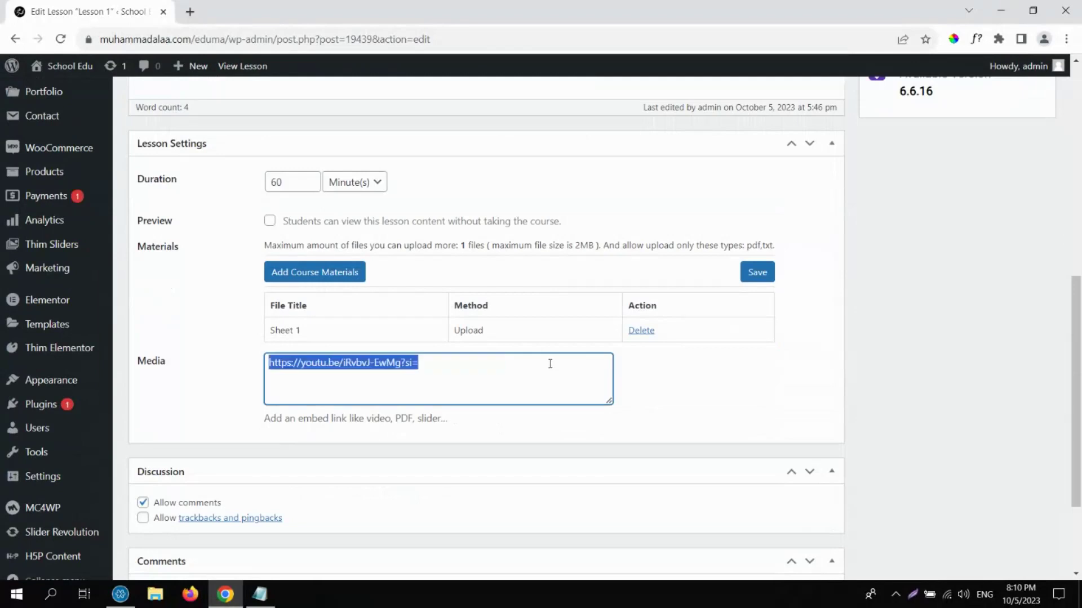
{"action": "key", "text": "ctrl+v"}
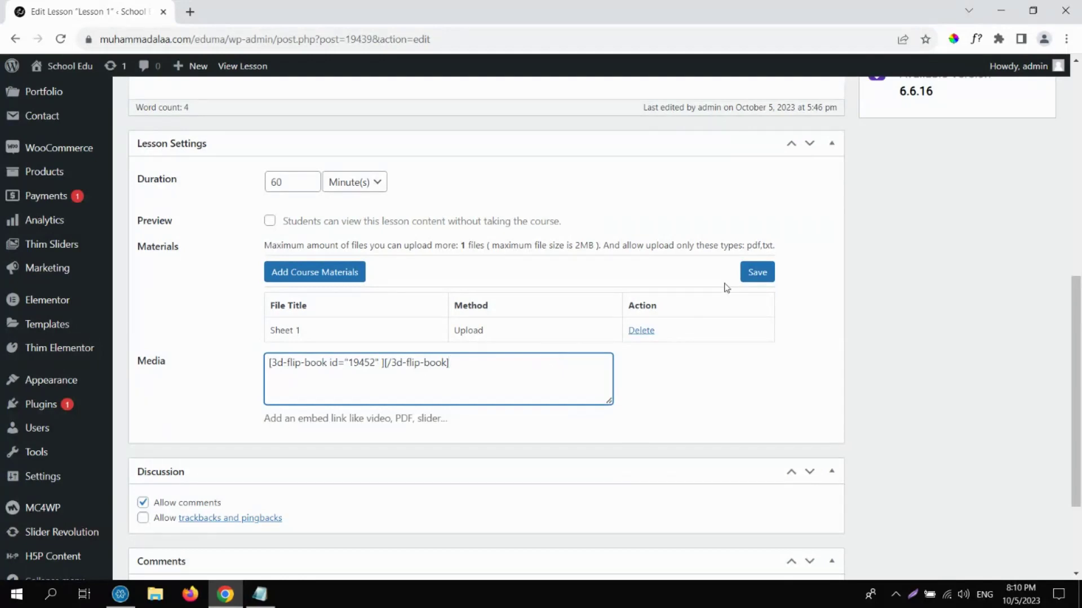
Discard an added external-URL course material row, leaving the shortcode unchanged.
{"action": "left_click", "coordinate": [311, 277]}
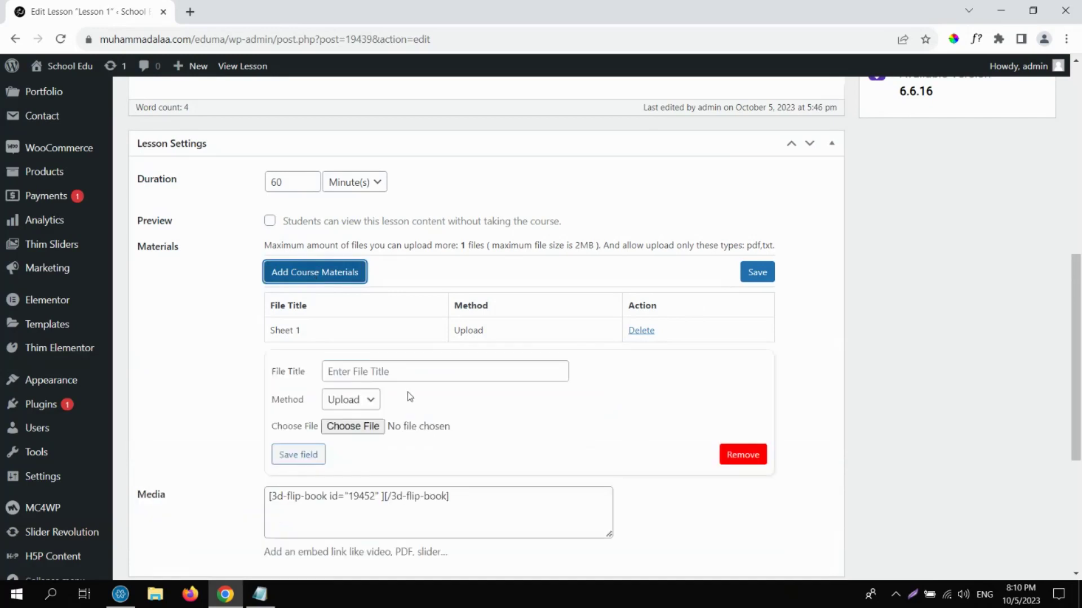
{"action": "left_click", "coordinate": [362, 401]}
{"action": "left_click", "coordinate": [357, 430]}
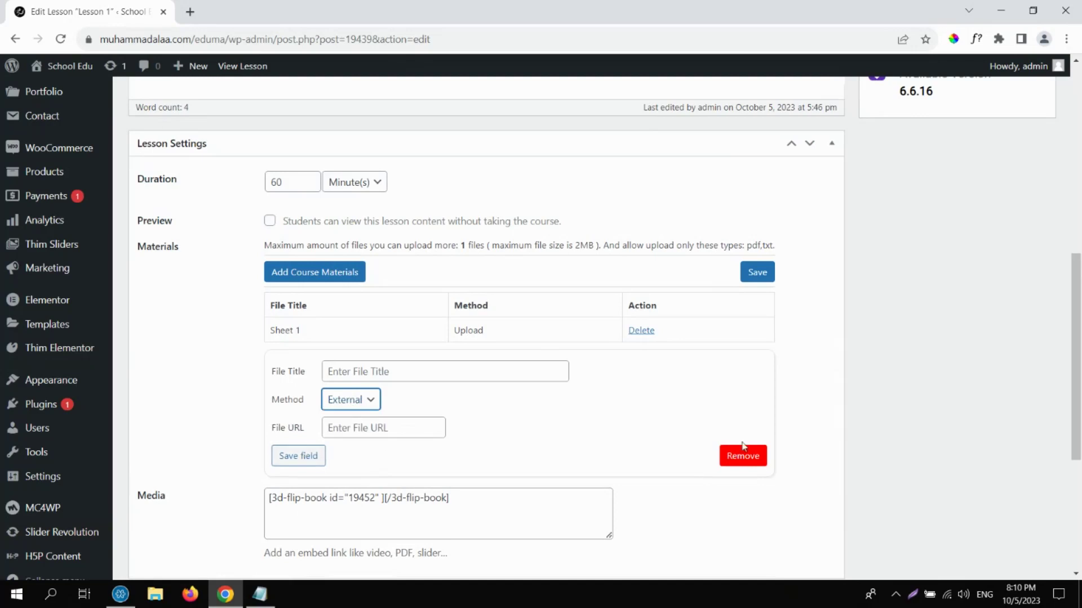
{"action": "left_click", "coordinate": [742, 447]}
{"action": "left_click", "coordinate": [467, 368]}
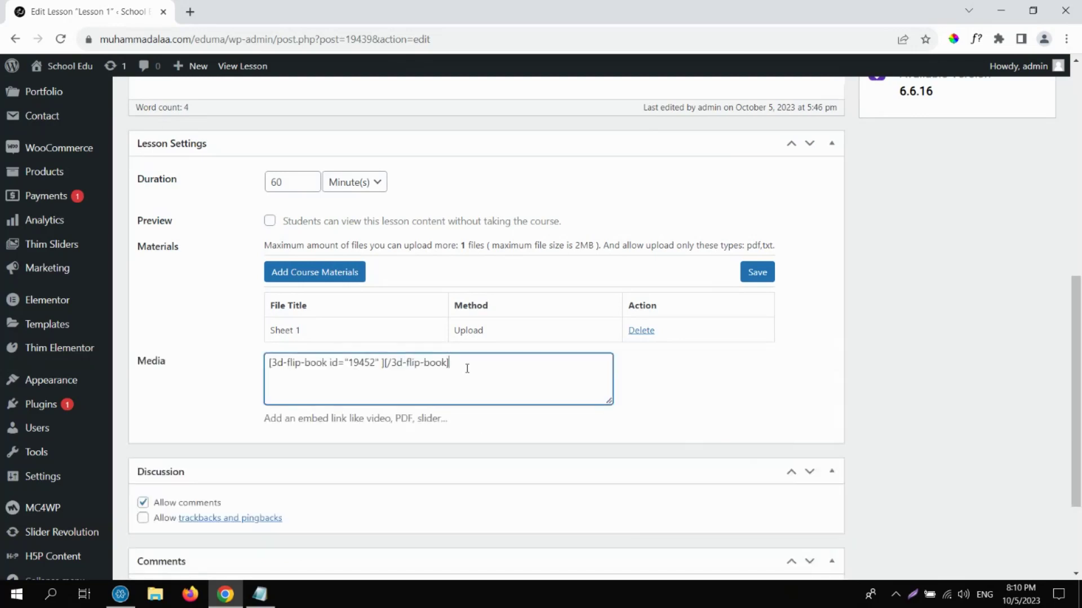
{"action": "key", "text": "ctrl+a"}
{"action": "left_click", "coordinate": [456, 366]}
Update Lesson 1 and view it on the live site.
{"action": "scroll", "coordinate": [1080, 197], "scroll_direction": "up", "scroll_amount": 8}
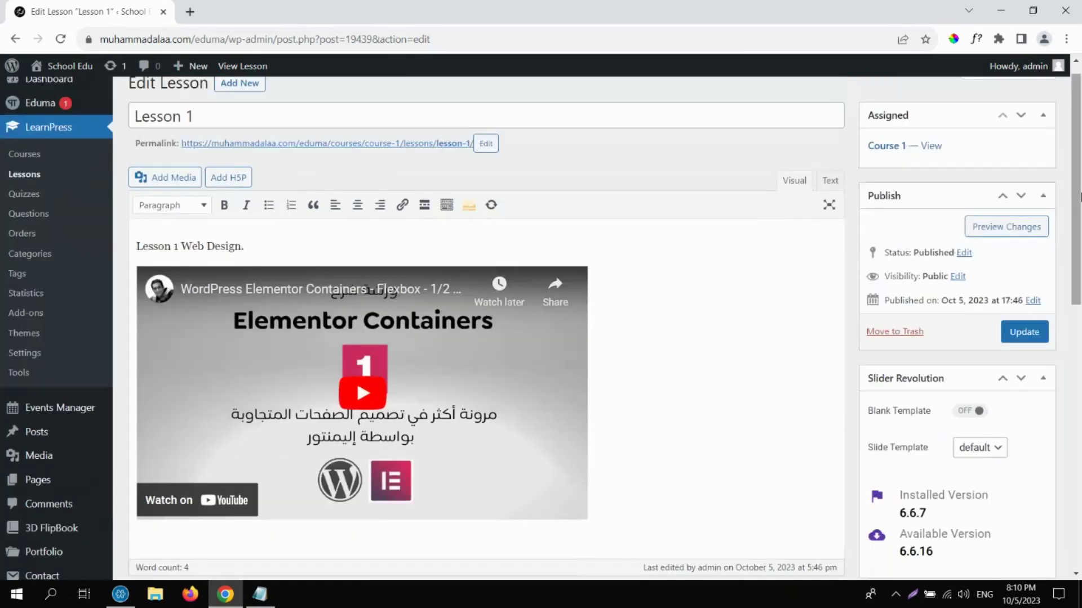
{"action": "left_click", "coordinate": [1024, 336]}
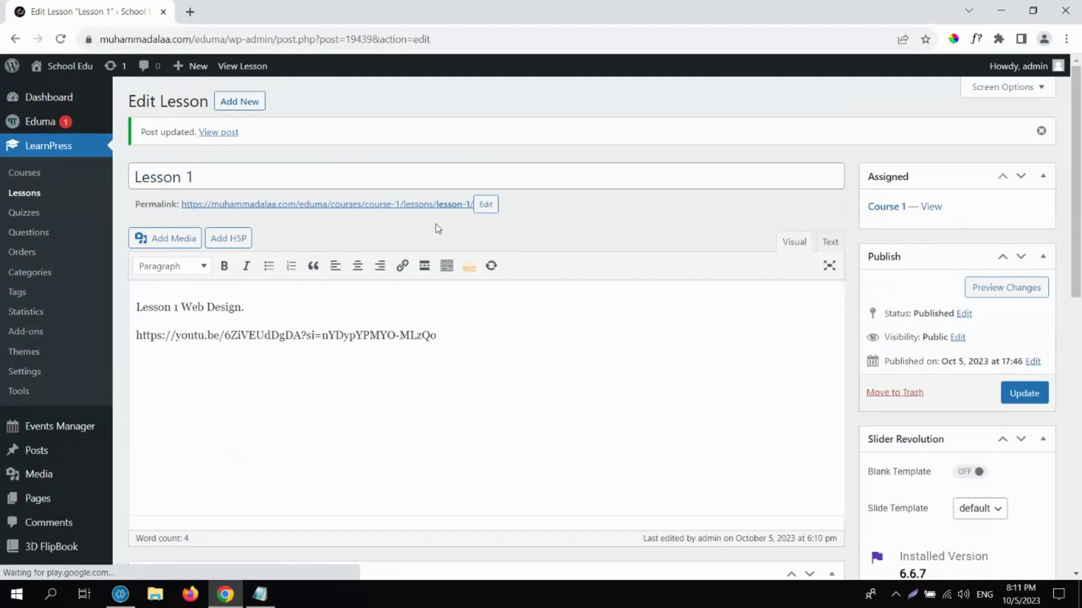
{"action": "left_click", "coordinate": [433, 208]}
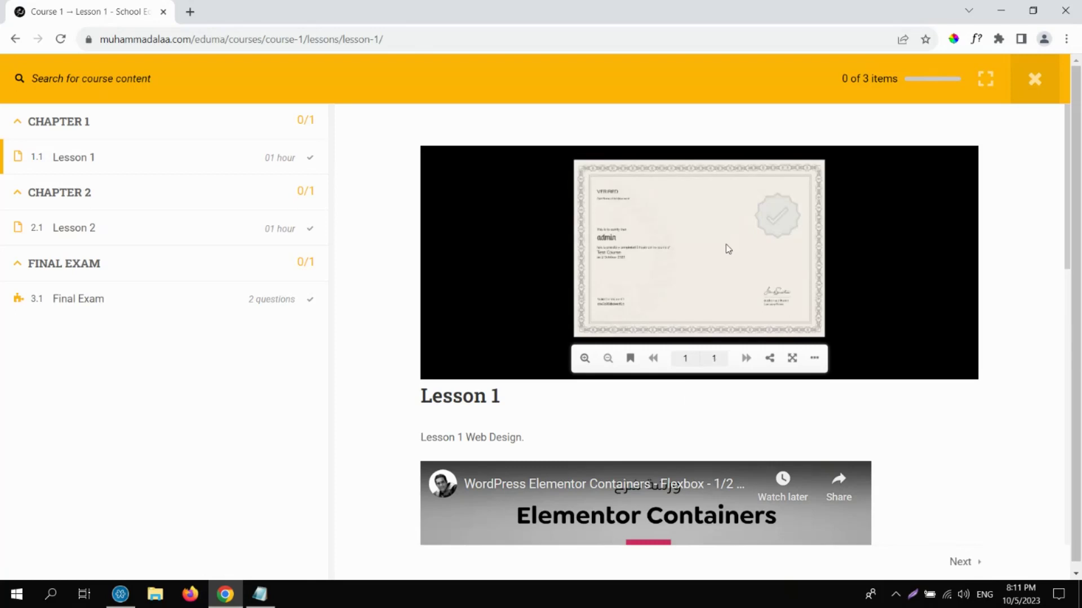
Drag the certificate flipbook on Lesson 1 to tilt and inspect it in 3D.
{"action": "left_click_drag", "start_coordinate": [727, 243], "coordinate": [556, 314]}
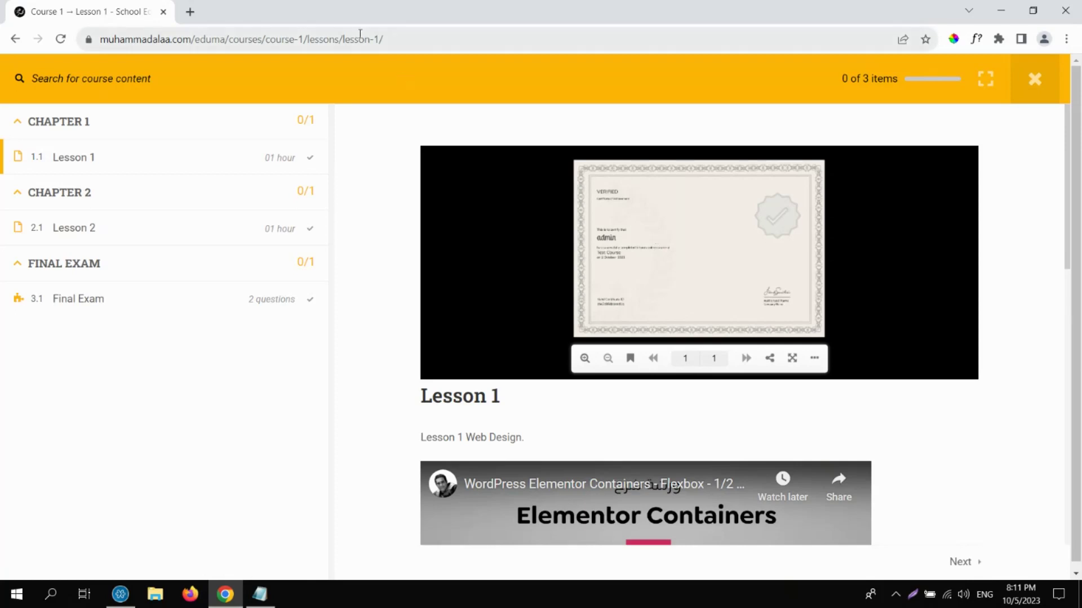
In a new tab, search 'pdf book sample' and open The Book Collector free sample PDF.
{"action": "left_click", "coordinate": [191, 13]}
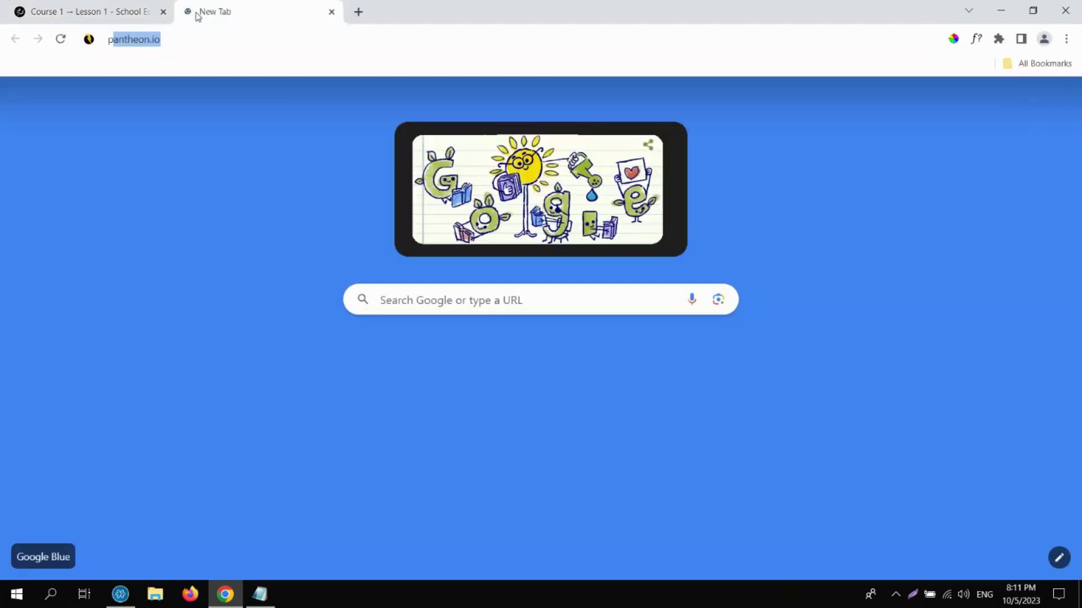
{"action": "type", "text": "pdf book"}
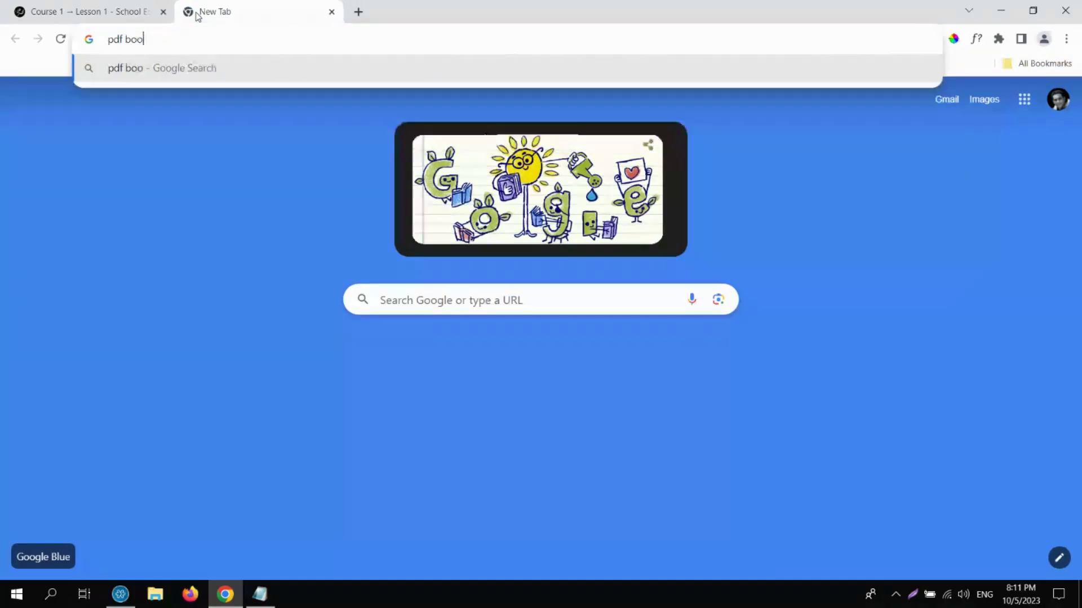
{"action": "key", "text": "Return"}
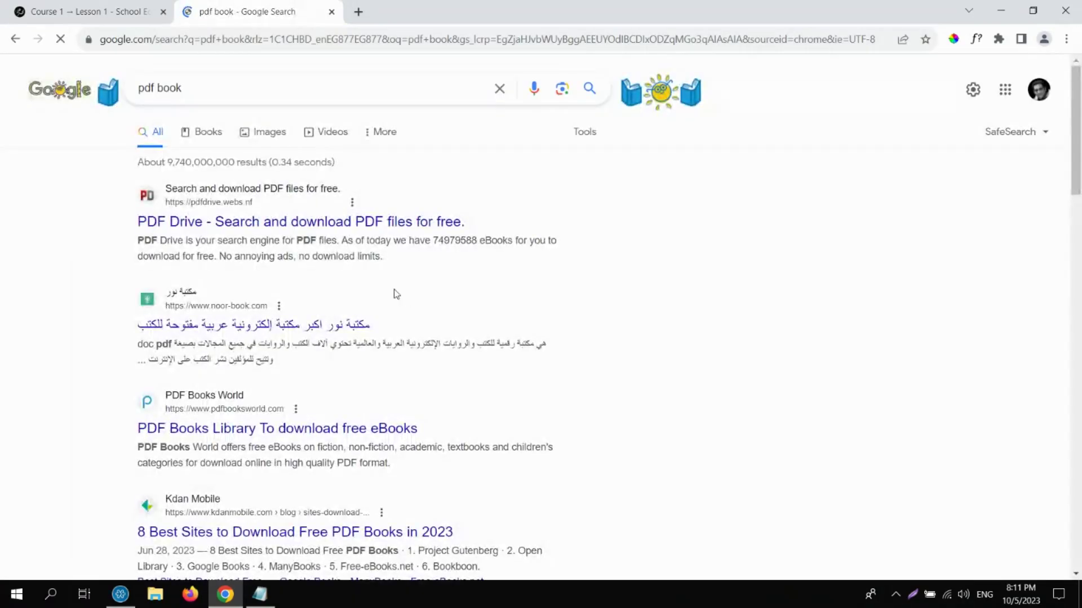
{"action": "left_click", "coordinate": [238, 86]}
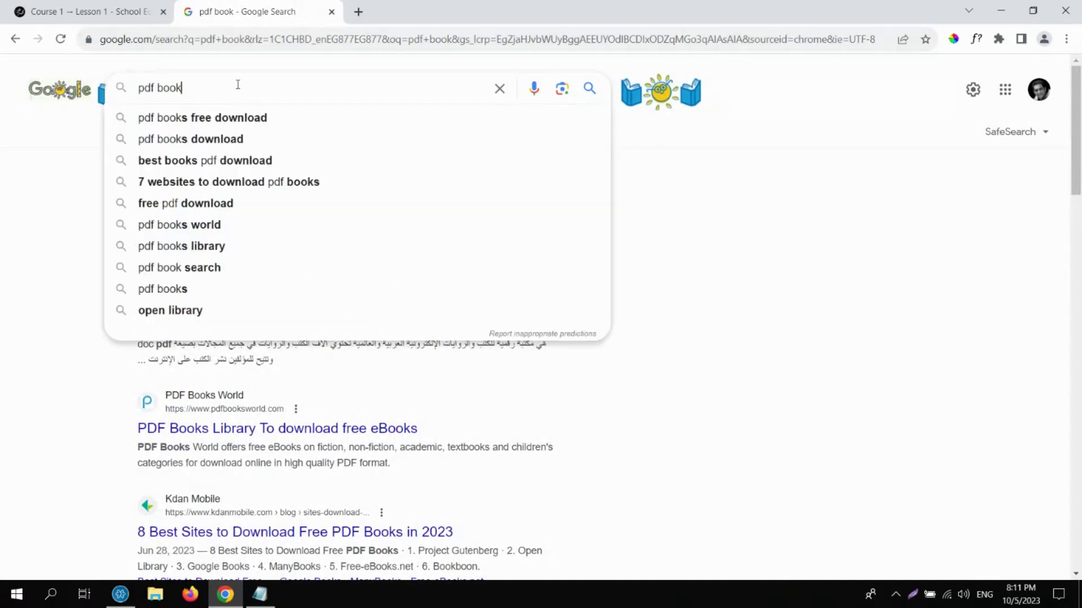
{"action": "type", "text": "sample"}
{"action": "key", "text": "Return"}
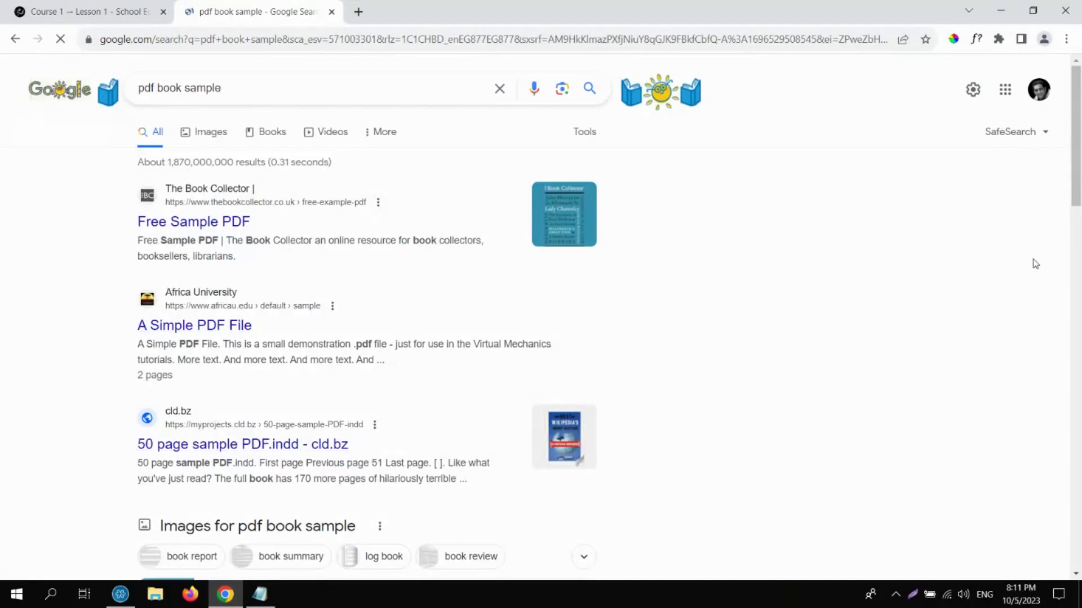
{"action": "scroll", "coordinate": [1078, 220], "scroll_direction": "down", "scroll_amount": 4}
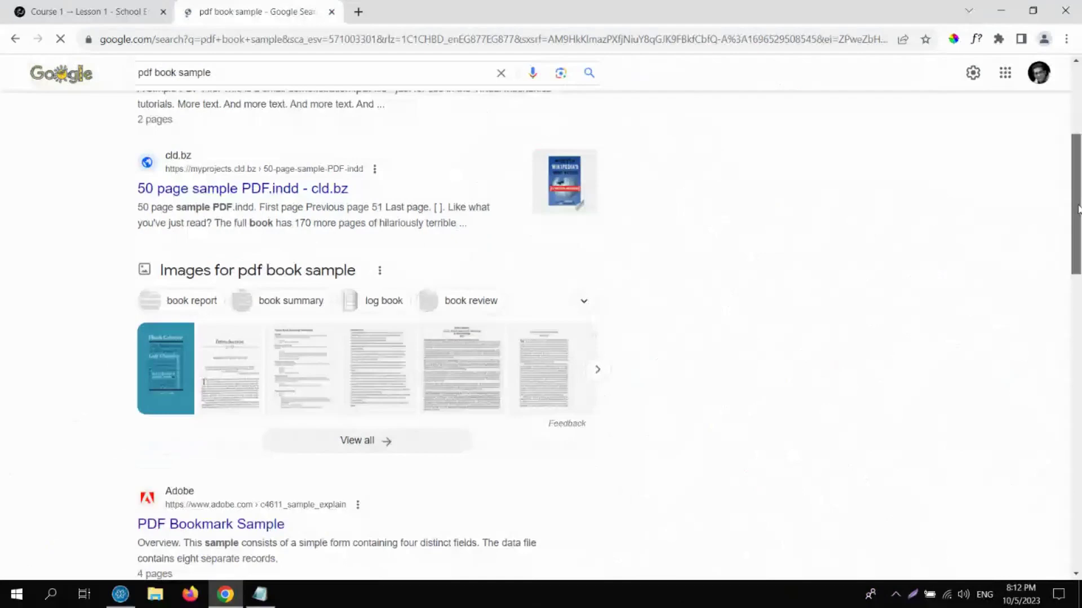
{"action": "left_click", "coordinate": [225, 232]}
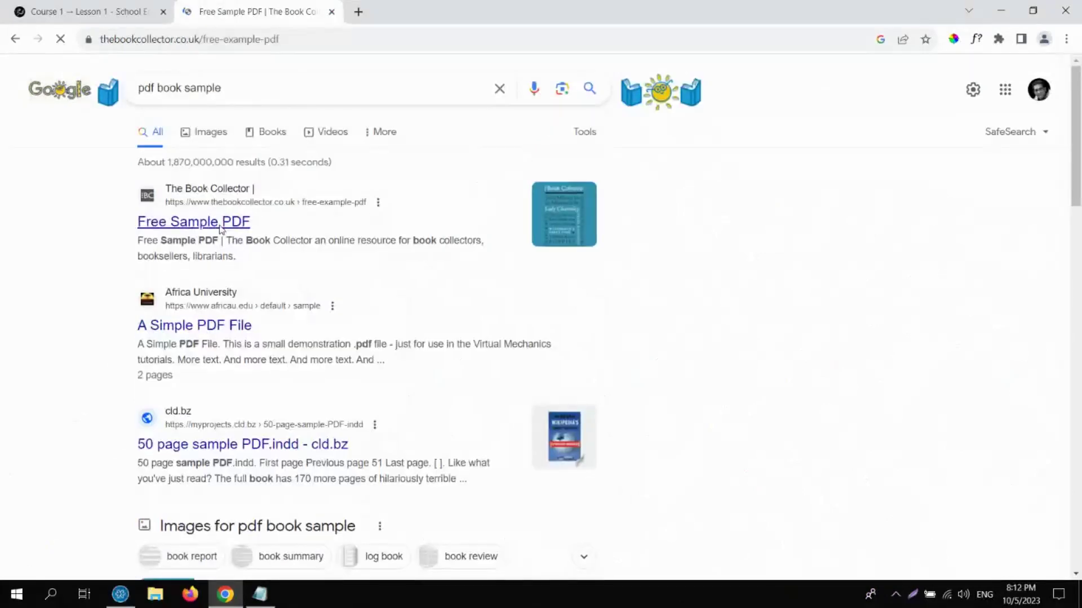
{"action": "scroll", "coordinate": [1076, 106], "scroll_direction": "down", "scroll_amount": 5}
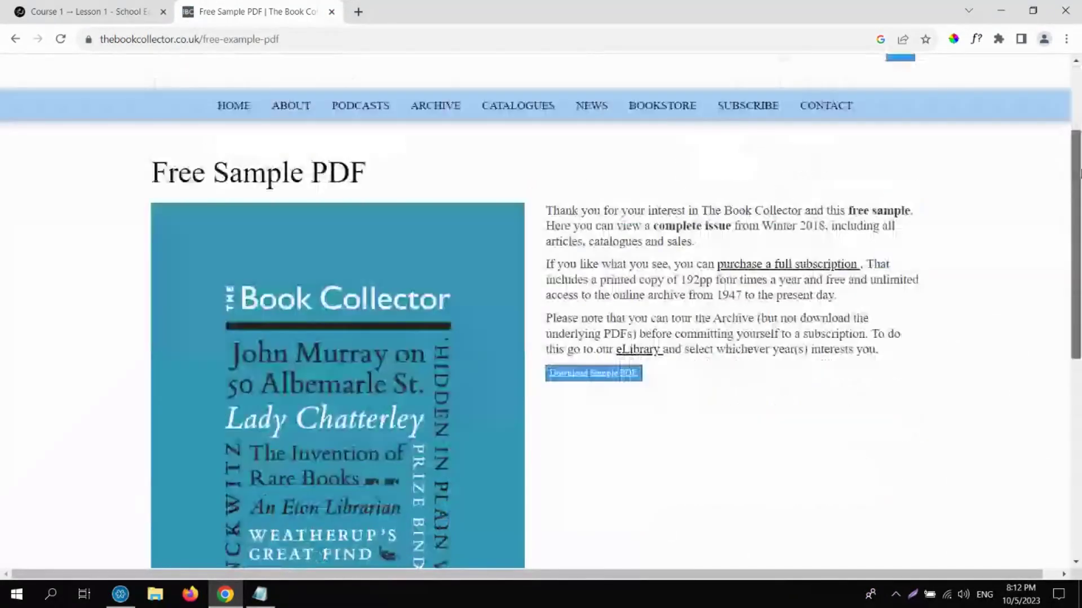
{"action": "left_click", "coordinate": [596, 232]}
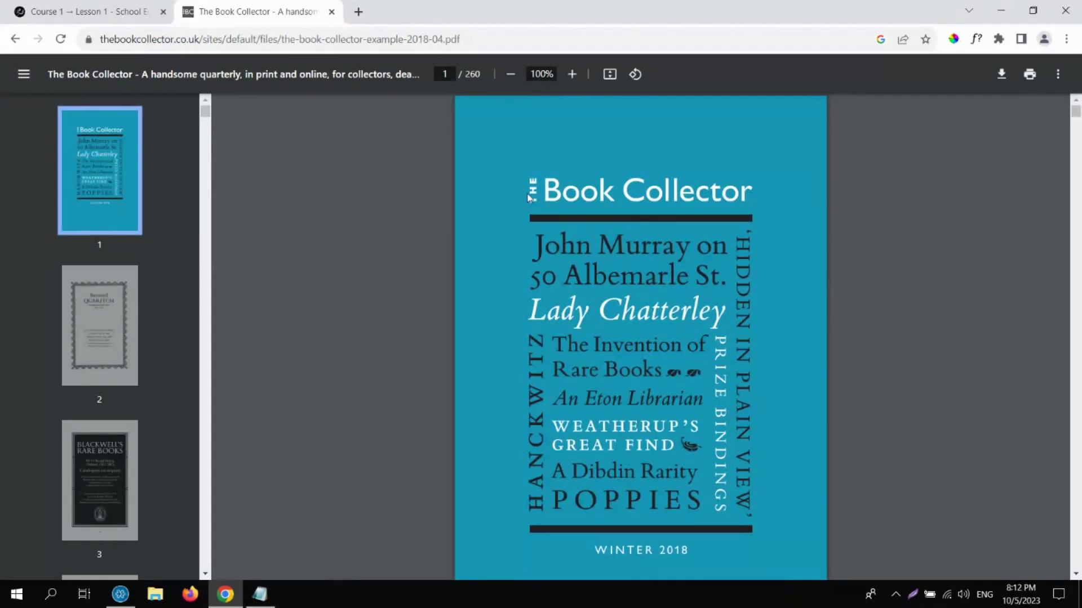
Save the-book-collector-example-2018-04.pdf to Downloads and close its tab.
{"action": "left_click", "coordinate": [1008, 82]}
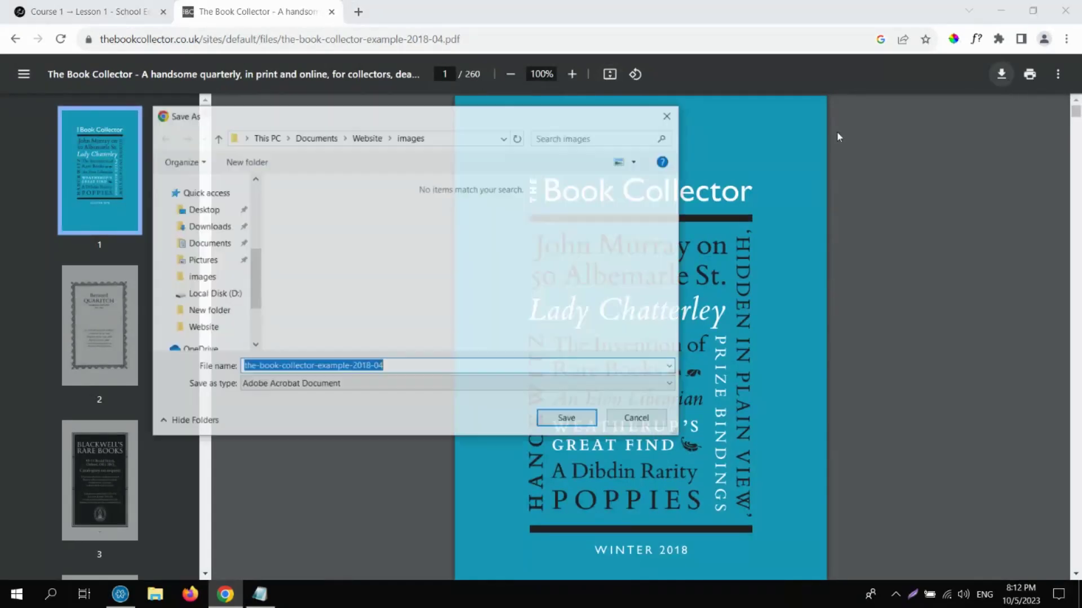
{"action": "left_click", "coordinate": [217, 221]}
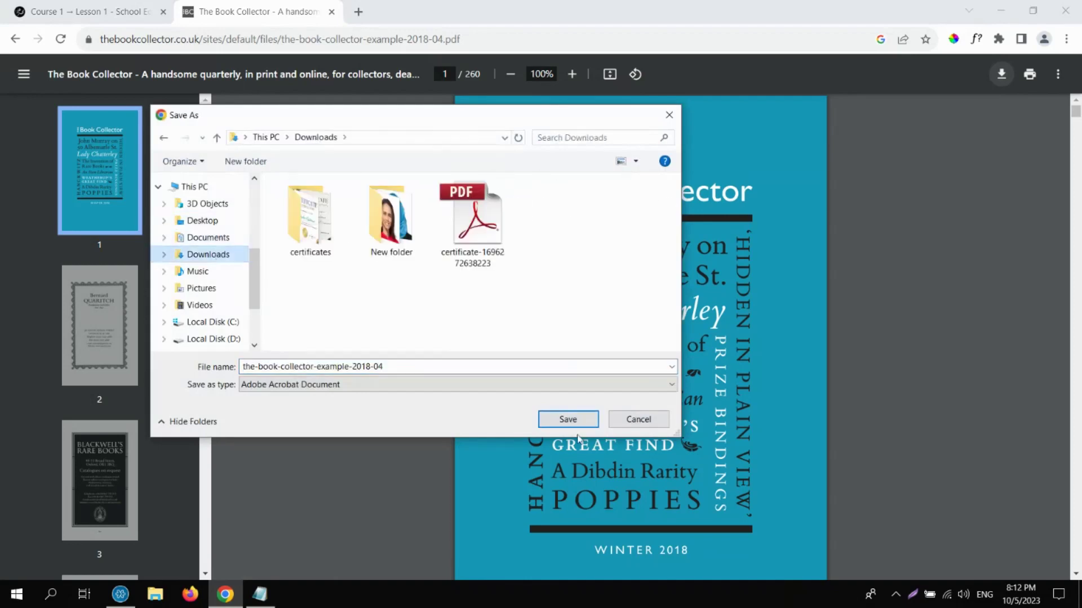
{"action": "left_click", "coordinate": [567, 419]}
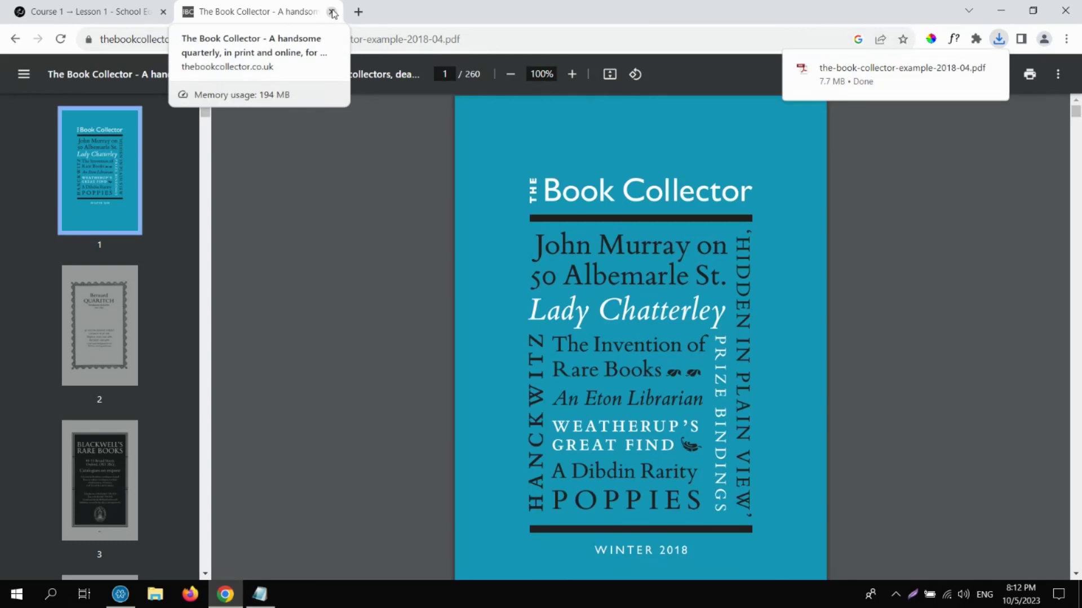
{"action": "left_click", "coordinate": [332, 12]}
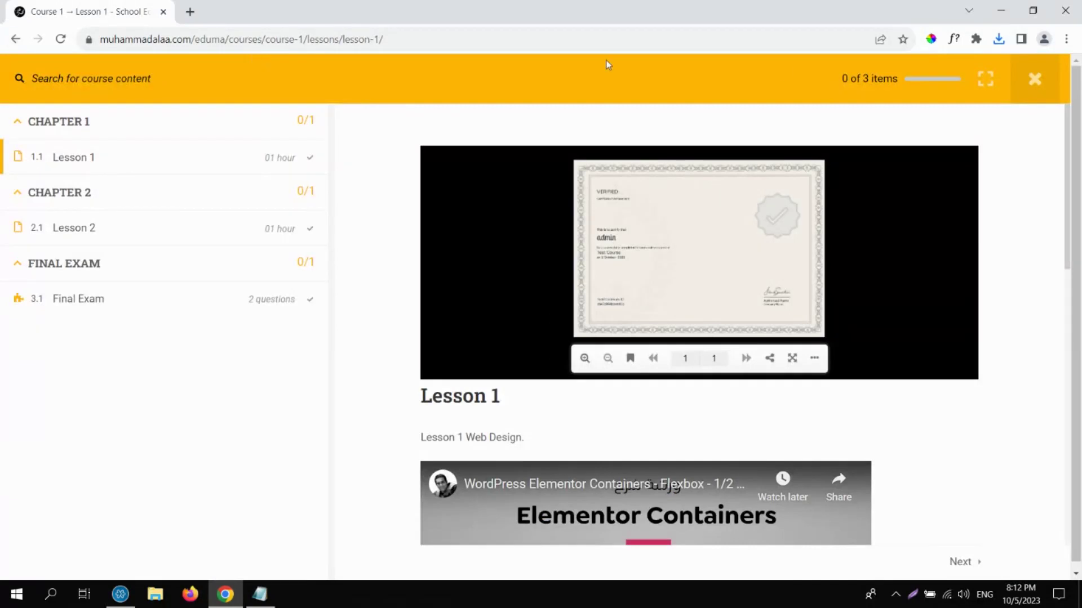
Exit Lesson 1 to the Course 1 overview page showing 0% In Progress.
{"action": "left_click", "coordinate": [1035, 81]}
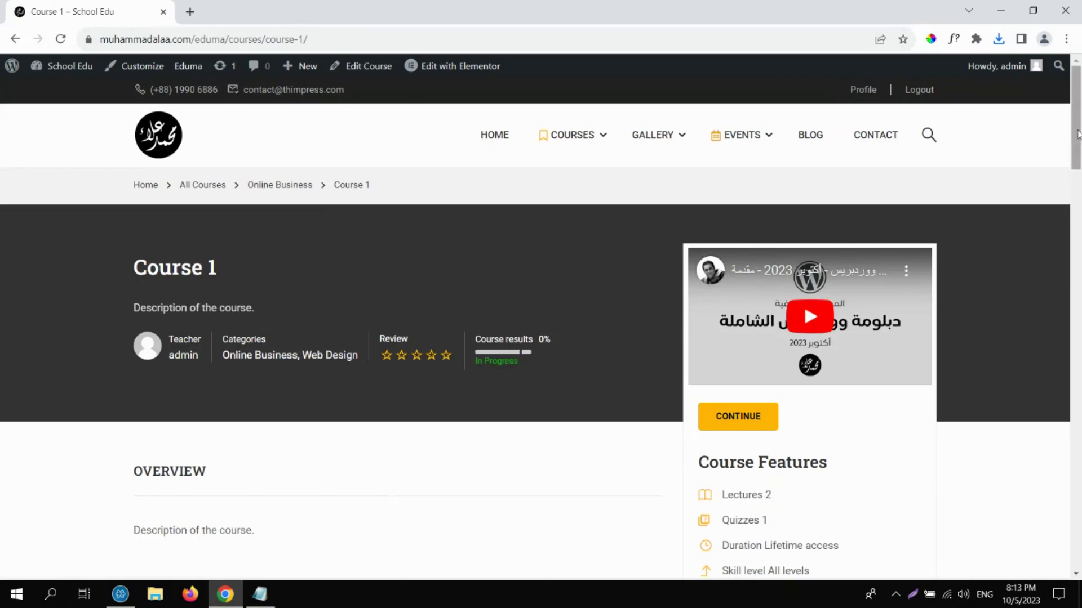
{"action": "mouse_move", "coordinate": [1077, 135]}
{"action": "left_mouse_down"}
{"action": "mouse_move", "coordinate": [1078, 534]}
{"action": "mouse_move", "coordinate": [1079, 113]}
{"action": "left_mouse_up"}
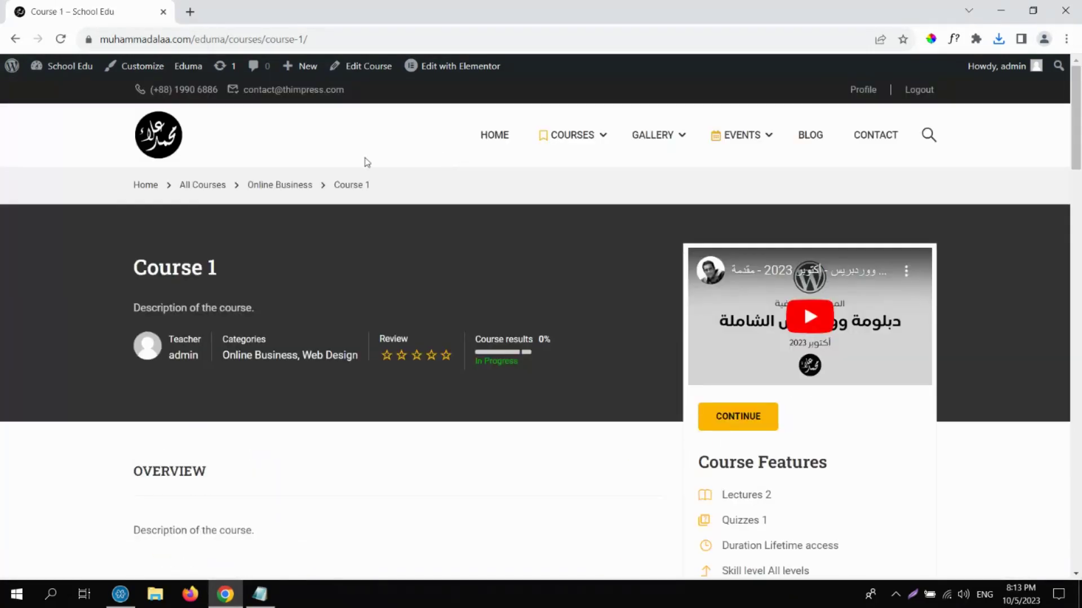
From the WordPress dashboard, open Flip Book 1 for editing from the flip books list.
{"action": "left_click", "coordinate": [65, 72]}
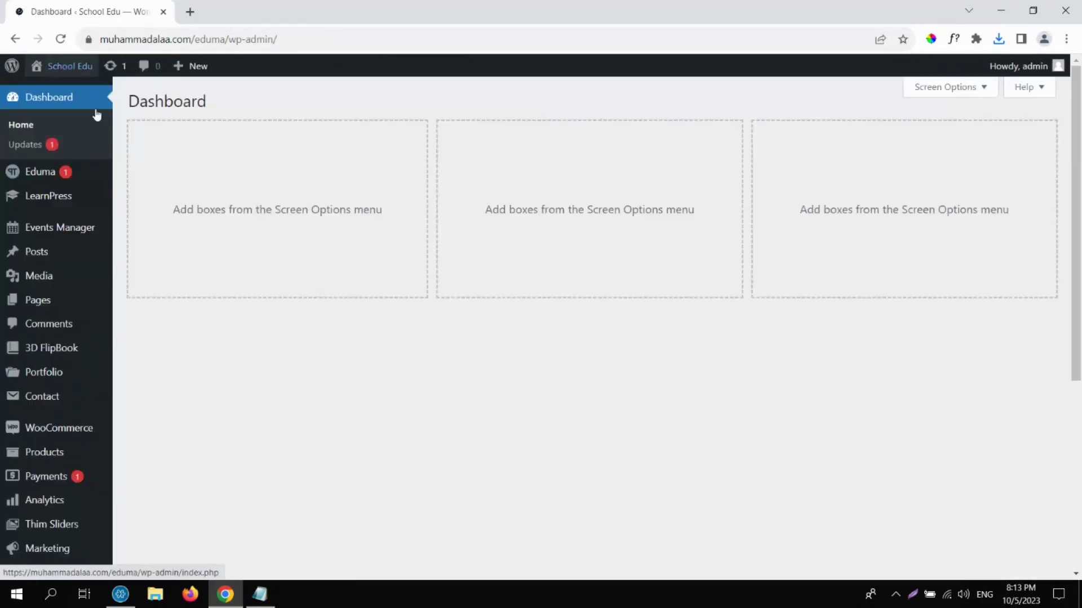
{"action": "mouse_move", "coordinate": [52, 191]}
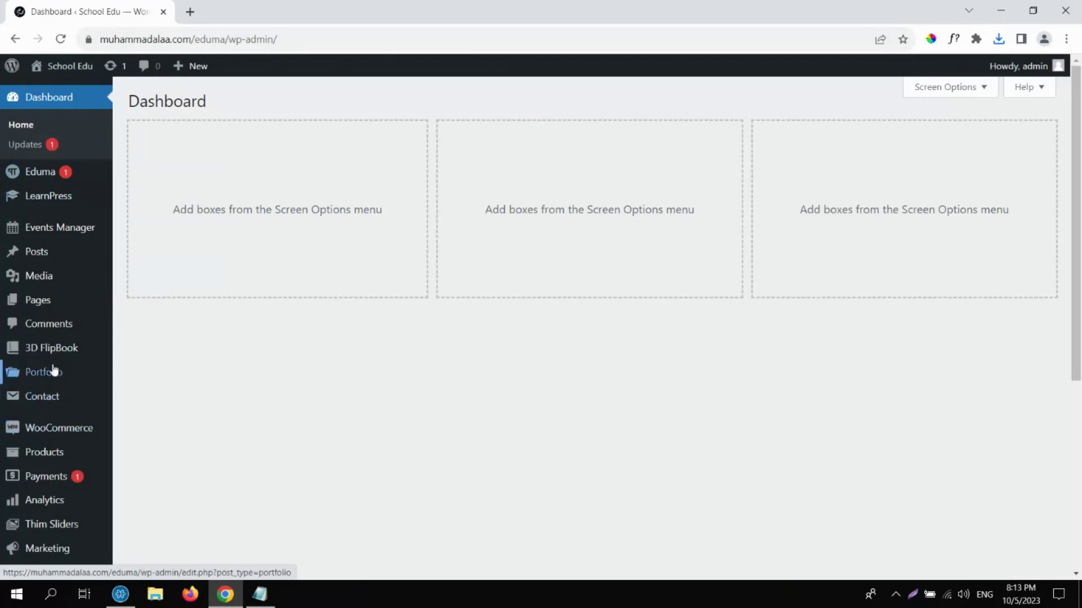
{"action": "mouse_move", "coordinate": [49, 354]}
{"action": "left_click", "coordinate": [148, 355]}
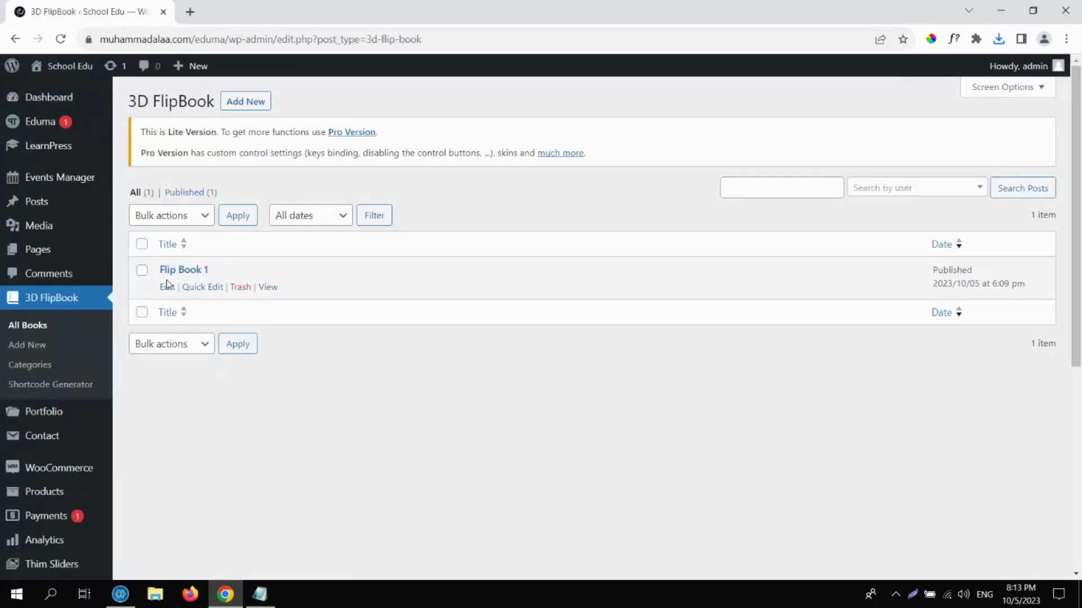
{"action": "left_click", "coordinate": [170, 290]}
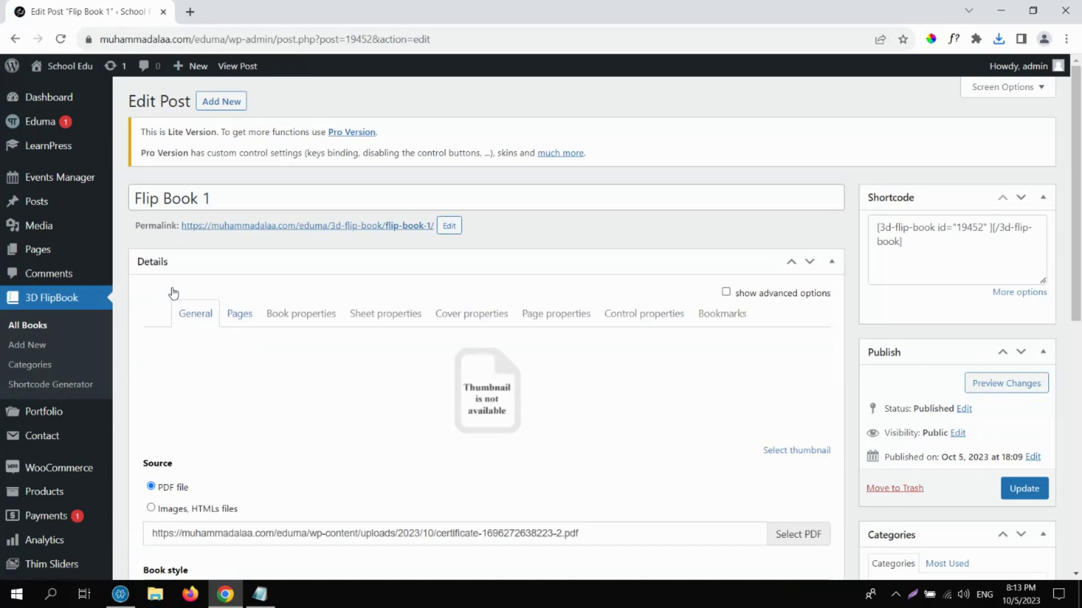
Upload the-book-collector-example-2018-04.pdf from Downloads and set it as Flip Book 1's PDF source.
{"action": "left_click", "coordinate": [806, 535]}
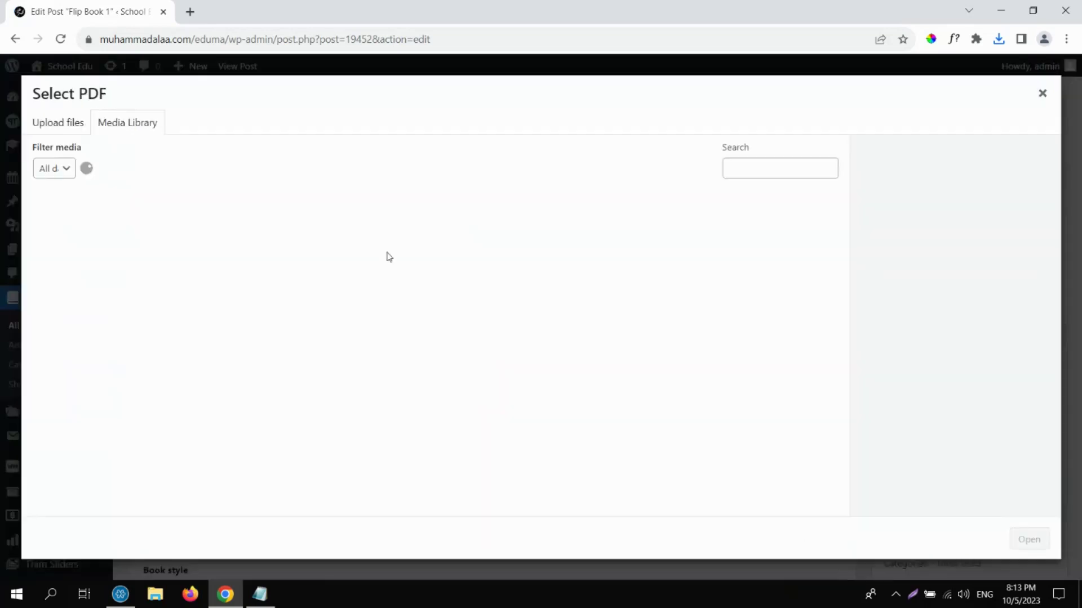
{"action": "left_click", "coordinate": [71, 125]}
{"action": "left_click", "coordinate": [553, 331]}
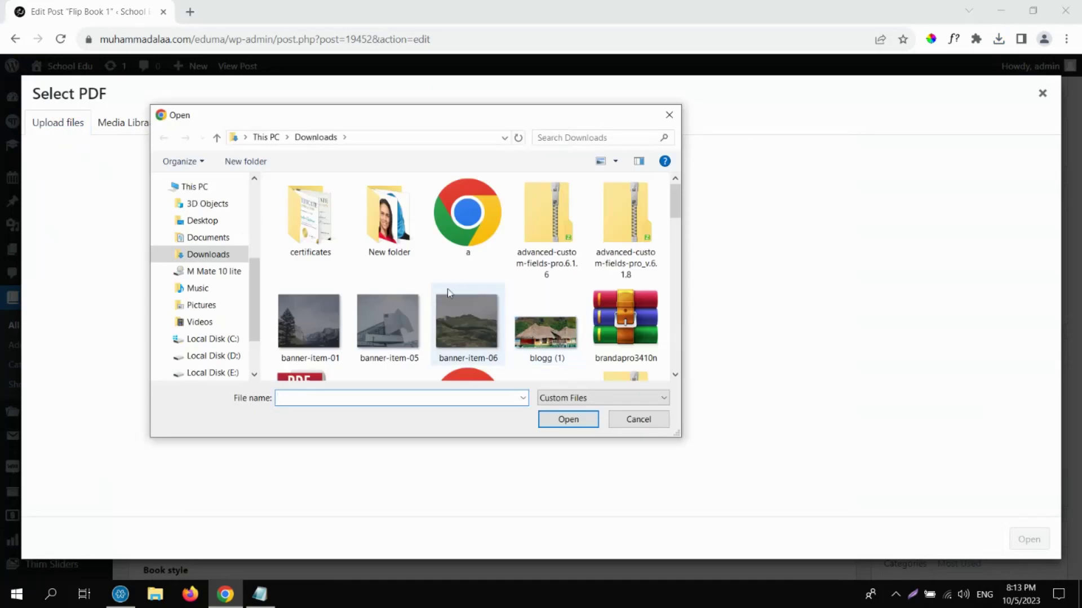
{"action": "left_click_drag", "start_coordinate": [678, 202], "coordinate": [679, 319]}
{"action": "left_click", "coordinate": [648, 319]}
{"action": "double_click", "coordinate": [648, 320]}
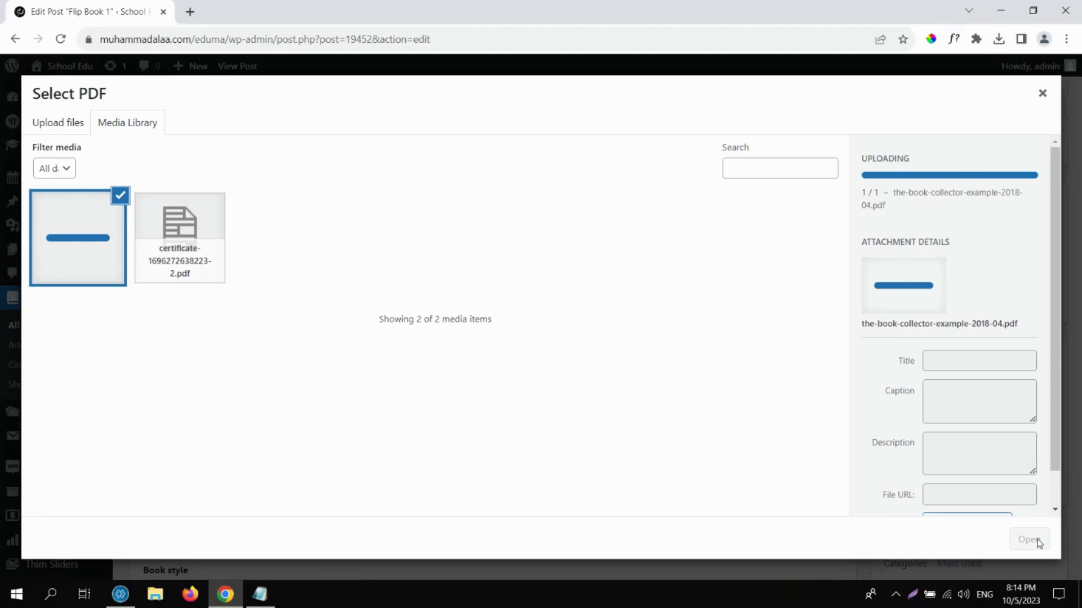
{"action": "left_click", "coordinate": [1029, 540]}
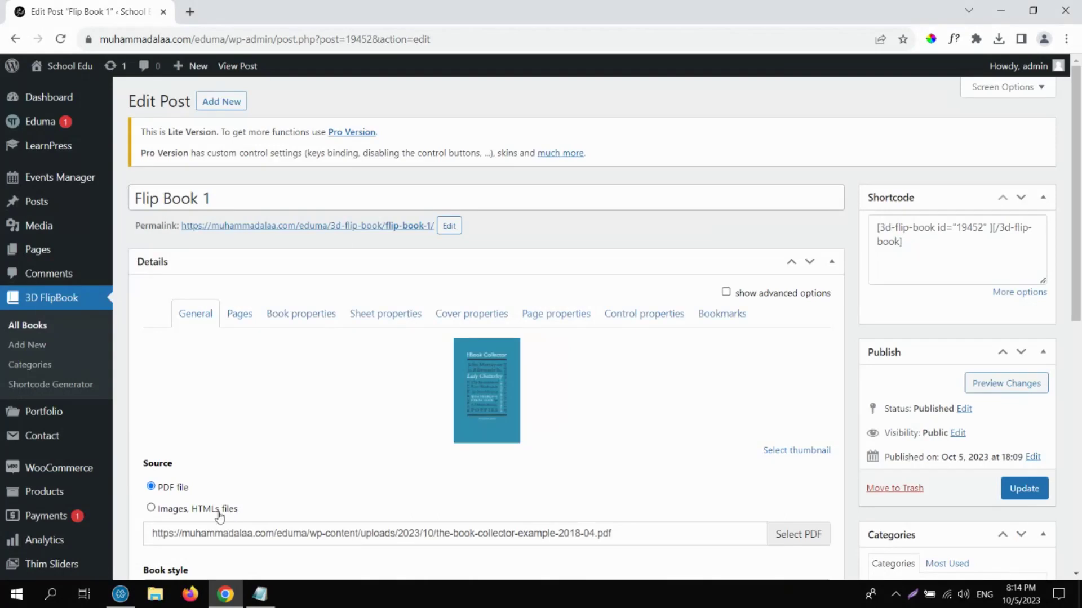
Review Flip Book 1's cover and page settings, then update it with the new PDF.
{"action": "scroll", "coordinate": [781, 440], "scroll_direction": "down", "scroll_amount": 2}
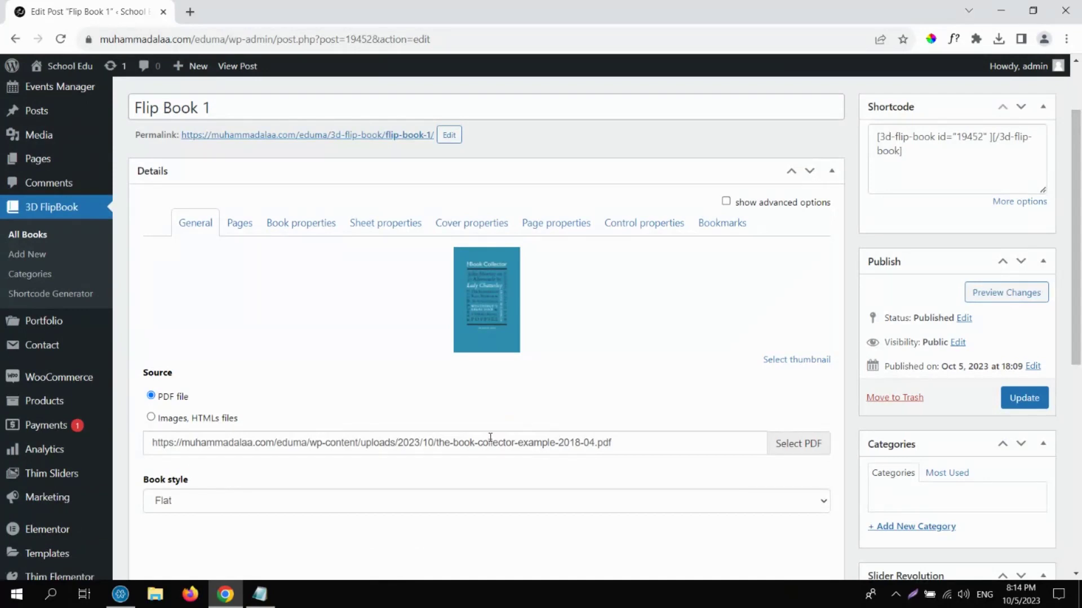
{"action": "left_click", "coordinate": [463, 229]}
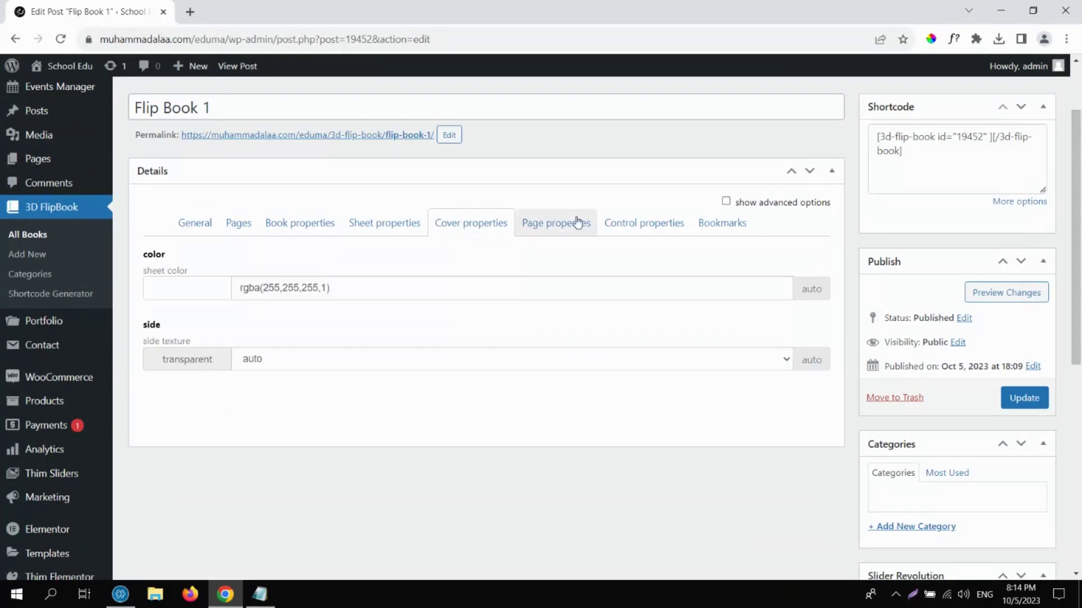
{"action": "left_click", "coordinate": [542, 233]}
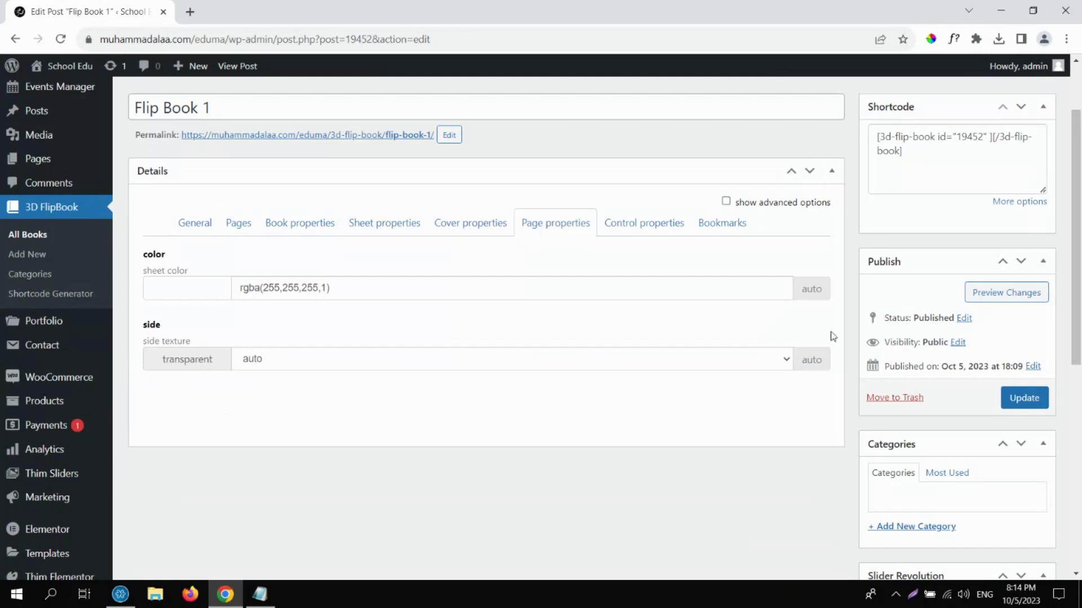
{"action": "left_click", "coordinate": [1025, 404]}
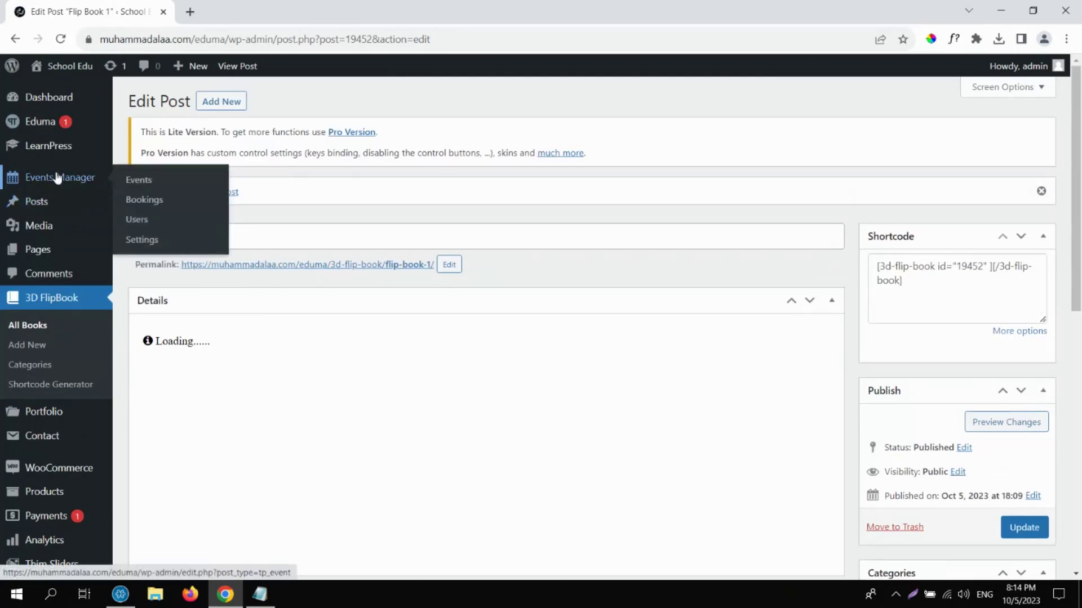
Open Lesson 1 from LearnPress Lessons in the editor, showing its 3d-flip-book shortcode.
{"action": "mouse_move", "coordinate": [46, 146]}
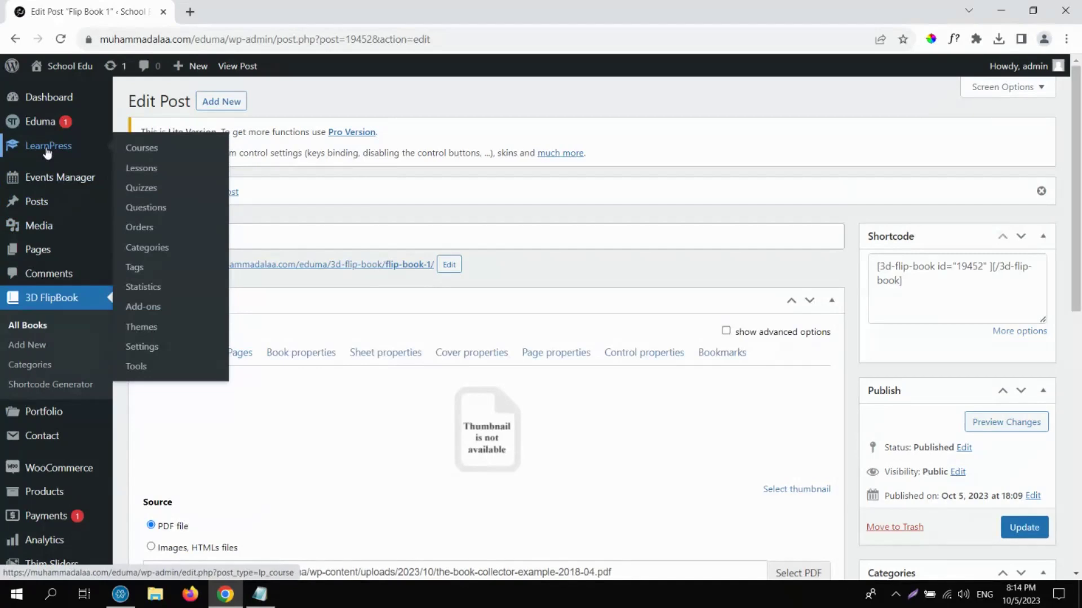
{"action": "left_click", "coordinate": [149, 172]}
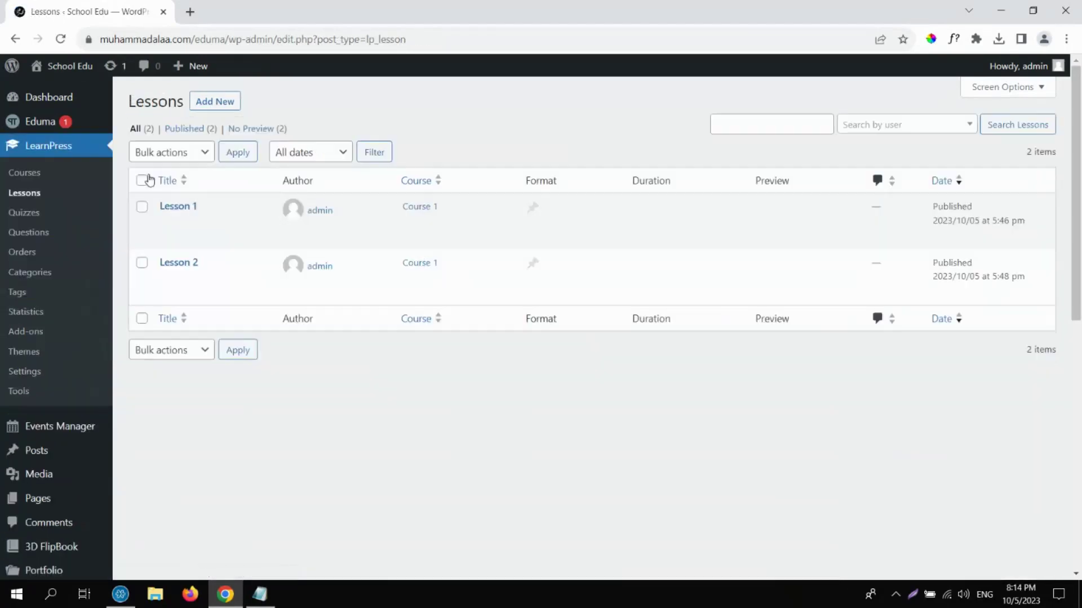
{"action": "mouse_move", "coordinate": [210, 229]}
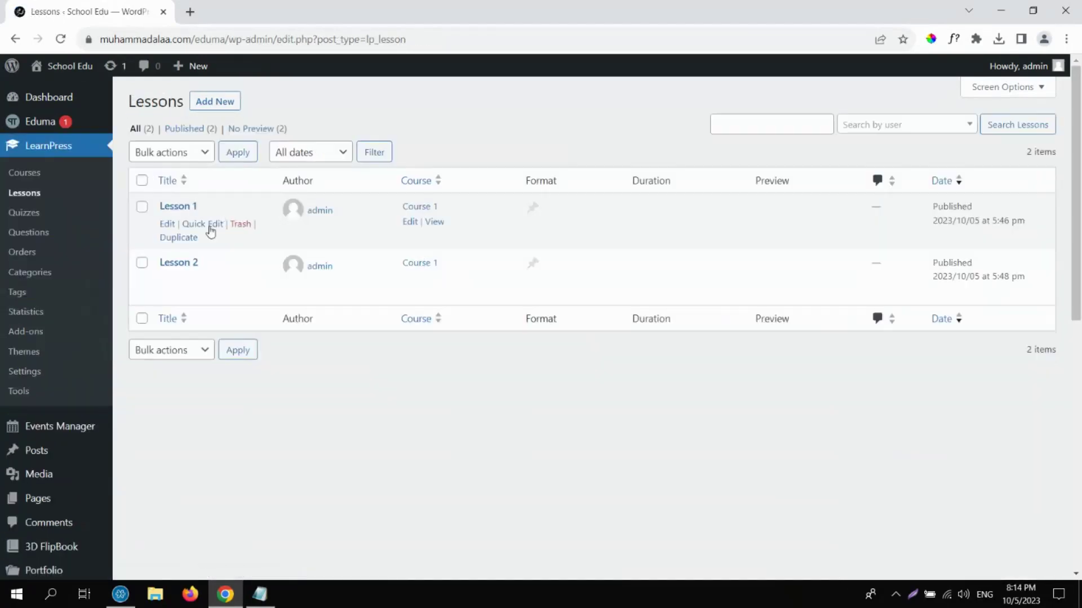
{"action": "left_click", "coordinate": [167, 225]}
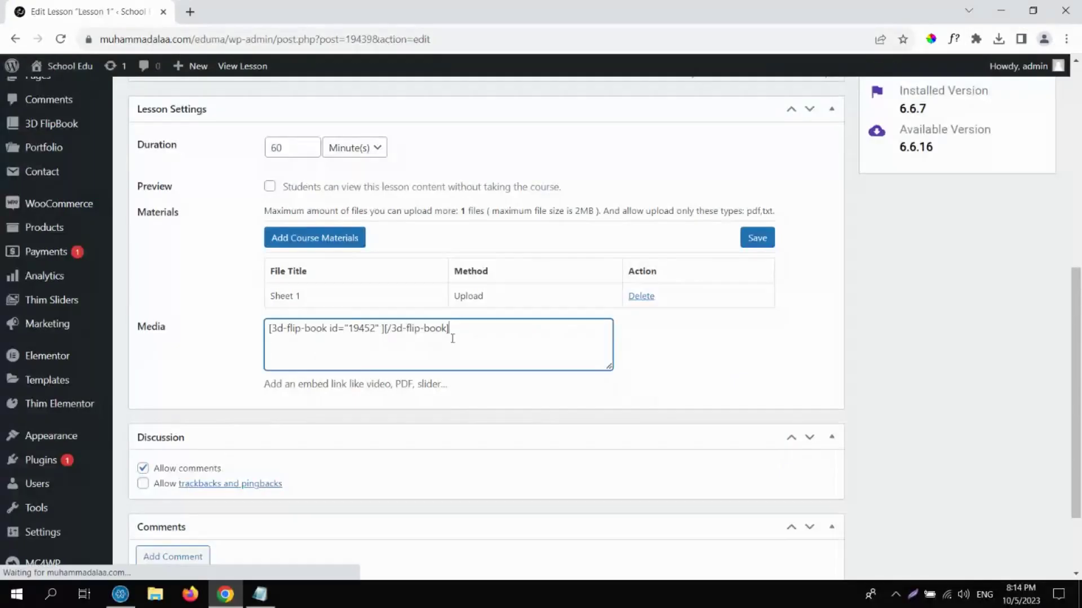
{"action": "scroll", "coordinate": [468, 347], "scroll_direction": "up", "scroll_amount": 2}
{"action": "scroll", "coordinate": [750, 265], "scroll_direction": "up", "scroll_amount": 6}
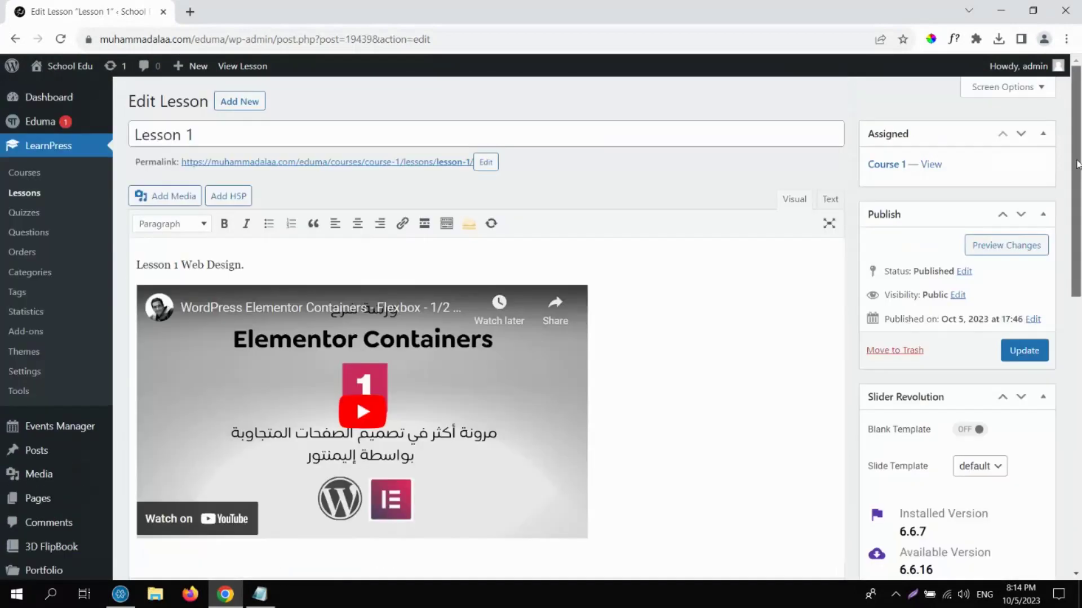
{"action": "left_click", "coordinate": [415, 164]}
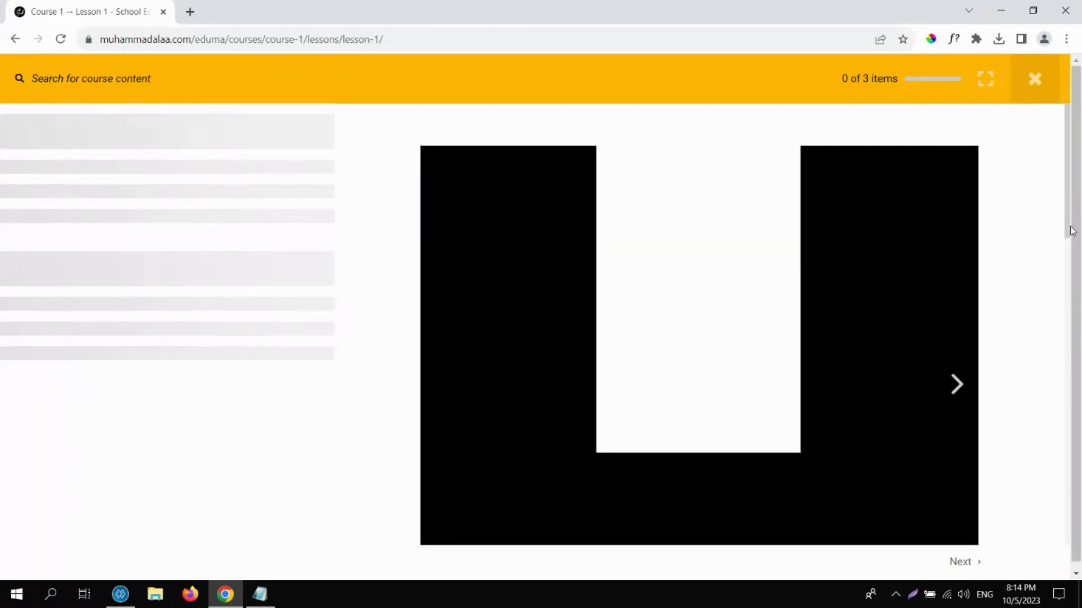
{"action": "left_click_drag", "start_coordinate": [1067, 202], "coordinate": [1069, 251]}
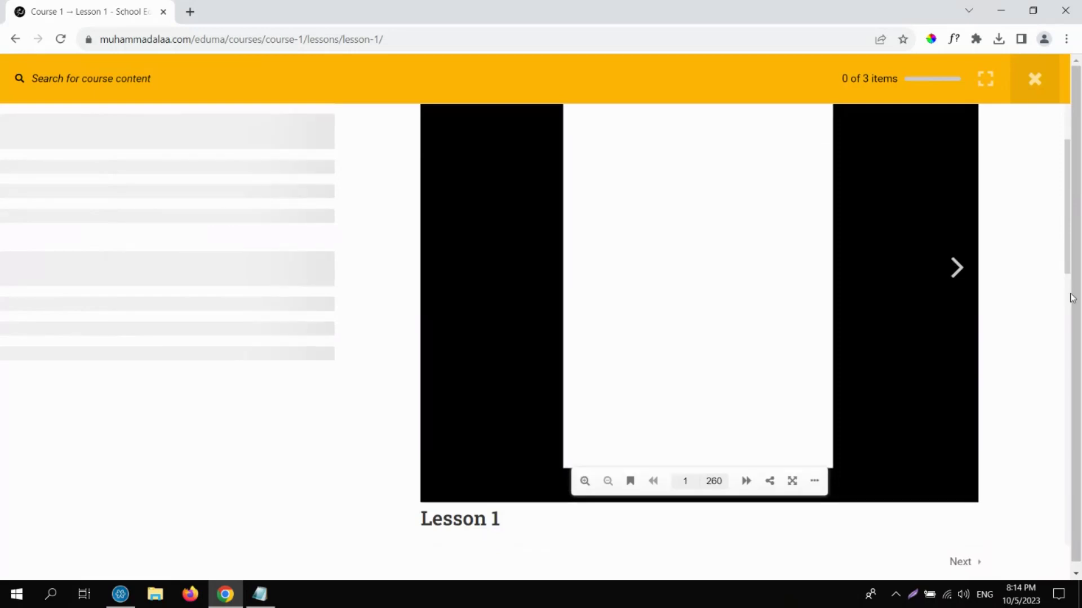
{"action": "left_click_drag", "start_coordinate": [1072, 298], "coordinate": [1070, 196]}
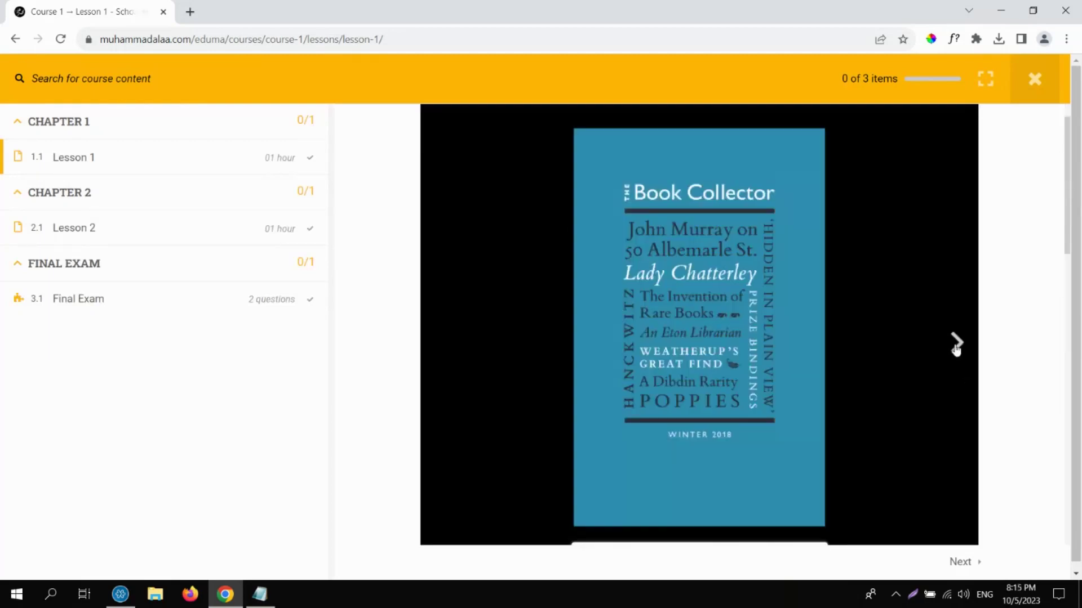
{"action": "left_click", "coordinate": [955, 346]}
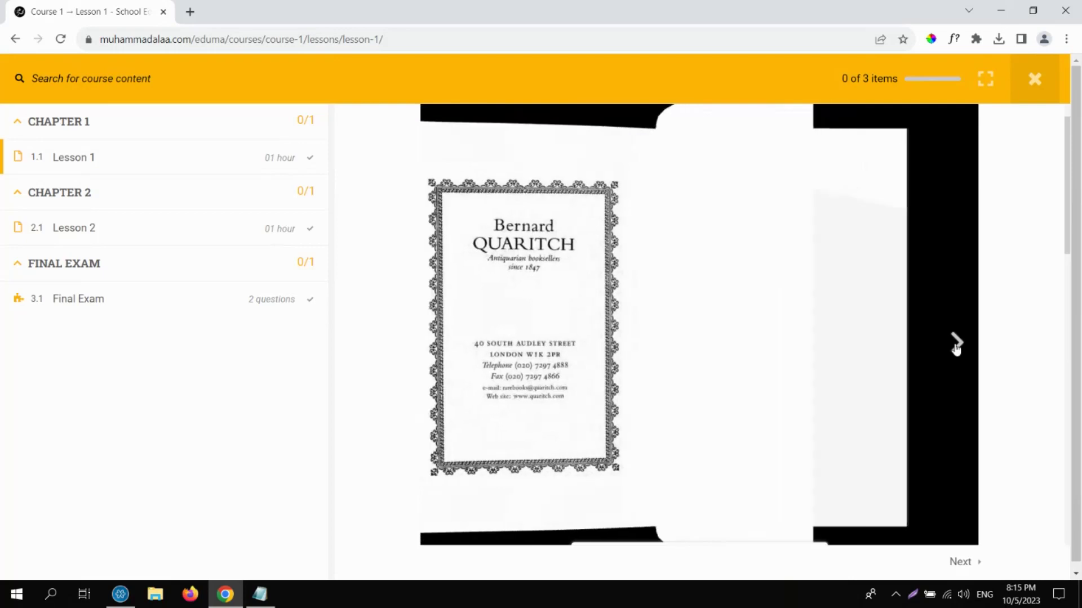
{"action": "left_click", "coordinate": [956, 344]}
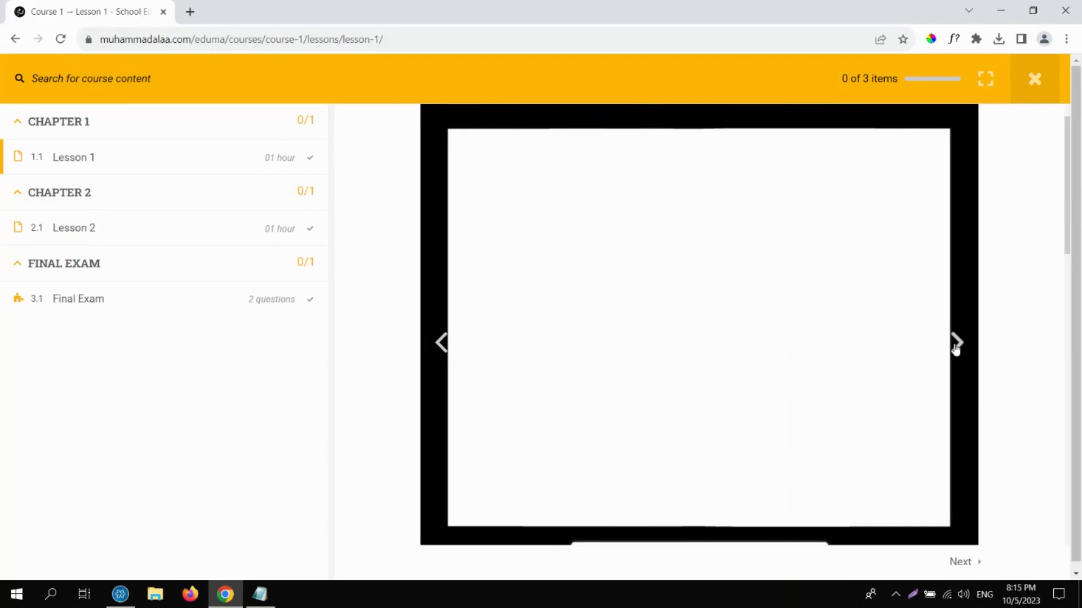
{"action": "left_click", "coordinate": [956, 345]}
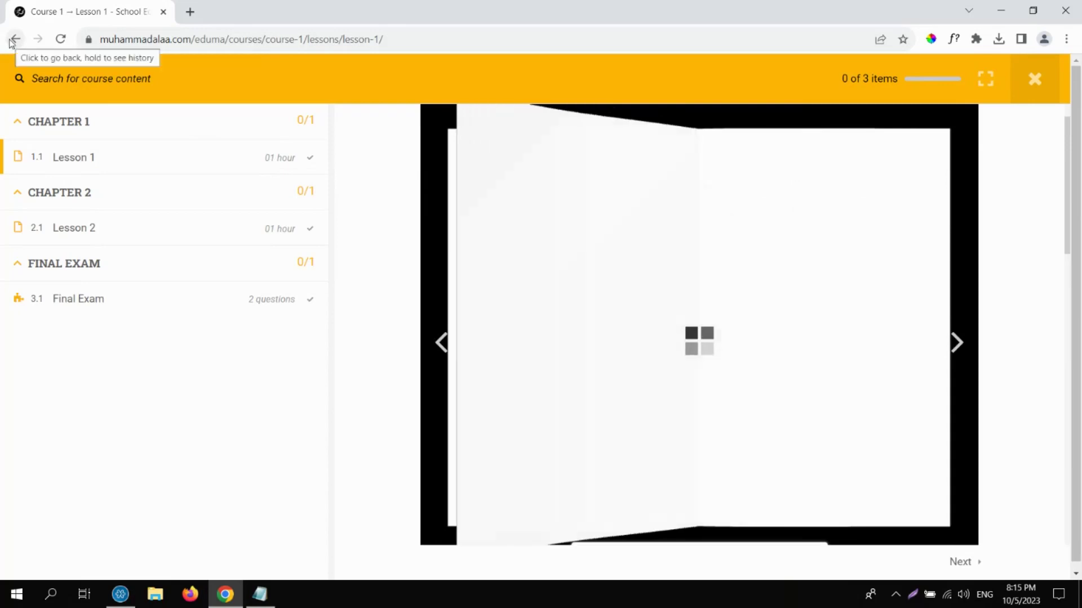
{"action": "left_click", "coordinate": [12, 41]}
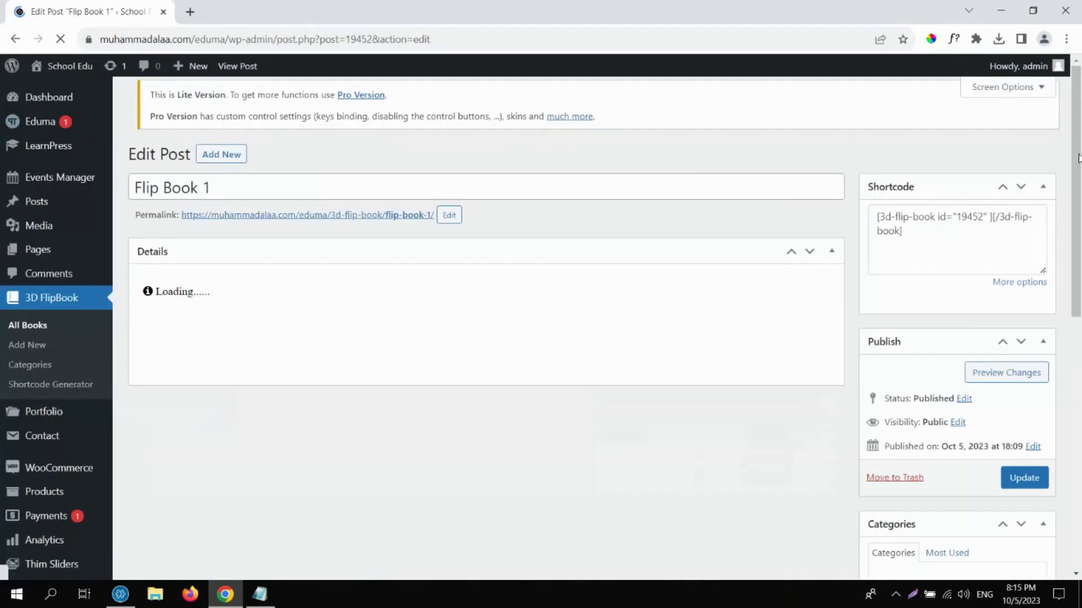
Set Flip Book 1's book style to Volumetric and update it.
{"action": "left_click_drag", "start_coordinate": [1078, 158], "coordinate": [1079, 244]}
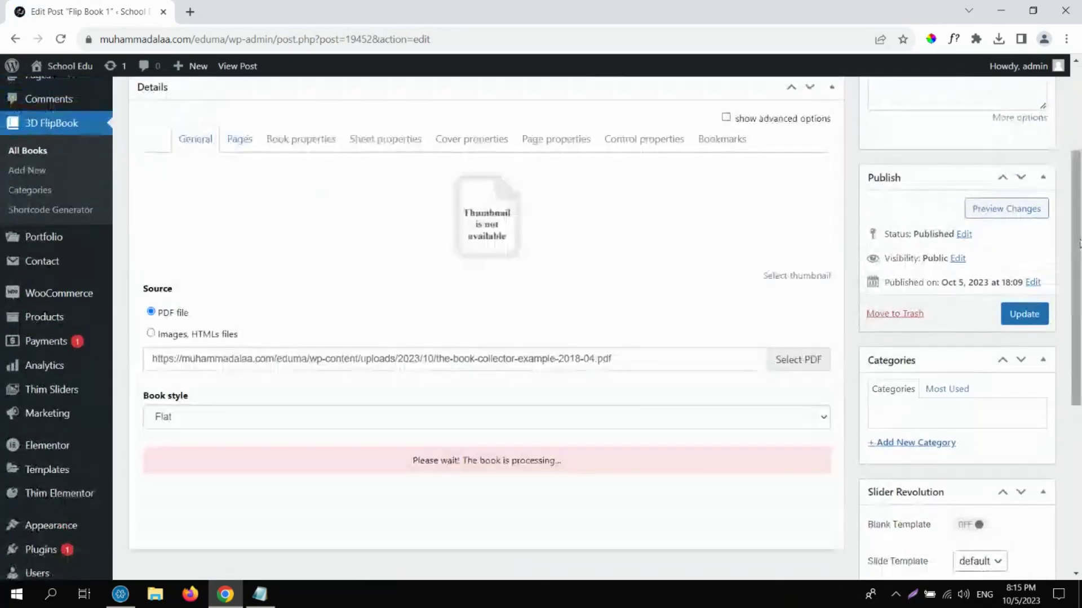
{"action": "left_click", "coordinate": [223, 423]}
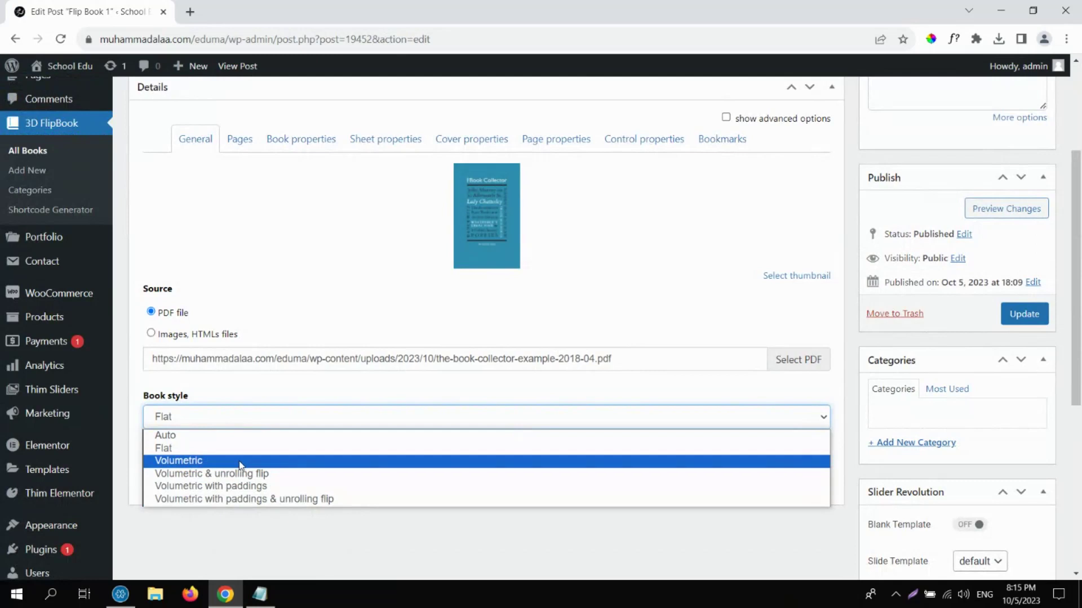
{"action": "left_click", "coordinate": [239, 465]}
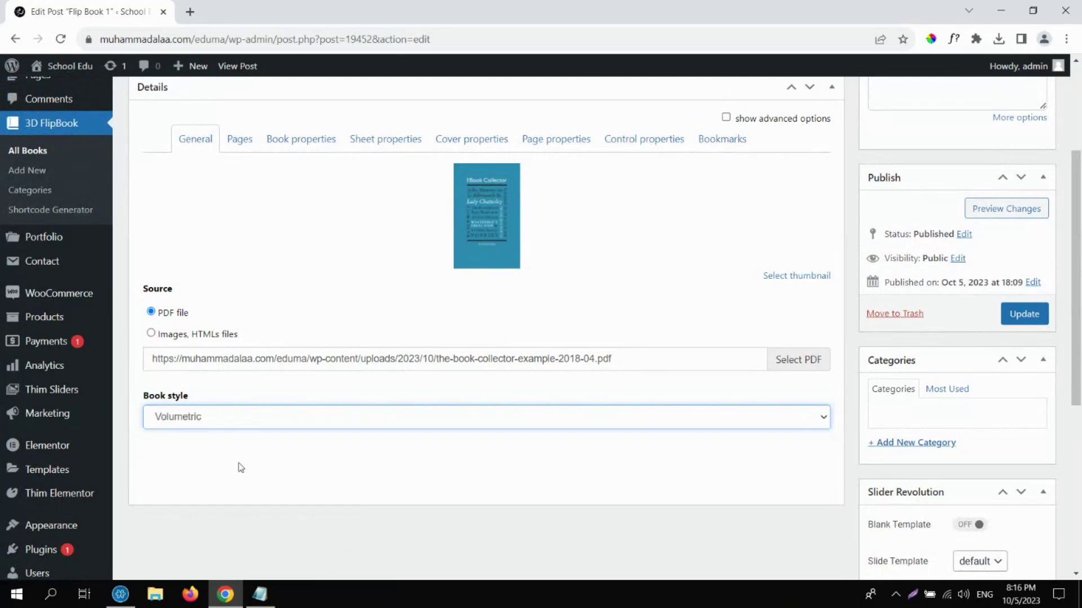
{"action": "left_click", "coordinate": [1024, 315]}
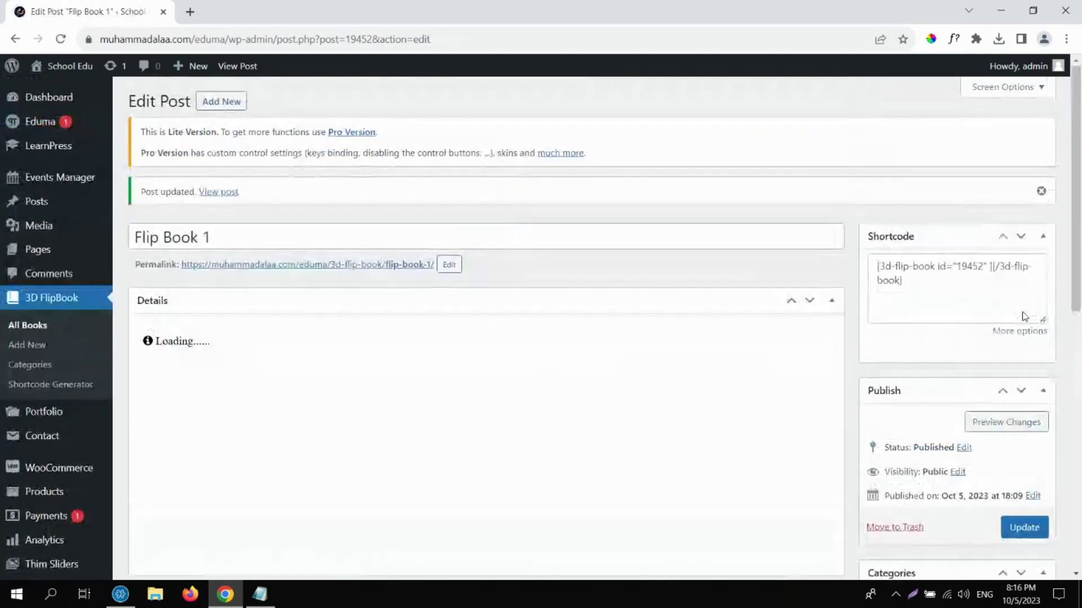
Open Lesson 1 from LearnPress Lessons and view it on the live site.
{"action": "mouse_move", "coordinate": [73, 151]}
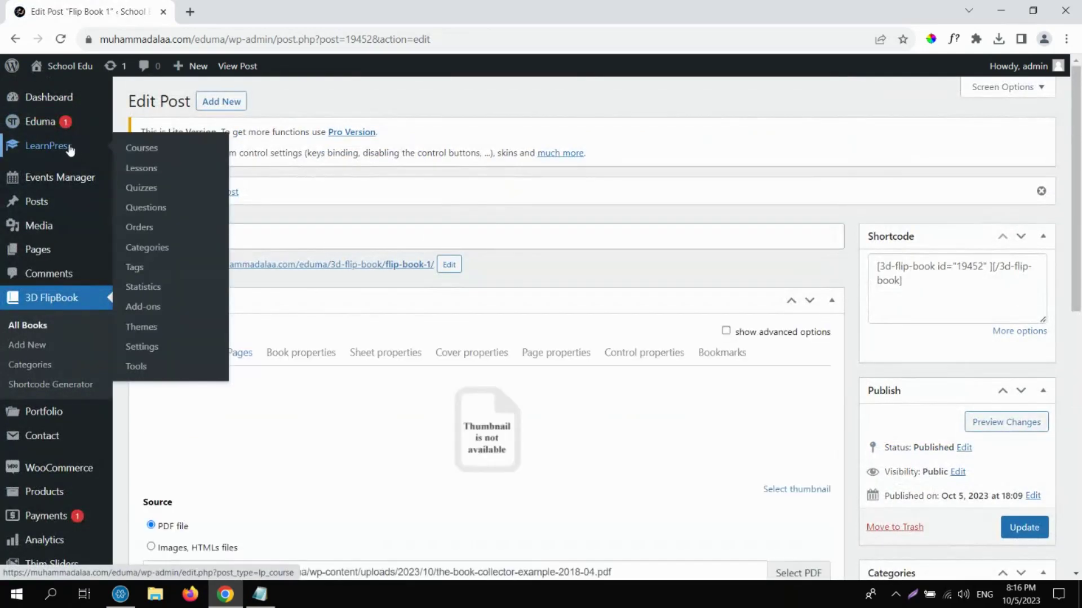
{"action": "left_click", "coordinate": [147, 171]}
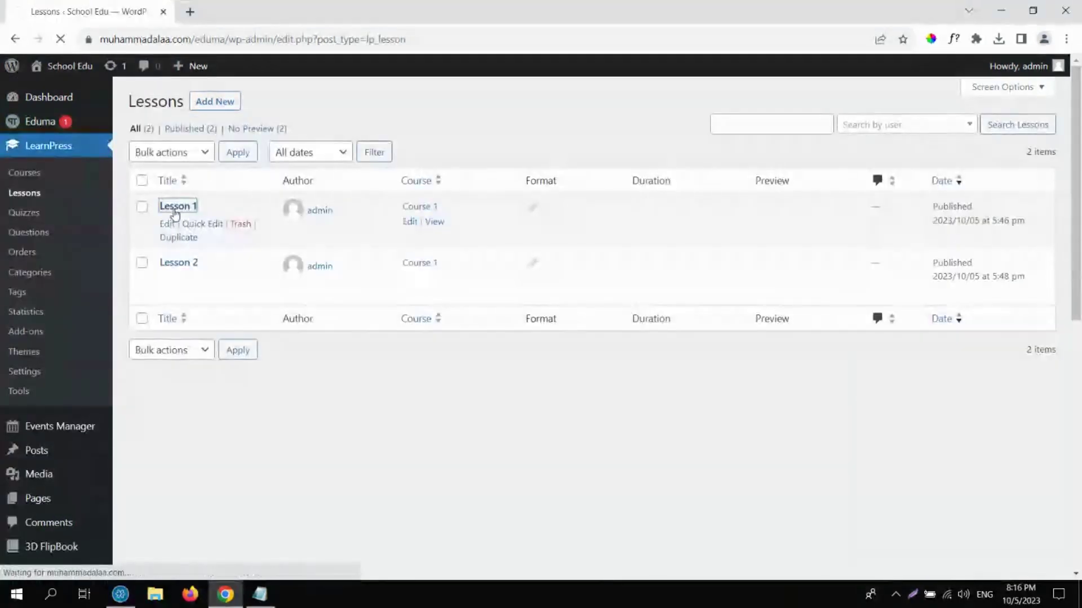
{"action": "left_click", "coordinate": [175, 207]}
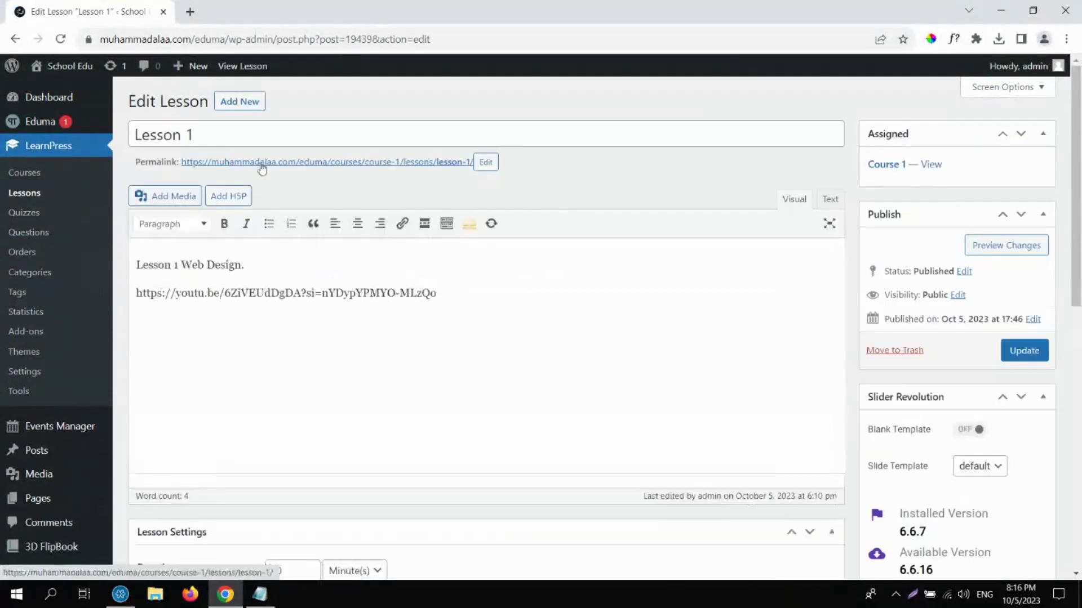
{"action": "left_click", "coordinate": [262, 164]}
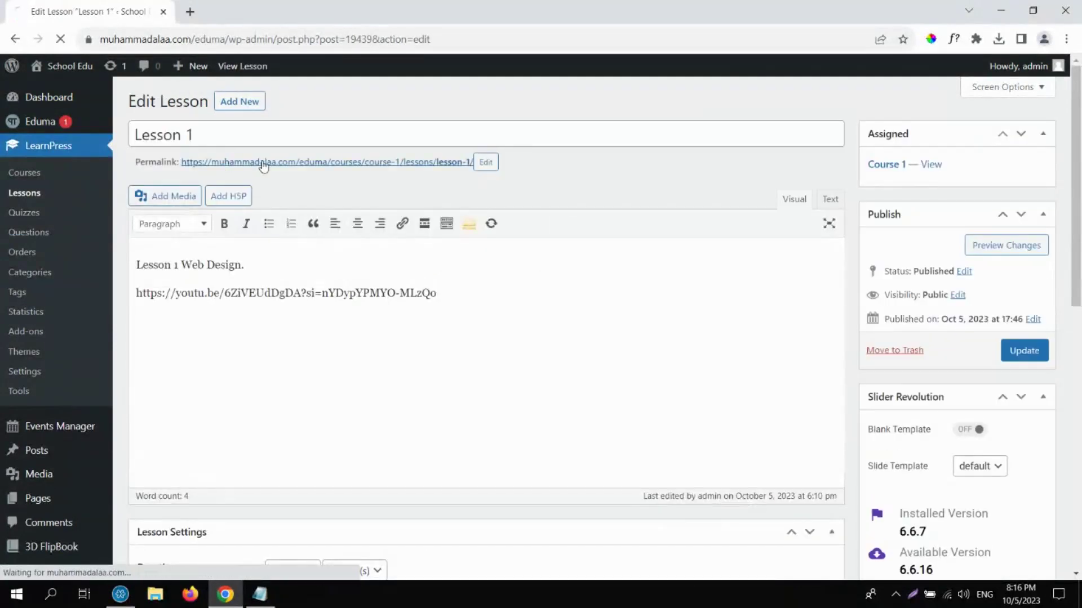
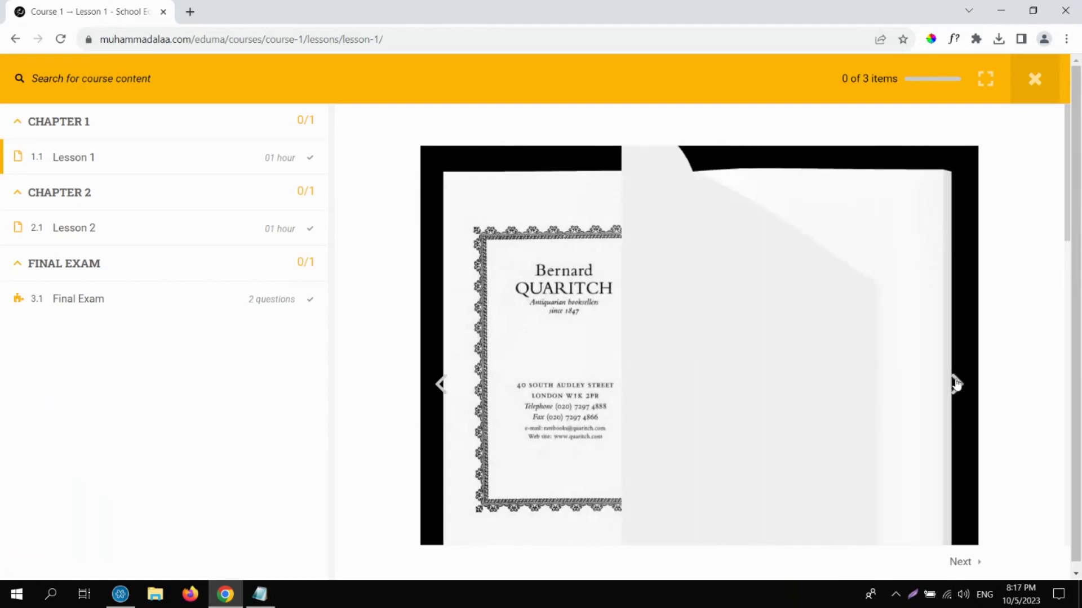
Close the Lesson 1 preview and go back twice to the Edit Lesson screen.
{"action": "left_click", "coordinate": [1030, 81]}
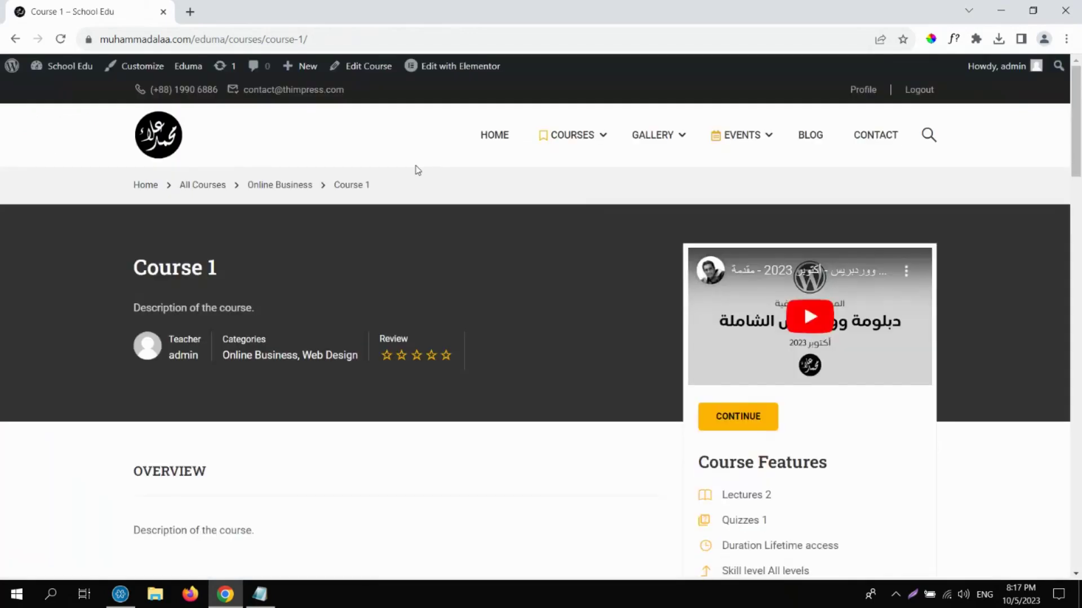
{"action": "left_click", "coordinate": [13, 37]}
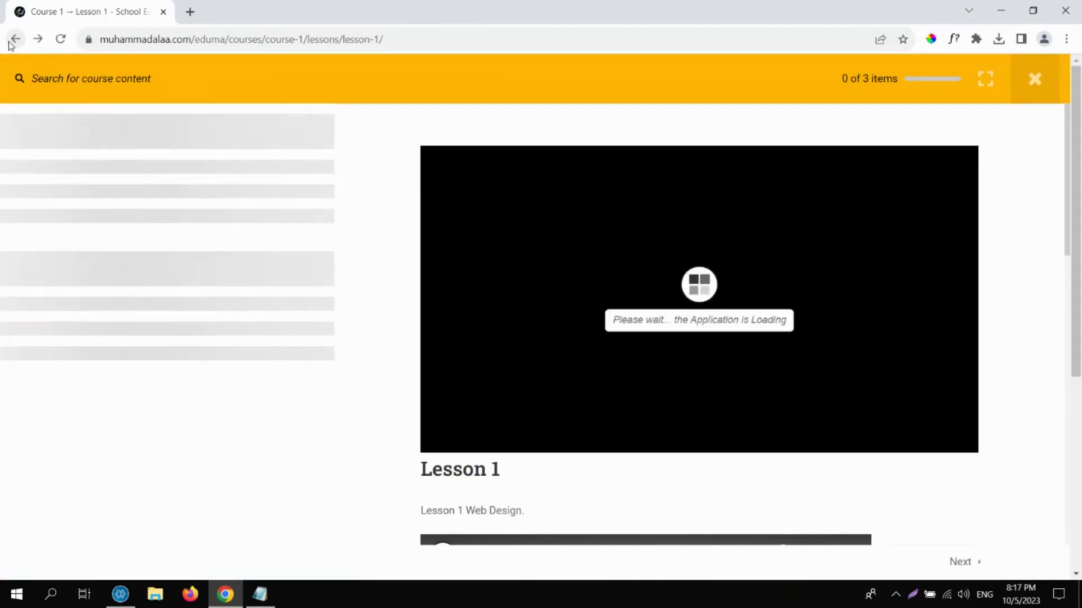
{"action": "left_click", "coordinate": [13, 39]}
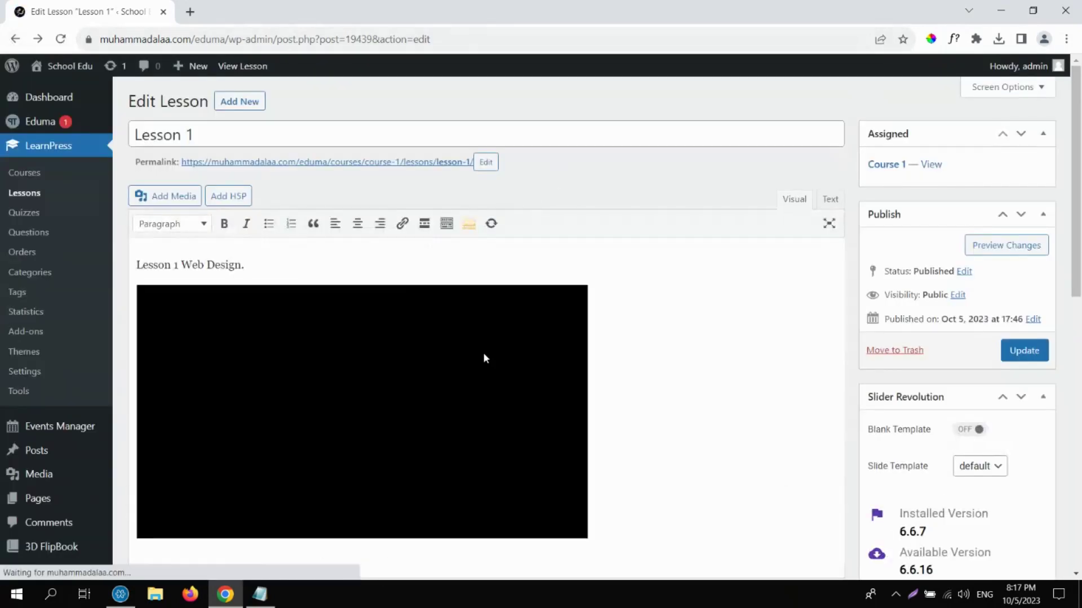
Remove the 3D flip book shortcode from Lesson 1's Media field.
{"action": "left_click", "coordinate": [703, 345]}
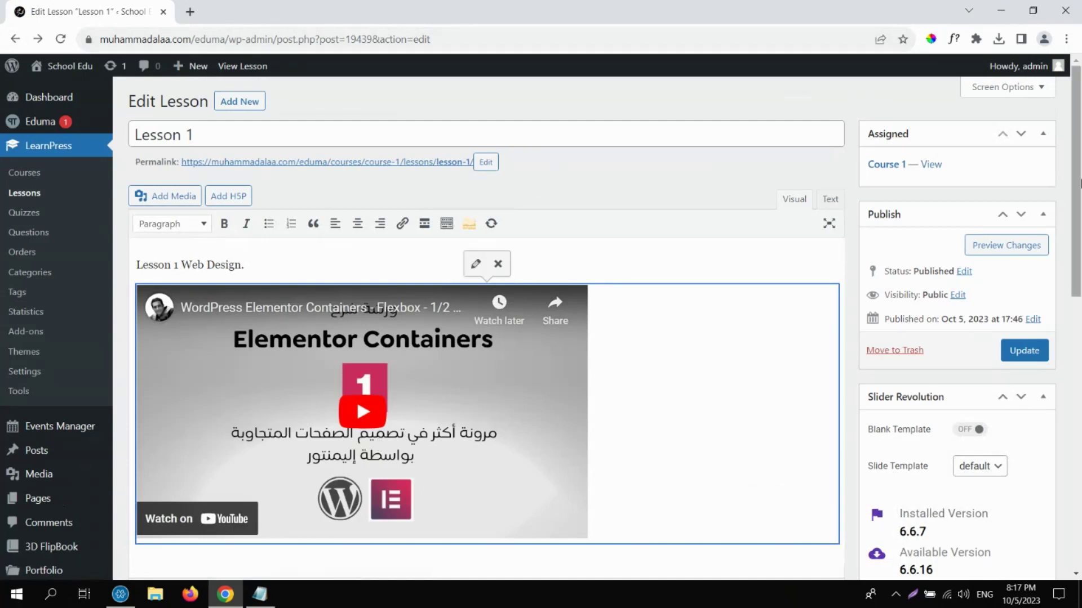
{"action": "left_click_drag", "start_coordinate": [1079, 182], "coordinate": [1079, 510]}
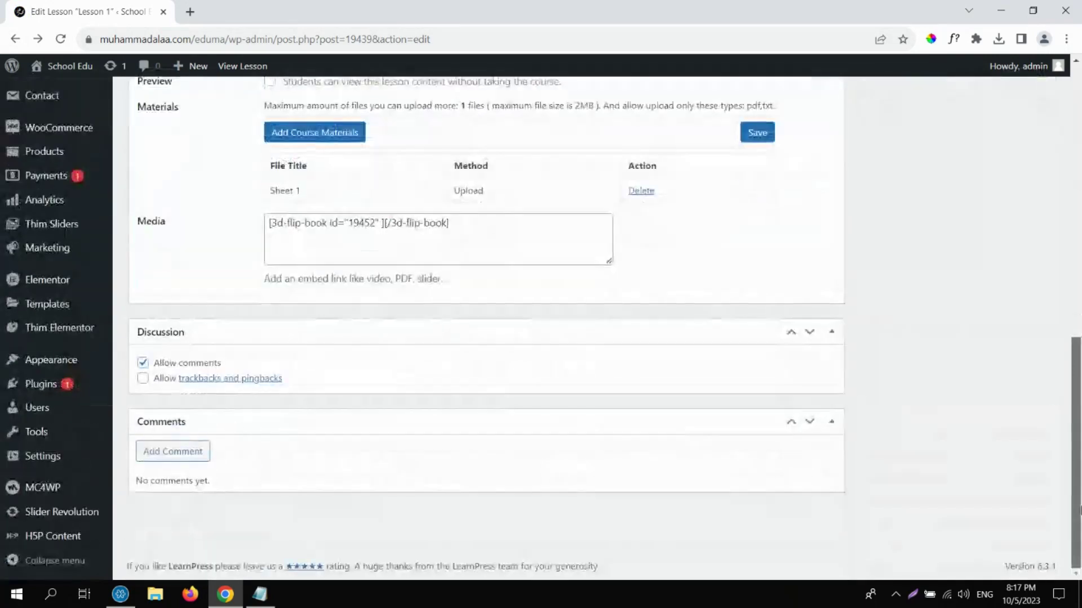
{"action": "scroll", "coordinate": [508, 498], "scroll_direction": "up", "scroll_amount": 4}
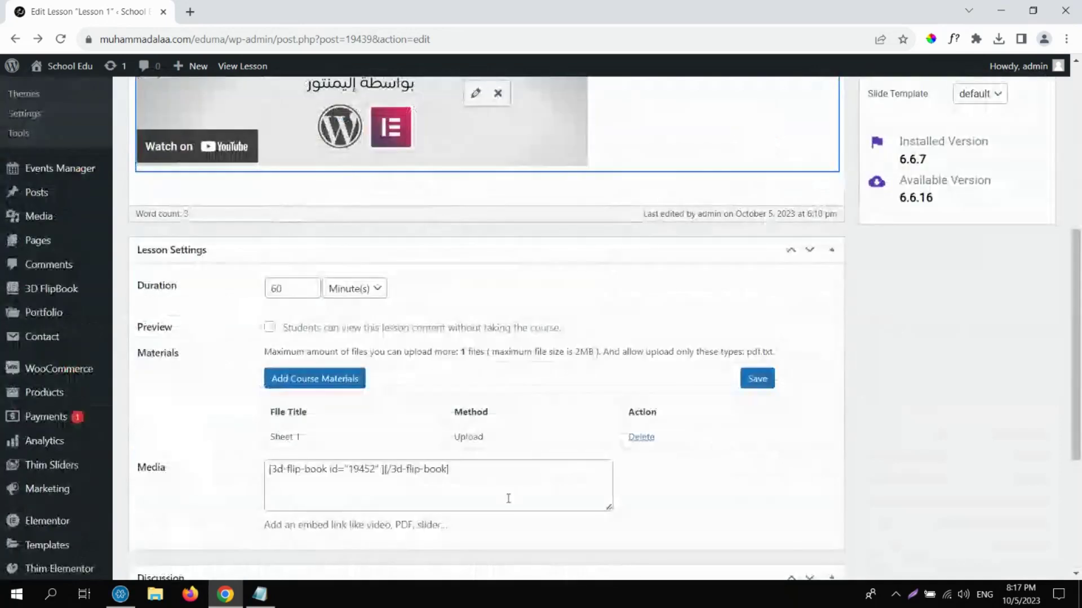
{"action": "left_click", "coordinate": [488, 484]}
{"action": "key", "text": "ctrl+a"}
{"action": "key", "text": "ctrl+c"}
{"action": "key", "text": "BackSpace"}
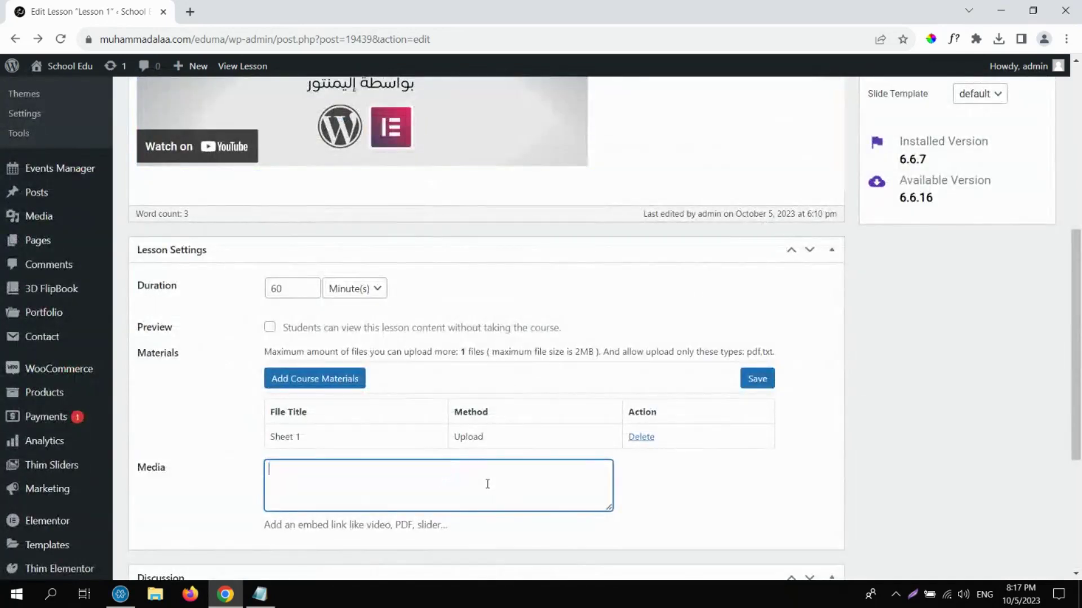
Paste the shortcode on a new line below the YouTube video and update the lesson.
{"action": "left_click_drag", "start_coordinate": [1076, 428], "coordinate": [1057, 264]}
{"action": "scroll", "coordinate": [706, 437], "scroll_direction": "down", "scroll_amount": 1}
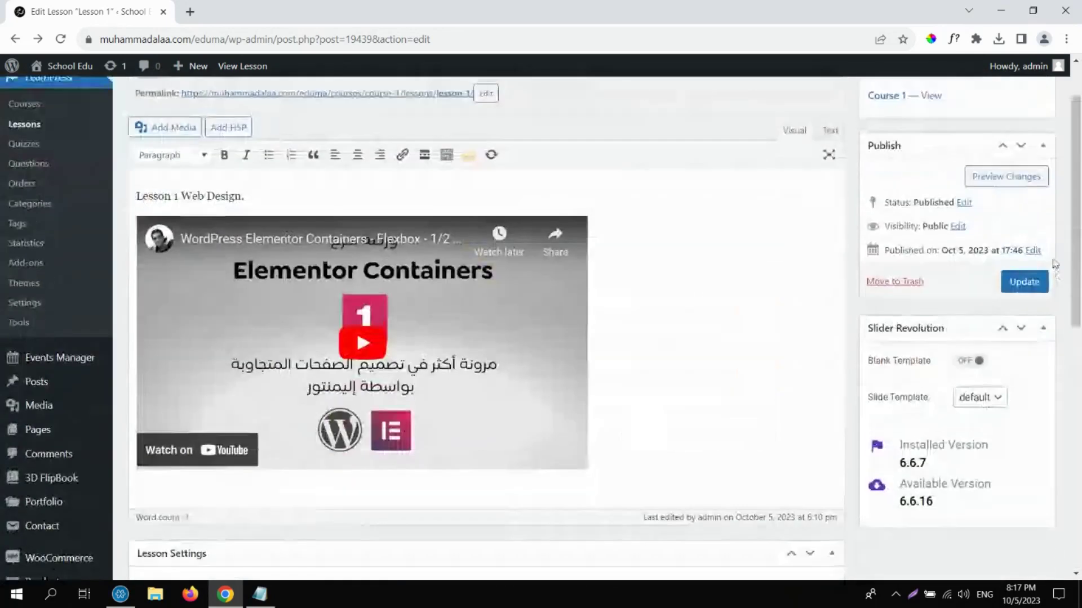
{"action": "left_click", "coordinate": [707, 437]}
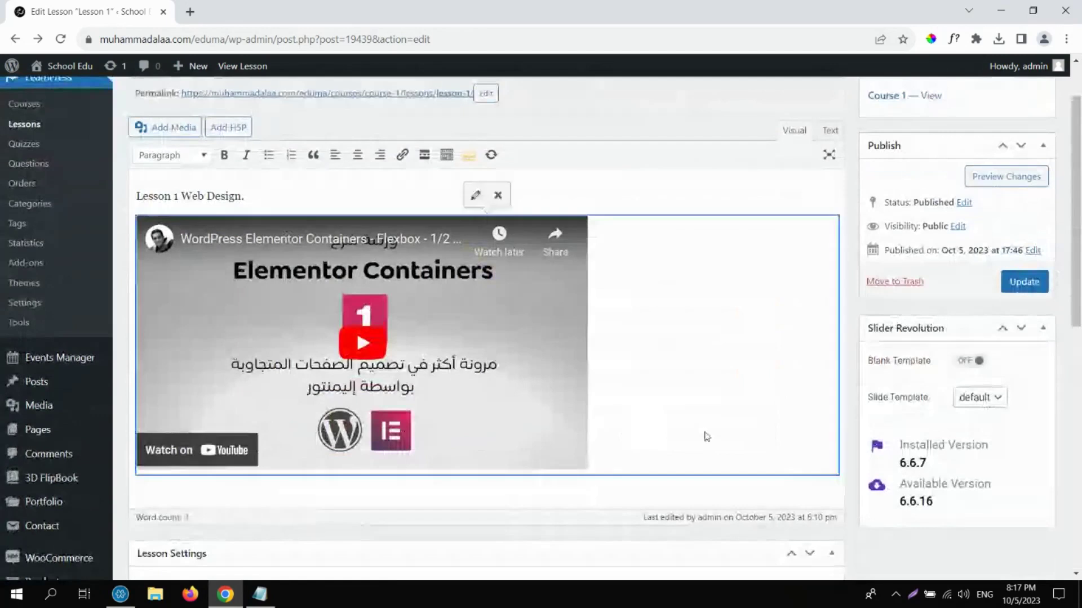
{"action": "left_click", "coordinate": [822, 493]}
{"action": "key", "text": "Return"}
{"action": "key", "text": "ctrl+v"}
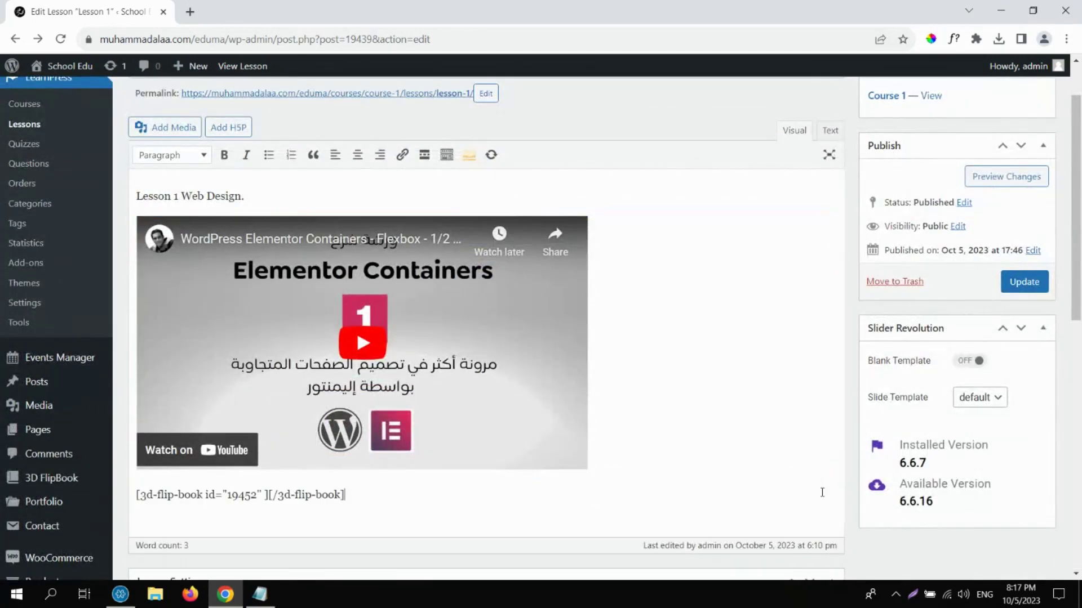
{"action": "left_click", "coordinate": [1025, 282]}
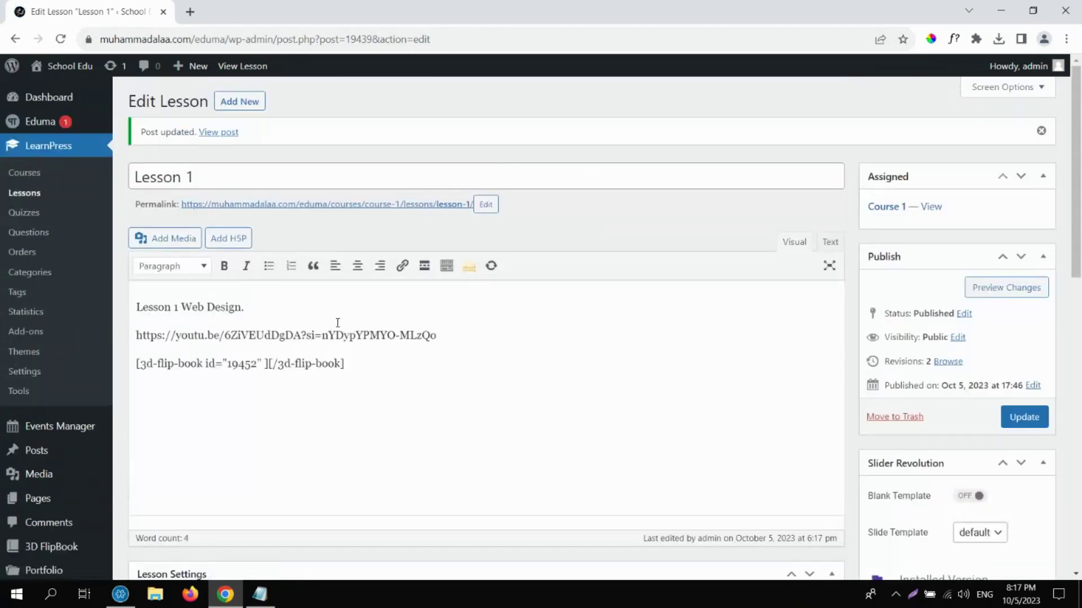
View Lesson 1 live, scroll through the video and PDF flip book, then close it to Course 1.
{"action": "left_click", "coordinate": [365, 205]}
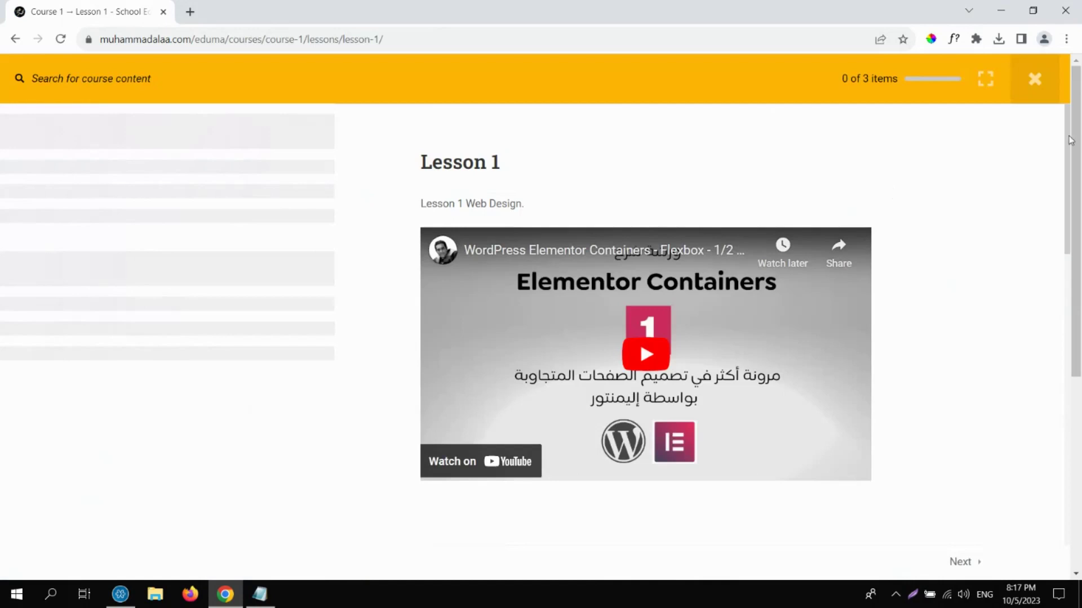
{"action": "left_click_drag", "start_coordinate": [1071, 168], "coordinate": [1072, 250]}
{"action": "scroll", "coordinate": [1072, 250], "scroll_direction": "down", "scroll_amount": 8}
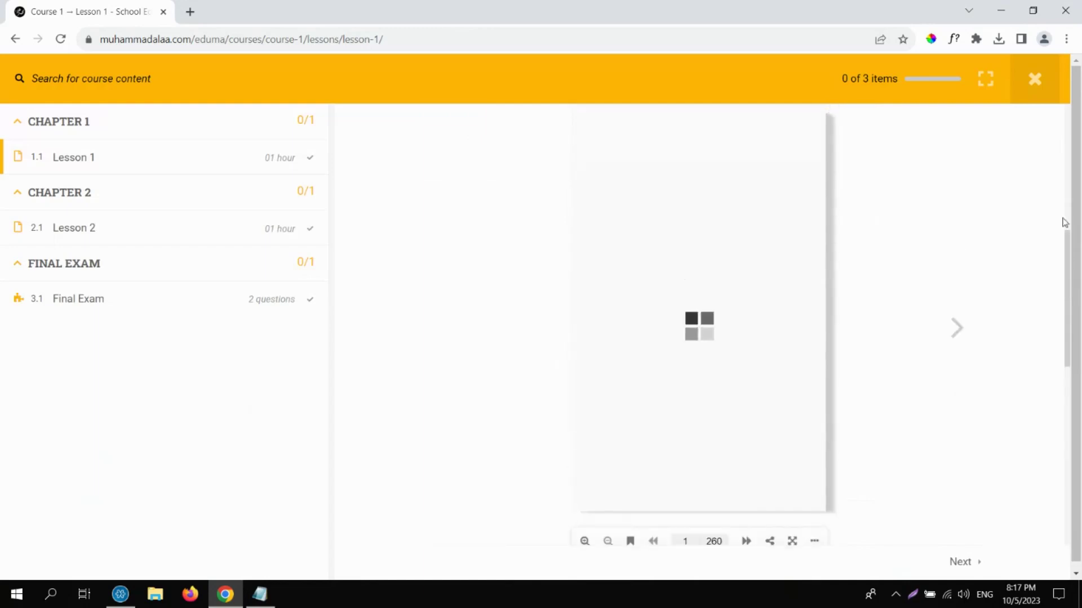
{"action": "scroll", "coordinate": [1056, 169], "scroll_direction": "up", "scroll_amount": 4}
{"action": "scroll", "coordinate": [1055, 158], "scroll_direction": "up", "scroll_amount": 4}
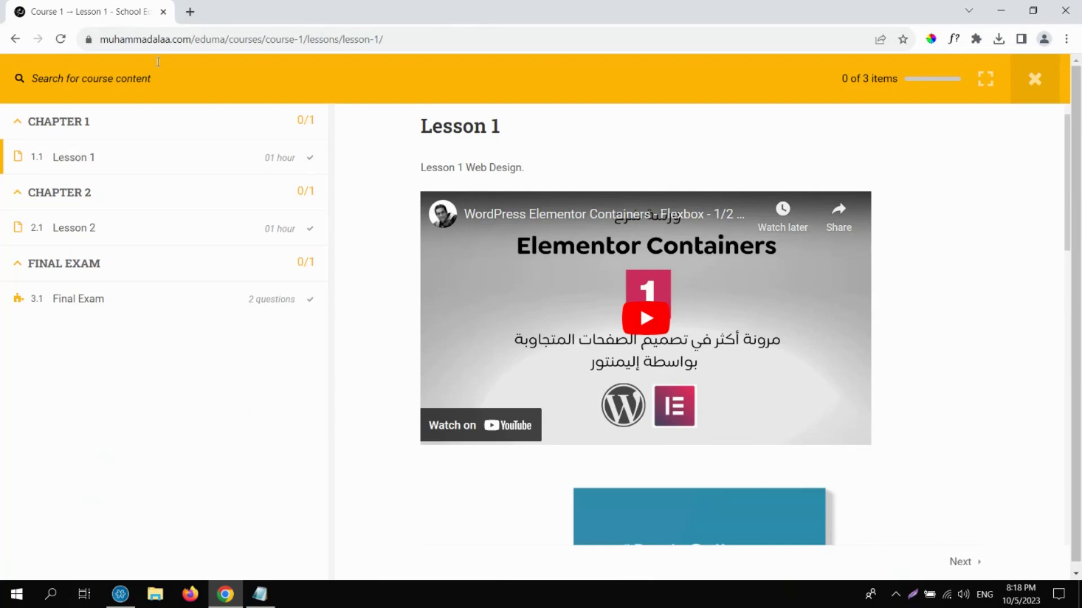
{"action": "left_click", "coordinate": [1034, 80]}
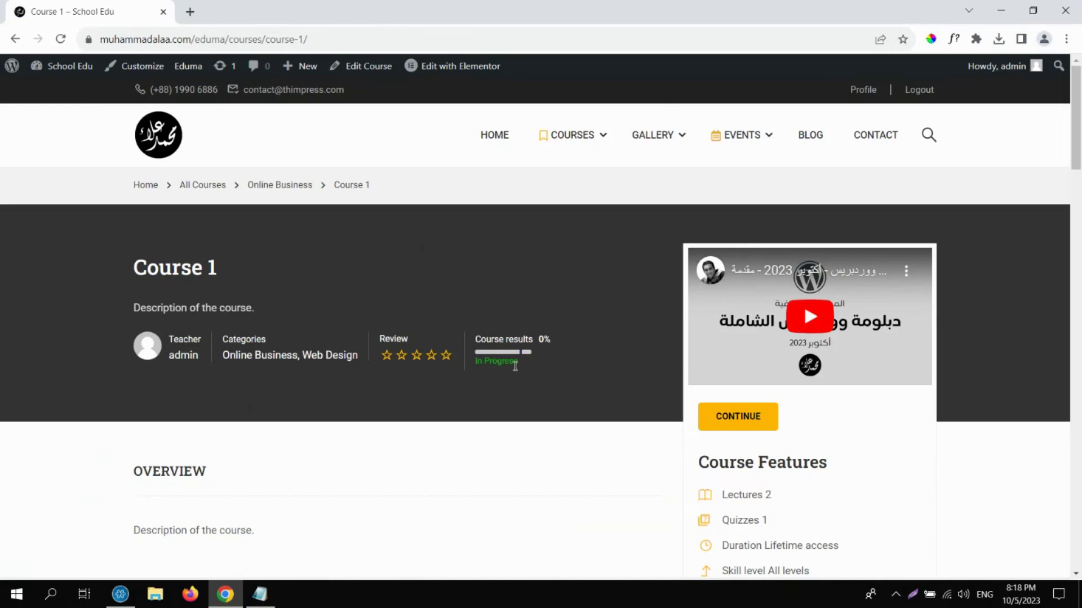
Log out of the admin account from the Course 1 page and return home via the site logo.
{"action": "double_click", "coordinate": [155, 254]}
{"action": "left_click", "coordinate": [156, 255]}
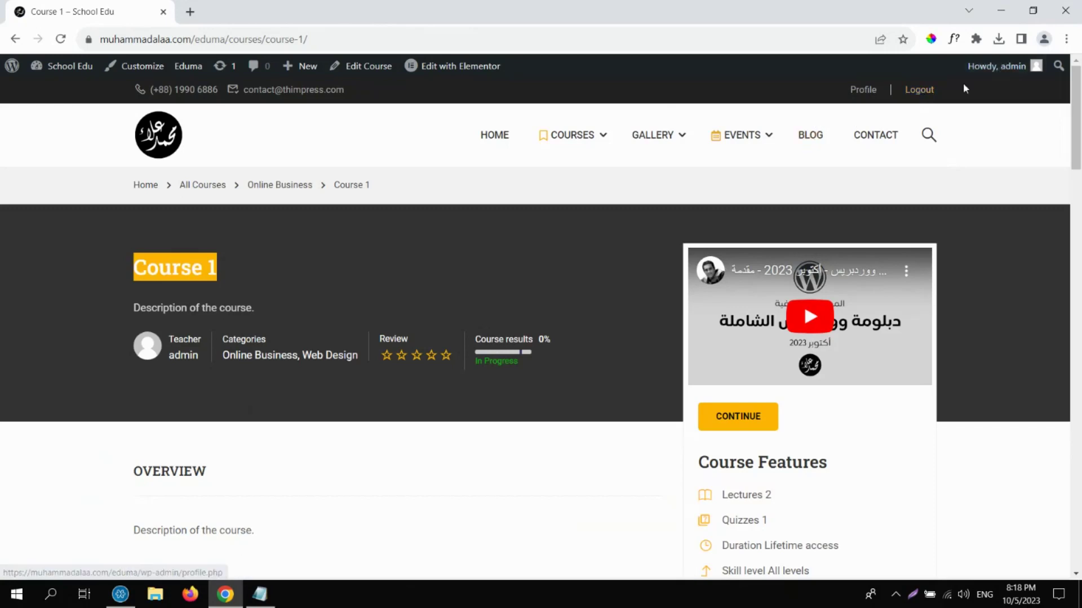
{"action": "left_click", "coordinate": [922, 91]}
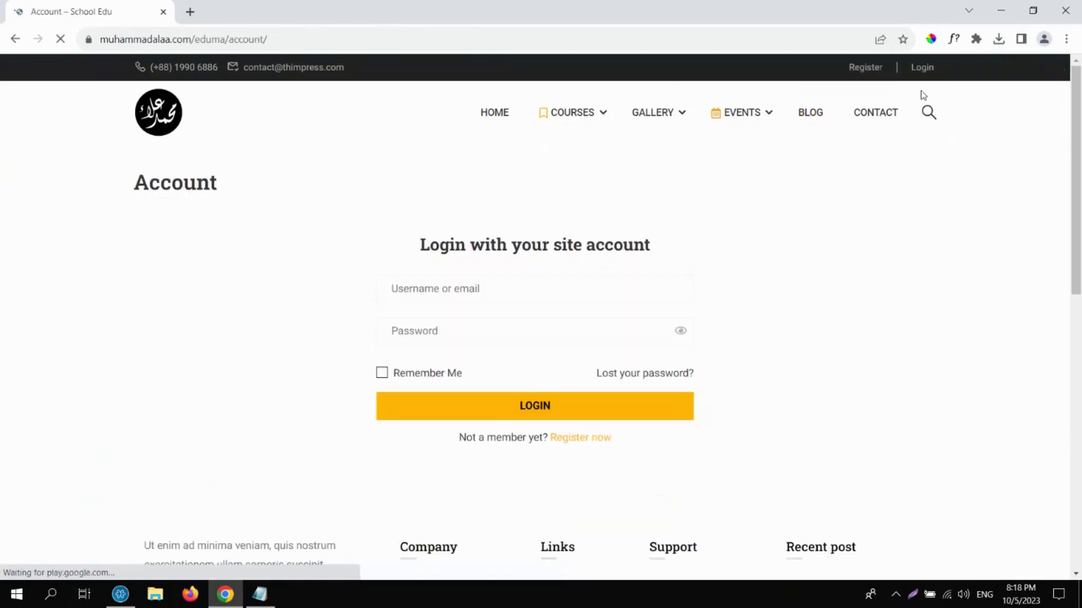
{"action": "left_click", "coordinate": [169, 123]}
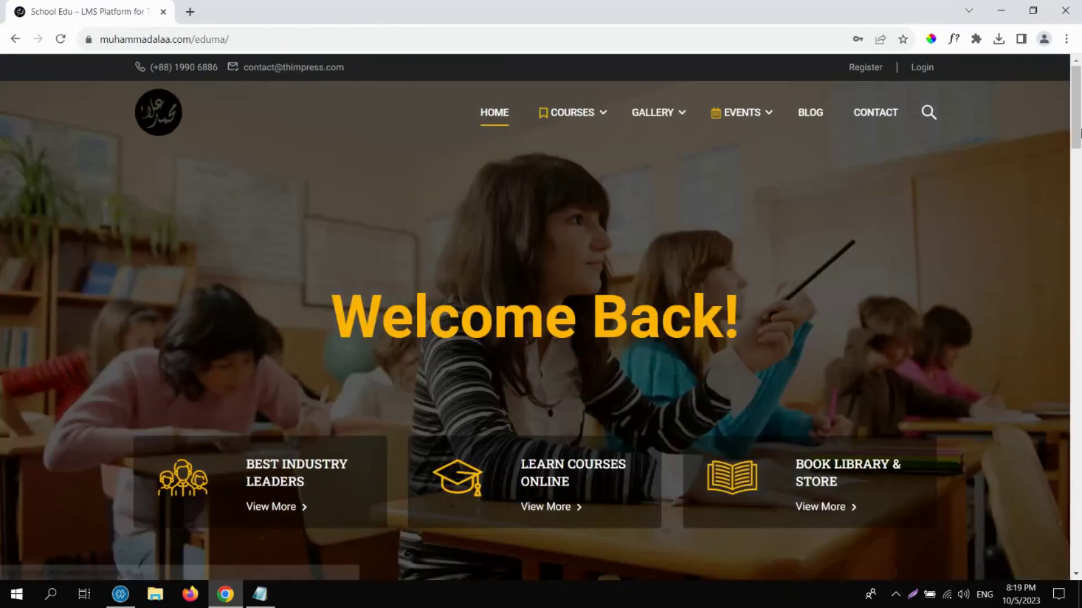
{"action": "left_click_drag", "start_coordinate": [1079, 132], "coordinate": [1079, 85]}
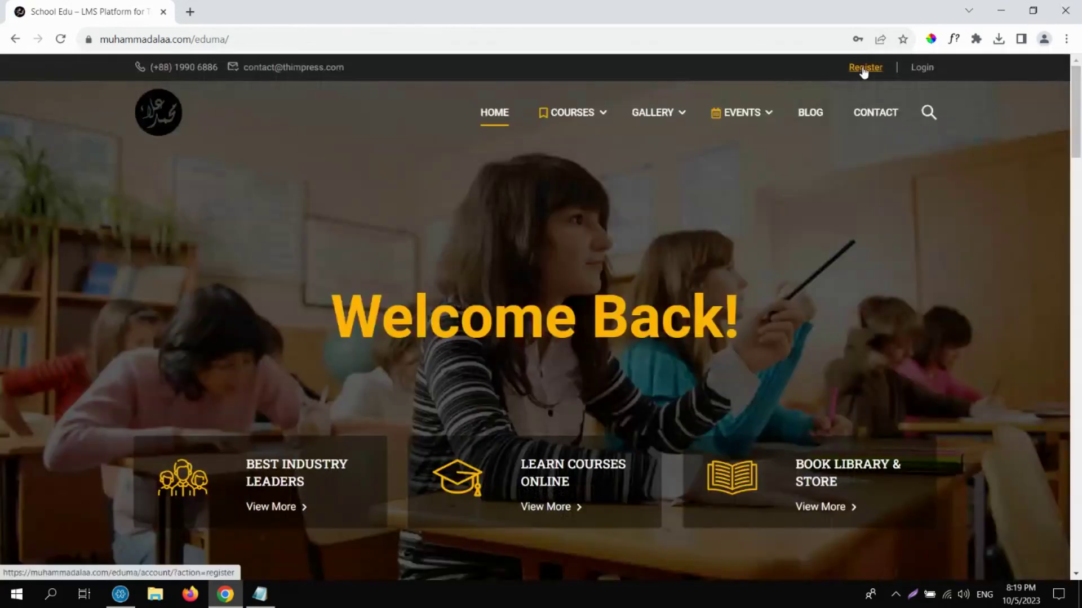
Fill the Register form with a new username, an email address and a repeated password.
{"action": "left_click", "coordinate": [862, 69]}
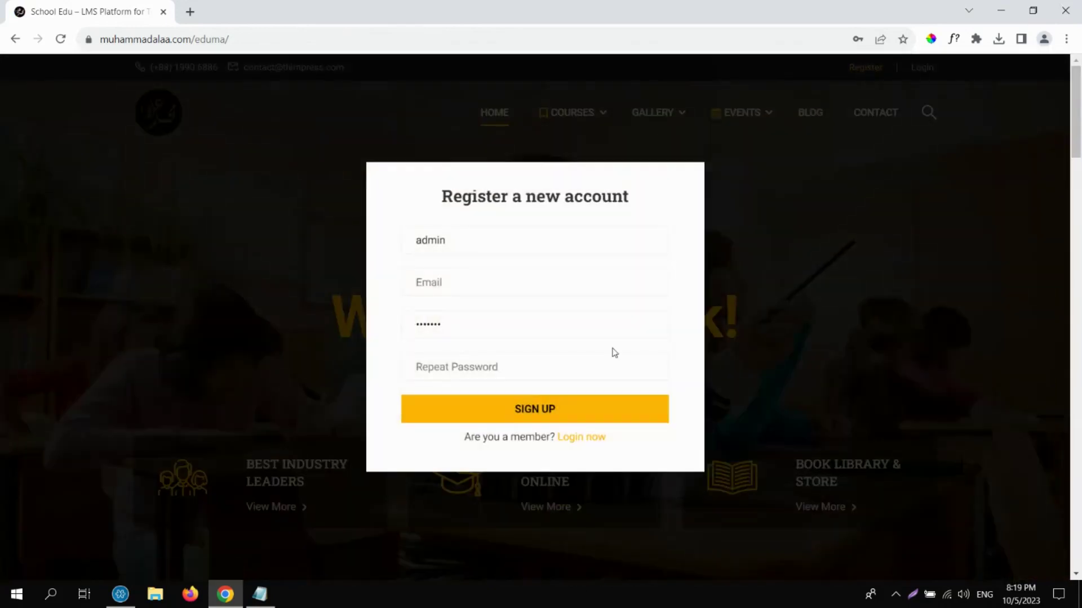
{"action": "double_click", "coordinate": [496, 250]}
{"action": "type", "text": "M"}
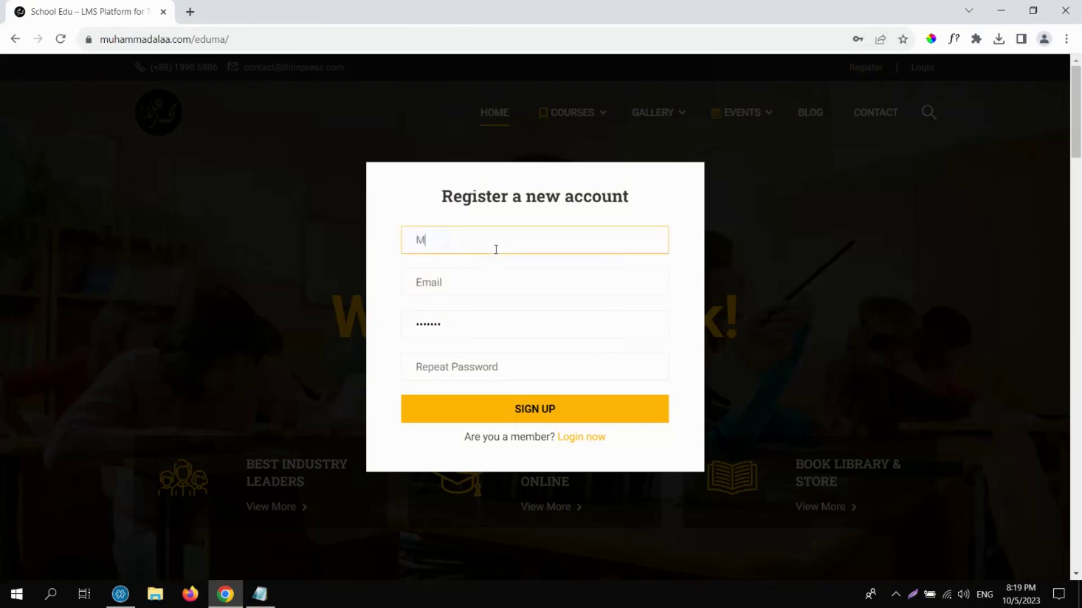
{"action": "type", "text": "ohamed"}
{"action": "key", "text": "Tab"}
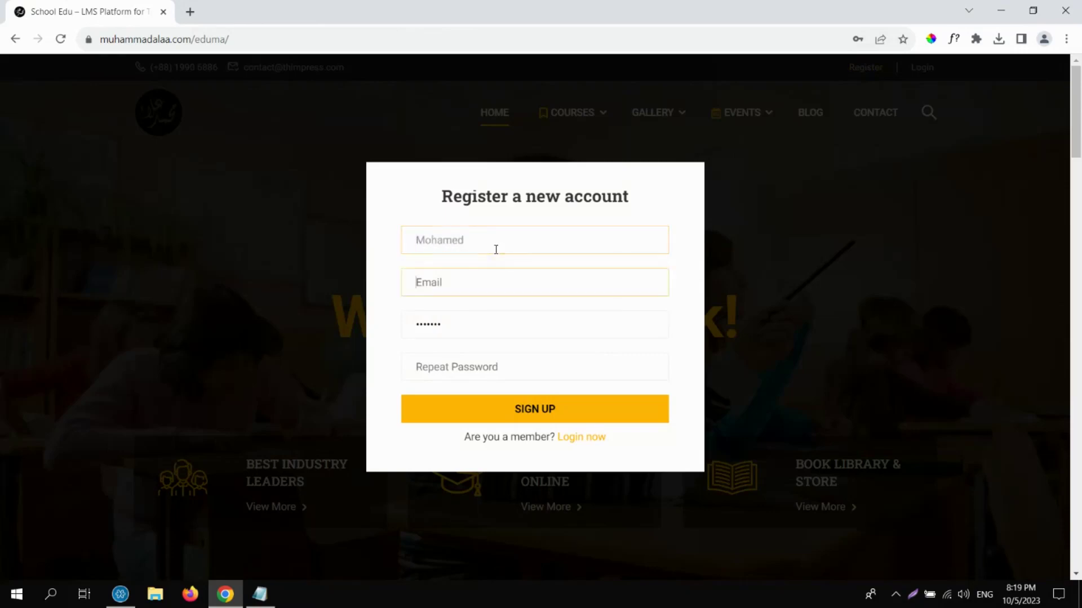
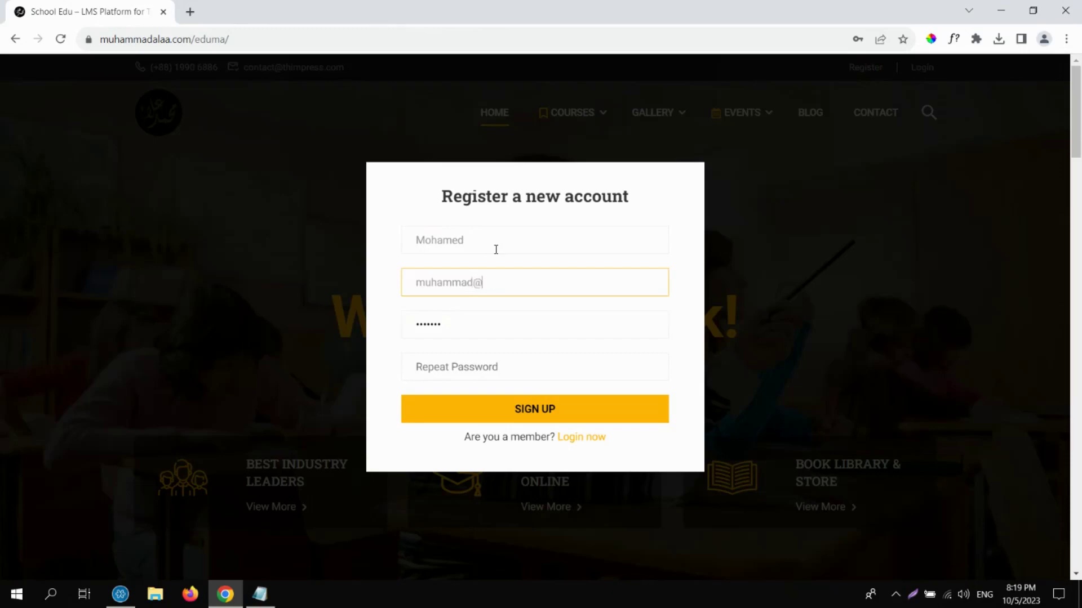
{"action": "key", "text": "Tab"}
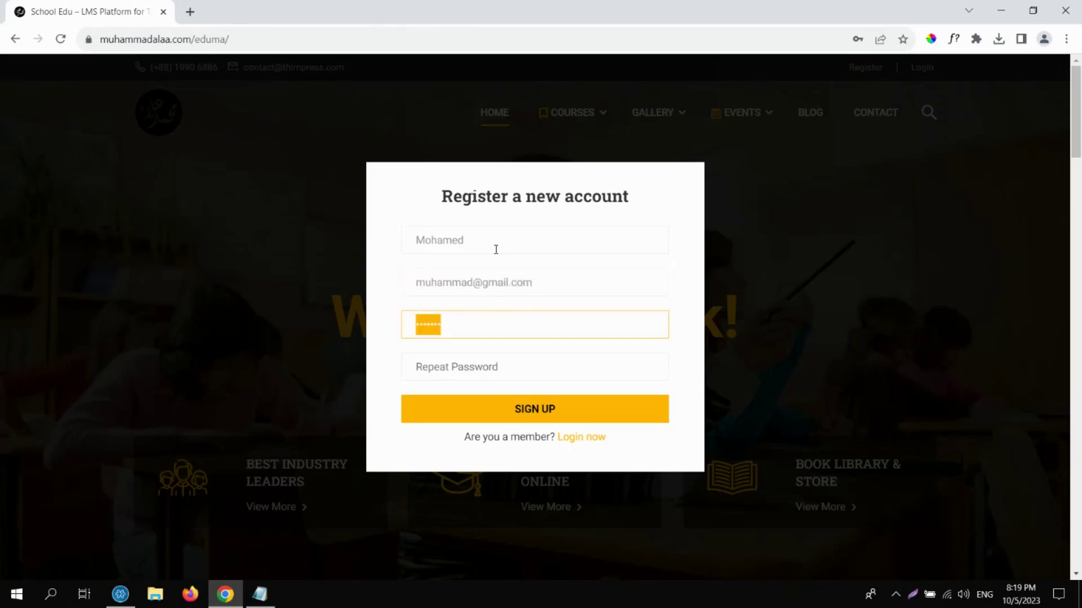
{"action": "type", "text": "12"}
{"action": "key", "text": "Tab"}
{"action": "type", "text": "1"}
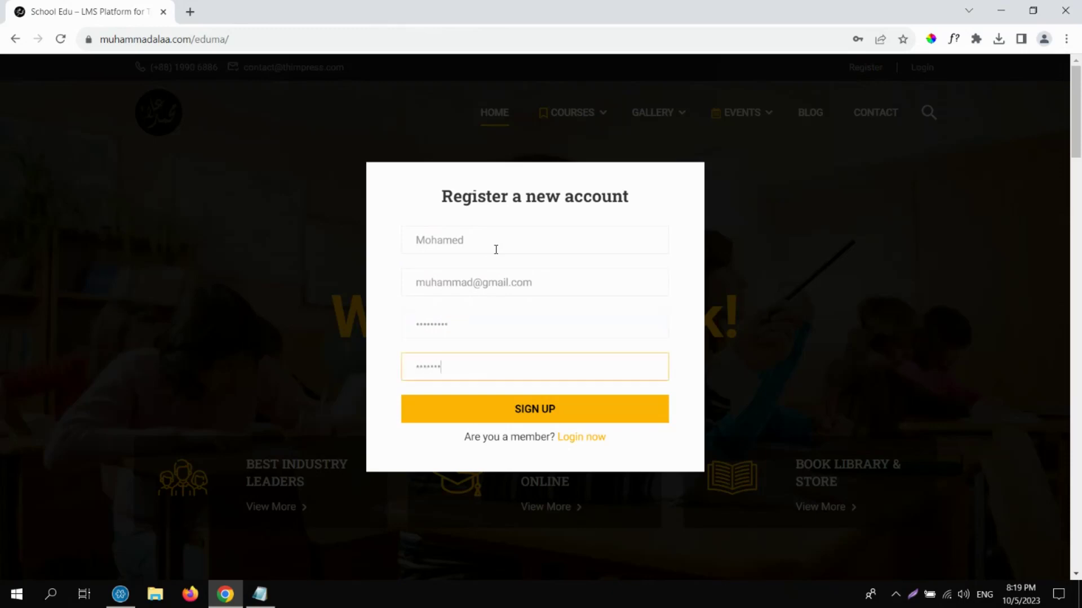
Submit SIGN UP, dismiss Chrome's password breach warning and save the login.
{"action": "left_click", "coordinate": [557, 427]}
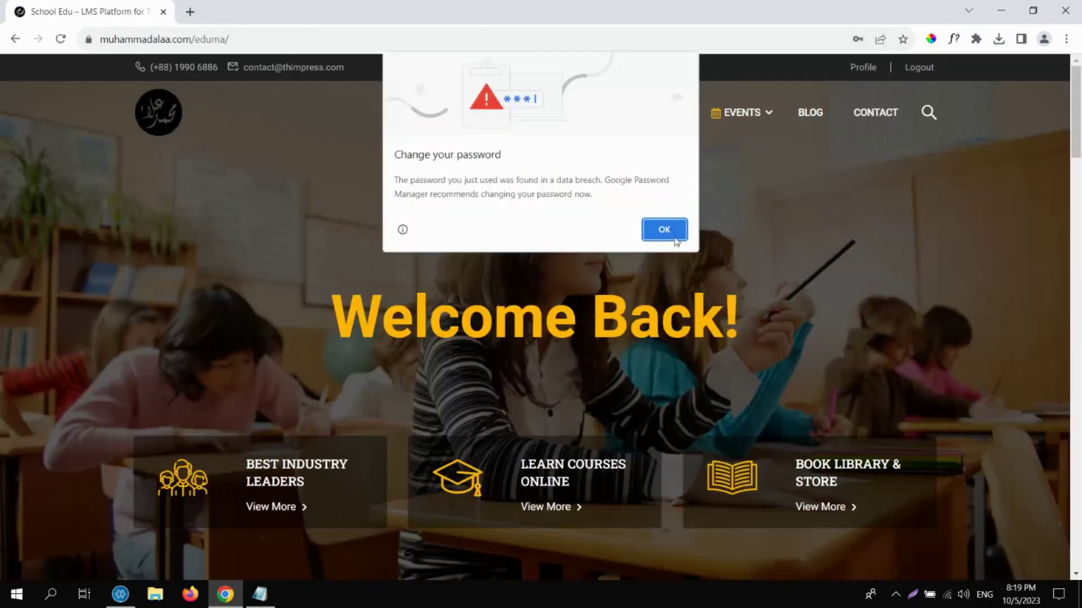
{"action": "left_click", "coordinate": [665, 230]}
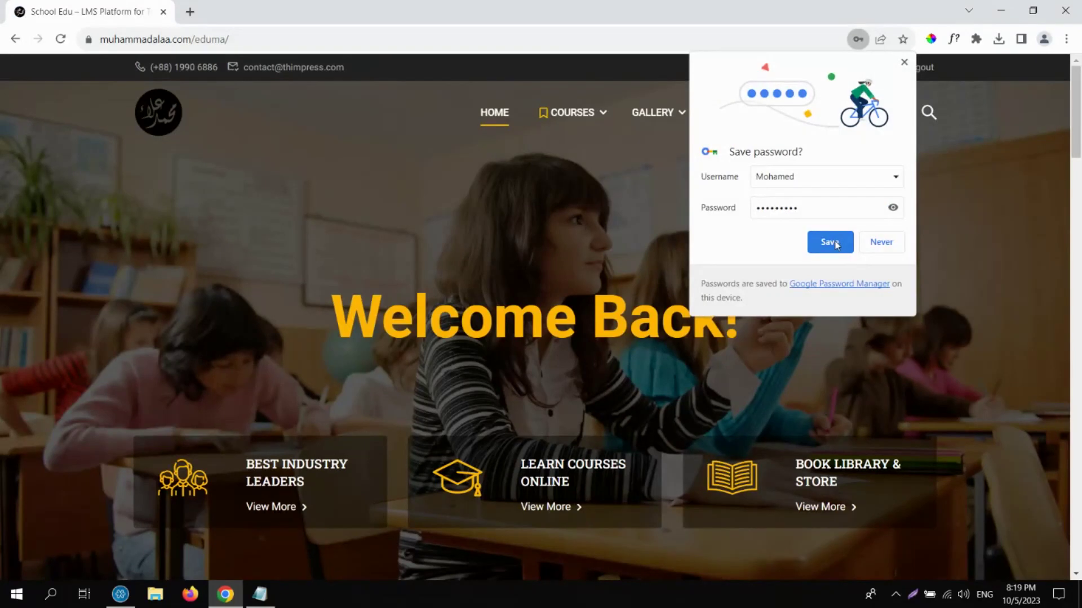
{"action": "left_click", "coordinate": [836, 243]}
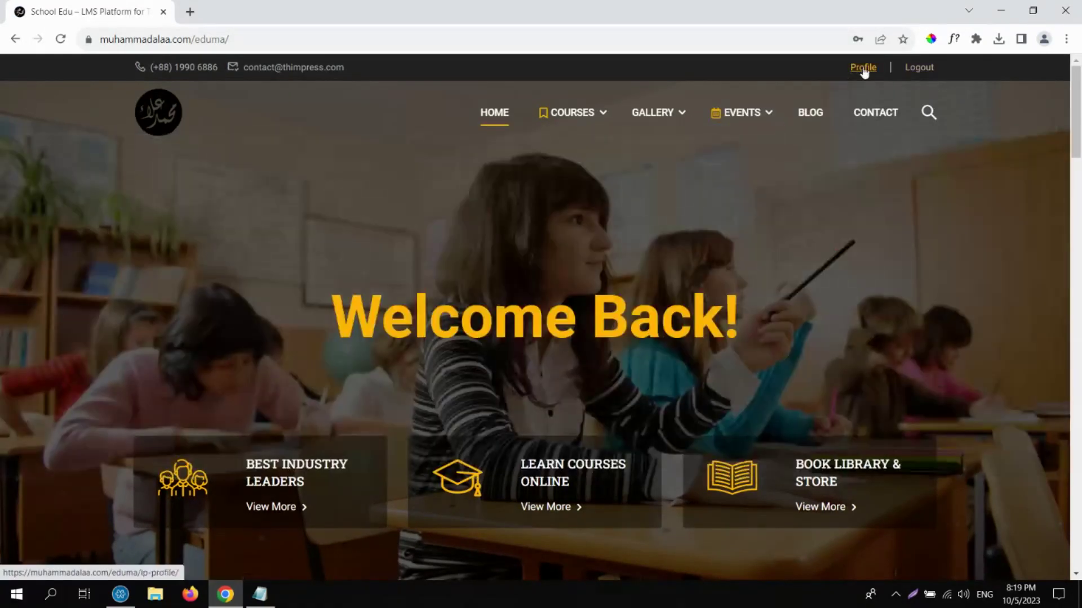
Check the new profile's My Courses section showing 0 enrolled courses, then return home.
{"action": "left_click", "coordinate": [864, 68]}
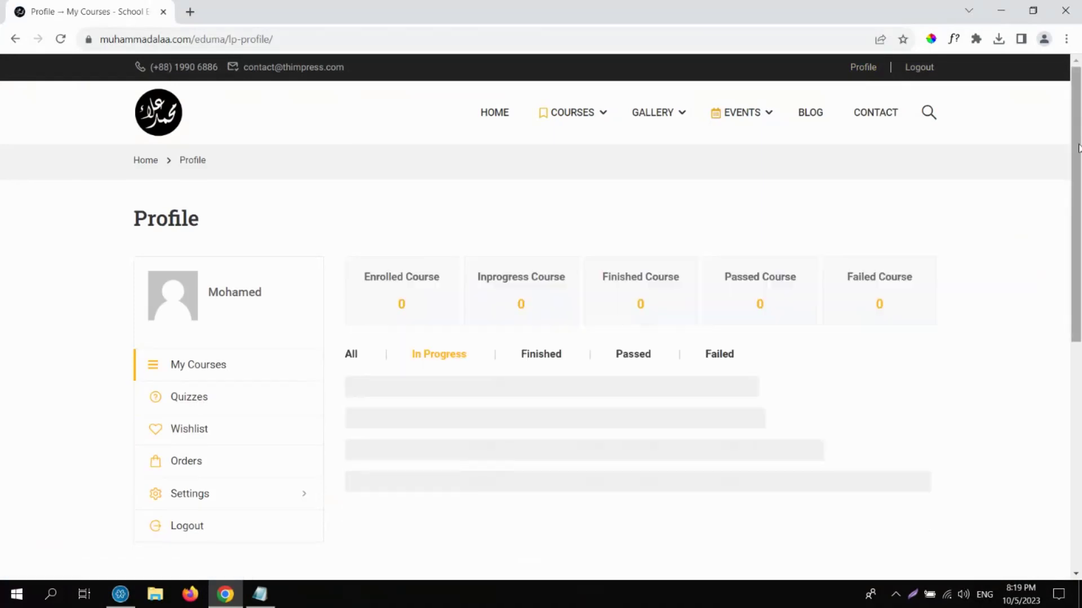
{"action": "left_click_drag", "start_coordinate": [1077, 135], "coordinate": [1077, 198]}
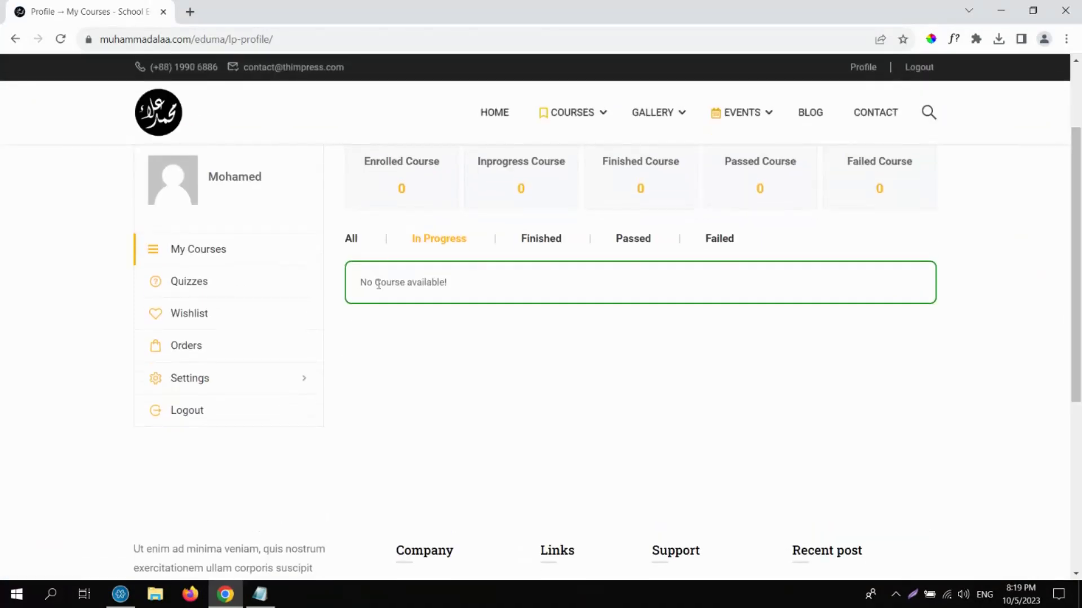
{"action": "left_click_drag", "start_coordinate": [357, 282], "coordinate": [515, 288]}
{"action": "left_click_drag", "start_coordinate": [1077, 197], "coordinate": [1077, 135]}
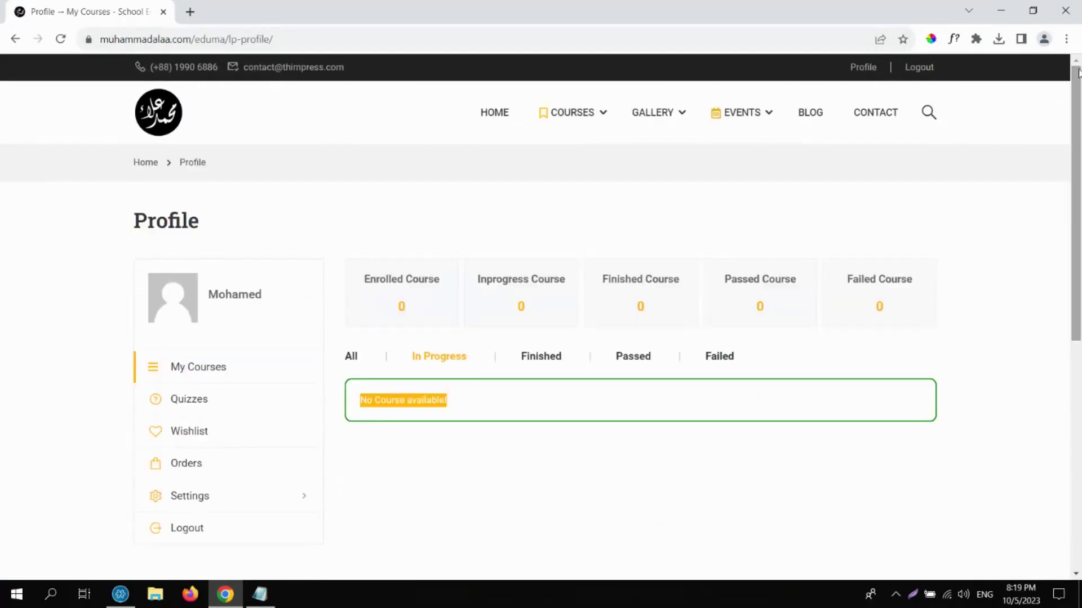
{"action": "left_click", "coordinate": [158, 125]}
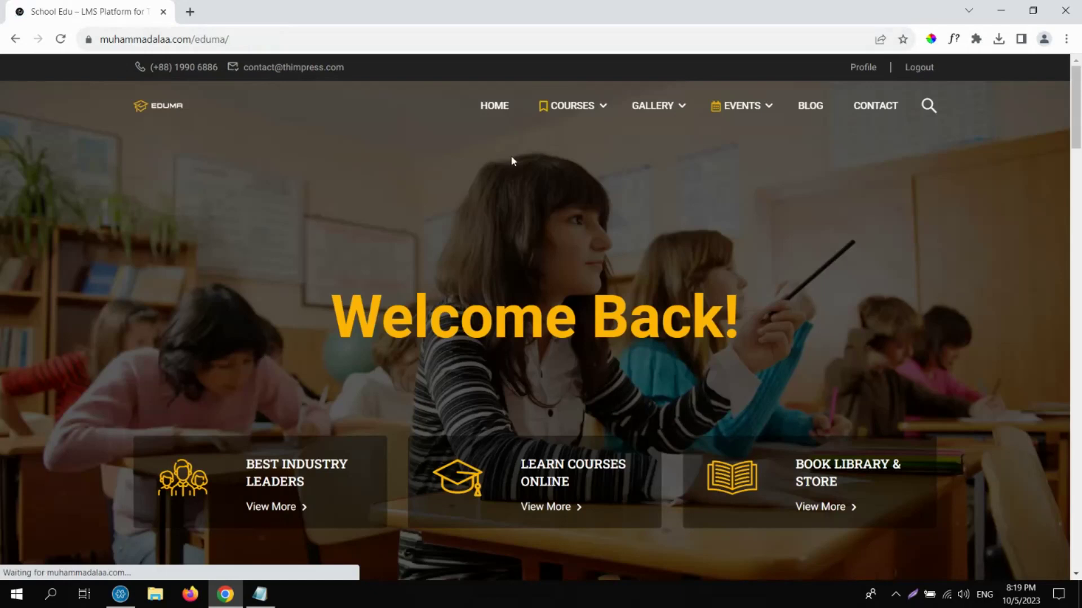
Open Course 1 from COURSES > Online Business and START NOW to reach Lesson 1.
{"action": "mouse_move", "coordinate": [579, 120]}
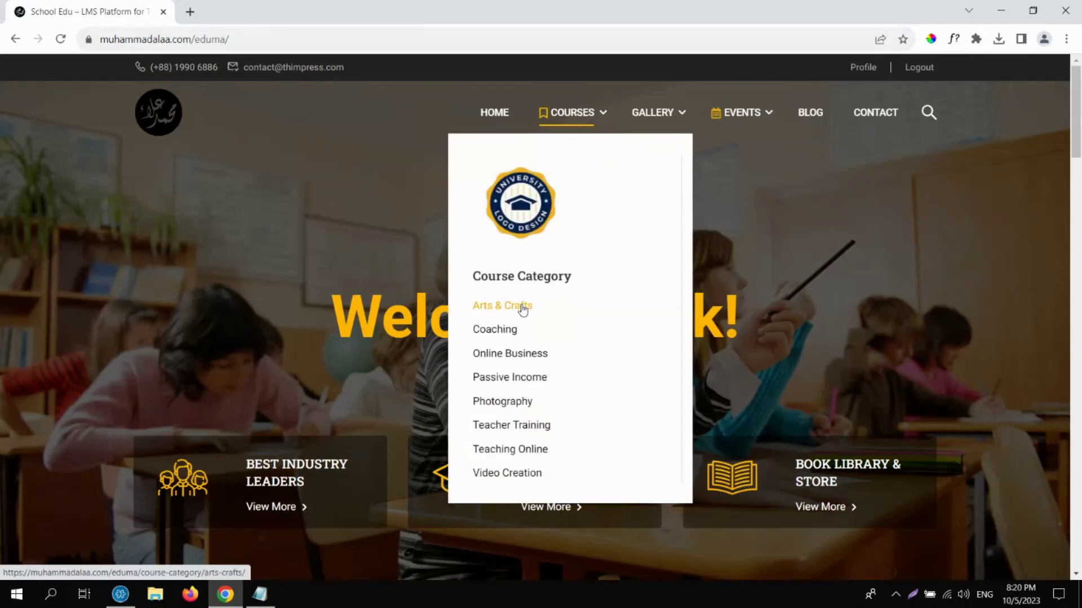
{"action": "left_click", "coordinate": [508, 358]}
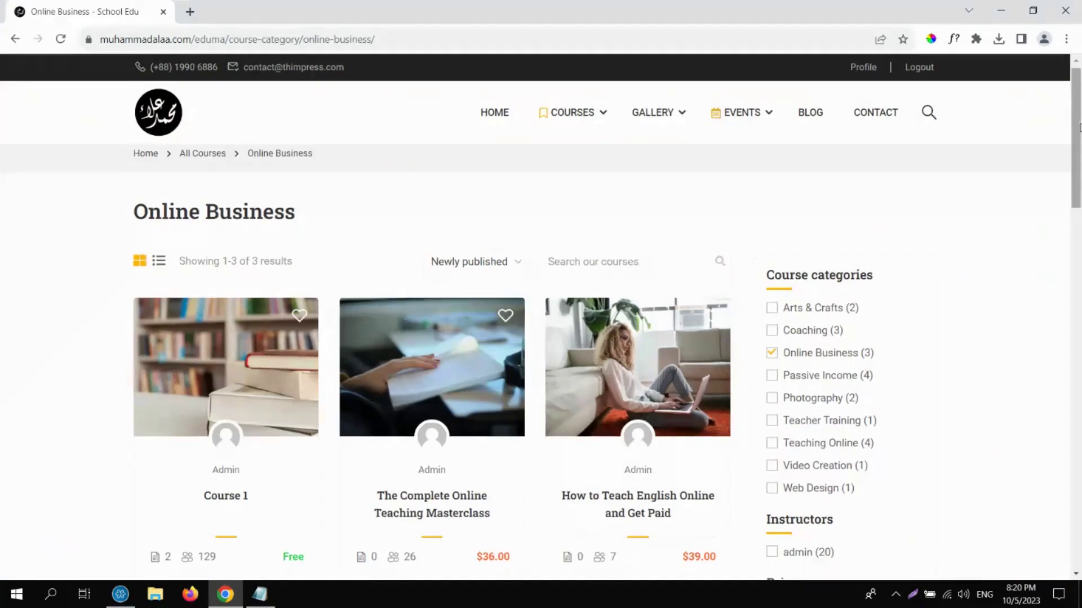
{"action": "scroll", "coordinate": [1079, 127], "scroll_direction": "down", "scroll_amount": 3}
{"action": "left_click", "coordinate": [234, 350]}
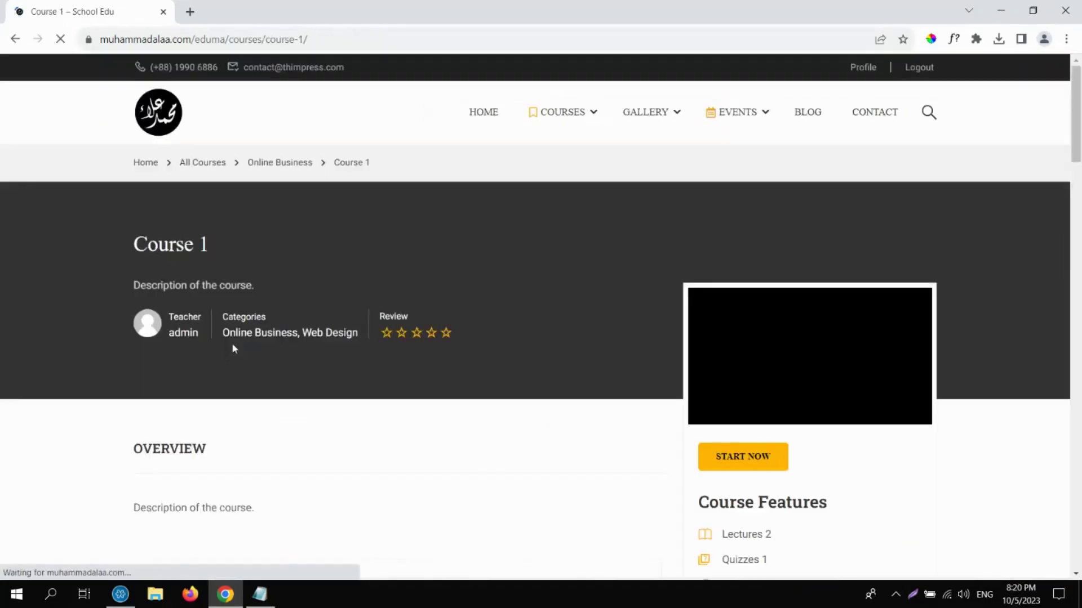
{"action": "left_click", "coordinate": [742, 396]}
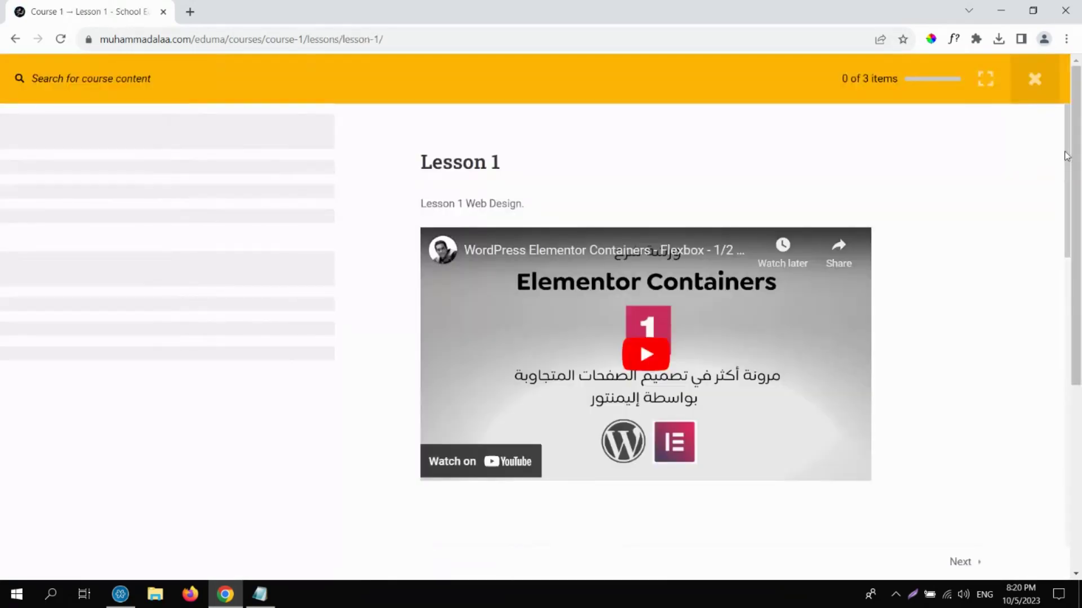
{"action": "left_click_drag", "start_coordinate": [1067, 156], "coordinate": [1071, 242]}
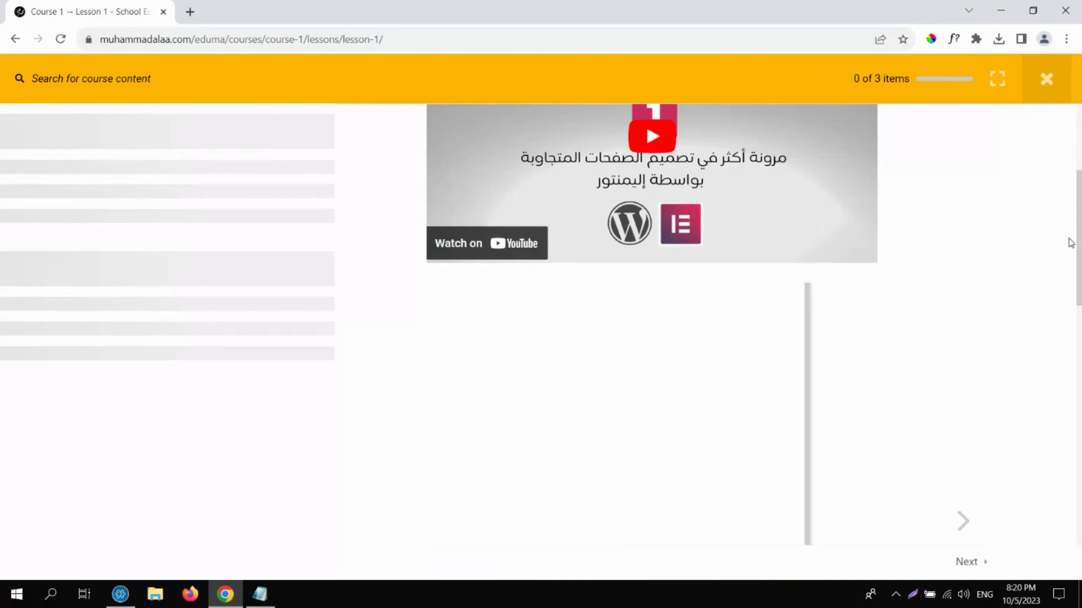
{"action": "scroll", "coordinate": [1071, 243], "scroll_direction": "down", "scroll_amount": 1}
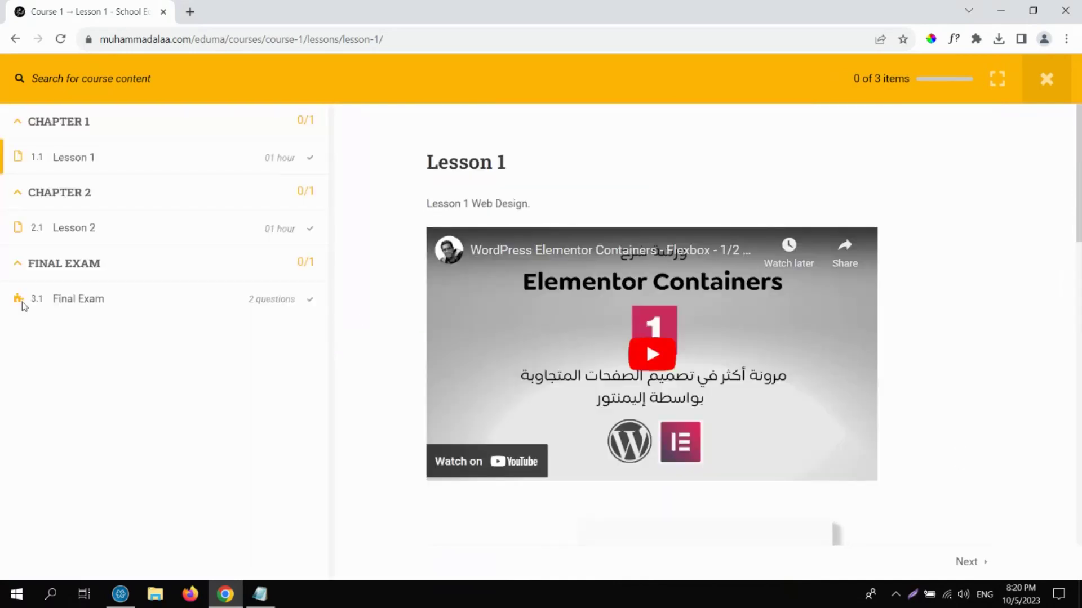
Take the Final Exam answering True and First option, then finish and confirm.
{"action": "left_click", "coordinate": [78, 305]}
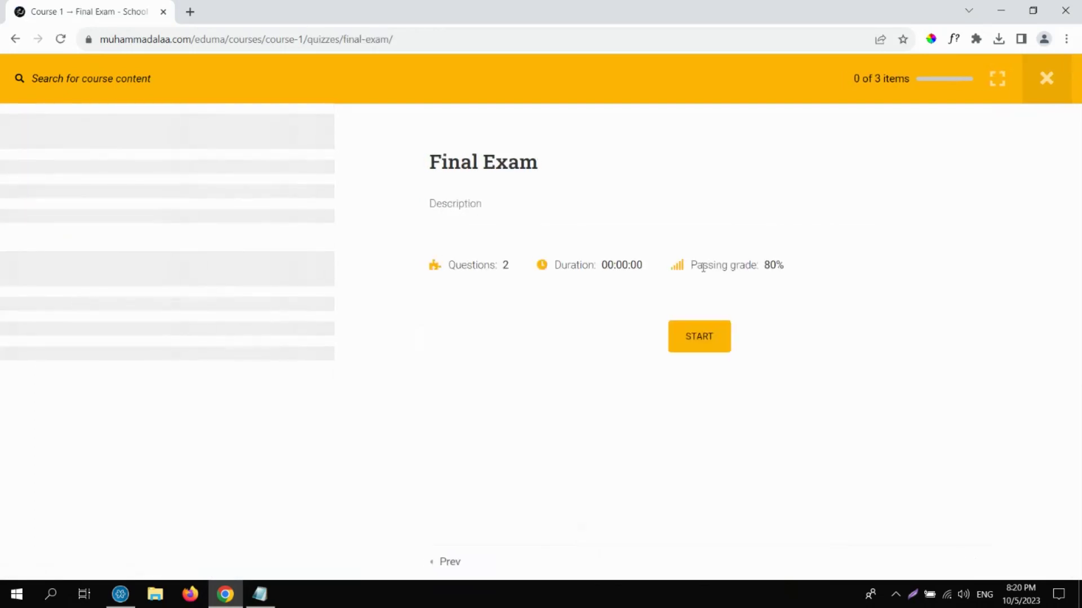
{"action": "left_click", "coordinate": [708, 334]}
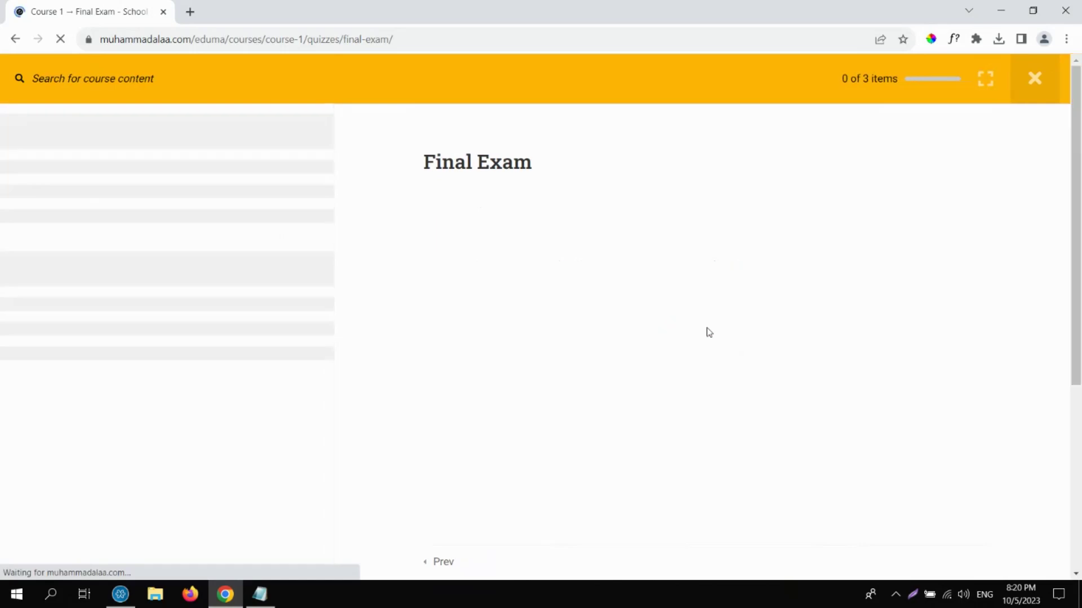
{"action": "left_click", "coordinate": [444, 360]}
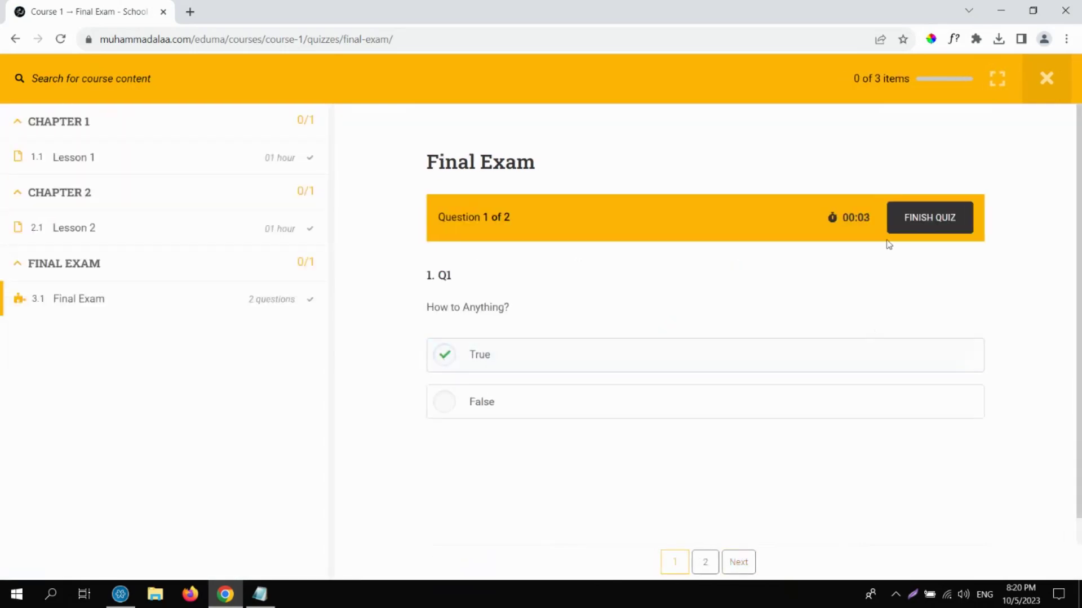
{"action": "left_click", "coordinate": [748, 562]}
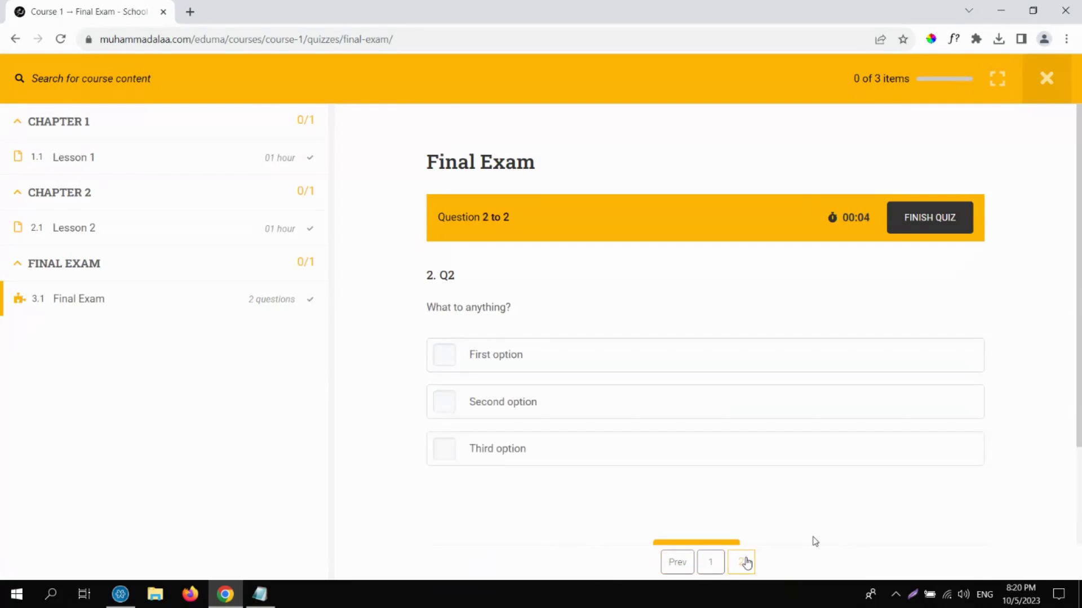
{"action": "left_click", "coordinate": [446, 356]}
{"action": "left_click", "coordinate": [939, 223]}
{"action": "left_click", "coordinate": [590, 346]}
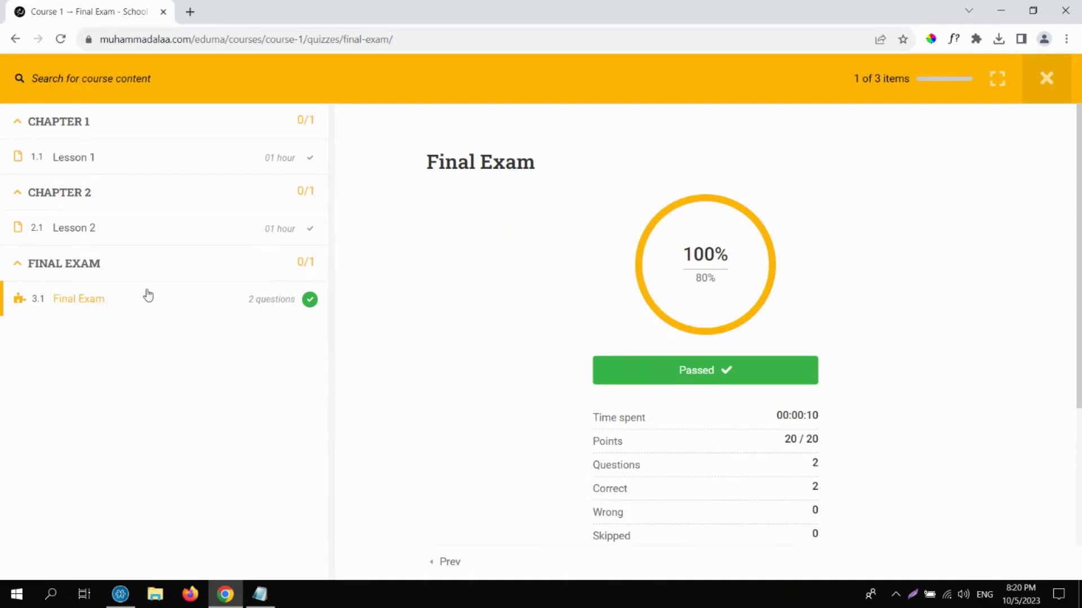
Review the Passed 100% result rows, then close the course player back to Course 1.
{"action": "double_click", "coordinate": [701, 371]}
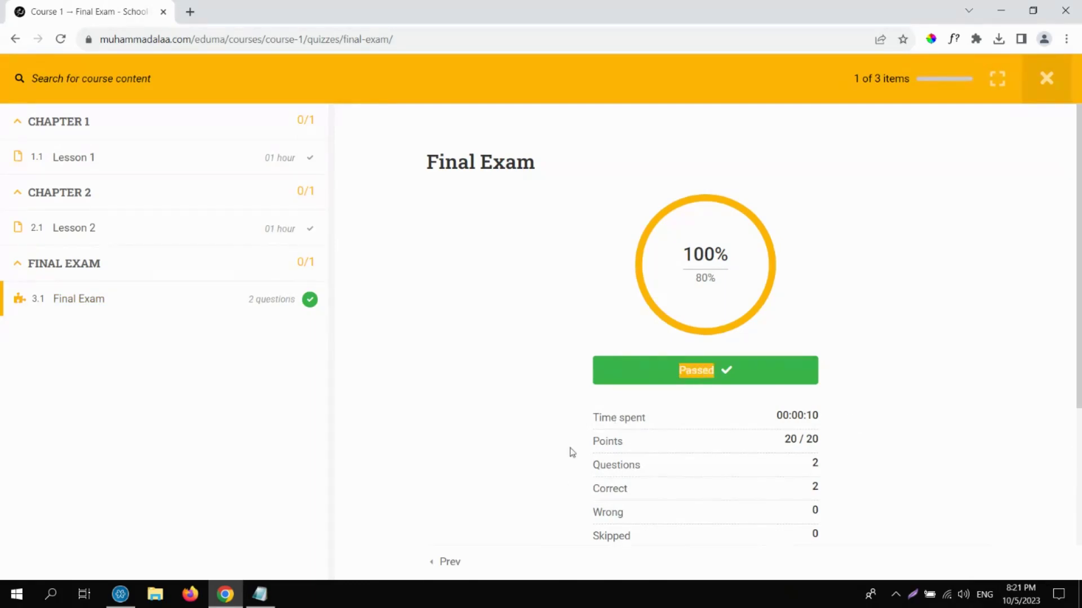
{"action": "left_click_drag", "start_coordinate": [572, 452], "coordinate": [859, 454]}
{"action": "left_click_drag", "start_coordinate": [572, 464], "coordinate": [818, 476]}
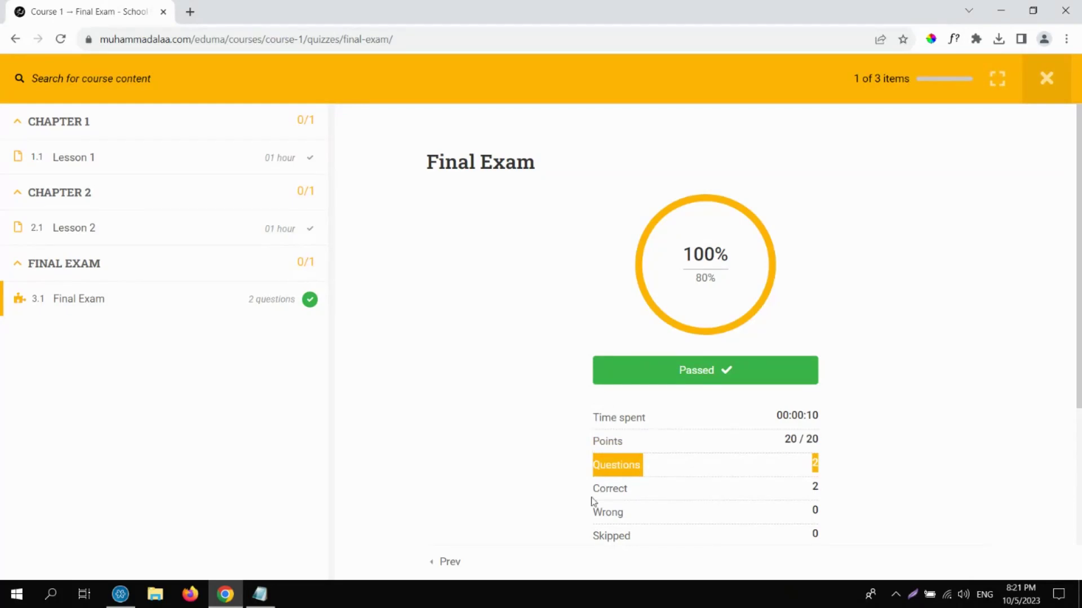
{"action": "left_click_drag", "start_coordinate": [572, 486], "coordinate": [818, 498]}
{"action": "left_click", "coordinate": [840, 516]}
{"action": "scroll", "coordinate": [794, 367], "scroll_direction": "down", "scroll_amount": 1}
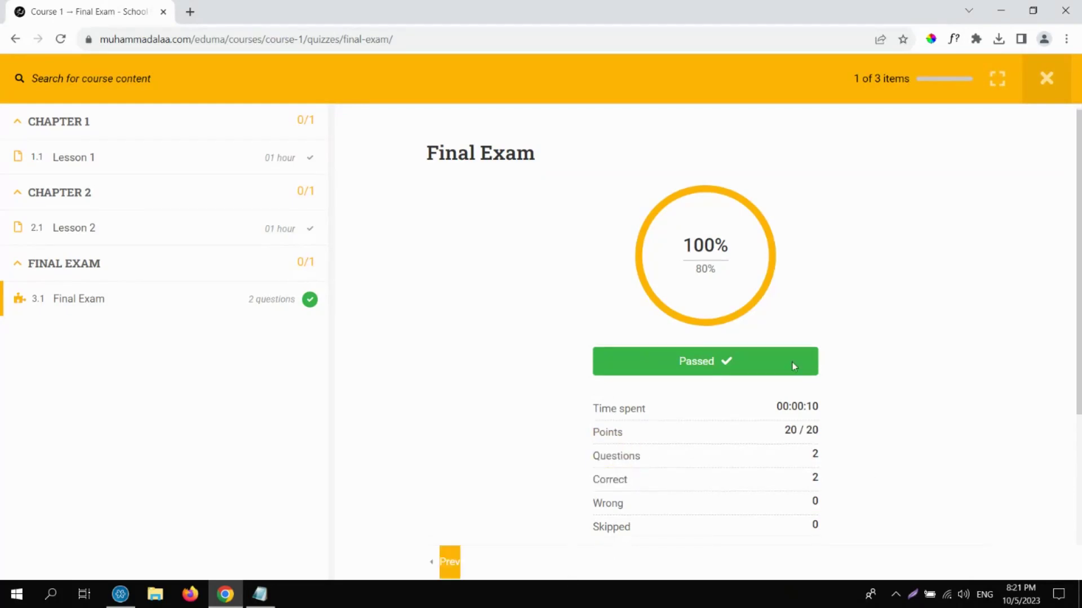
{"action": "left_click", "coordinate": [1046, 83]}
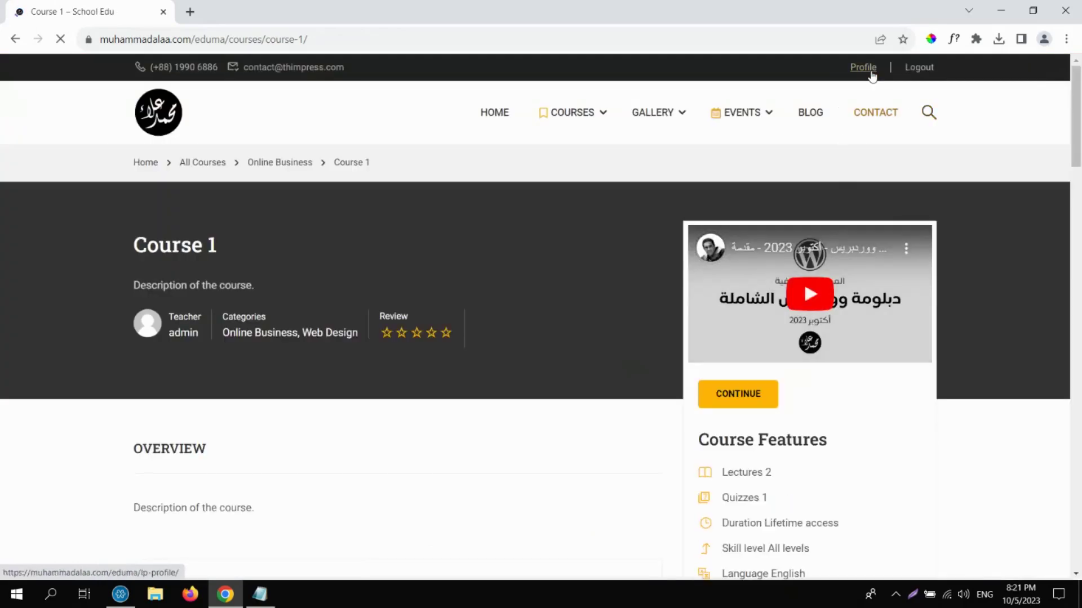
Check the profile's Finished, In Progress and All course tabs, then return to the homepage.
{"action": "left_click", "coordinate": [871, 68]}
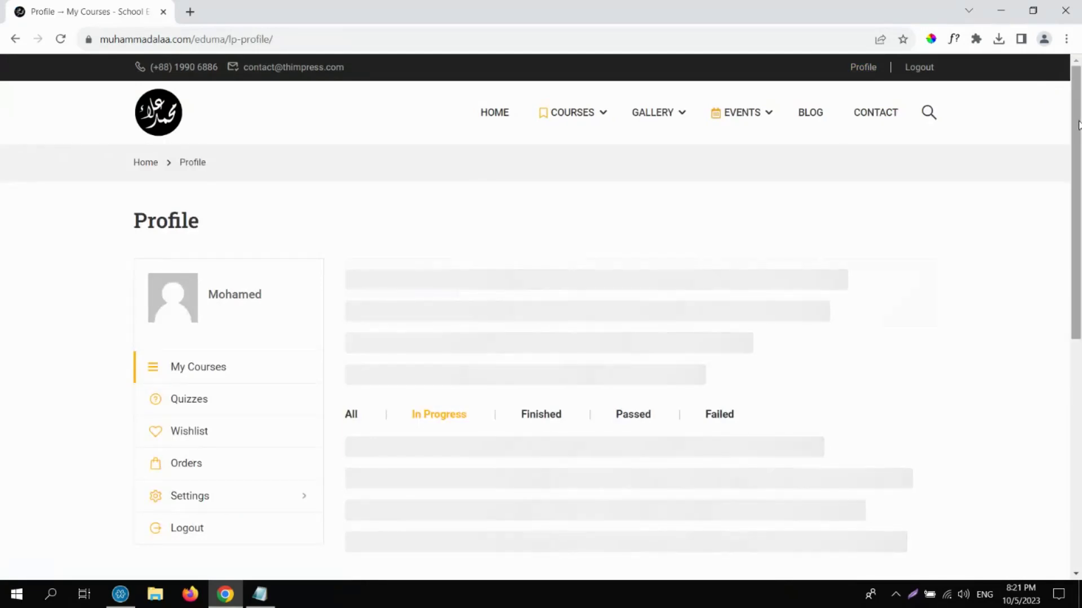
{"action": "scroll", "coordinate": [1078, 147], "scroll_direction": "down", "scroll_amount": 1}
{"action": "scroll", "coordinate": [1078, 152], "scroll_direction": "down", "scroll_amount": 2}
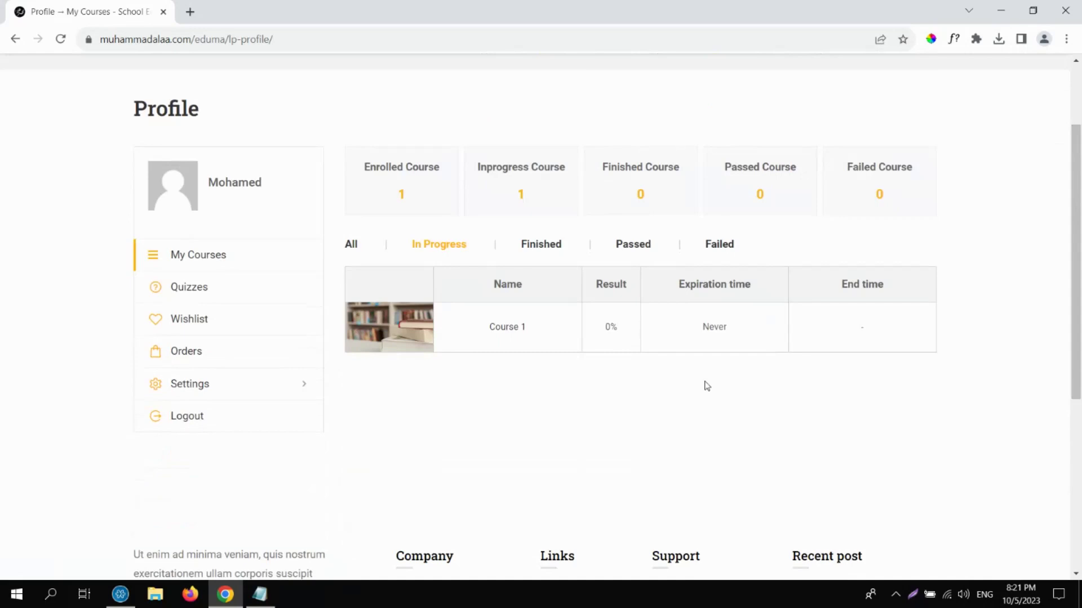
{"action": "left_click", "coordinate": [544, 245]}
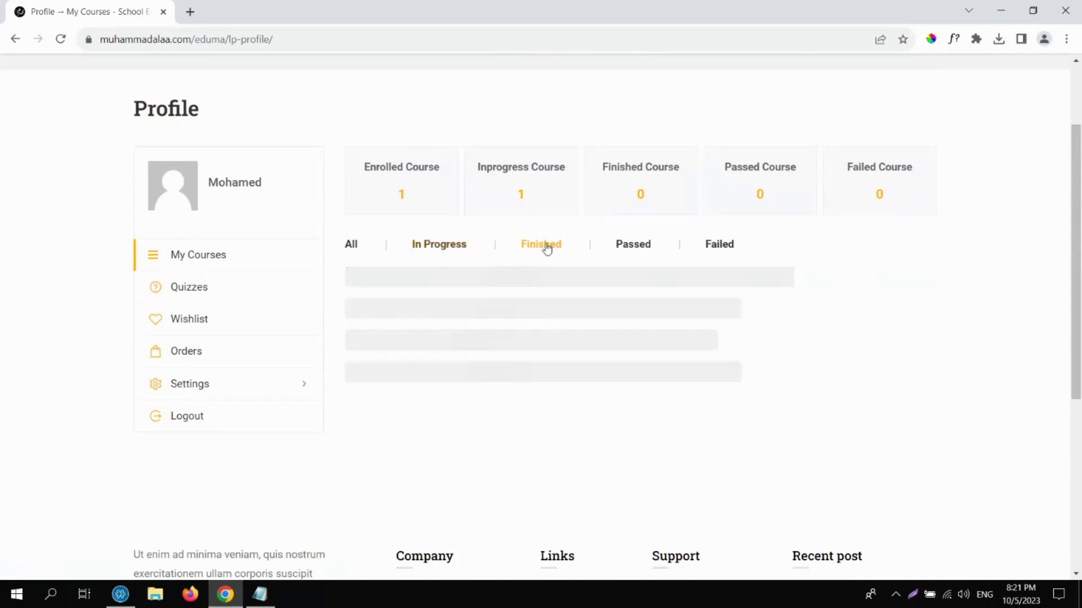
{"action": "left_click", "coordinate": [448, 249]}
{"action": "left_click", "coordinate": [352, 245]}
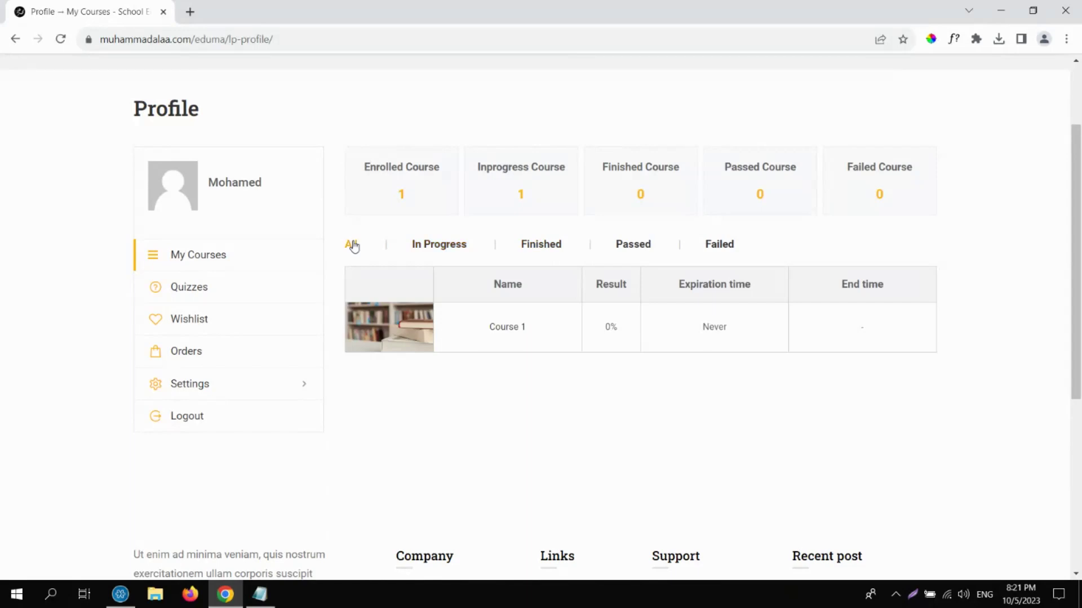
{"action": "left_click", "coordinate": [536, 247]}
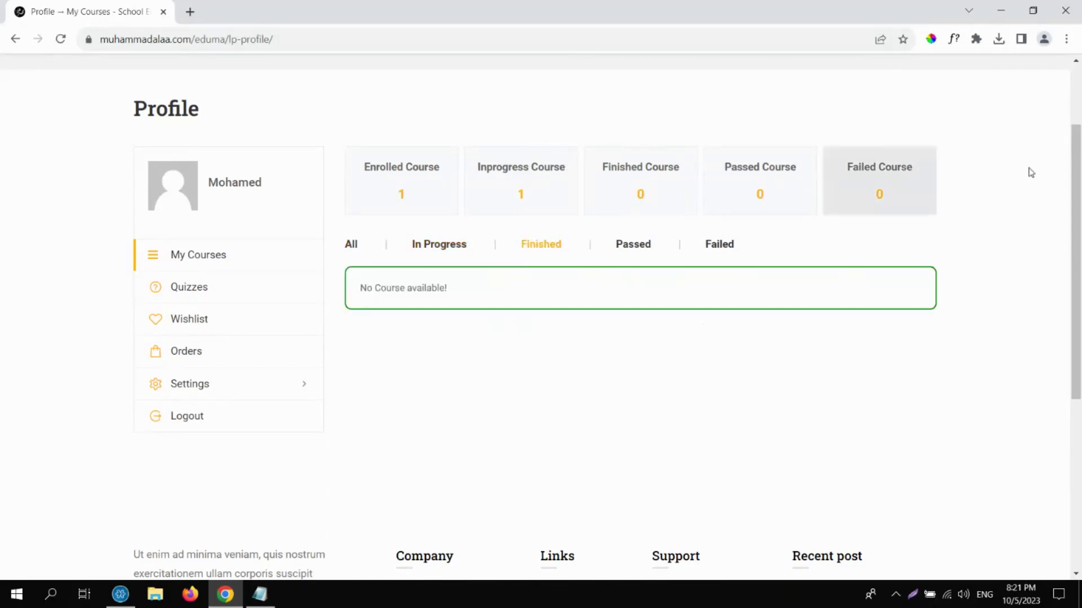
{"action": "scroll", "coordinate": [1079, 81], "scroll_direction": "up", "scroll_amount": 2}
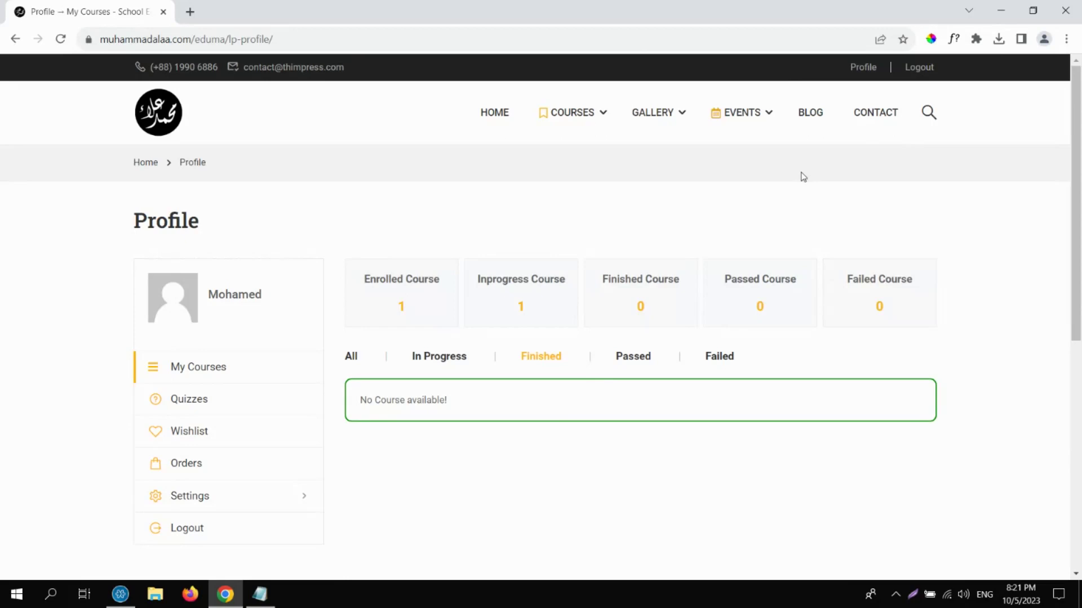
{"action": "left_click", "coordinate": [154, 129]}
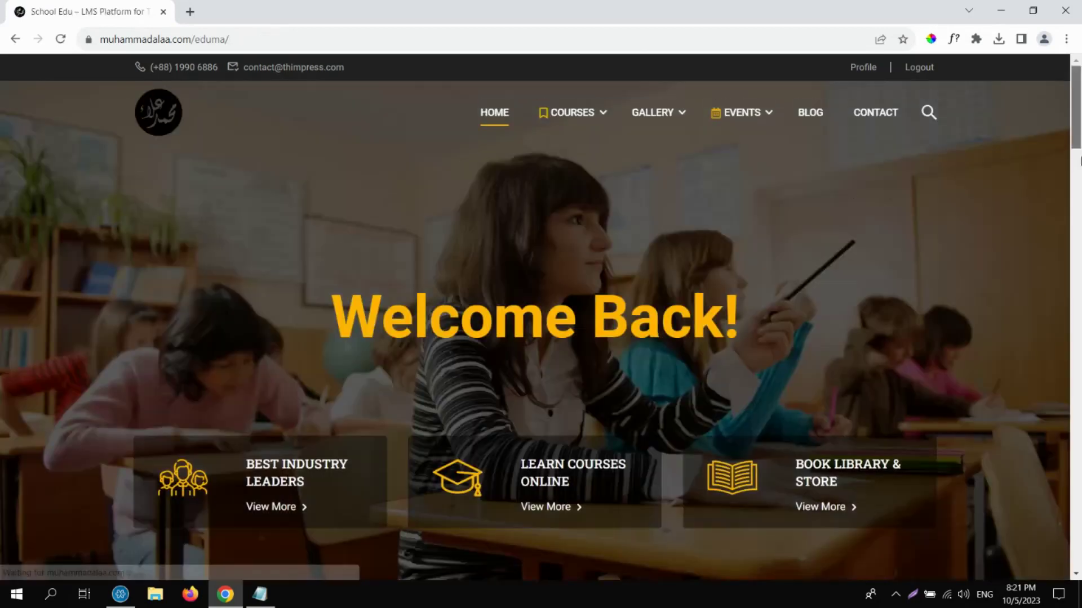
Buy the $50 How to teach an online course and place the order on Checkout.
{"action": "scroll", "coordinate": [1080, 162], "scroll_direction": "down", "scroll_amount": 13}
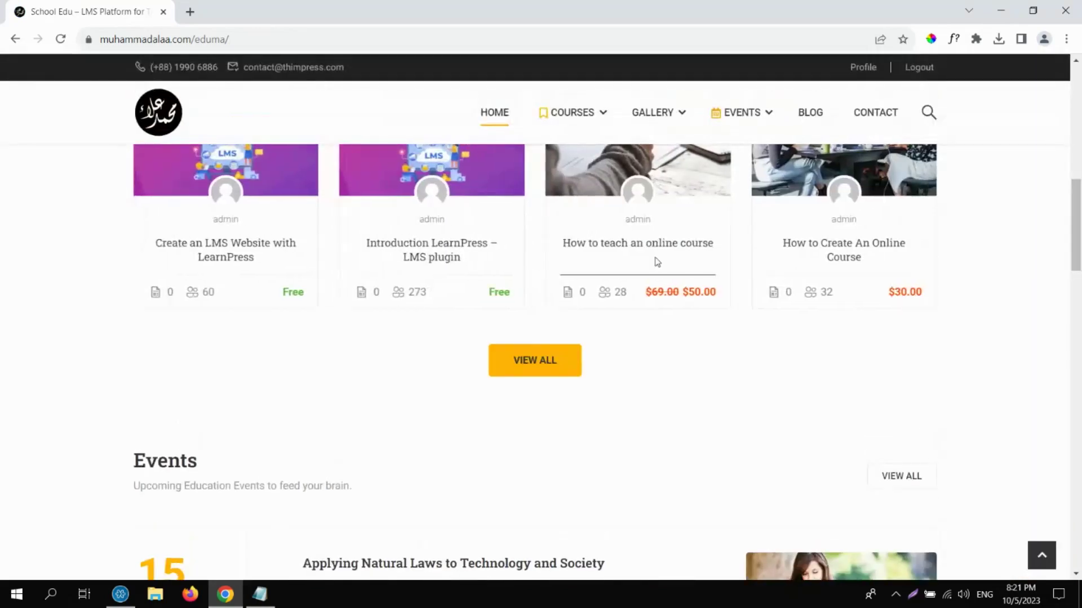
{"action": "left_click", "coordinate": [649, 248]}
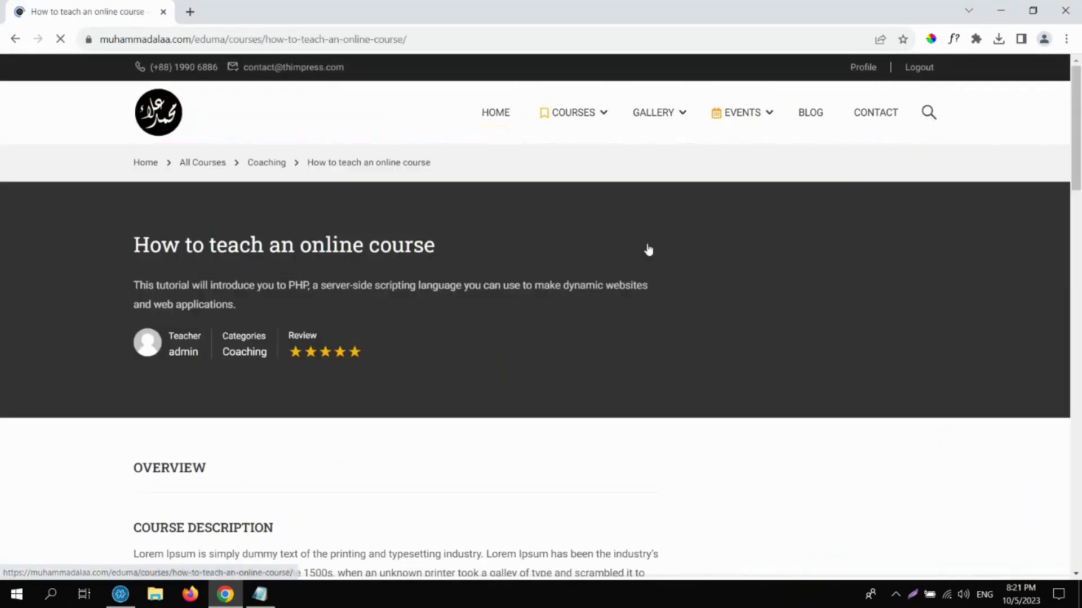
{"action": "scroll", "coordinate": [1079, 135], "scroll_direction": "down", "scroll_amount": 2}
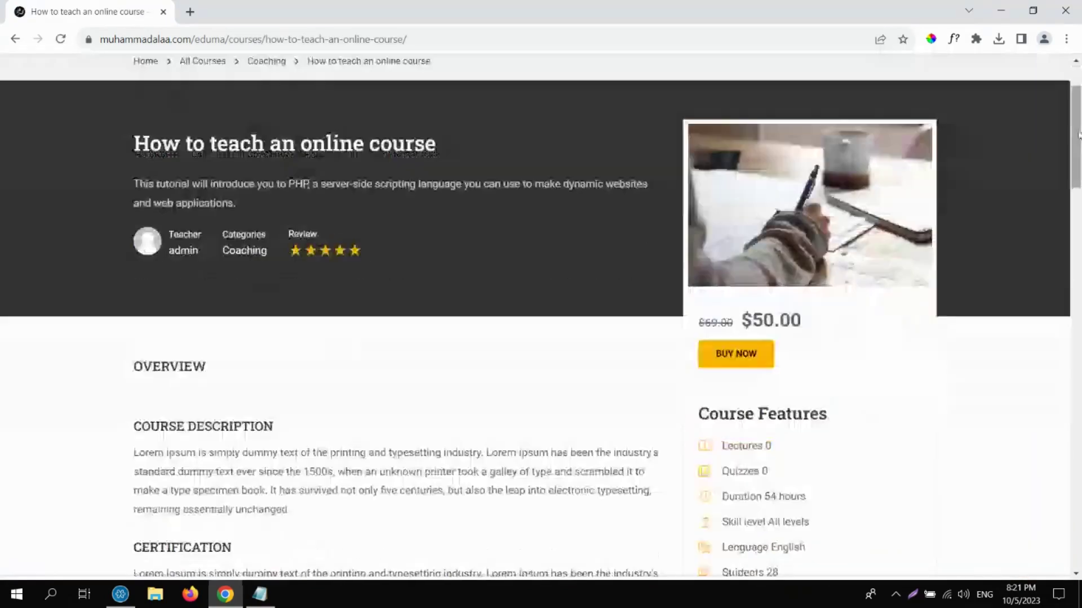
{"action": "left_click", "coordinate": [750, 360]}
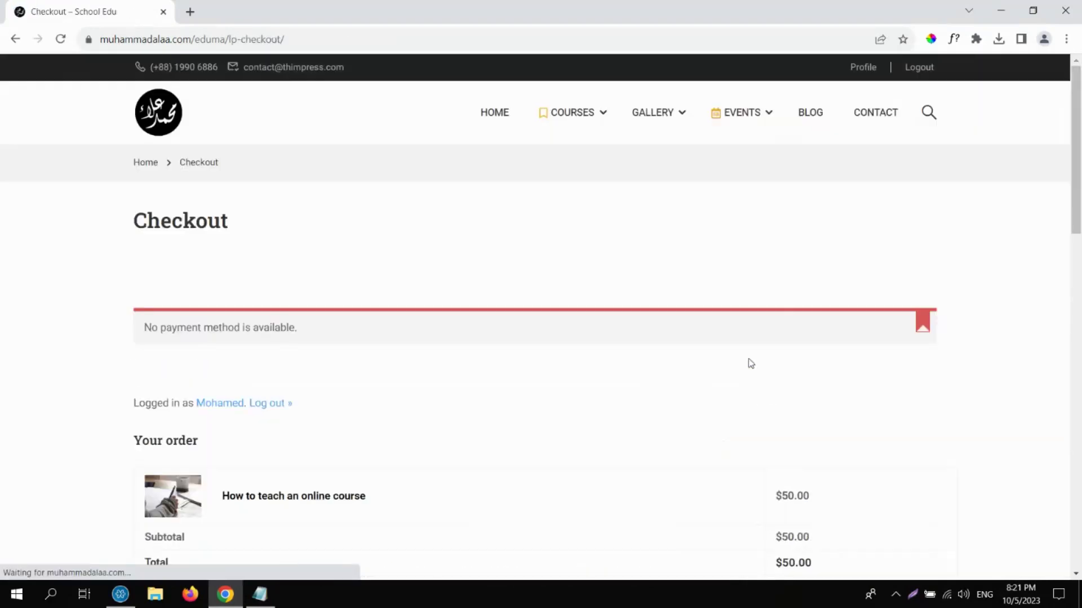
{"action": "scroll", "coordinate": [1079, 162], "scroll_direction": "down", "scroll_amount": 1}
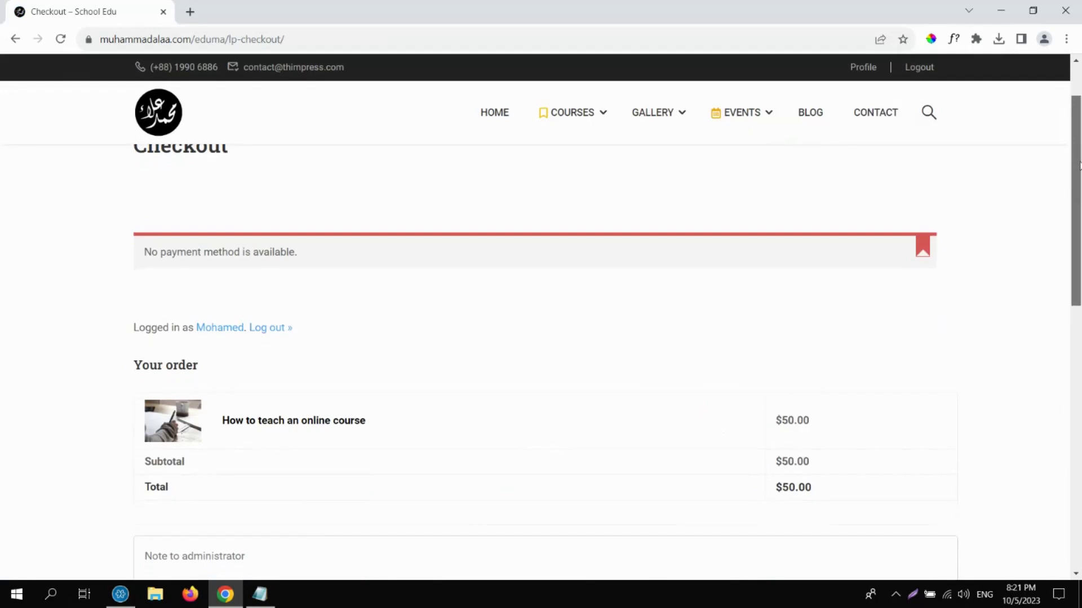
{"action": "left_click_drag", "start_coordinate": [1079, 163], "coordinate": [1077, 247]}
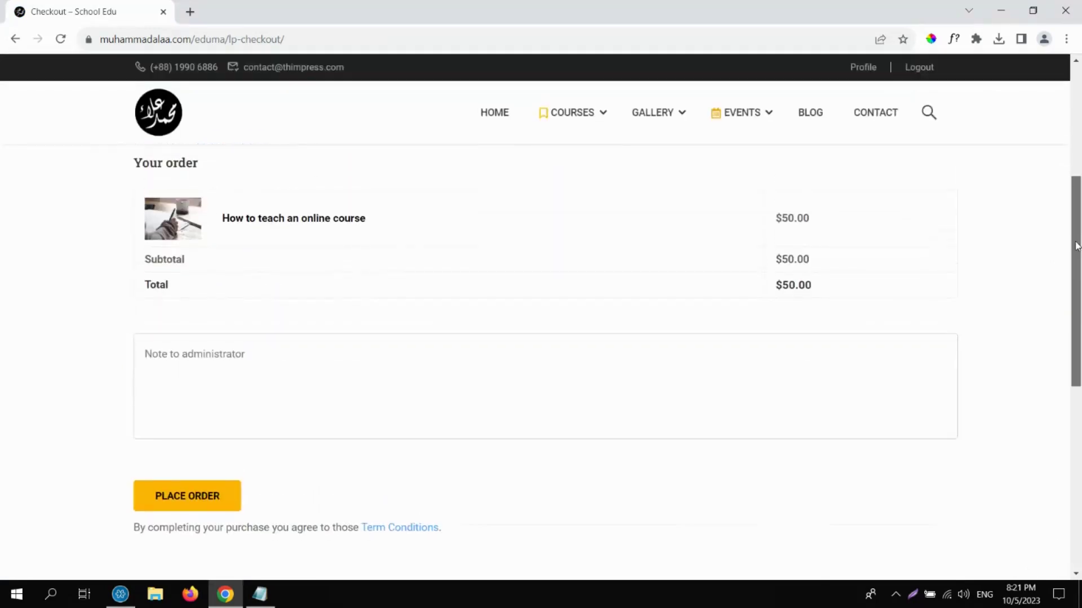
{"action": "left_click", "coordinate": [175, 509]}
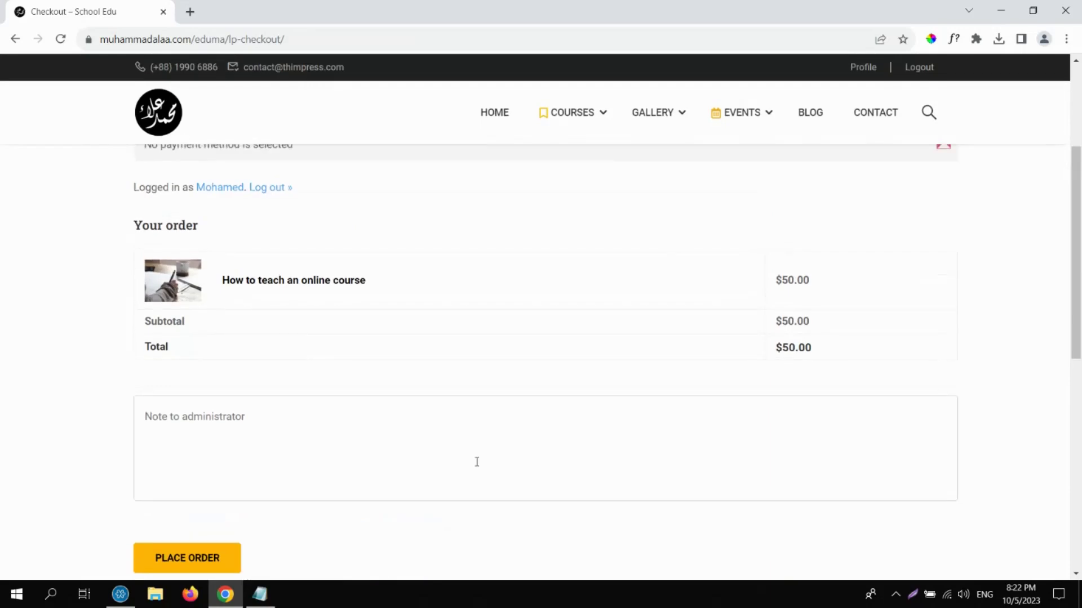
Read the no-payment-method error, then log out of the site.
{"action": "left_click_drag", "start_coordinate": [1073, 176], "coordinate": [1073, 95]}
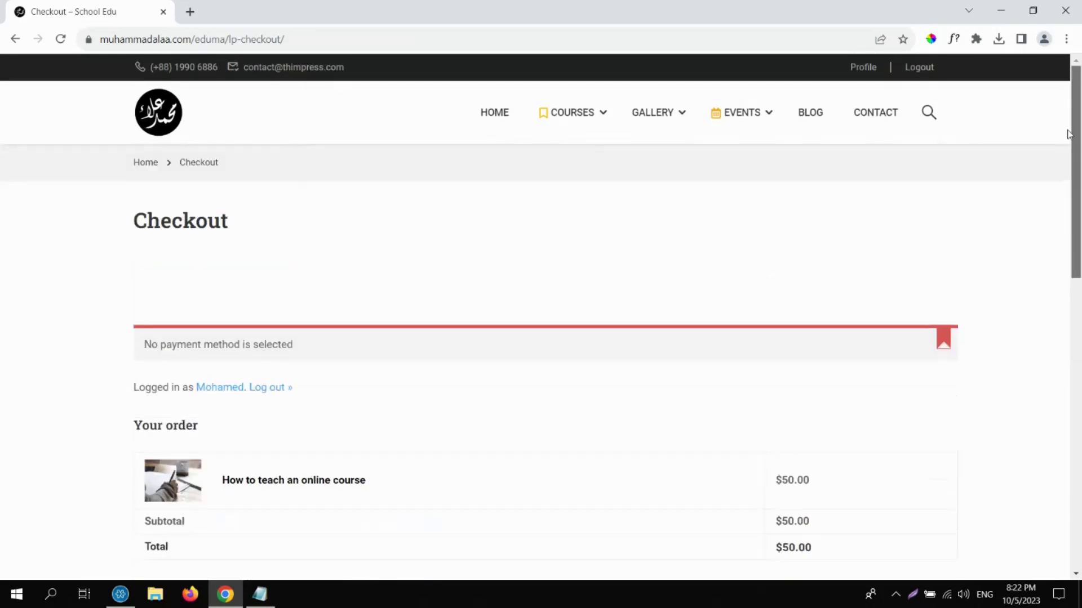
{"action": "left_click_drag", "start_coordinate": [305, 348], "coordinate": [146, 347]}
{"action": "left_click", "coordinate": [588, 283]}
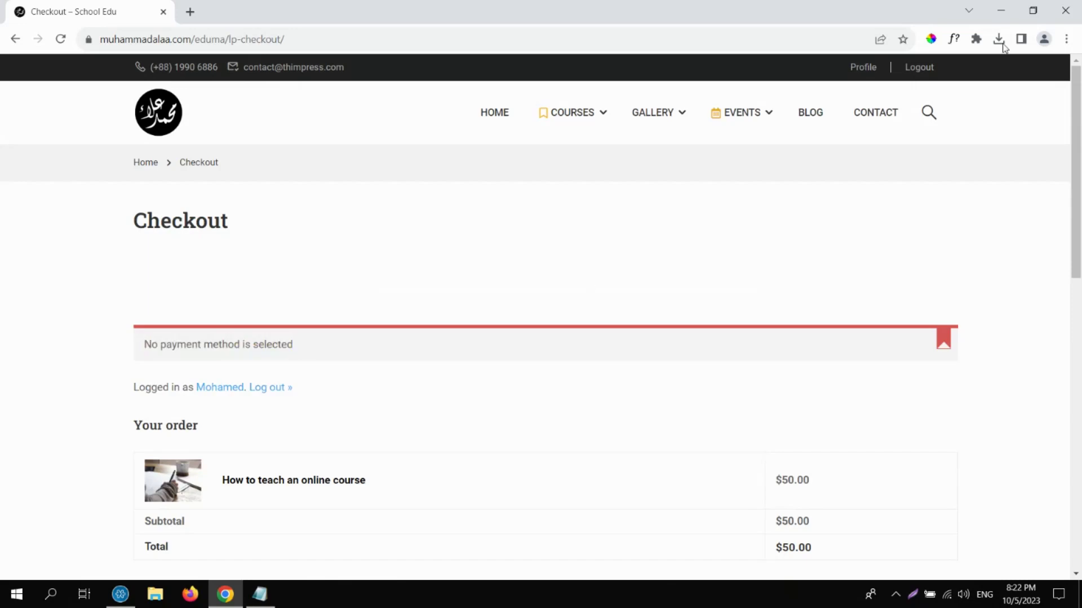
{"action": "left_click", "coordinate": [922, 68]}
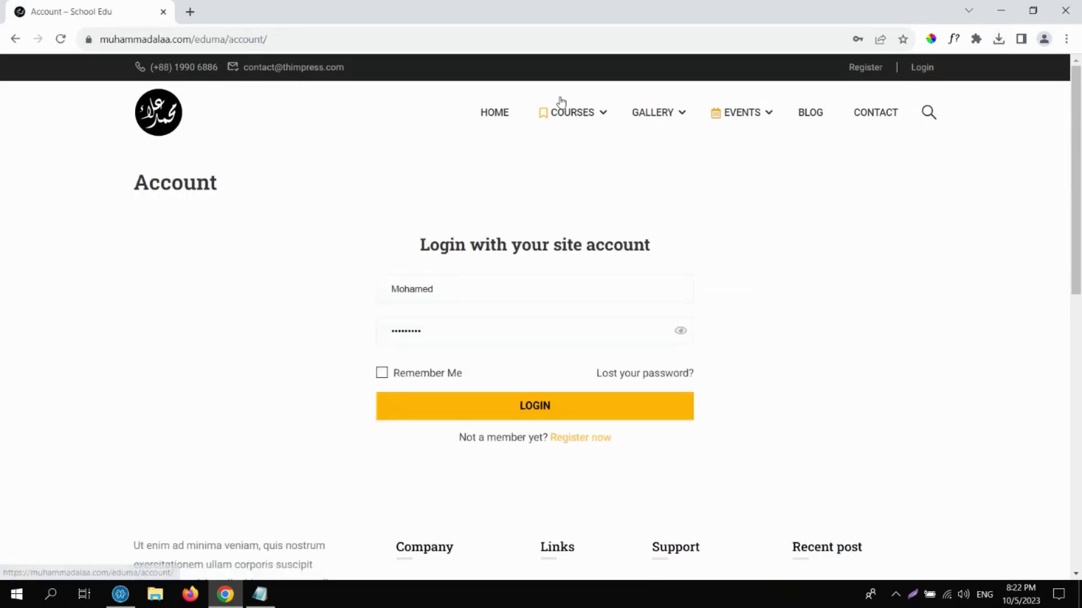
Sign in as admin with the saved credentials and go to the wp-admin Dashboard.
{"action": "left_click", "coordinate": [922, 68]}
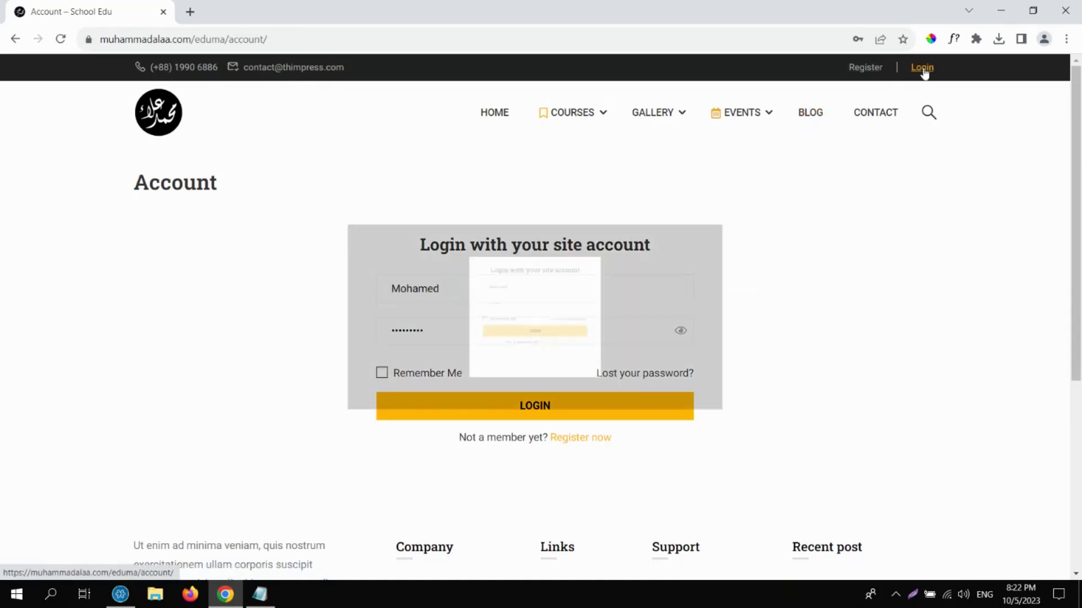
{"action": "left_click", "coordinate": [475, 244]}
{"action": "double_click", "coordinate": [476, 248]}
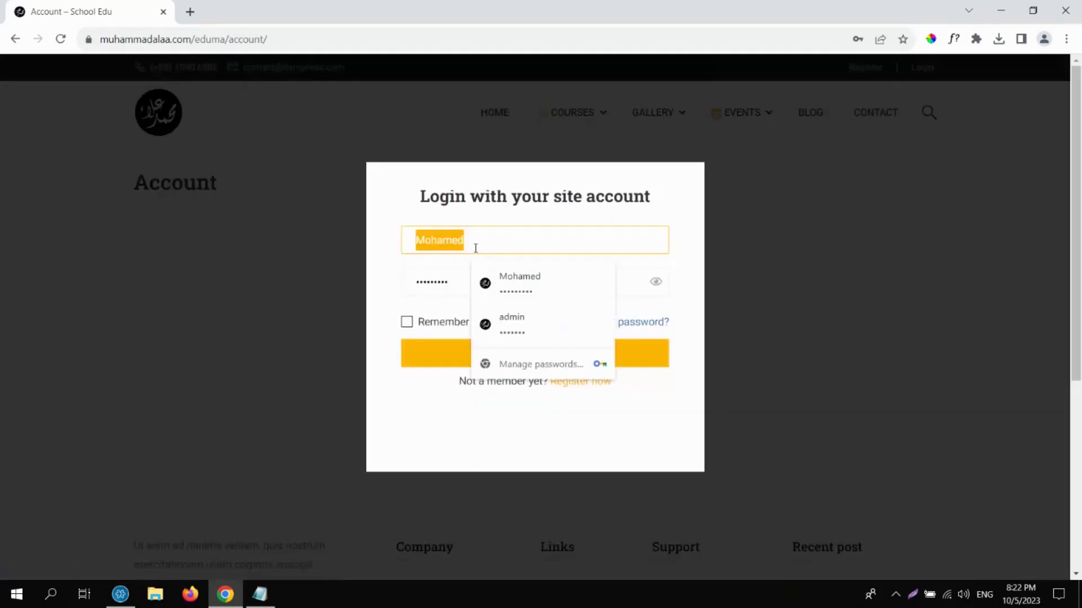
{"action": "left_click", "coordinate": [512, 324]}
{"action": "left_click", "coordinate": [501, 356]}
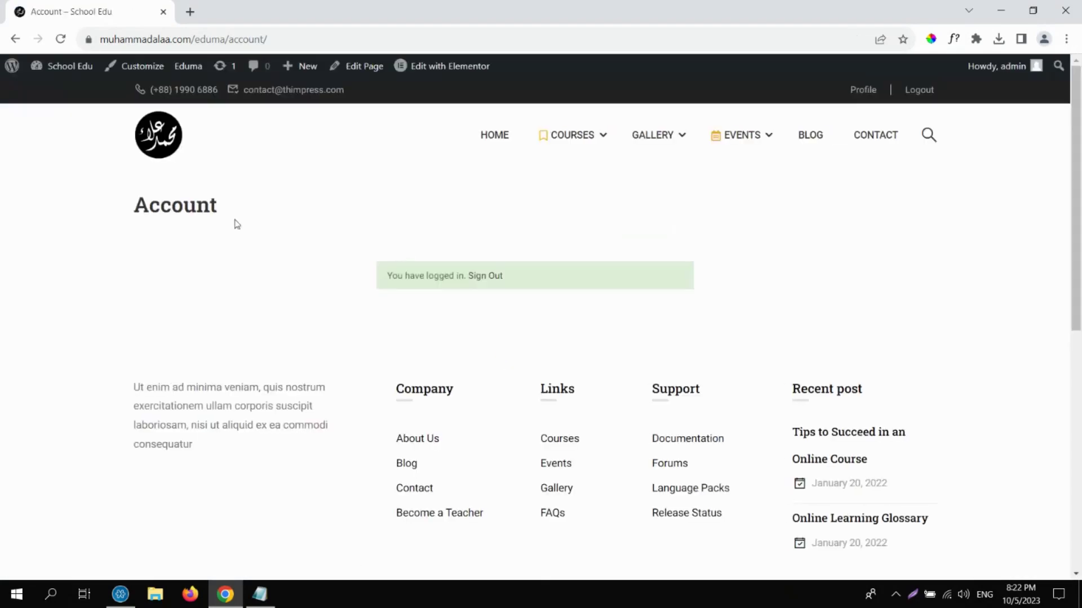
{"action": "left_click", "coordinate": [89, 72]}
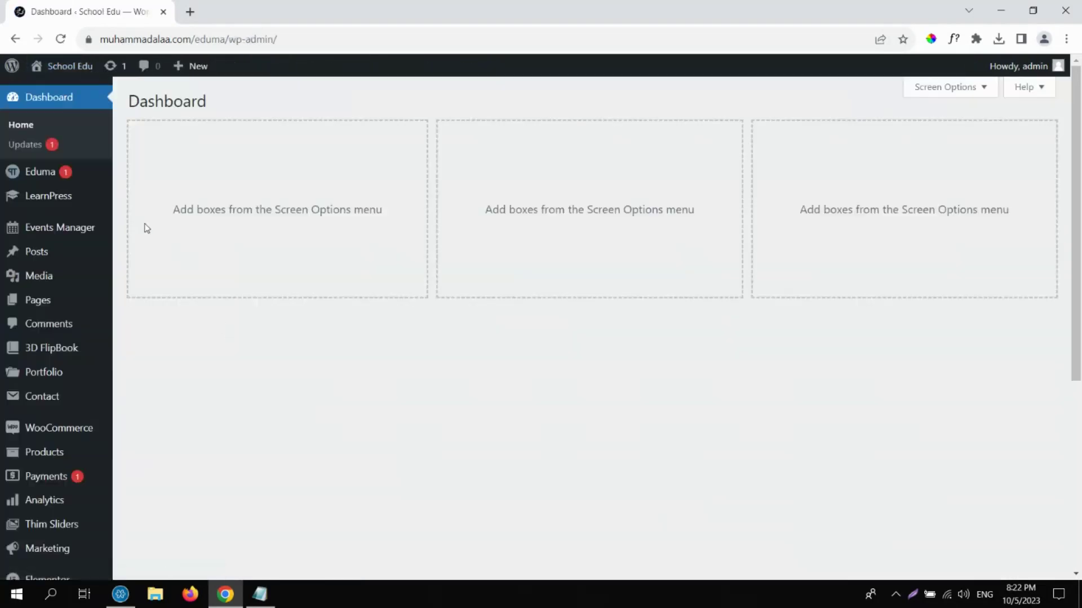
Check the Courses tab of LearnPress Statistics, then move on to the LearnPress Add-ons page.
{"action": "mouse_move", "coordinate": [67, 201]}
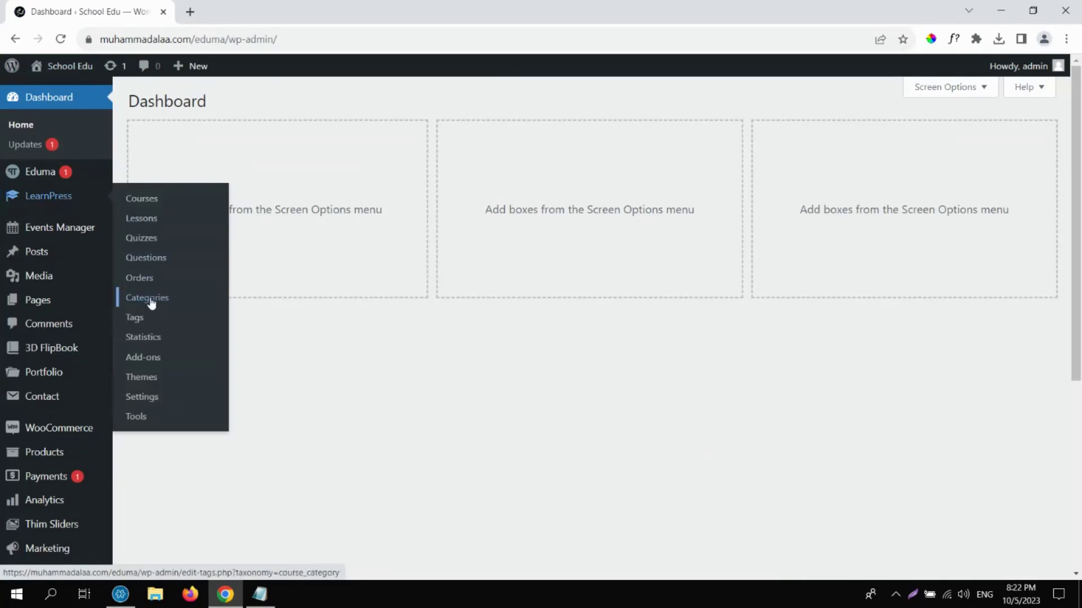
{"action": "left_click", "coordinate": [153, 341]}
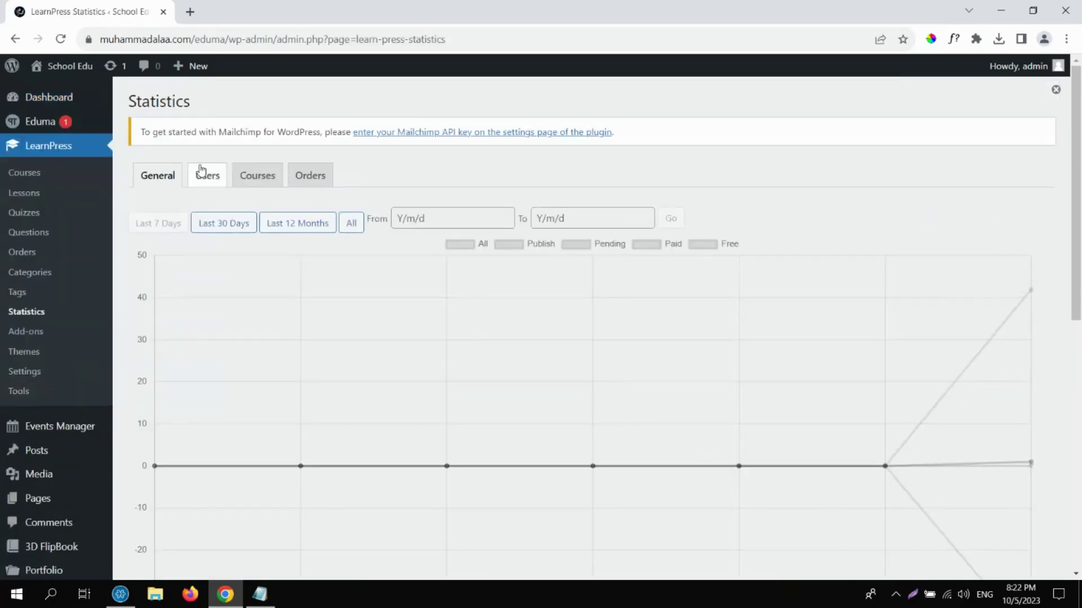
{"action": "left_click", "coordinate": [258, 175]}
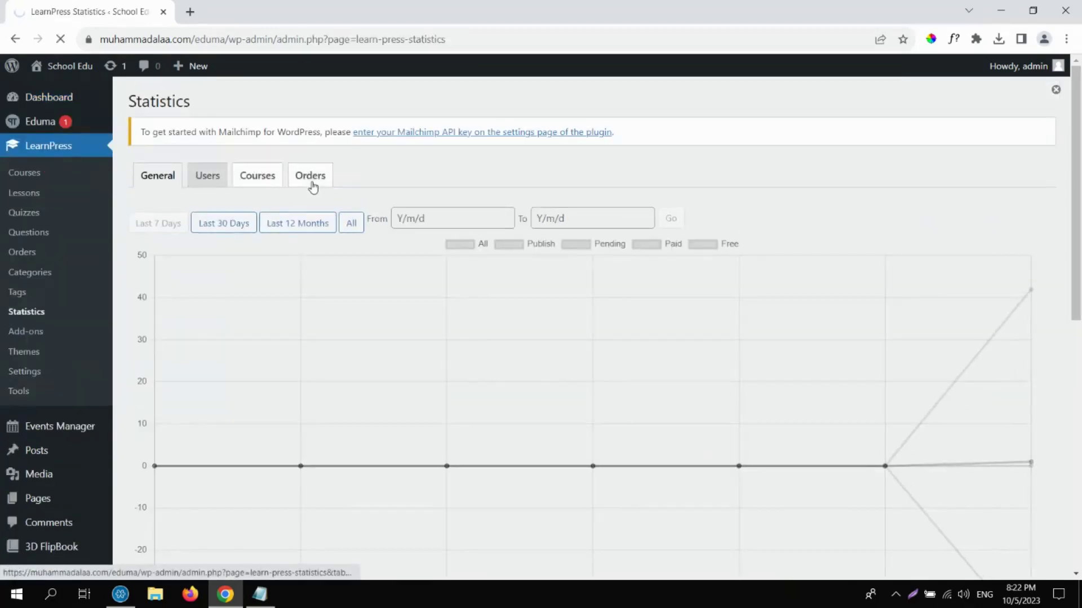
{"action": "left_click", "coordinate": [28, 337]}
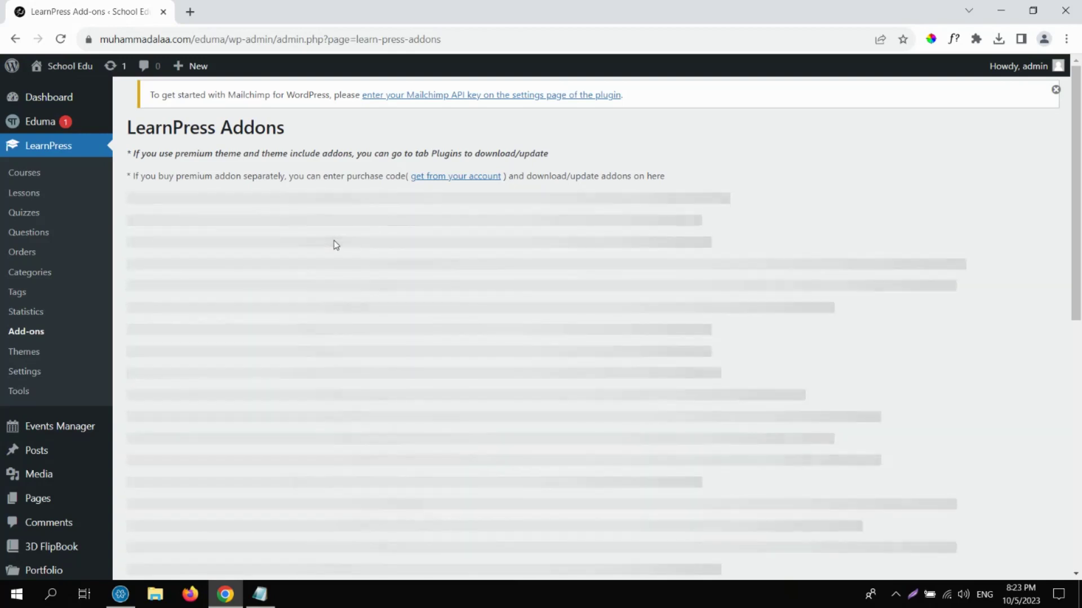
Show the Free (9) add-ons tab and browse the free add-on cards.
{"action": "left_click", "coordinate": [39, 337]}
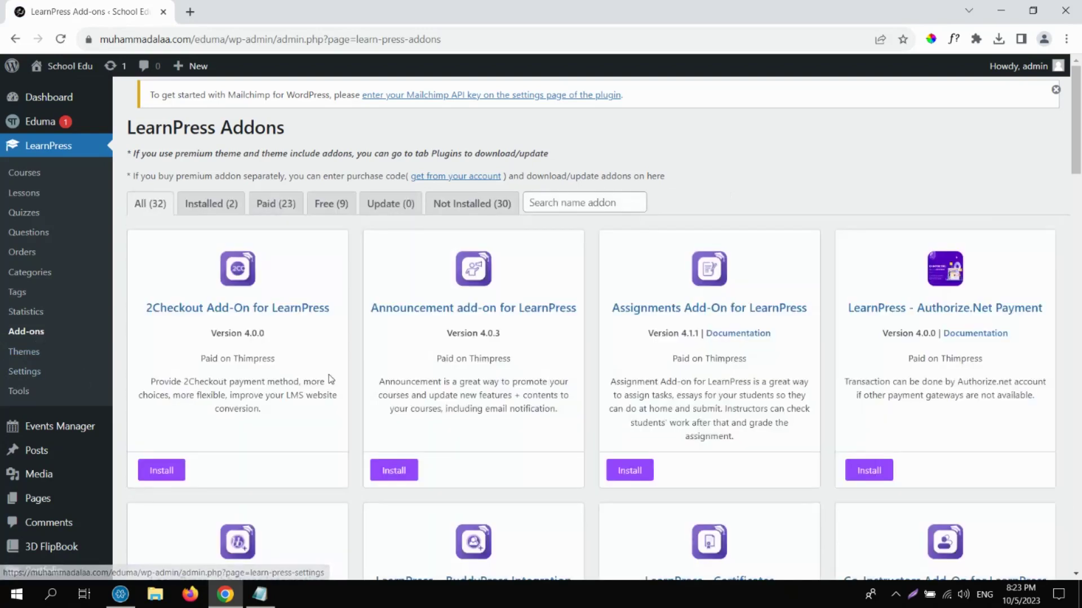
{"action": "left_click", "coordinate": [331, 204]}
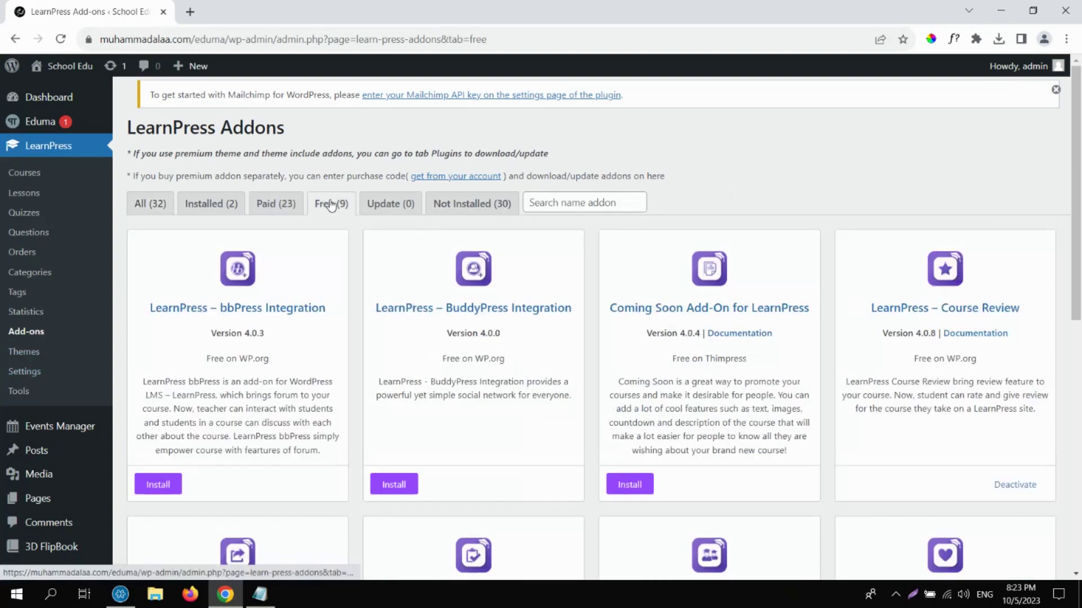
{"action": "left_click_drag", "start_coordinate": [148, 308], "coordinate": [334, 309]}
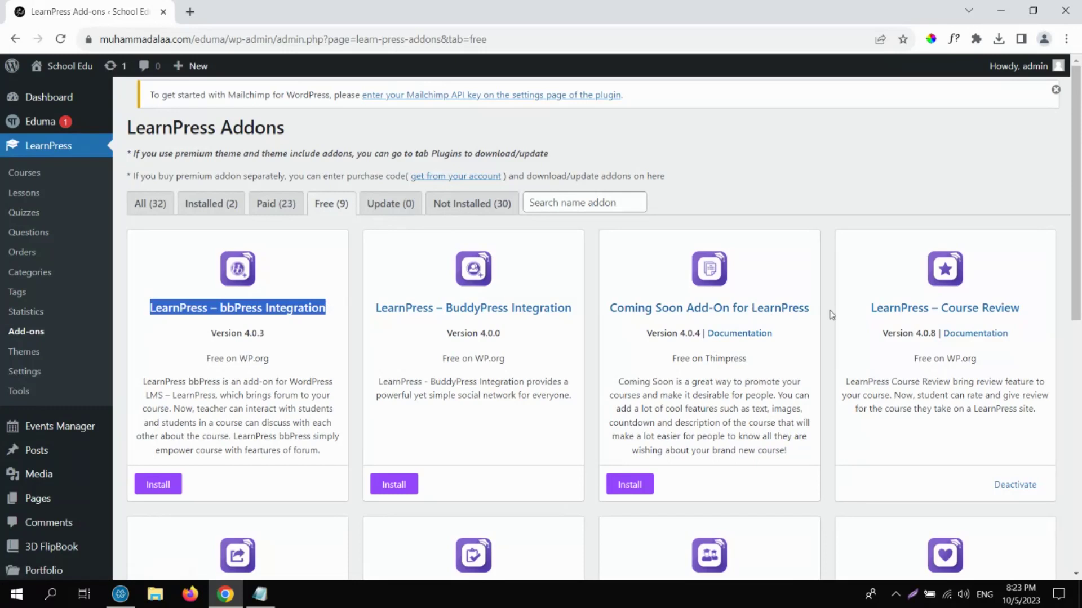
{"action": "left_click_drag", "start_coordinate": [811, 310], "coordinate": [608, 315]}
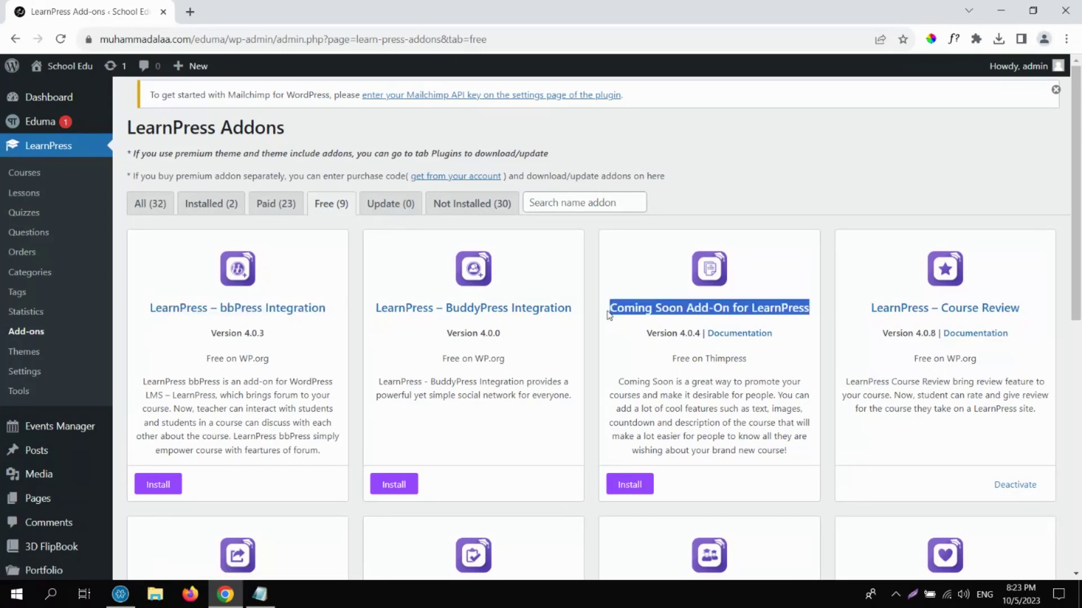
{"action": "scroll", "coordinate": [1042, 338], "scroll_direction": "down", "scroll_amount": 2}
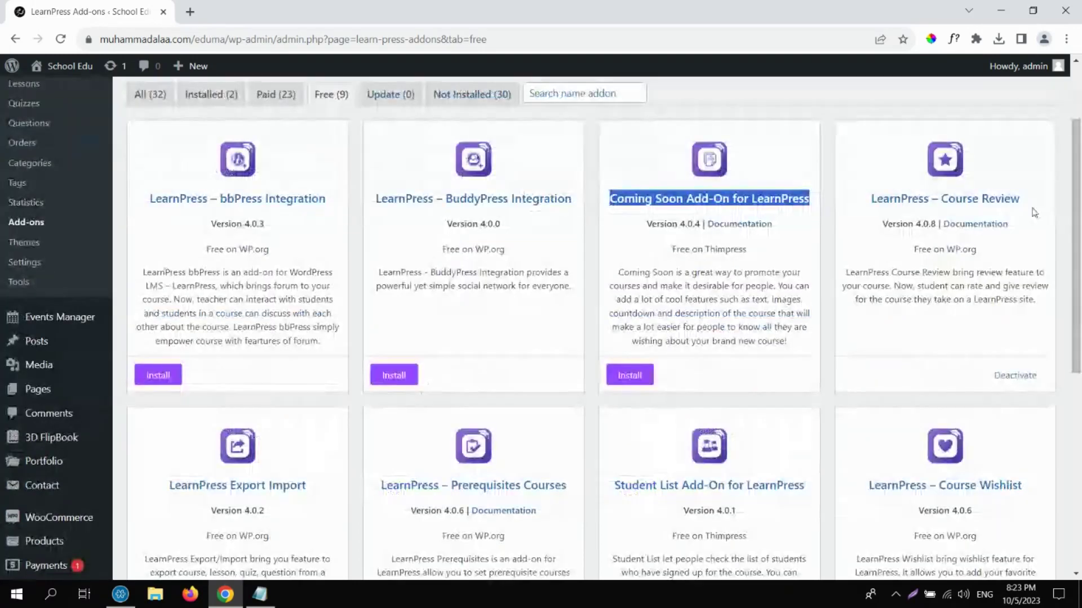
{"action": "left_click_drag", "start_coordinate": [1077, 309], "coordinate": [1081, 413]}
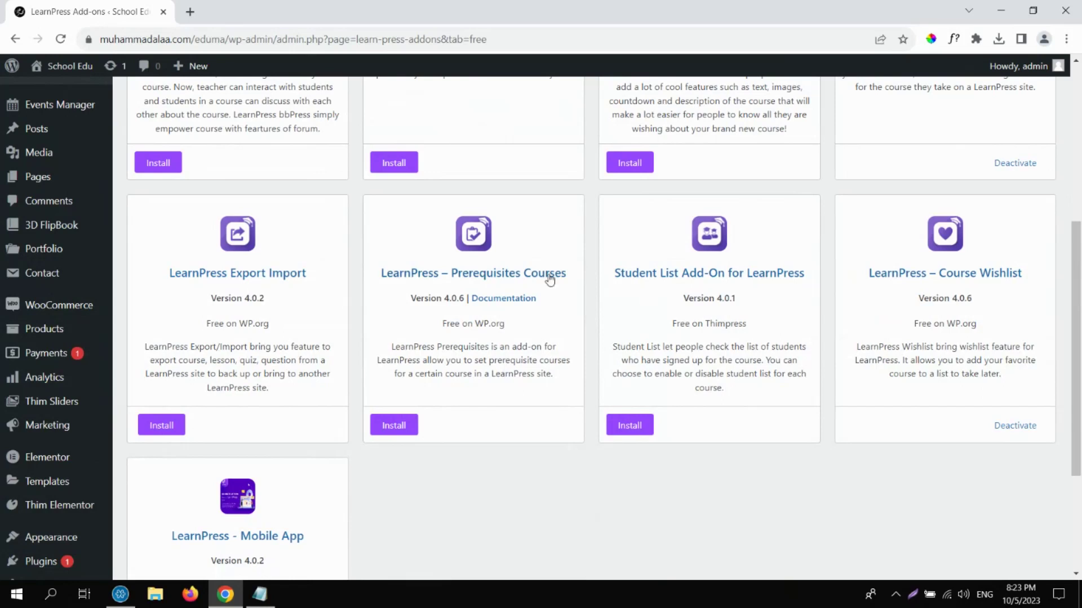
{"action": "left_click_drag", "start_coordinate": [566, 280], "coordinate": [452, 274]}
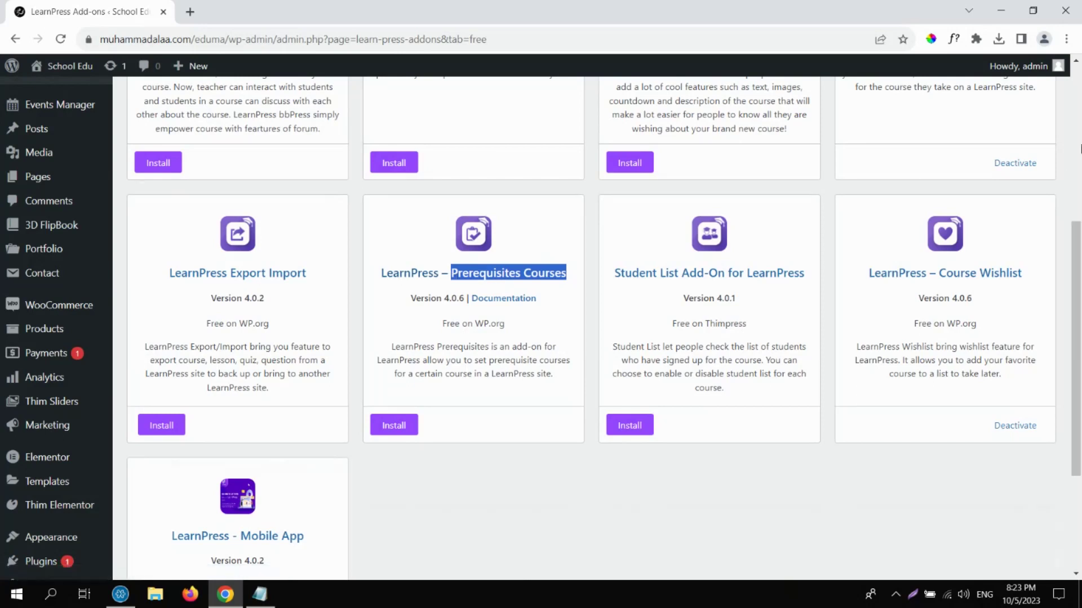
{"action": "left_click", "coordinate": [1079, 148]}
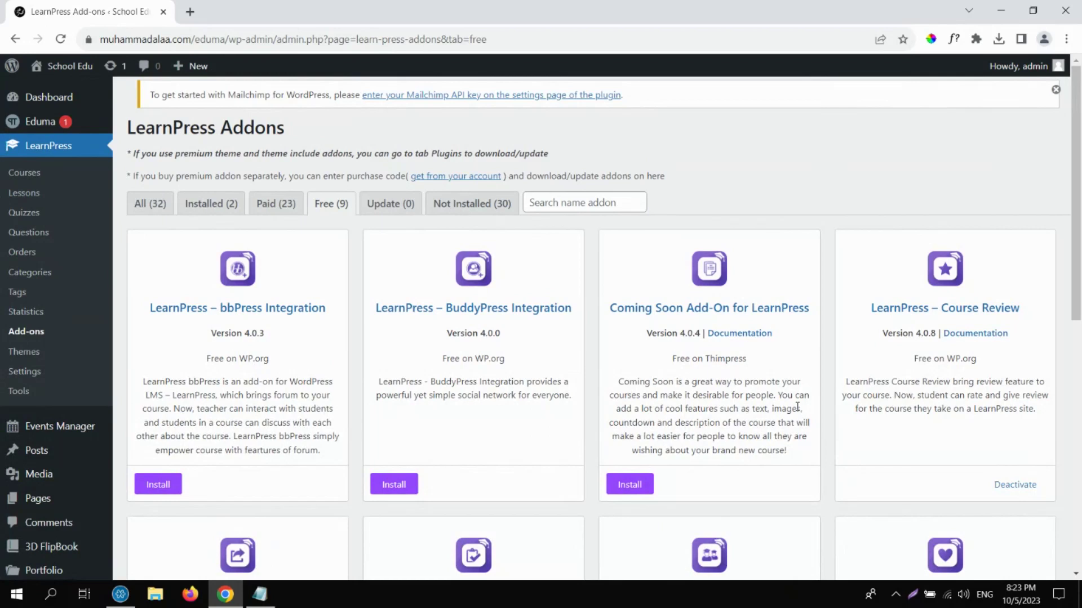
Open LearnPress Settings and scroll the General options to the Currency section.
{"action": "left_click", "coordinate": [34, 375]}
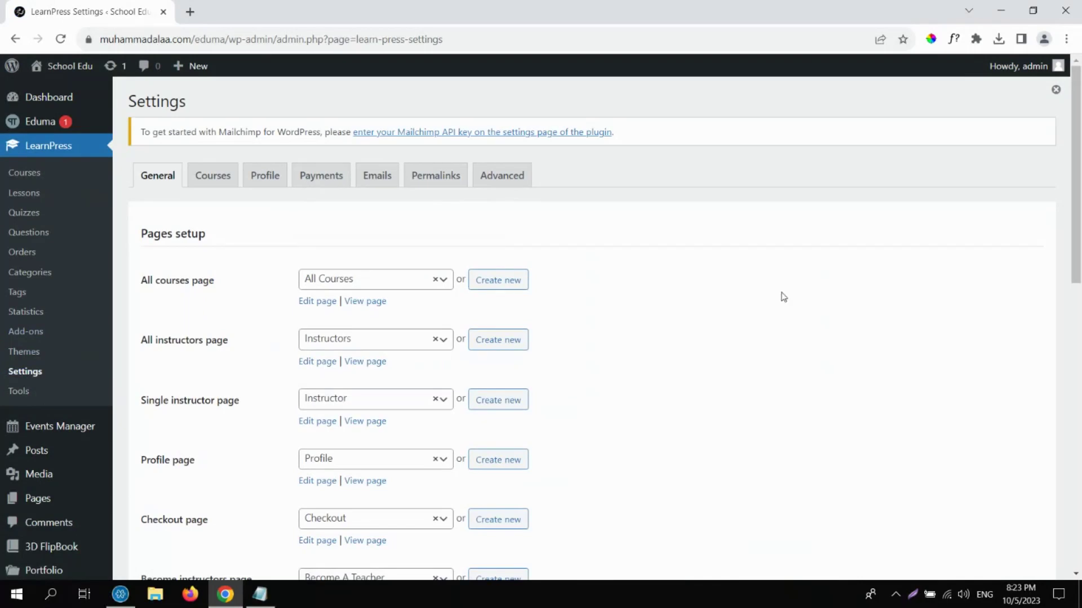
{"action": "left_click_drag", "start_coordinate": [1078, 209], "coordinate": [1079, 277]}
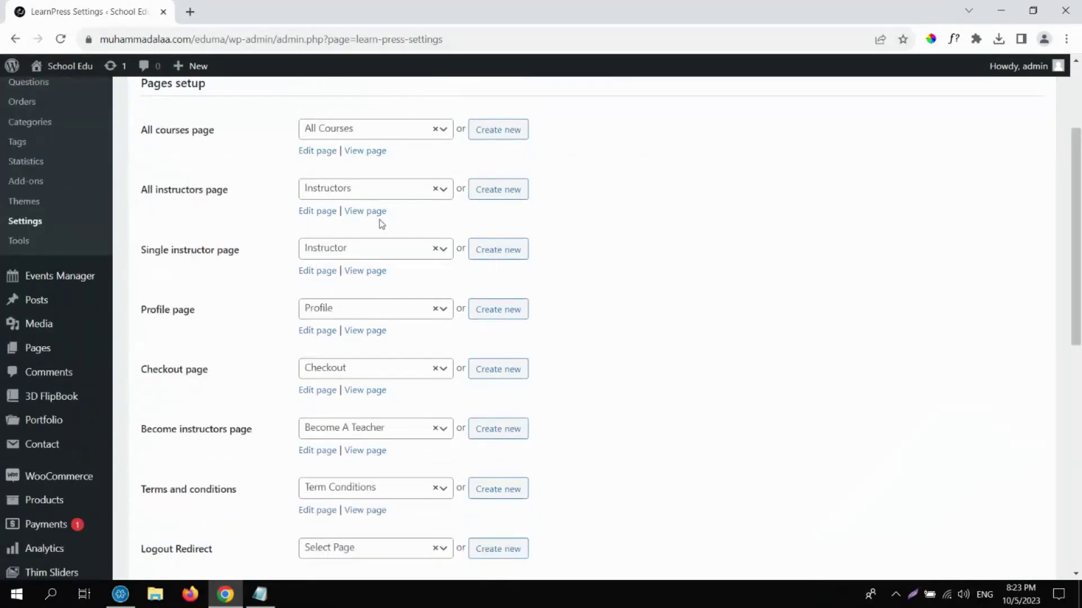
{"action": "left_click_drag", "start_coordinate": [141, 131], "coordinate": [260, 557]}
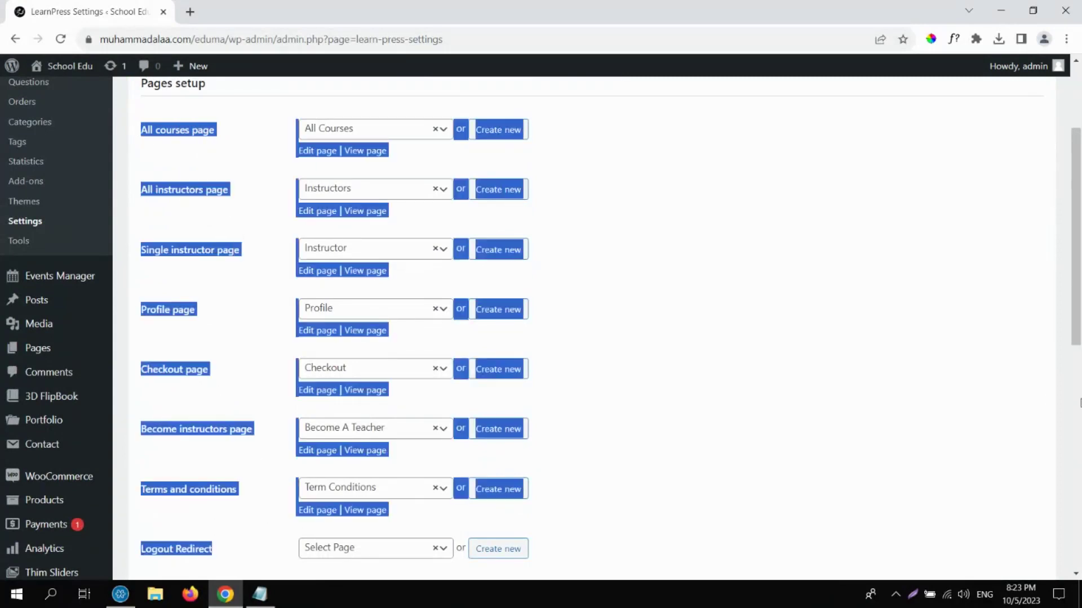
{"action": "scroll", "coordinate": [1080, 403], "scroll_direction": "down", "scroll_amount": 8}
{"action": "scroll", "coordinate": [1079, 402], "scroll_direction": "down", "scroll_amount": 2}
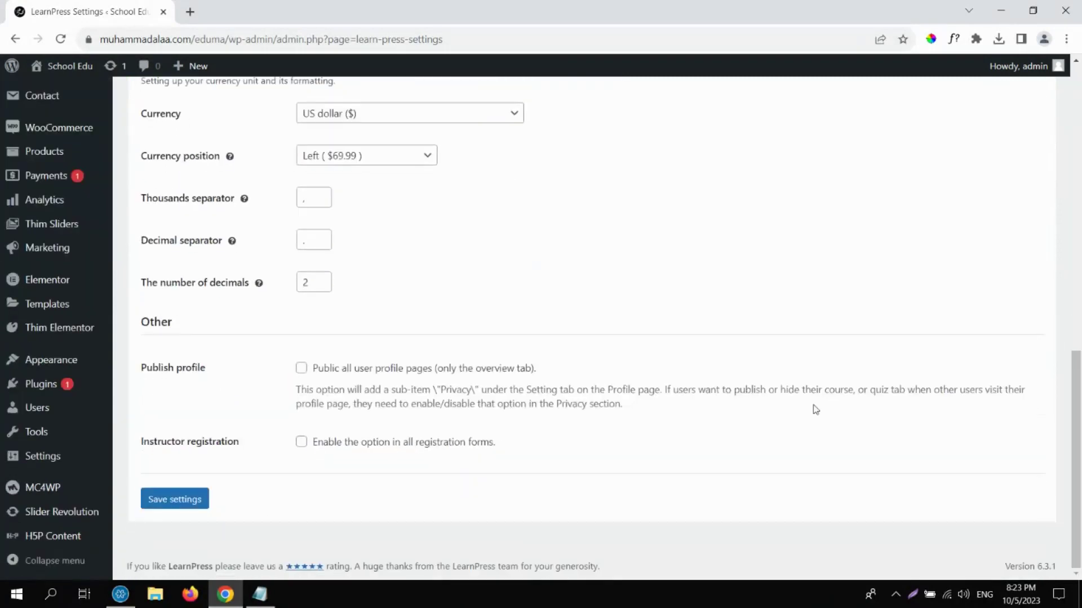
{"action": "scroll", "coordinate": [914, 352], "scroll_direction": "up", "scroll_amount": 1}
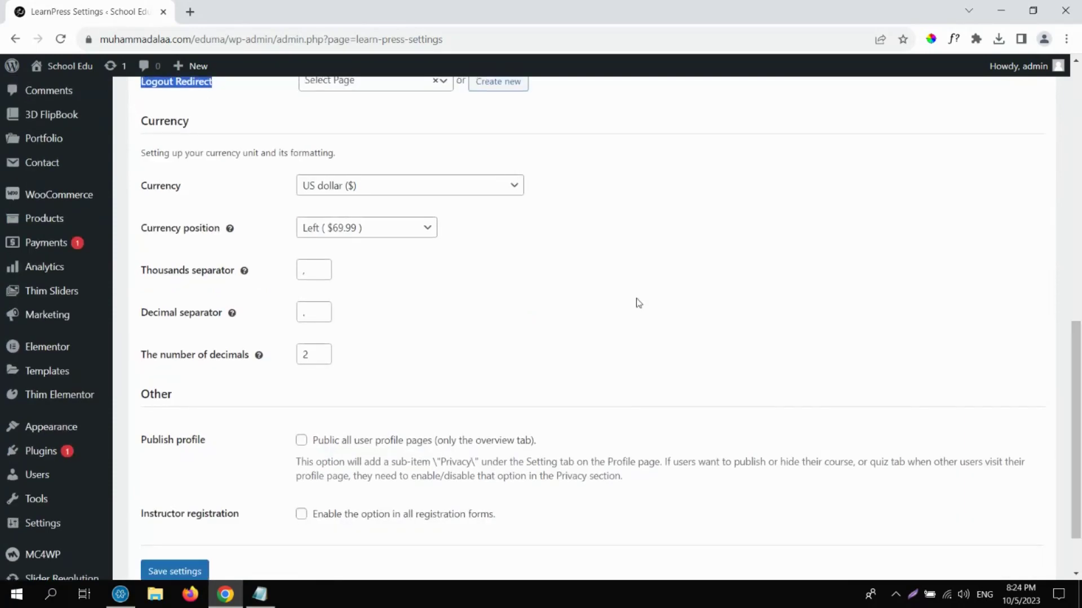
Choose Egyptian pound (EGP) as currency, keep position Left, and save the settings.
{"action": "left_click", "coordinate": [457, 186]}
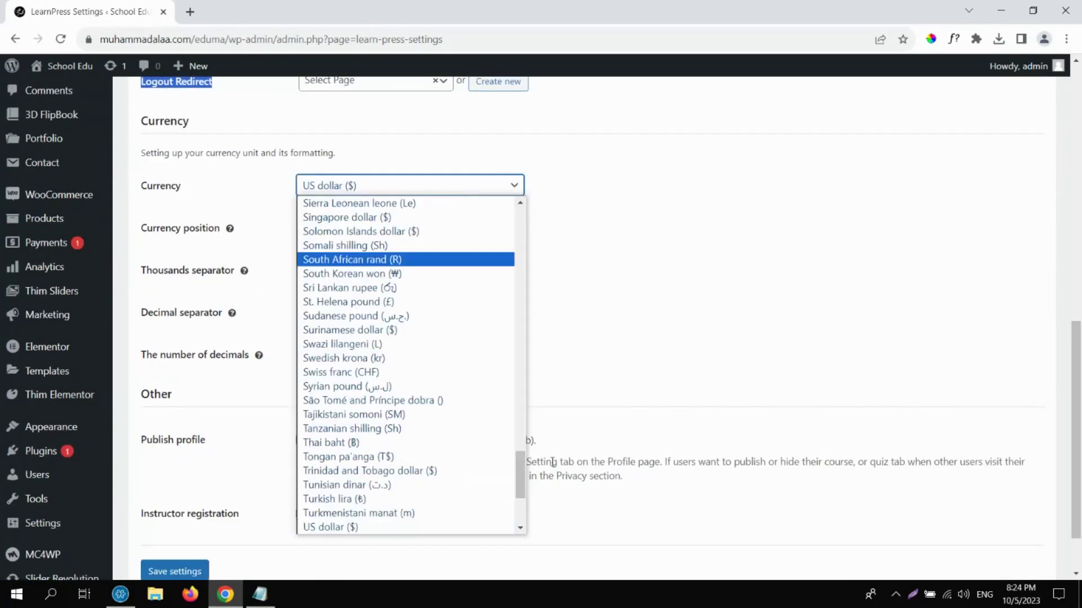
{"action": "scroll", "coordinate": [521, 457], "scroll_direction": "up", "scroll_amount": 1}
{"action": "left_click_drag", "start_coordinate": [522, 457], "coordinate": [516, 270]}
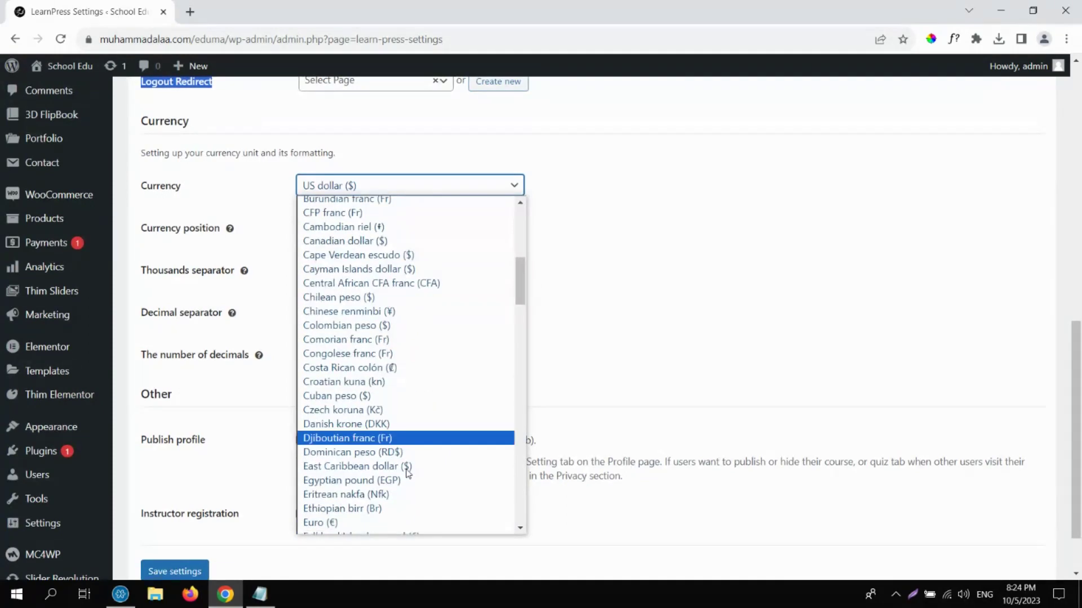
{"action": "left_click", "coordinate": [393, 484]}
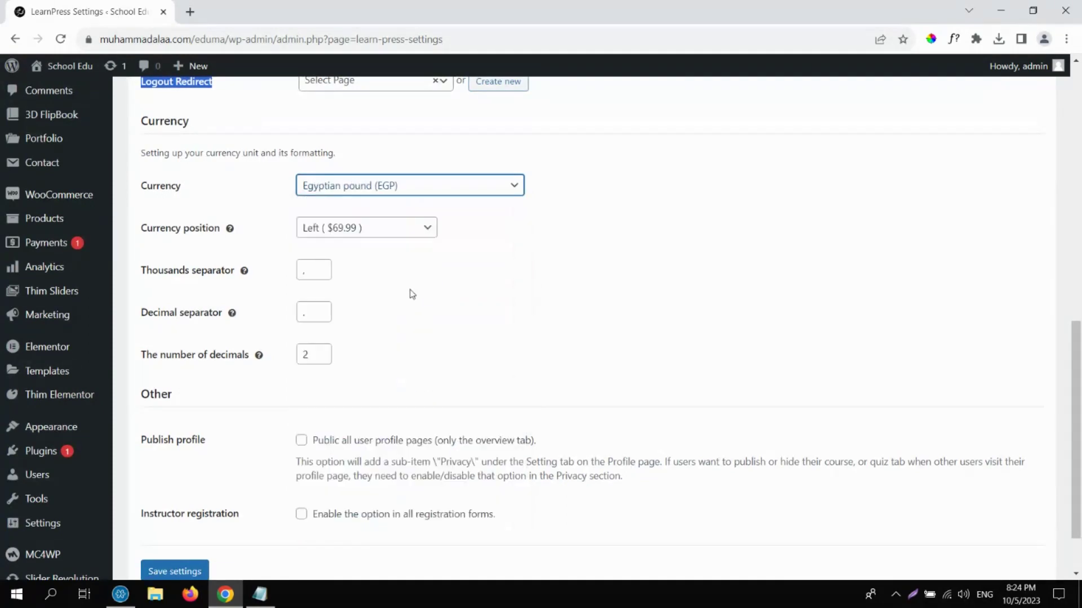
{"action": "left_click", "coordinate": [389, 229]}
{"action": "left_click", "coordinate": [389, 231]}
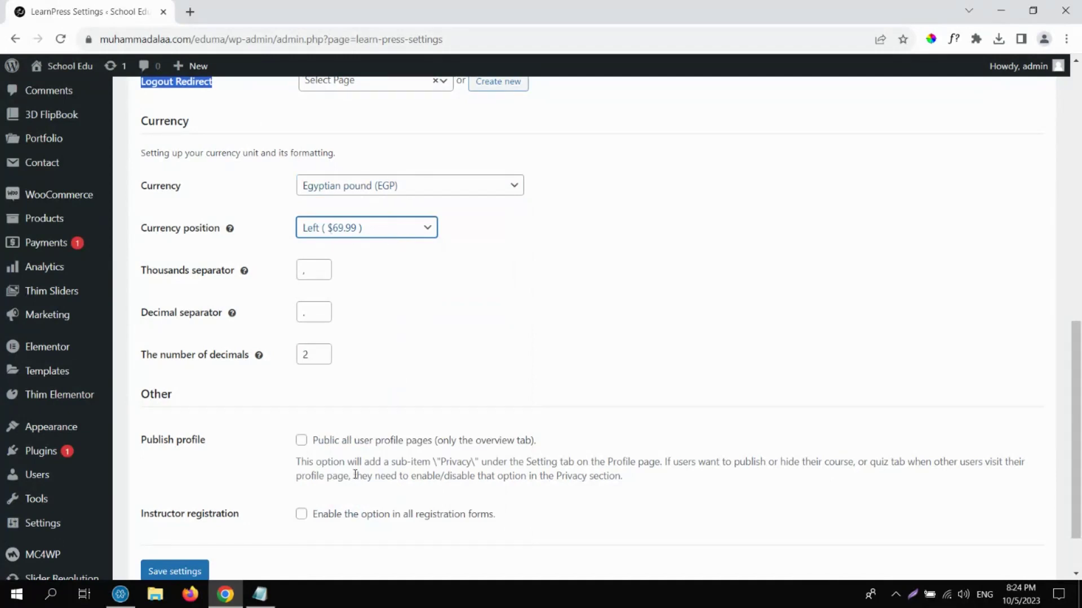
{"action": "left_click", "coordinate": [184, 573]}
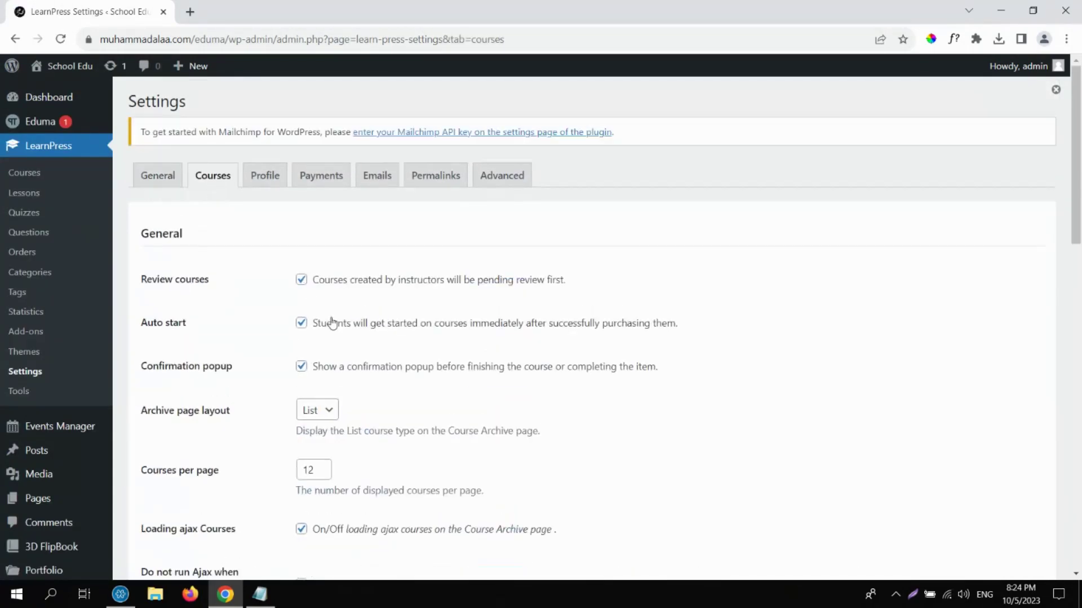
Look over the Courses settings, toggling Auto start on and back off.
{"action": "left_click_drag", "start_coordinate": [142, 283], "coordinate": [228, 283]}
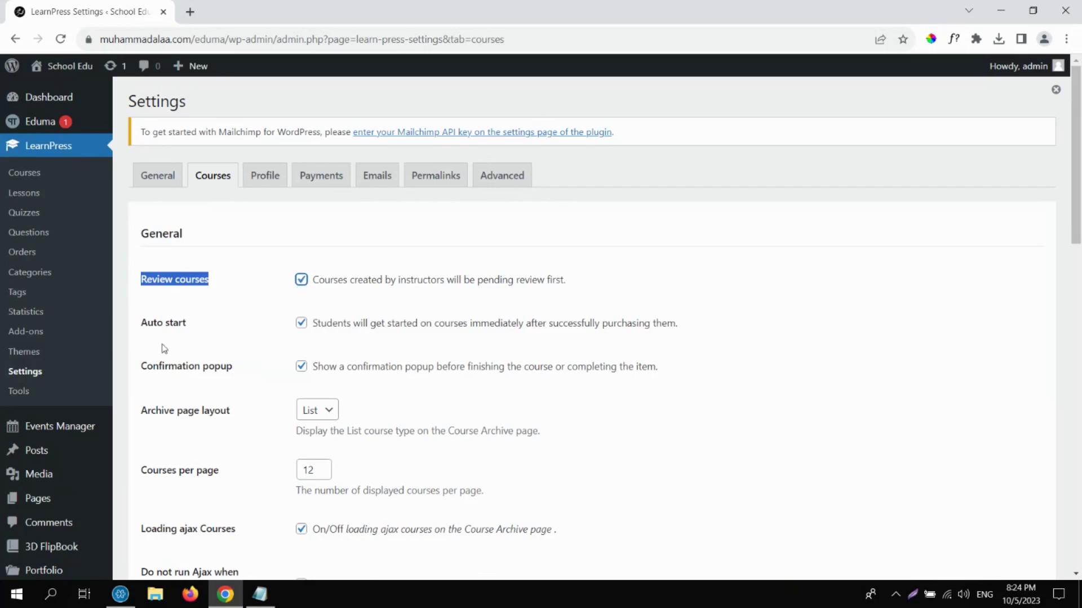
{"action": "left_click", "coordinate": [302, 324]}
{"action": "left_click", "coordinate": [302, 325]}
{"action": "left_click", "coordinate": [1062, 223]}
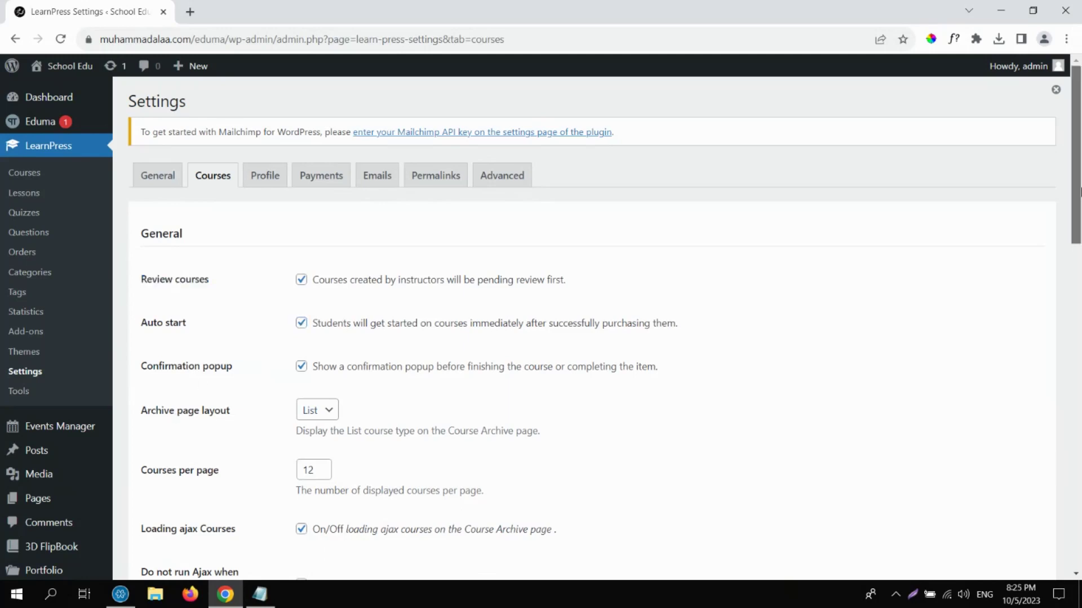
{"action": "left_click_drag", "start_coordinate": [1079, 191], "coordinate": [1079, 357]}
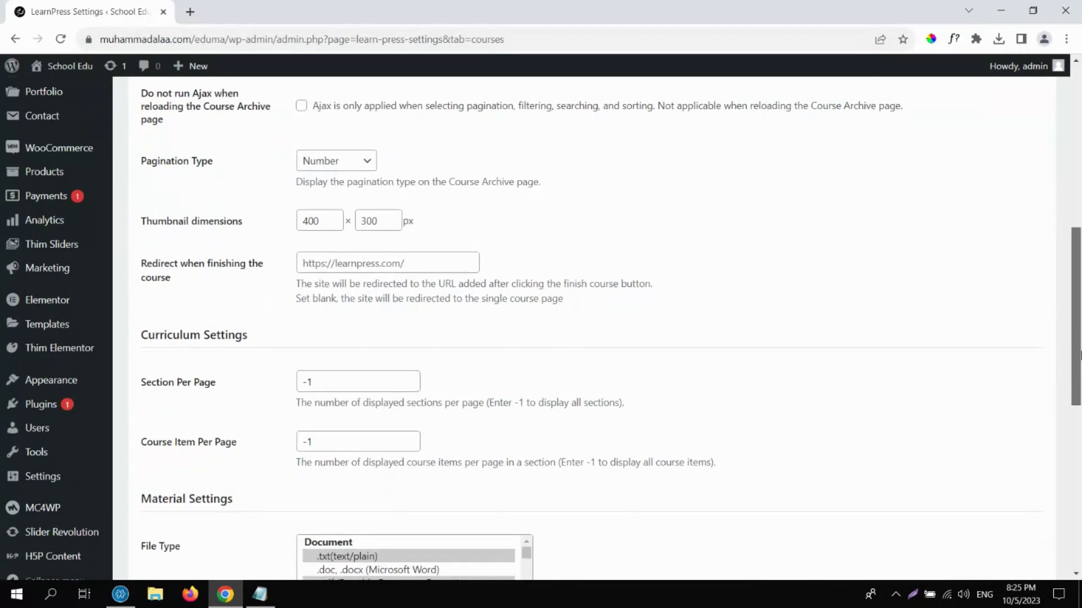
Set the course Pagination Type to Number instead of Load More.
{"action": "left_click_drag", "start_coordinate": [146, 163], "coordinate": [240, 165]}
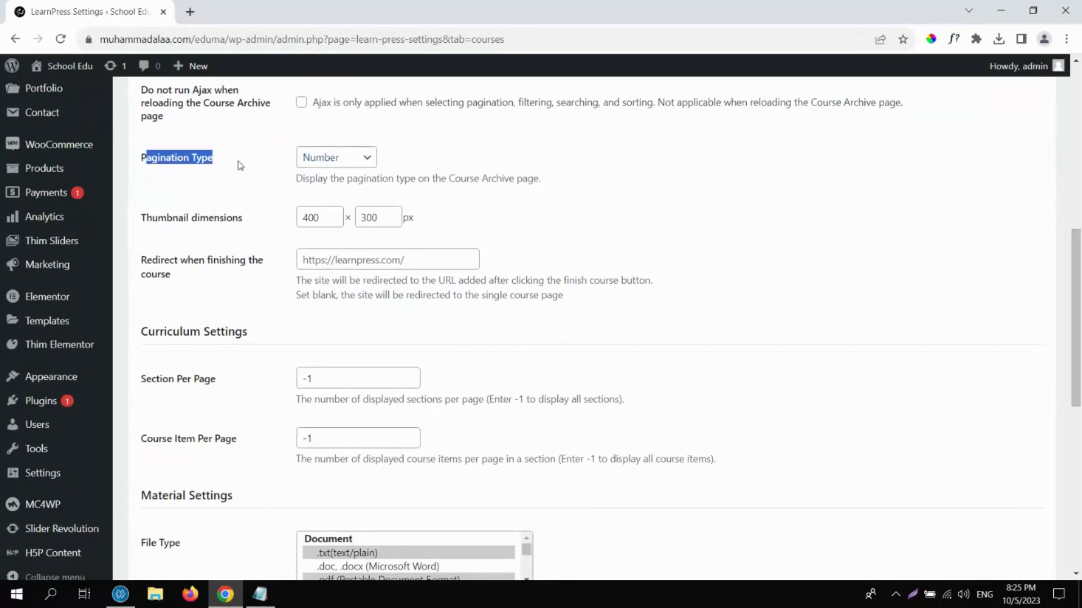
{"action": "left_click", "coordinate": [238, 166]}
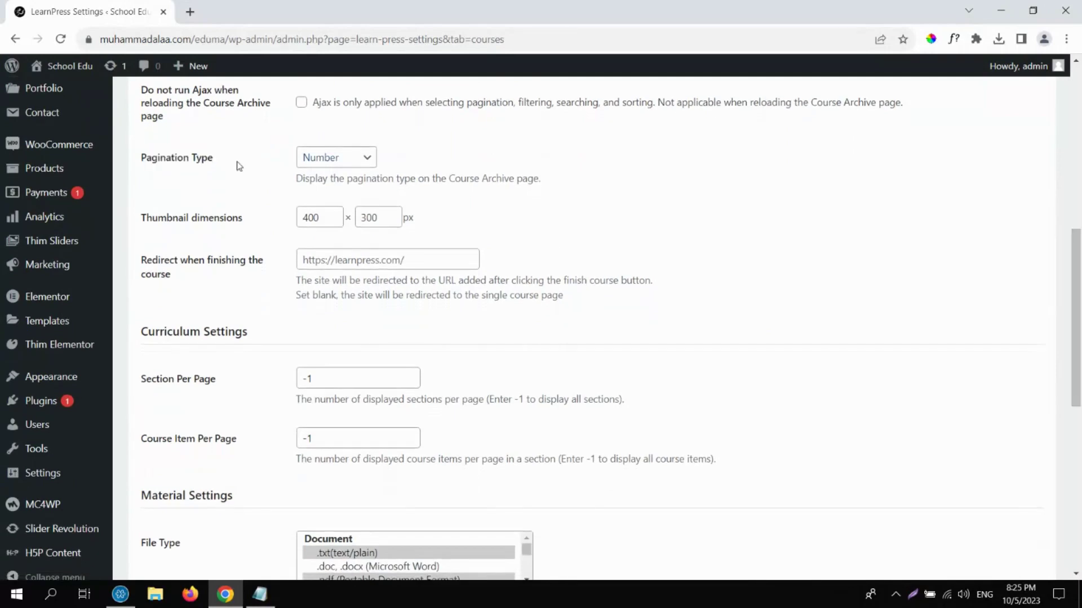
{"action": "left_click", "coordinate": [313, 160]}
{"action": "left_click", "coordinate": [326, 190]}
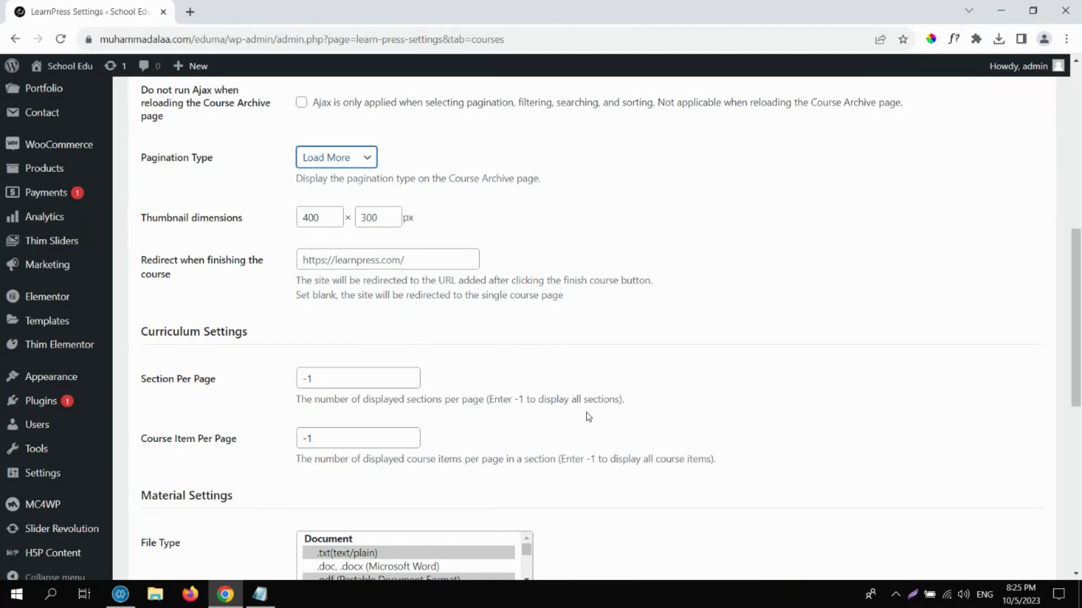
{"action": "left_click", "coordinate": [341, 161]}
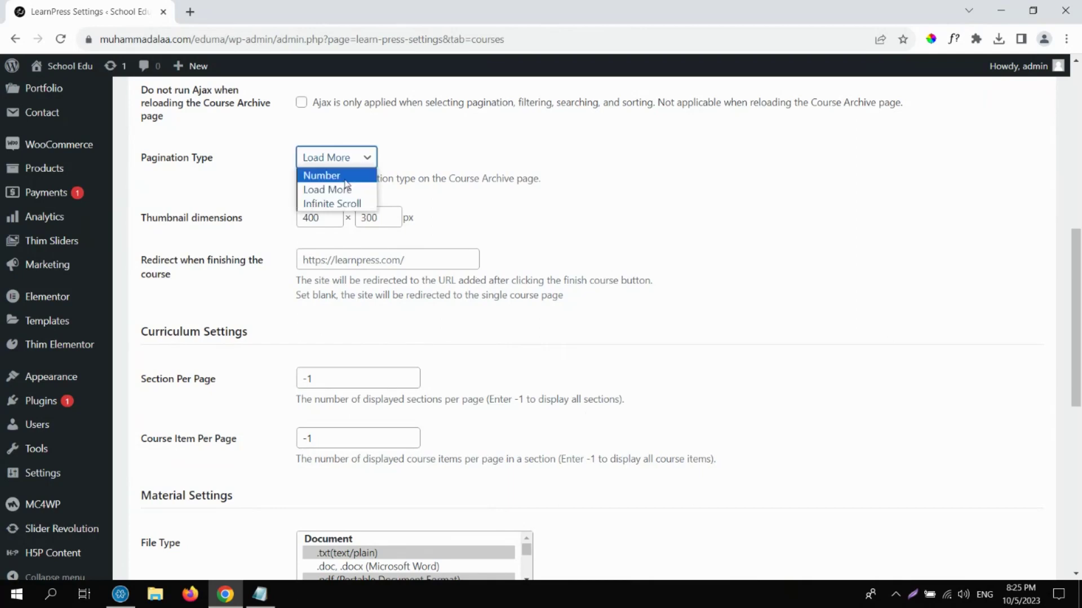
{"action": "left_click", "coordinate": [345, 177]}
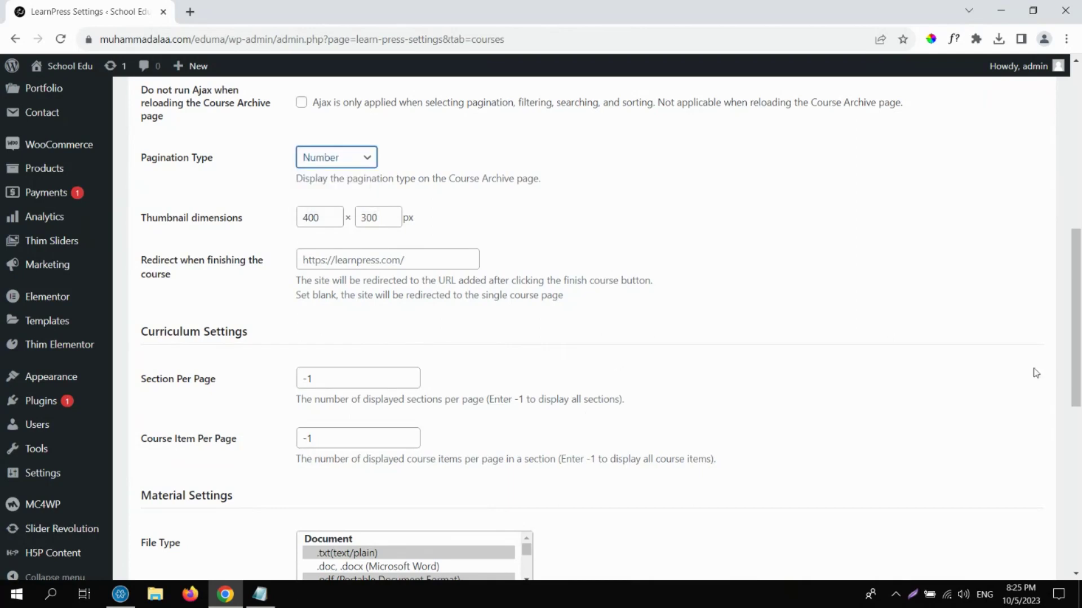
{"action": "left_click_drag", "start_coordinate": [1077, 352], "coordinate": [1077, 485]}
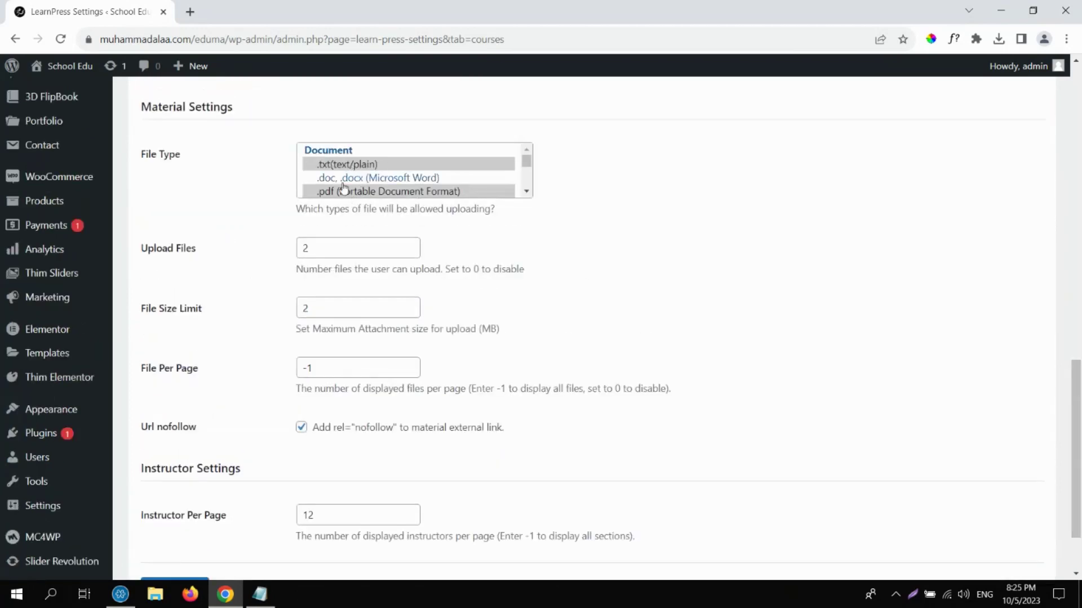
Review the Material Settings' allowed file types and Upload Files value before going to Profile settings.
{"action": "left_click", "coordinate": [528, 193]}
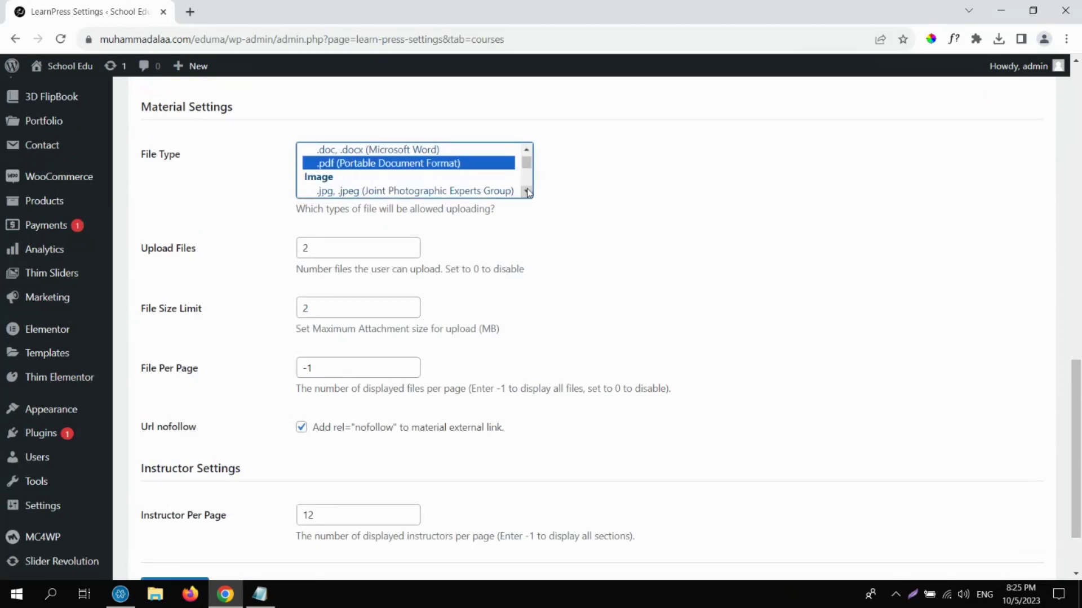
{"action": "scroll", "coordinate": [528, 193], "scroll_direction": "down", "scroll_amount": 5}
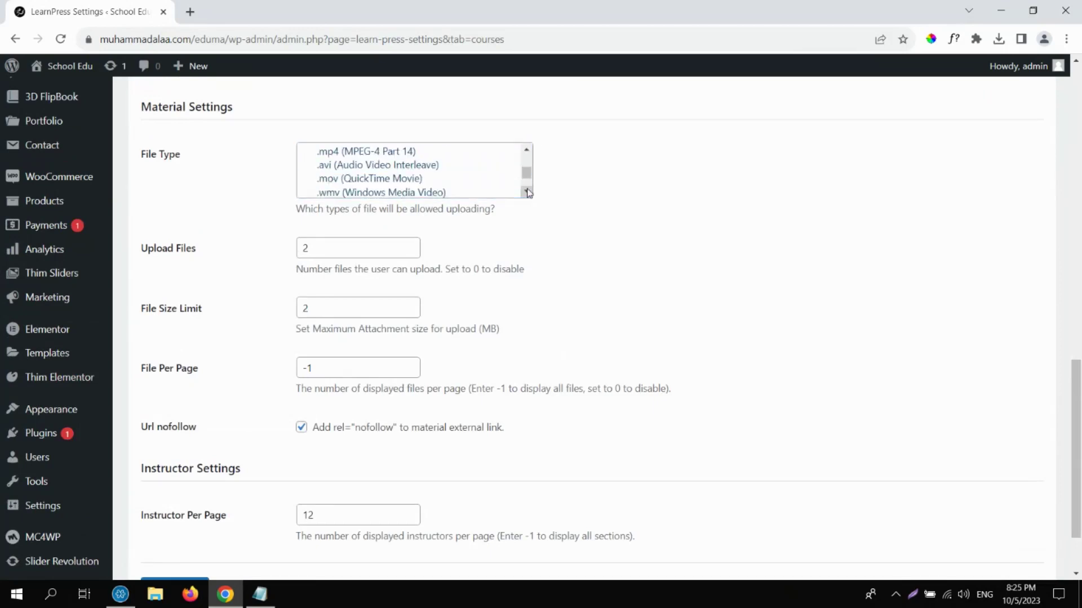
{"action": "scroll", "coordinate": [528, 193], "scroll_direction": "down", "scroll_amount": 4}
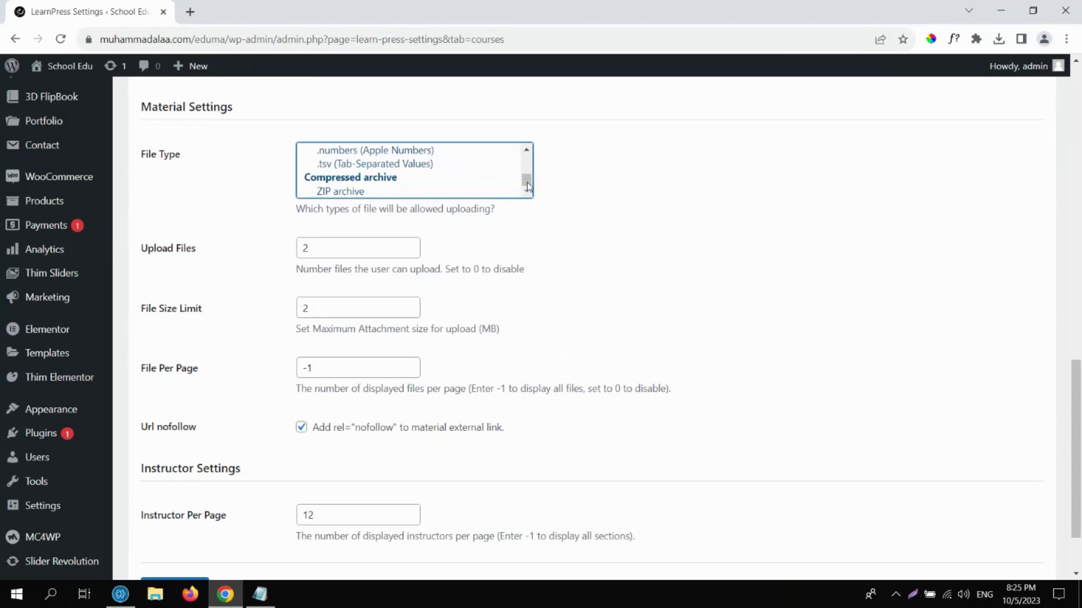
{"action": "left_click_drag", "start_coordinate": [528, 185], "coordinate": [524, 139]}
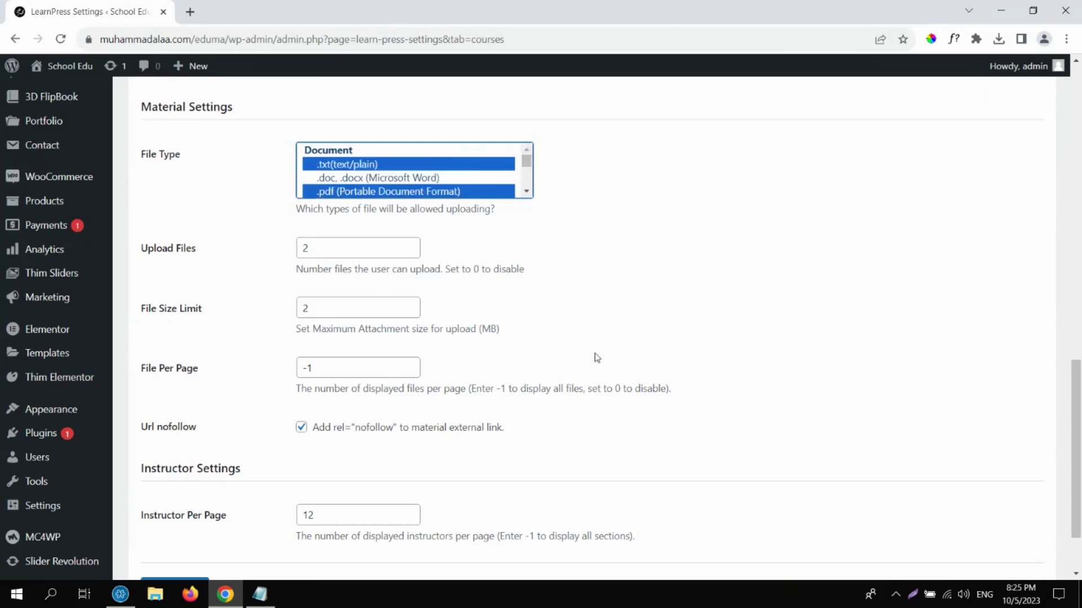
{"action": "left_click_drag", "start_coordinate": [326, 248], "coordinate": [288, 252]}
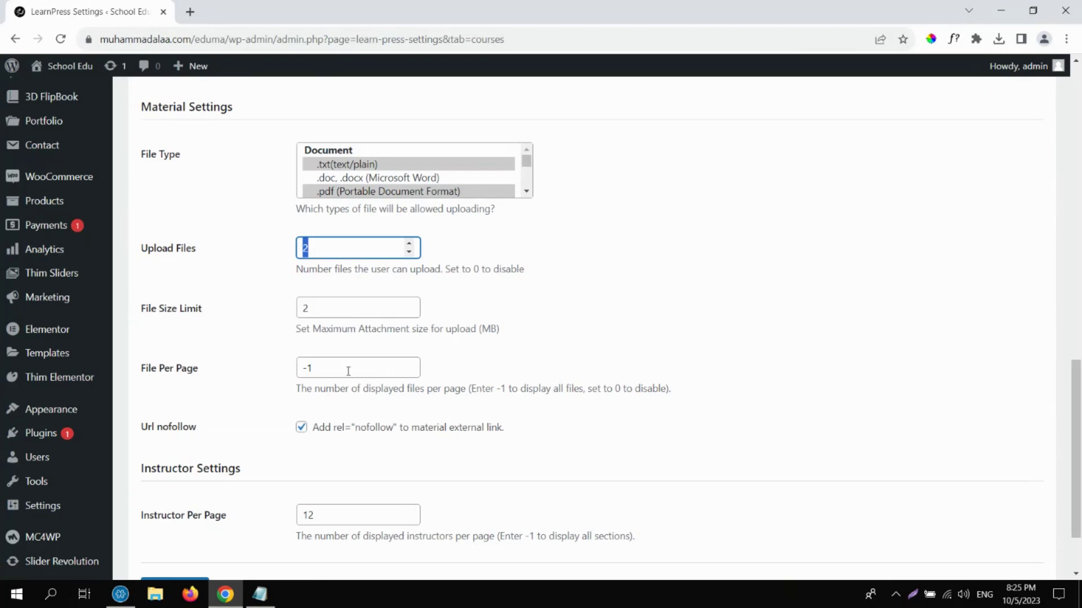
{"action": "left_click_drag", "start_coordinate": [1077, 403], "coordinate": [920, 137]}
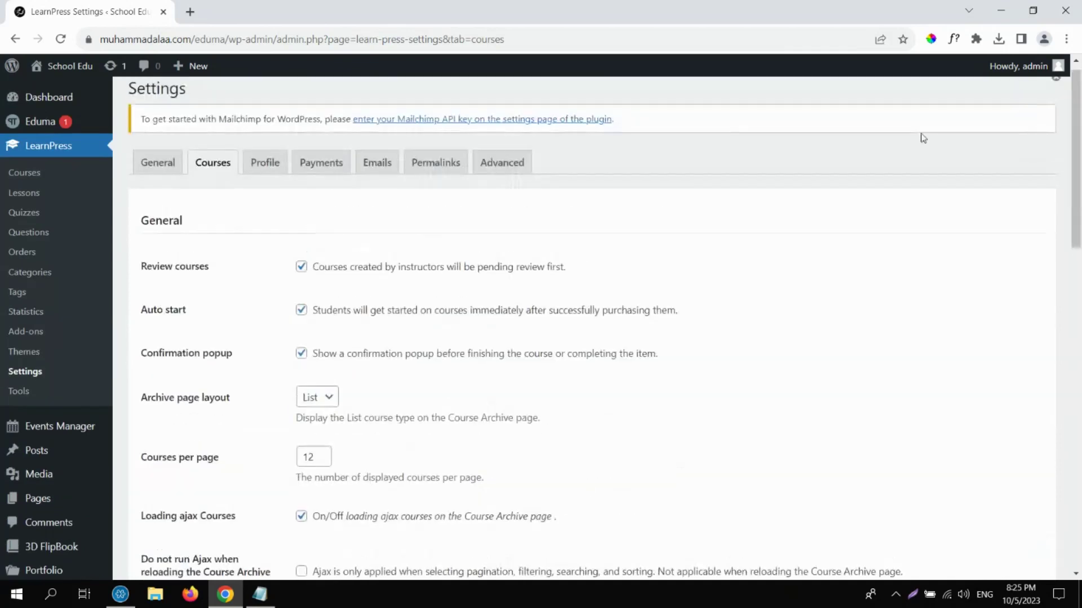
{"action": "left_click", "coordinate": [268, 164]}
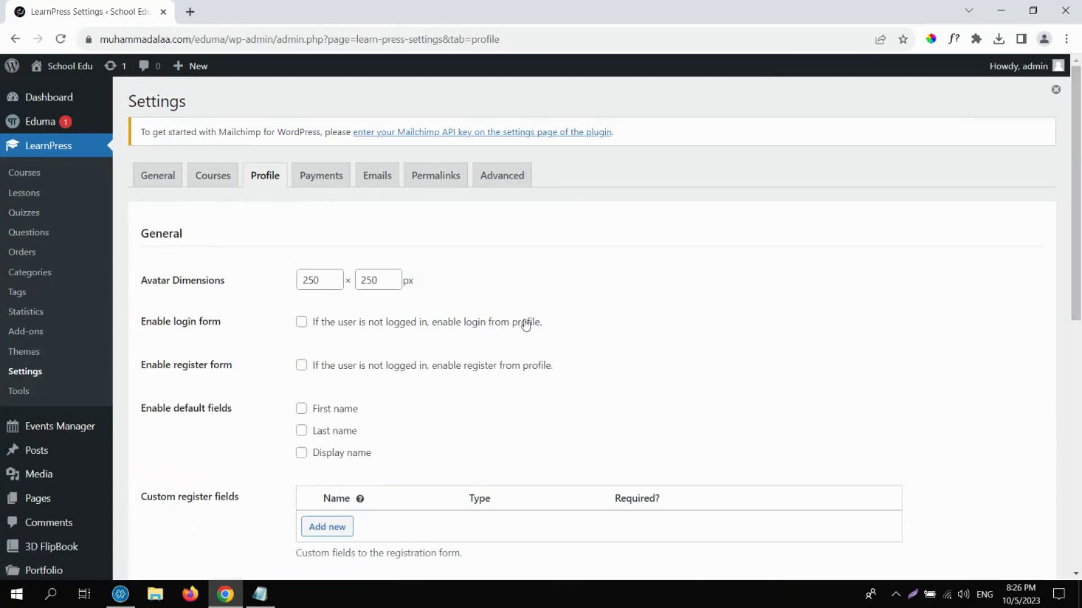
Tick First name under Enable default fields in Profile settings, then go to Payments.
{"action": "double_click", "coordinate": [328, 278]}
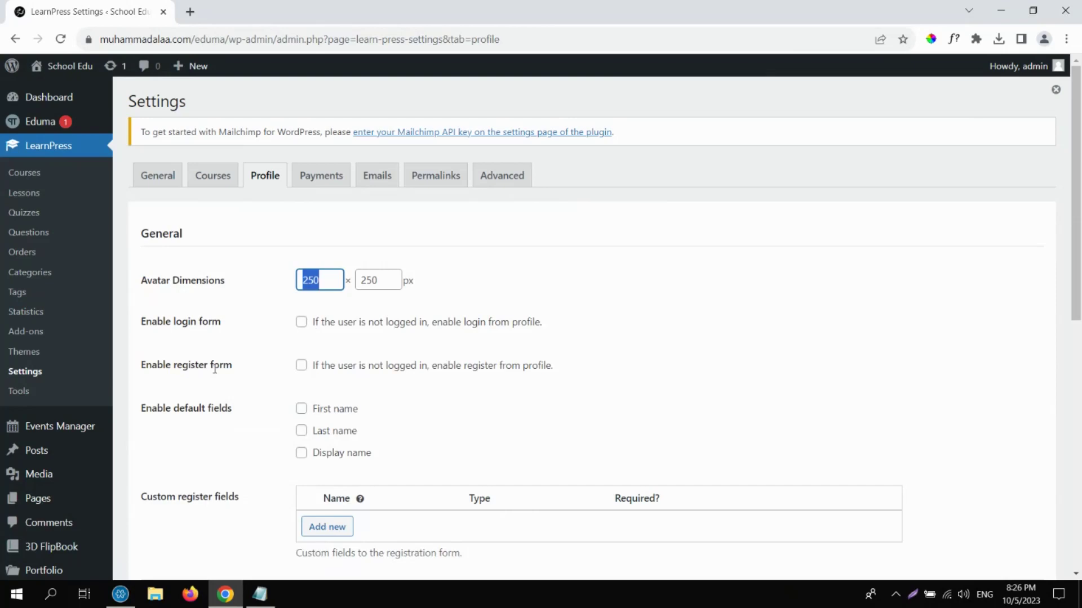
{"action": "left_click", "coordinate": [302, 409]}
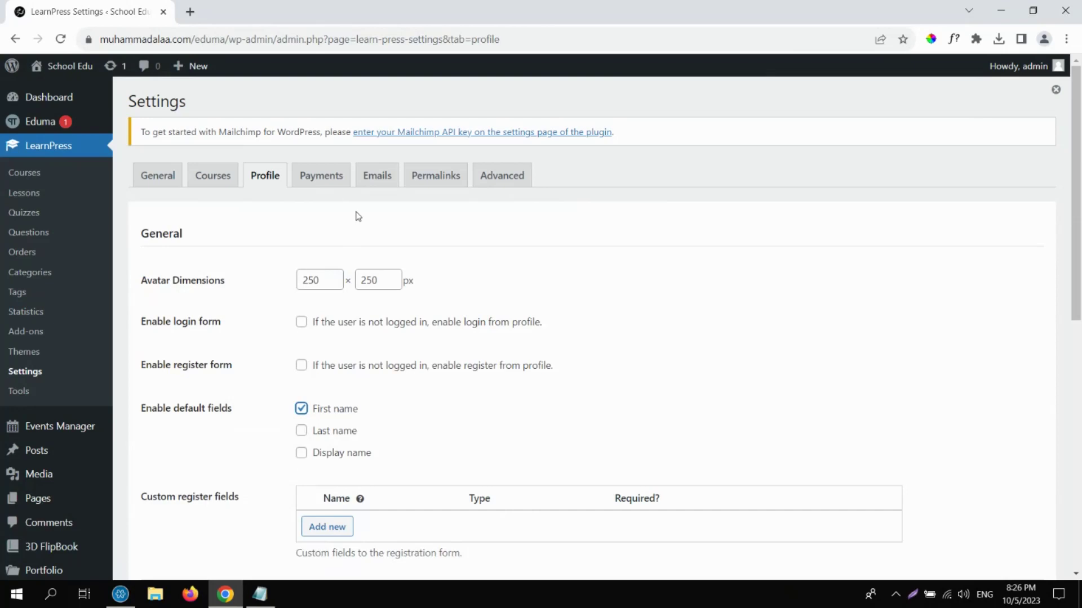
{"action": "left_click", "coordinate": [323, 186]}
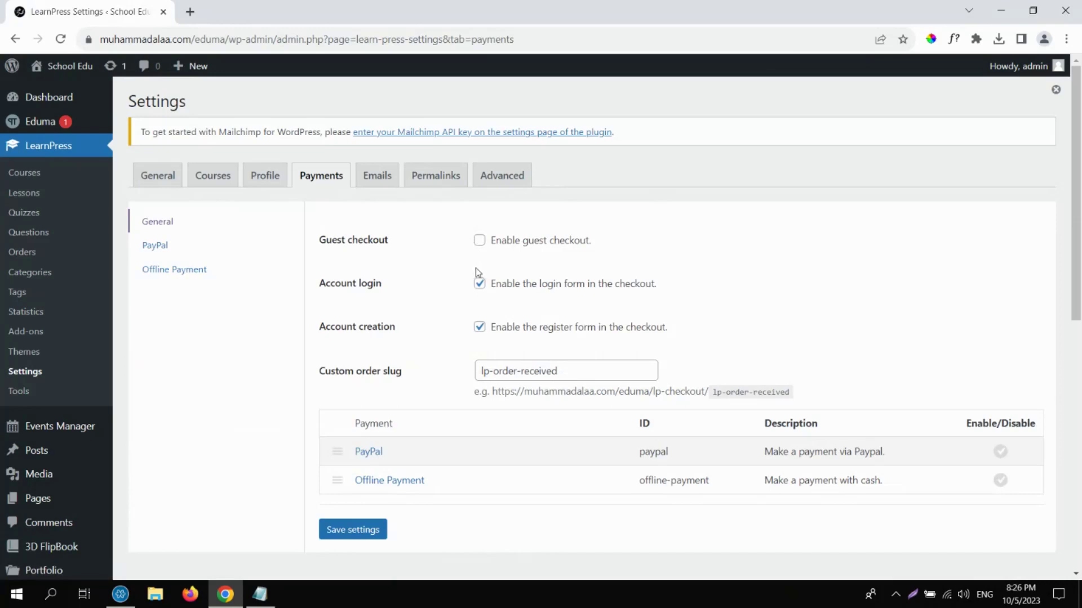
Turn on Offline Payment, save the payment settings, and open its settings page.
{"action": "left_click", "coordinate": [480, 242]}
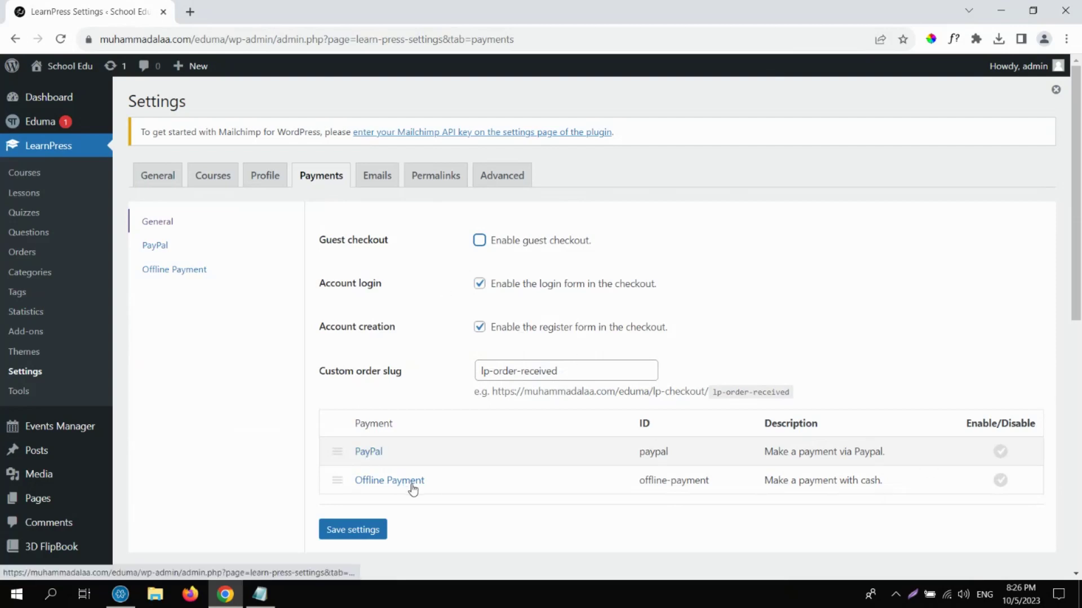
{"action": "left_click", "coordinate": [1000, 482]}
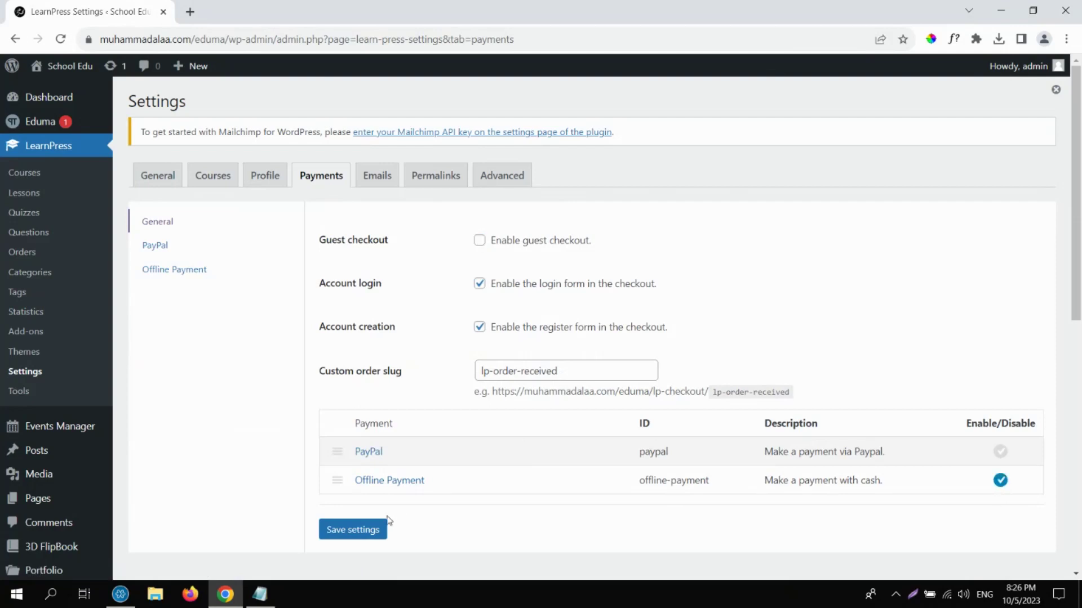
{"action": "left_click", "coordinate": [366, 536]}
{"action": "left_click", "coordinate": [165, 271]}
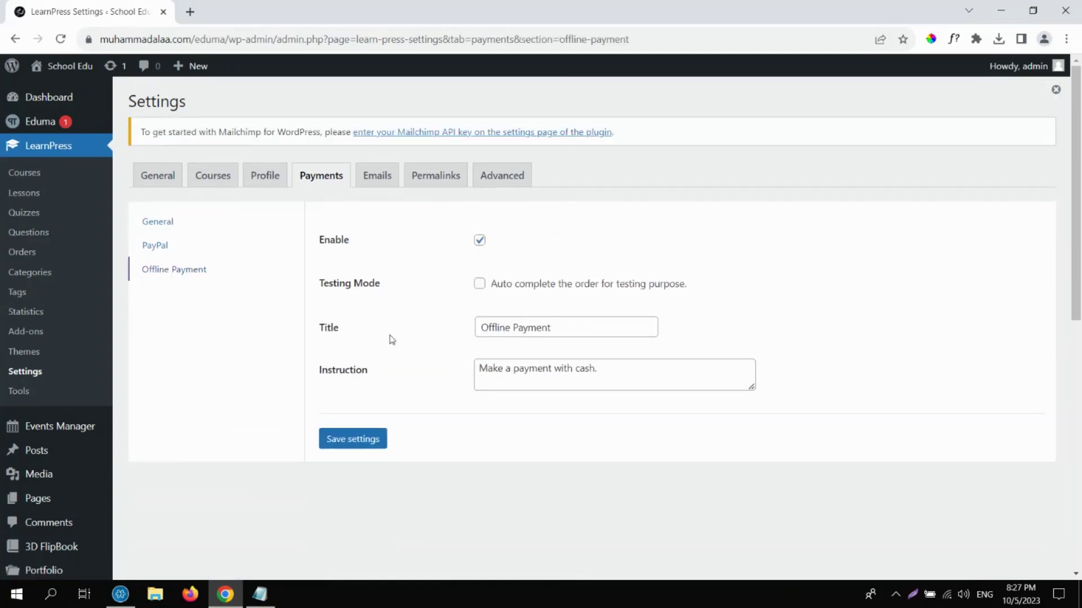
Rename the Offline Payment title to 'الدفع في مقر الأكاديمية'.
{"action": "triple_click", "coordinate": [511, 337]}
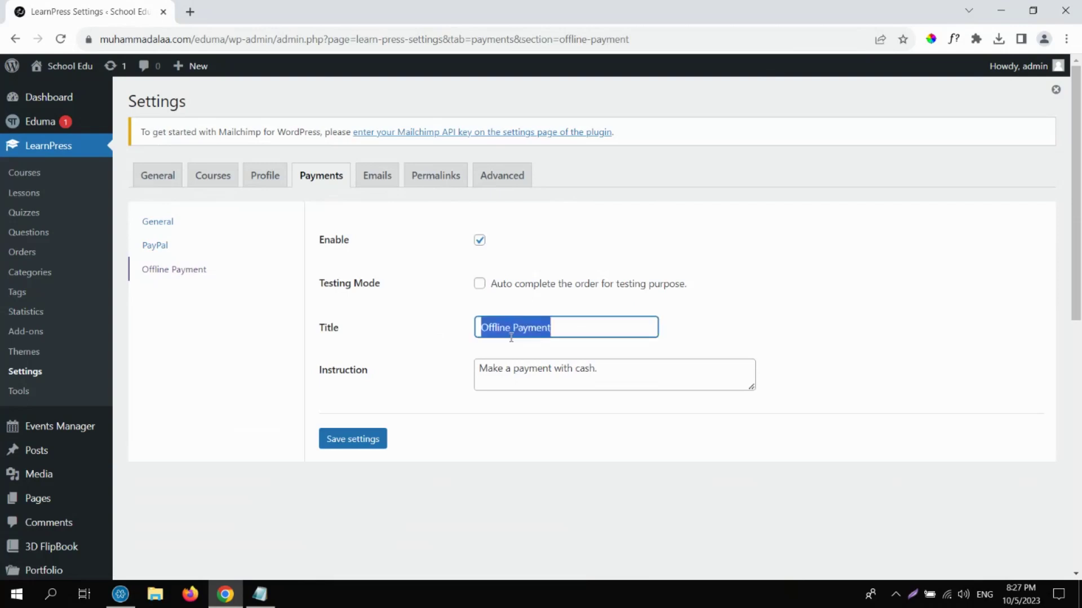
{"action": "key", "text": "alt+shift"}
{"action": "type", "text": "الدفع"}
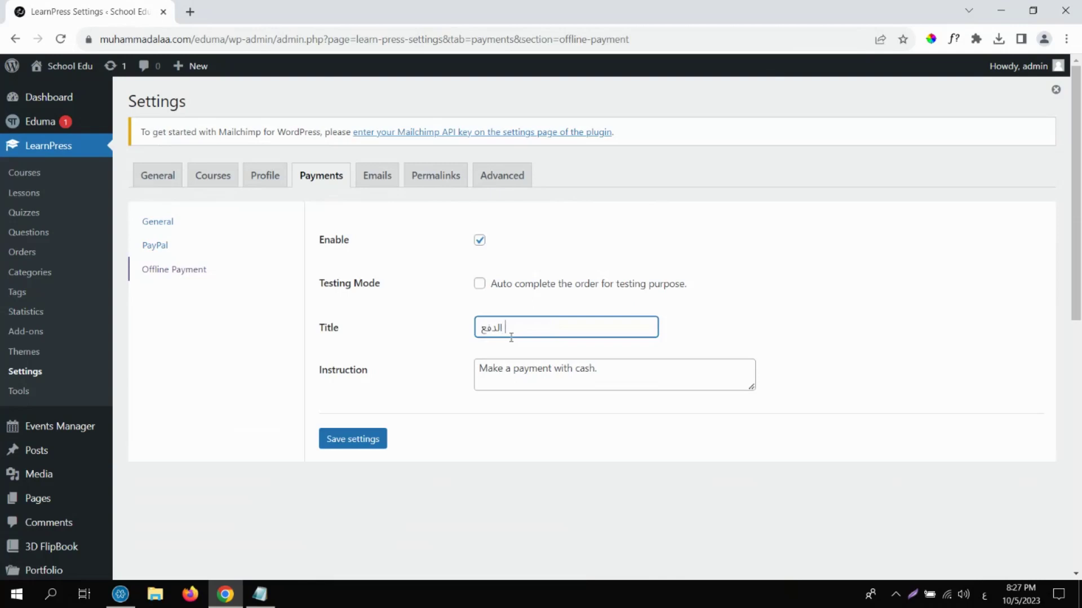
{"action": "type", "text": " في مقر الأكاديمية"}
Change the instruction to 'اتصل برقم' with the contact phone number below, and save.
{"action": "triple_click", "coordinate": [508, 368]}
{"action": "type", "text": "اتصل بر"}
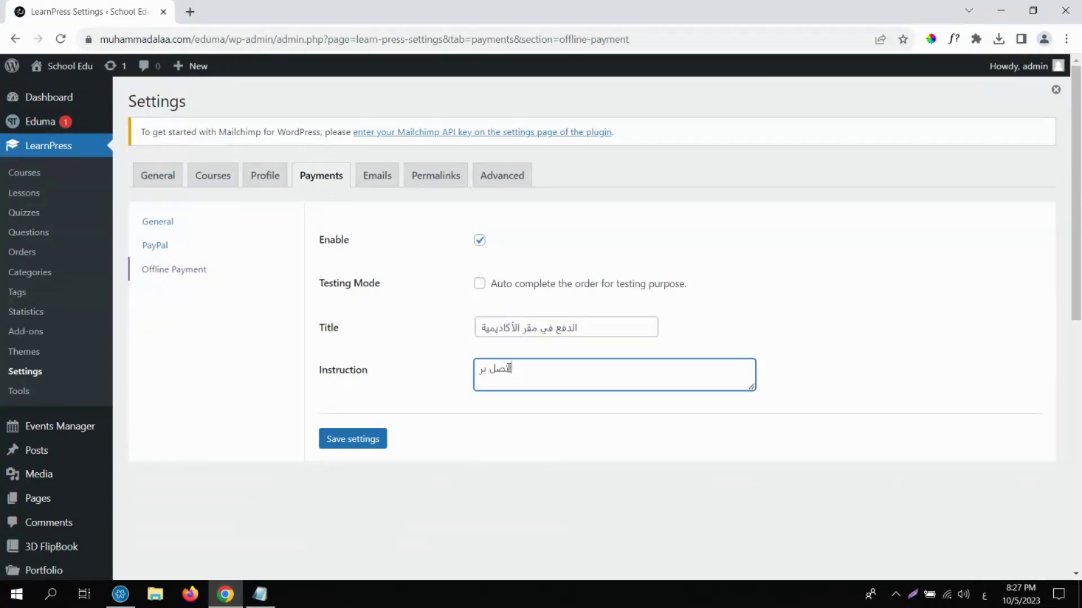
{"action": "type", "text": "قم"}
{"action": "key", "text": "Return"}
{"action": "left_click", "coordinate": [361, 441]}
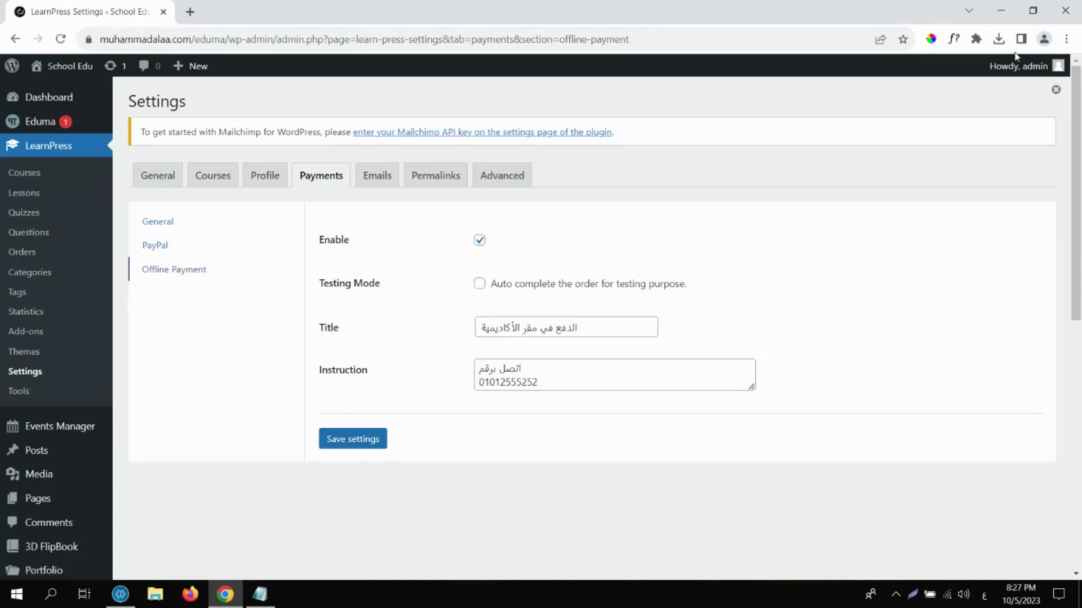
Log out of the admin account and log back in with the saved student account.
{"action": "mouse_move", "coordinate": [1020, 66]}
{"action": "left_click", "coordinate": [961, 211]}
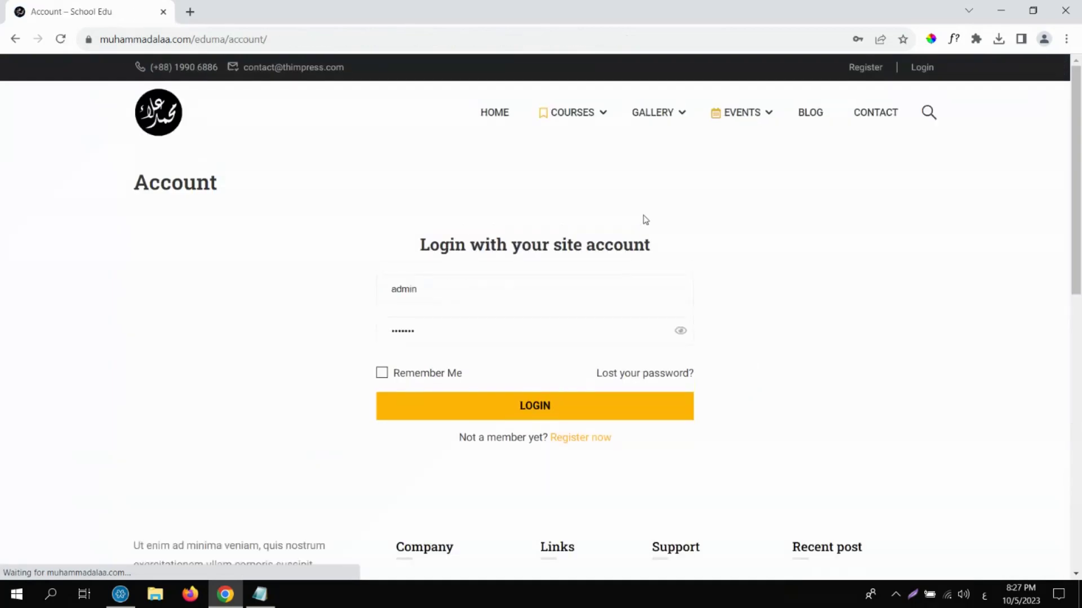
{"action": "left_click", "coordinate": [473, 289]}
{"action": "left_click", "coordinate": [510, 371]}
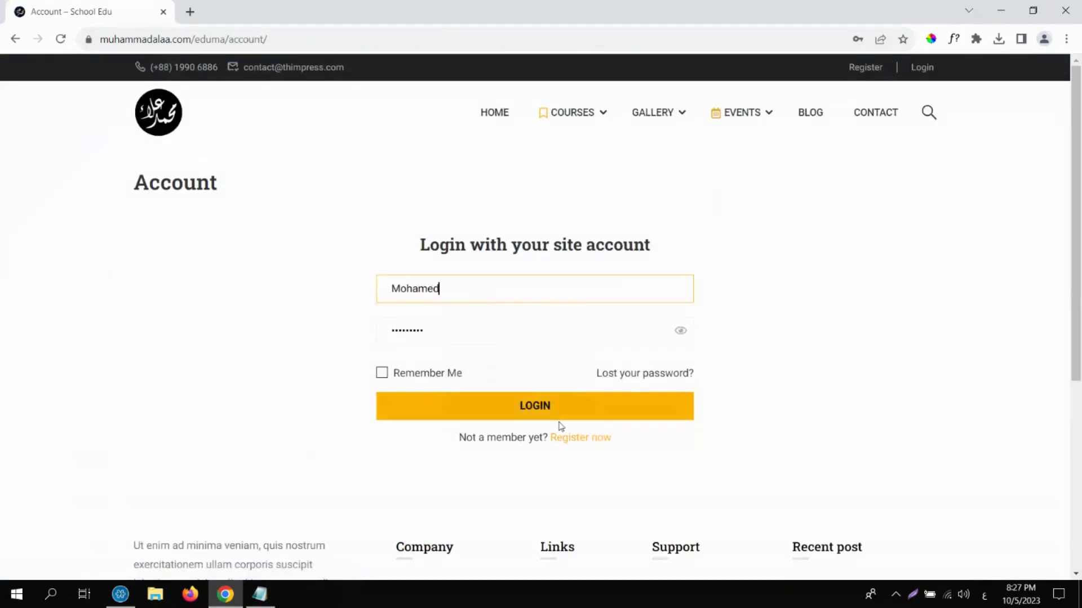
{"action": "left_click", "coordinate": [536, 410]}
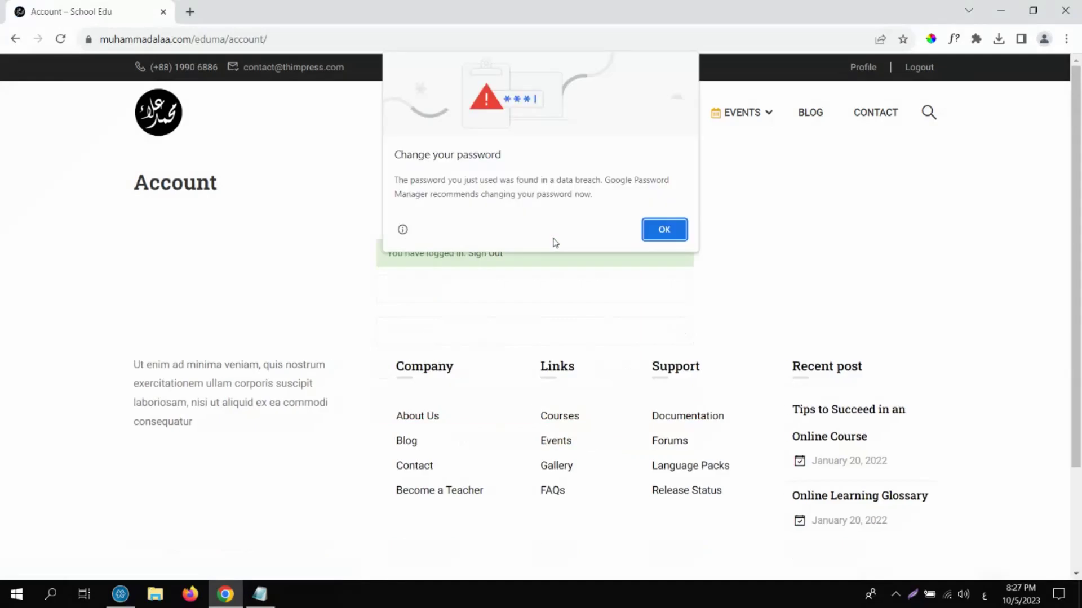
{"action": "left_click", "coordinate": [665, 229]}
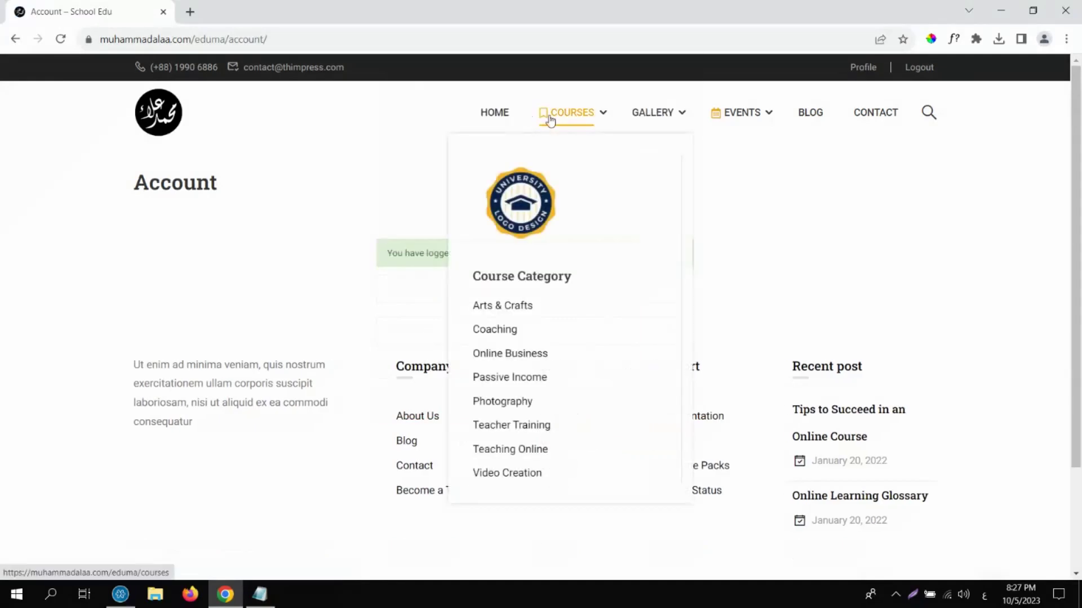
Browse COURSES and open the How to Create An Online Course page.
{"action": "left_click", "coordinate": [550, 120]}
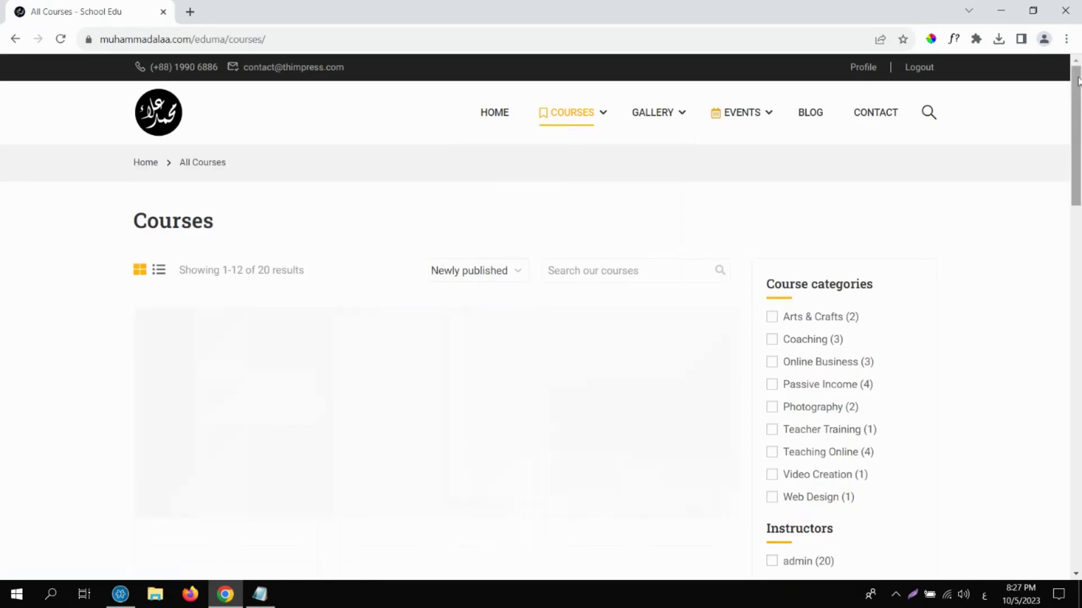
{"action": "left_click_drag", "start_coordinate": [1077, 82], "coordinate": [1079, 234]}
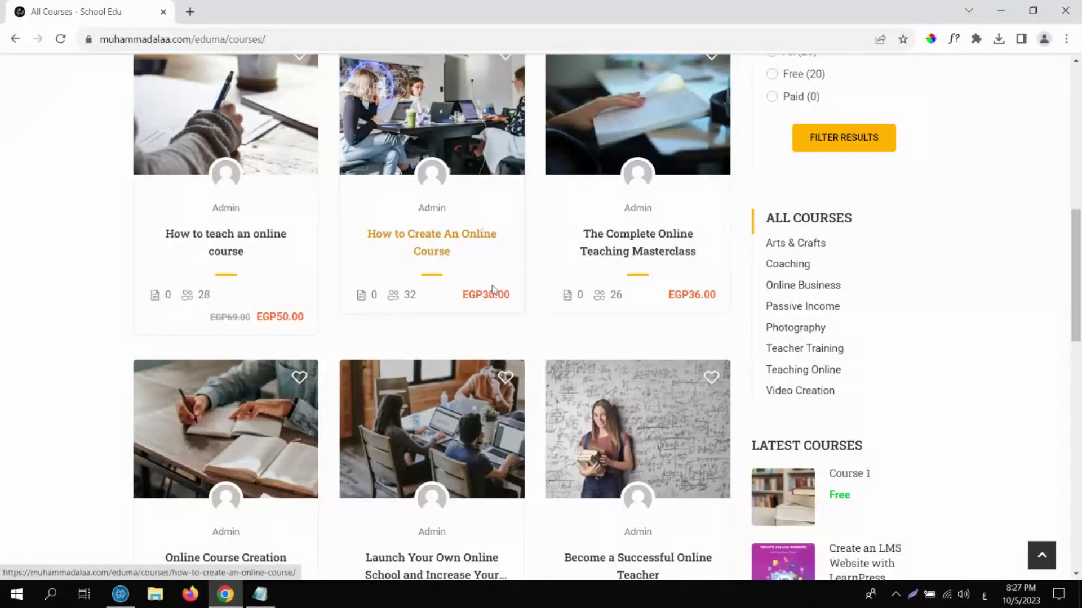
{"action": "left_click_drag", "start_coordinate": [463, 297], "coordinate": [489, 320]}
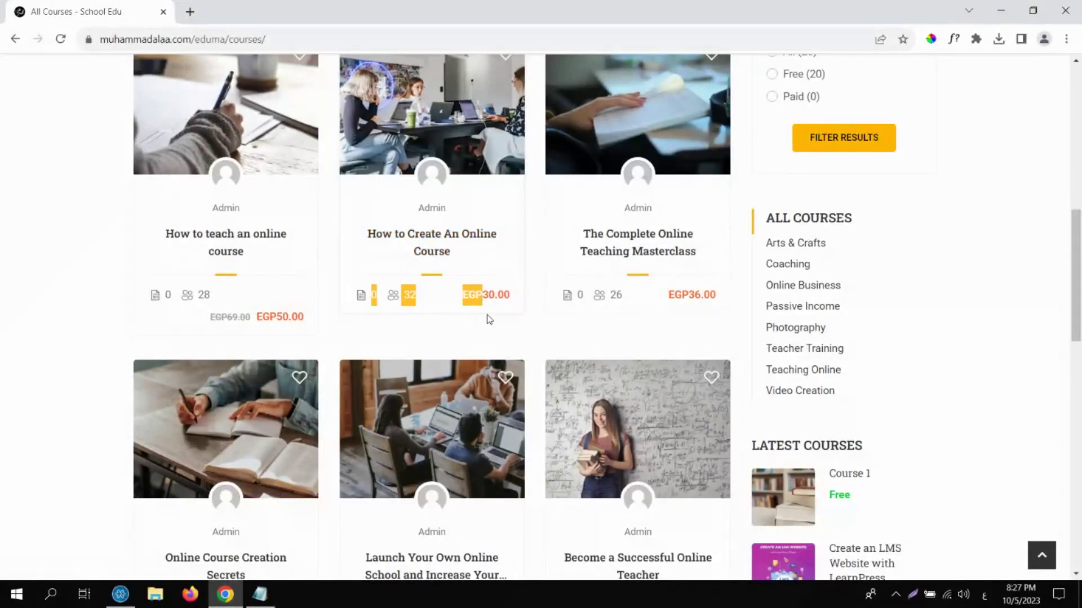
{"action": "left_click", "coordinate": [489, 319]}
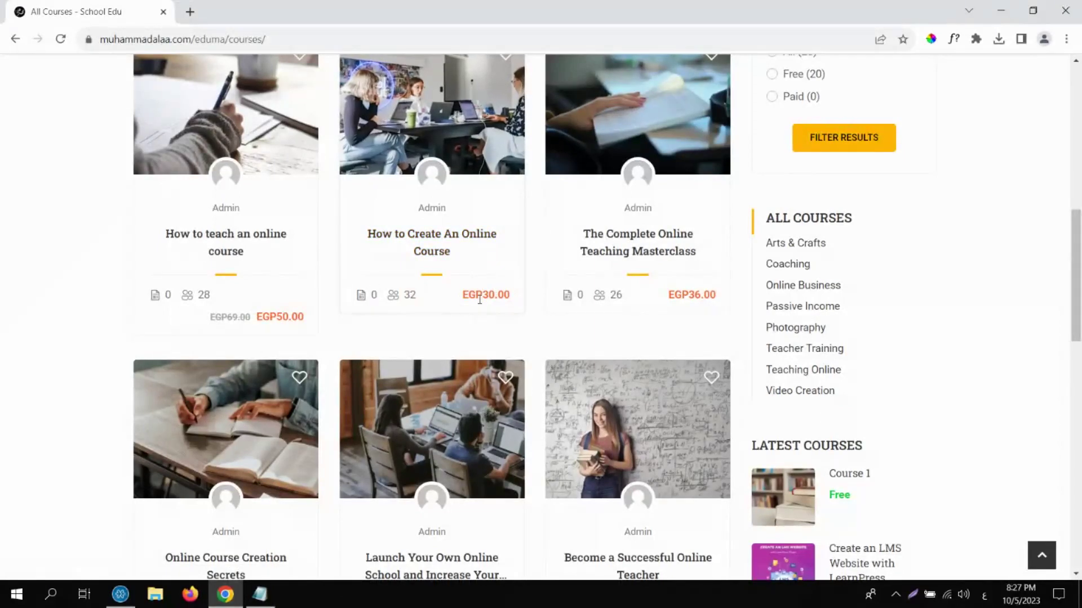
{"action": "left_click", "coordinate": [444, 247]}
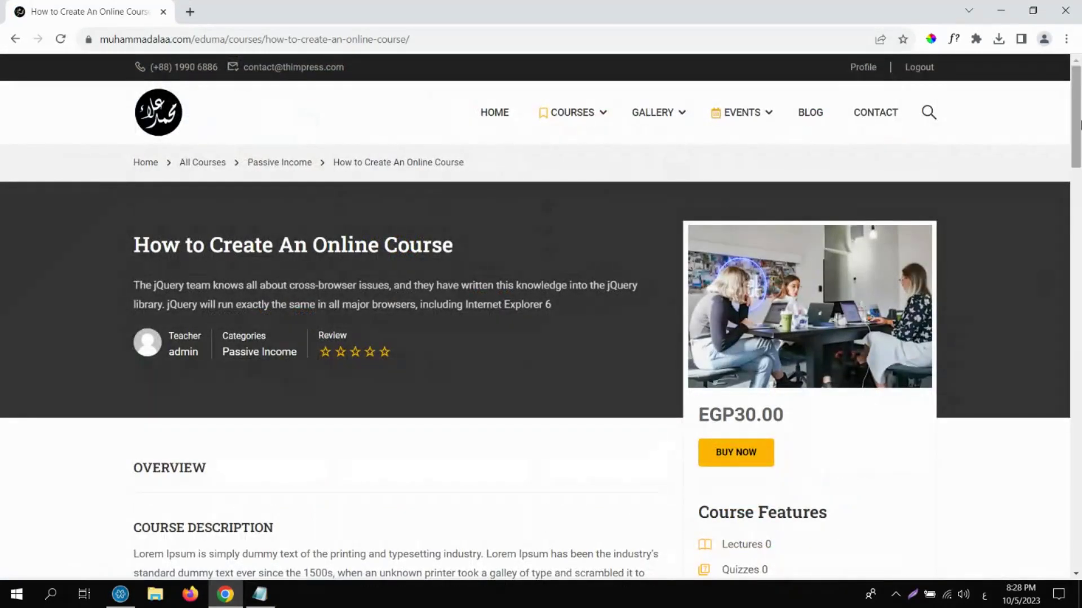
{"action": "scroll", "coordinate": [845, 282], "scroll_direction": "down", "scroll_amount": 3}
Buy How to Create An Online Course and place the offline-payment order for EGP30.00.
{"action": "left_click", "coordinate": [746, 290]}
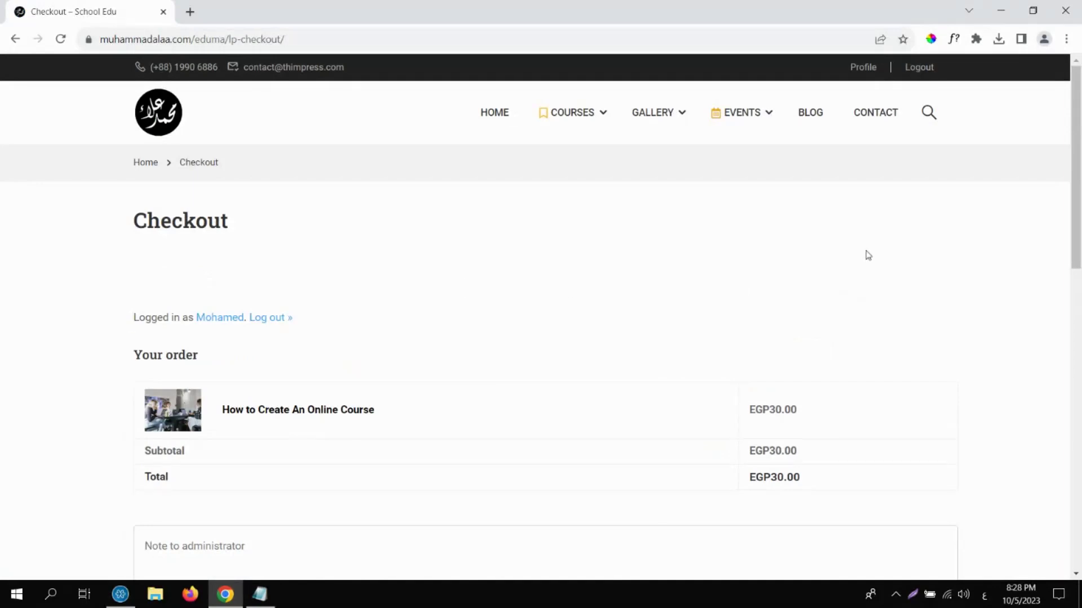
{"action": "scroll", "coordinate": [1077, 282], "scroll_direction": "down", "scroll_amount": 4}
{"action": "scroll", "coordinate": [1077, 282], "scroll_direction": "down", "scroll_amount": 2}
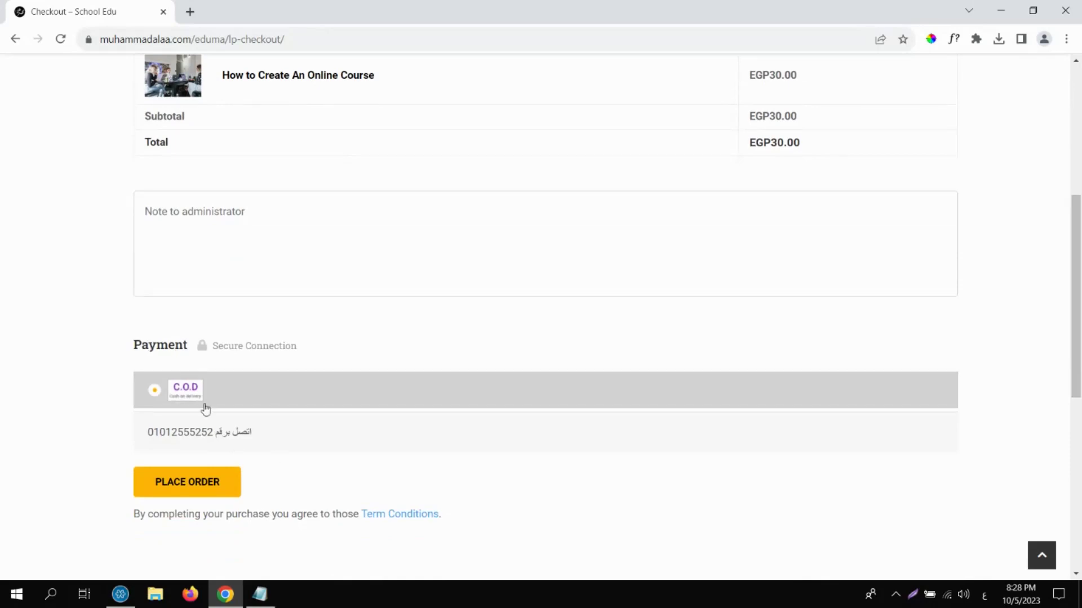
{"action": "left_click_drag", "start_coordinate": [262, 437], "coordinate": [145, 442]}
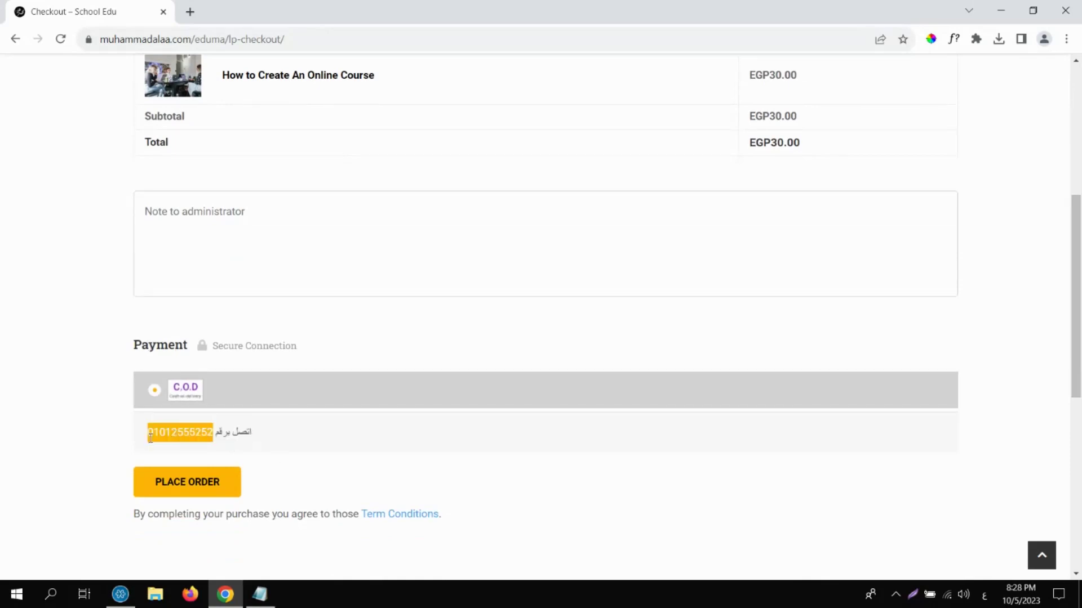
{"action": "left_click", "coordinate": [207, 483]}
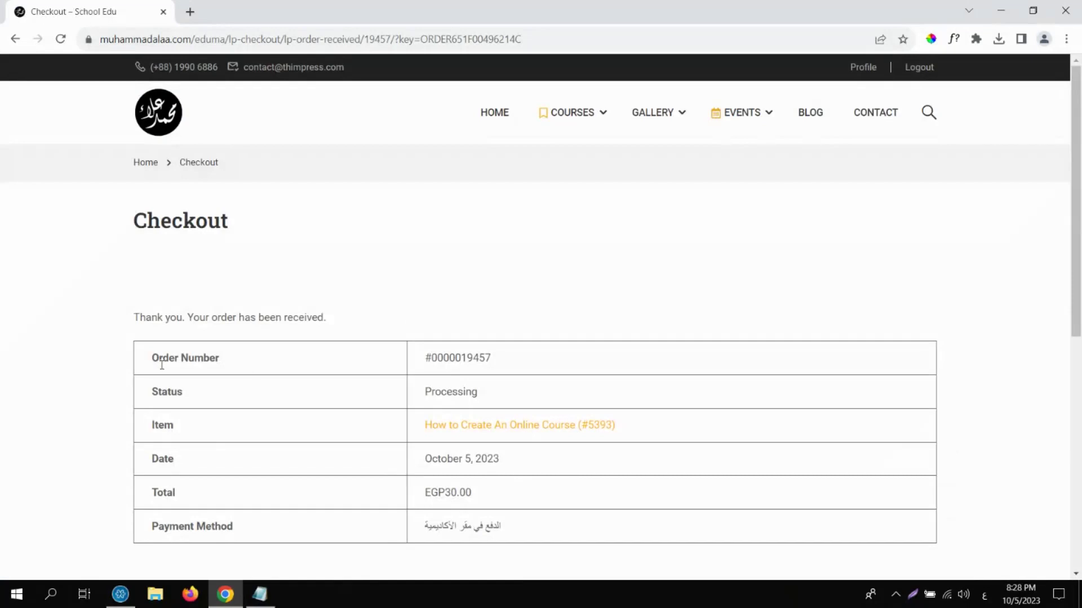
Review the order-received details: order number, Processing status, and the purchased course.
{"action": "left_click_drag", "start_coordinate": [151, 363], "coordinate": [246, 360]}
{"action": "left_click_drag", "start_coordinate": [161, 389], "coordinate": [411, 408]}
{"action": "double_click", "coordinate": [458, 397]}
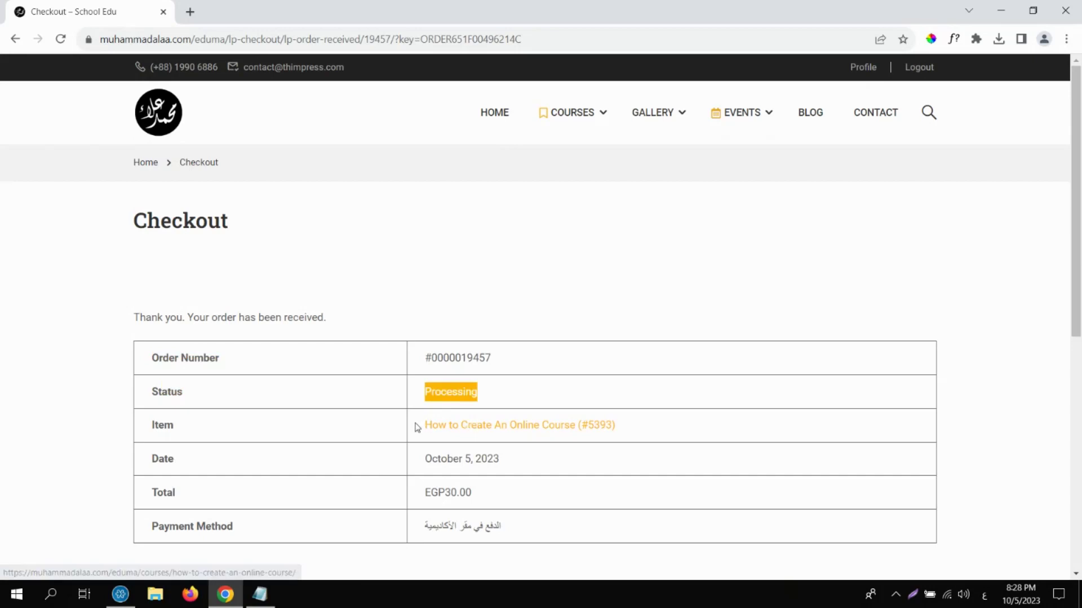
{"action": "left_click_drag", "start_coordinate": [417, 427], "coordinate": [674, 422]}
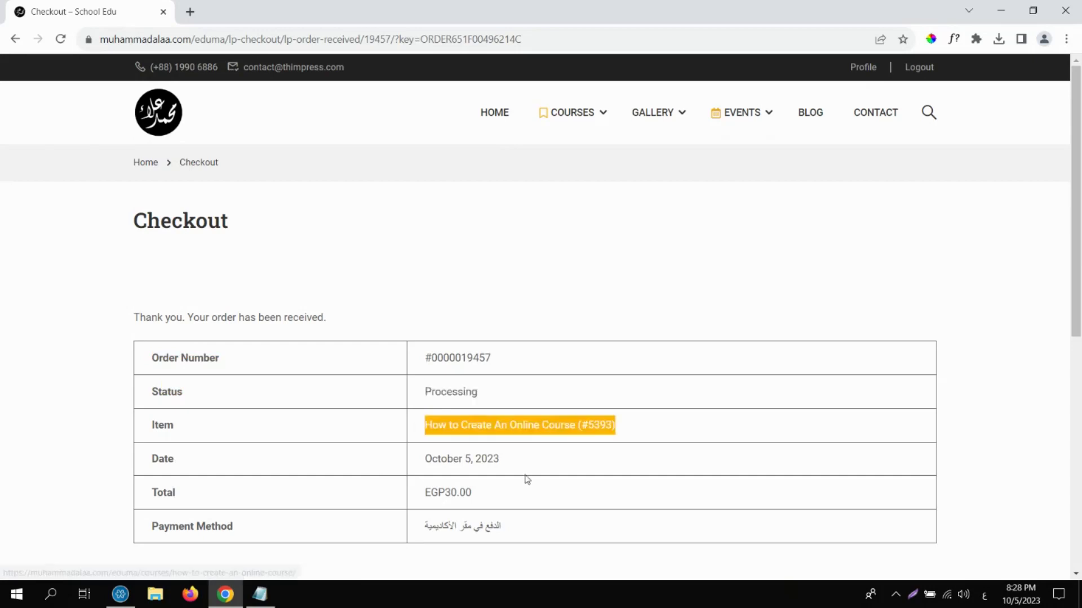
{"action": "left_click", "coordinate": [477, 529]}
{"action": "scroll", "coordinate": [1076, 297], "scroll_direction": "down", "scroll_amount": 3}
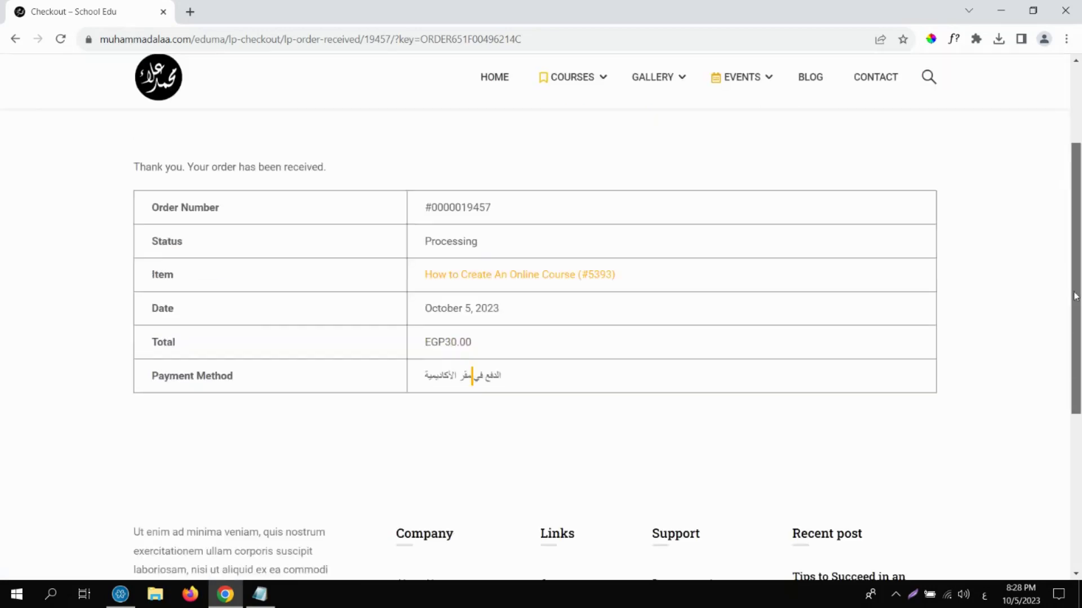
{"action": "scroll", "coordinate": [1076, 296], "scroll_direction": "down", "scroll_amount": 3}
{"action": "scroll", "coordinate": [1056, 280], "scroll_direction": "up", "scroll_amount": 4}
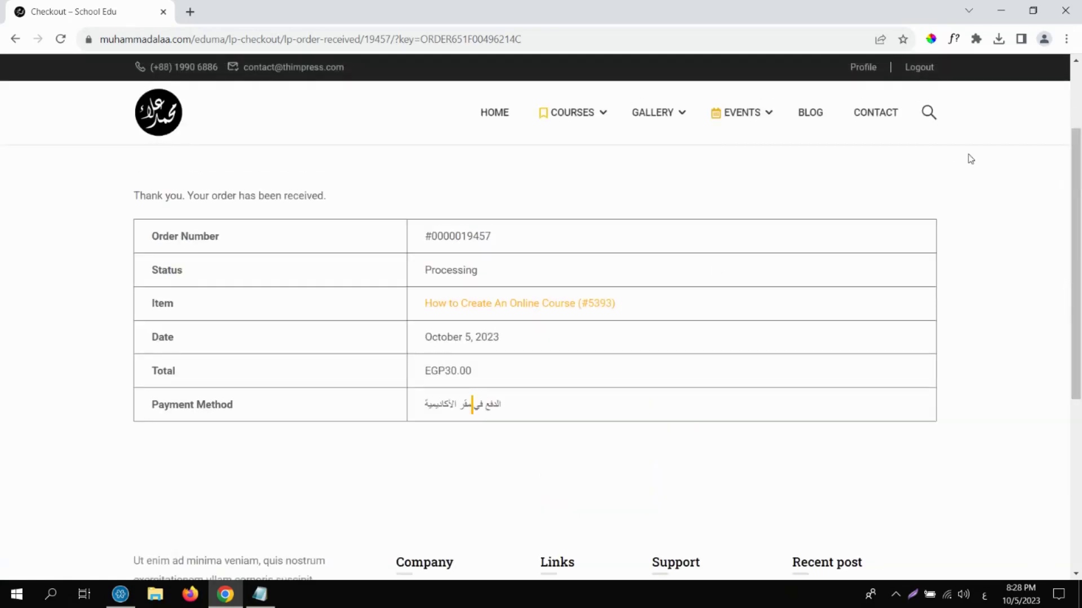
{"action": "scroll", "coordinate": [970, 158], "scroll_direction": "up", "scroll_amount": 2}
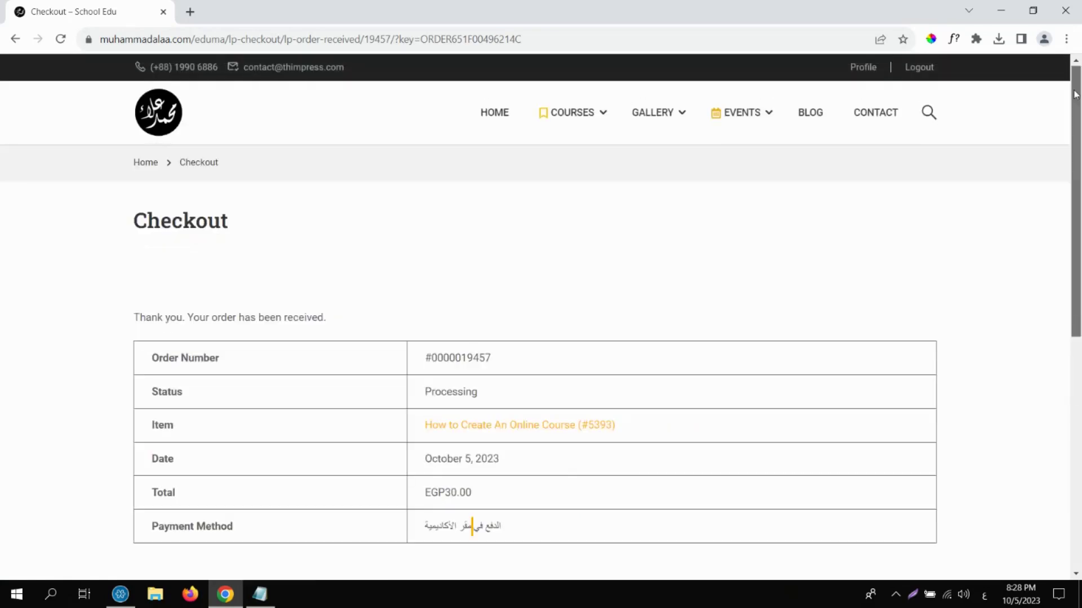
On the student's profile, review My Courses and open Course 1.
{"action": "left_click", "coordinate": [863, 69]}
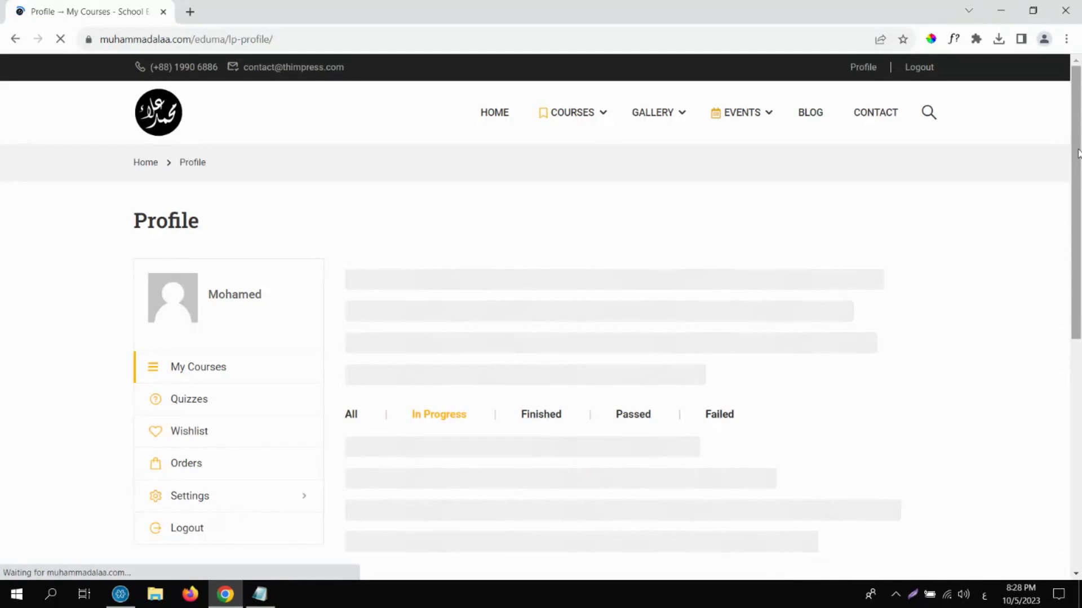
{"action": "scroll", "coordinate": [1078, 154], "scroll_direction": "down", "scroll_amount": 1}
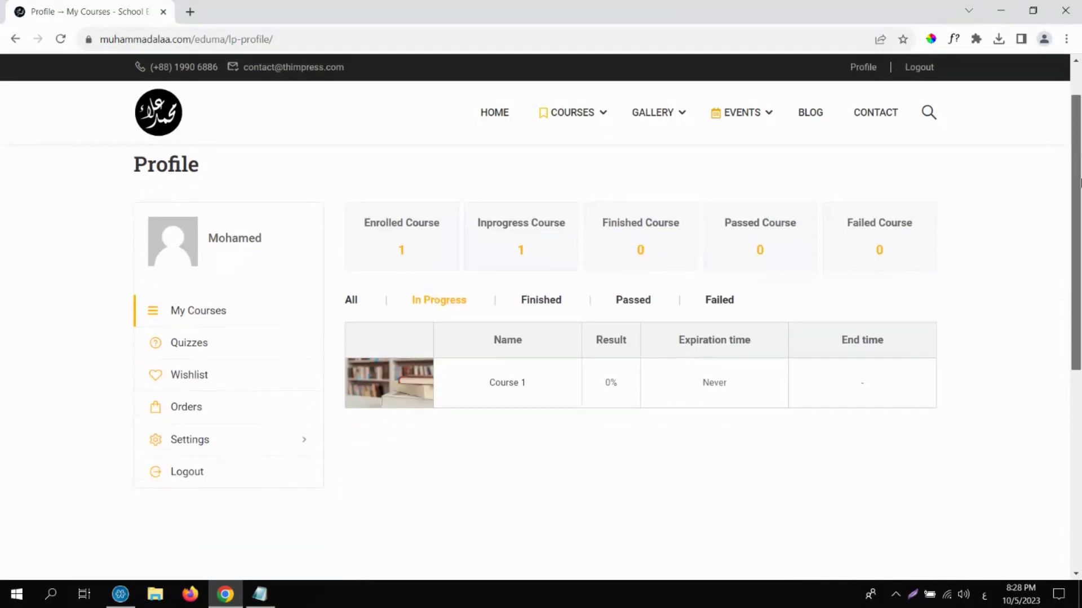
{"action": "left_click", "coordinate": [403, 389]}
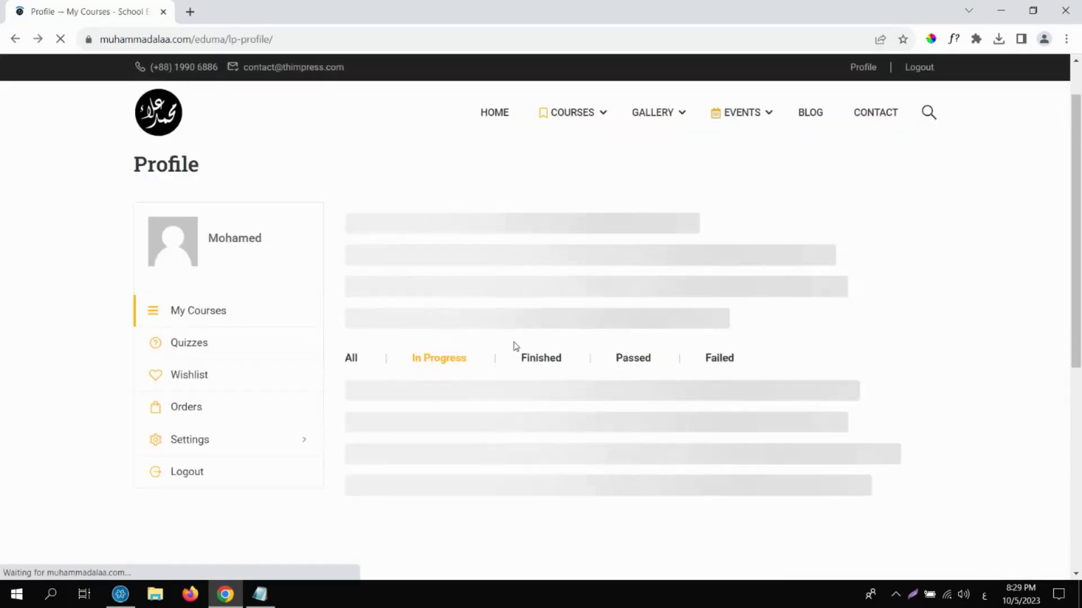
Log out of the student account and sign back in as administrator using the saved login.
{"action": "left_click", "coordinate": [923, 69]}
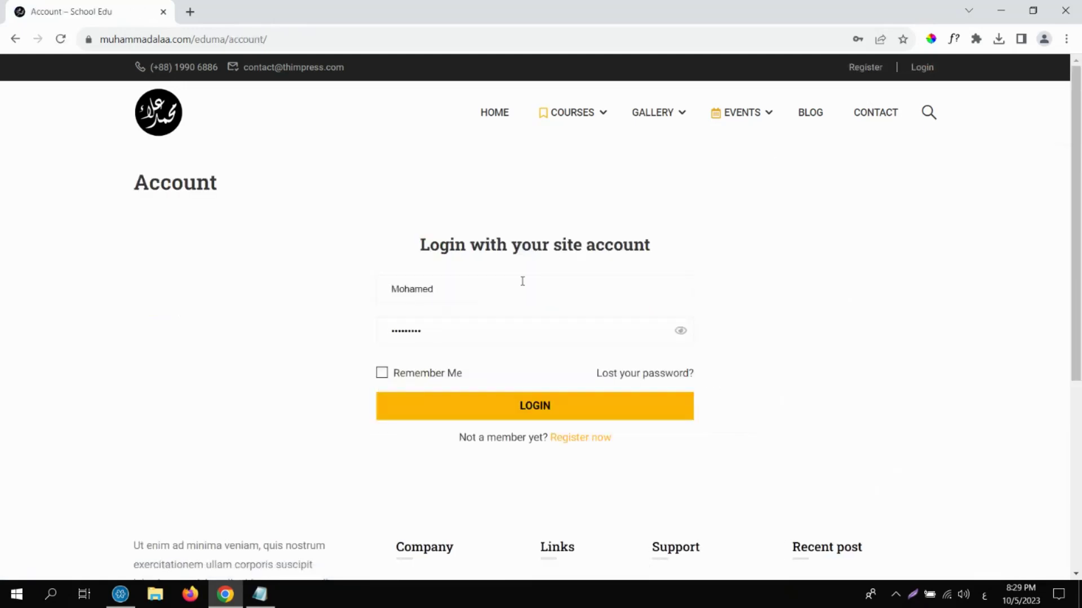
{"action": "left_click", "coordinate": [522, 281]}
{"action": "left_click", "coordinate": [514, 363]}
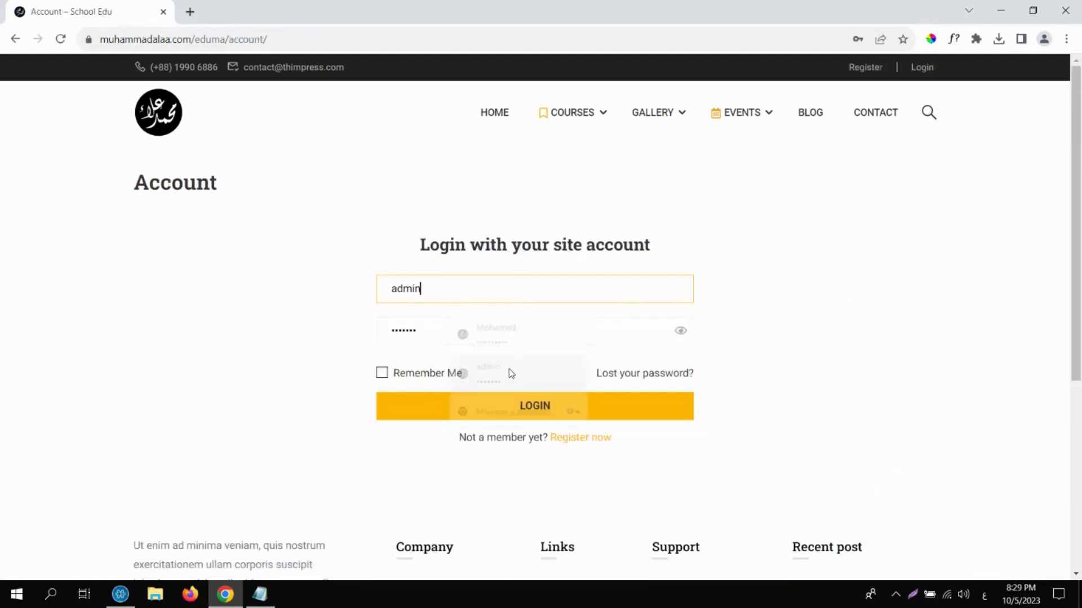
{"action": "left_click", "coordinate": [499, 409]}
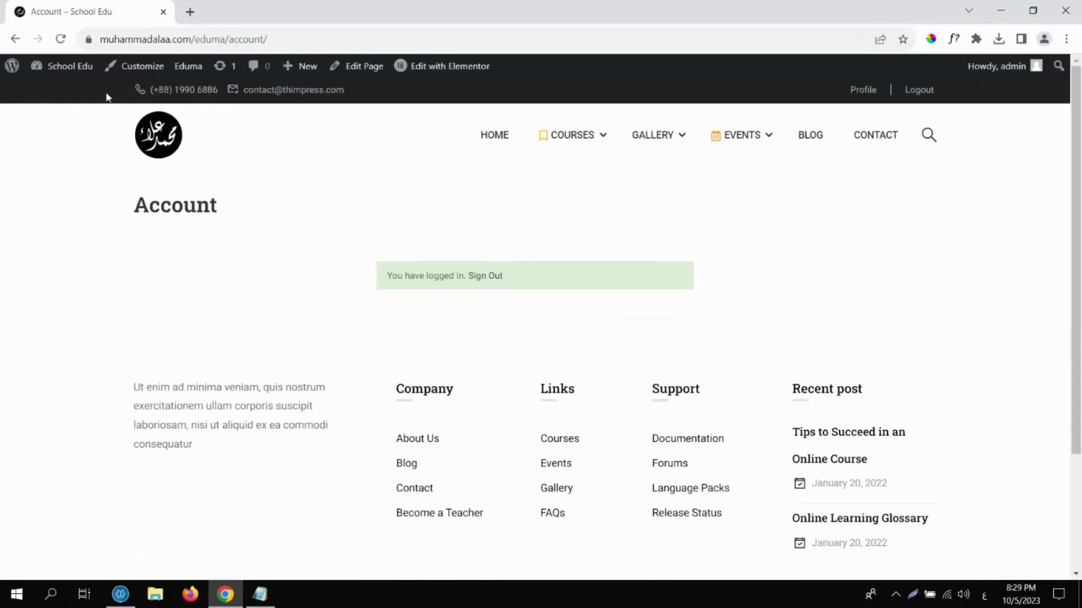
{"action": "left_click", "coordinate": [89, 70]}
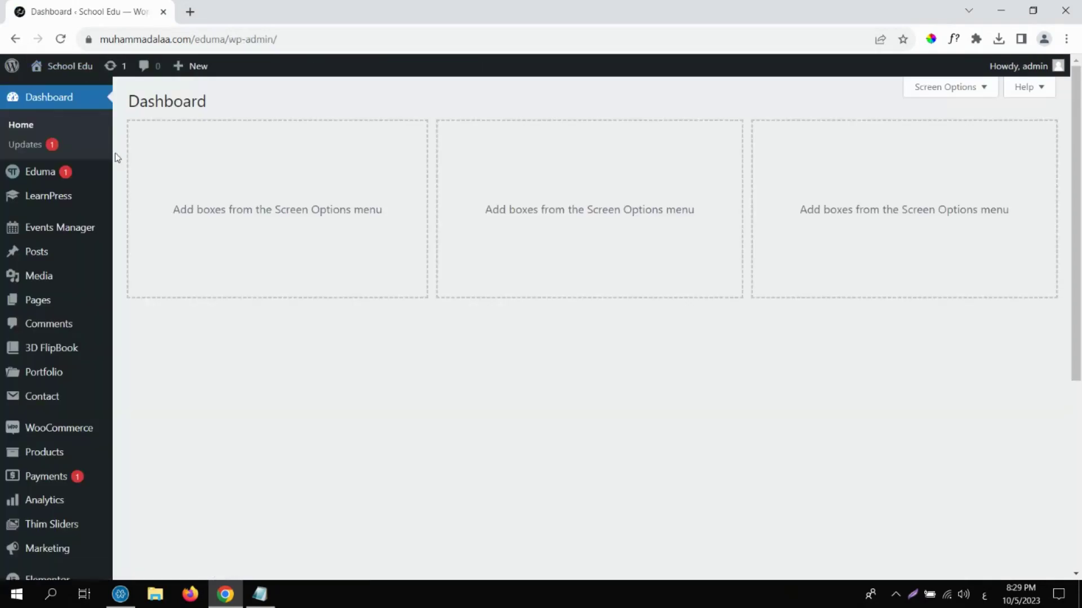
Open LearnPress > Orders from the admin sidebar.
{"action": "mouse_move", "coordinate": [67, 207]}
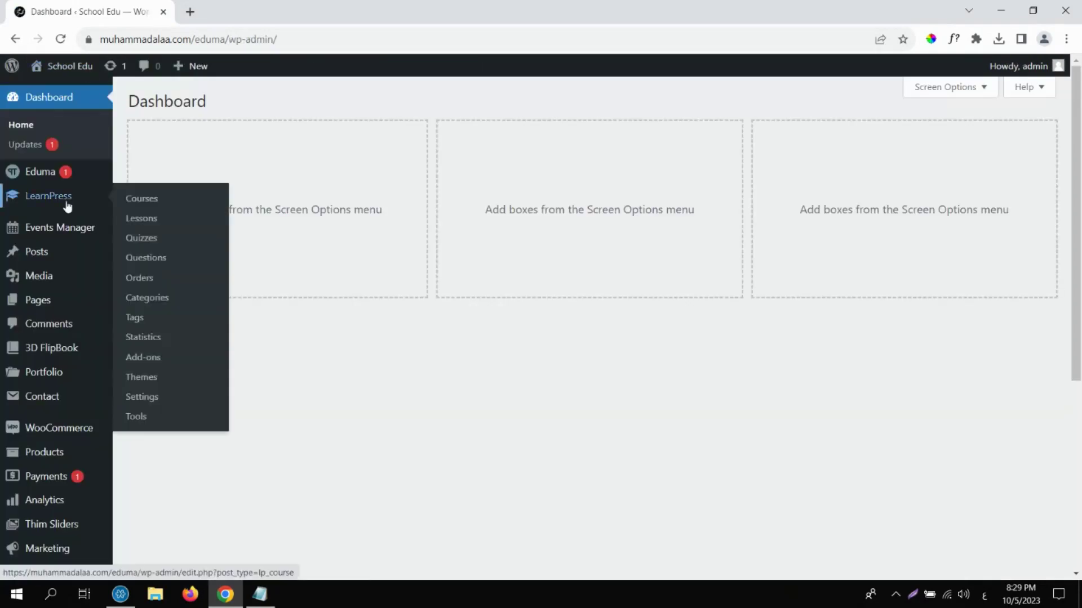
{"action": "left_click", "coordinate": [145, 284]}
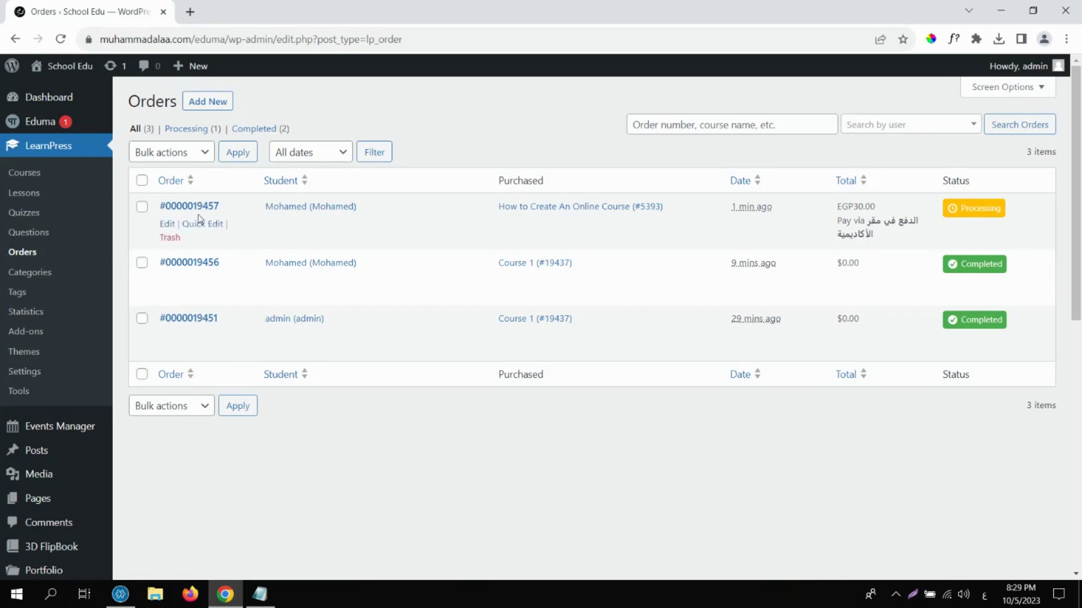
{"action": "left_click", "coordinate": [167, 224]}
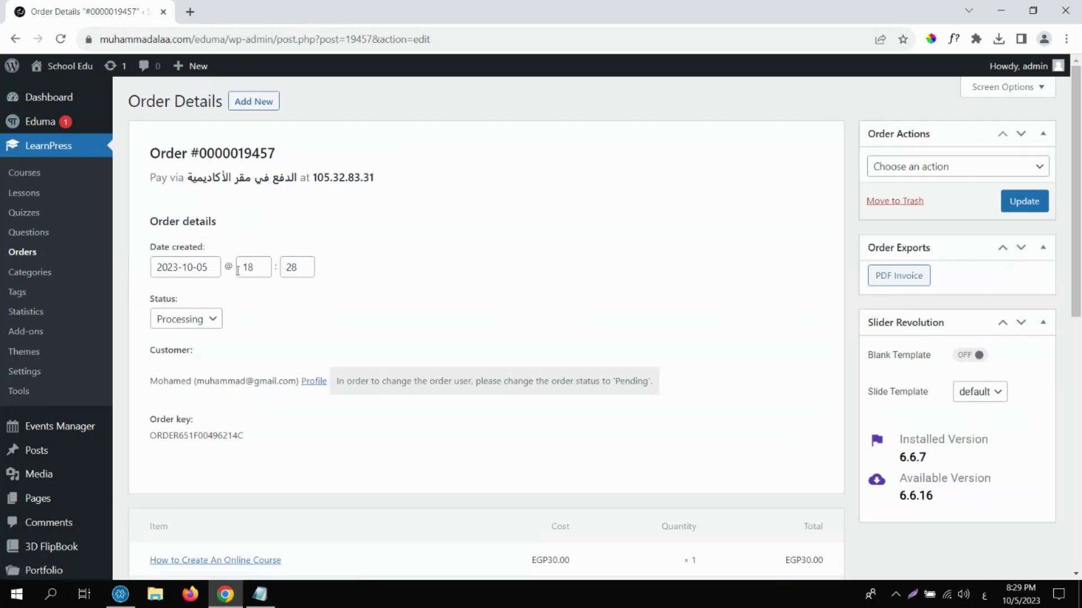
{"action": "left_click", "coordinate": [174, 320]}
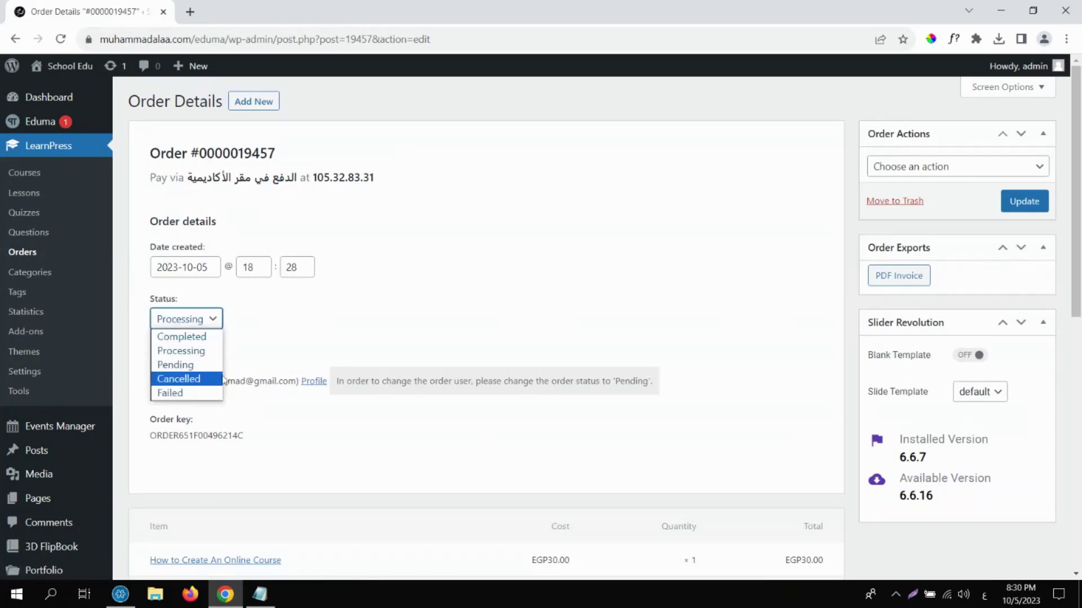
{"action": "left_click", "coordinate": [181, 337]}
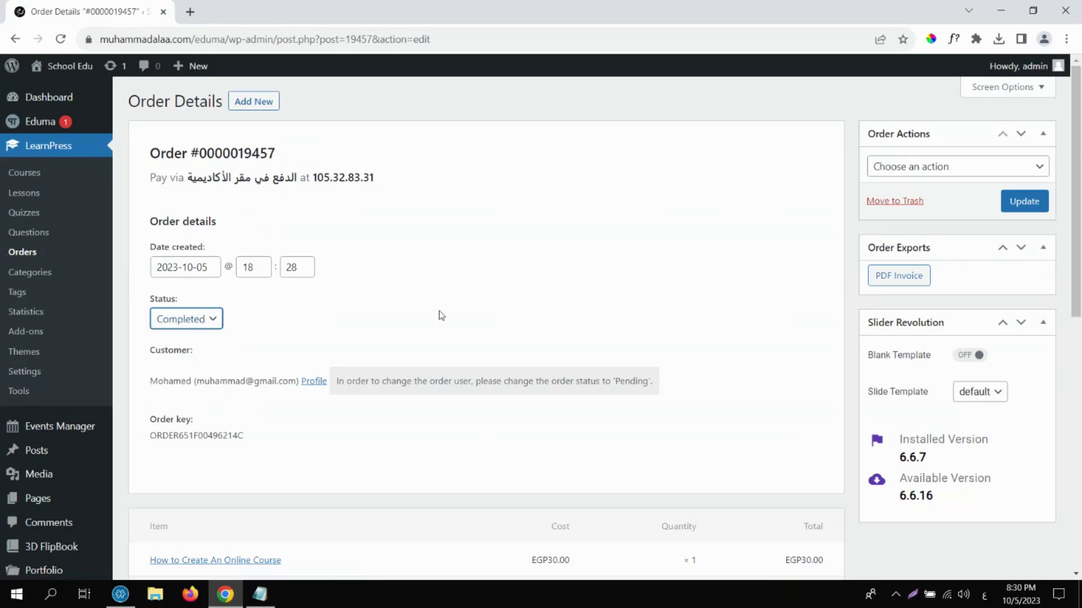
{"action": "left_click", "coordinate": [1024, 201]}
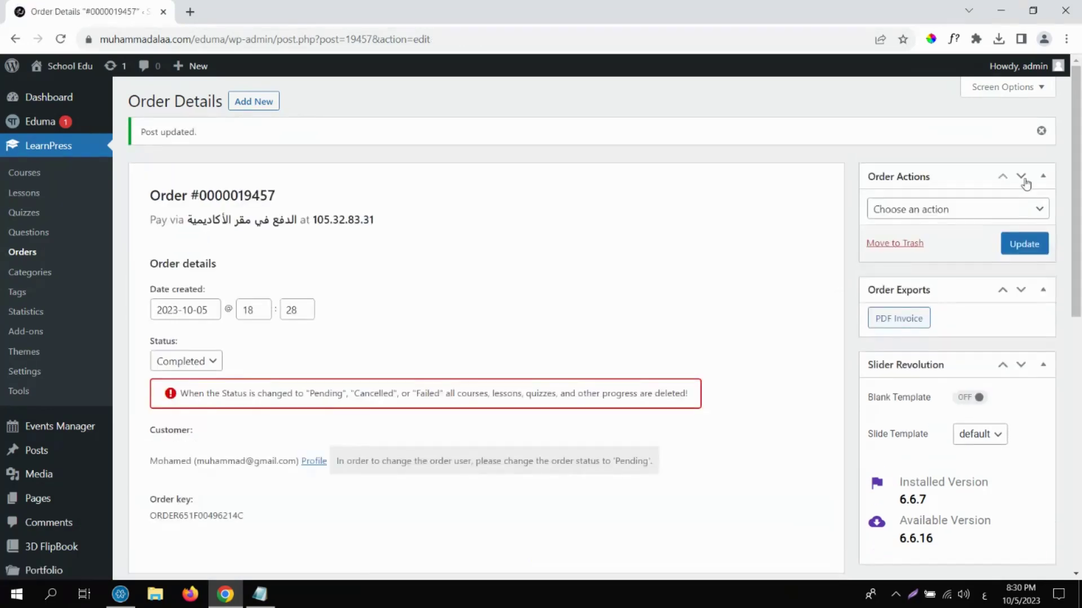
Log out of the admin account and sign in as the student with the saved login.
{"action": "mouse_move", "coordinate": [1017, 68]}
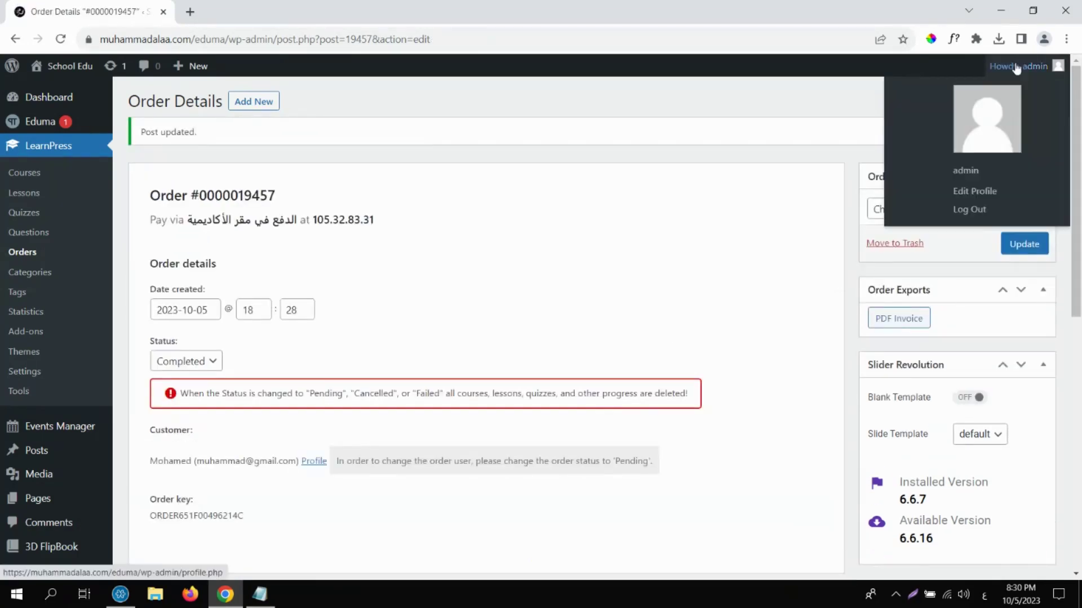
{"action": "left_click", "coordinate": [969, 210]}
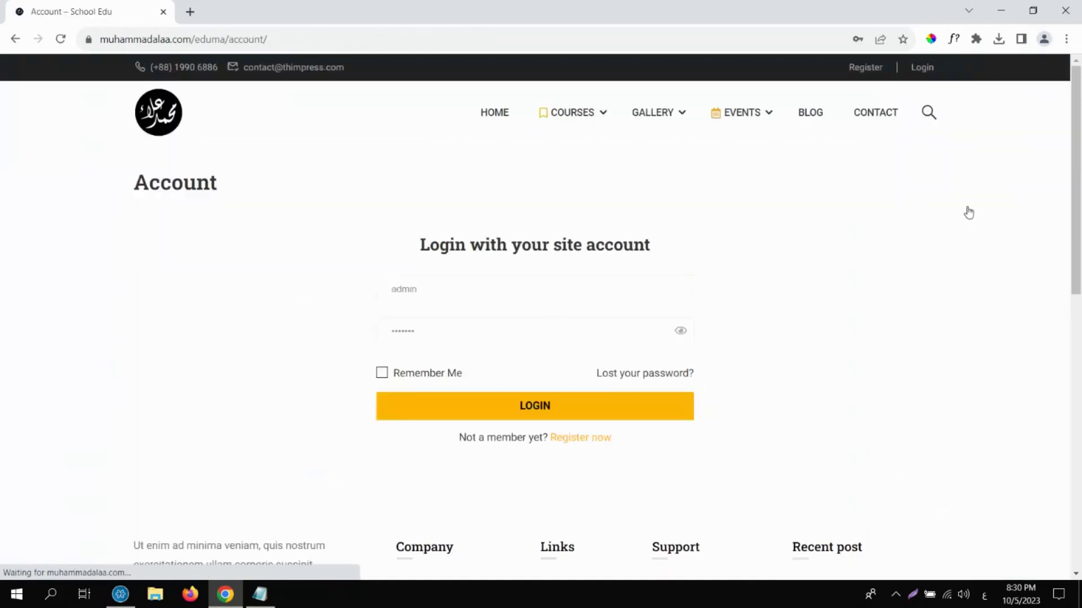
{"action": "left_click", "coordinate": [508, 299]}
{"action": "left_click", "coordinate": [522, 379]}
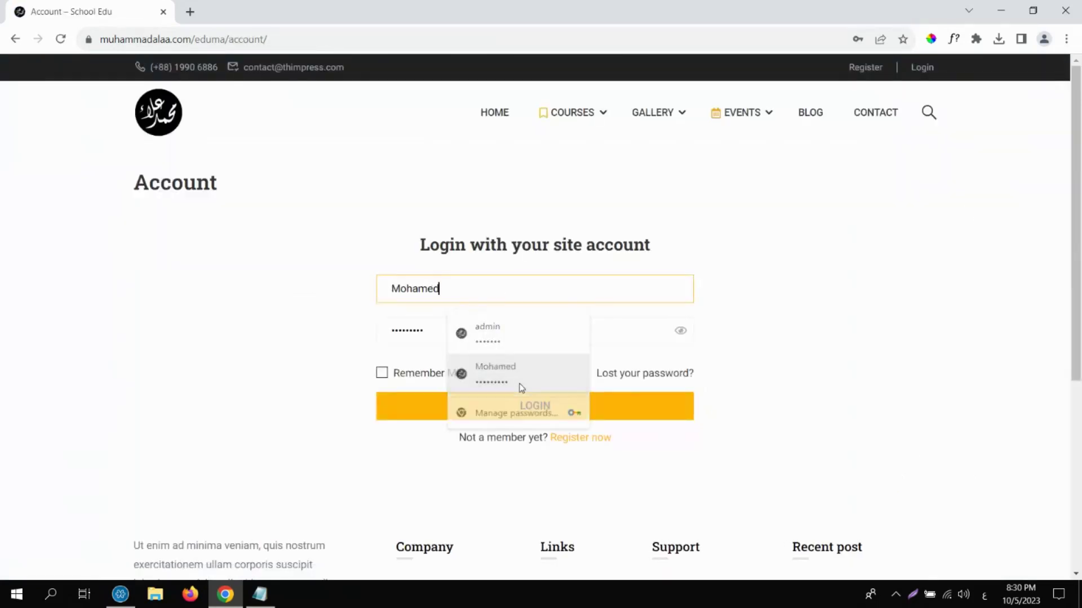
{"action": "left_click", "coordinate": [521, 406]}
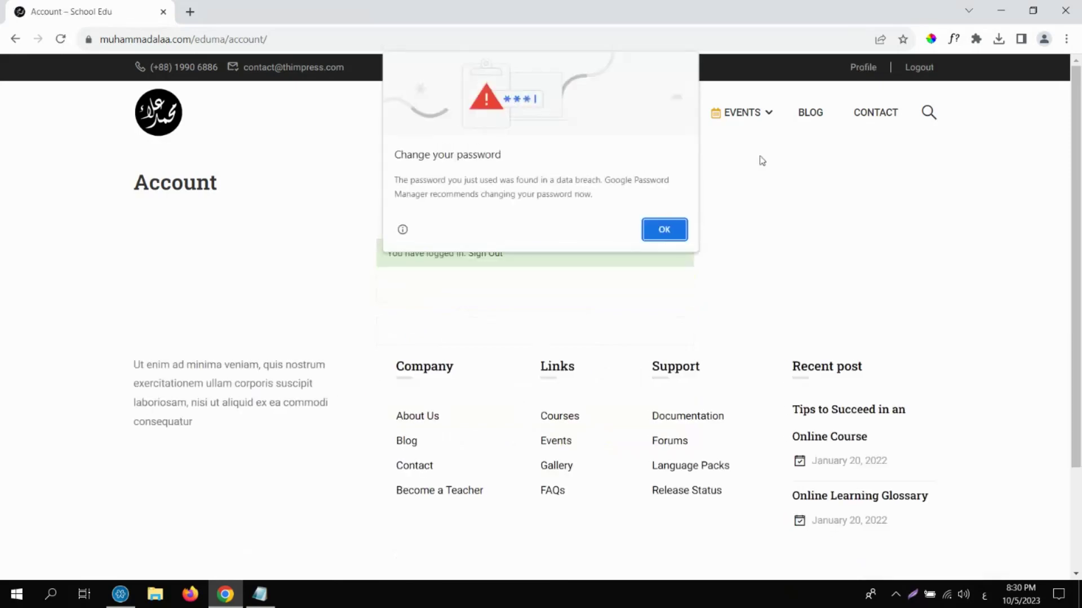
{"action": "left_click", "coordinate": [649, 232]}
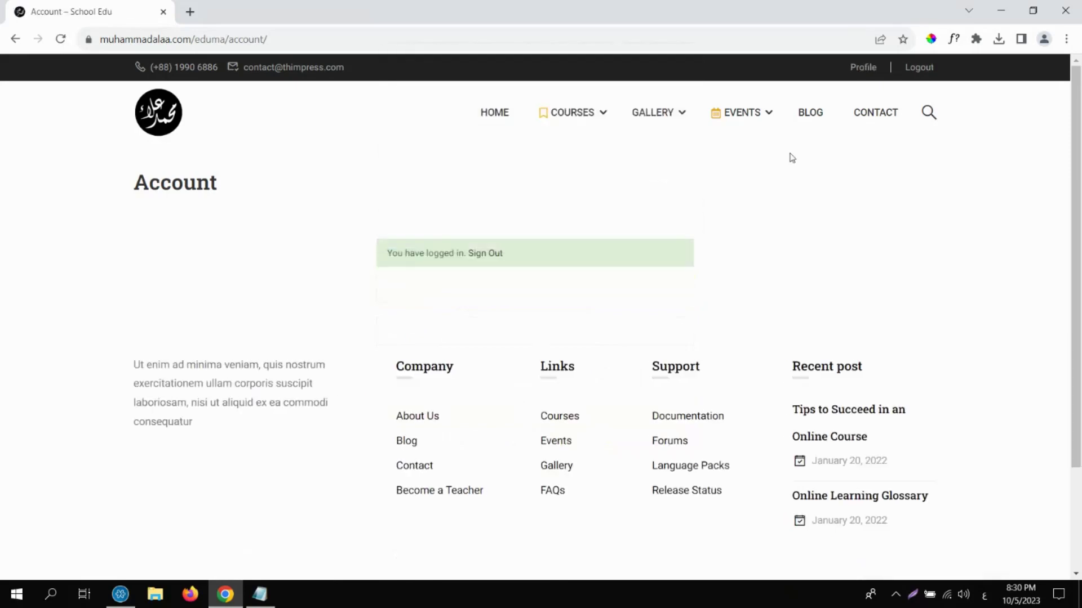
From the student's profile, open How to Create An Online Course and scroll through its page.
{"action": "left_click", "coordinate": [864, 69]}
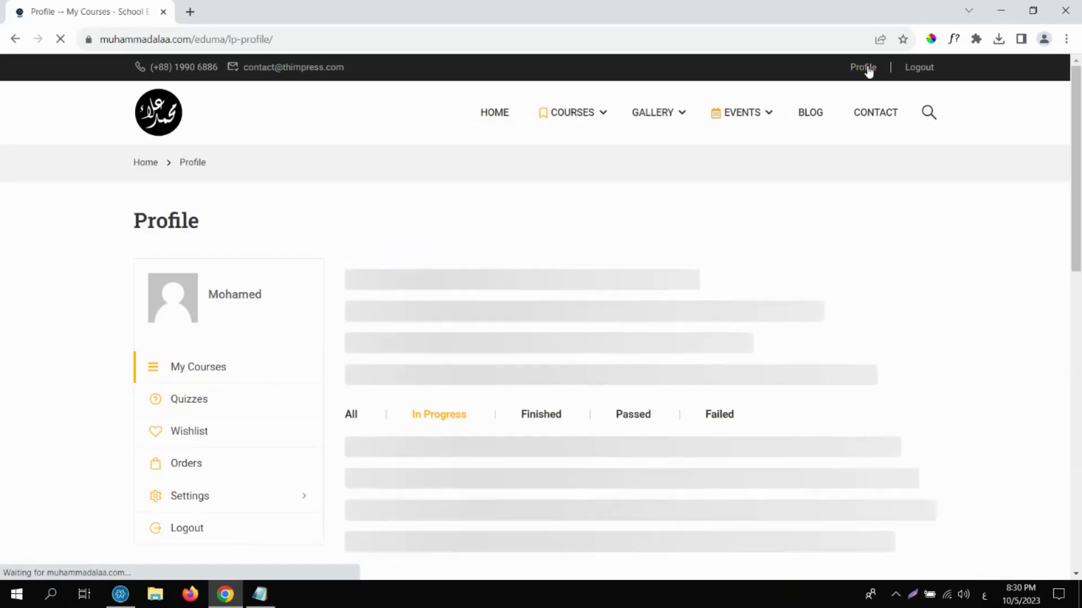
{"action": "scroll", "coordinate": [1080, 169], "scroll_direction": "down", "scroll_amount": 2}
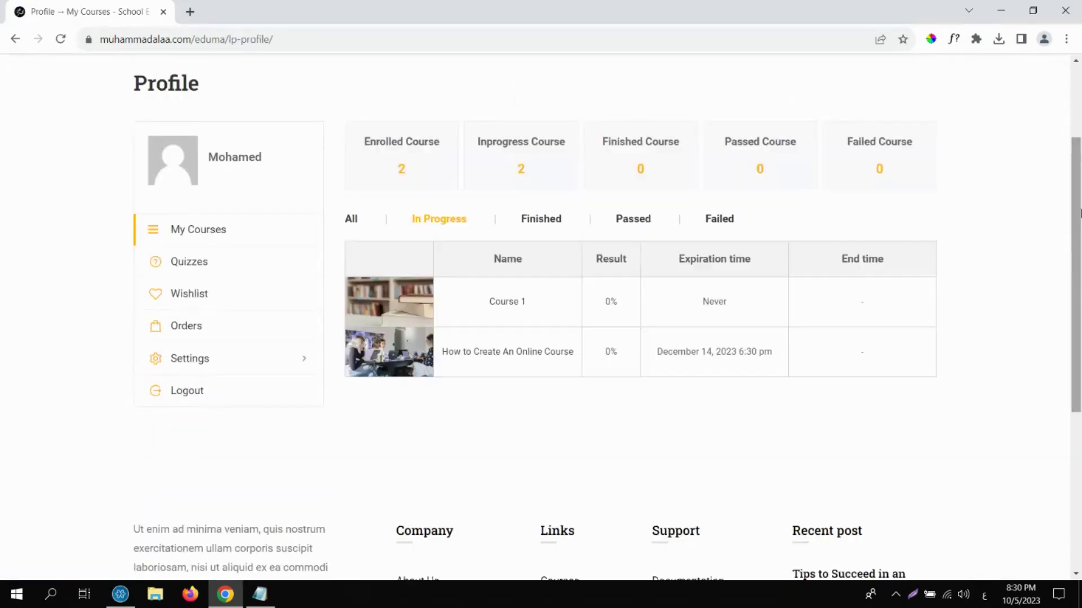
{"action": "left_click", "coordinate": [473, 353]}
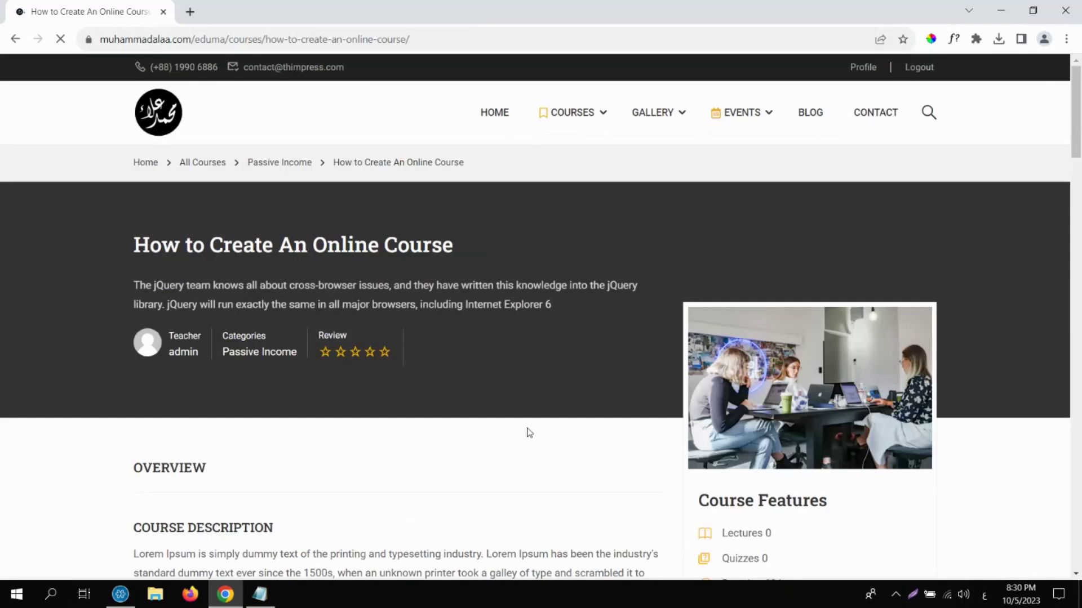
{"action": "left_click", "coordinate": [1078, 206]}
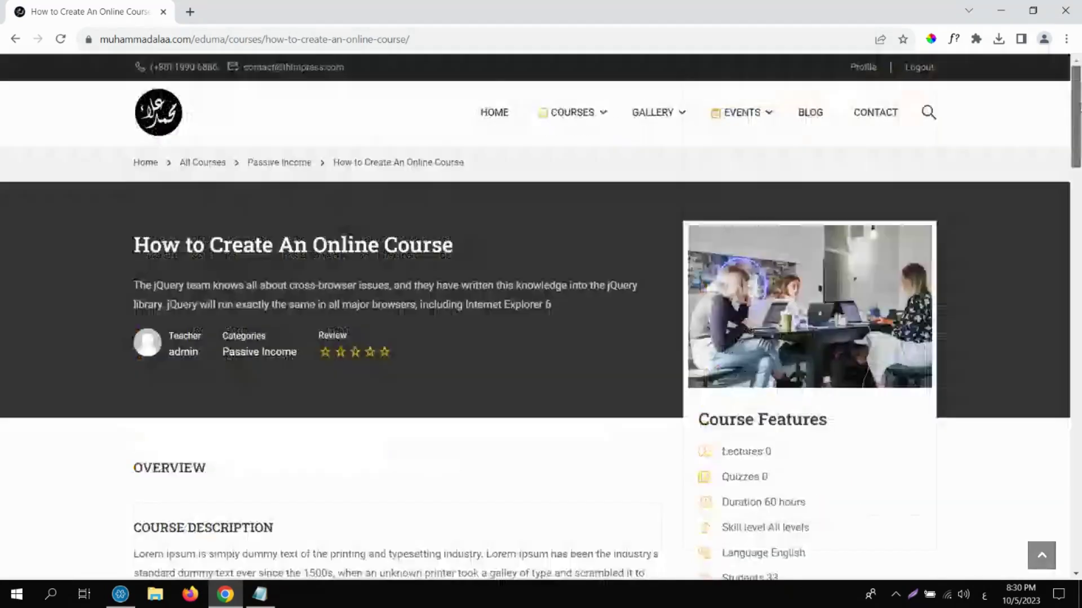
{"action": "left_click", "coordinate": [1078, 205]}
{"action": "left_click_drag", "start_coordinate": [1078, 207], "coordinate": [1020, 59]}
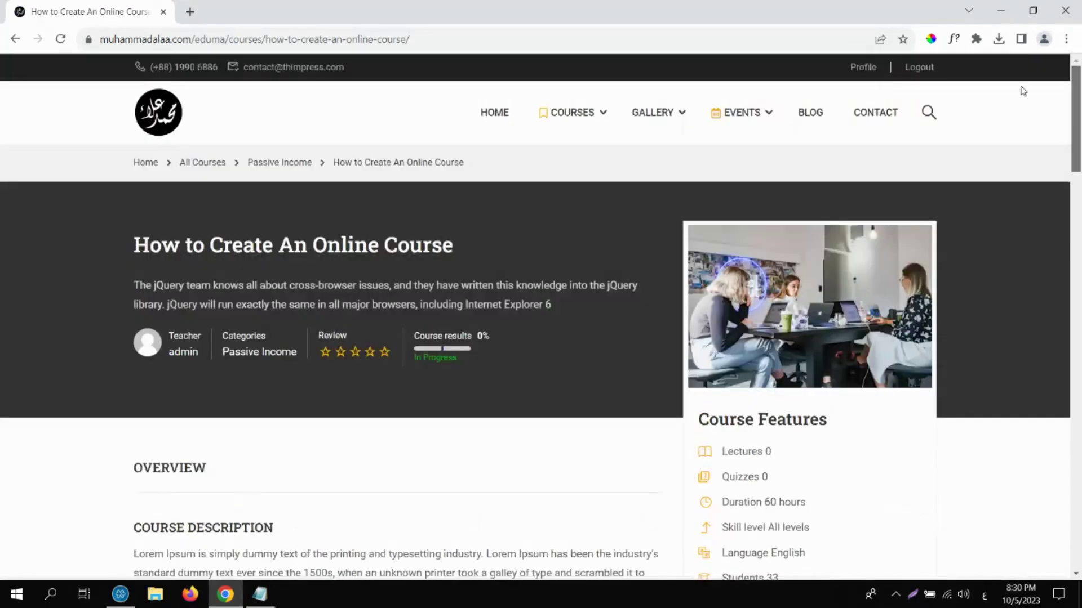
{"action": "scroll", "coordinate": [1037, 157], "scroll_direction": "down", "scroll_amount": 3}
{"action": "scroll", "coordinate": [1044, 241], "scroll_direction": "down", "scroll_amount": 5}
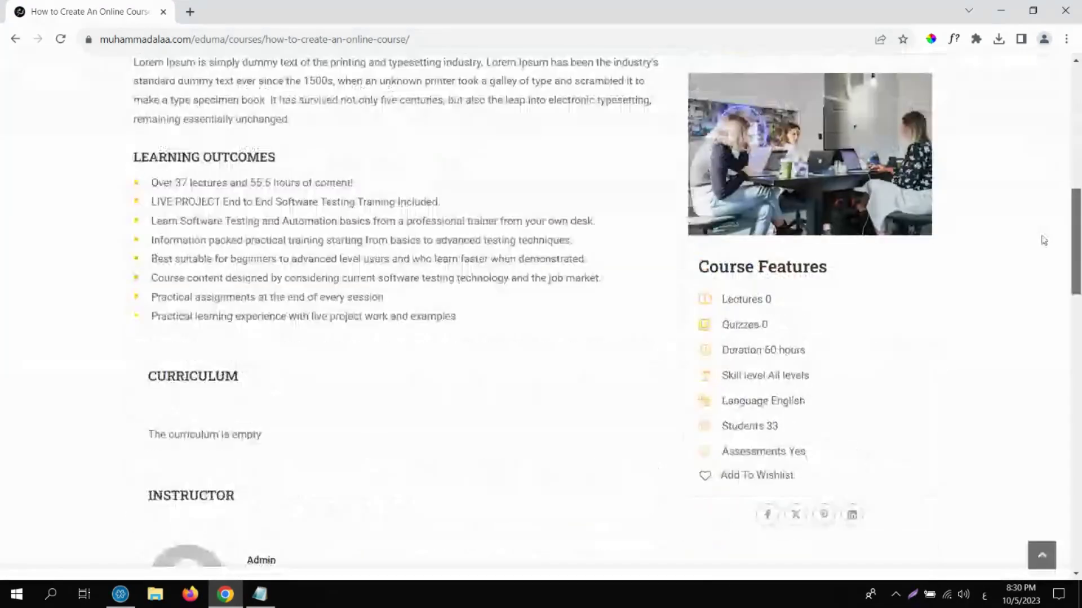
{"action": "scroll", "coordinate": [1044, 241], "scroll_direction": "down", "scroll_amount": 10}
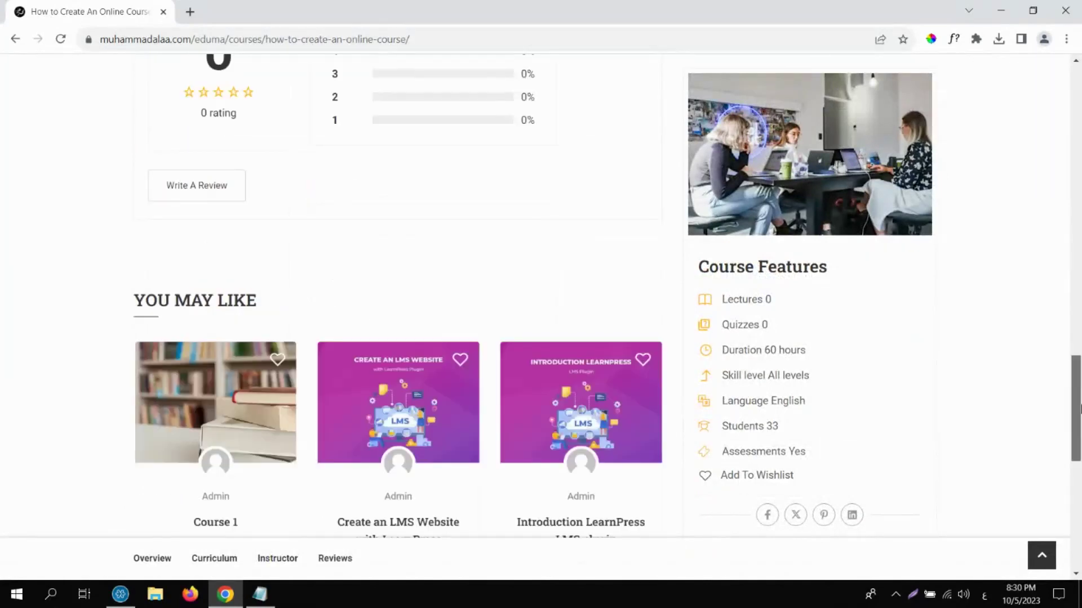
{"action": "scroll", "coordinate": [1079, 408], "scroll_direction": "down", "scroll_amount": 1}
{"action": "left_click_drag", "start_coordinate": [1079, 410], "coordinate": [995, 66]}
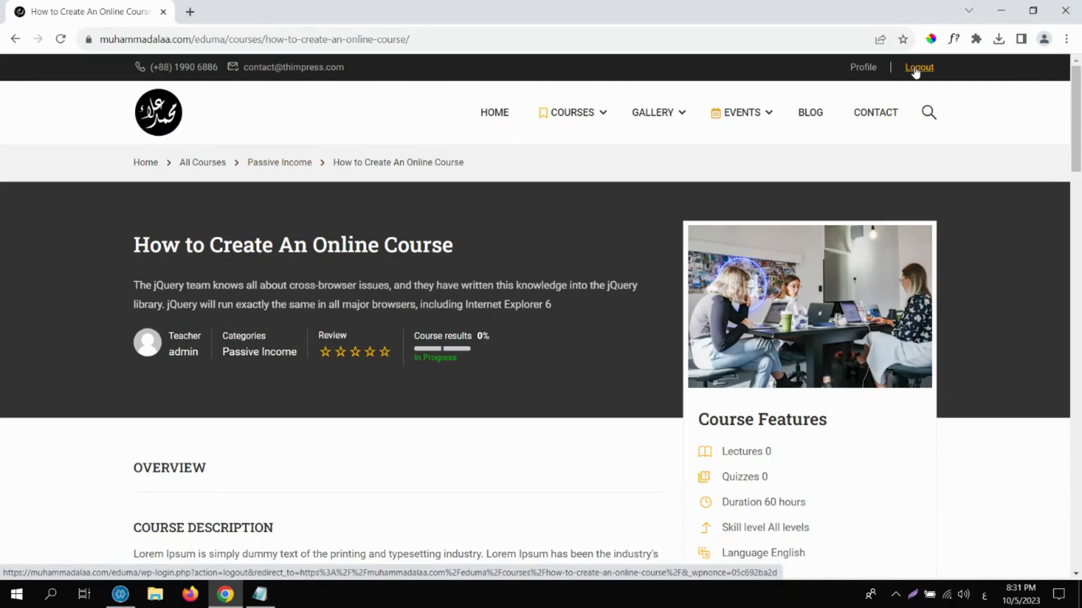
Log out, sign in with the saved admin login, and open the Dashboard via School Edu.
{"action": "left_click", "coordinate": [915, 69]}
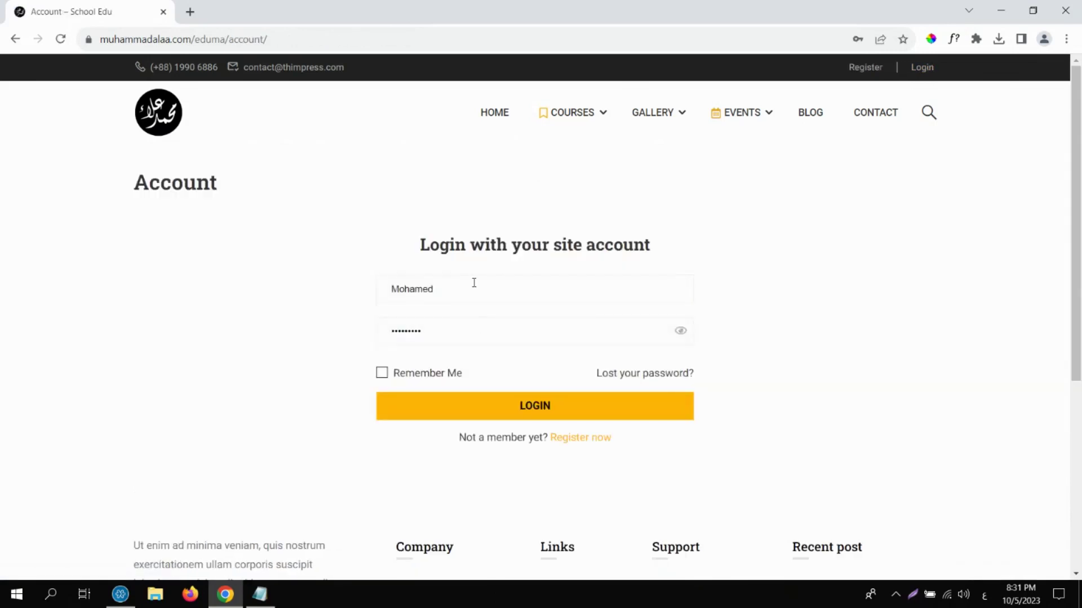
{"action": "left_click", "coordinate": [473, 282]}
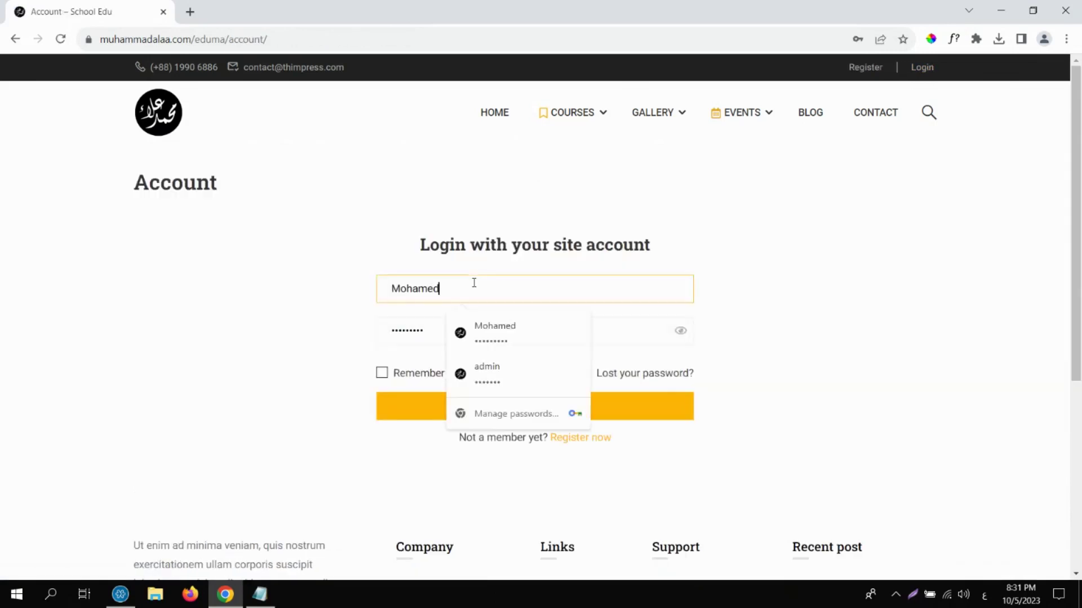
{"action": "left_click", "coordinate": [529, 384]}
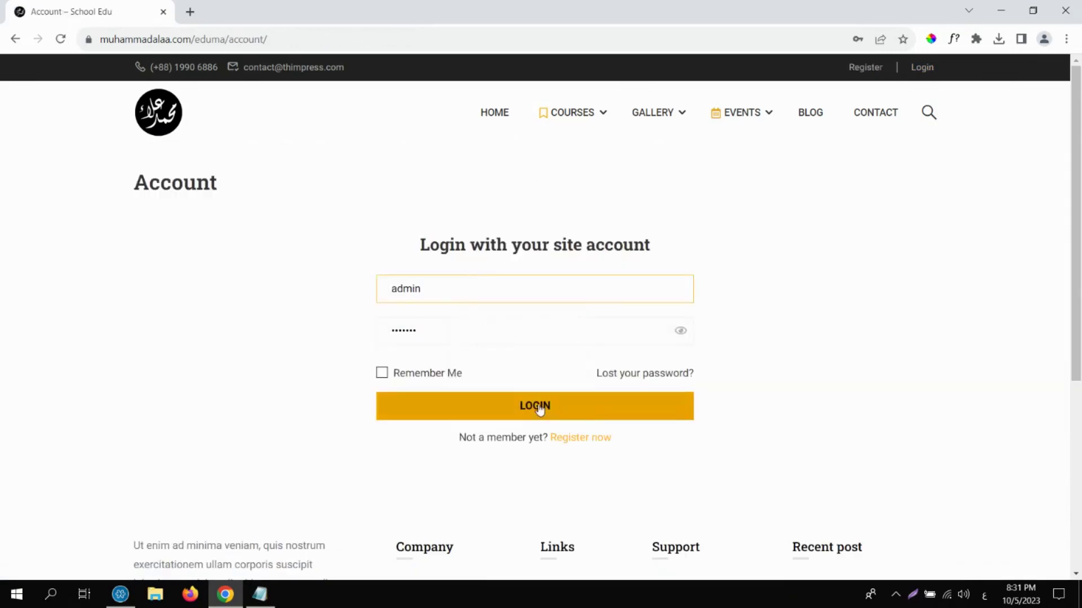
{"action": "left_click", "coordinate": [539, 409]}
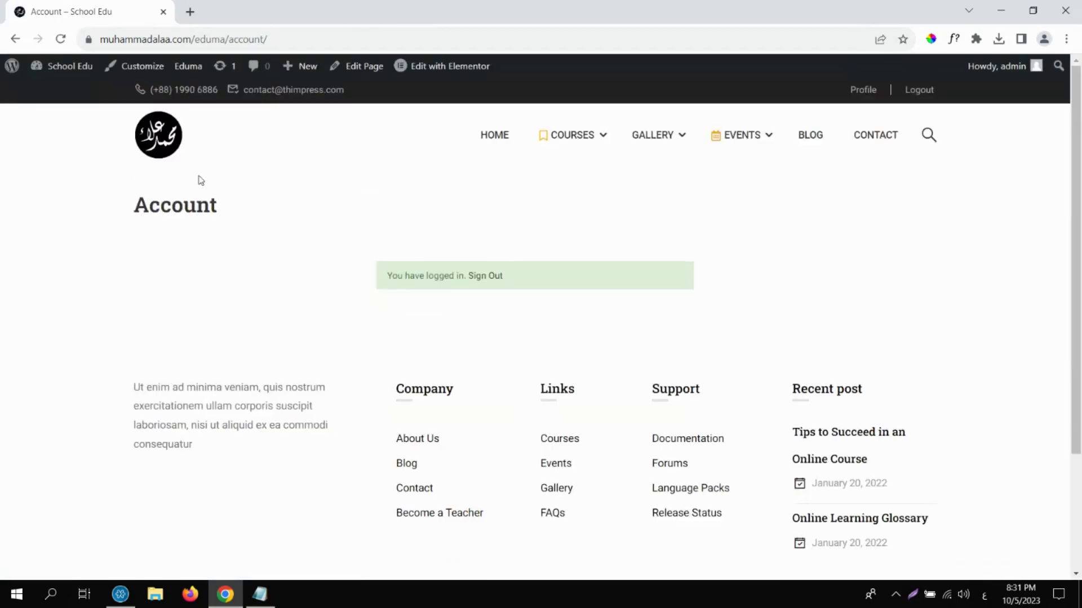
{"action": "left_click", "coordinate": [79, 75]}
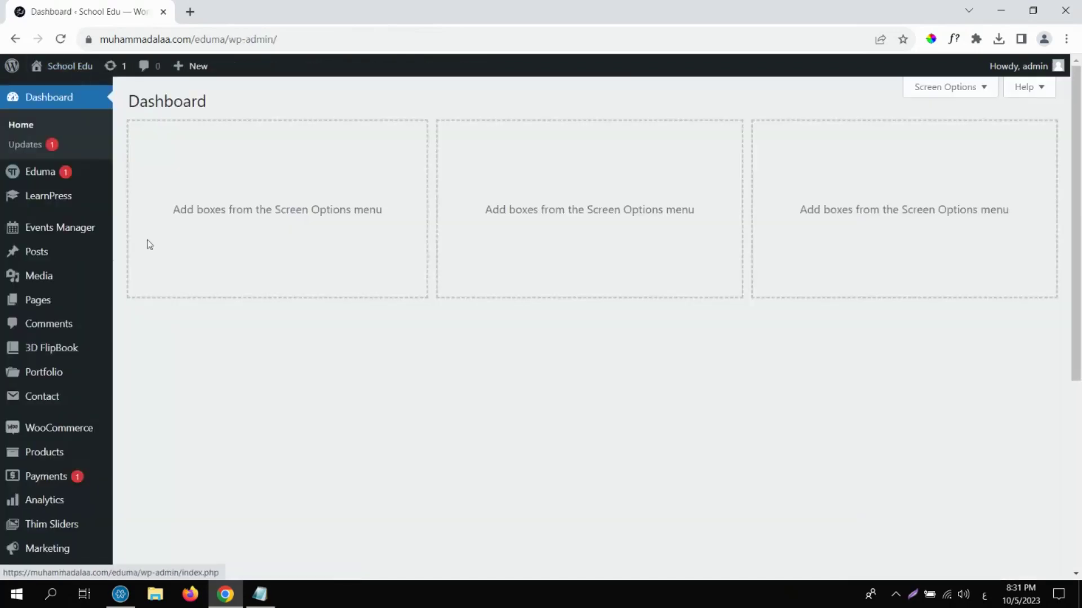
In LearnPress Settings' Emails tab, scroll the email list and open New Order → Admin.
{"action": "mouse_move", "coordinate": [85, 204]}
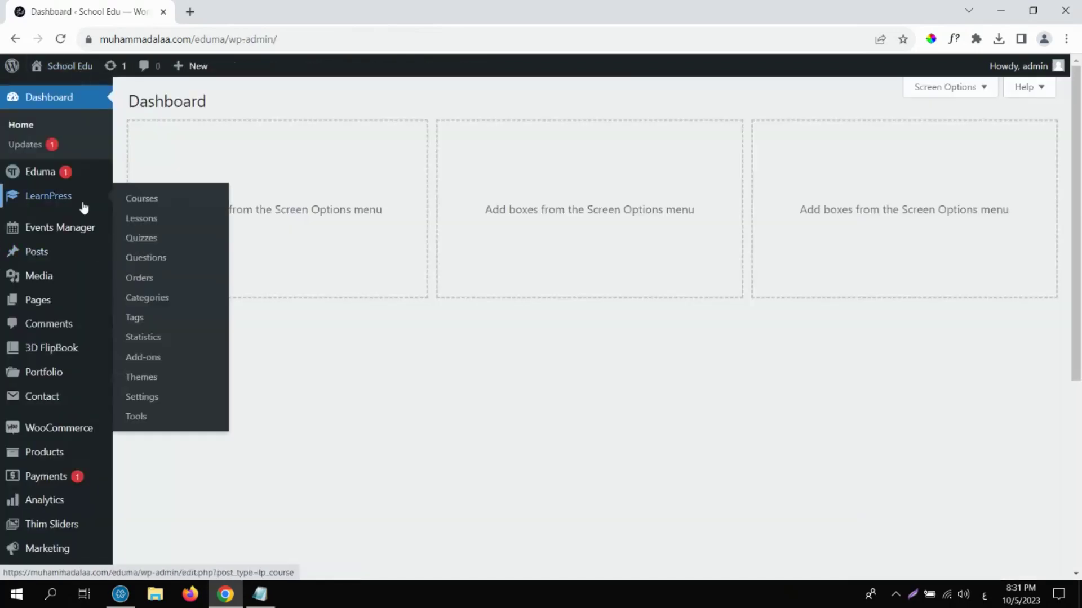
{"action": "left_click", "coordinate": [154, 400]}
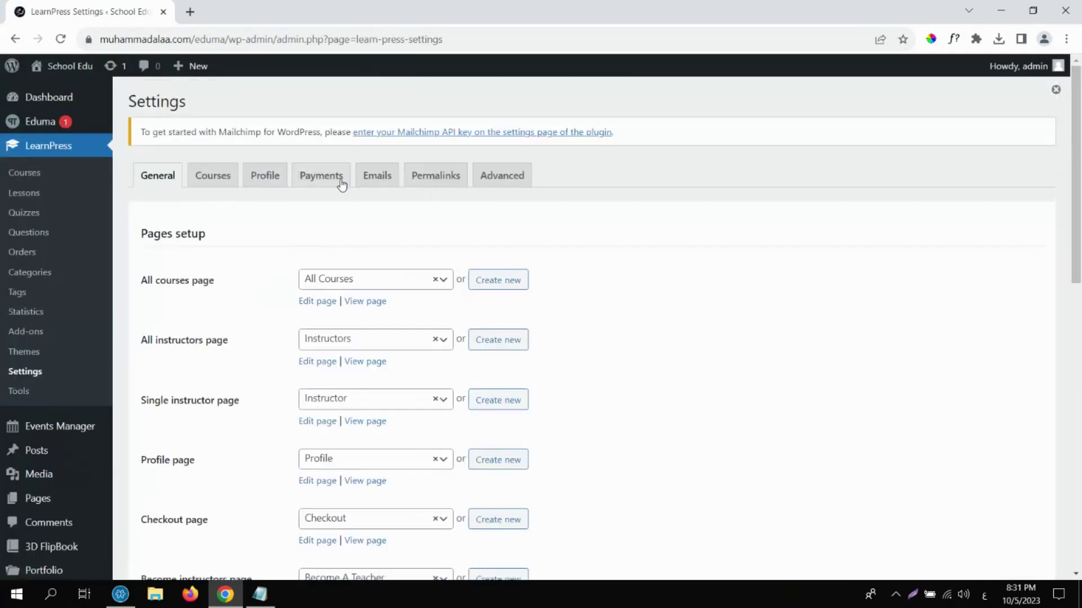
{"action": "left_click", "coordinate": [371, 174]}
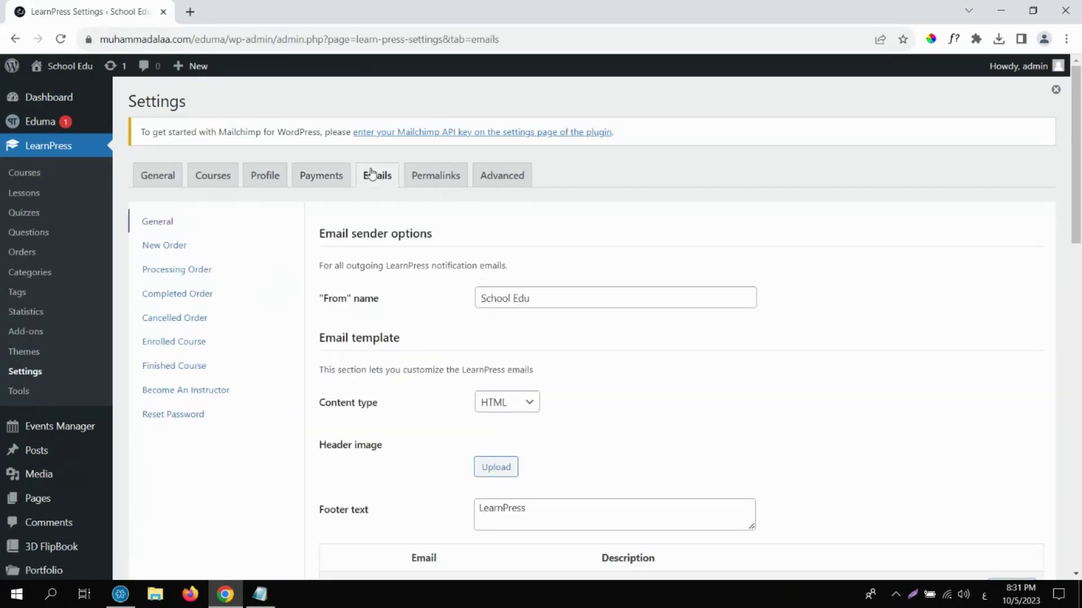
{"action": "left_click", "coordinate": [1079, 265]}
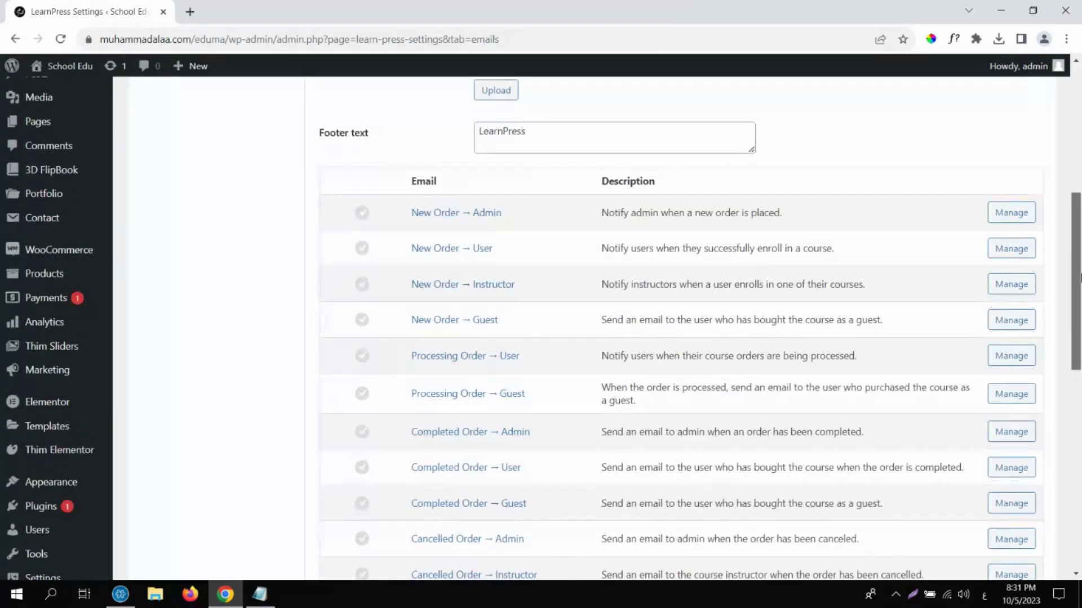
{"action": "left_click_drag", "start_coordinate": [1080, 277], "coordinate": [1066, 199]}
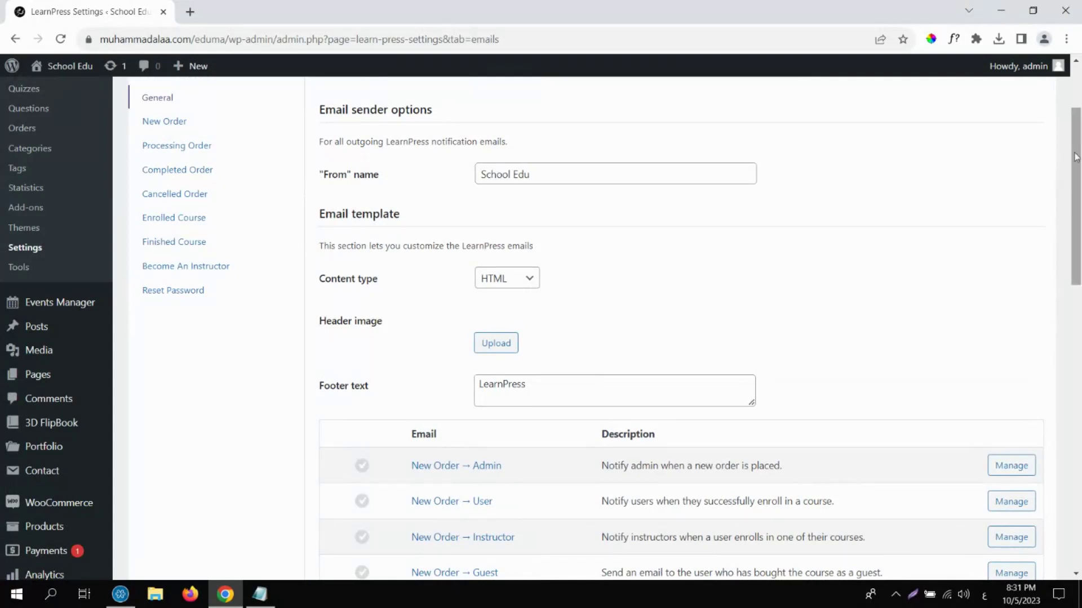
{"action": "scroll", "coordinate": [1075, 157], "scroll_direction": "up", "scroll_amount": 1}
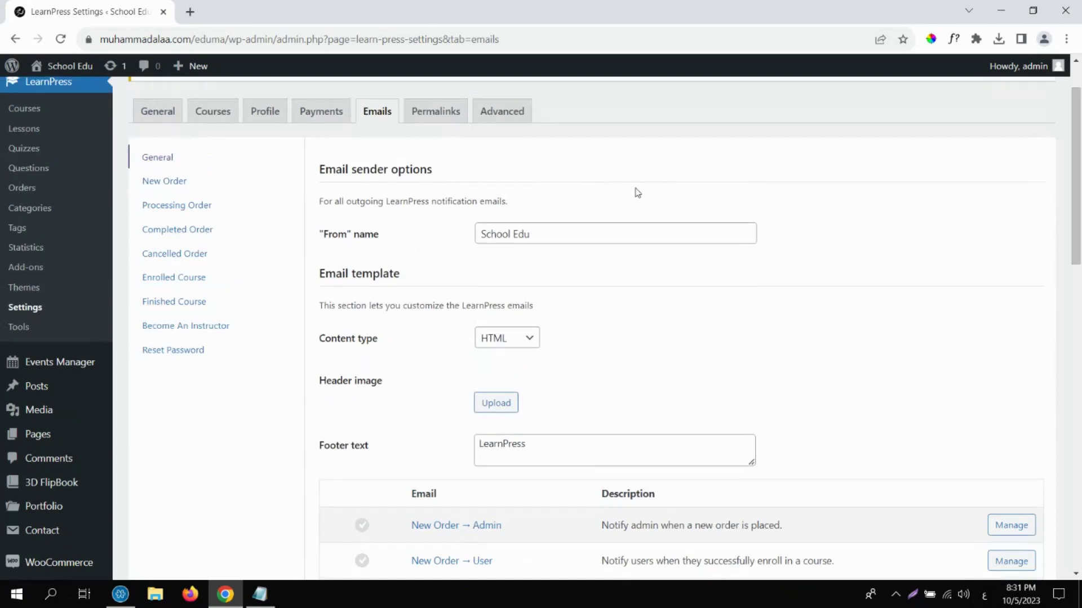
{"action": "scroll", "coordinate": [1078, 213], "scroll_direction": "down", "scroll_amount": 1}
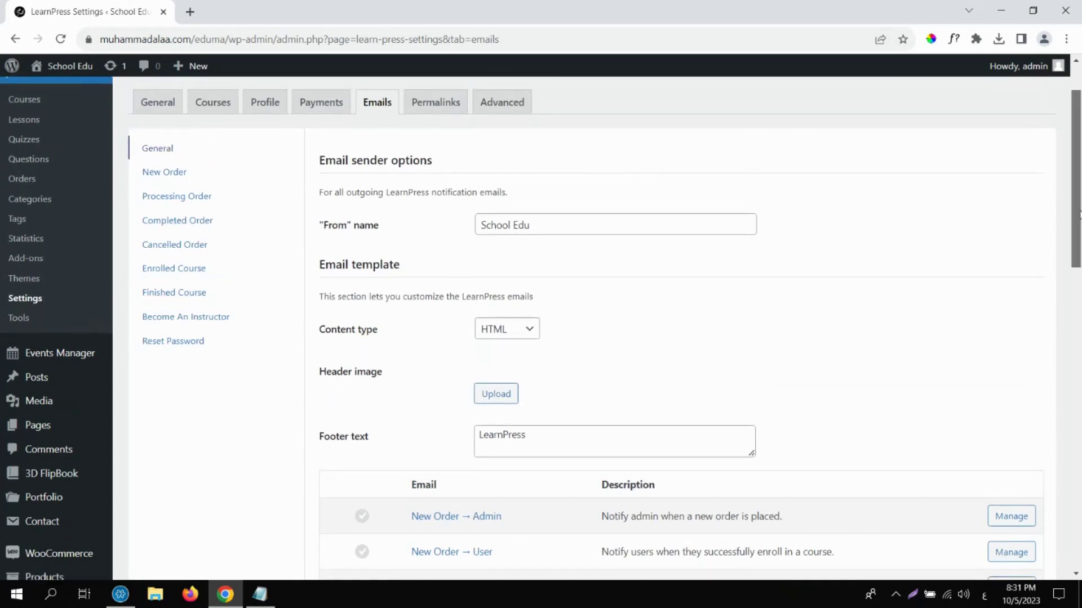
{"action": "scroll", "coordinate": [1071, 214], "scroll_direction": "down", "scroll_amount": 5}
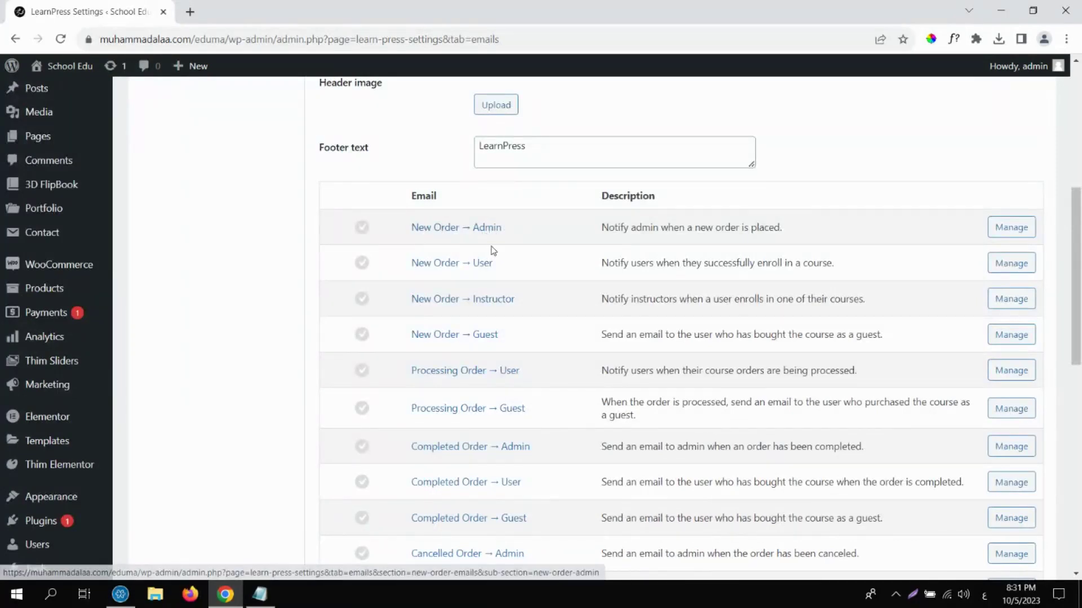
{"action": "left_click", "coordinate": [1004, 225]}
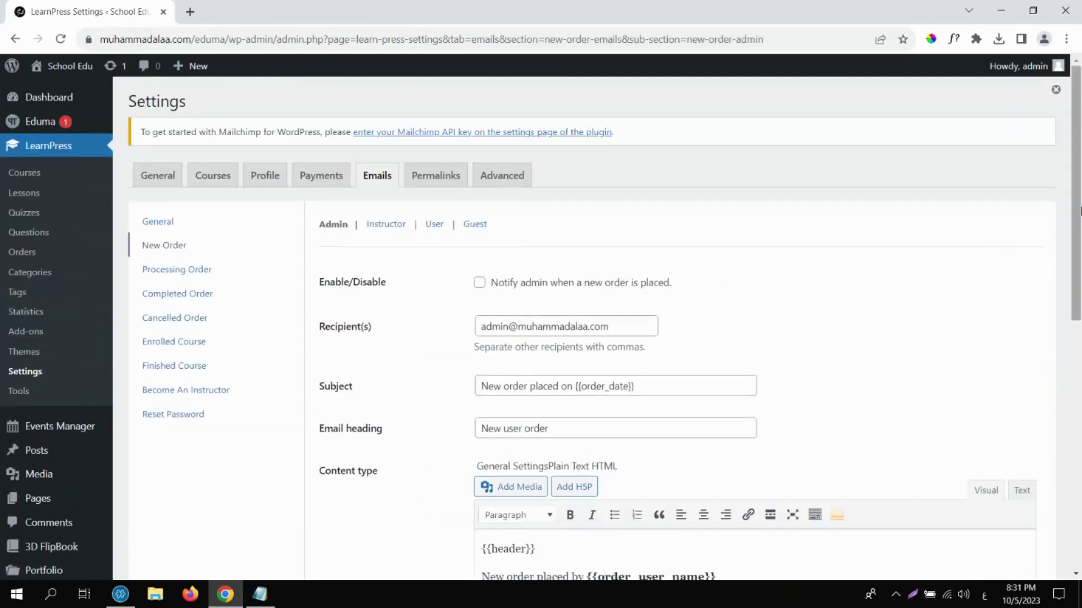
Inspect the recipient, the subject 'New order placed on {{order_date}}' and the email body.
{"action": "scroll", "coordinate": [722, 285], "scroll_direction": "down", "scroll_amount": 3}
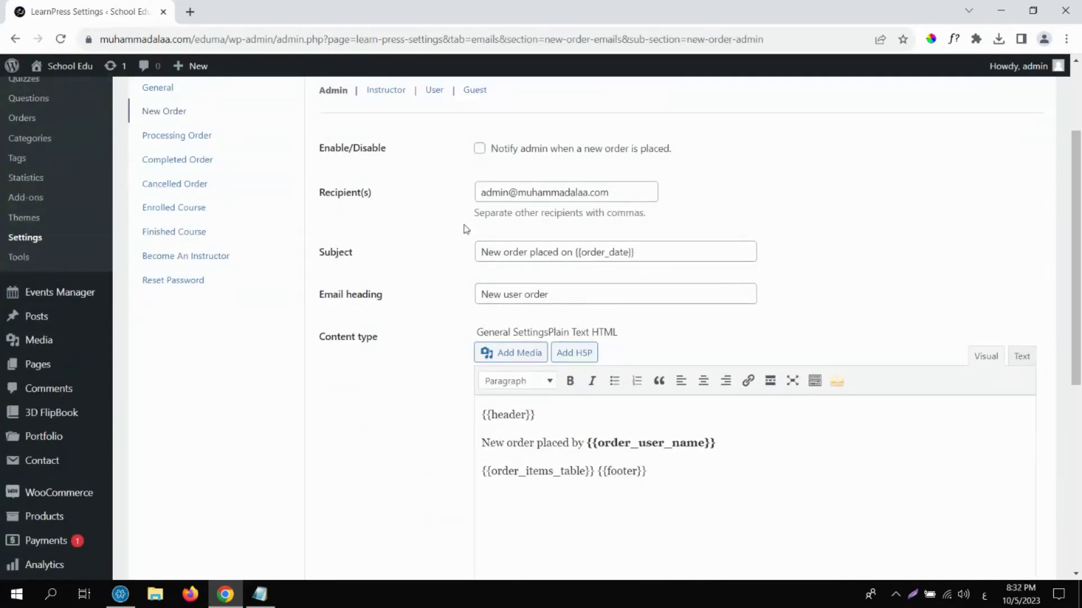
{"action": "double_click", "coordinate": [557, 192]}
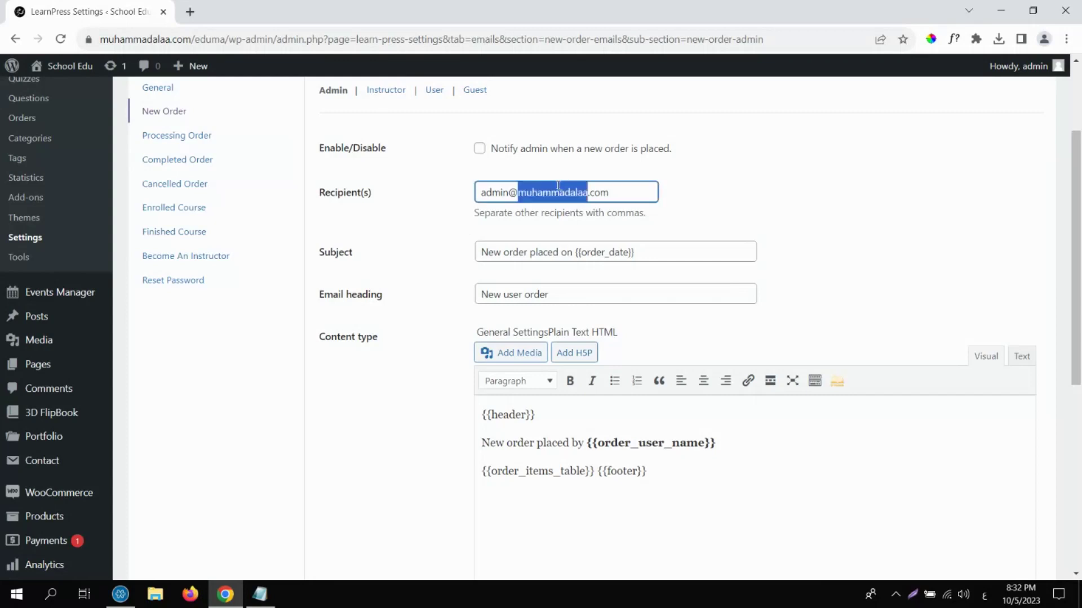
{"action": "triple_click", "coordinate": [528, 251]}
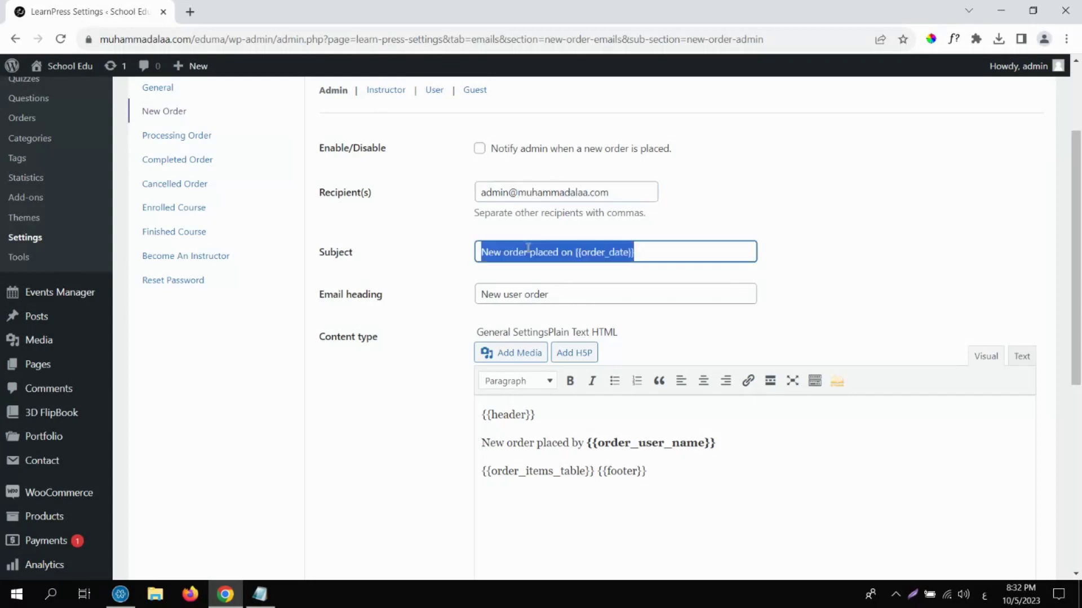
{"action": "left_click", "coordinate": [528, 251]}
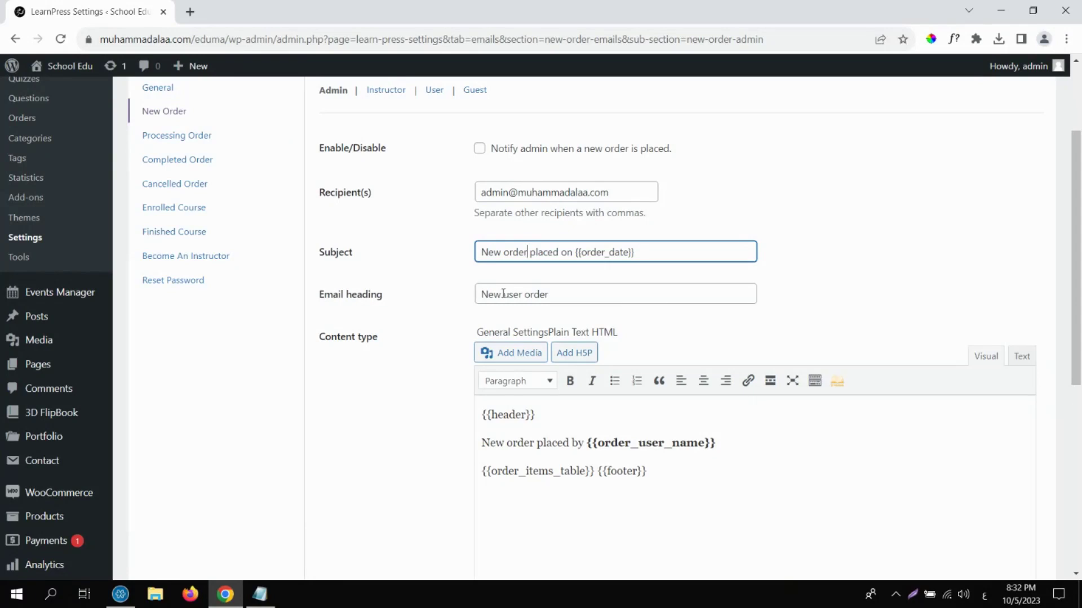
{"action": "left_click_drag", "start_coordinate": [665, 474], "coordinate": [482, 413]}
{"action": "left_click", "coordinate": [531, 445]}
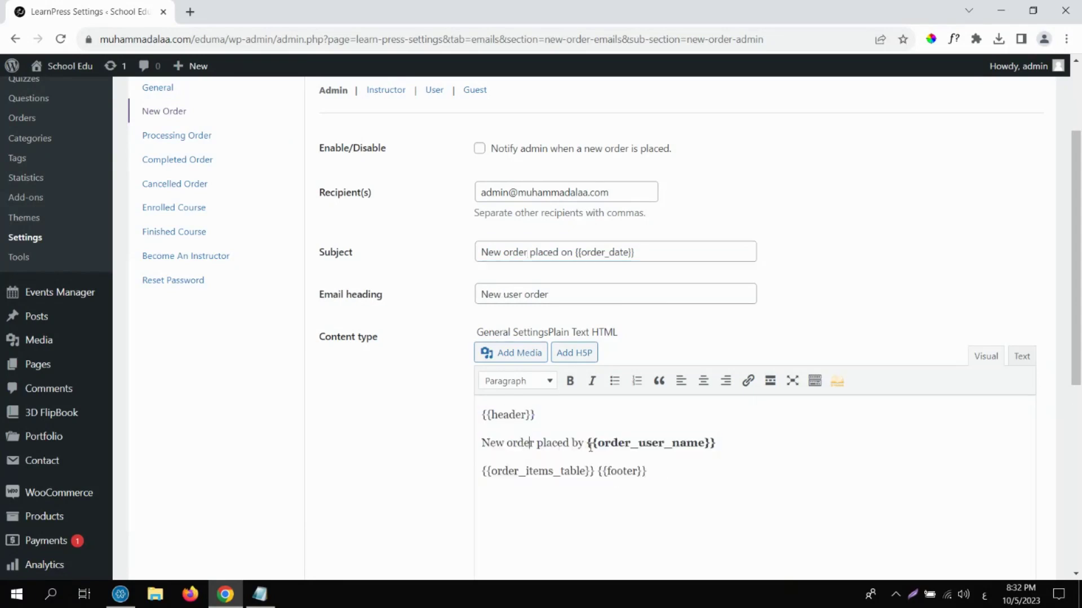
Examine the {{order_user_name}} placeholder in the body 'New order placed by {{order_user_name}}'.
{"action": "scroll", "coordinate": [732, 395], "scroll_direction": "down", "scroll_amount": 2}
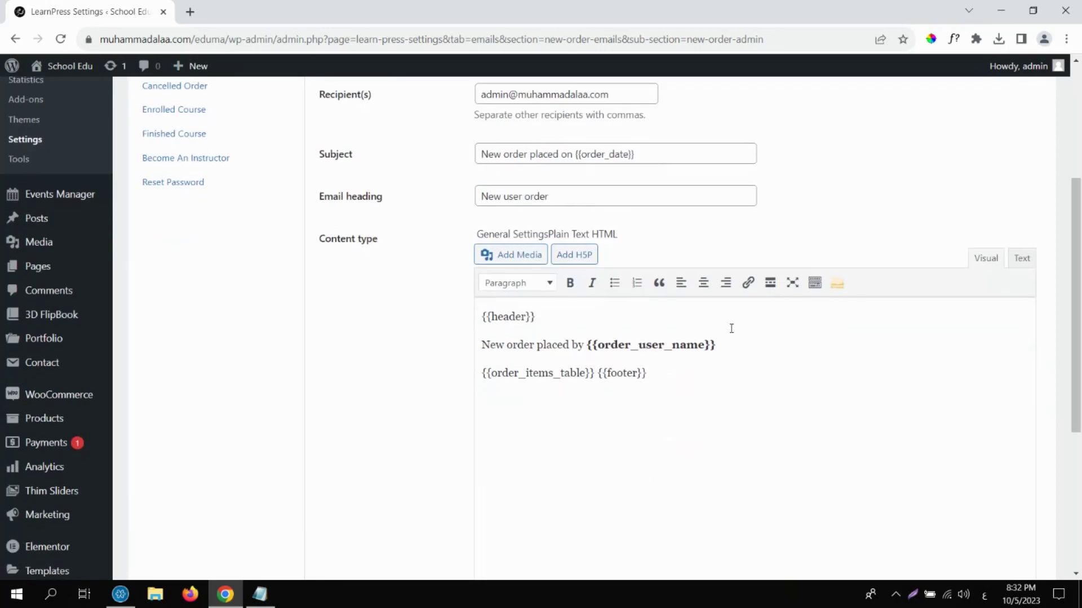
{"action": "left_click_drag", "start_coordinate": [726, 345], "coordinate": [590, 344]}
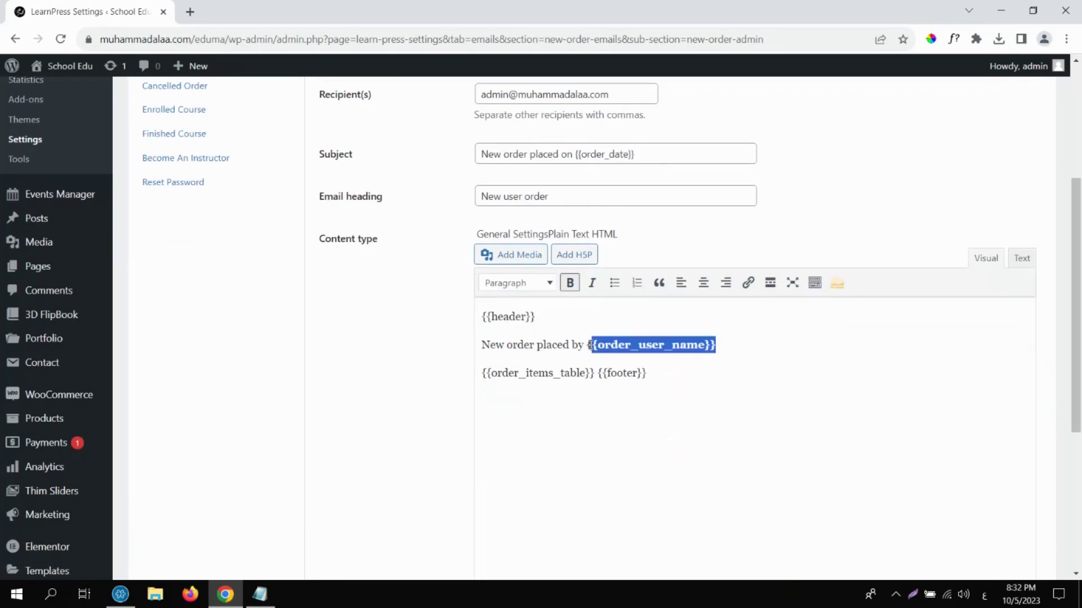
{"action": "left_click", "coordinate": [589, 345]}
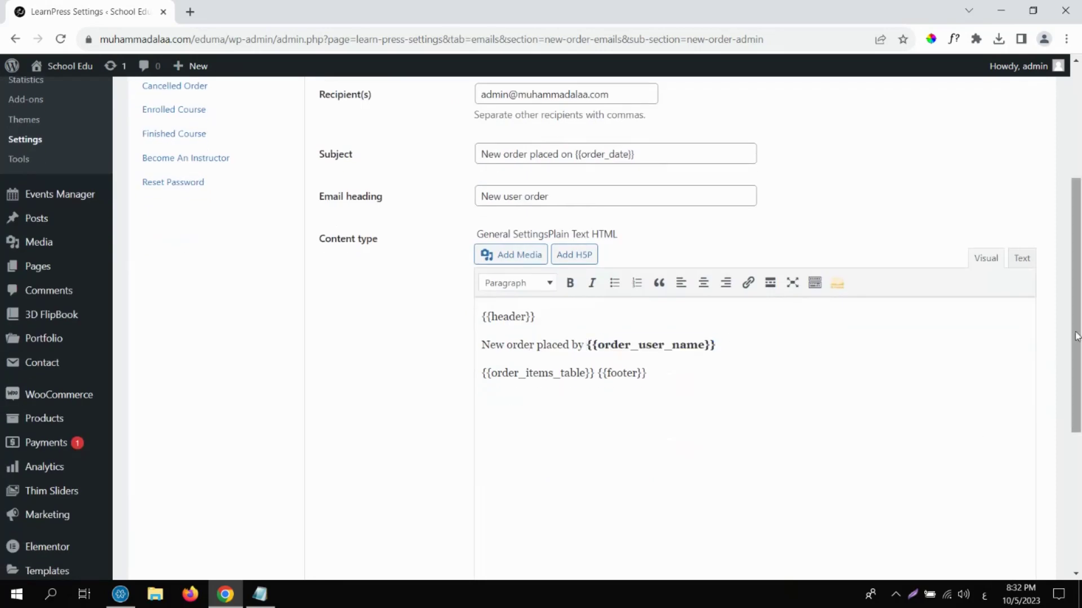
{"action": "left_click_drag", "start_coordinate": [1076, 336], "coordinate": [1076, 425]}
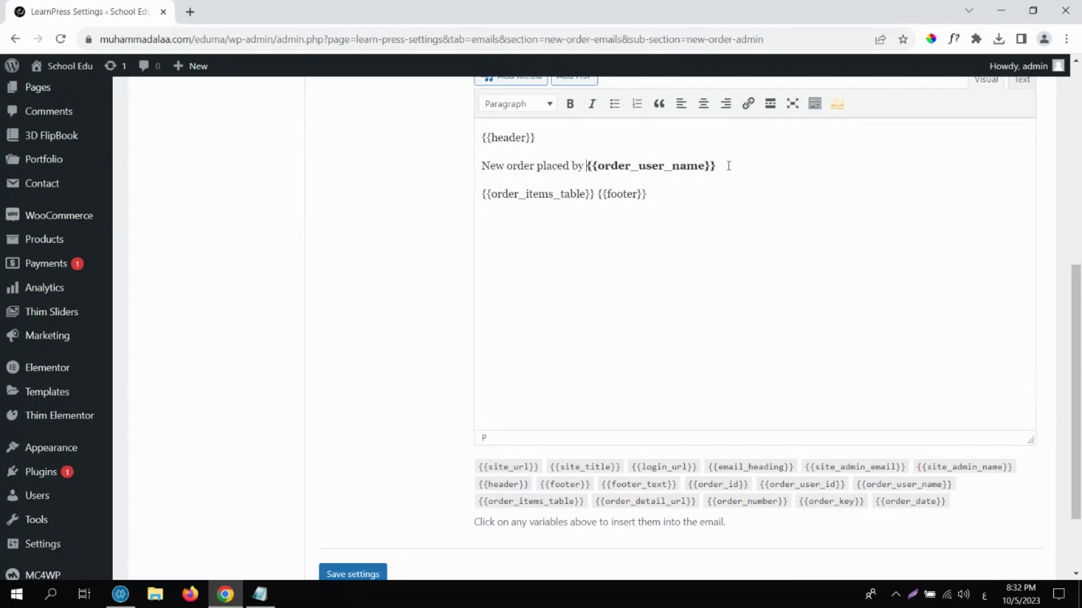
{"action": "left_click_drag", "start_coordinate": [727, 165], "coordinate": [585, 166]}
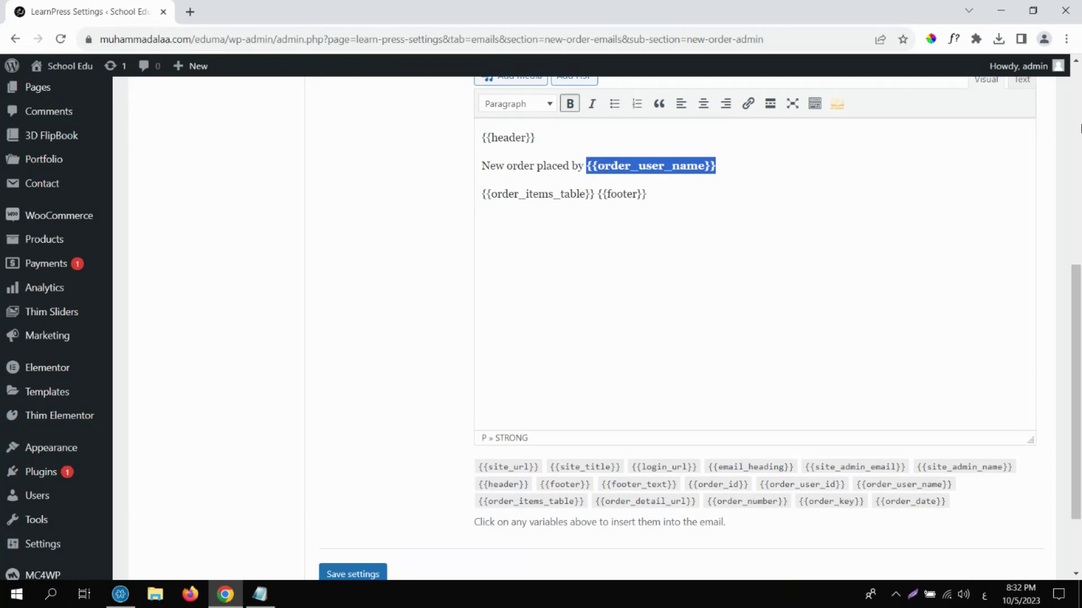
{"action": "left_click", "coordinate": [1080, 129]}
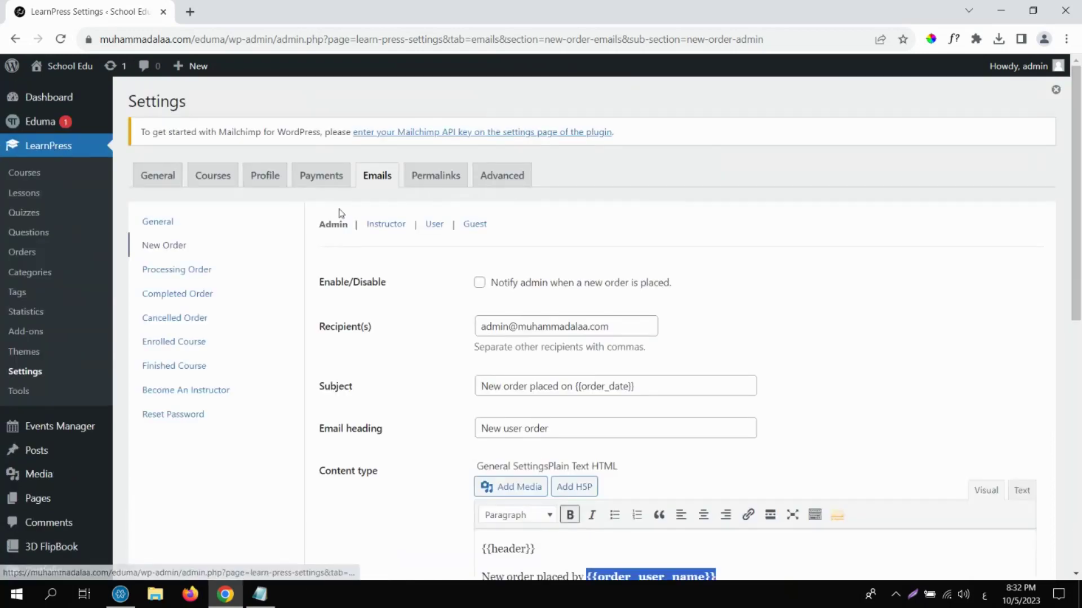
View the Instructor, User and Guest versions of the New Order email.
{"action": "left_click", "coordinate": [392, 228]}
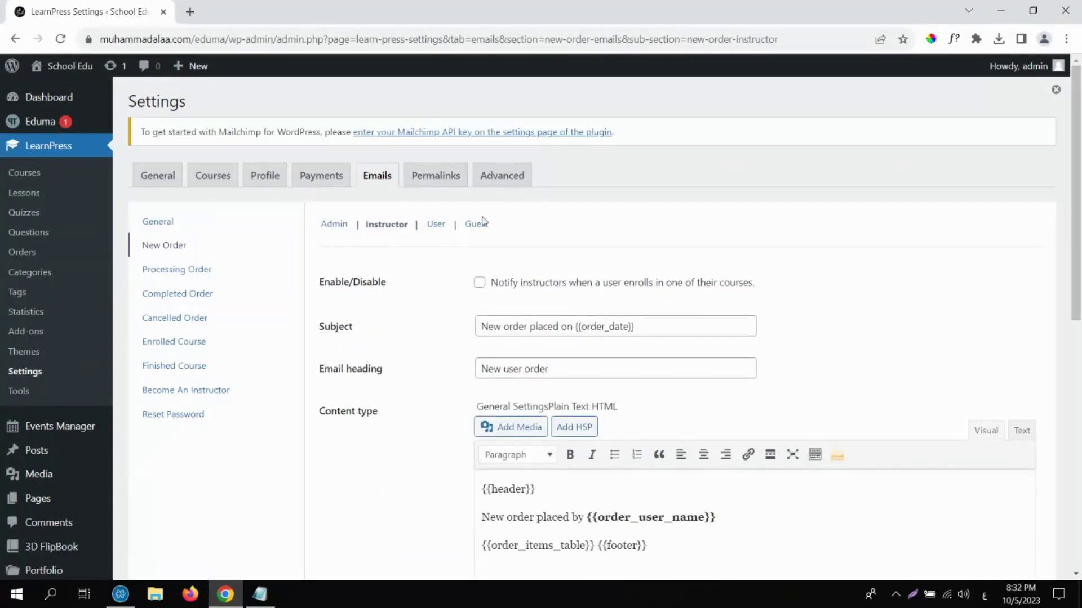
{"action": "left_click", "coordinate": [438, 226]}
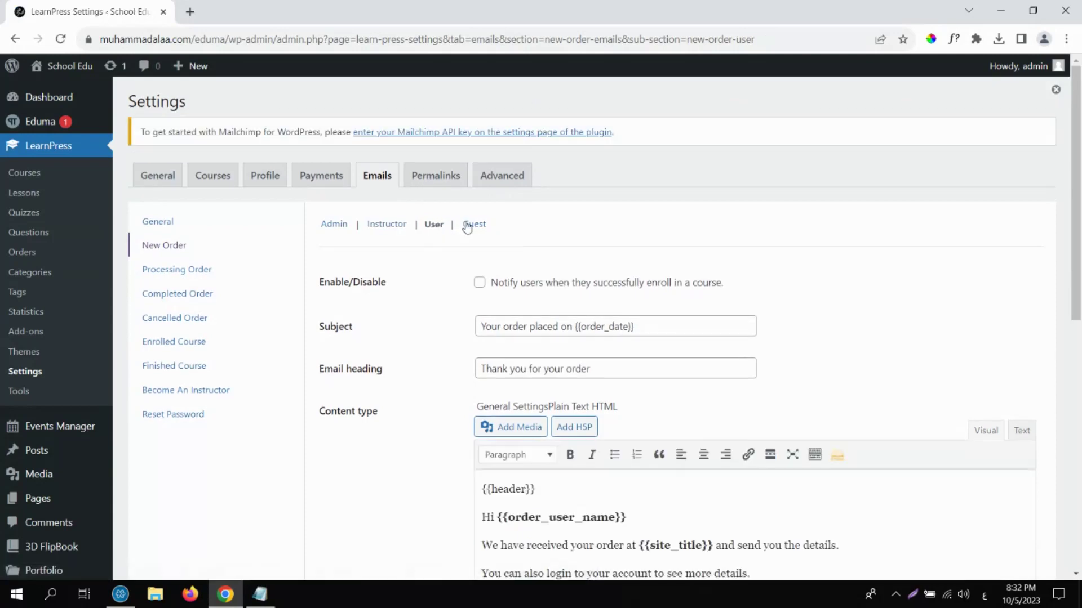
{"action": "left_click", "coordinate": [473, 226]}
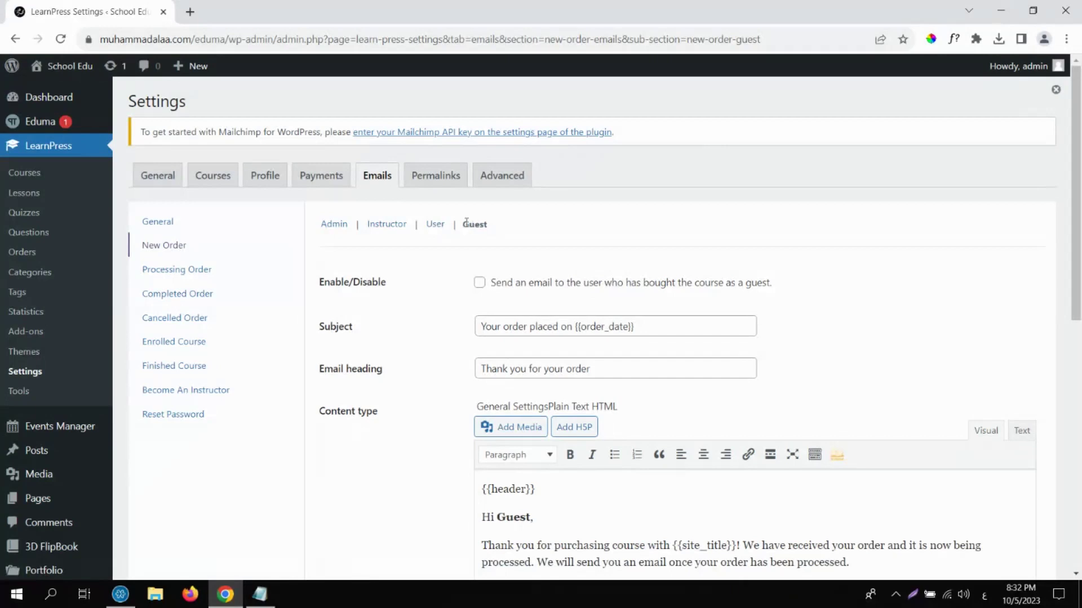
Review the Processing Order and Completed Order (User) emails, then open the Permalinks tab.
{"action": "left_click", "coordinate": [181, 275]}
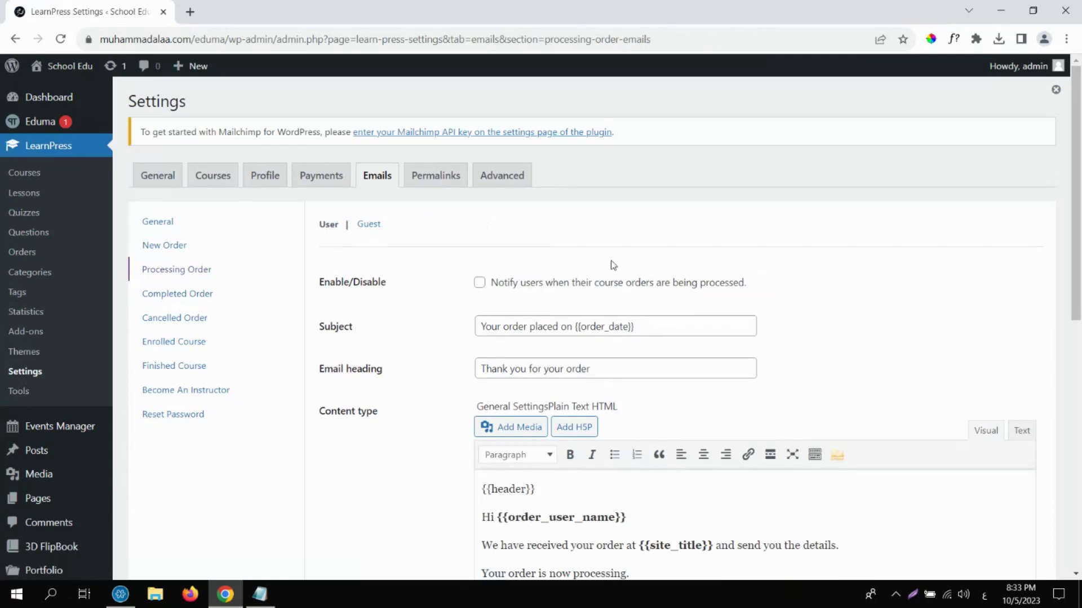
{"action": "left_click_drag", "start_coordinate": [1074, 184], "coordinate": [1074, 214]}
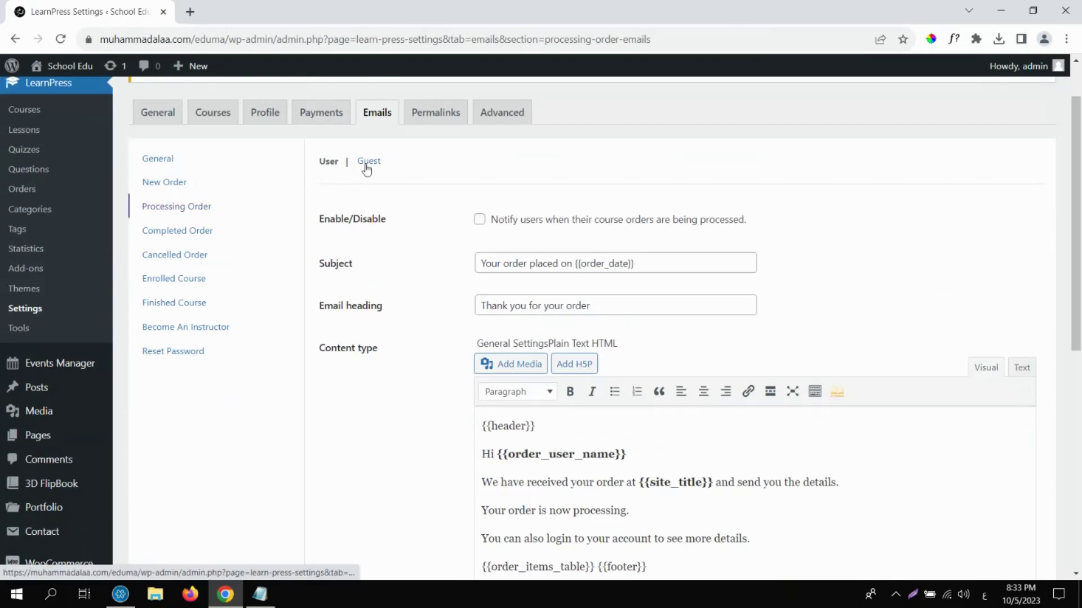
{"action": "left_click", "coordinate": [201, 235]}
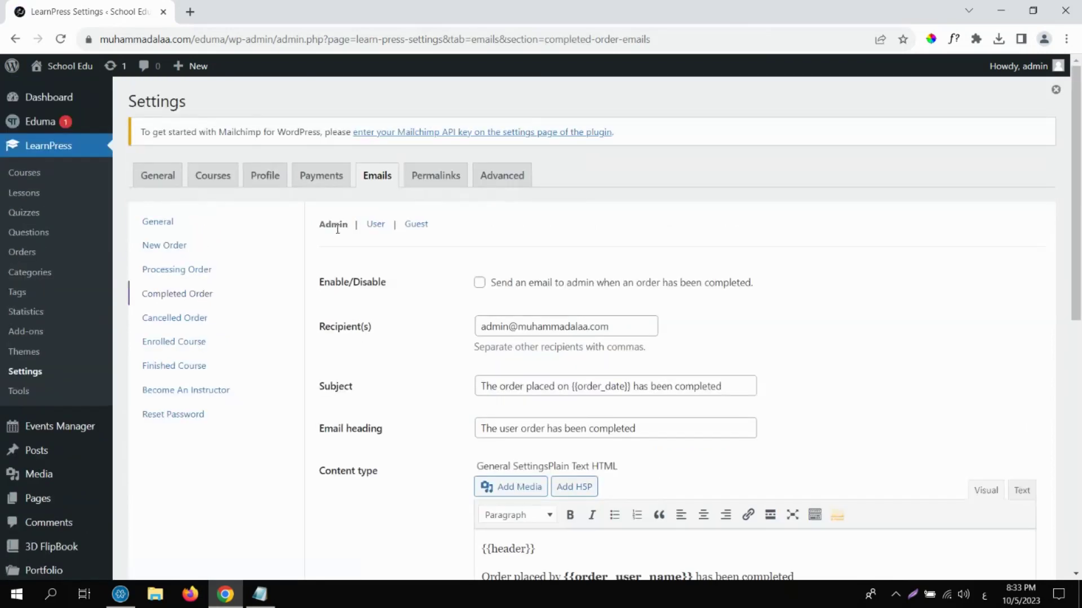
{"action": "left_click_drag", "start_coordinate": [1075, 188], "coordinate": [410, 205]}
{"action": "left_click", "coordinate": [375, 224]}
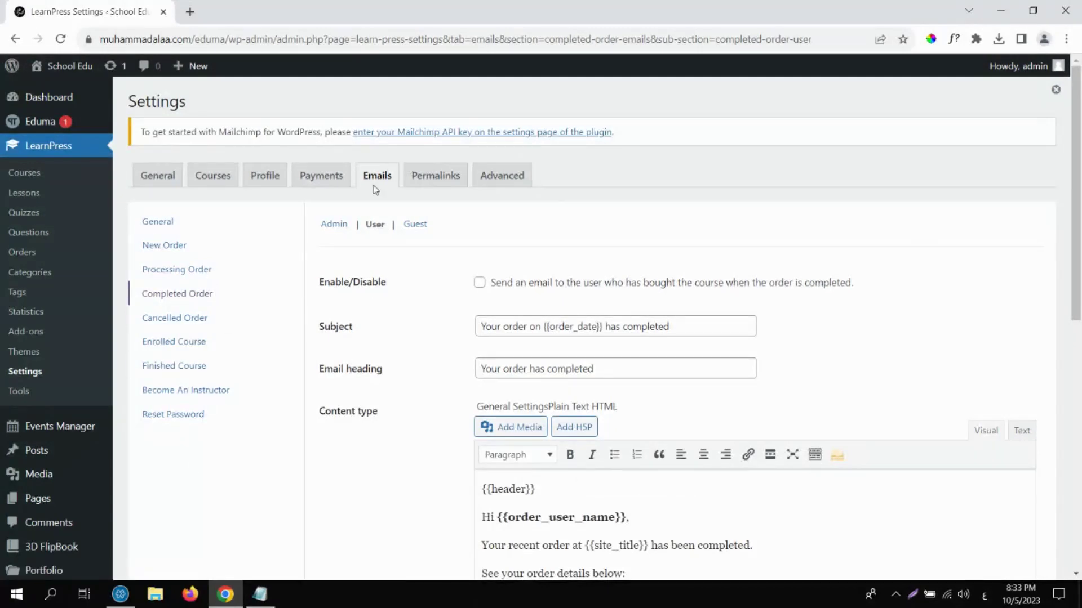
{"action": "left_click", "coordinate": [429, 180]}
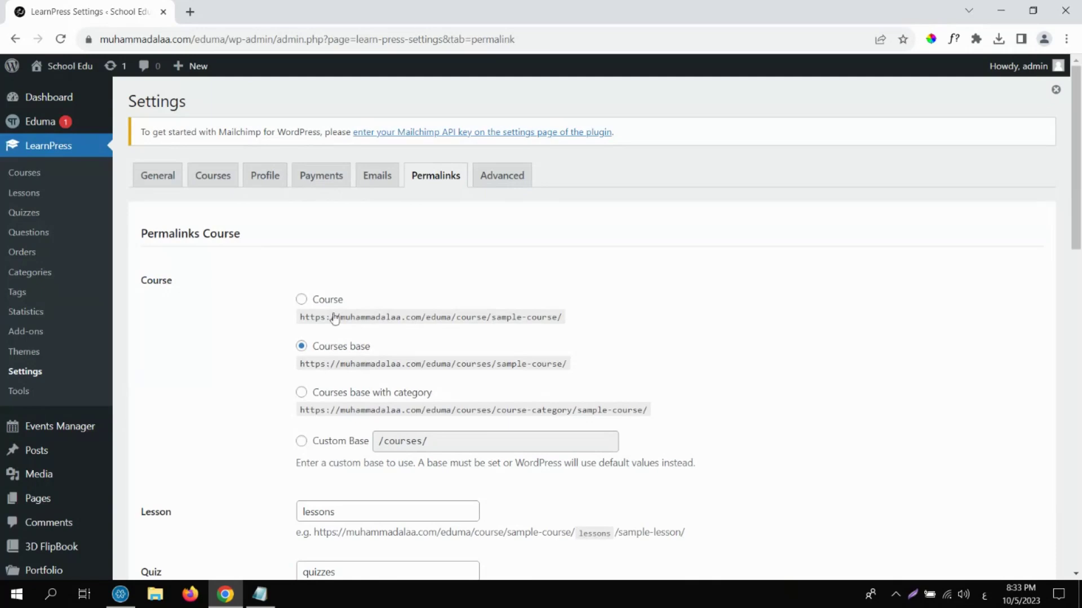
Compare the course example URLs and choose 'Courses base with category' (/courses/%course_category%/).
{"action": "left_click_drag", "start_coordinate": [300, 318], "coordinate": [570, 323]}
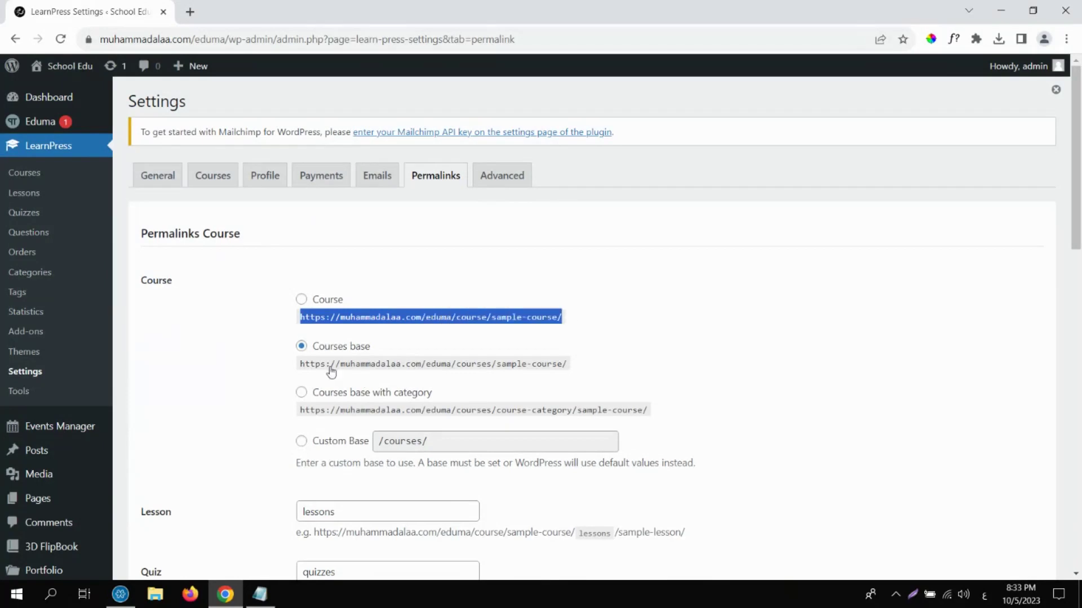
{"action": "left_click_drag", "start_coordinate": [299, 365], "coordinate": [601, 368]}
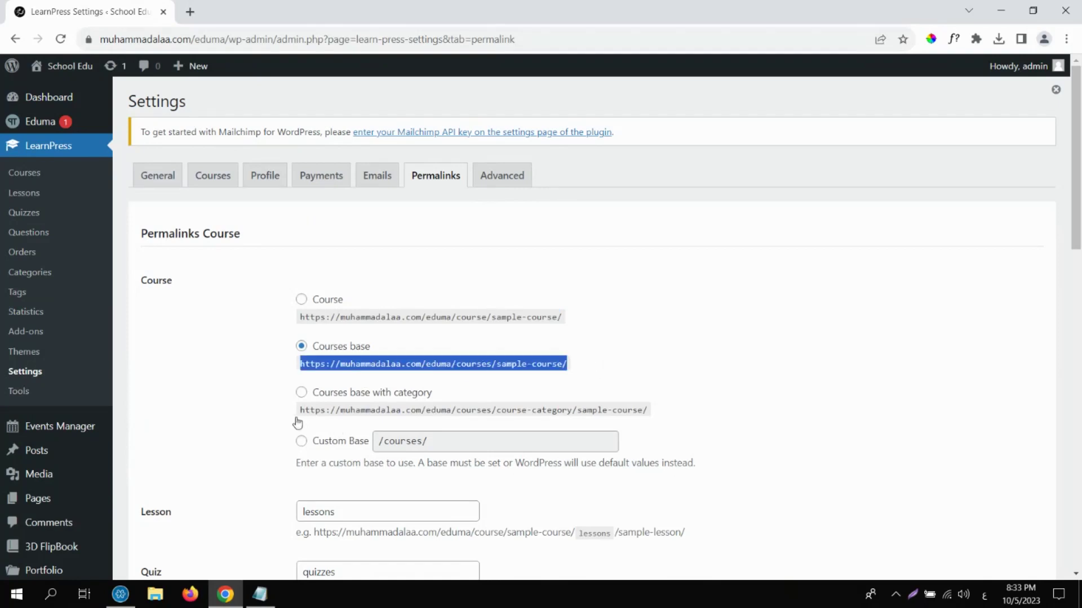
{"action": "left_click_drag", "start_coordinate": [298, 411], "coordinate": [669, 418]}
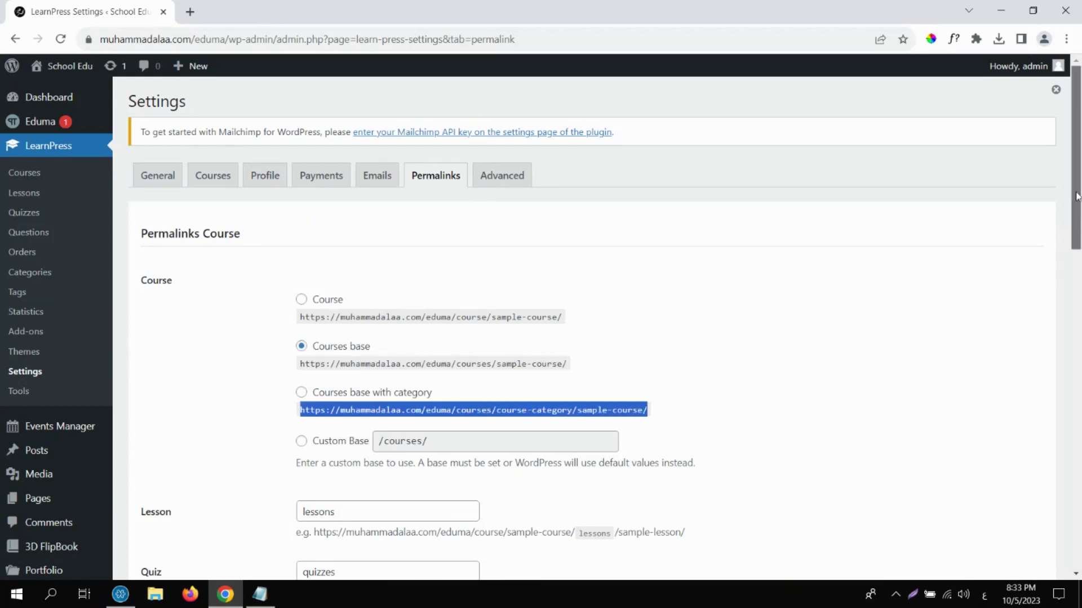
{"action": "left_click_drag", "start_coordinate": [1077, 185], "coordinate": [1079, 222]}
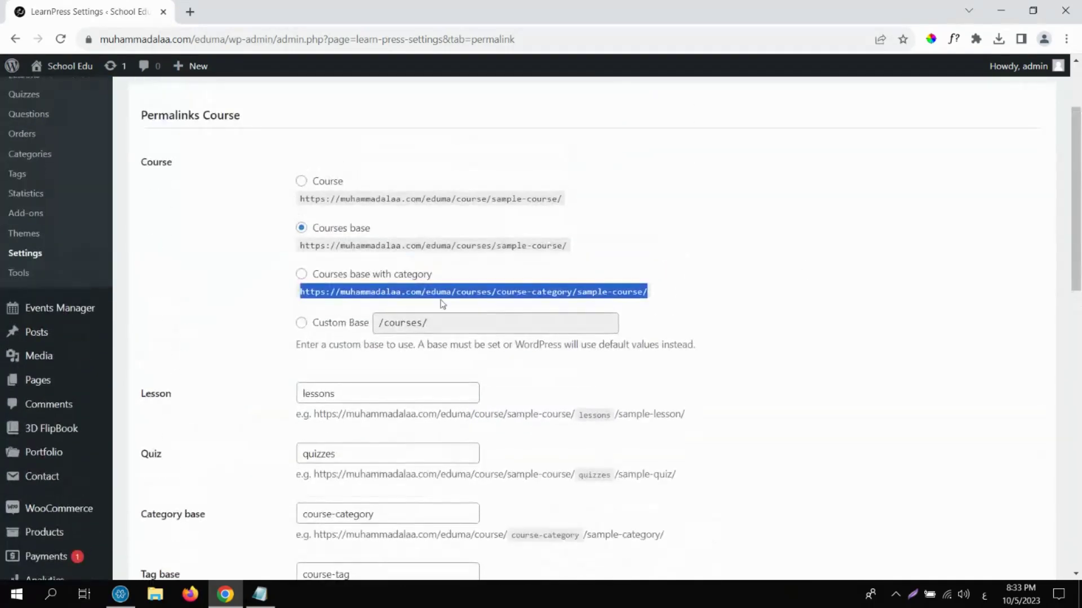
{"action": "left_click", "coordinate": [302, 274]}
Review the lessons, quizzes and course-category base slugs against their example URLs.
{"action": "left_click_drag", "start_coordinate": [1076, 198], "coordinate": [1078, 256]}
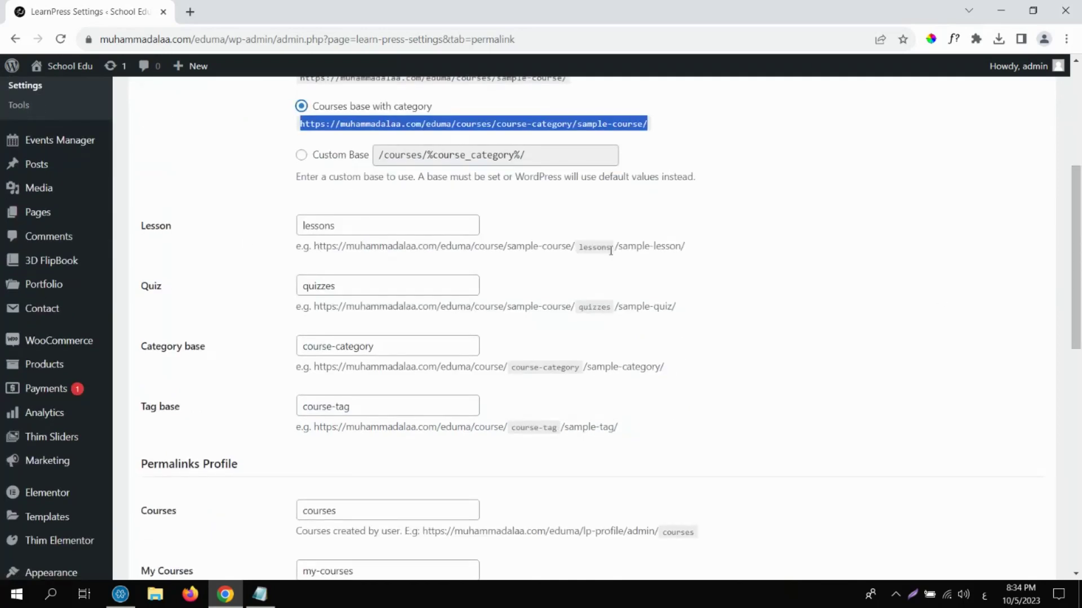
{"action": "left_click_drag", "start_coordinate": [611, 250], "coordinate": [582, 252]}
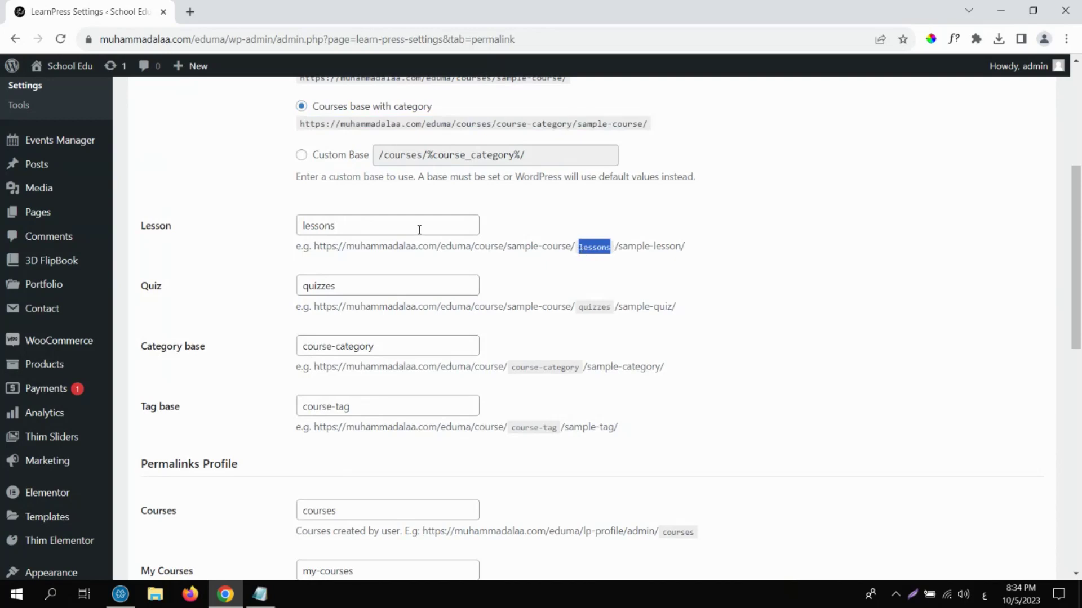
{"action": "left_click_drag", "start_coordinate": [346, 285], "coordinate": [309, 286]}
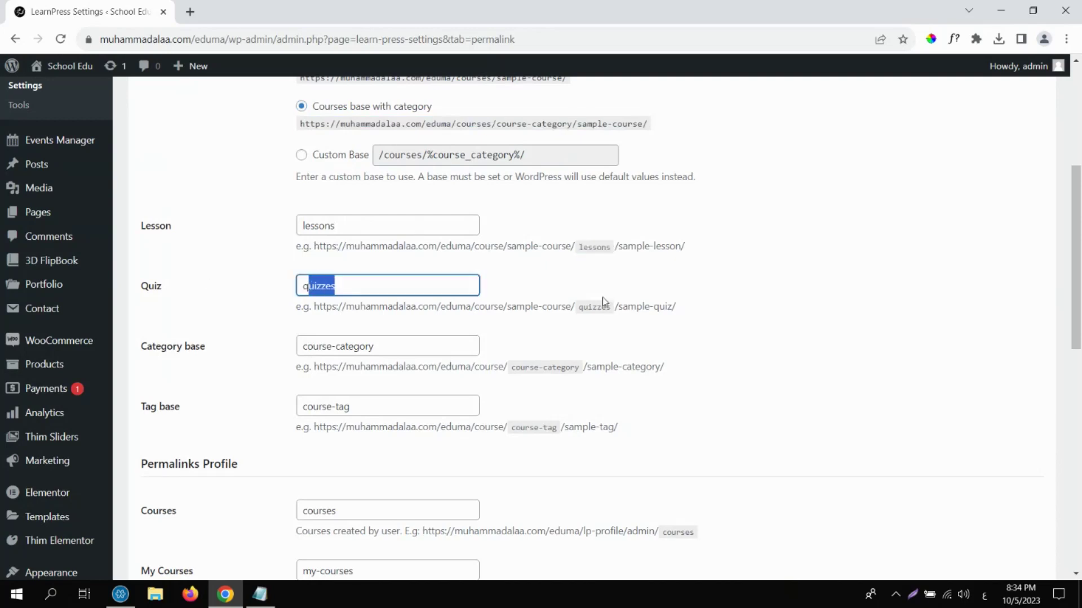
{"action": "mouse_move", "coordinate": [611, 307]}
{"action": "left_mouse_down"}
{"action": "mouse_move", "coordinate": [536, 308]}
{"action": "mouse_move", "coordinate": [612, 308]}
{"action": "left_mouse_up"}
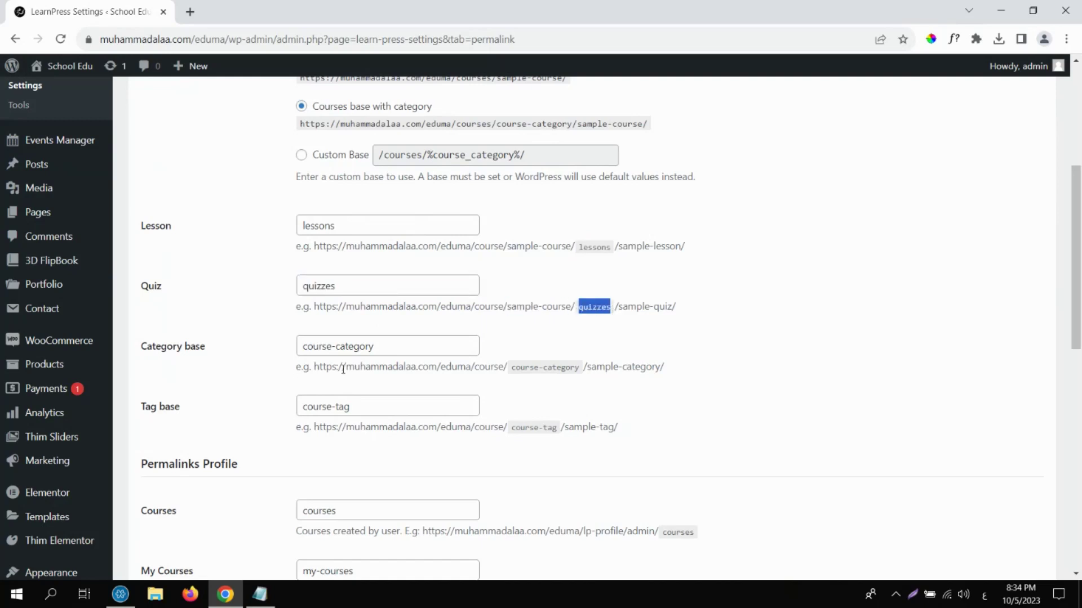
{"action": "left_click", "coordinate": [388, 348]}
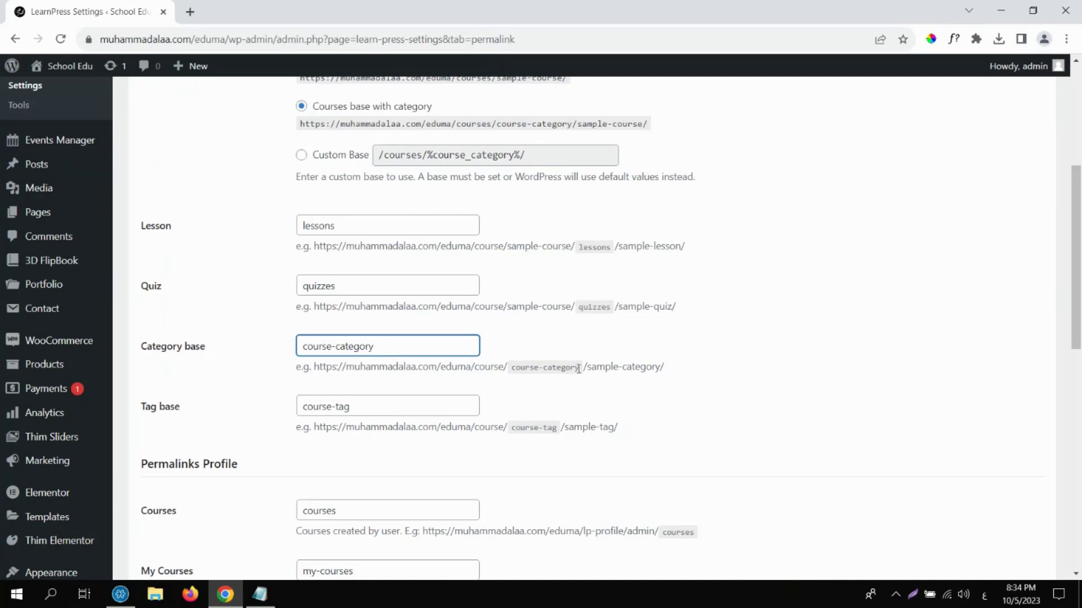
{"action": "left_click_drag", "start_coordinate": [580, 368], "coordinate": [509, 377]}
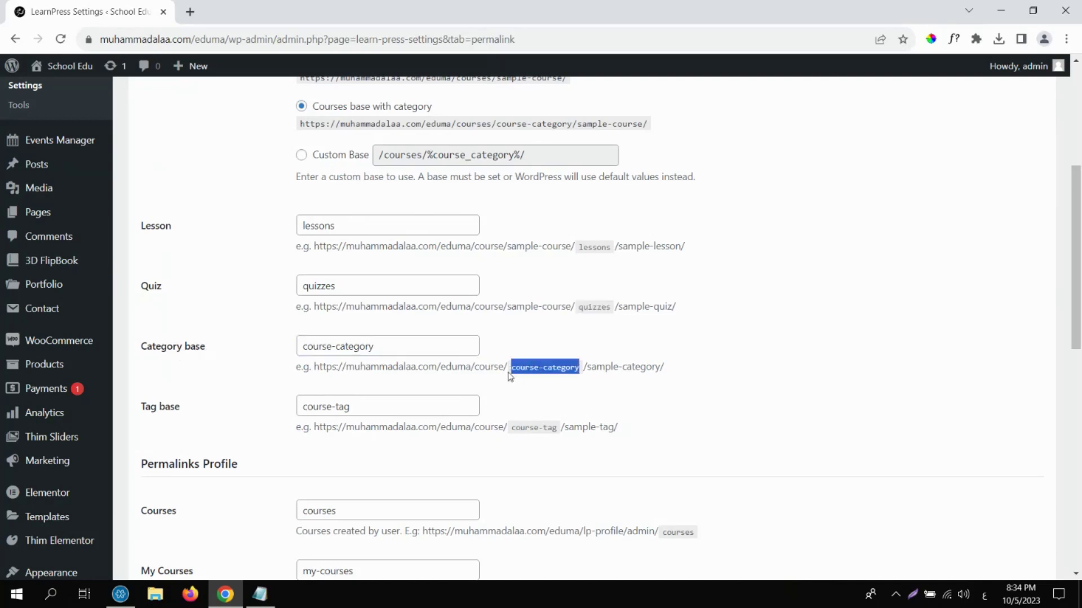
{"action": "left_click", "coordinate": [421, 346]}
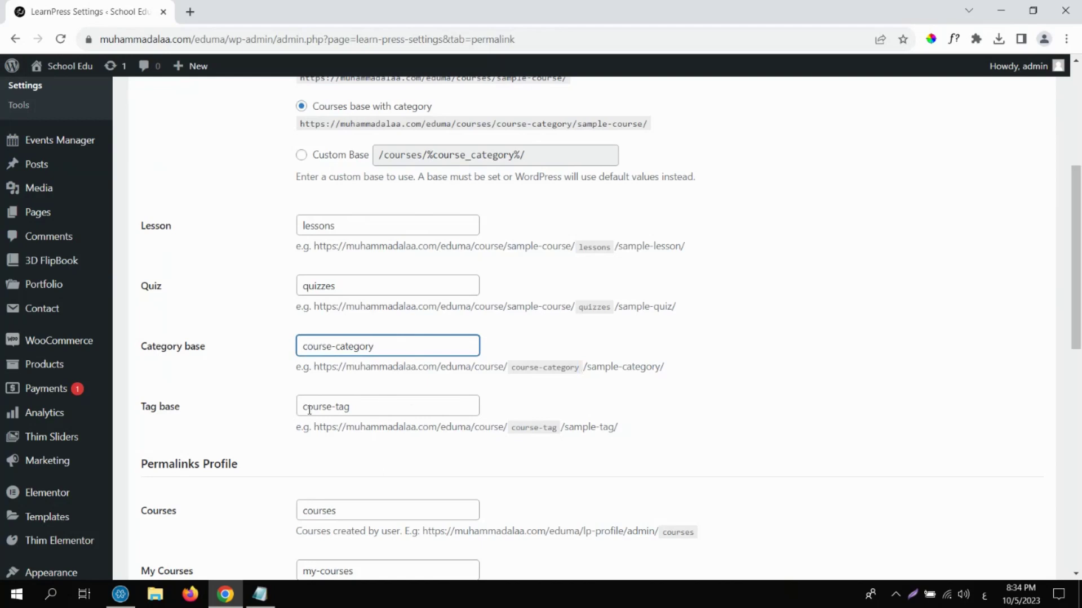
Recheck the category and courses base example URLs, then open the Advanced tab.
{"action": "left_click_drag", "start_coordinate": [1079, 367], "coordinate": [1036, 367]}
{"action": "scroll", "coordinate": [1023, 248], "scroll_direction": "up", "scroll_amount": 6}
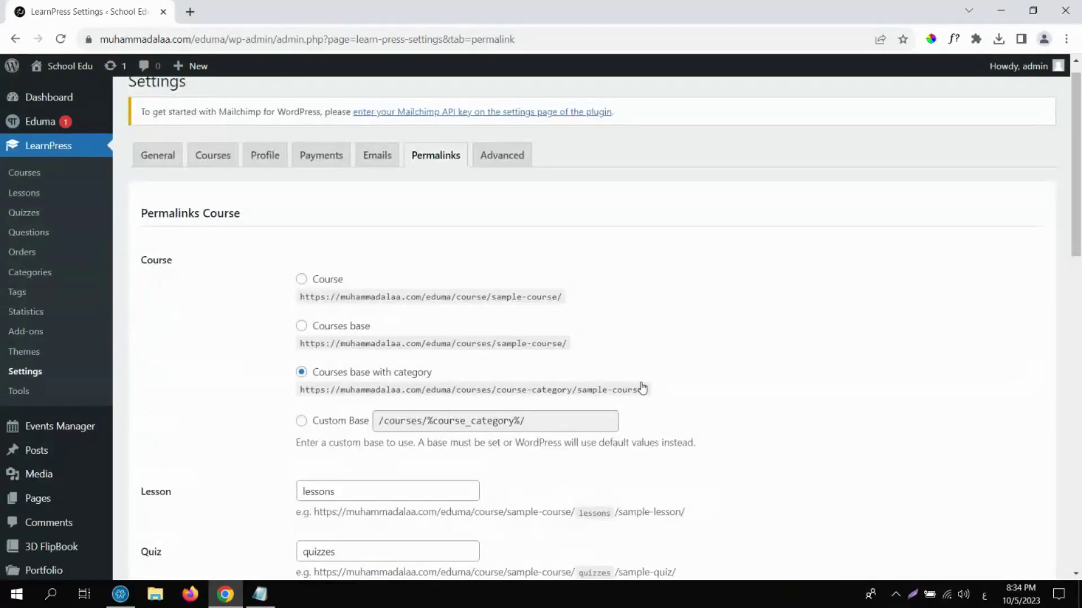
{"action": "left_click_drag", "start_coordinate": [643, 387], "coordinate": [297, 391]}
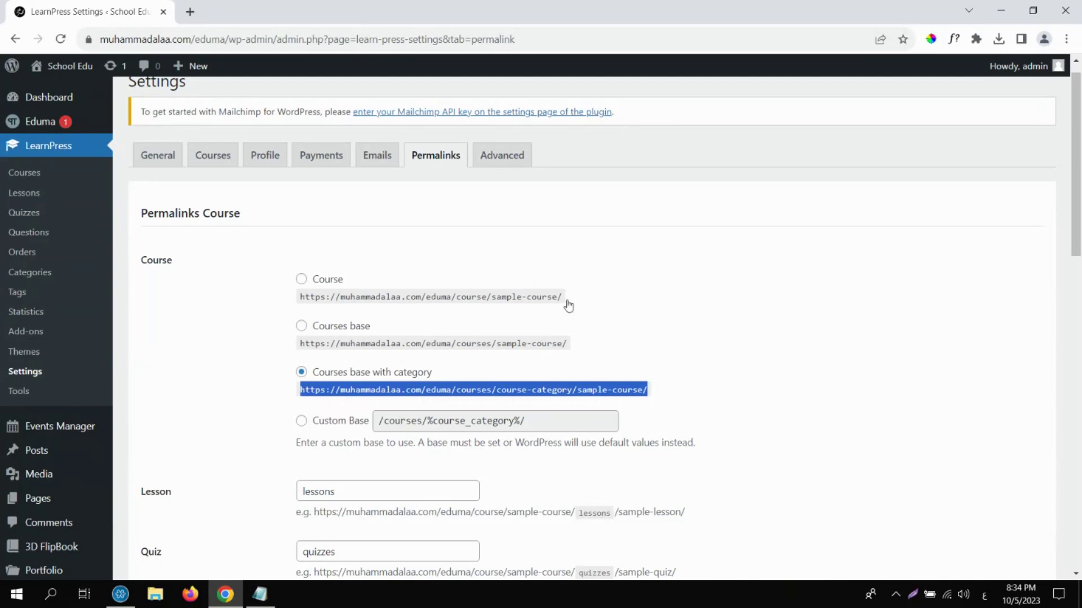
{"action": "left_click_drag", "start_coordinate": [576, 344], "coordinate": [297, 352]}
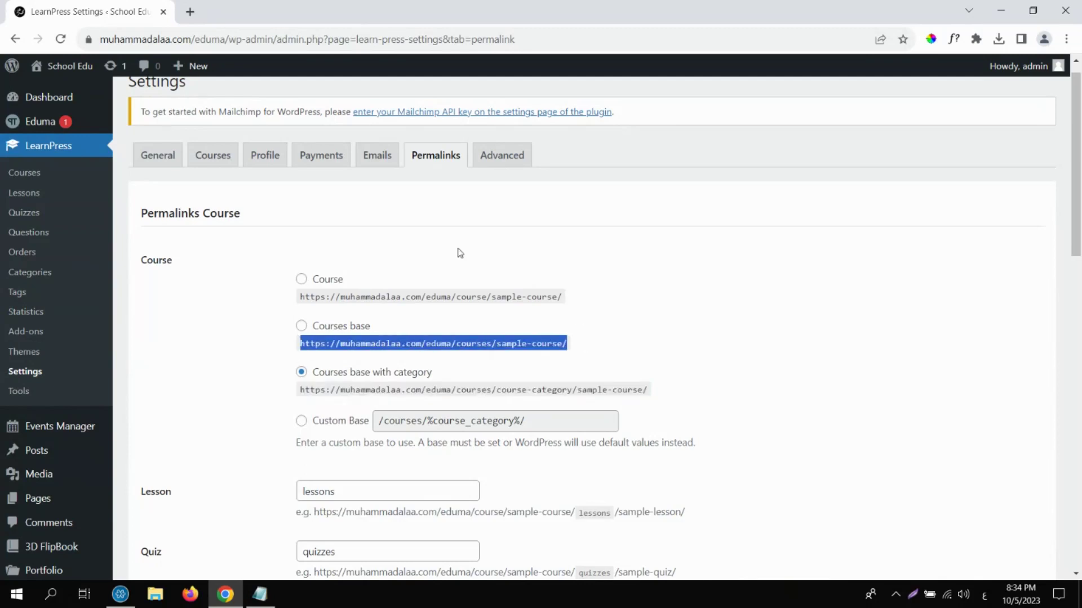
{"action": "left_click", "coordinate": [513, 159]}
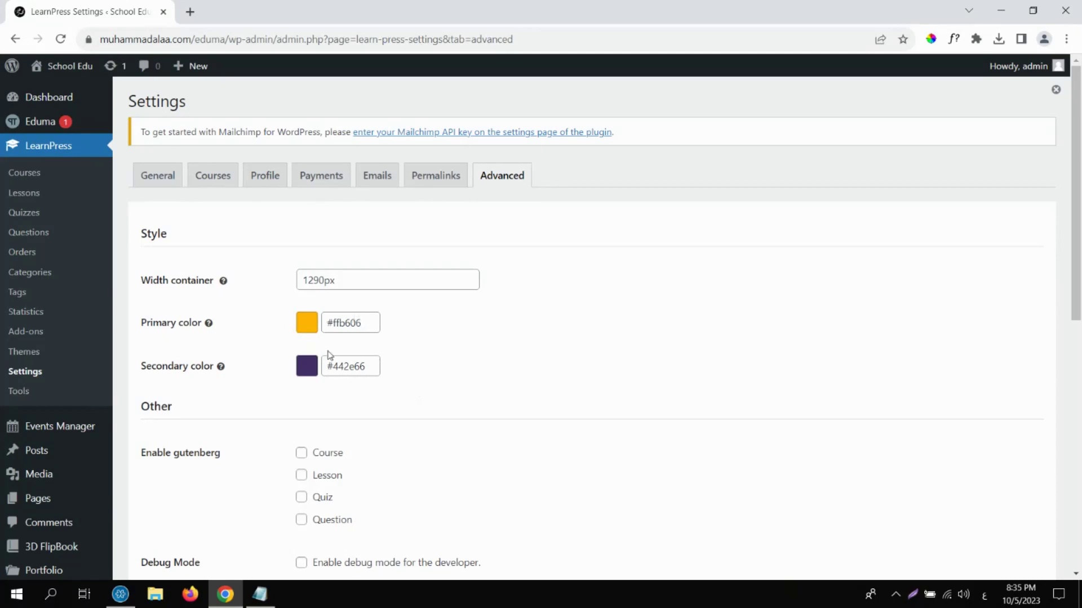
Pick #111111 as the LearnPress Secondary color and #c4c4c4 as the Primary color, then save.
{"action": "left_click", "coordinate": [360, 366]}
{"action": "left_click_drag", "start_coordinate": [397, 442], "coordinate": [303, 483]}
{"action": "left_click", "coordinate": [329, 346]}
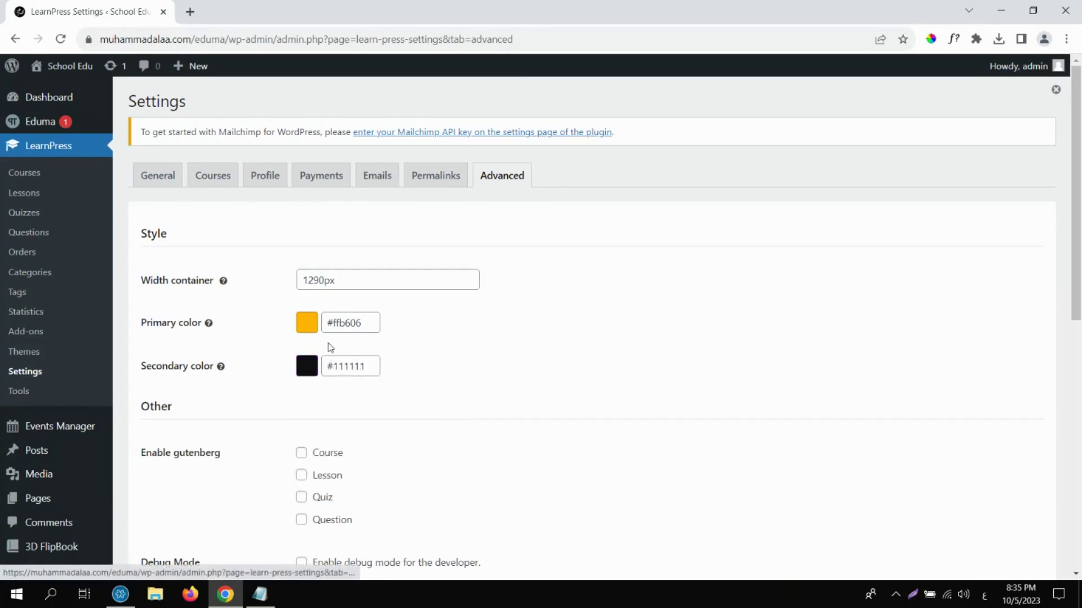
{"action": "left_click", "coordinate": [329, 324]}
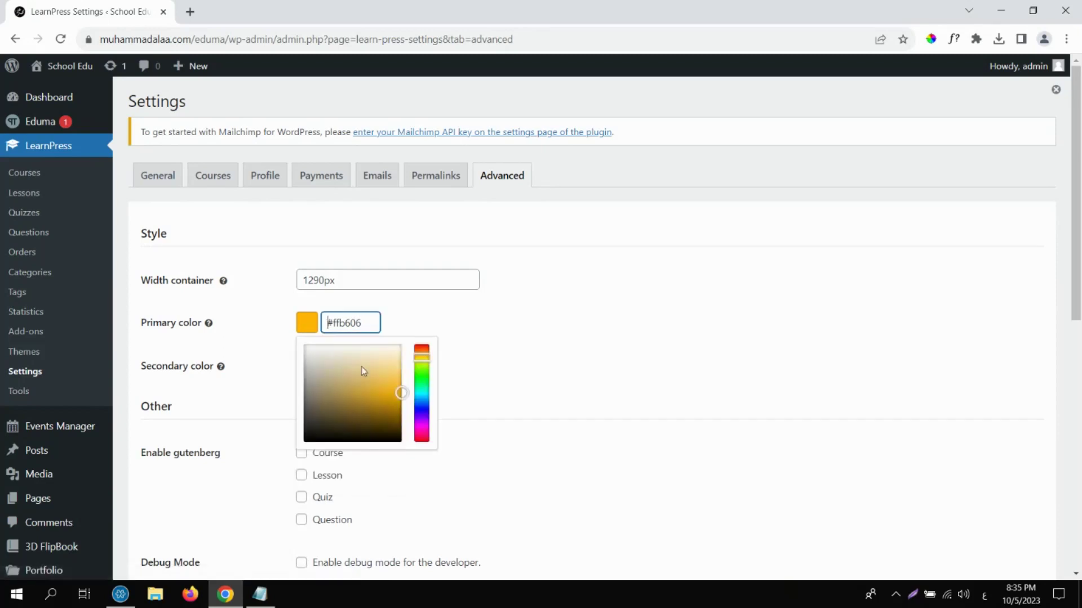
{"action": "left_click_drag", "start_coordinate": [362, 369], "coordinate": [300, 362]}
{"action": "left_click", "coordinate": [519, 357]}
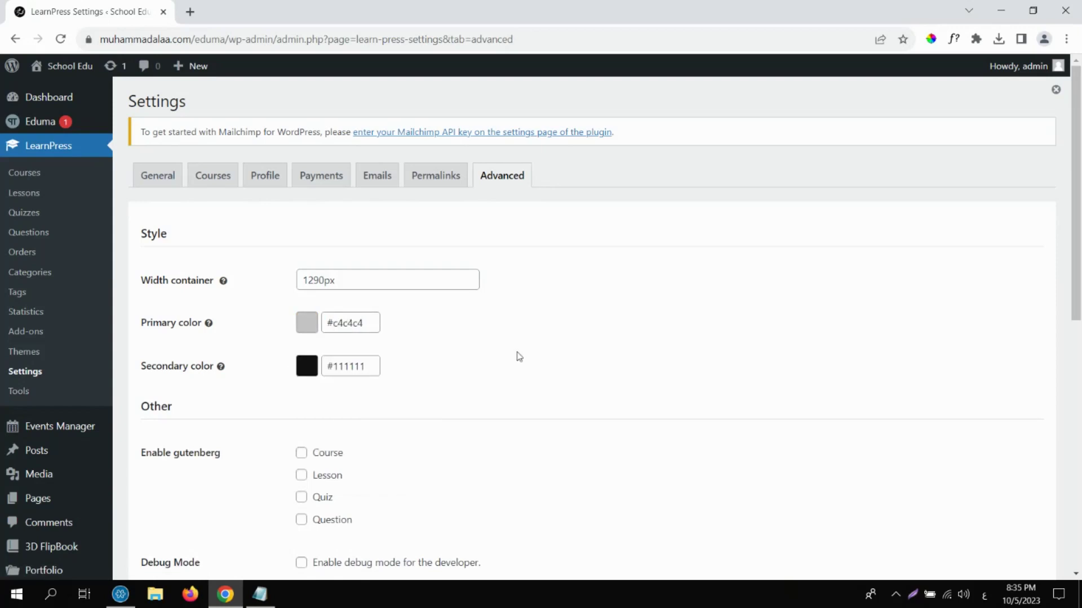
{"action": "left_click_drag", "start_coordinate": [1077, 265], "coordinate": [1077, 353]}
{"action": "left_click", "coordinate": [198, 483]}
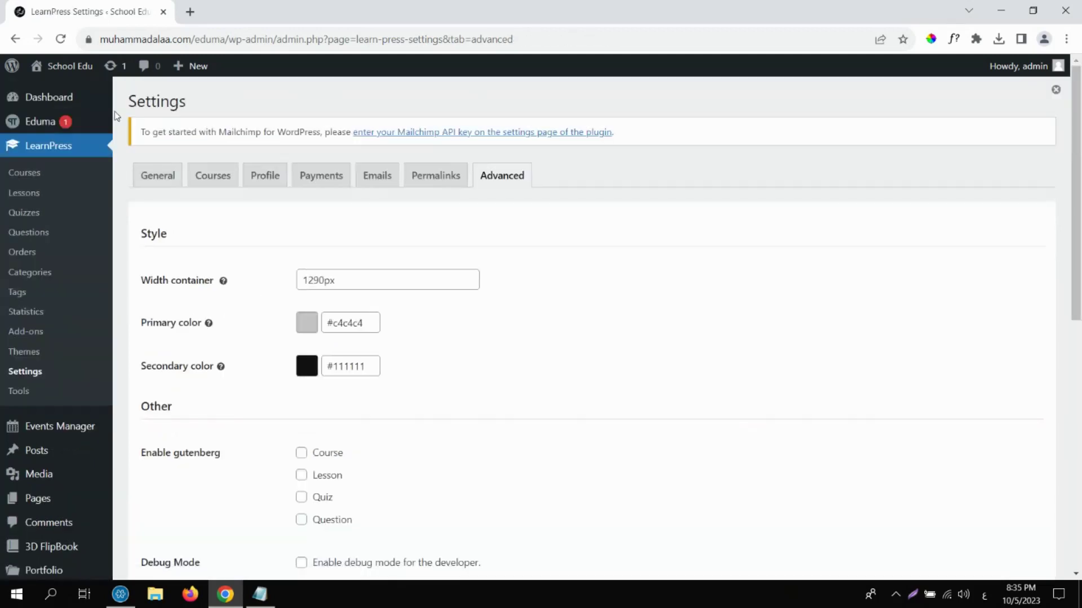
Visit the live site and view the learner Profile page.
{"action": "mouse_move", "coordinate": [96, 89]}
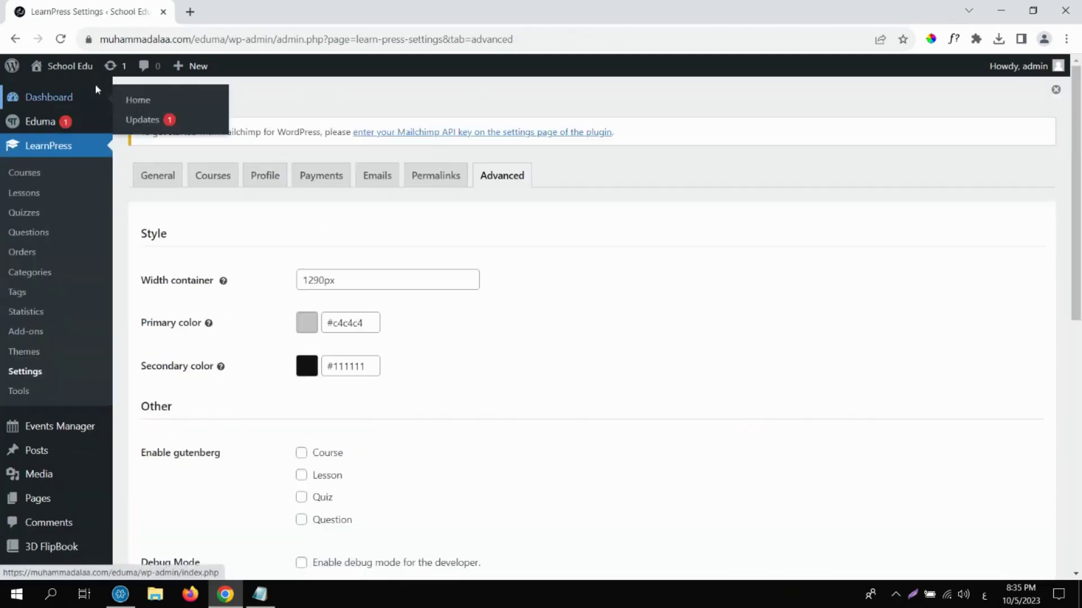
{"action": "left_click", "coordinate": [82, 68]}
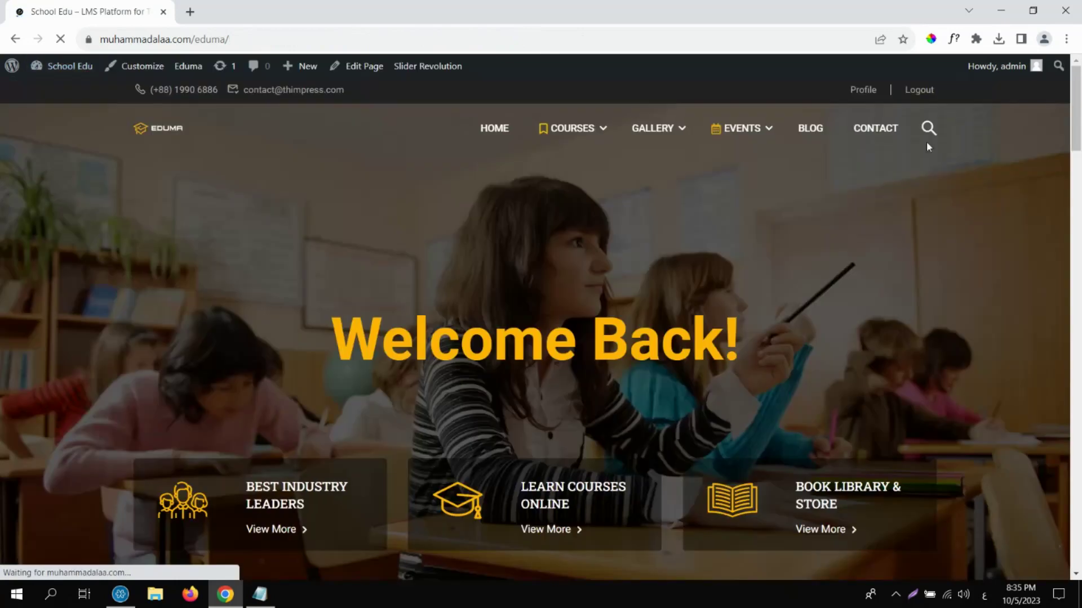
{"action": "left_click", "coordinate": [869, 90]}
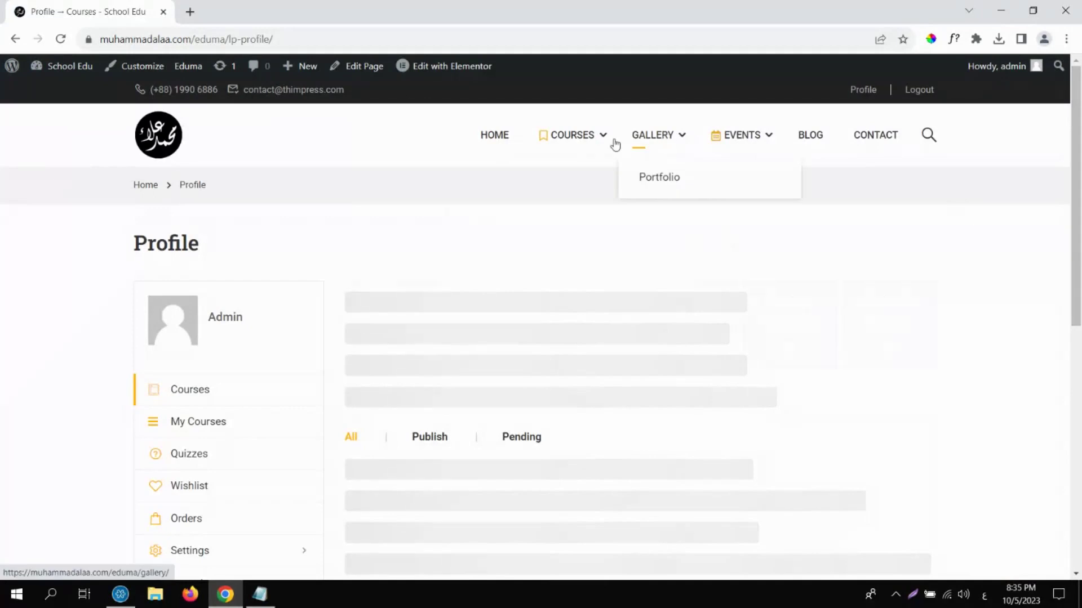
Browse Arts & Crafts, view the How To Teach Online Courses Effectively course, and return home.
{"action": "mouse_move", "coordinate": [581, 138]}
{"action": "left_click", "coordinate": [502, 329]}
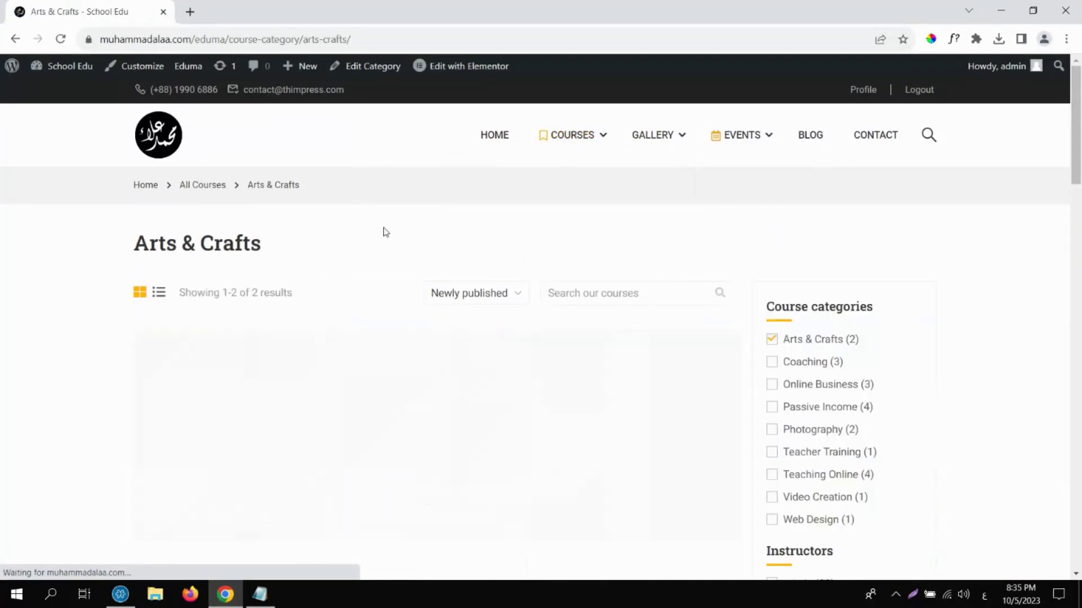
{"action": "left_click", "coordinate": [267, 533]}
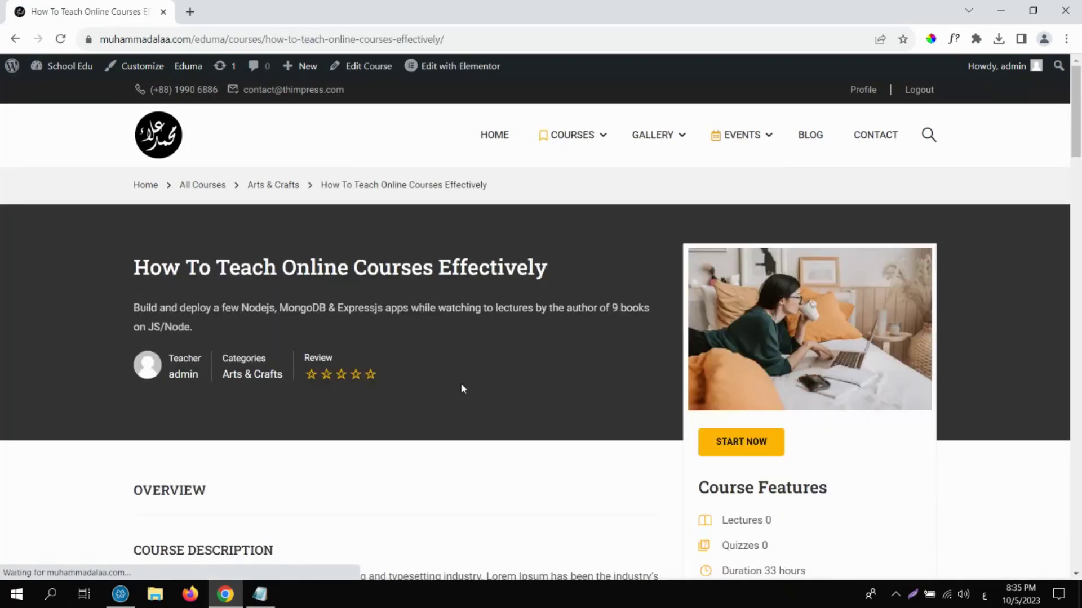
{"action": "mouse_move", "coordinate": [1077, 148]}
{"action": "left_mouse_down"}
{"action": "mouse_move", "coordinate": [1077, 299]}
{"action": "mouse_move", "coordinate": [1078, 147]}
{"action": "left_mouse_up"}
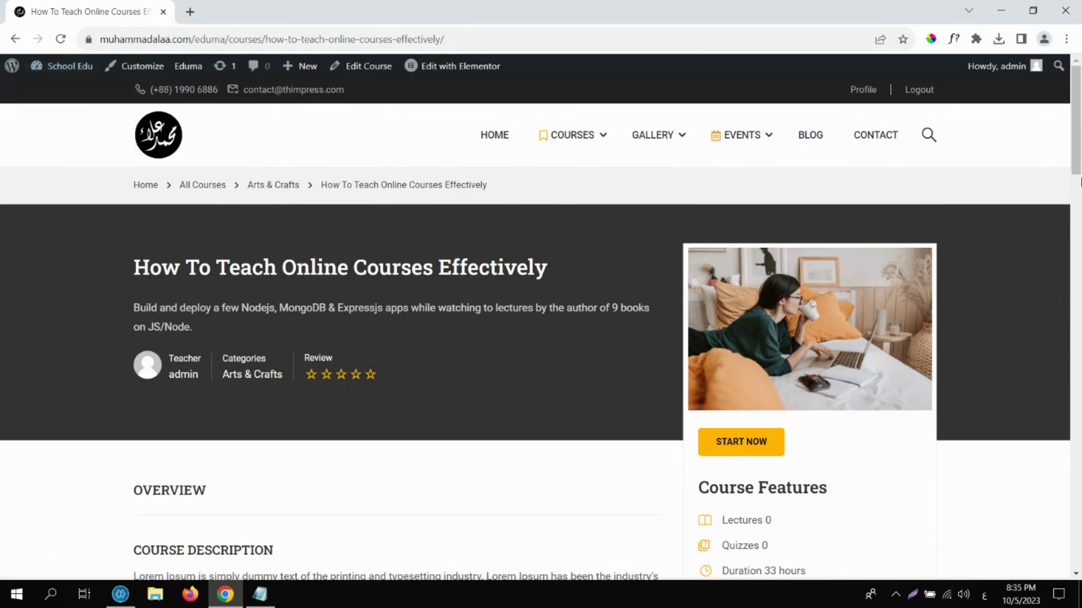
{"action": "left_click_drag", "start_coordinate": [1080, 137], "coordinate": [1052, 86]}
{"action": "left_click", "coordinate": [79, 66]}
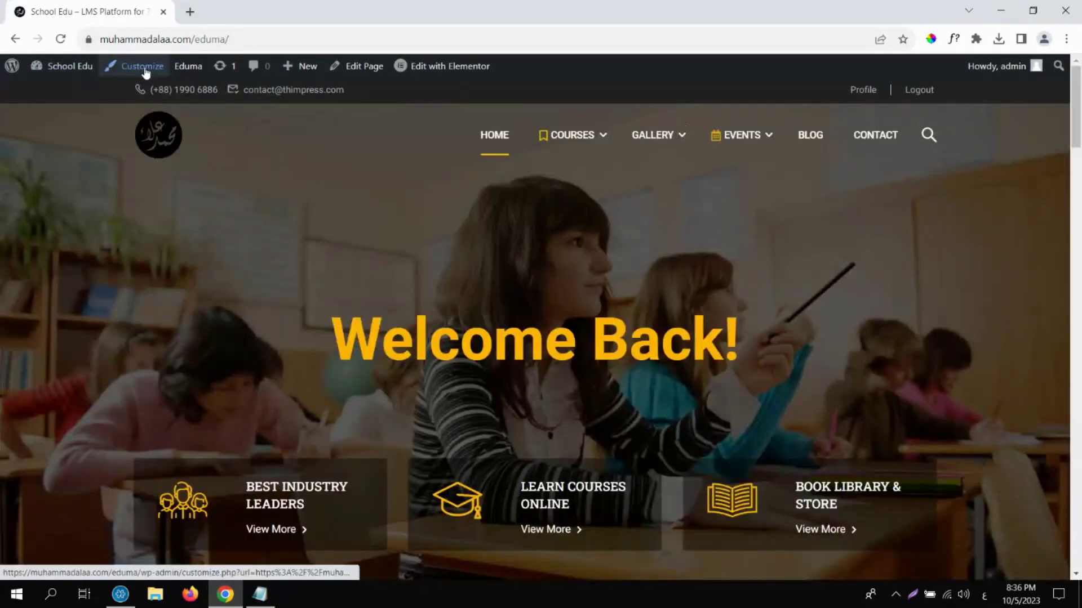
Look through the Customizer's General and Styling options, then close it to return to the site.
{"action": "left_click", "coordinate": [145, 70]}
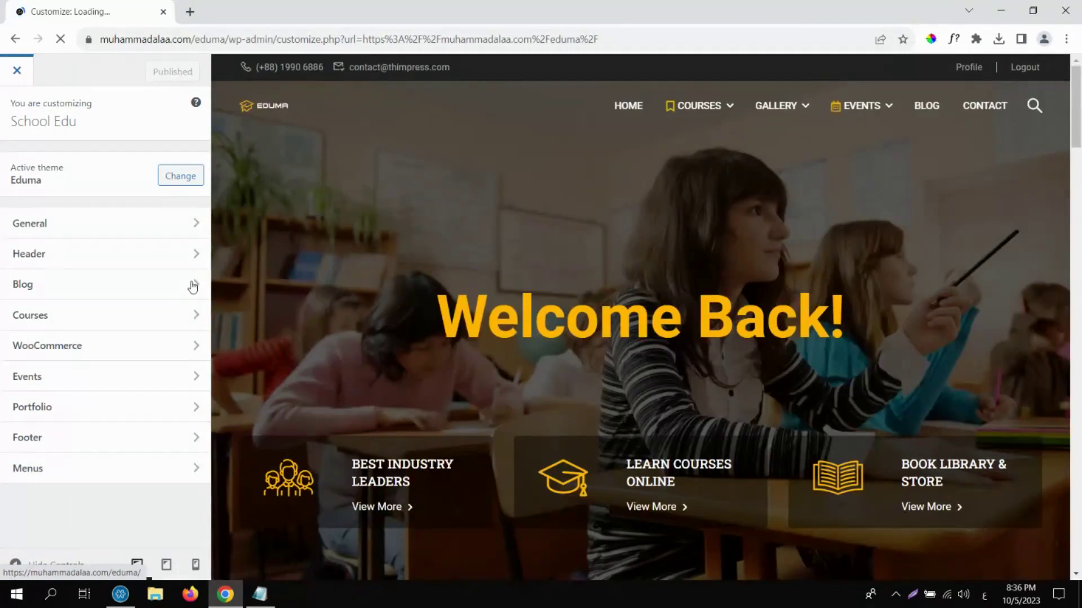
{"action": "left_click", "coordinate": [131, 227]}
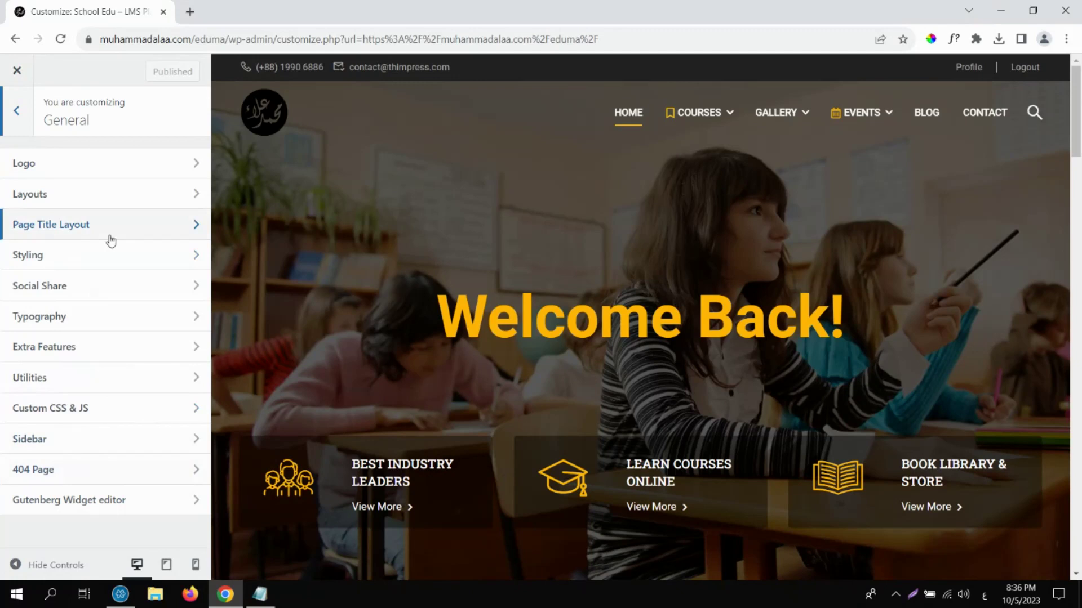
{"action": "left_click", "coordinate": [79, 257]}
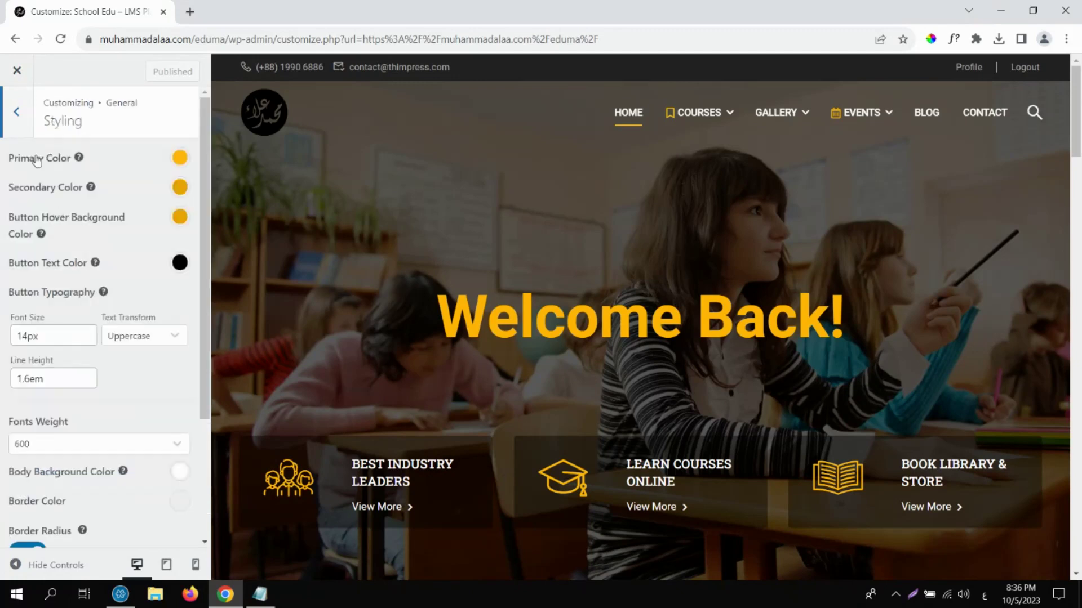
{"action": "scroll", "coordinate": [169, 321], "scroll_direction": "down", "scroll_amount": 3}
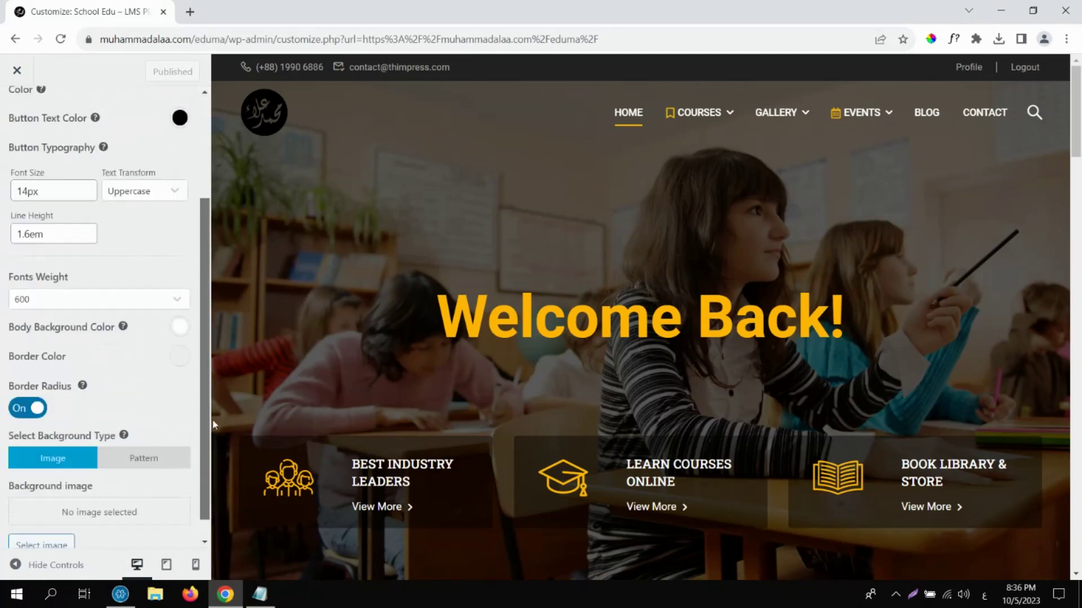
{"action": "scroll", "coordinate": [179, 197], "scroll_direction": "up", "scroll_amount": 3}
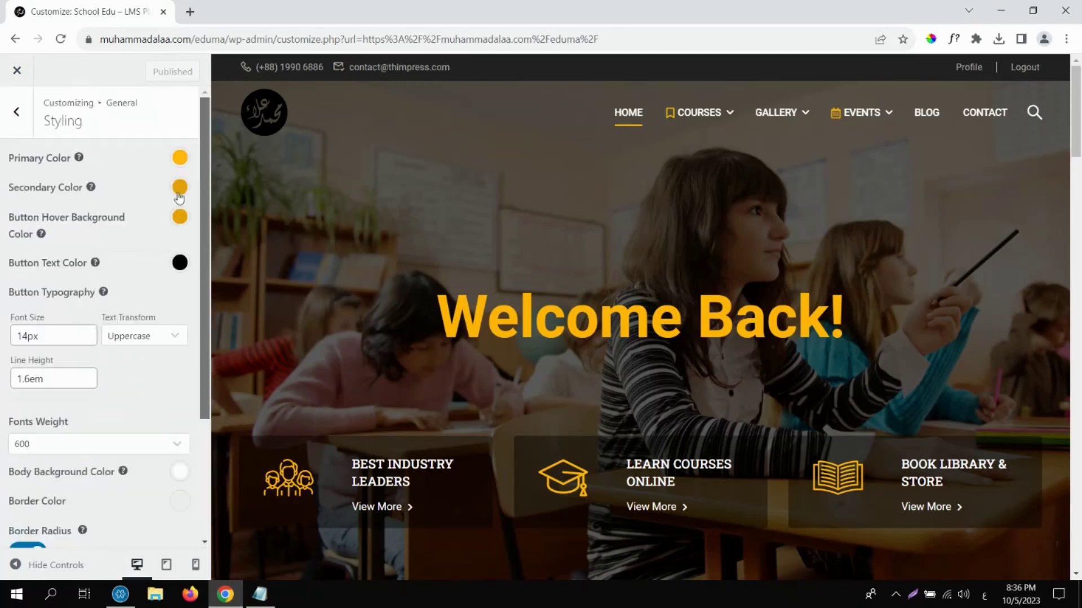
{"action": "left_click", "coordinate": [17, 72]}
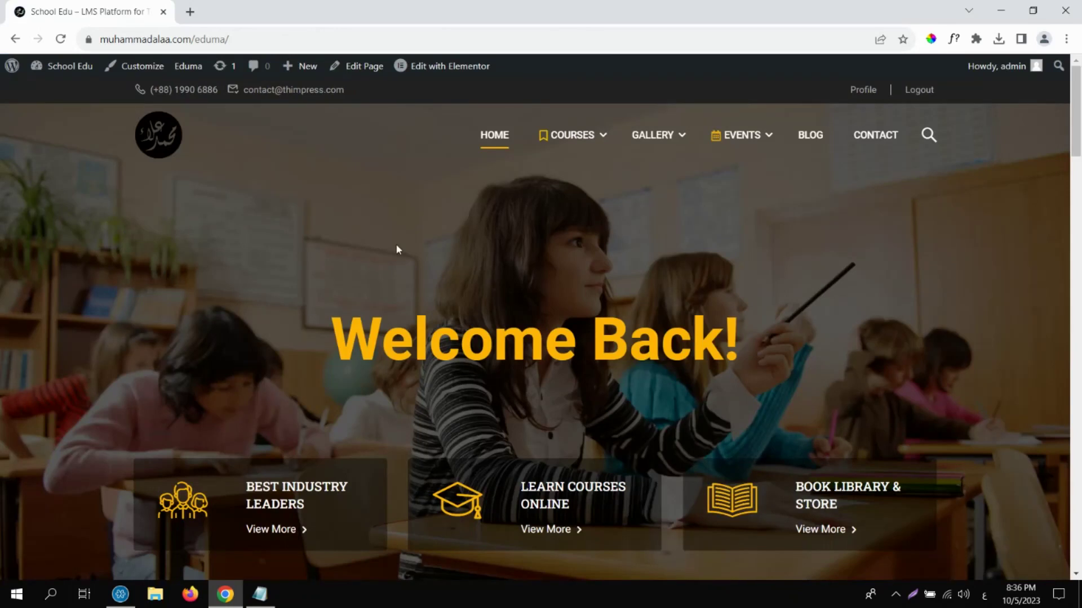
{"action": "left_click_drag", "start_coordinate": [1076, 144], "coordinate": [1078, 113]}
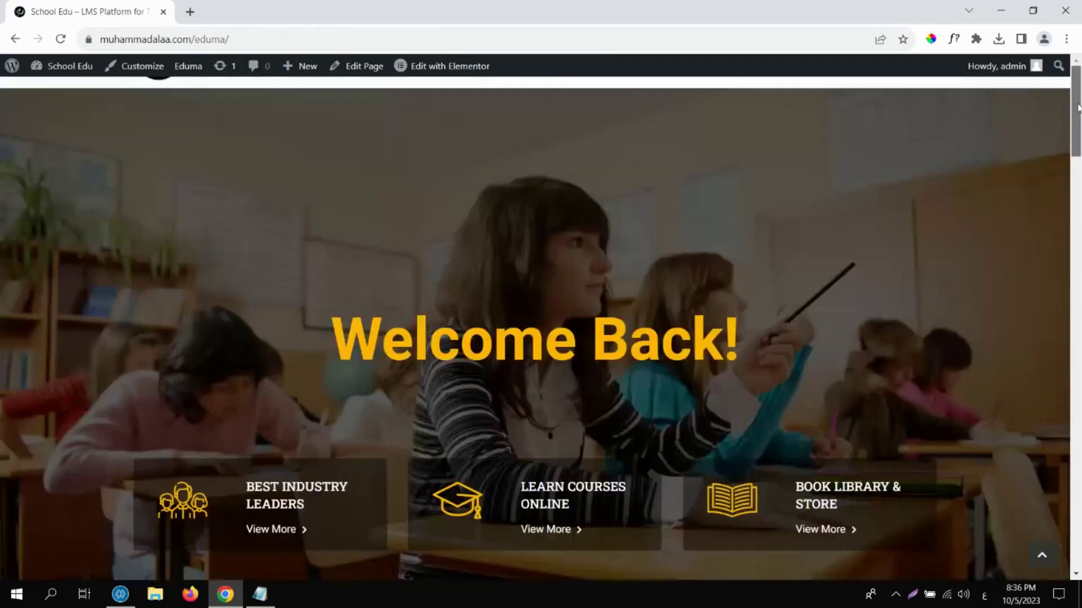
{"action": "left_click", "coordinate": [89, 77]}
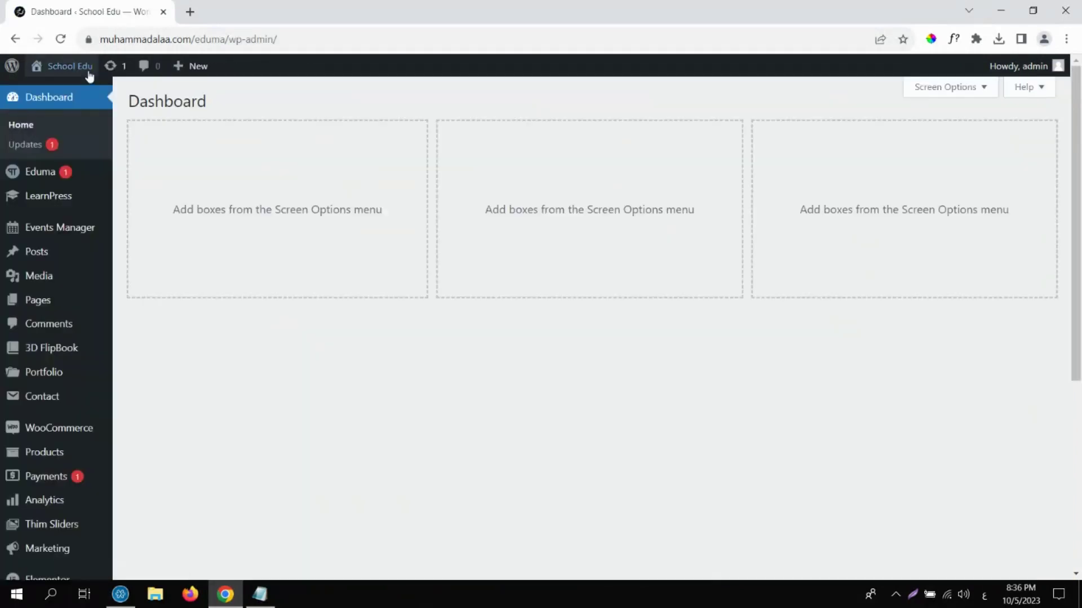
{"action": "left_click", "coordinate": [81, 236]}
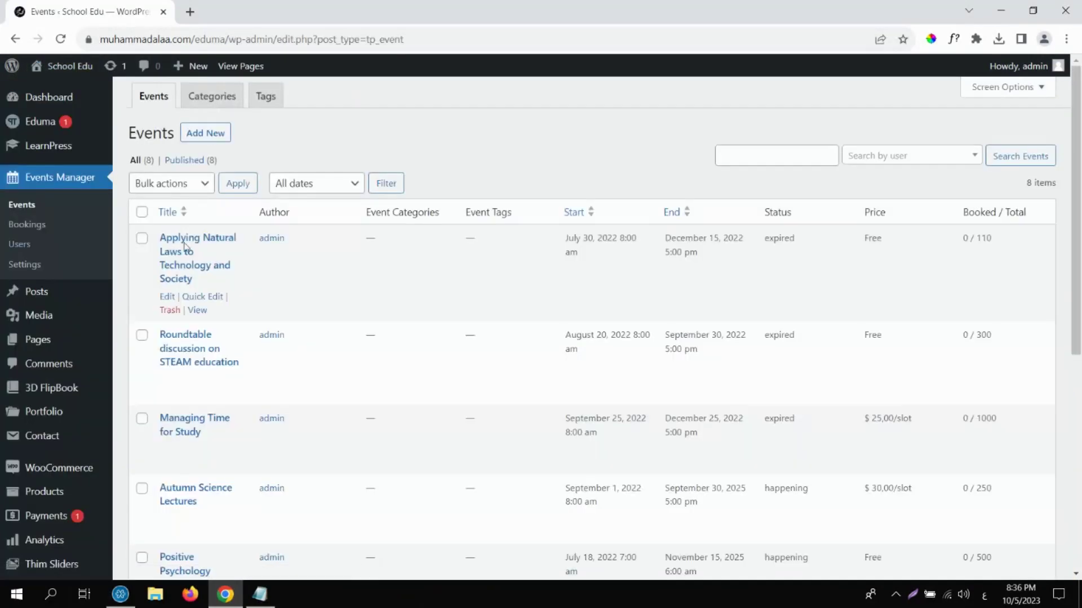
{"action": "left_click", "coordinate": [82, 74]}
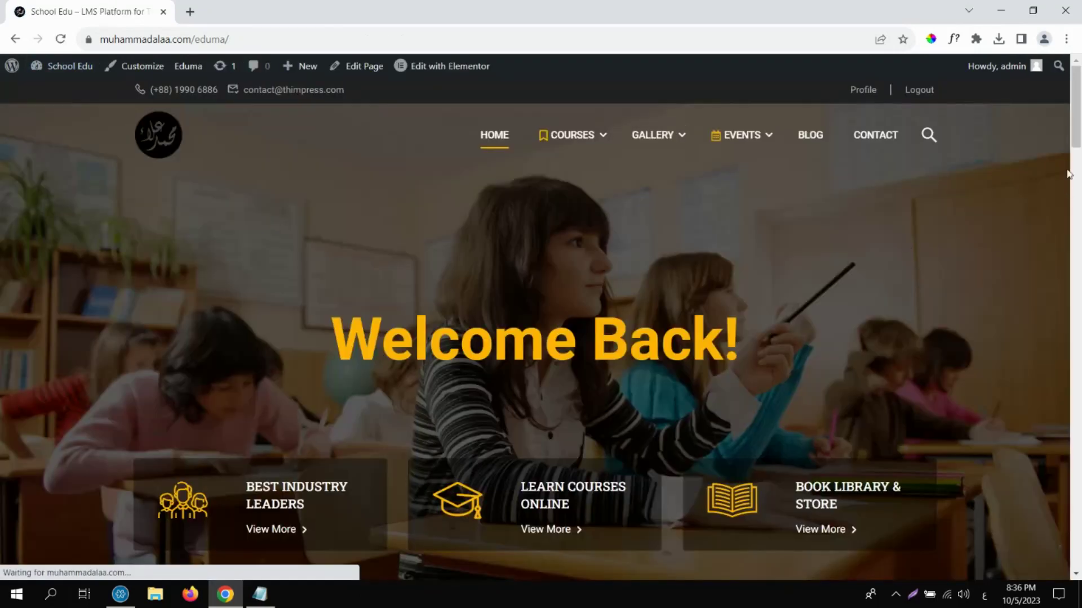
{"action": "left_click", "coordinate": [1078, 170]}
{"action": "left_click_drag", "start_coordinate": [1077, 171], "coordinate": [1078, 273]}
{"action": "scroll", "coordinate": [549, 271], "scroll_direction": "down", "scroll_amount": 1}
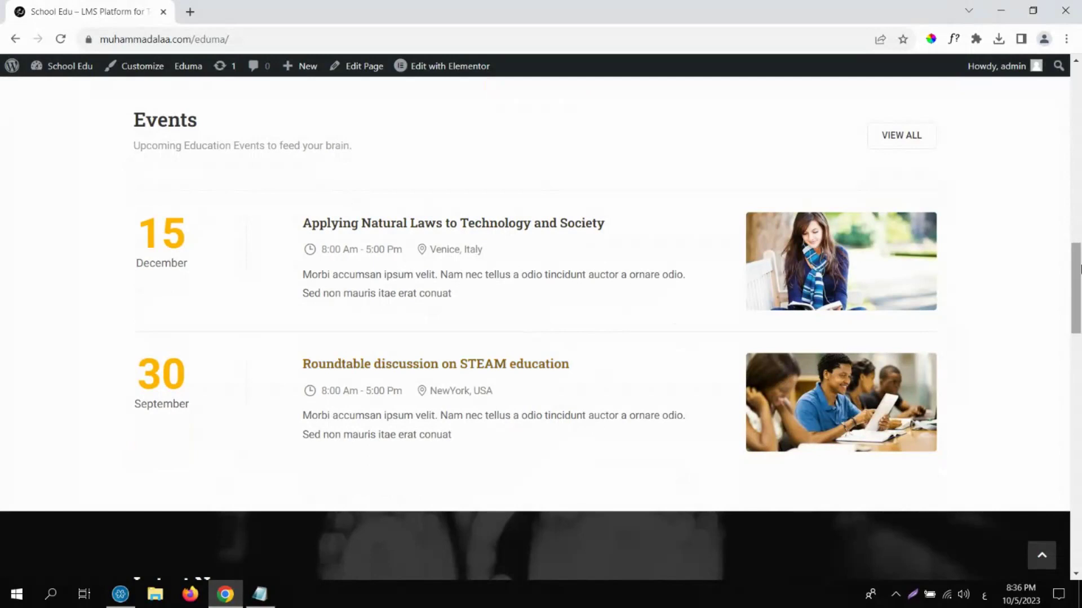
{"action": "left_click_drag", "start_coordinate": [1079, 270], "coordinate": [1079, 394]}
{"action": "scroll", "coordinate": [1060, 353], "scroll_direction": "down", "scroll_amount": 3}
{"action": "key", "text": "Home"}
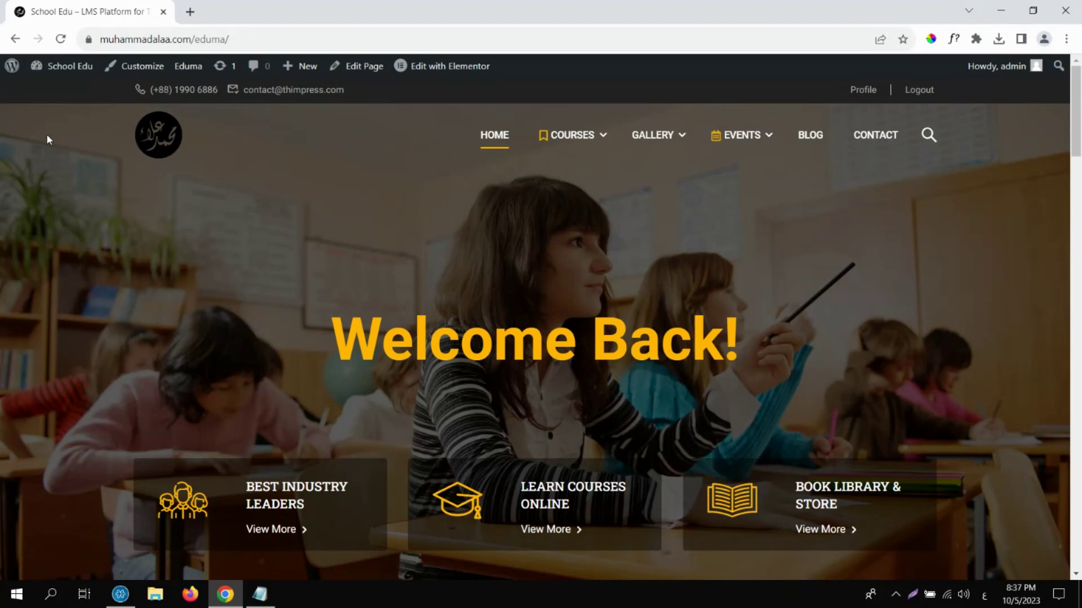
Open the School Edu Dashboard from the admin bar and look over the sidebar menus.
{"action": "left_click", "coordinate": [66, 66]}
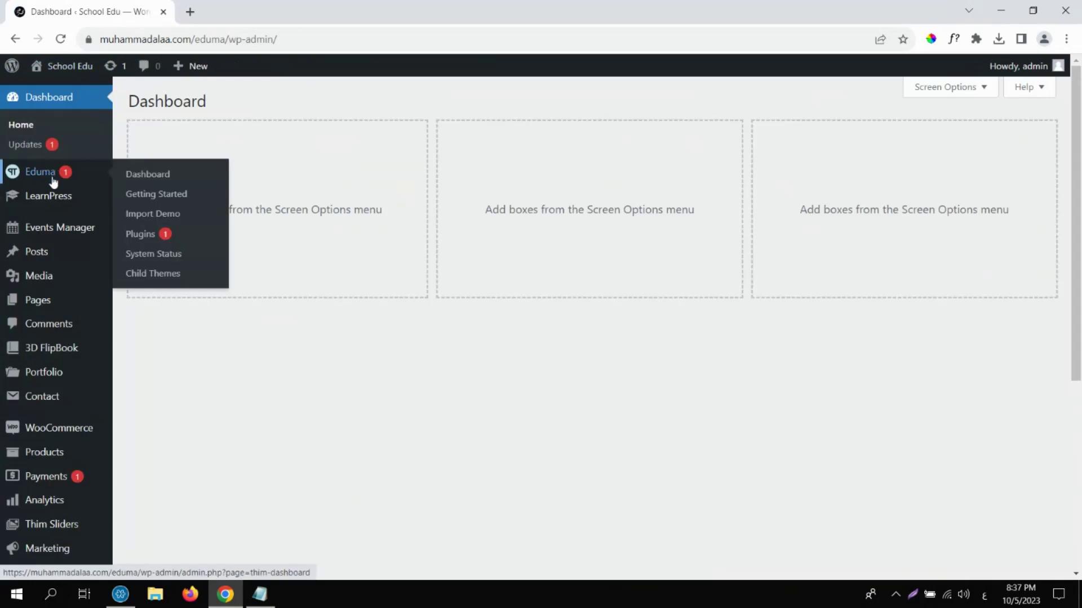
{"action": "mouse_move", "coordinate": [37, 197]}
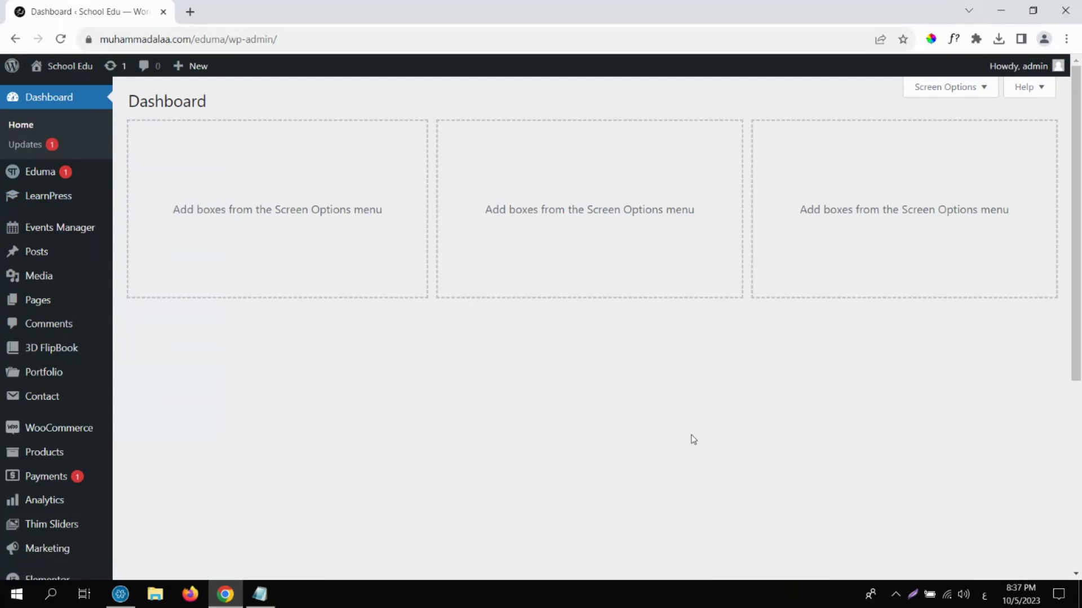
{"action": "scroll", "coordinate": [695, 372], "scroll_direction": "down", "scroll_amount": 2}
{"action": "mouse_move", "coordinate": [90, 486]}
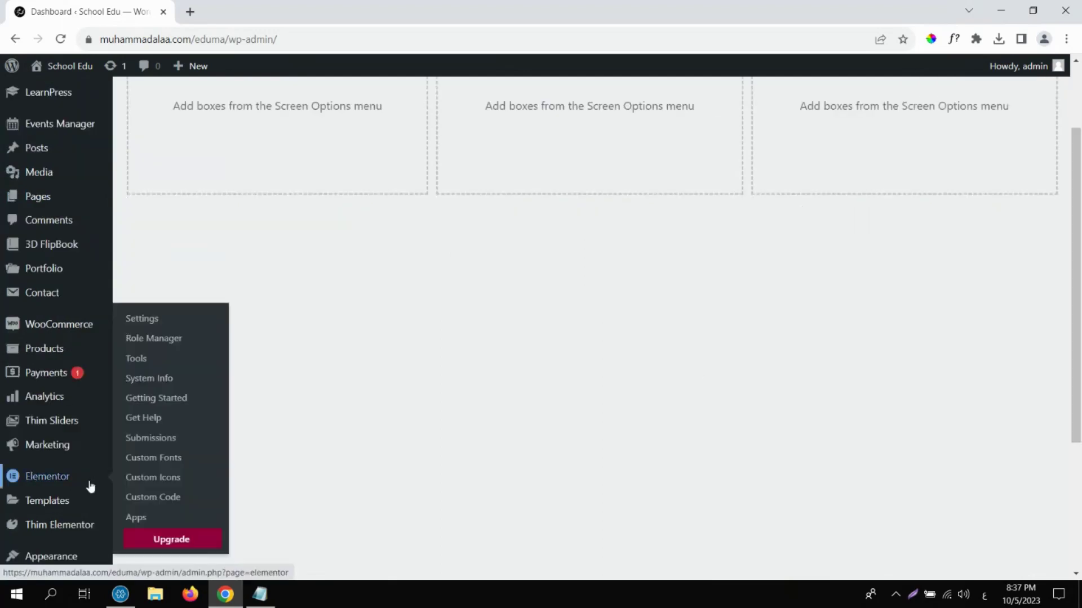
{"action": "mouse_move", "coordinate": [61, 351]}
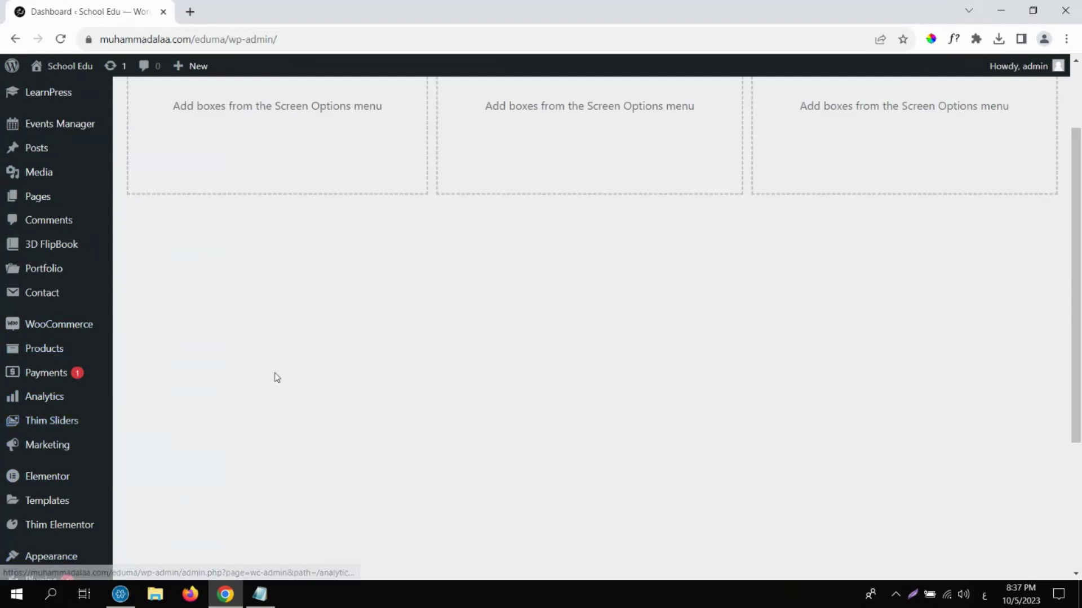
Install the Astra theme from Appearance > Themes > Add New and activate it.
{"action": "mouse_move", "coordinate": [77, 557]}
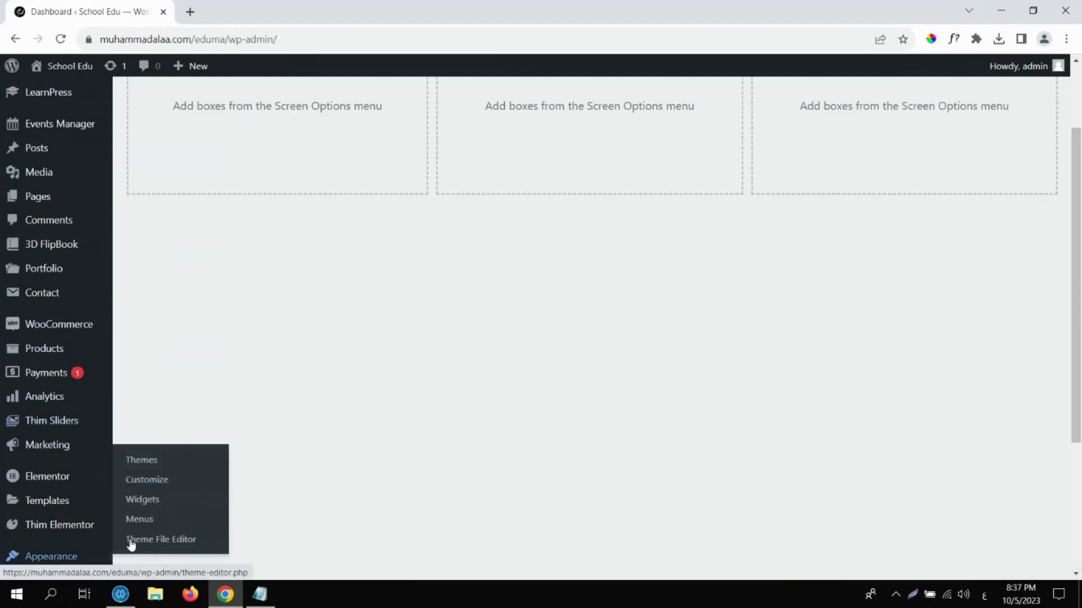
{"action": "left_click", "coordinate": [142, 464]}
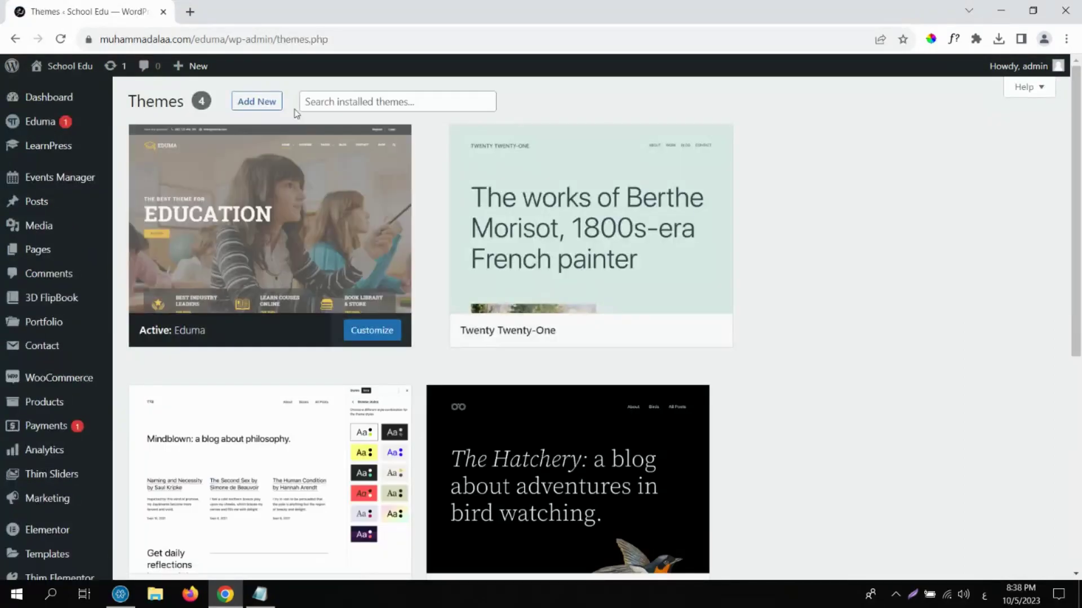
{"action": "left_click", "coordinate": [277, 107]}
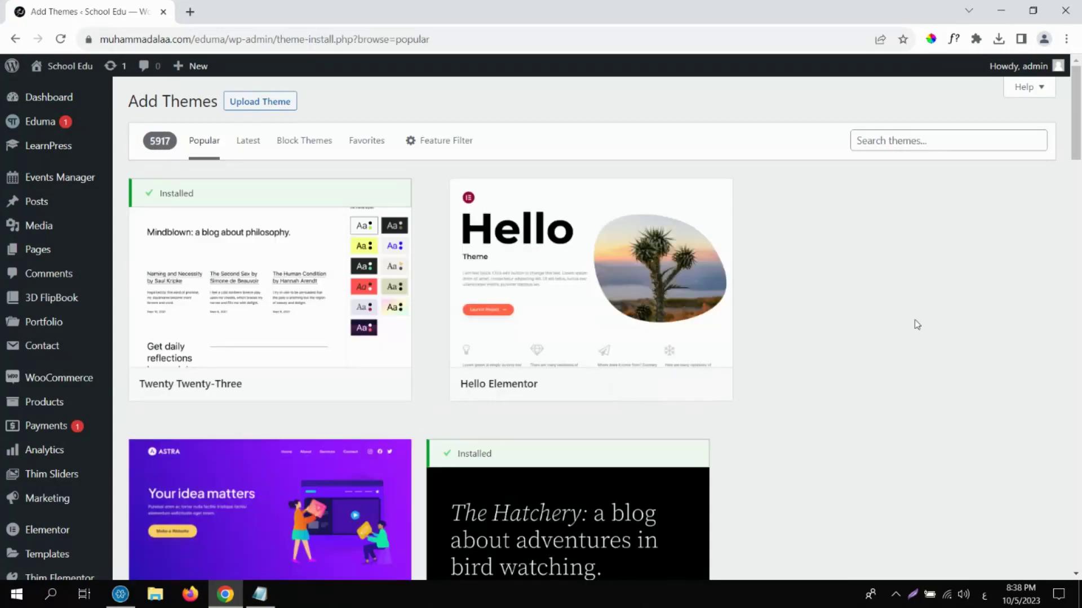
{"action": "scroll", "coordinate": [1080, 176], "scroll_direction": "down", "scroll_amount": 6}
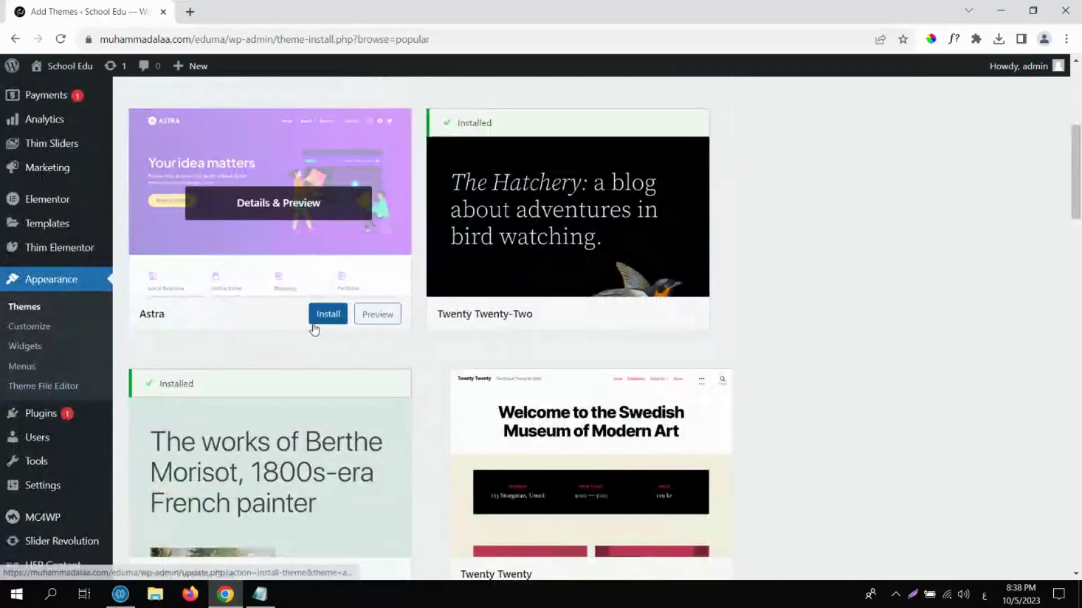
{"action": "left_click", "coordinate": [313, 327]}
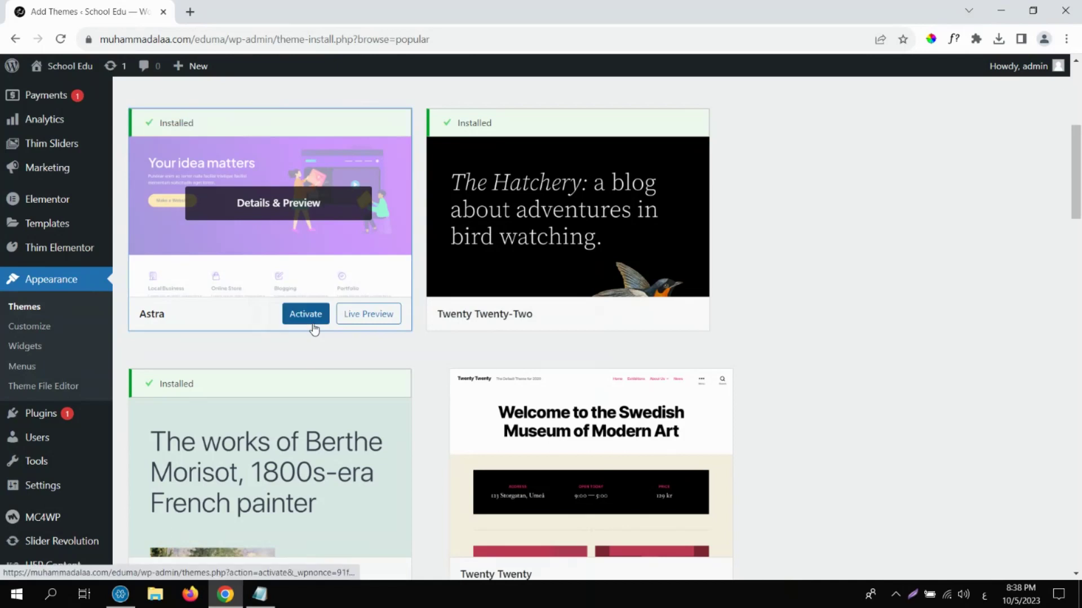
{"action": "left_click", "coordinate": [311, 319]}
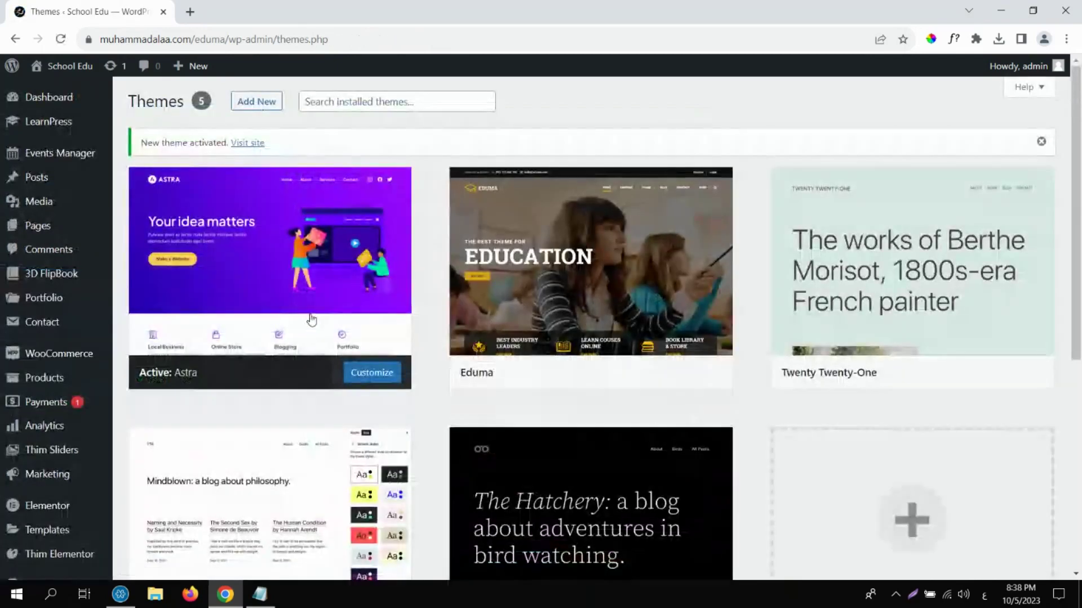
View the Astra-themed front page, scrolling through it and looking over the menus.
{"action": "left_click", "coordinate": [63, 70]}
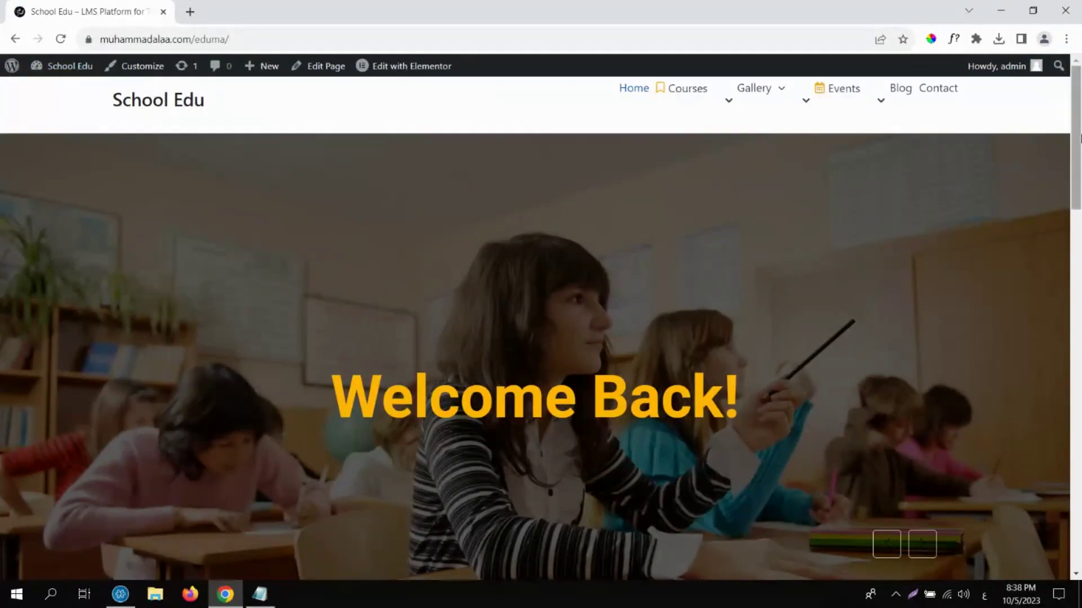
{"action": "left_click_drag", "start_coordinate": [1079, 138], "coordinate": [1077, 92]}
{"action": "left_click_drag", "start_coordinate": [1079, 155], "coordinate": [1069, 90]}
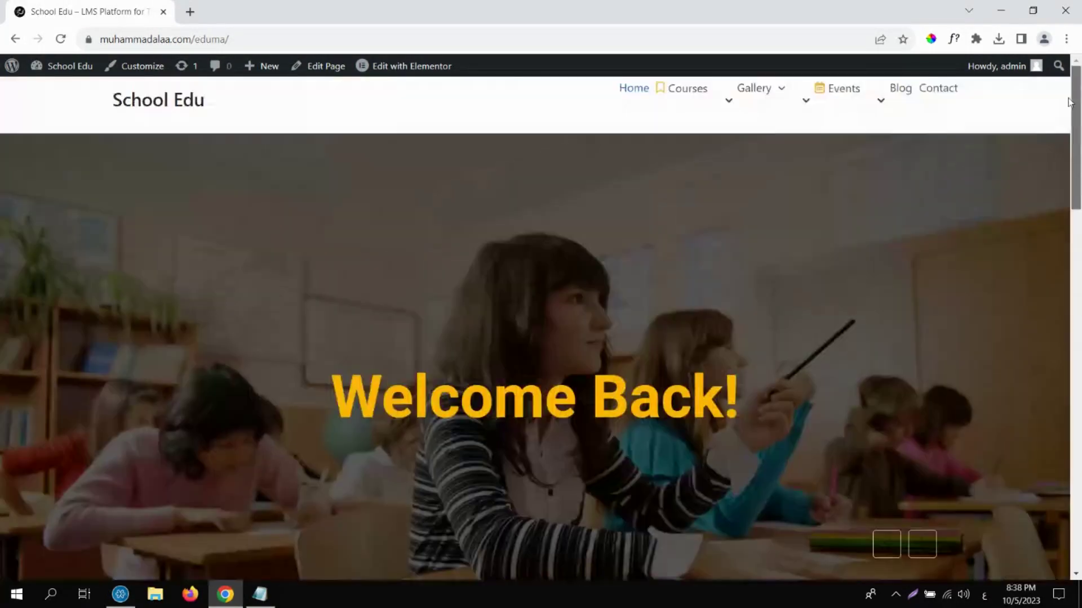
{"action": "mouse_move", "coordinate": [83, 67]}
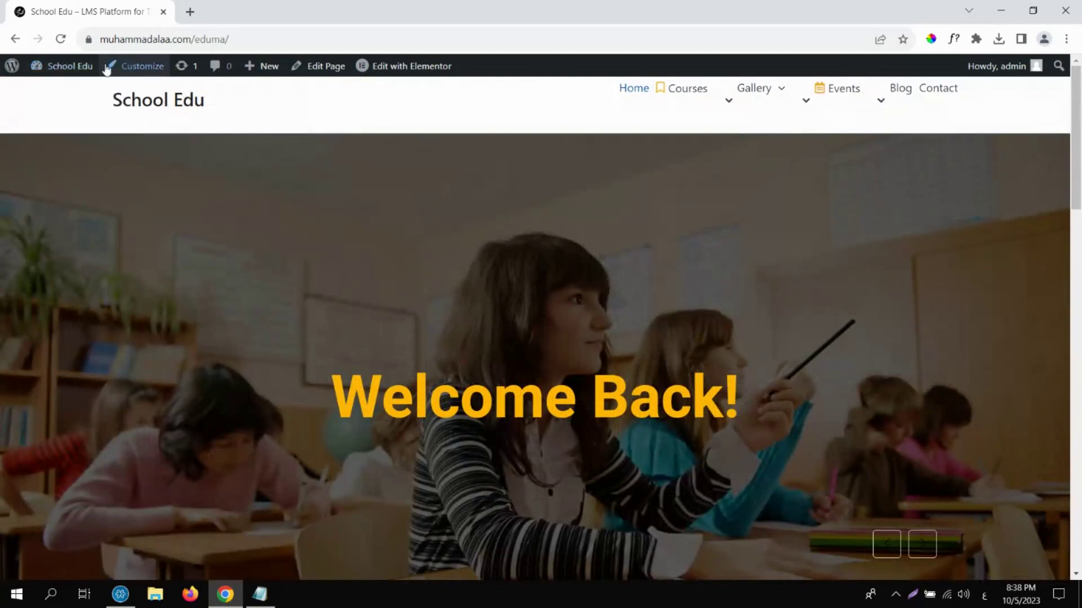
{"action": "mouse_move", "coordinate": [693, 138]}
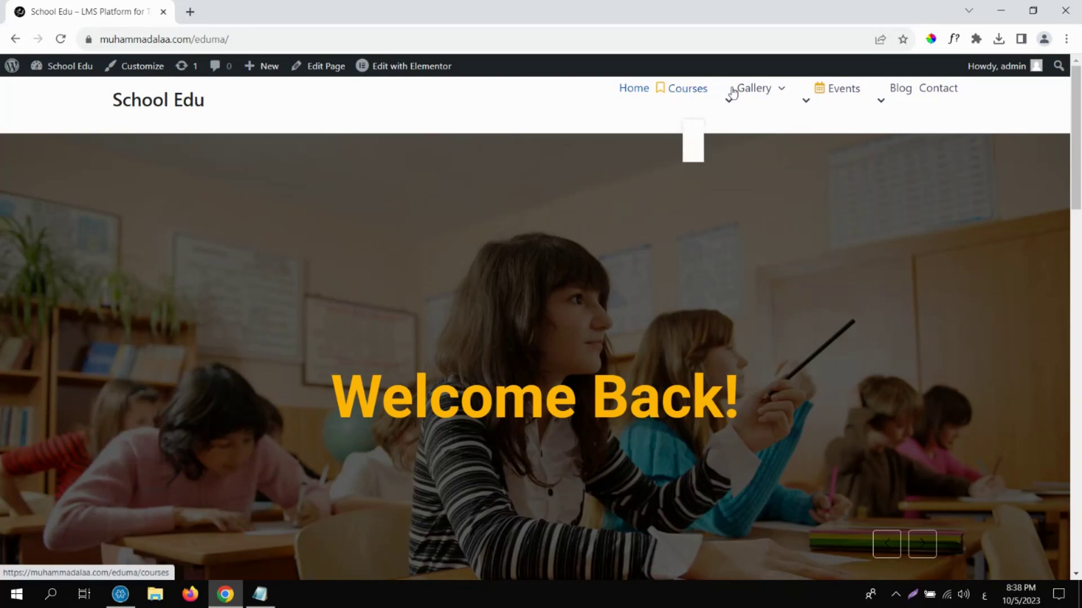
{"action": "mouse_move", "coordinate": [683, 97]}
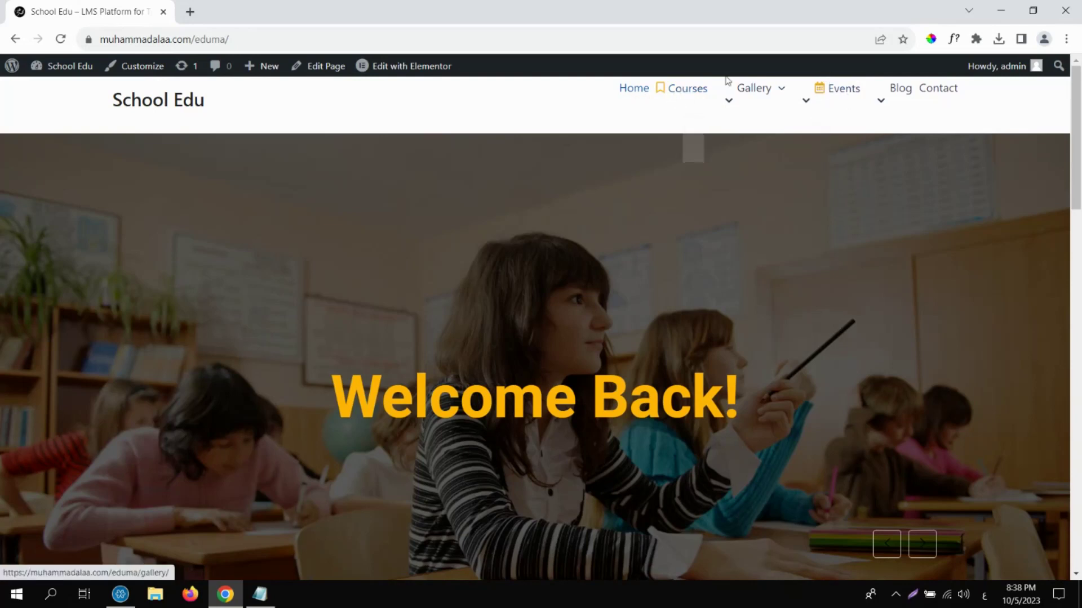
{"action": "mouse_move", "coordinate": [755, 89]}
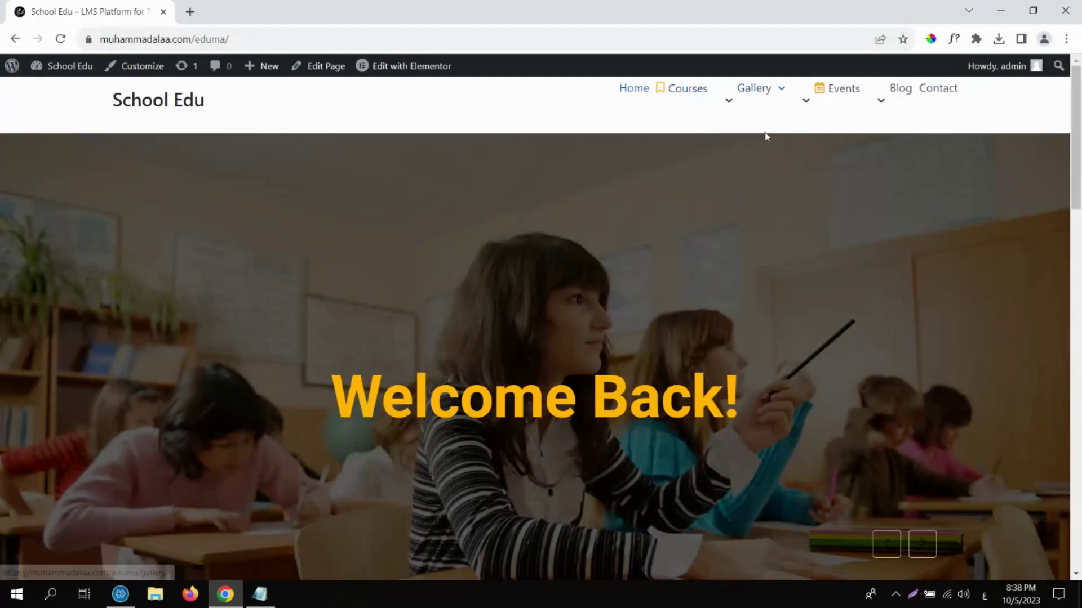
Check the All Courses page listing Course 1, then return to the admin Dashboard.
{"action": "left_click", "coordinate": [83, 68]}
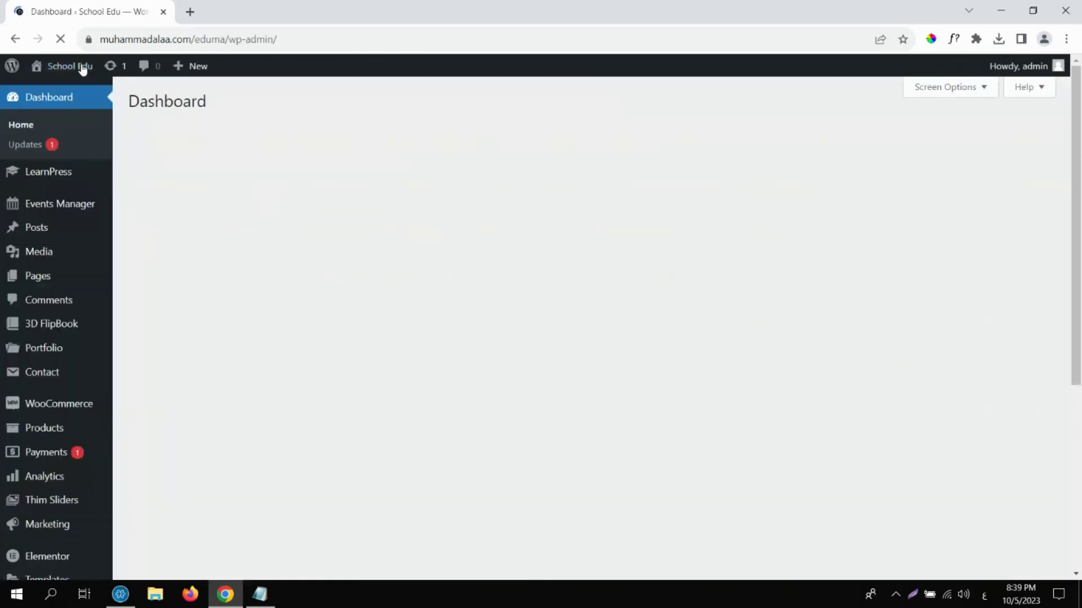
{"action": "left_click", "coordinate": [16, 40]}
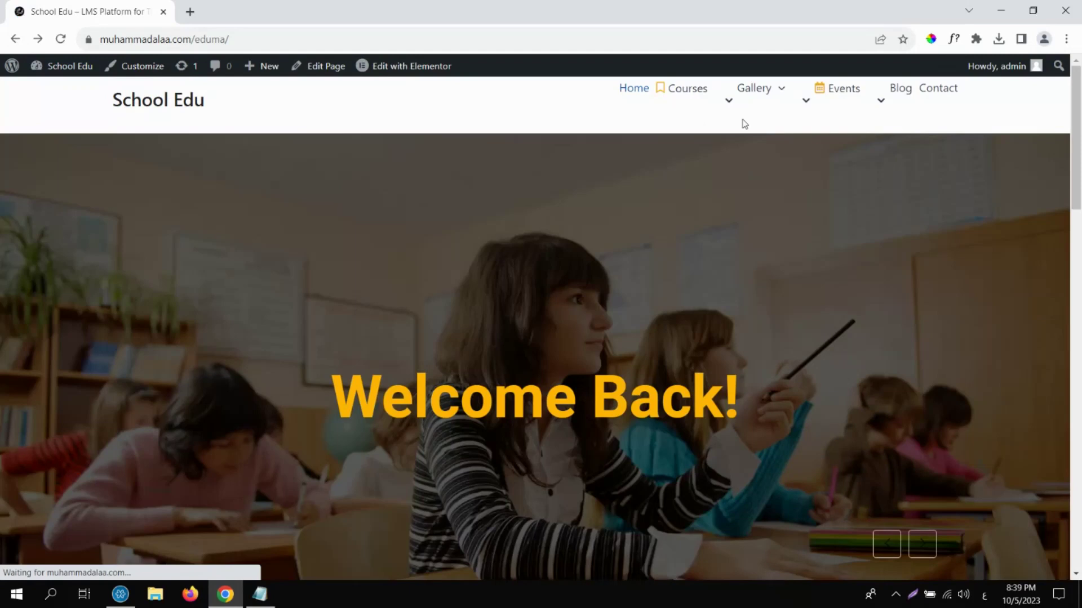
{"action": "left_click", "coordinate": [699, 90]}
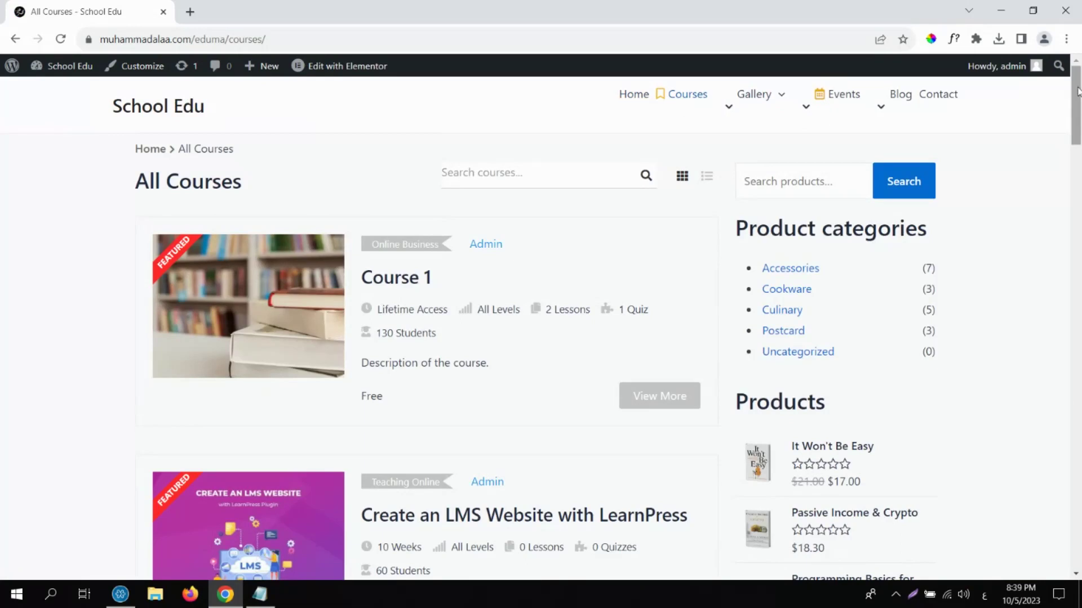
{"action": "left_click_drag", "start_coordinate": [1077, 91], "coordinate": [1073, 113]}
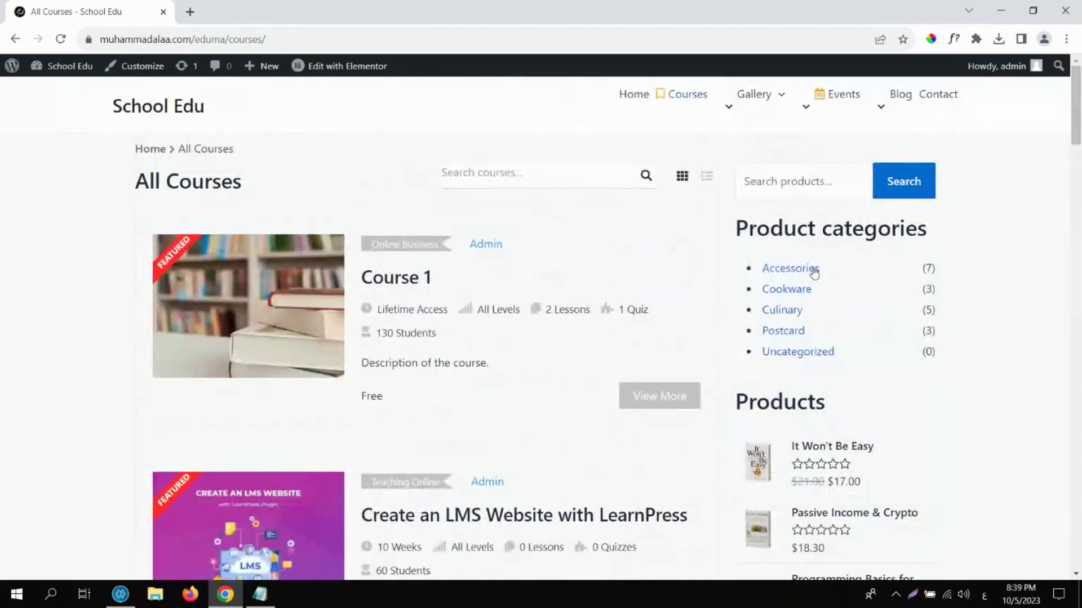
{"action": "left_click", "coordinate": [138, 113]}
{"action": "mouse_move", "coordinate": [66, 72]}
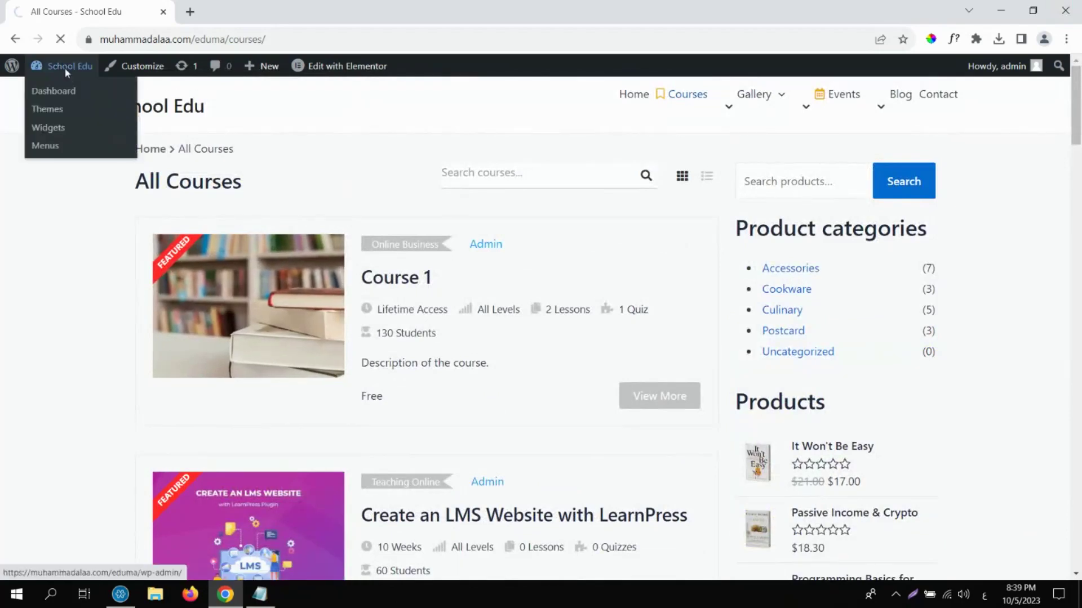
{"action": "left_click", "coordinate": [66, 67]}
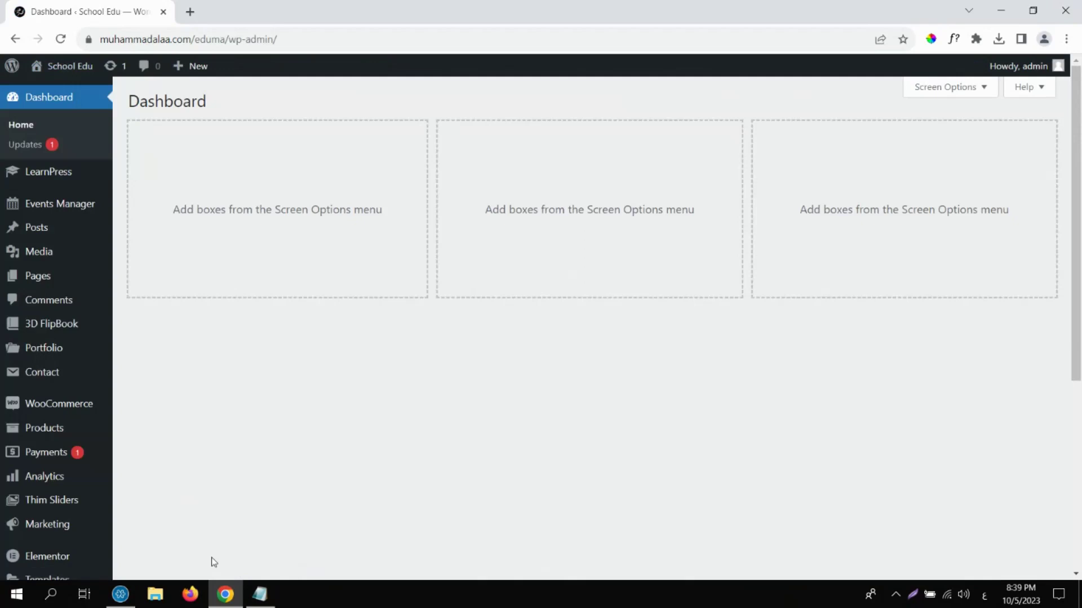
Re-activate the Eduma theme under Appearance > Themes and view the live homepage.
{"action": "left_click", "coordinate": [1080, 444]}
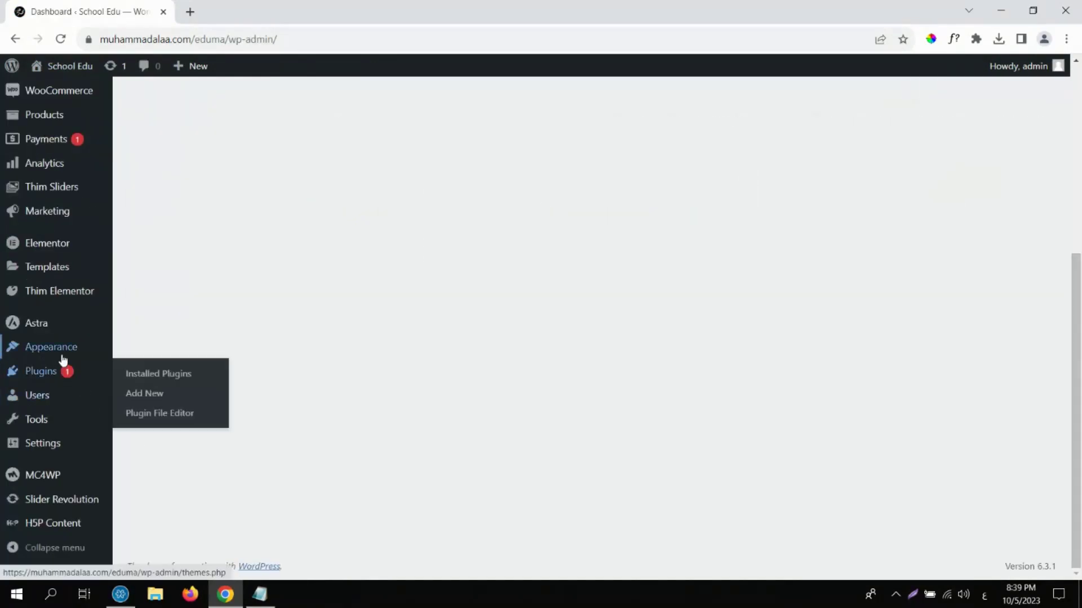
{"action": "mouse_move", "coordinate": [58, 352]}
{"action": "left_click", "coordinate": [137, 351]}
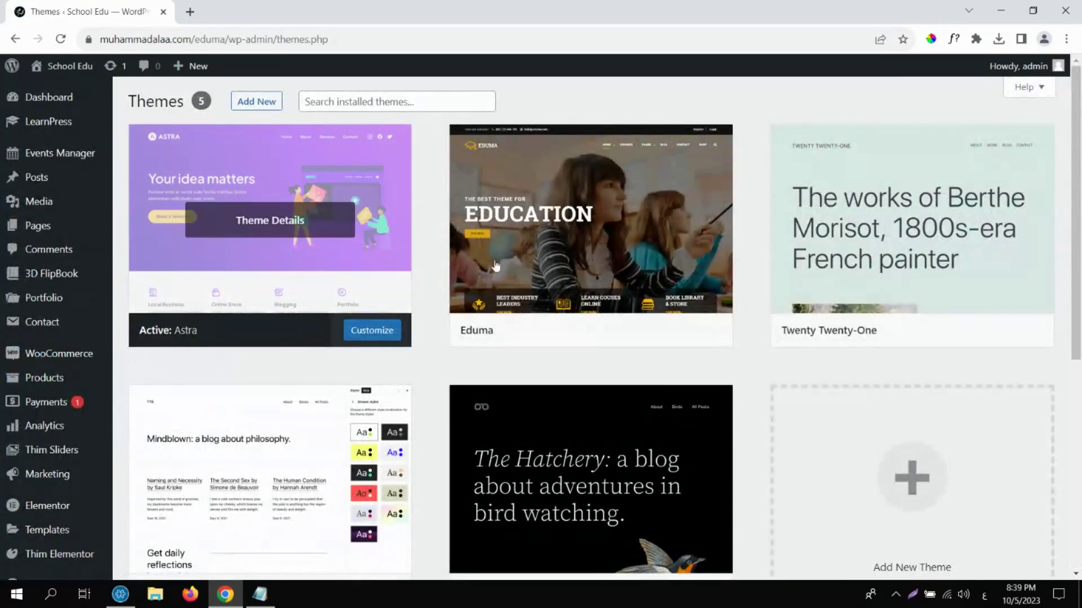
{"action": "left_click", "coordinate": [617, 330]}
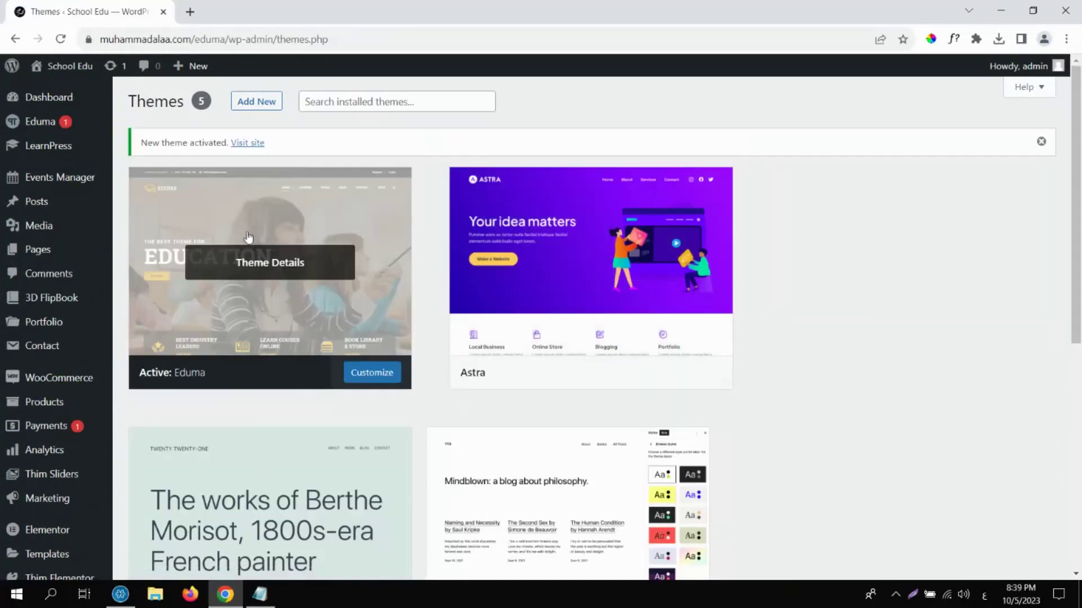
{"action": "left_click", "coordinate": [65, 66]}
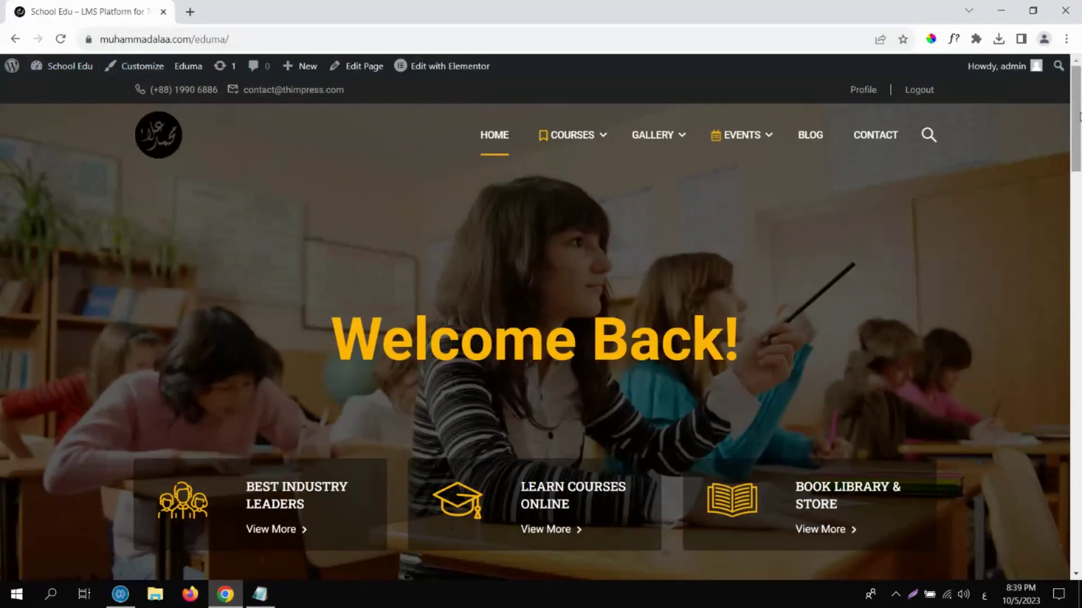
Scroll the Eduma homepage, look over the Courses menu, reload HOME, then open the Dashboard.
{"action": "left_click_drag", "start_coordinate": [1079, 140], "coordinate": [1079, 479]}
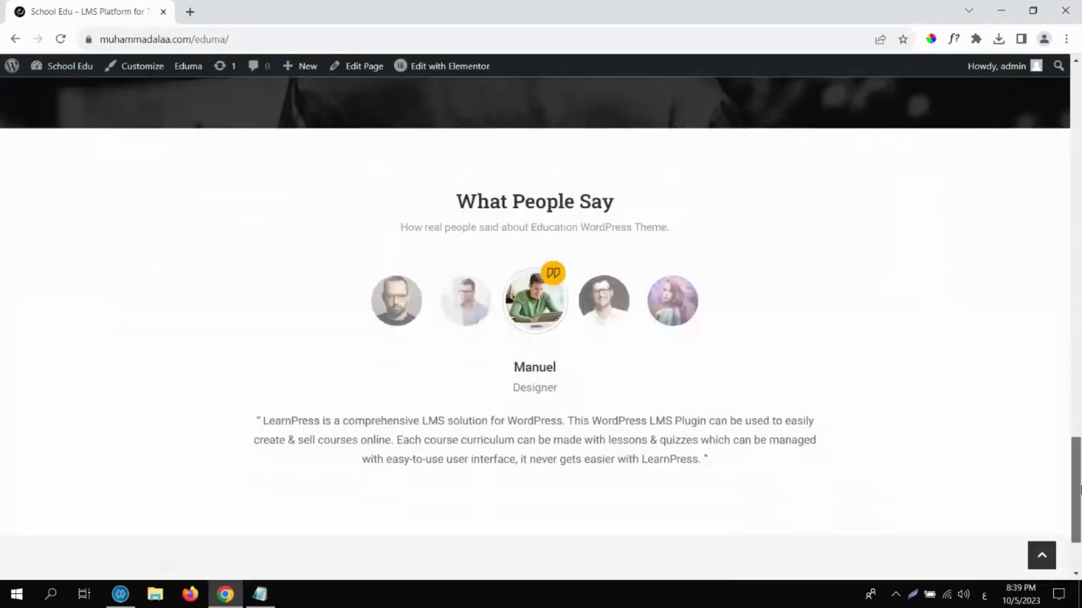
{"action": "scroll", "coordinate": [1031, 125], "scroll_direction": "up", "scroll_amount": 20}
{"action": "mouse_move", "coordinate": [622, 120]}
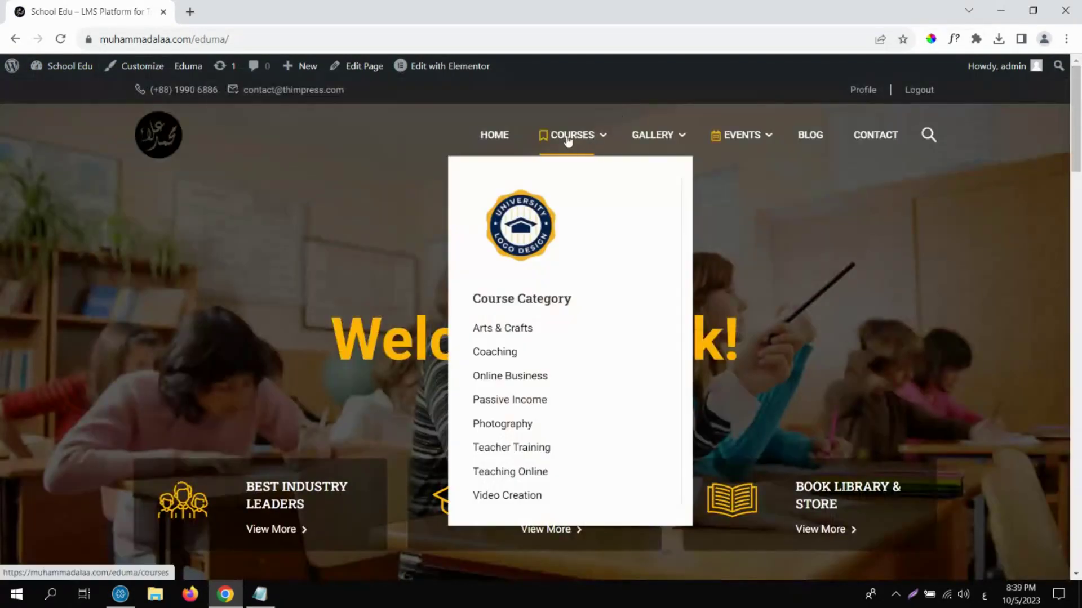
{"action": "mouse_move", "coordinate": [737, 129]}
{"action": "left_click", "coordinate": [489, 145]}
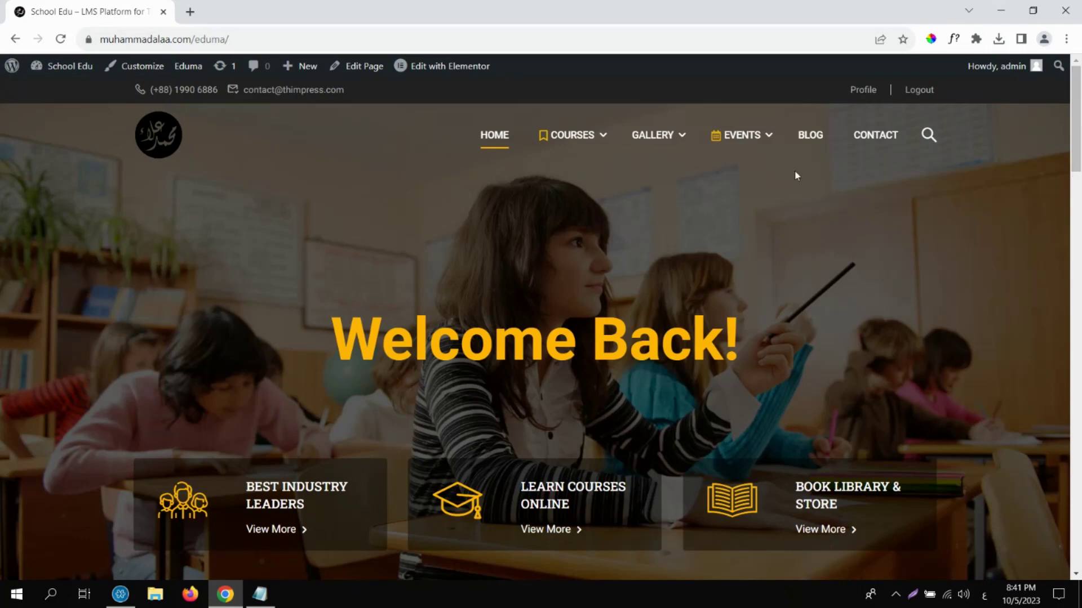
{"action": "left_click", "coordinate": [82, 76]}
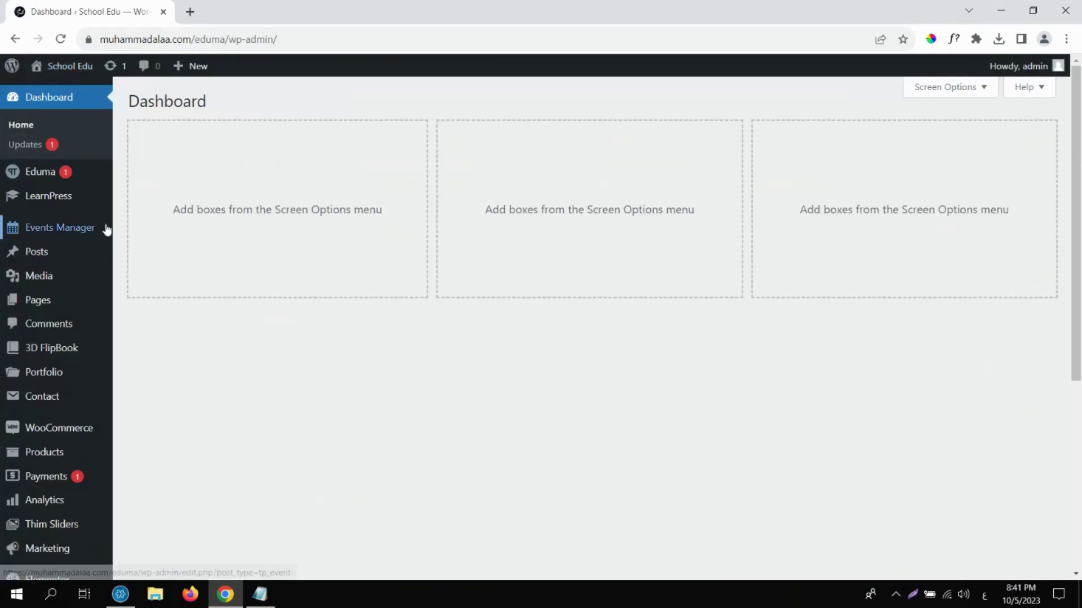
Tick Preview in Lesson 1's Lesson Settings under LearnPress > Lessons and update the lesson.
{"action": "mouse_move", "coordinate": [81, 201]}
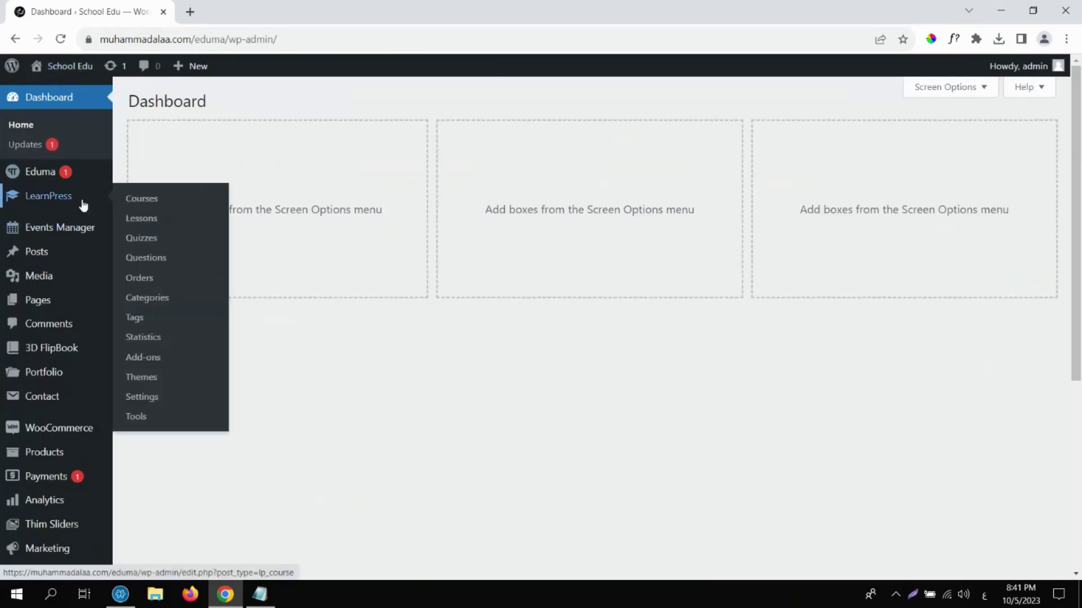
{"action": "left_click", "coordinate": [137, 223]}
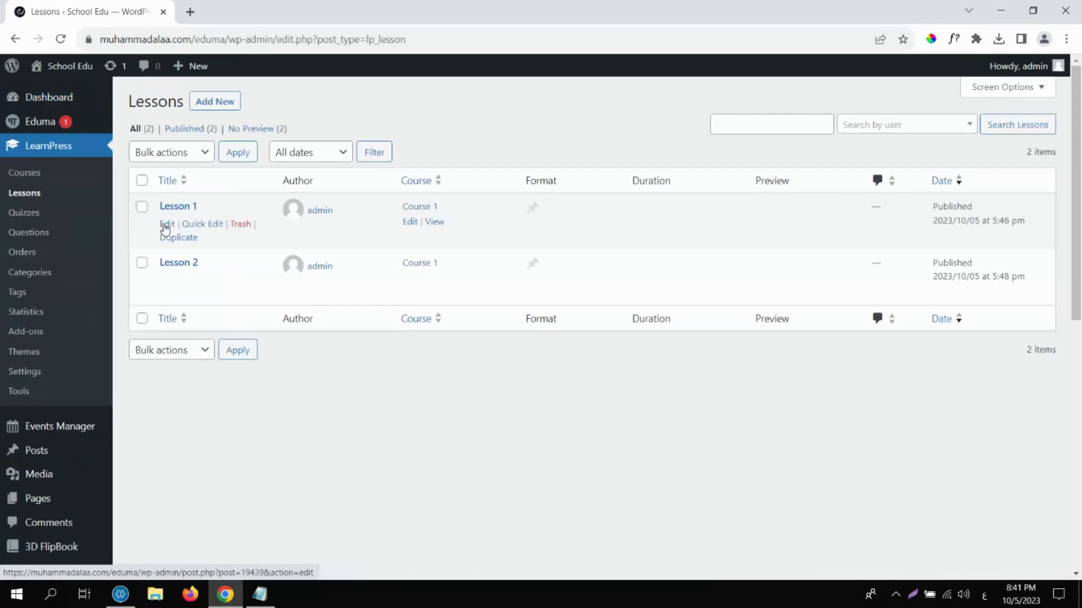
{"action": "left_click", "coordinate": [167, 225]}
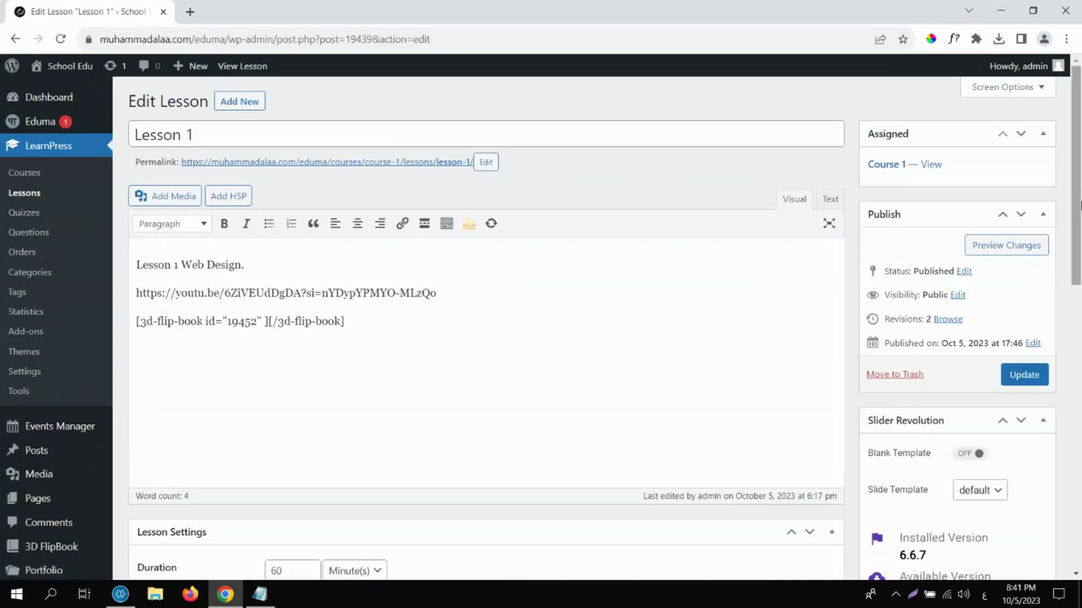
{"action": "left_click_drag", "start_coordinate": [1079, 185], "coordinate": [1080, 354]}
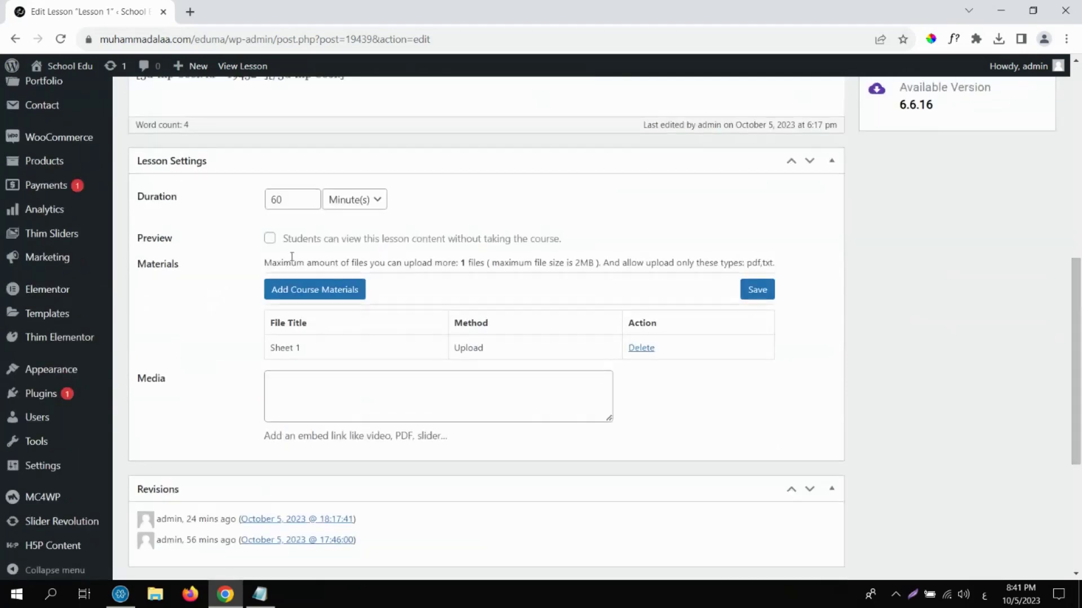
{"action": "left_click", "coordinate": [271, 239]}
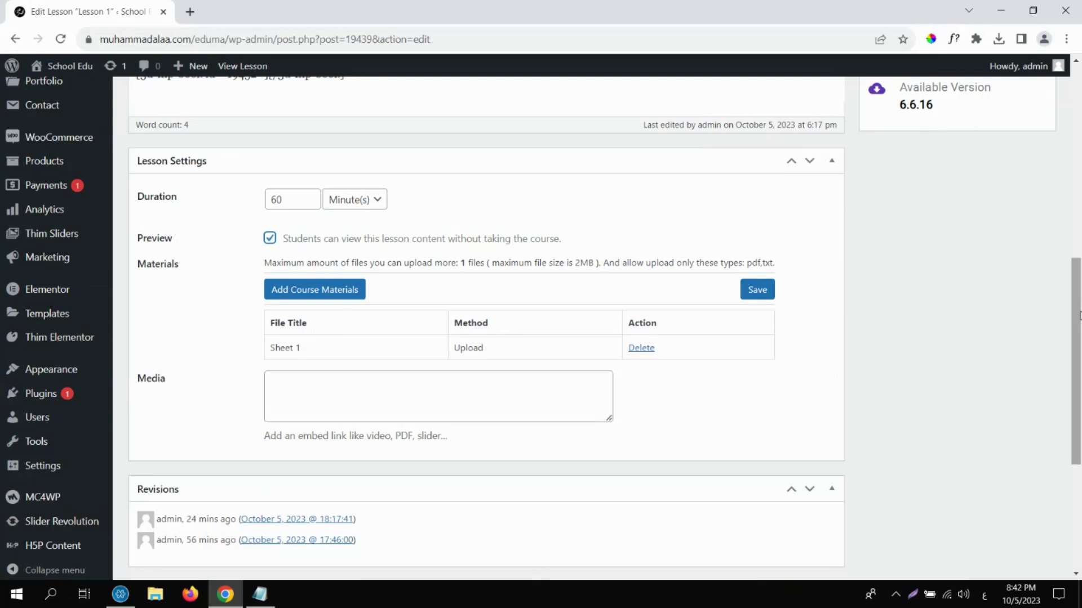
{"action": "scroll", "coordinate": [1080, 316], "scroll_direction": "up", "scroll_amount": 8}
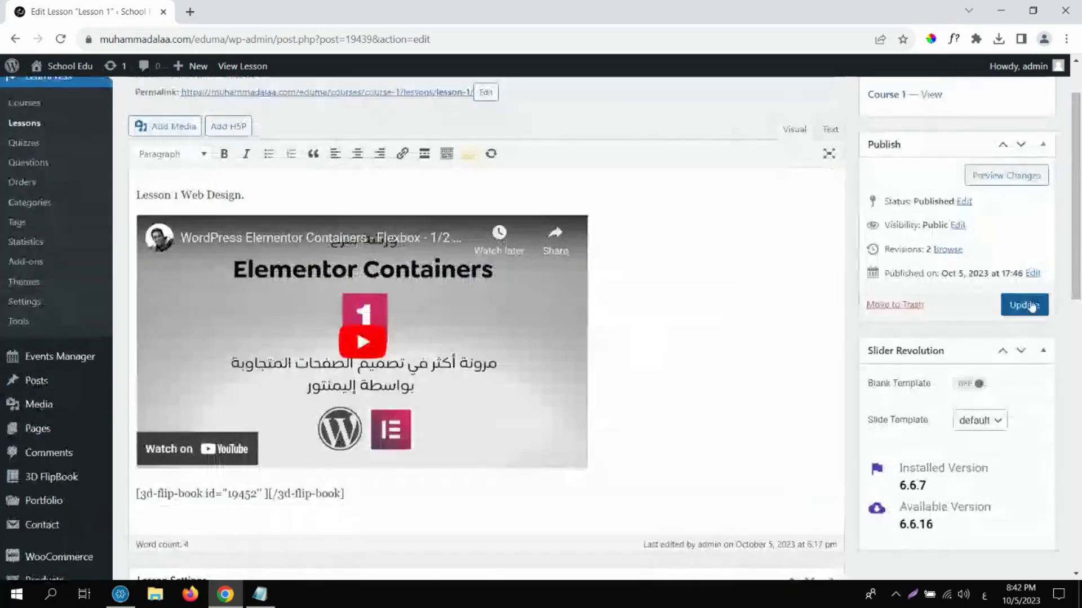
{"action": "left_click", "coordinate": [1024, 305]}
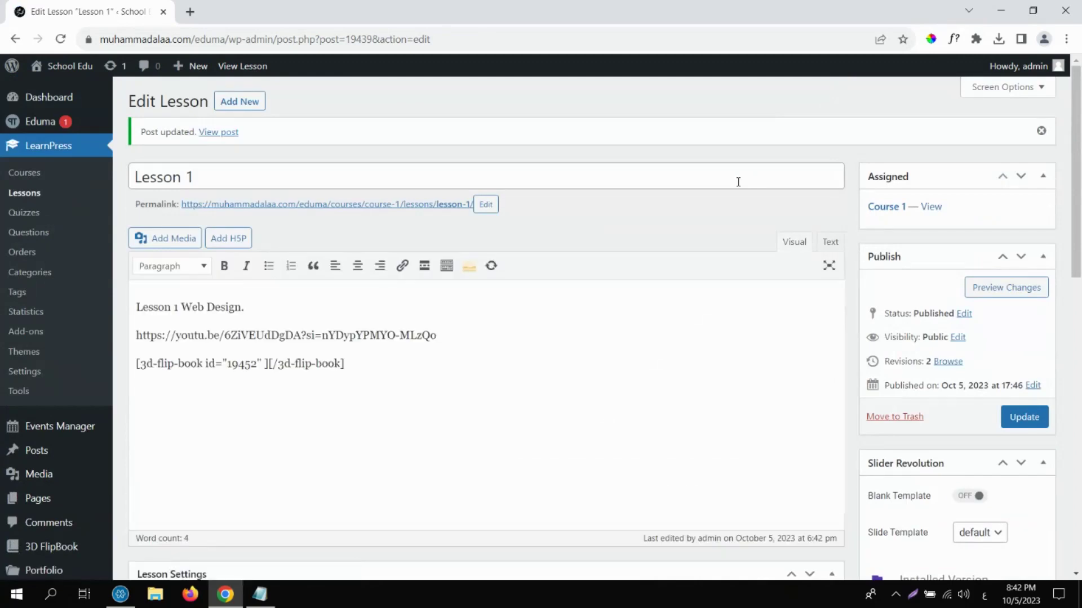
Visit the site, return to the Dashboard, and open WooCommerce > Products showing 18 products.
{"action": "mouse_move", "coordinate": [76, 84]}
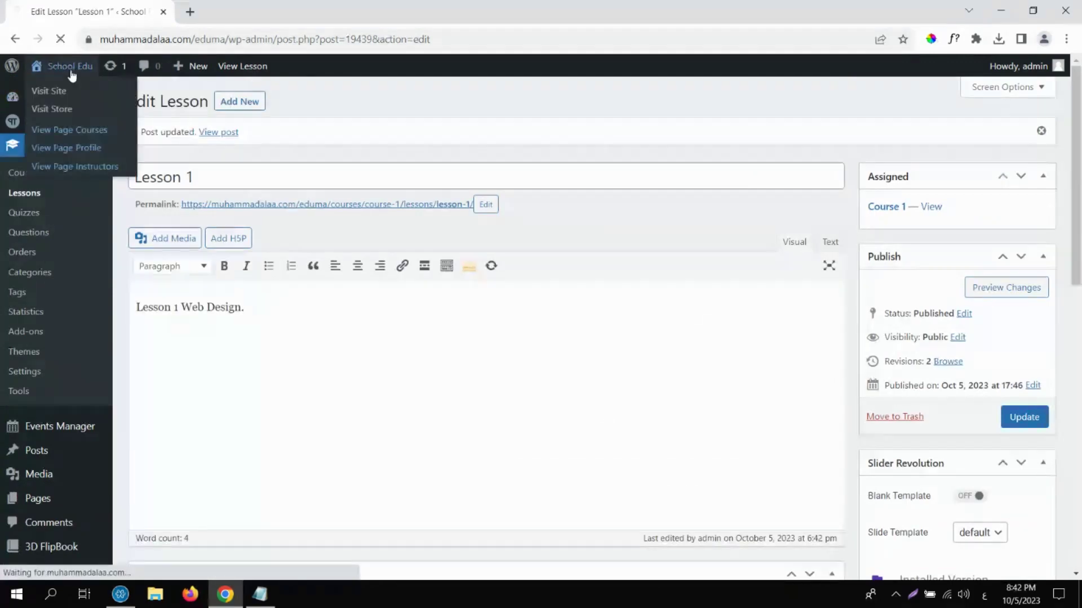
{"action": "left_click", "coordinate": [71, 70]}
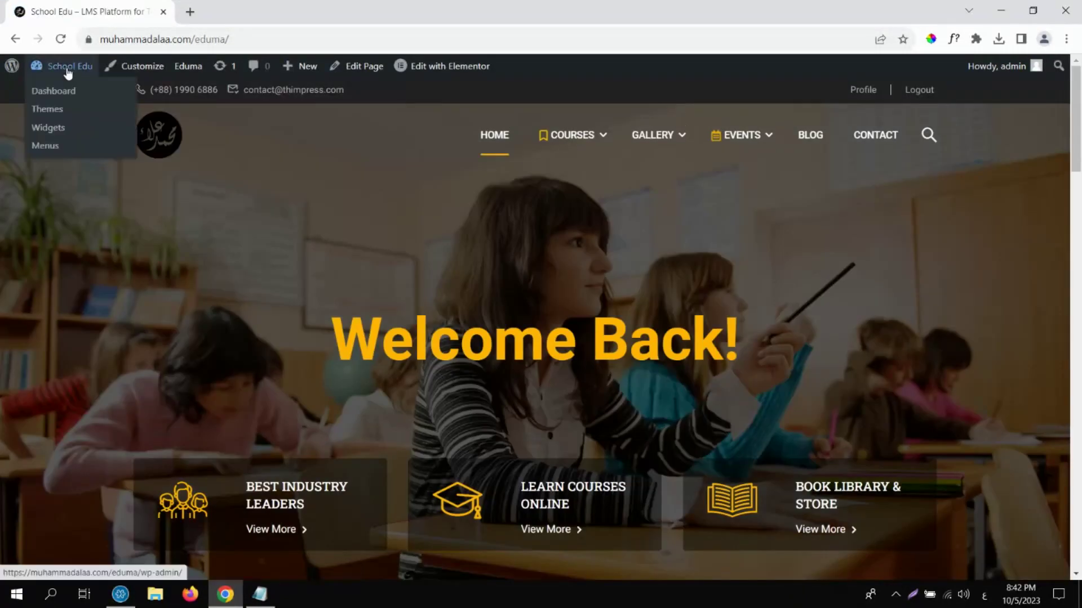
{"action": "left_click", "coordinate": [67, 72]}
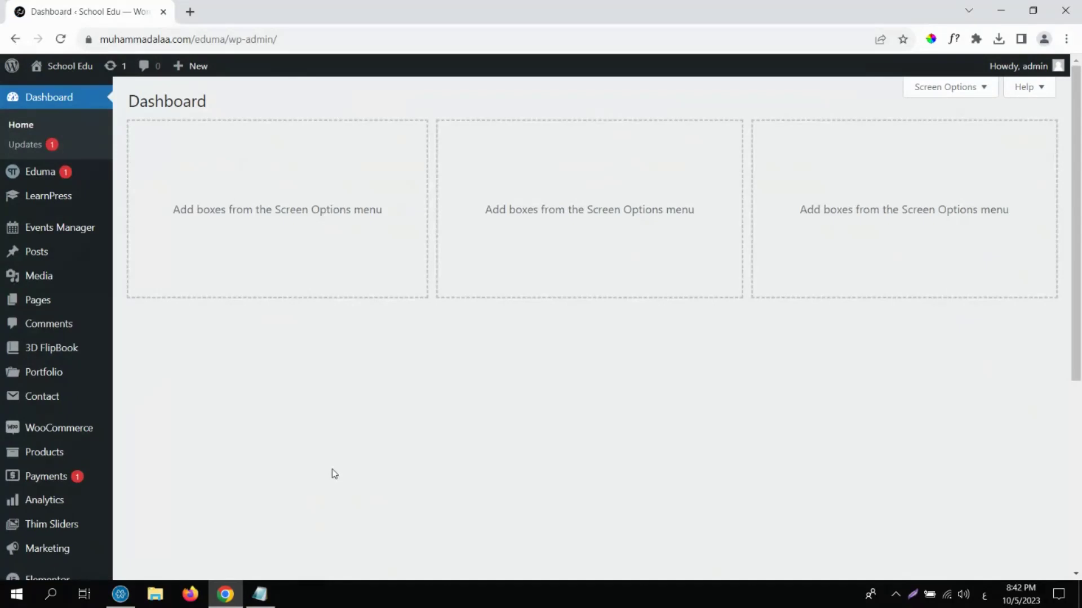
{"action": "left_click_drag", "start_coordinate": [1075, 276], "coordinate": [1075, 345]}
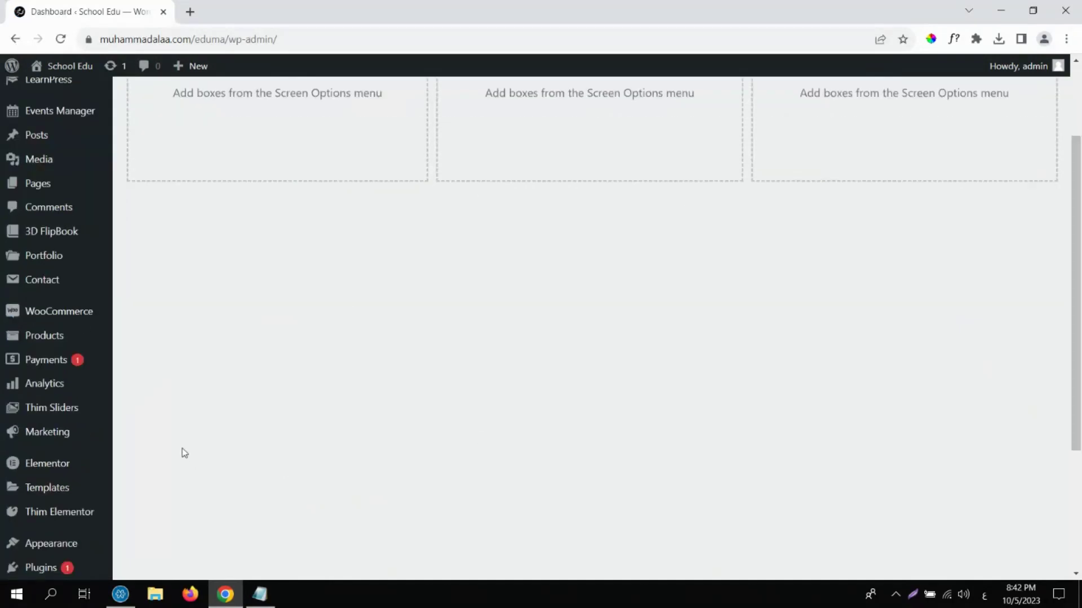
{"action": "mouse_move", "coordinate": [86, 318]}
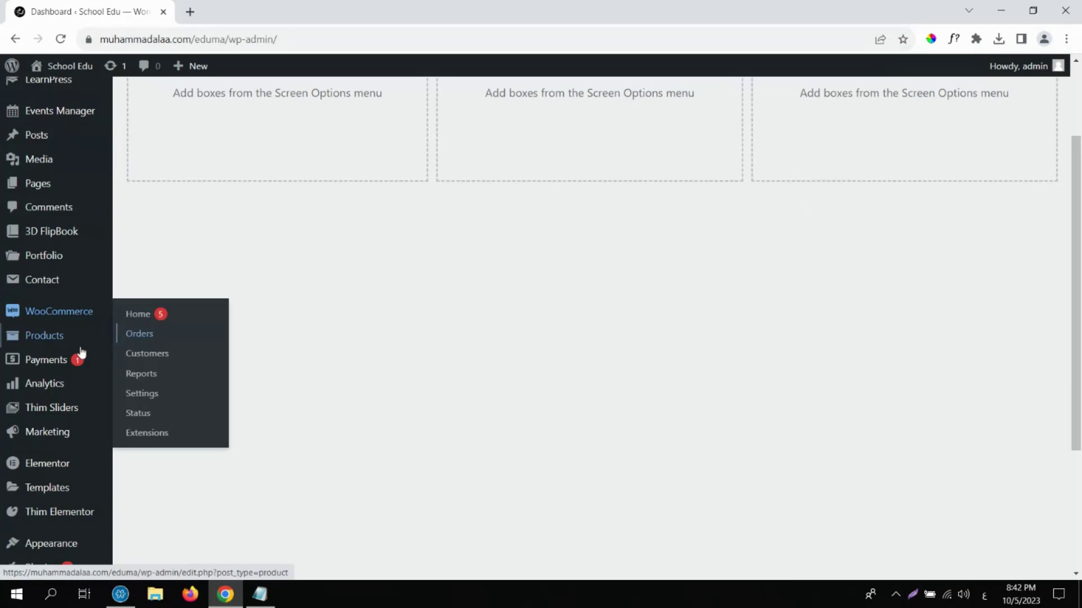
{"action": "left_click", "coordinate": [60, 342]}
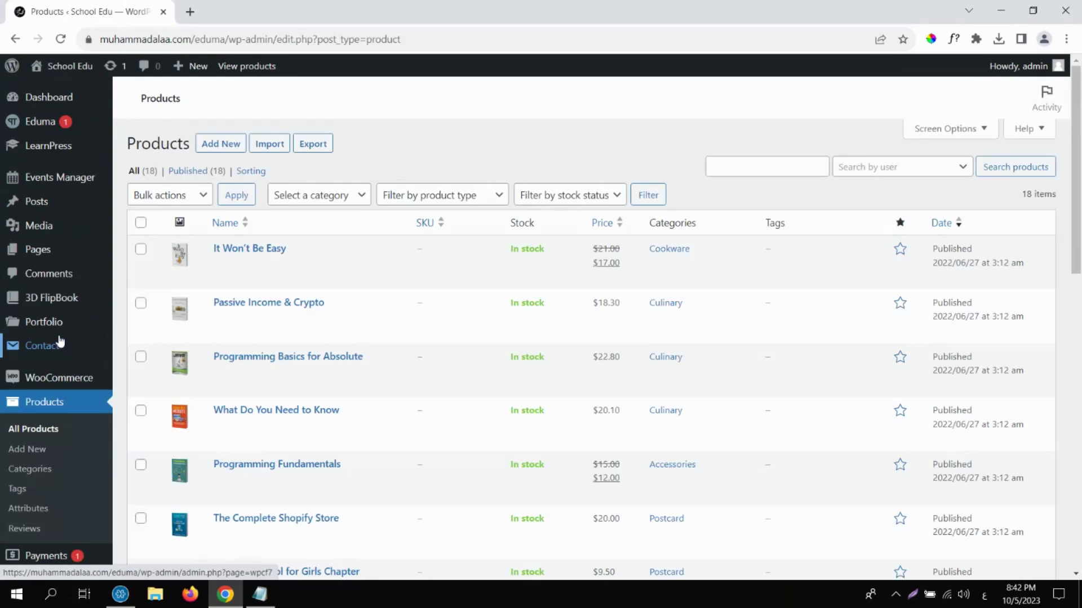
{"action": "left_click", "coordinate": [72, 68]}
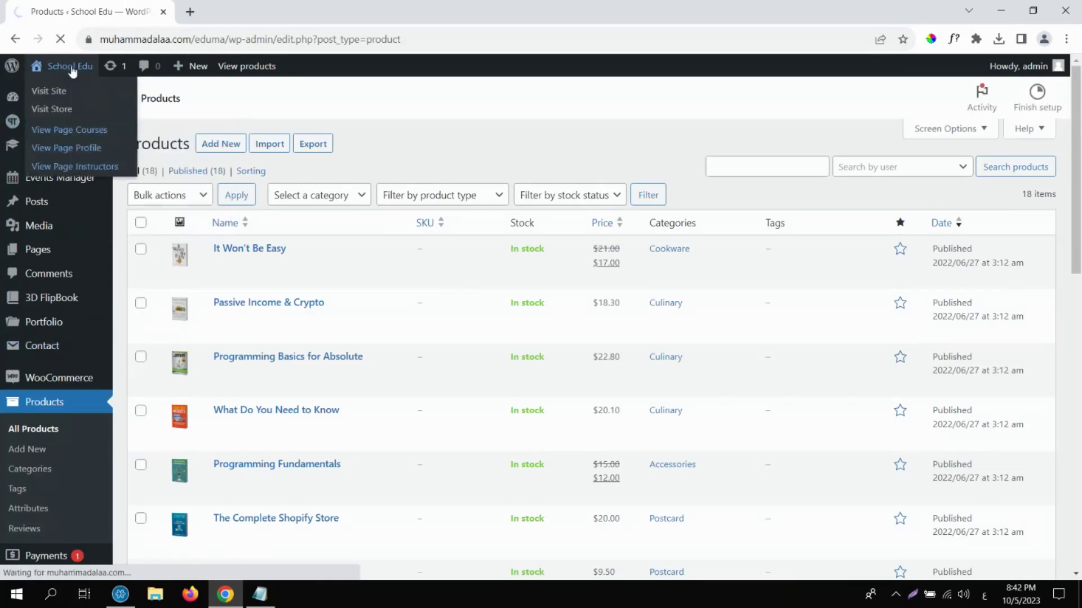
In a new tab, search Google for 'payment gatway' after switching the keyboard to English.
{"action": "left_click", "coordinate": [192, 12]}
{"action": "type", "text": "حلی"}
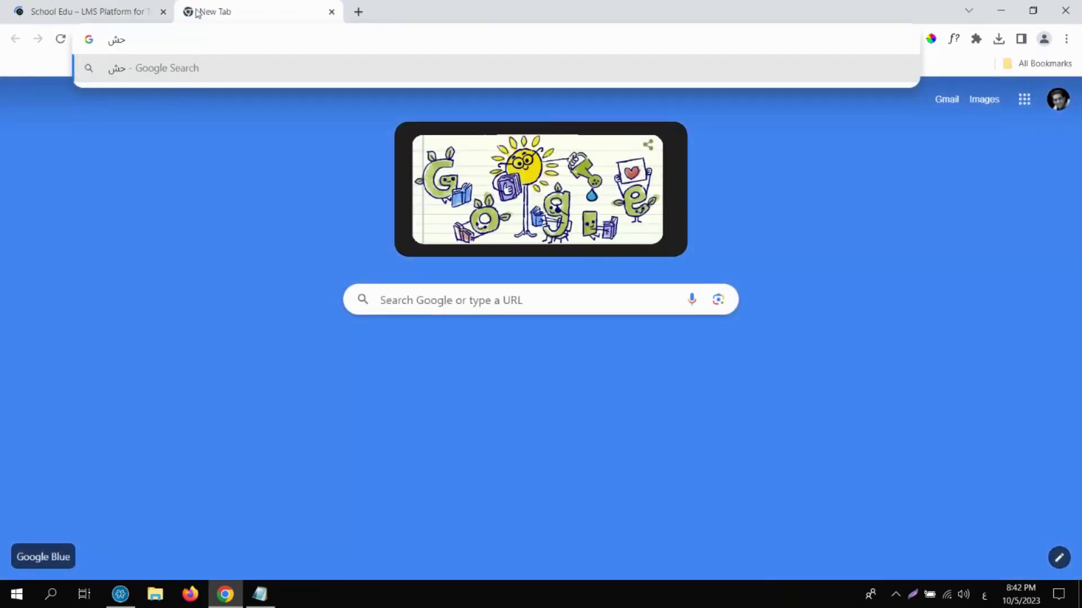
{"action": "key", "text": "BackSpace"}
{"action": "key", "text": "BackSpace"}
{"action": "key", "text": "BackSpace"}
{"action": "key", "text": "alt+shift"}
{"action": "type", "text": "pay"}
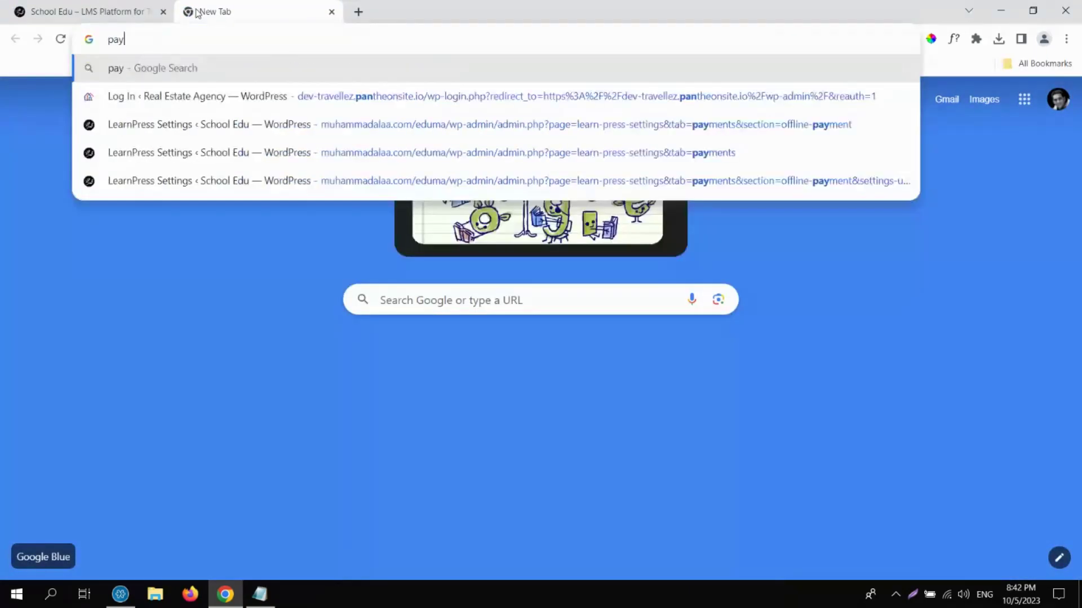
{"action": "type", "text": "ment gatway"}
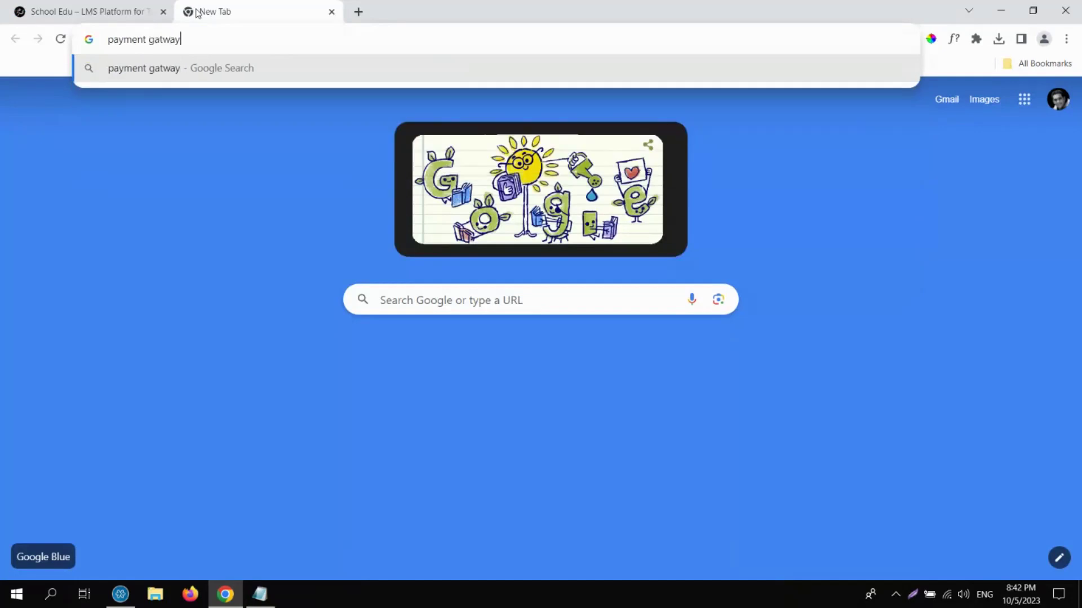
{"action": "key", "text": "Return"}
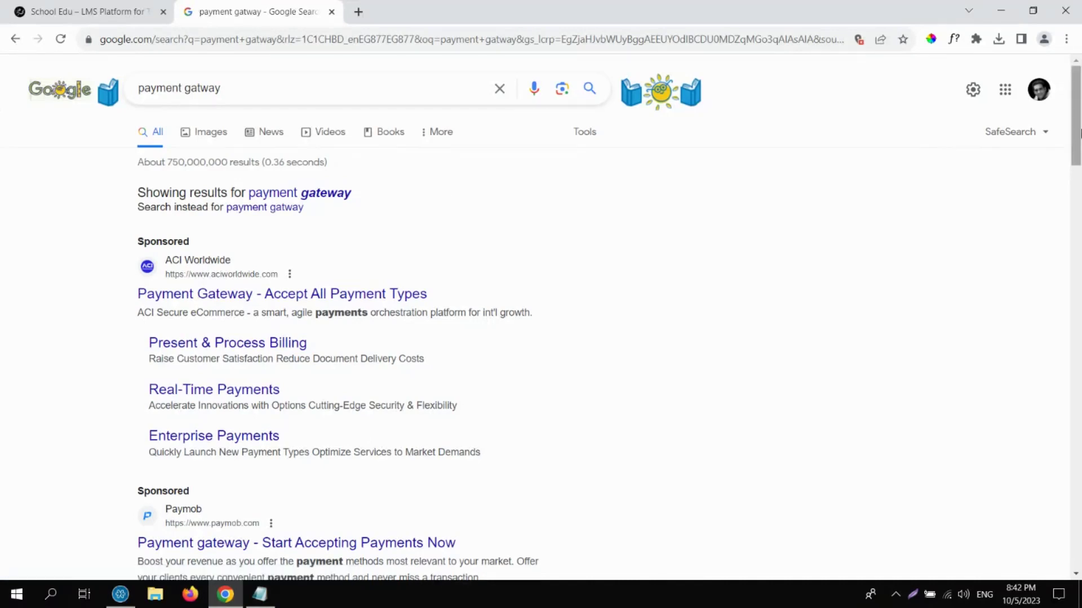
Open the Paymob sponsored result from the search results.
{"action": "left_click_drag", "start_coordinate": [1080, 133], "coordinate": [1080, 200]}
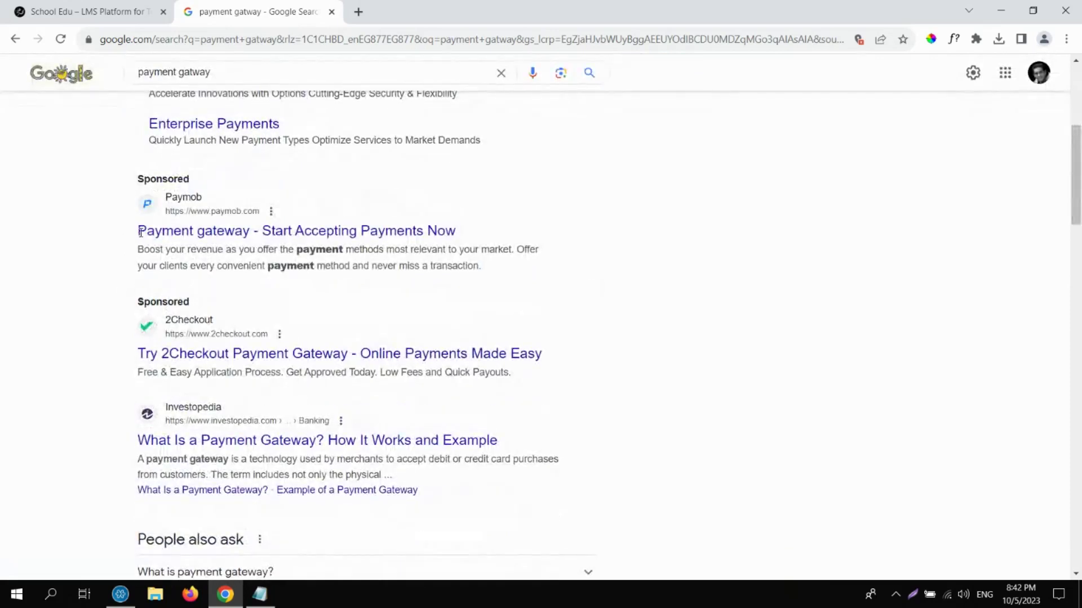
{"action": "left_click_drag", "start_coordinate": [141, 232], "coordinate": [471, 249]}
{"action": "left_click", "coordinate": [438, 236]}
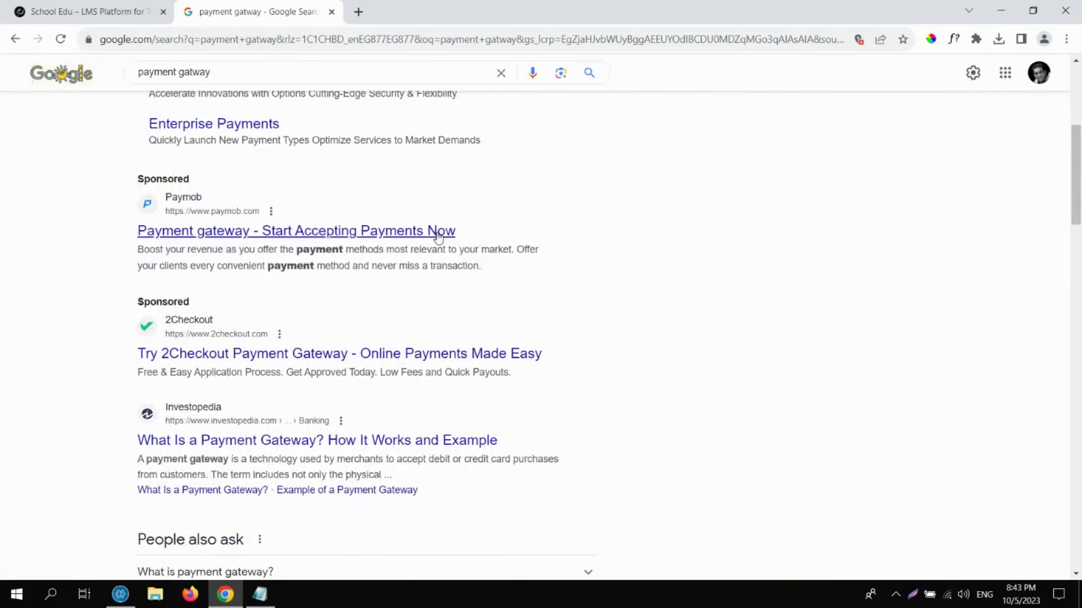